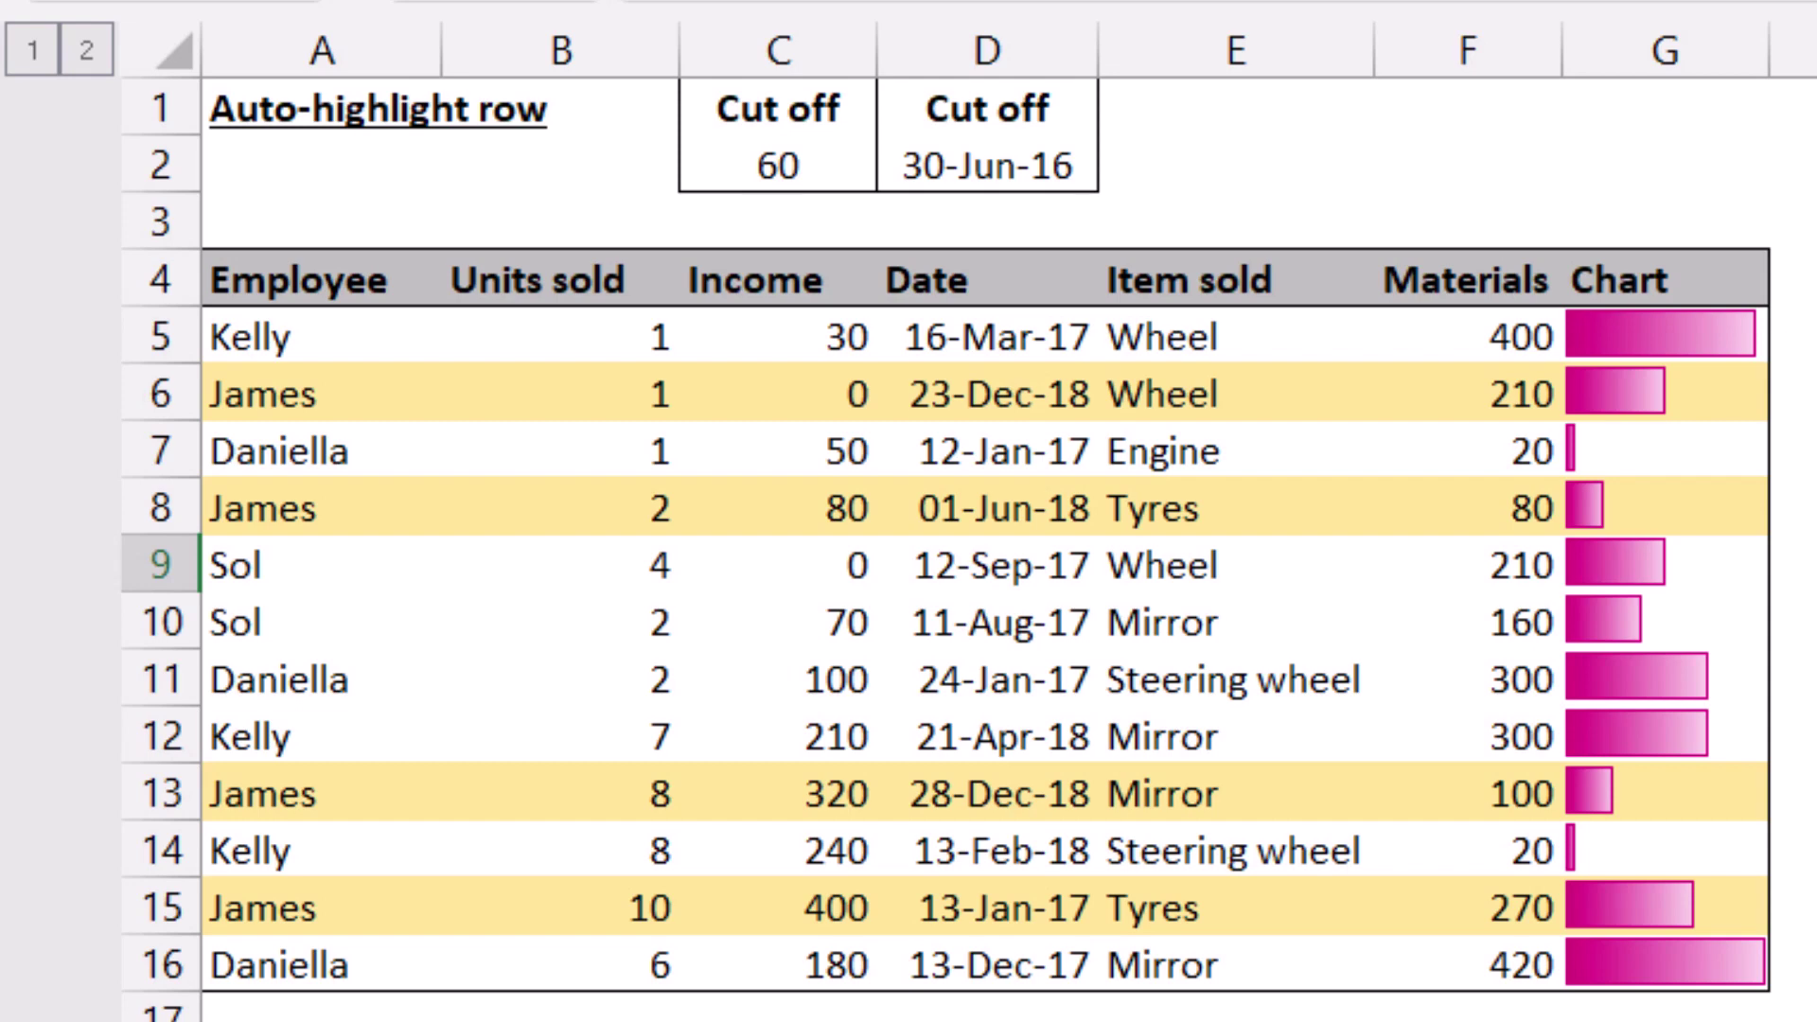
Step: Examine which employee rows in the table are highlighted automatically, checking rows 5 to 13
{"action": "left_click", "coordinate": [293, 341]}
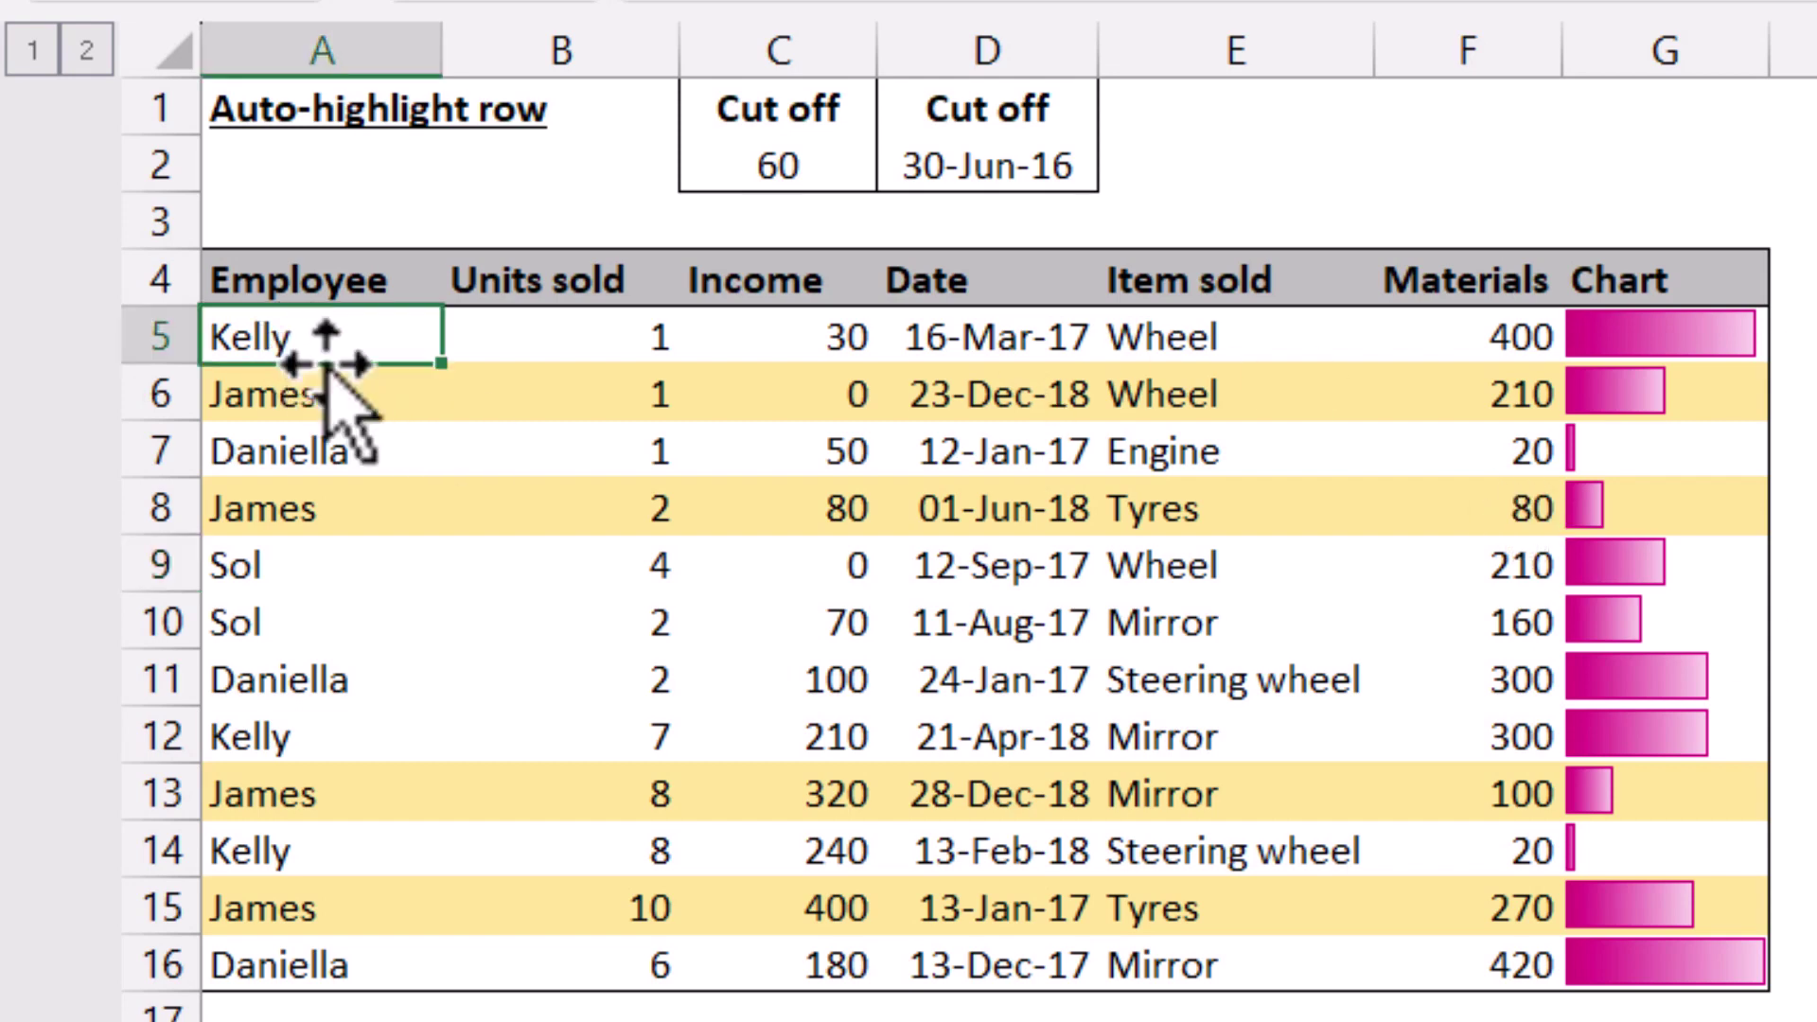
{"action": "left_click", "coordinate": [842, 350]}
{"action": "key", "text": "Down"}
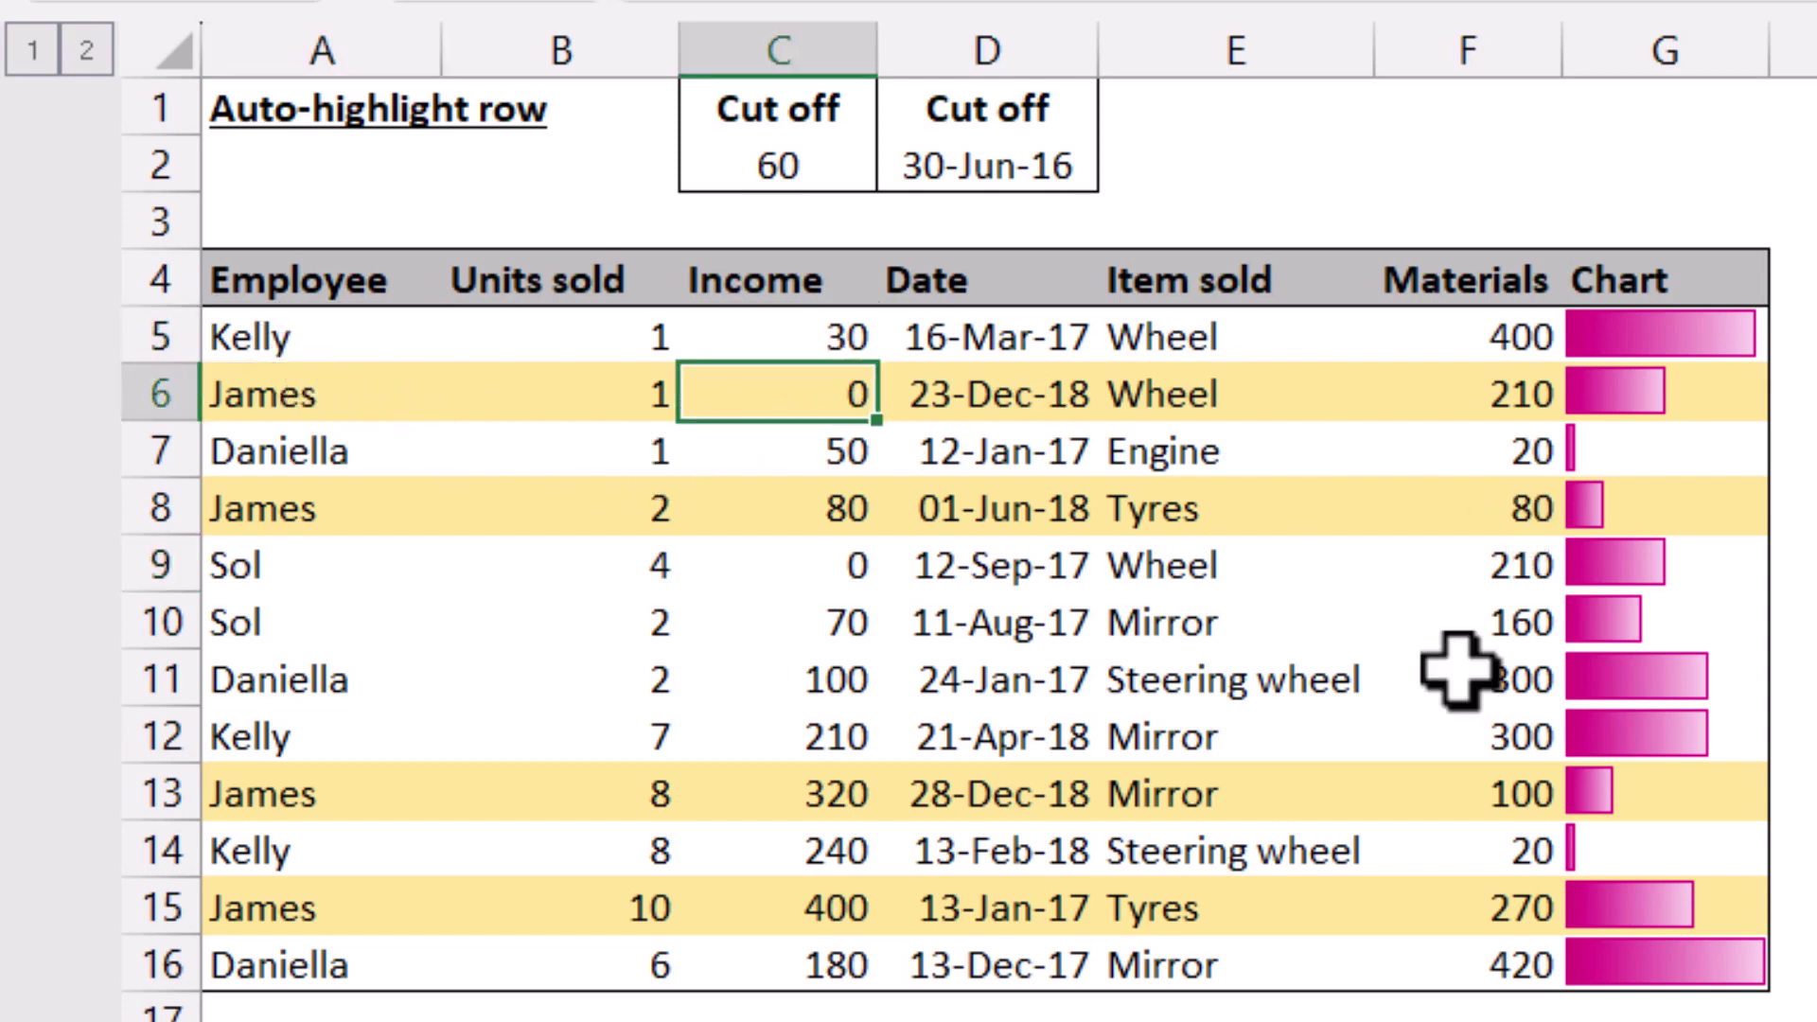
{"action": "key", "text": "Left"}
{"action": "key", "text": "Left"}
{"action": "key", "text": "ctrl+shift+Right"}
{"action": "key", "text": "Down"}
{"action": "key", "text": "Down"}
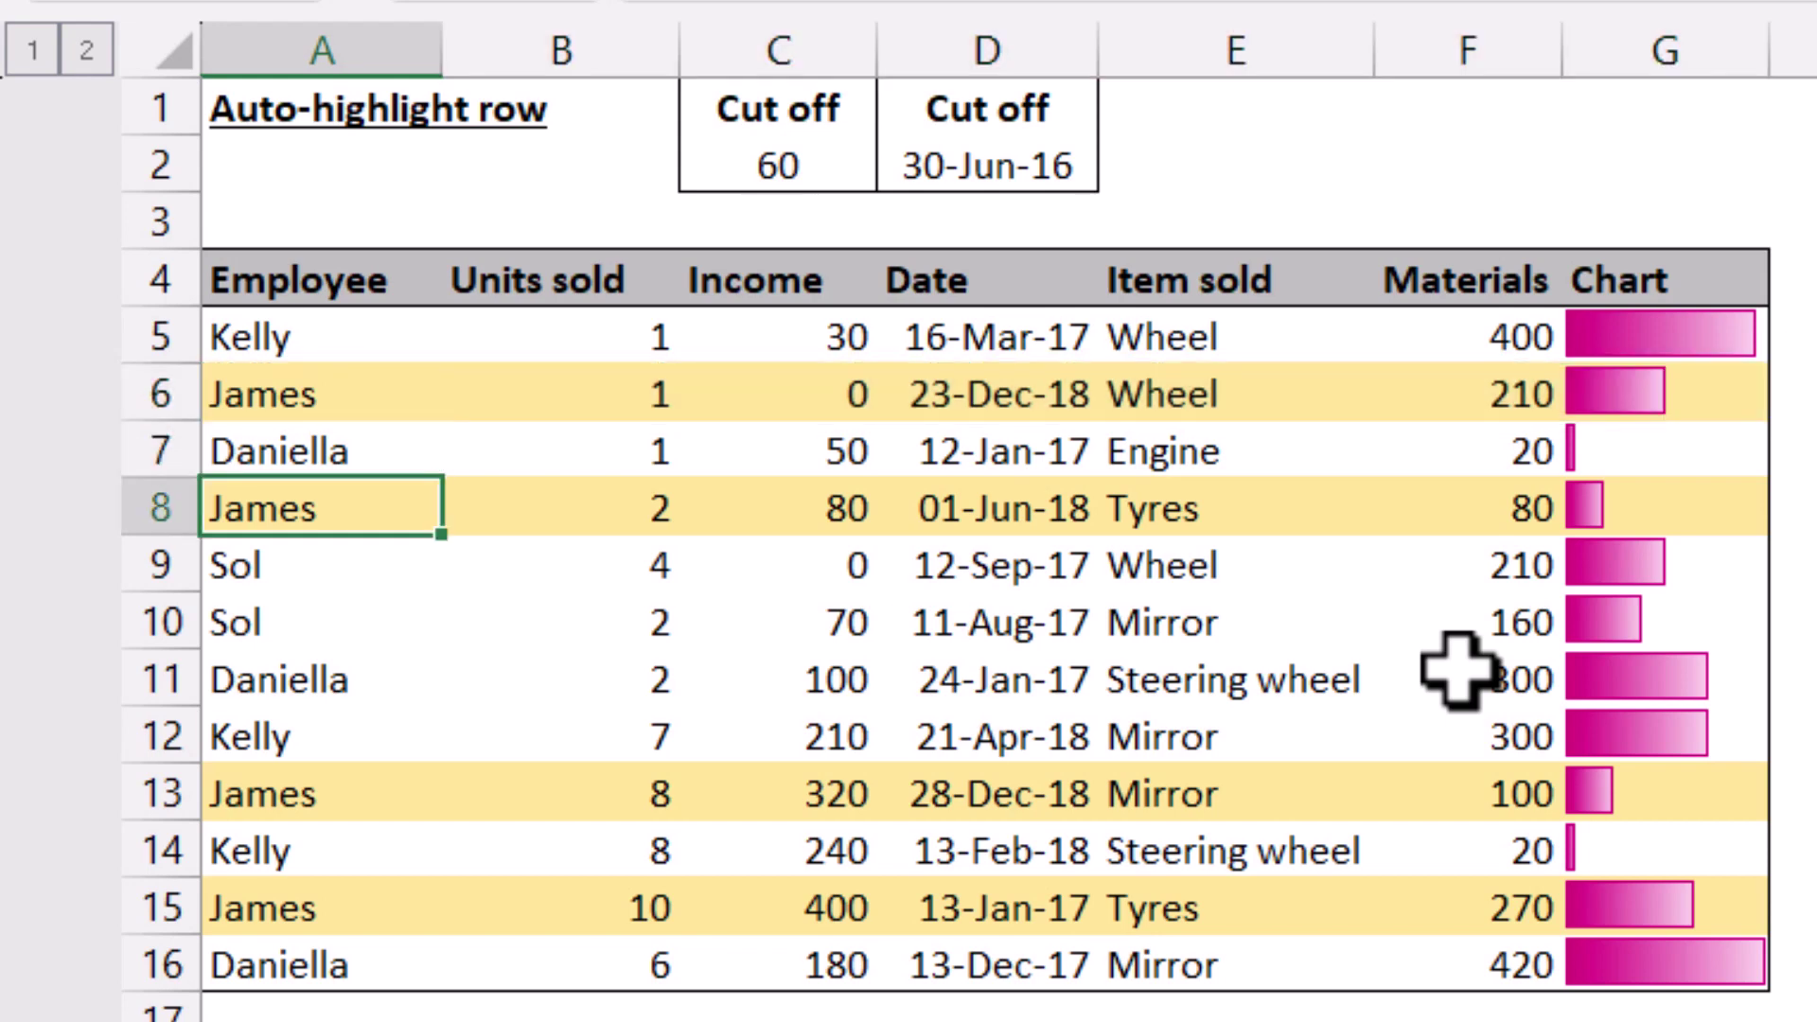
{"action": "key", "text": "ctrl+shift+Right"}
{"action": "key", "text": "Down"}
{"action": "key", "text": "Down"}
{"action": "key", "text": "Down"}
{"action": "key", "text": "Down"}
{"action": "key", "text": "Down"}
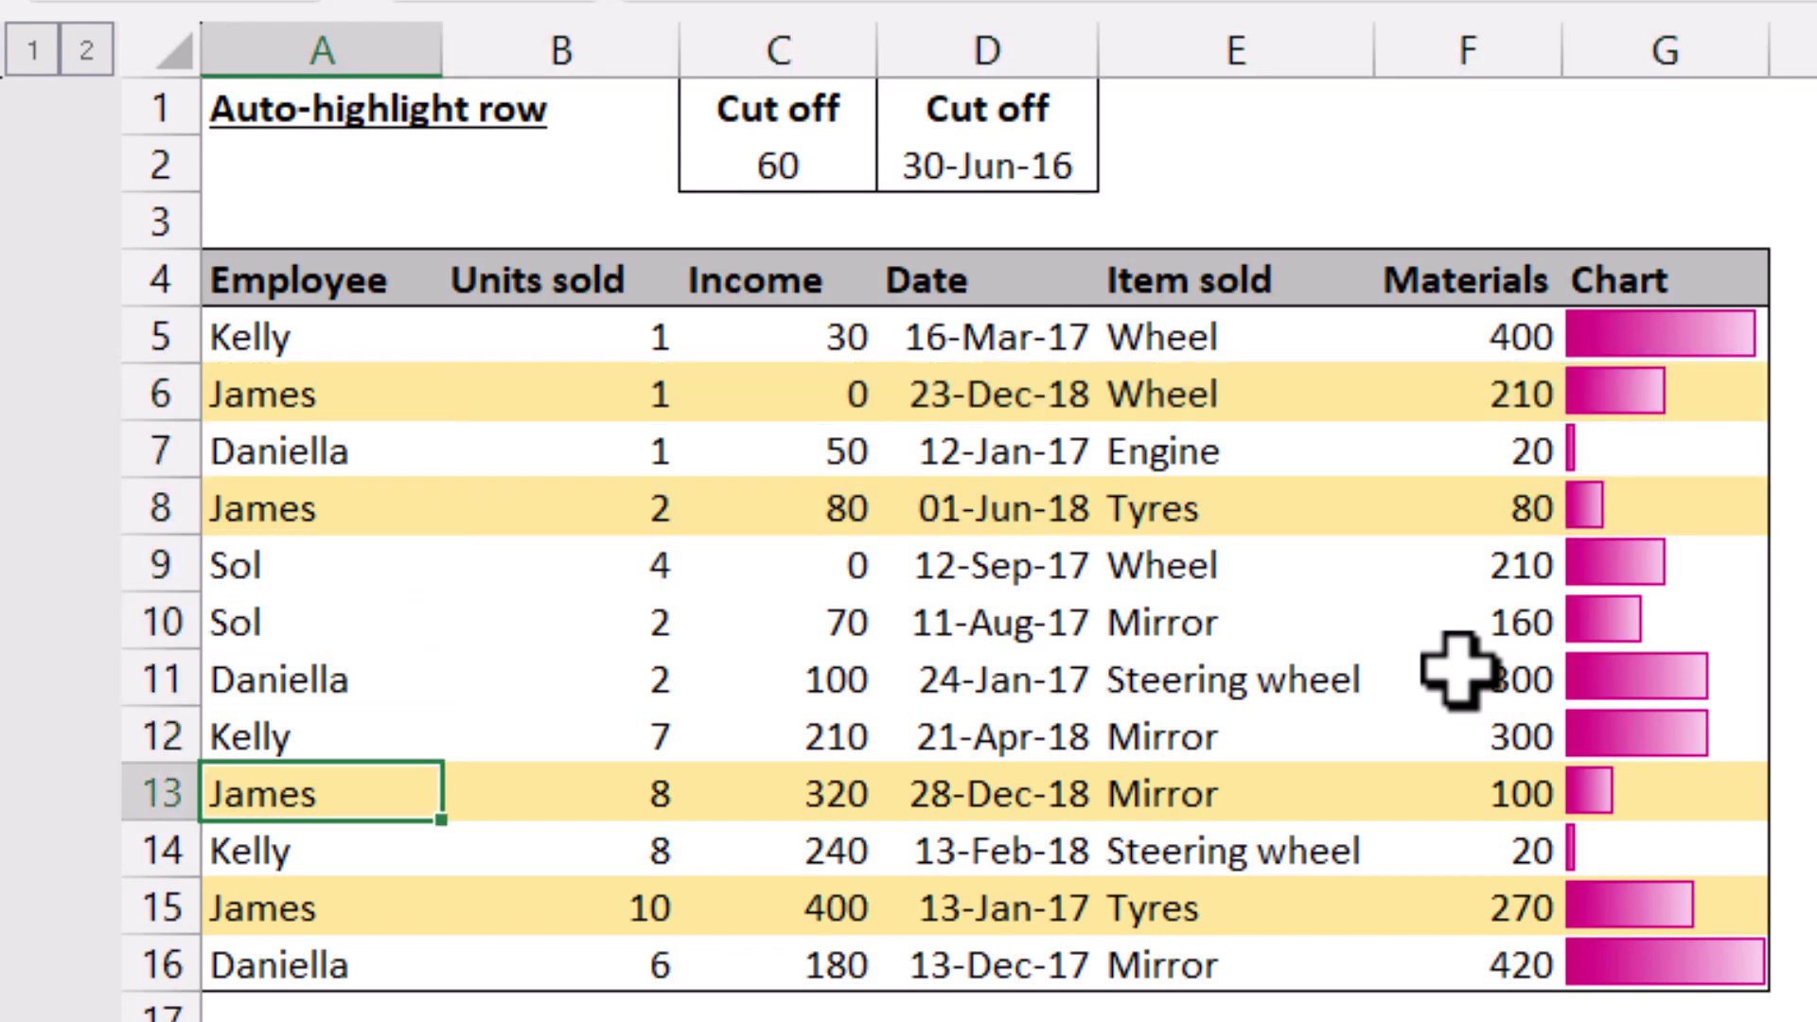
Step: Try replacing the employee name in A11 with the name from A13, and undo the change
{"action": "key", "text": "Right"}
{"action": "key", "text": "Up"}
{"action": "key", "text": "Left"}
{"action": "key", "text": "Up"}
{"action": "type", "text": "James"}
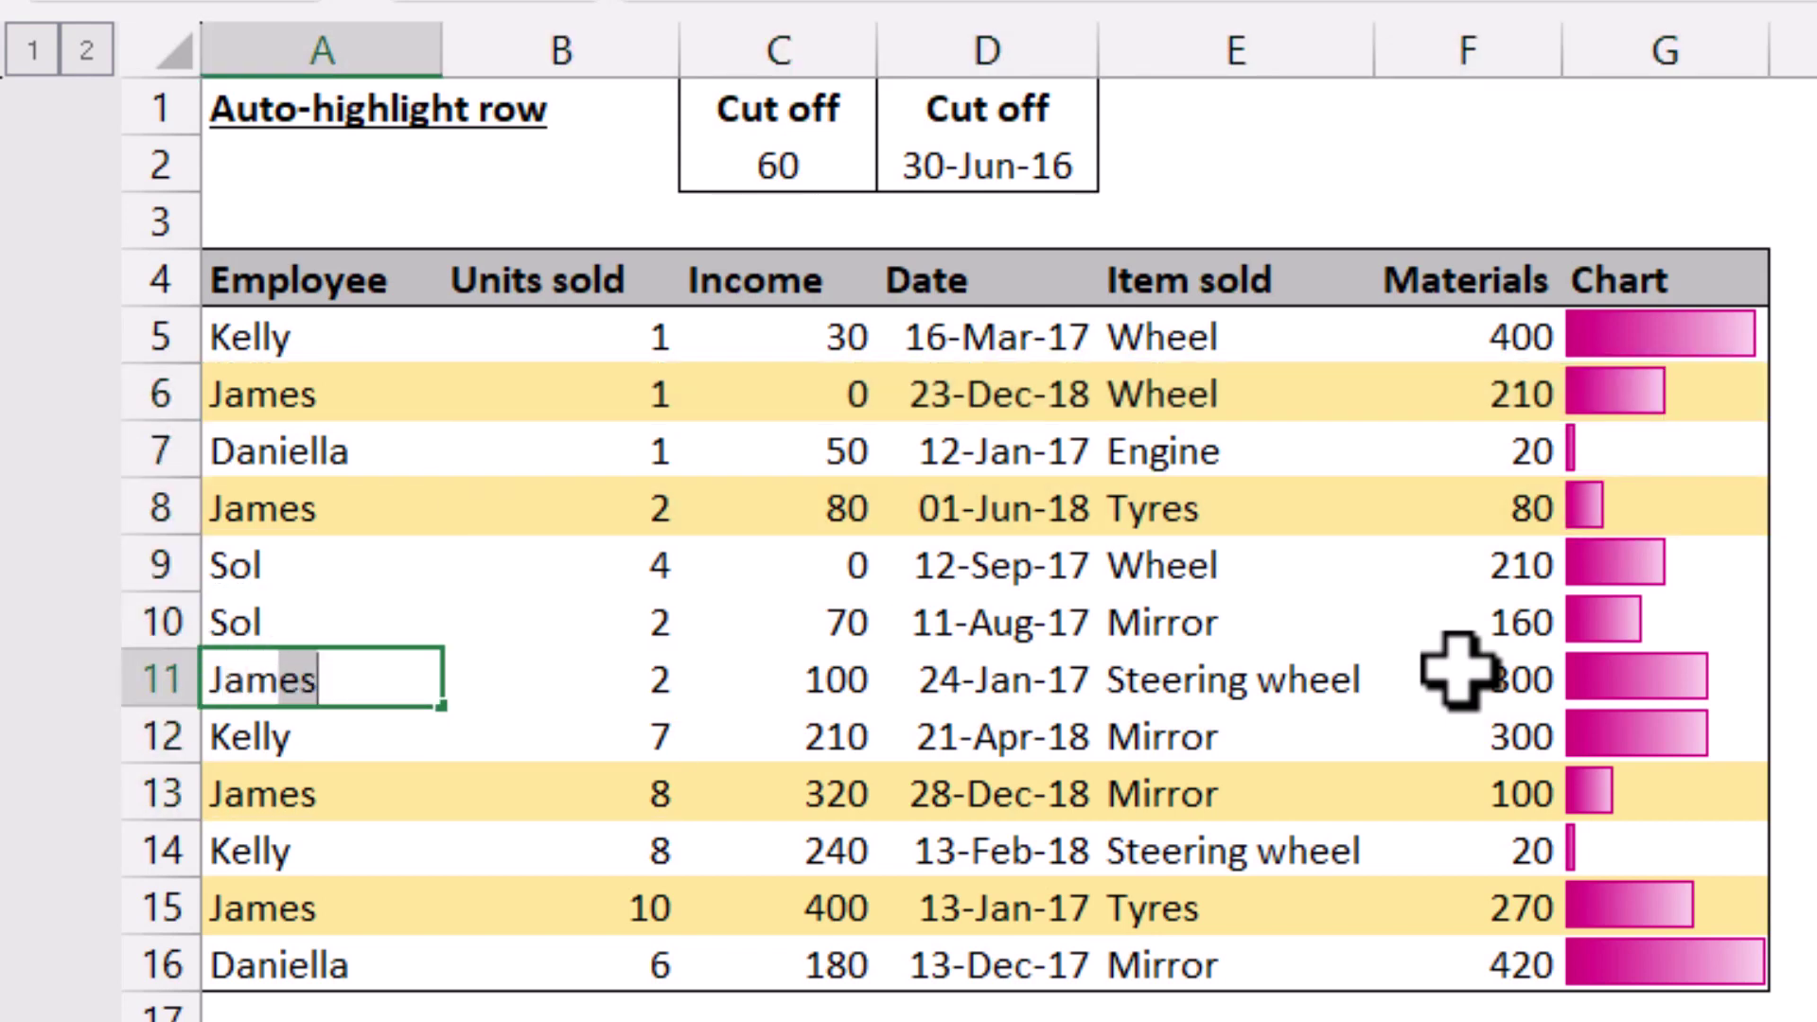
{"action": "key", "text": "Return"}
{"action": "key", "text": "Up"}
{"action": "key", "text": "ctrl+z"}
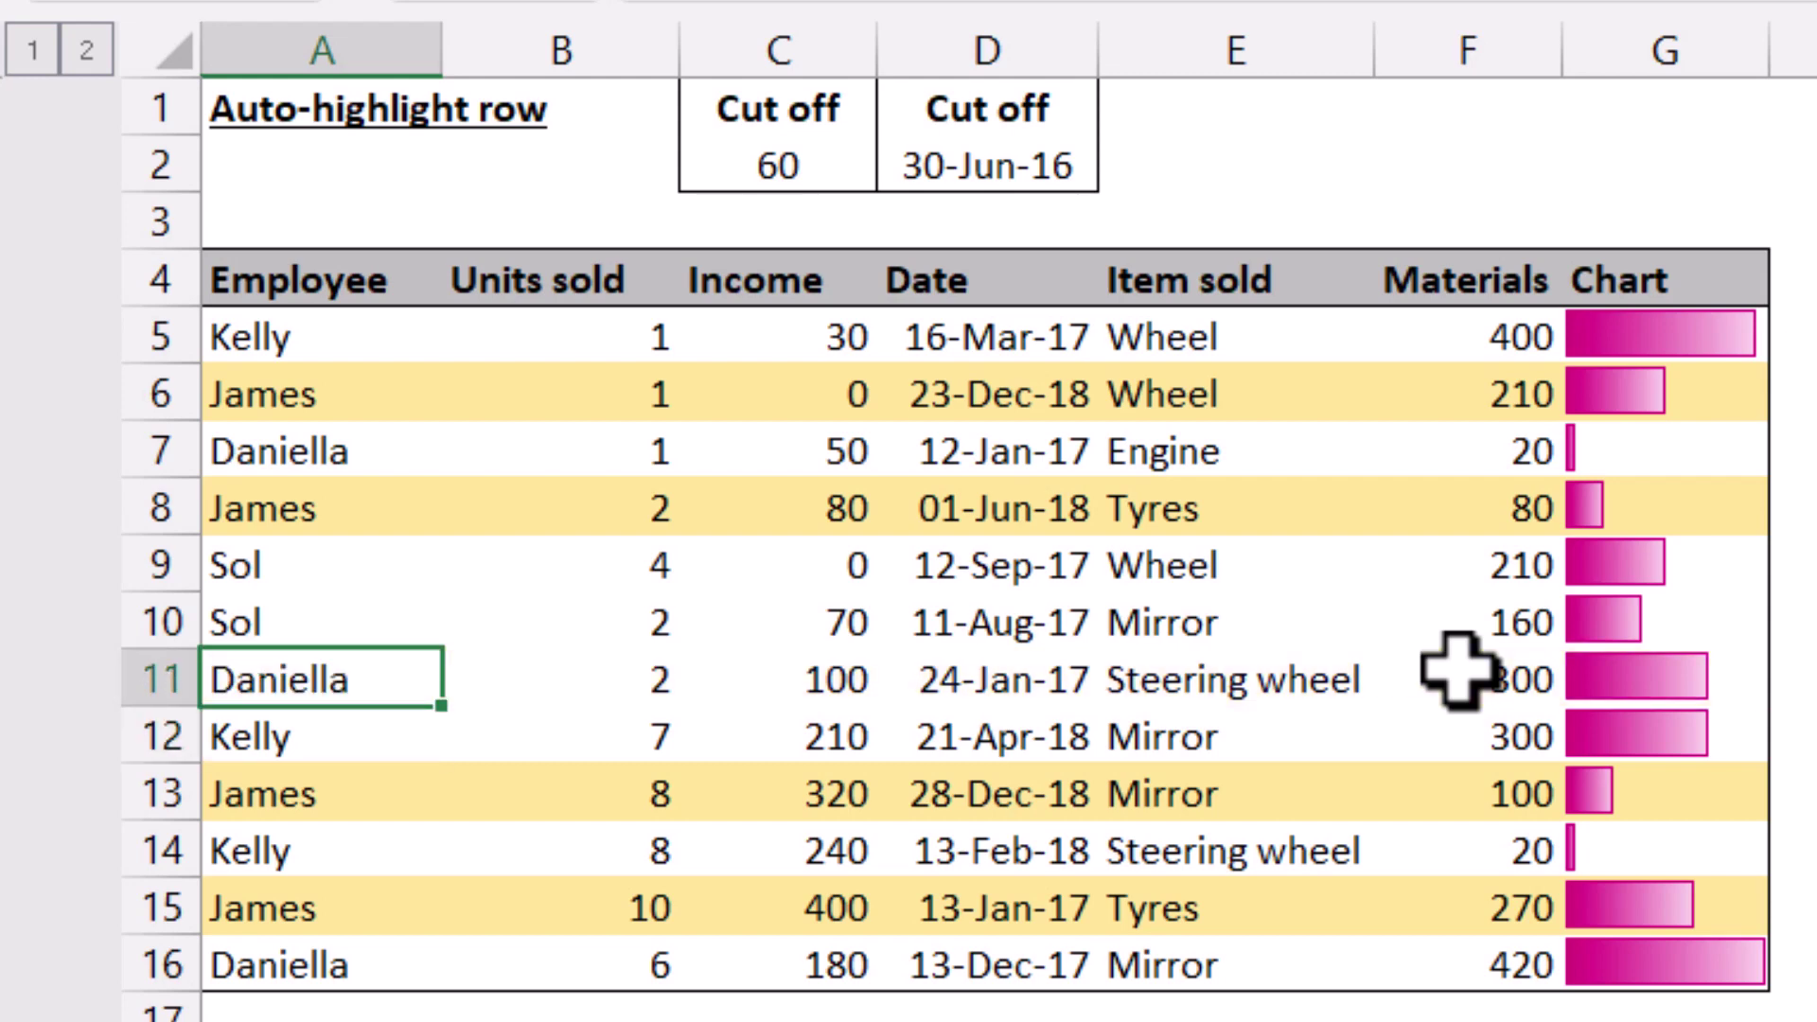
Step: Try changing the employee entry in A13 with the text asdsad, and undo the edit
{"action": "key", "text": "Down"}
{"action": "key", "text": "Down"}
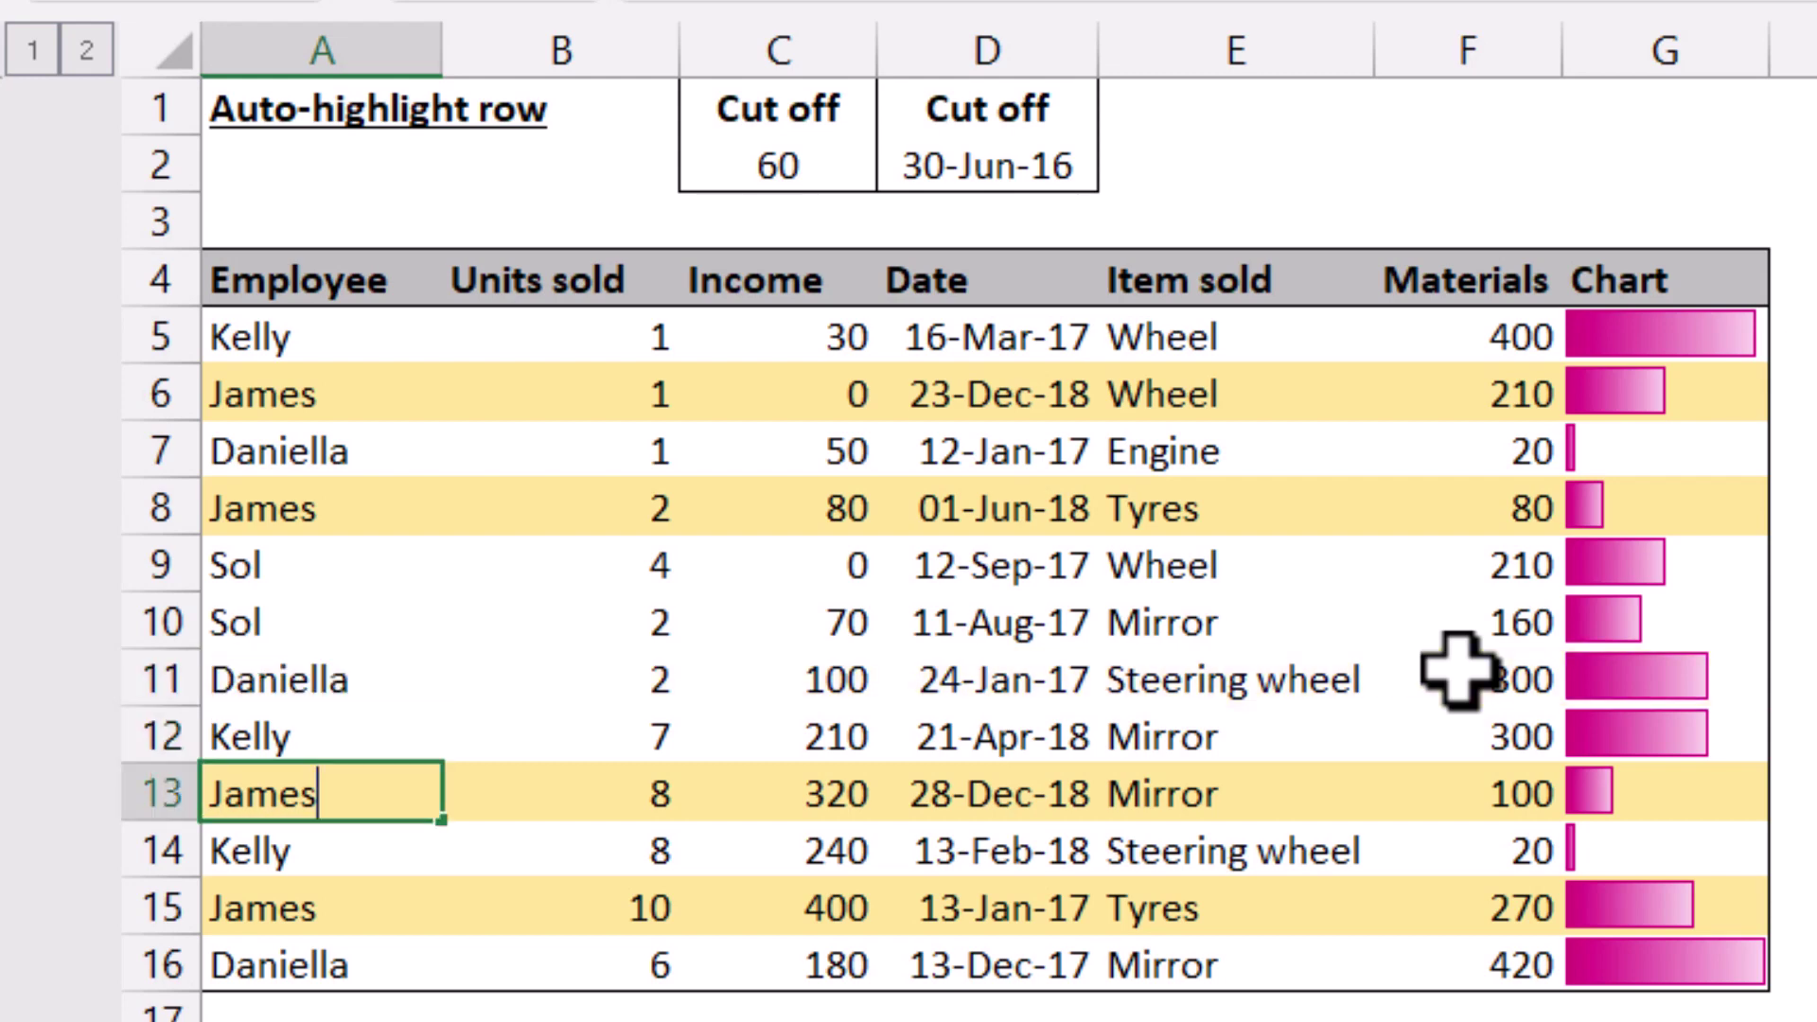
{"action": "type", "text": "asdsad"}
{"action": "key", "text": "Return"}
{"action": "key", "text": "ctrl+z"}
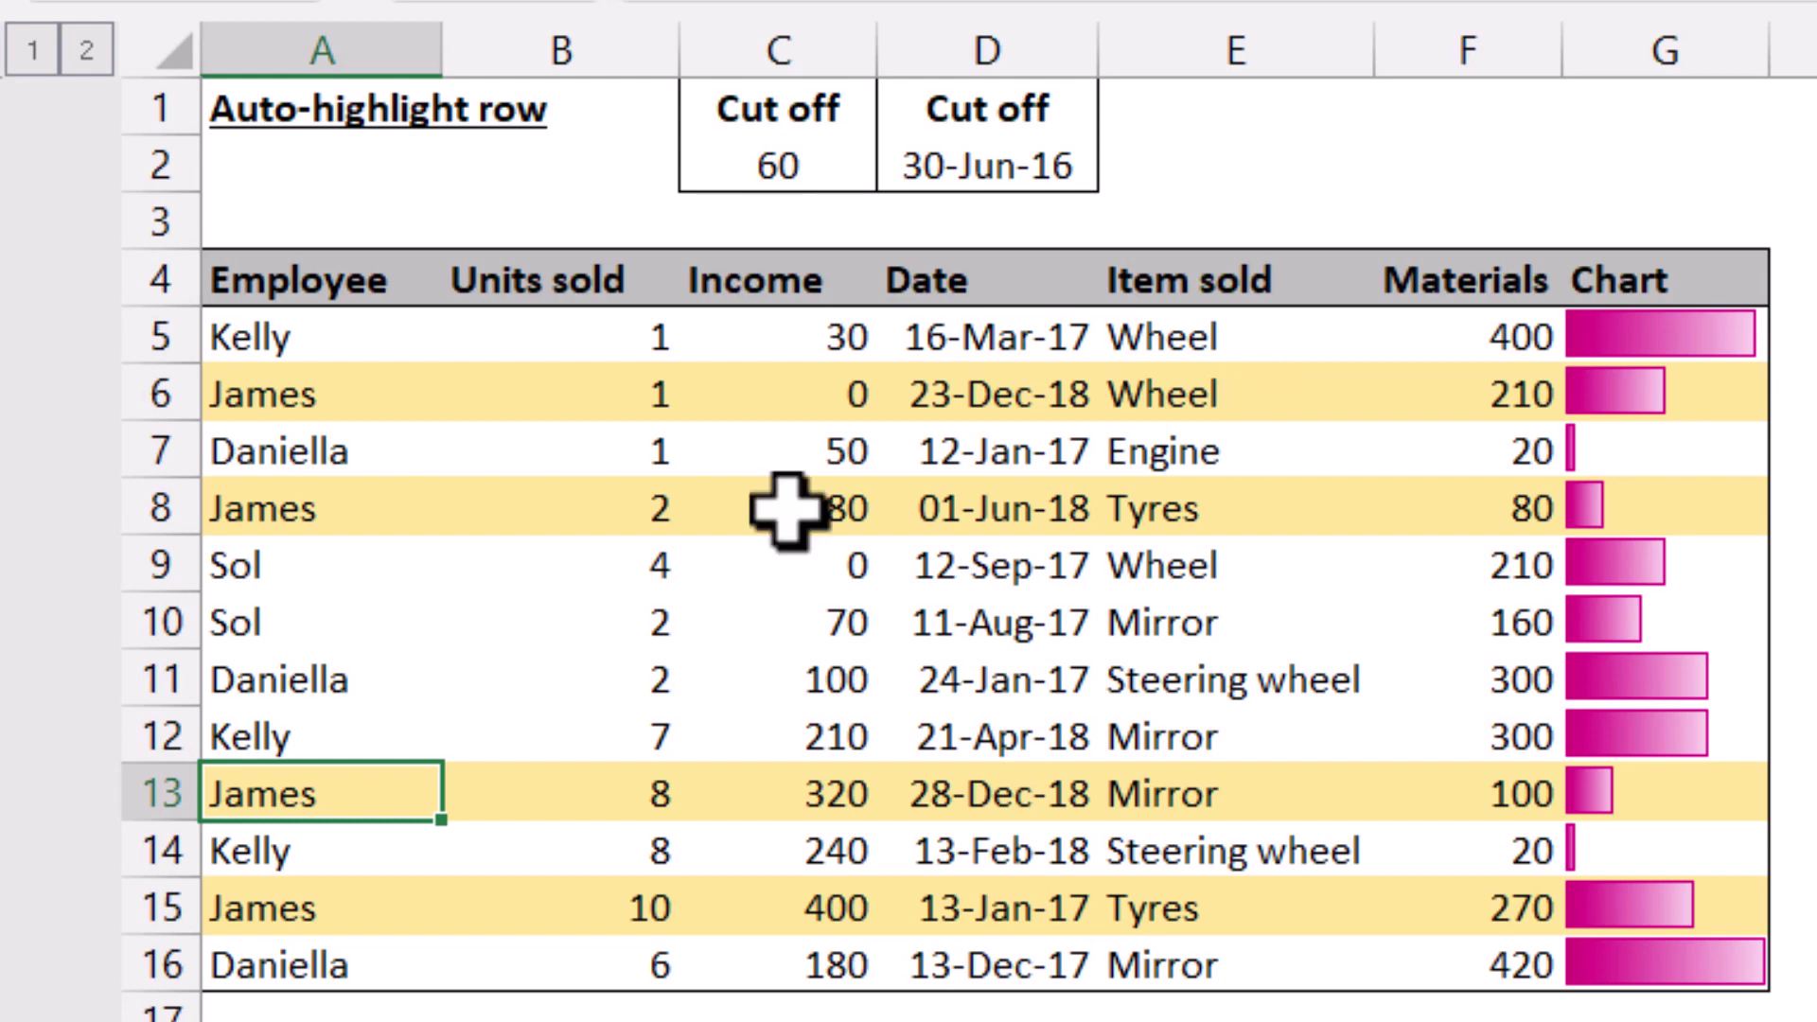
Step: Add a Text that Contains rule to A5:A16 for the employee name in A9, with Green Fill with Dark Green Text
{"action": "left_click", "coordinate": [331, 331]}
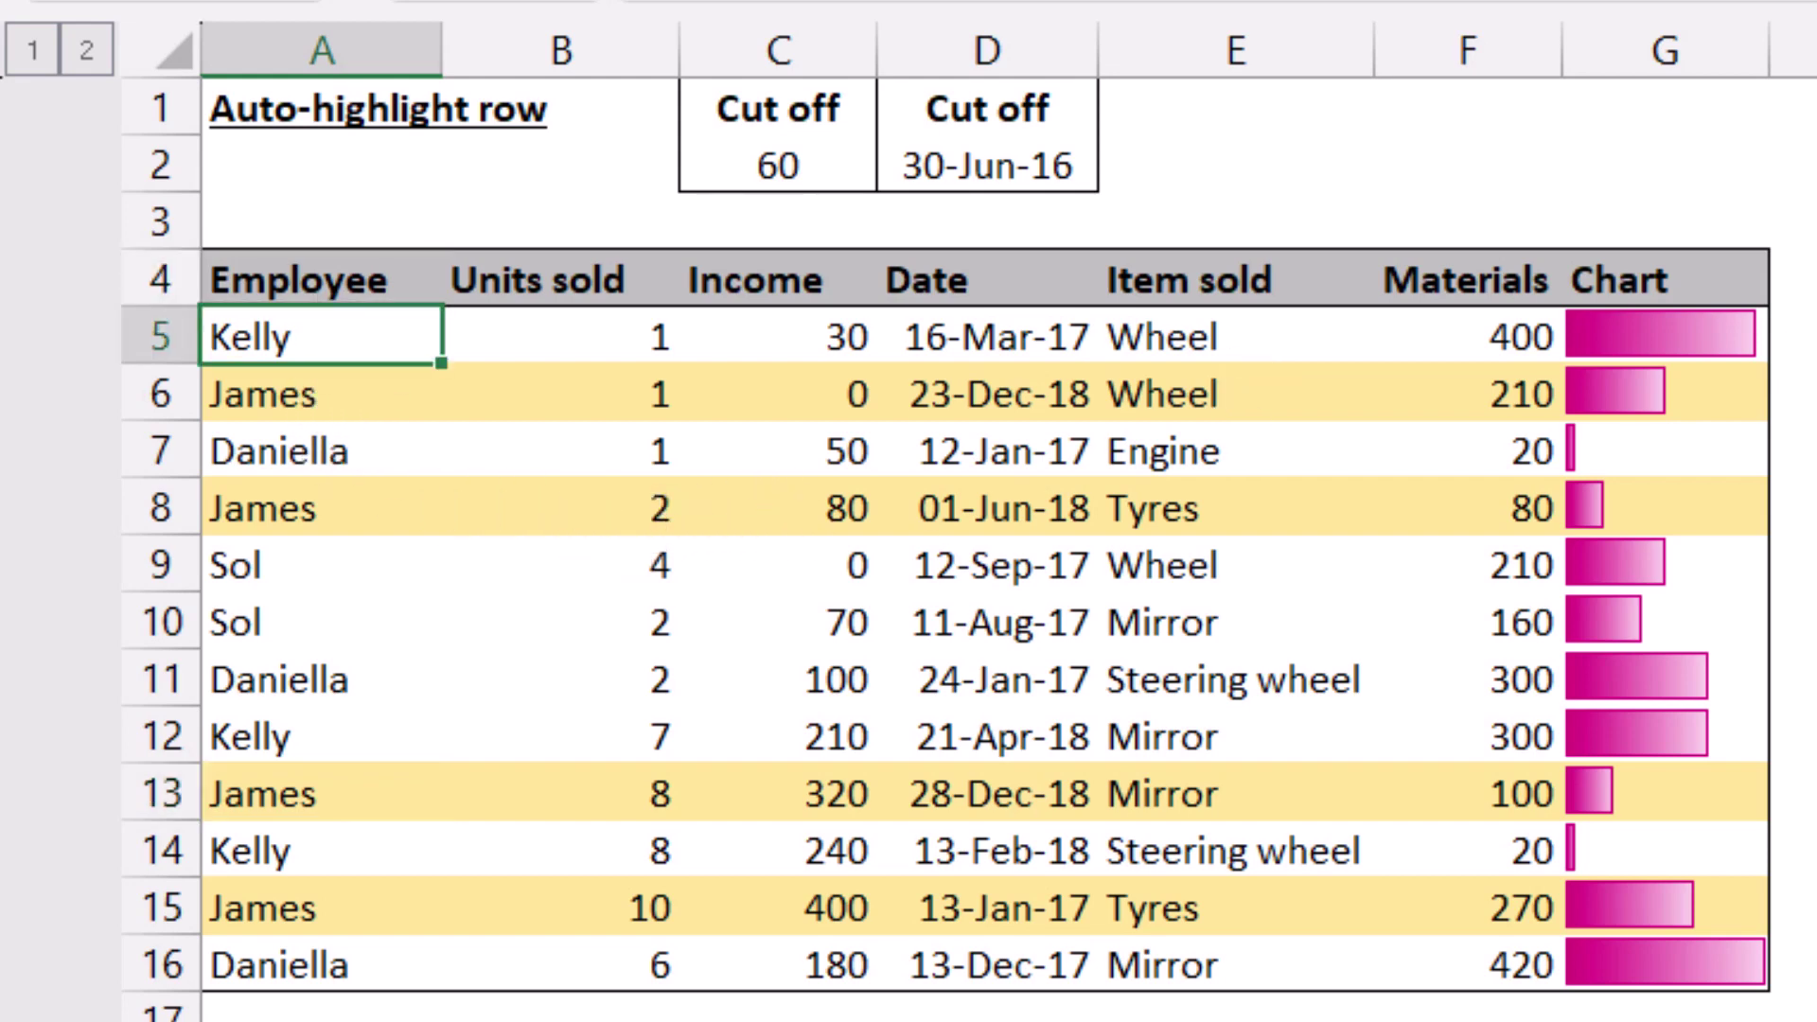
{"action": "key", "text": "ctrl+shift+Down"}
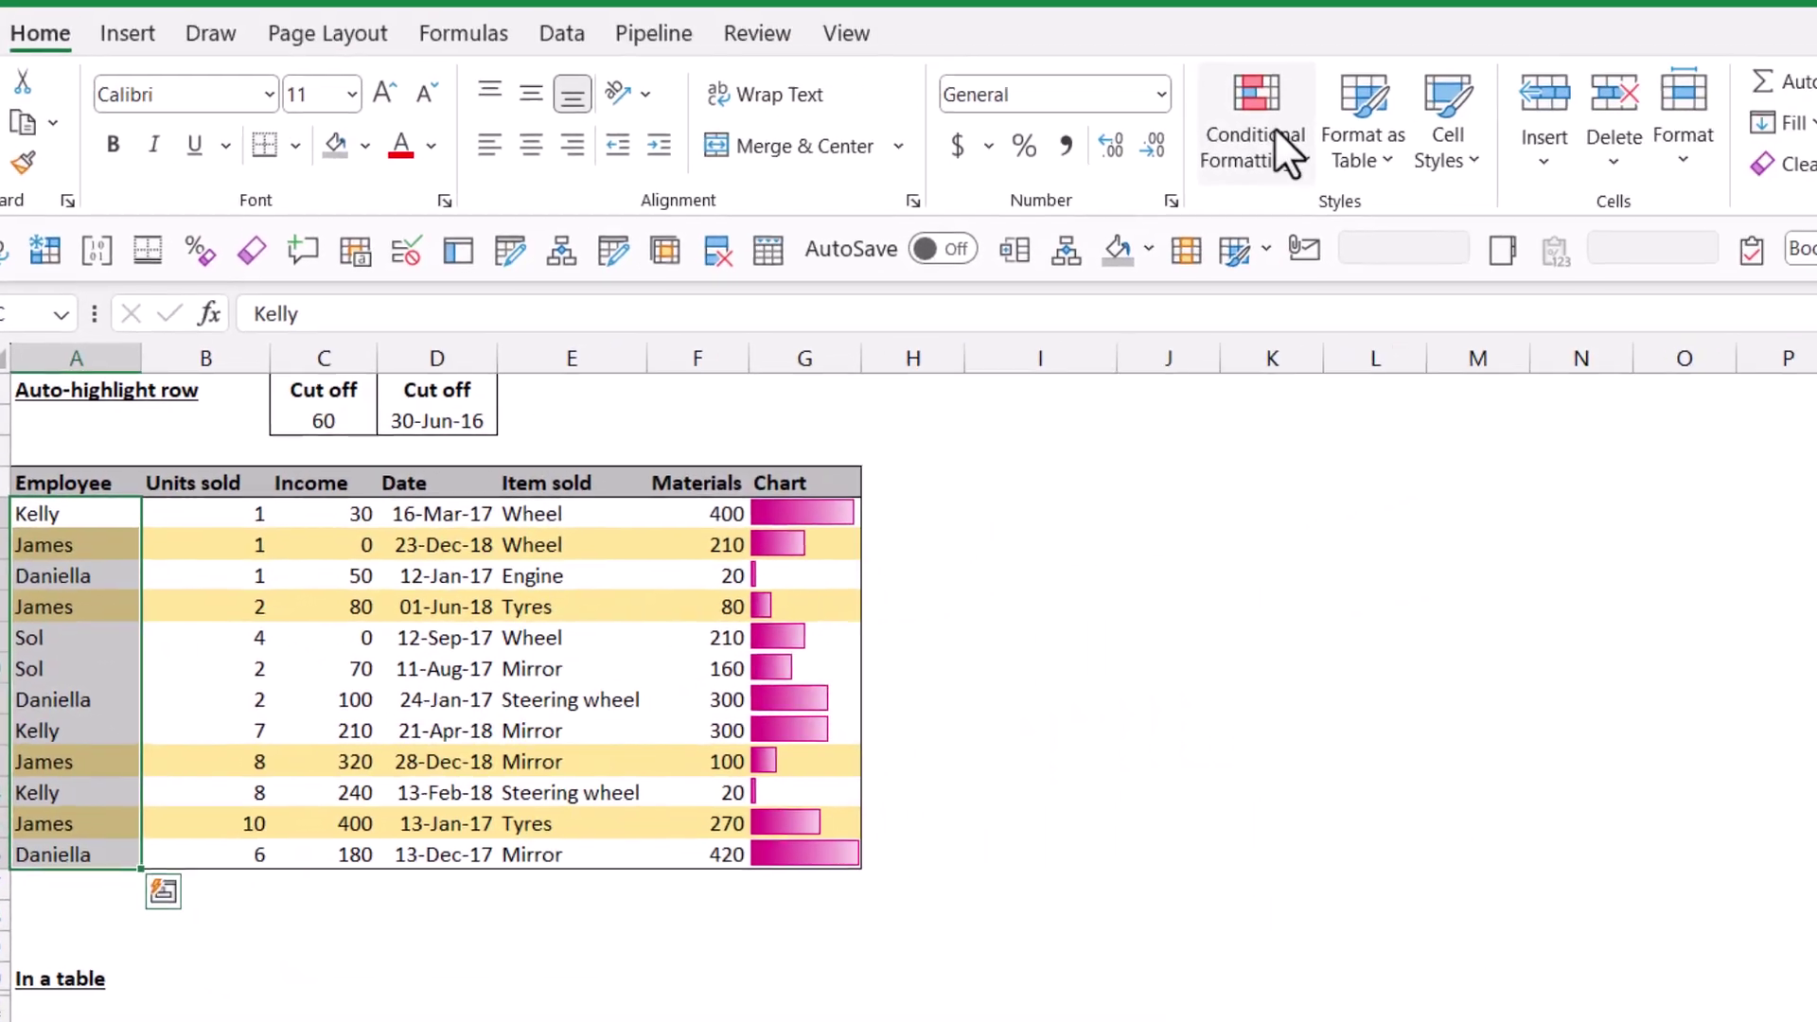
{"action": "left_click", "coordinate": [1253, 147]}
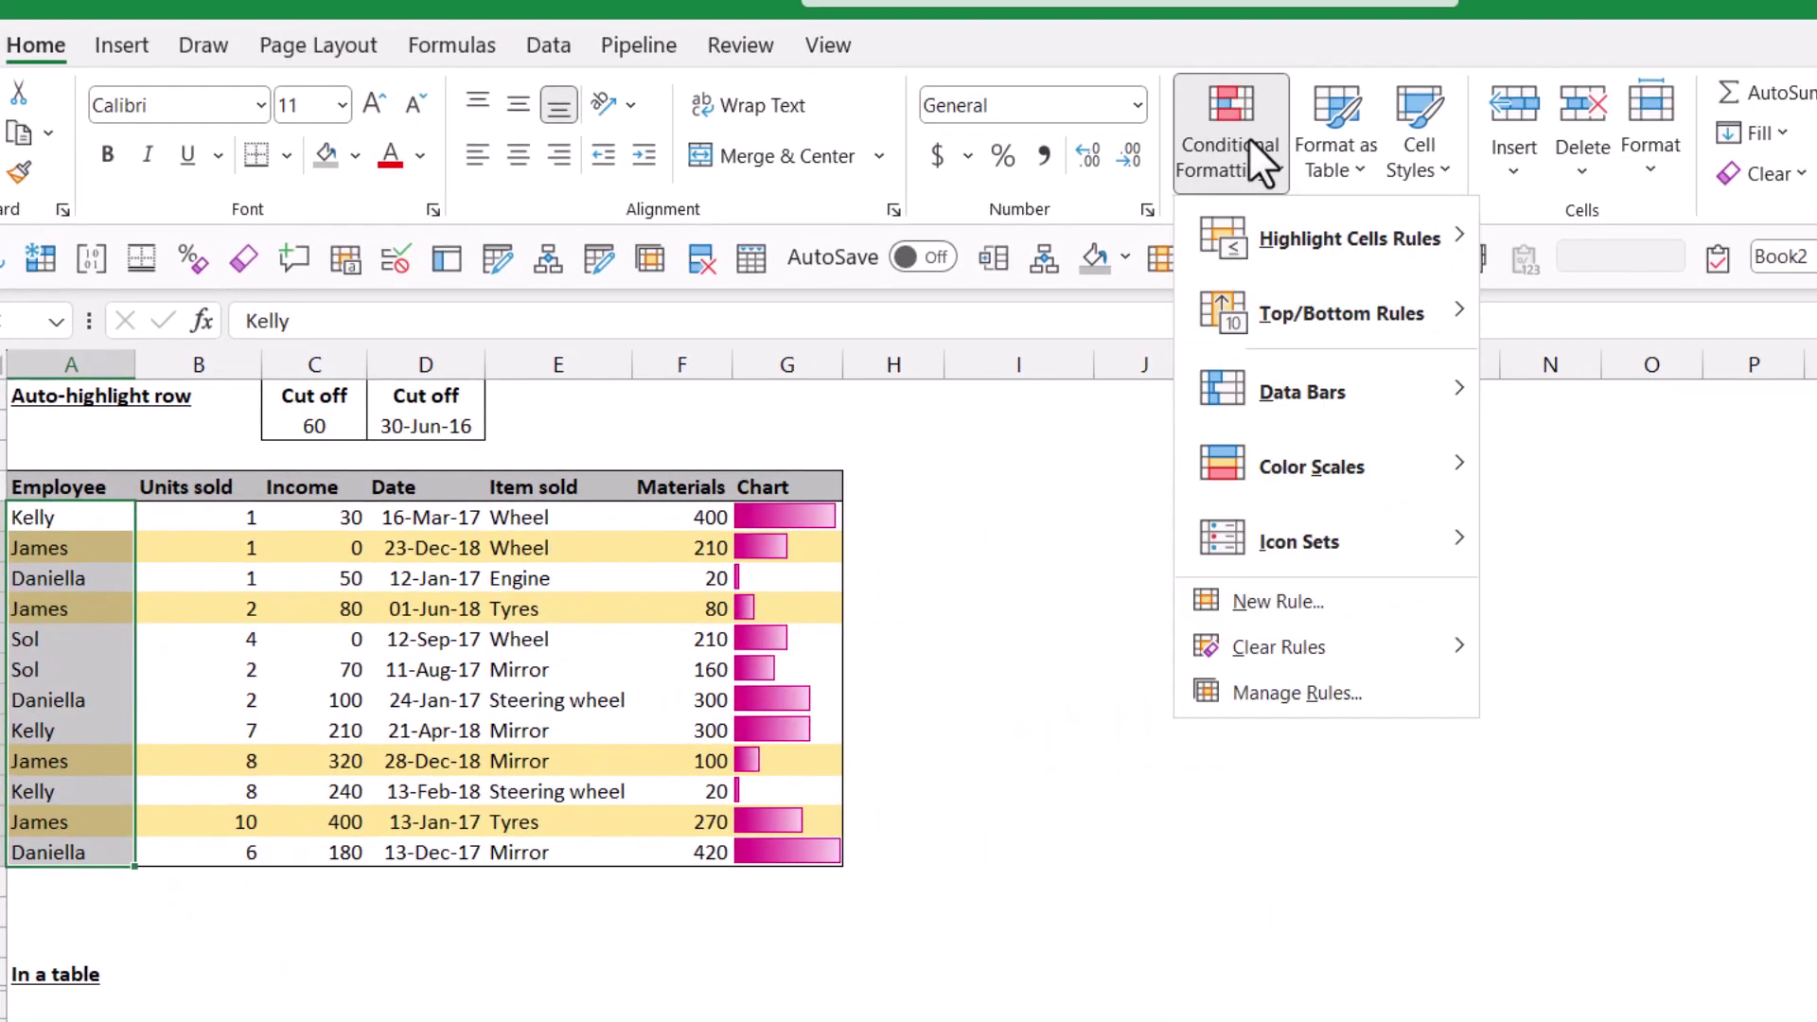
{"action": "mouse_move", "coordinate": [1362, 231]}
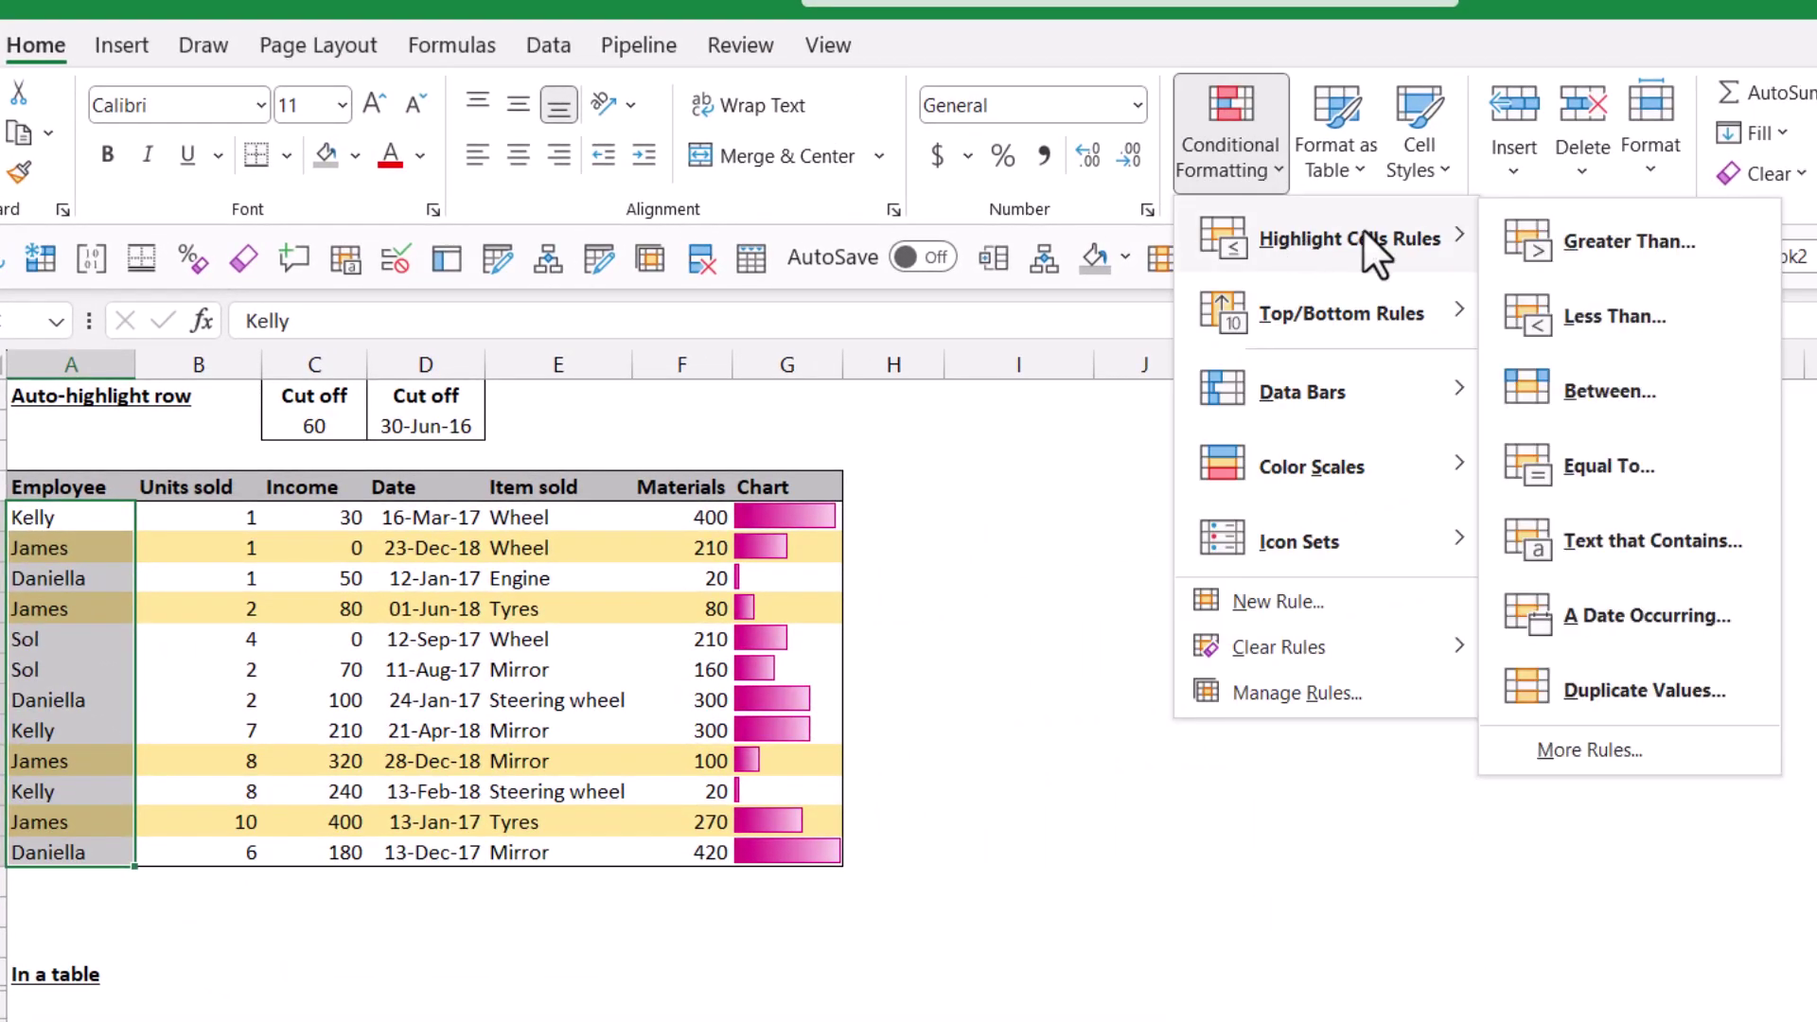
{"action": "left_click", "coordinate": [1642, 547]}
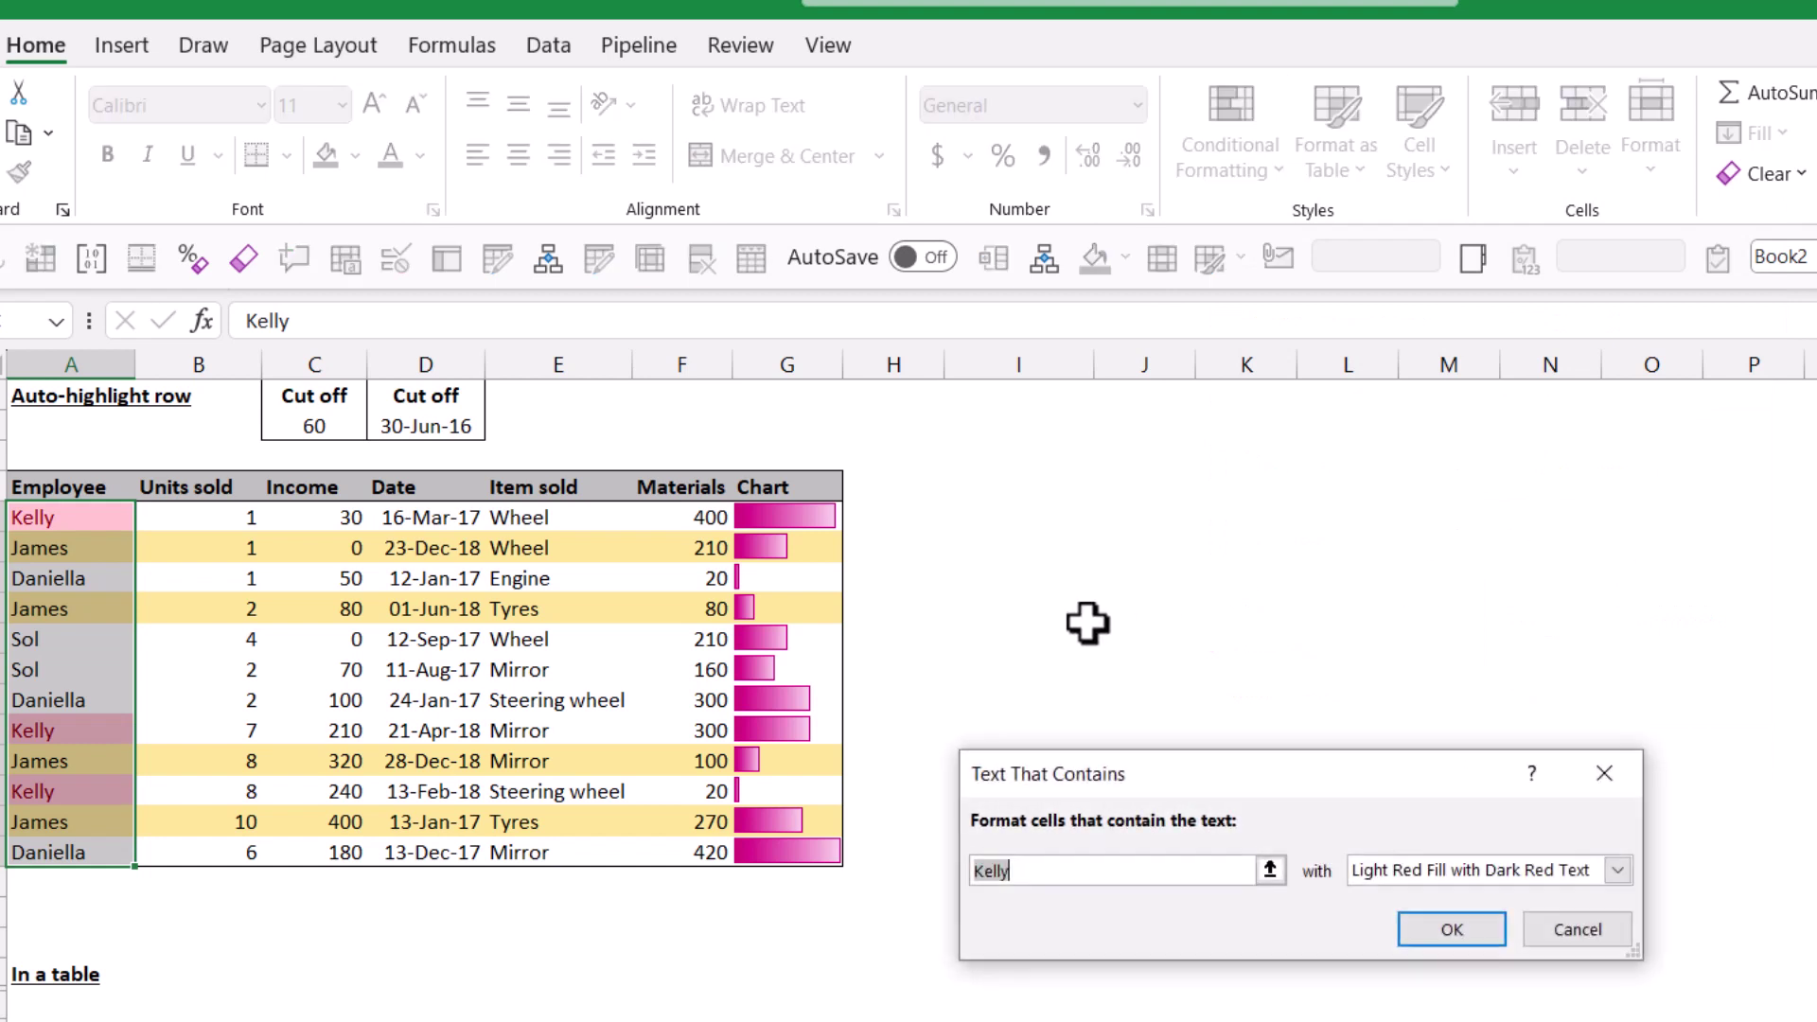
{"action": "type", "text": "Sol"}
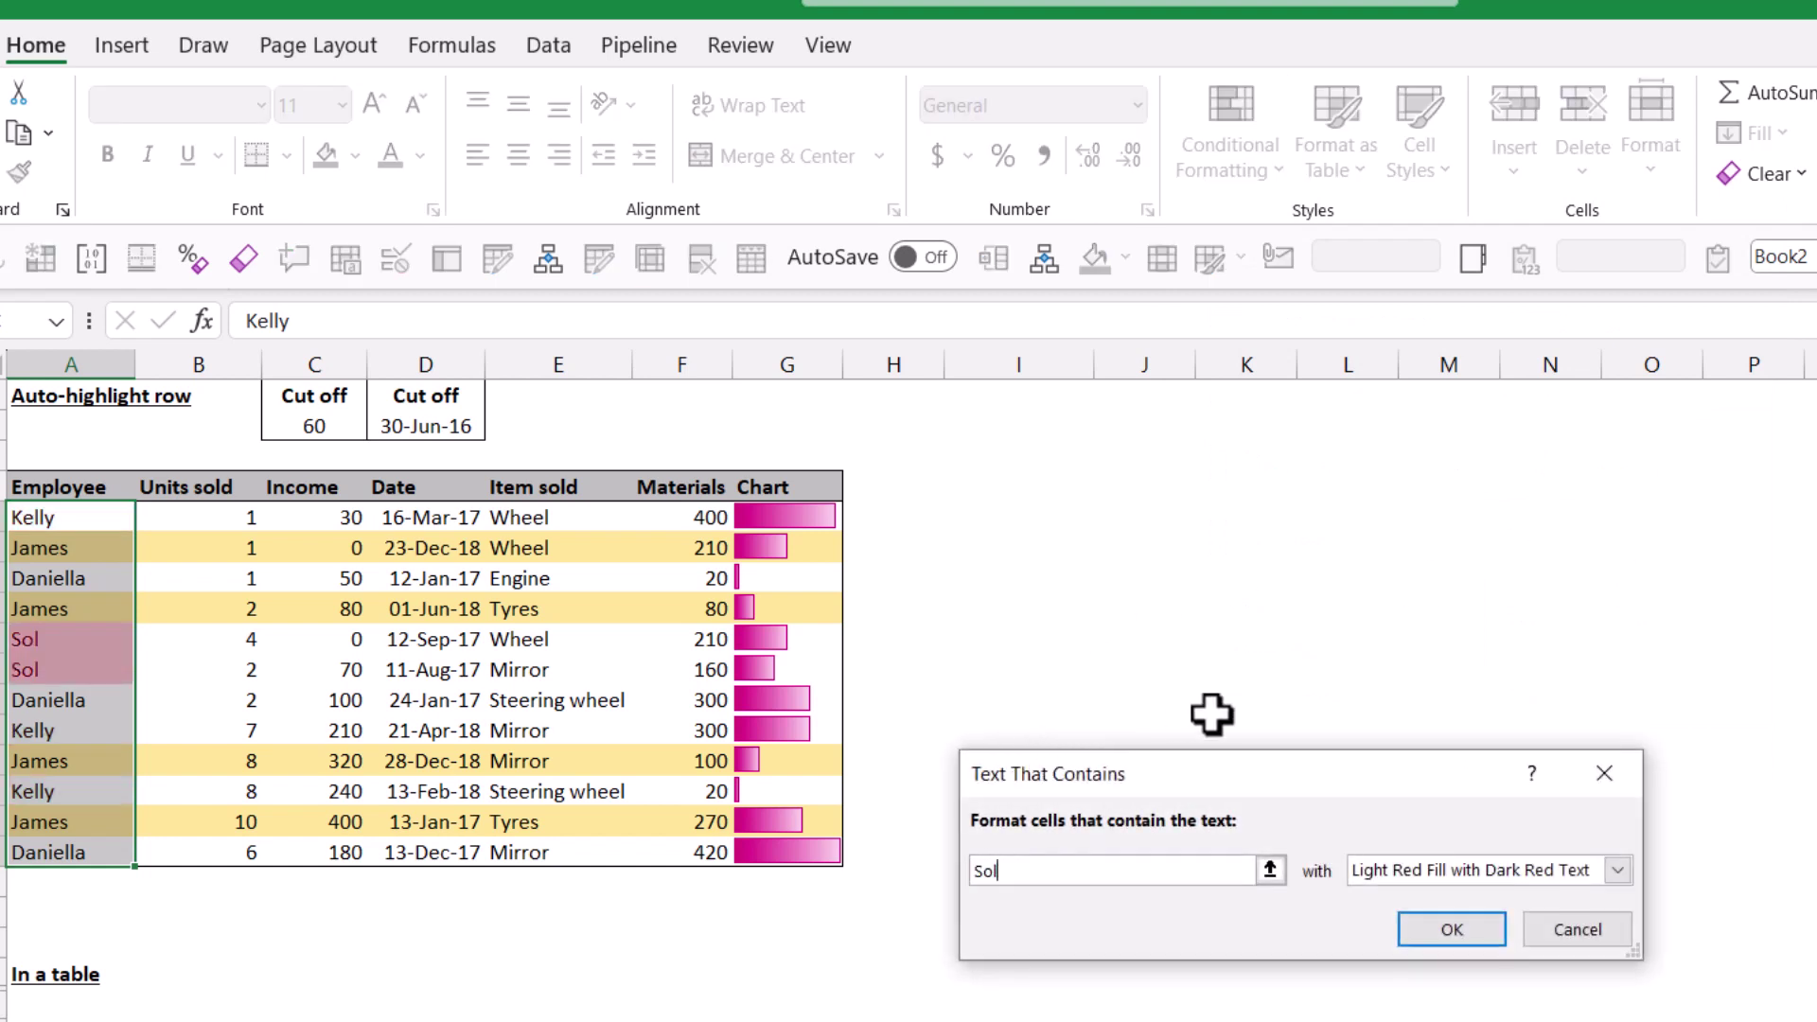
{"action": "left_click", "coordinate": [1449, 872]}
{"action": "left_click", "coordinate": [1489, 938]}
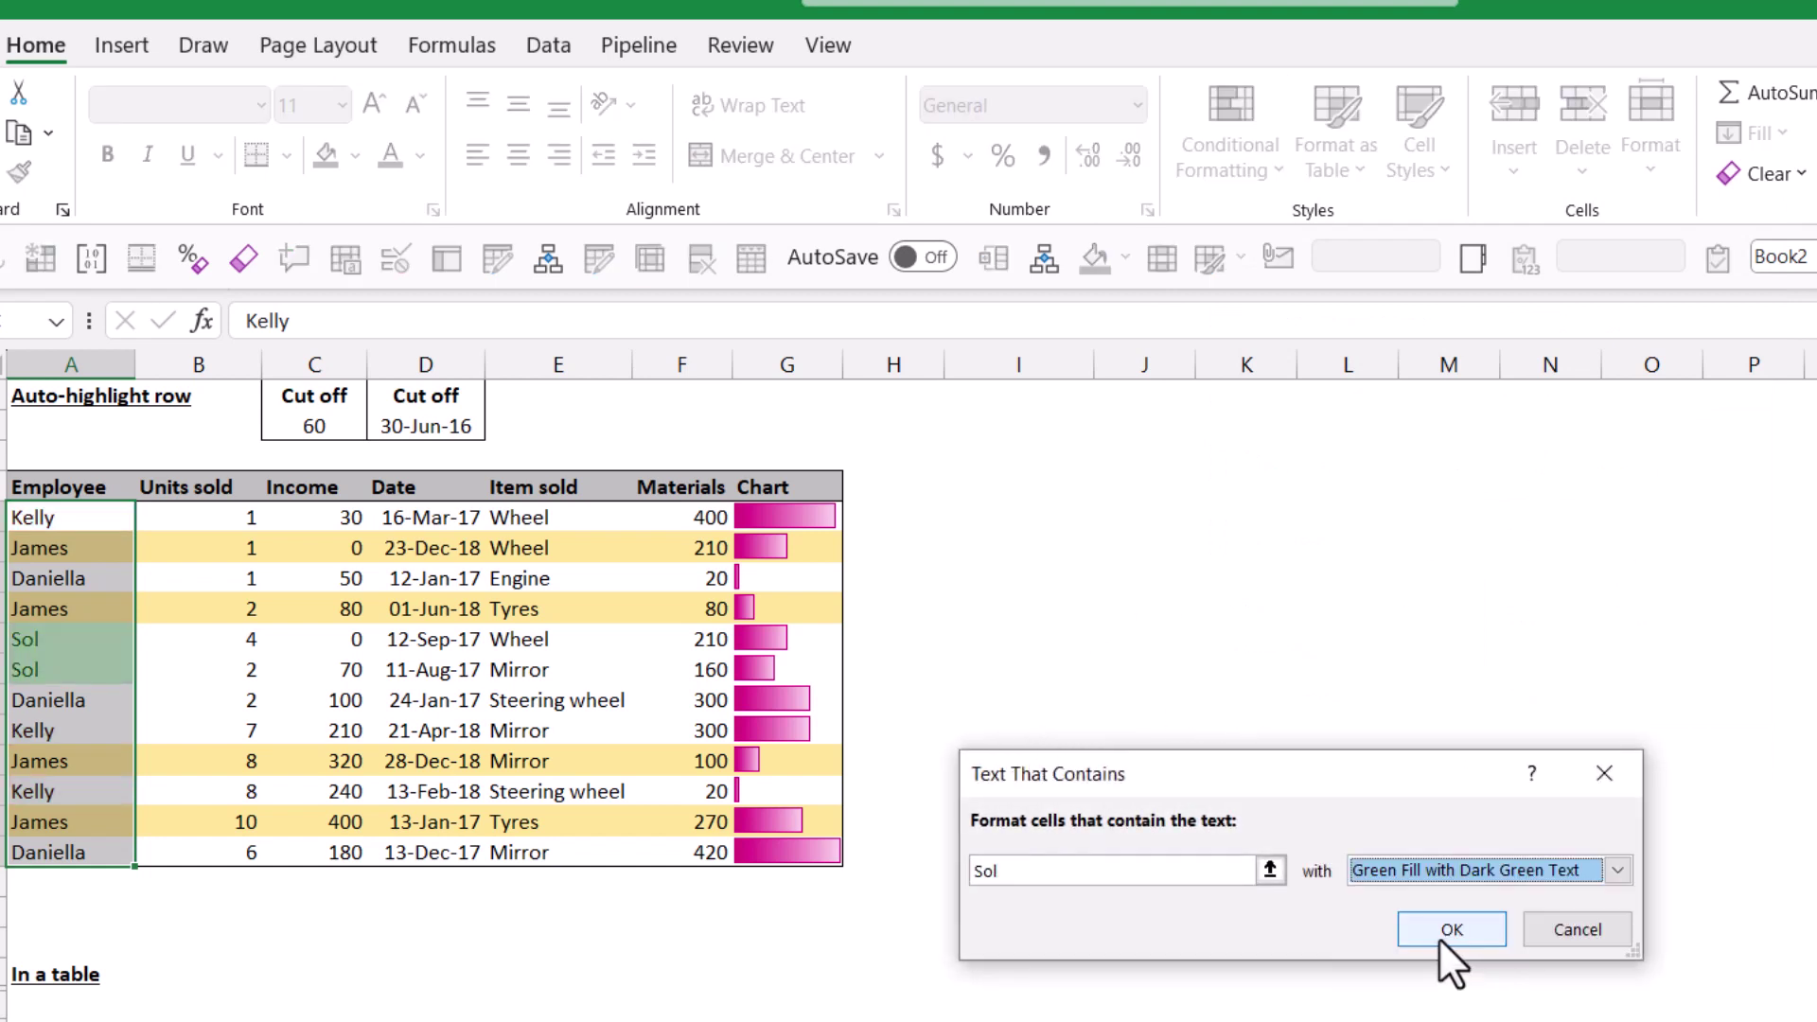
{"action": "left_click", "coordinate": [1444, 932]}
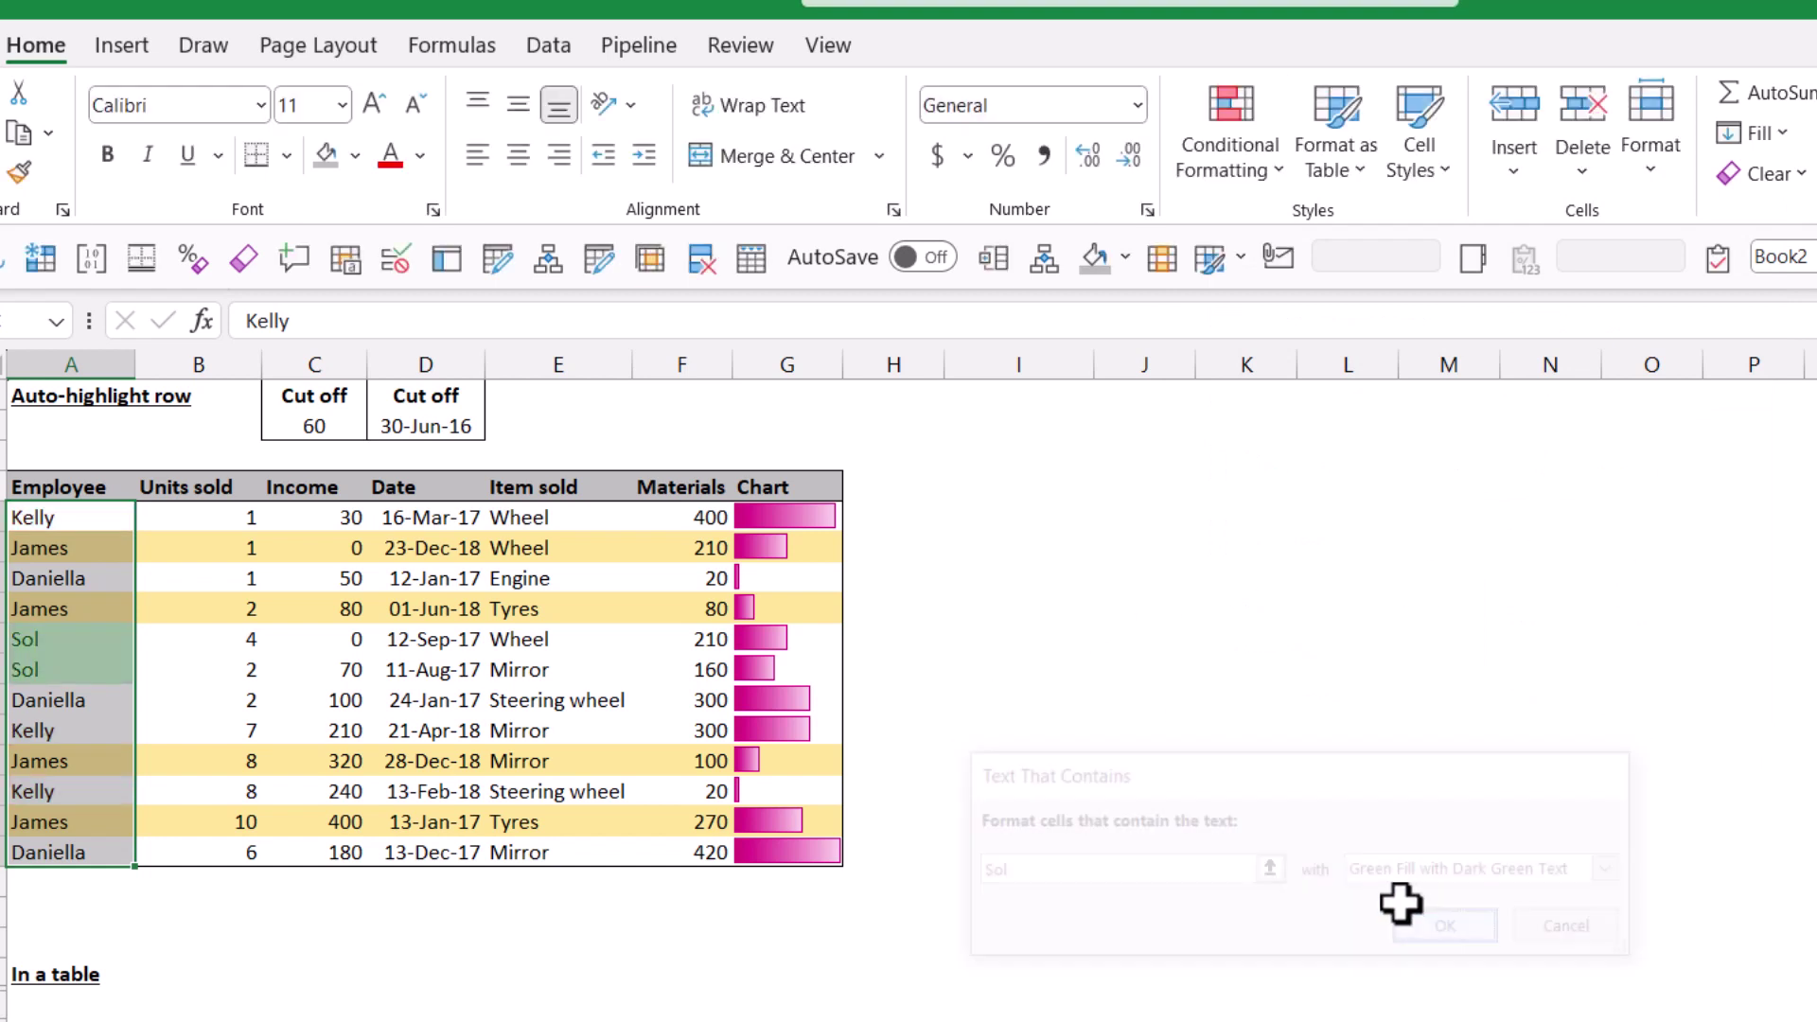
Step: Replace the employee name in A12 with the name from A9 to test the text rule
{"action": "left_click", "coordinate": [70, 738]}
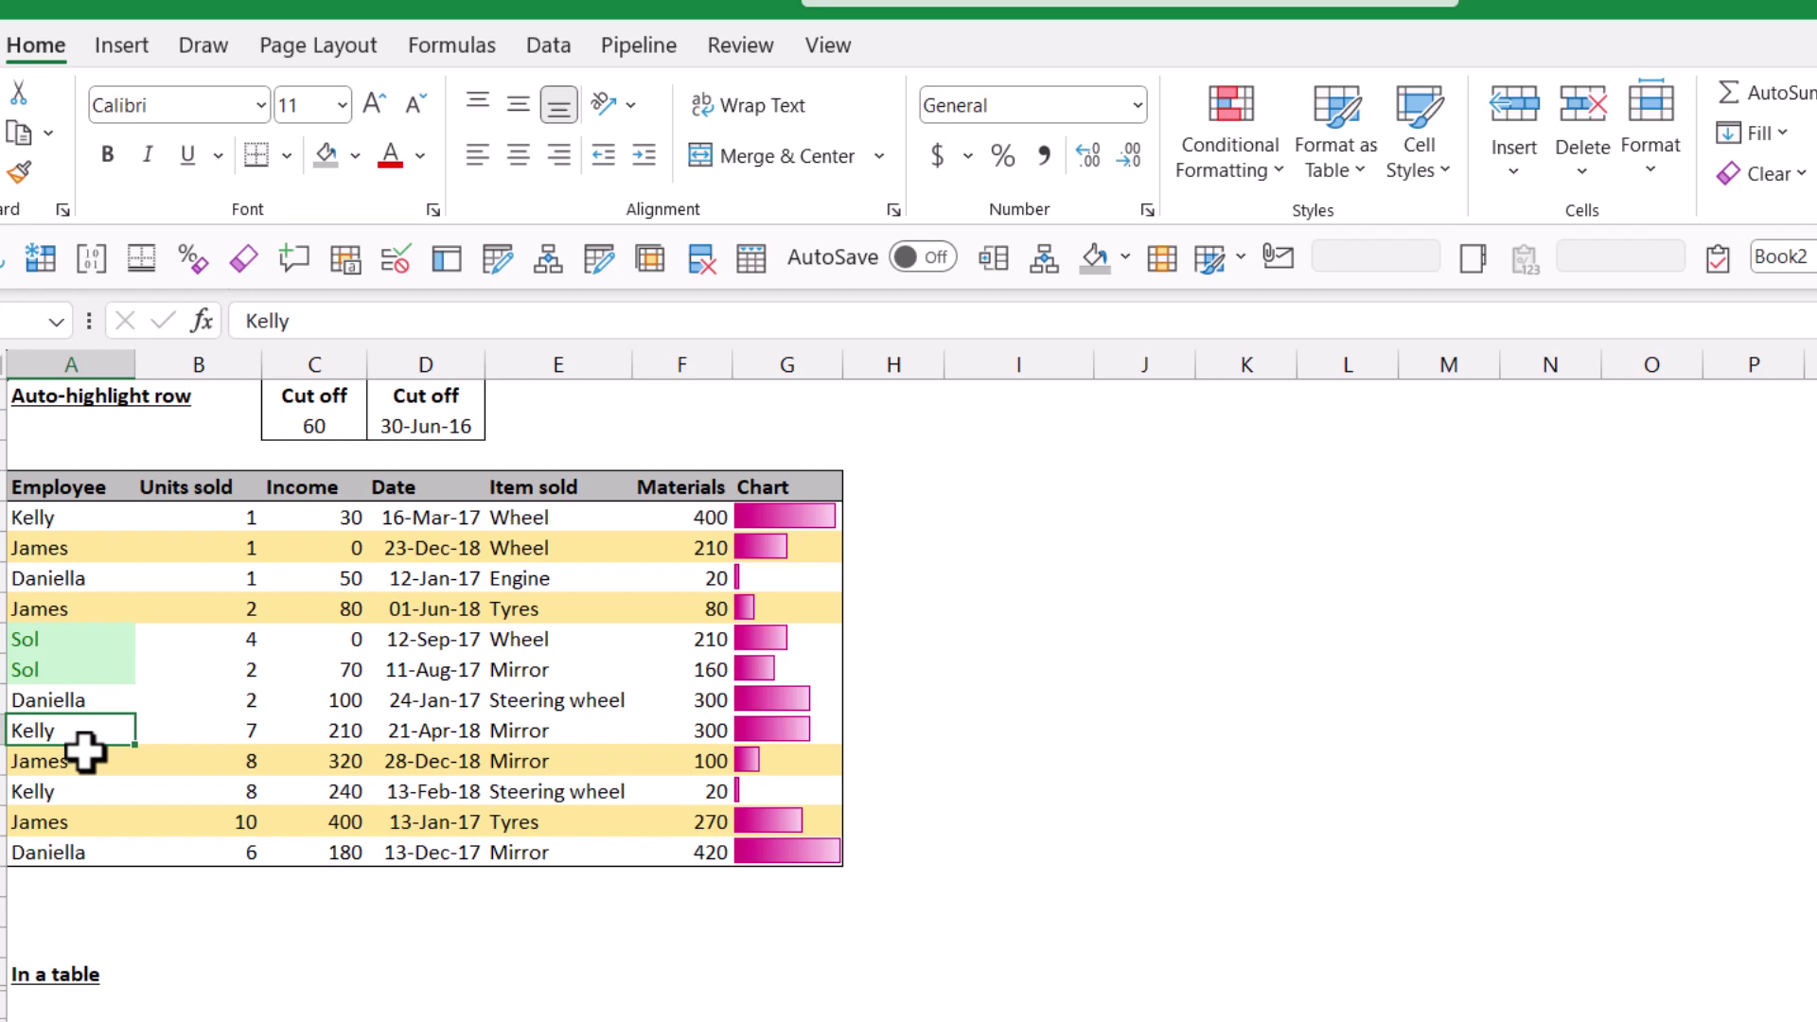
{"action": "double_click", "coordinate": [86, 753]}
{"action": "key", "text": "BackSpace"}
{"action": "key", "text": "BackSpace"}
{"action": "key", "text": "BackSpace"}
{"action": "key", "text": "BackSpace"}
{"action": "key", "text": "BackSpace"}
{"action": "type", "text": "Sol"}
{"action": "key", "text": "Return"}
{"action": "key", "text": "Up"}
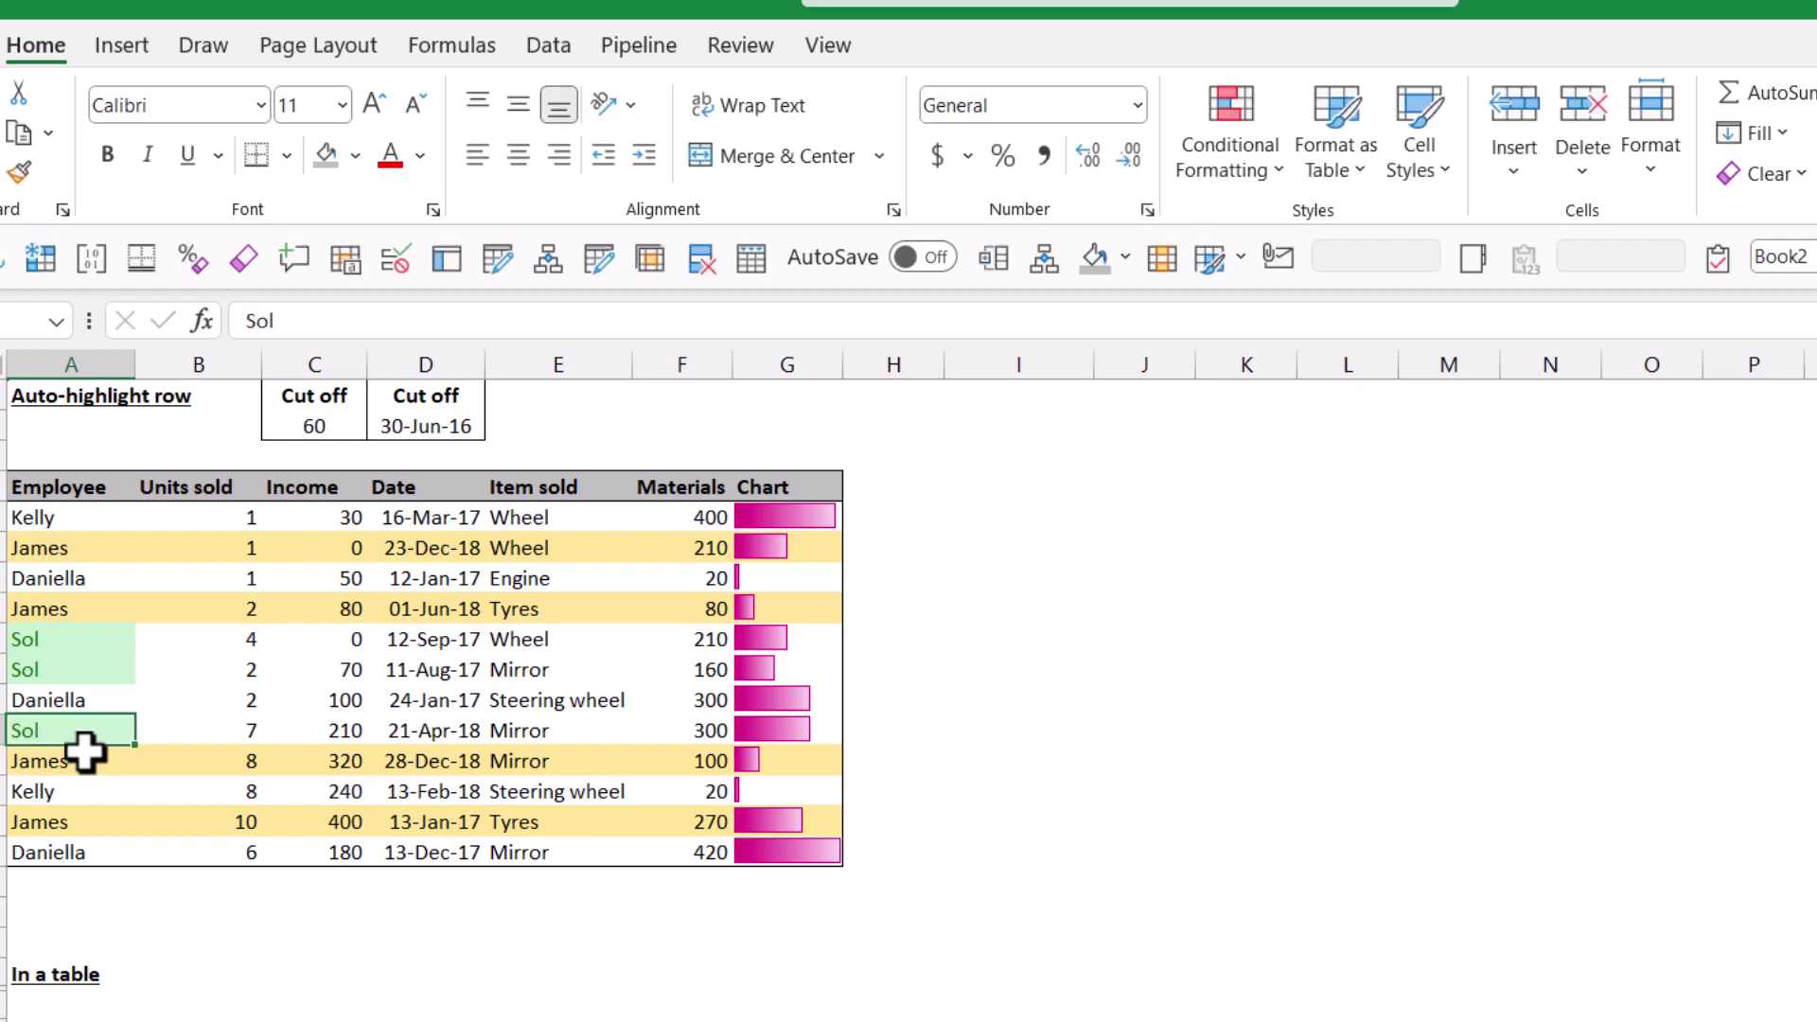
Step: Undo the name change in A12 and the text-based highlighting rule on the Employee column
{"action": "key", "text": "ctrl+z"}
{"action": "key", "text": "ctrl+z"}
{"action": "key", "text": "Down"}
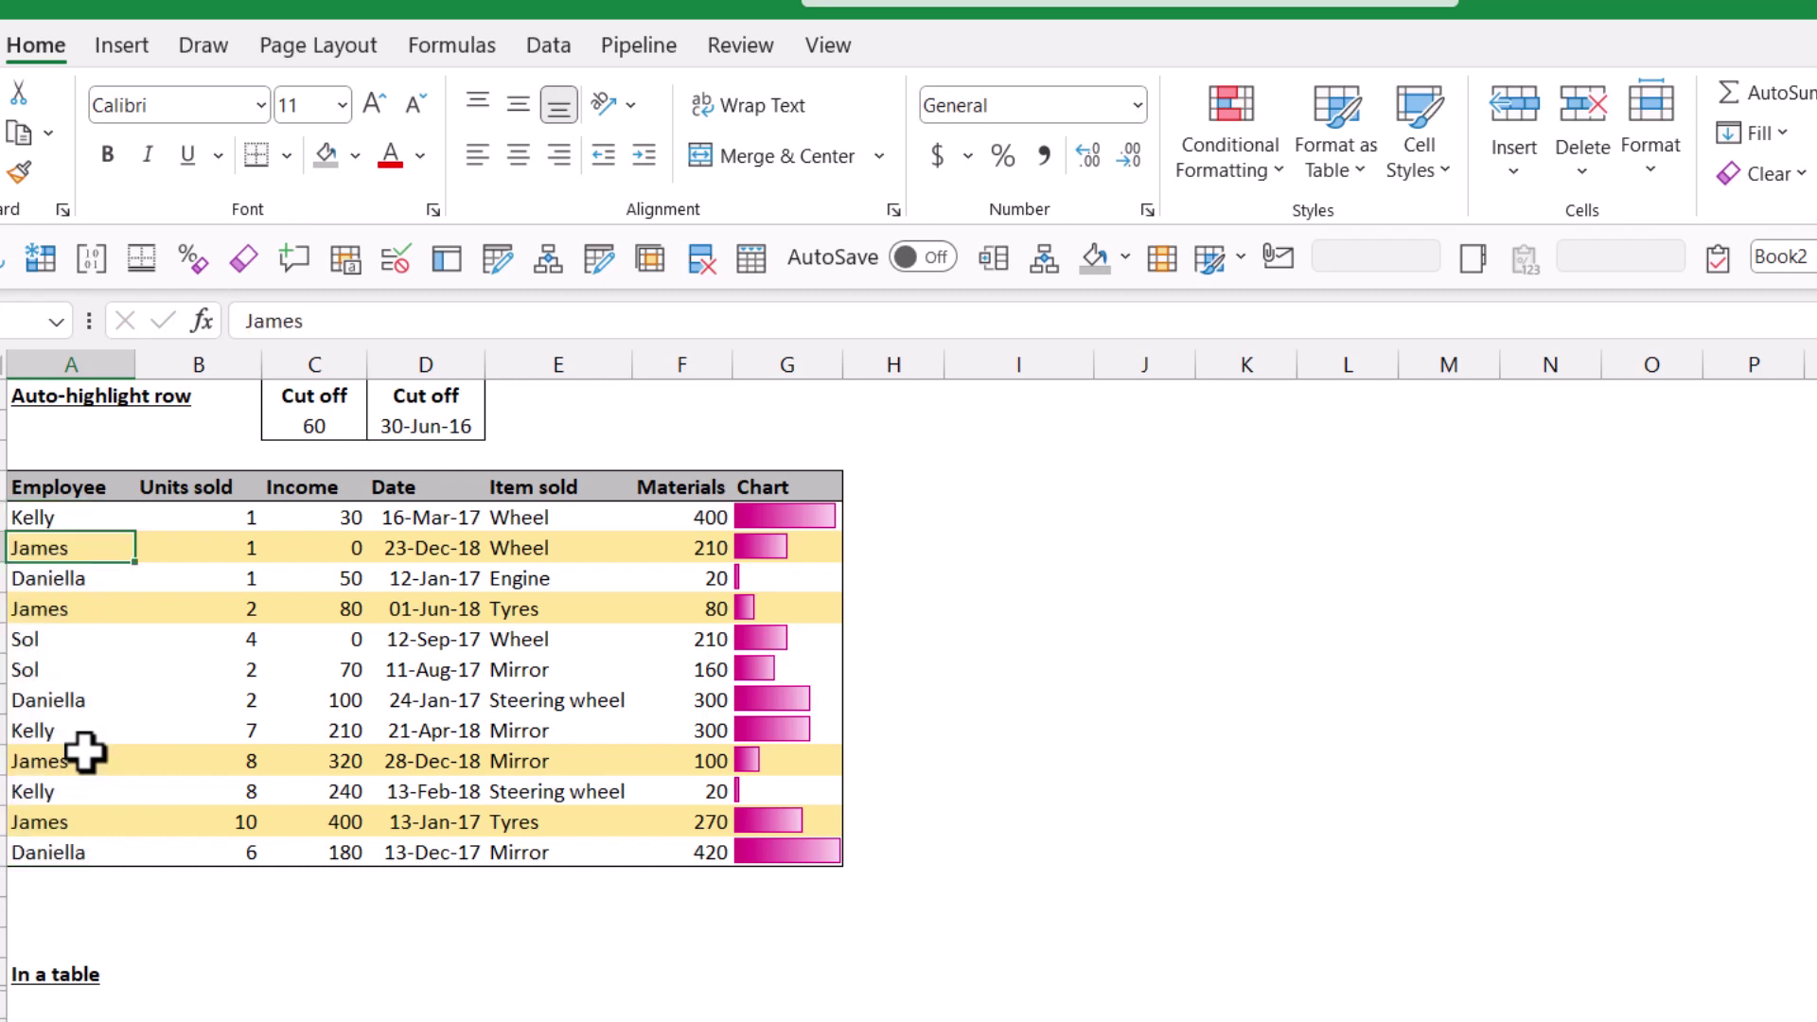
{"action": "key", "text": "Up"}
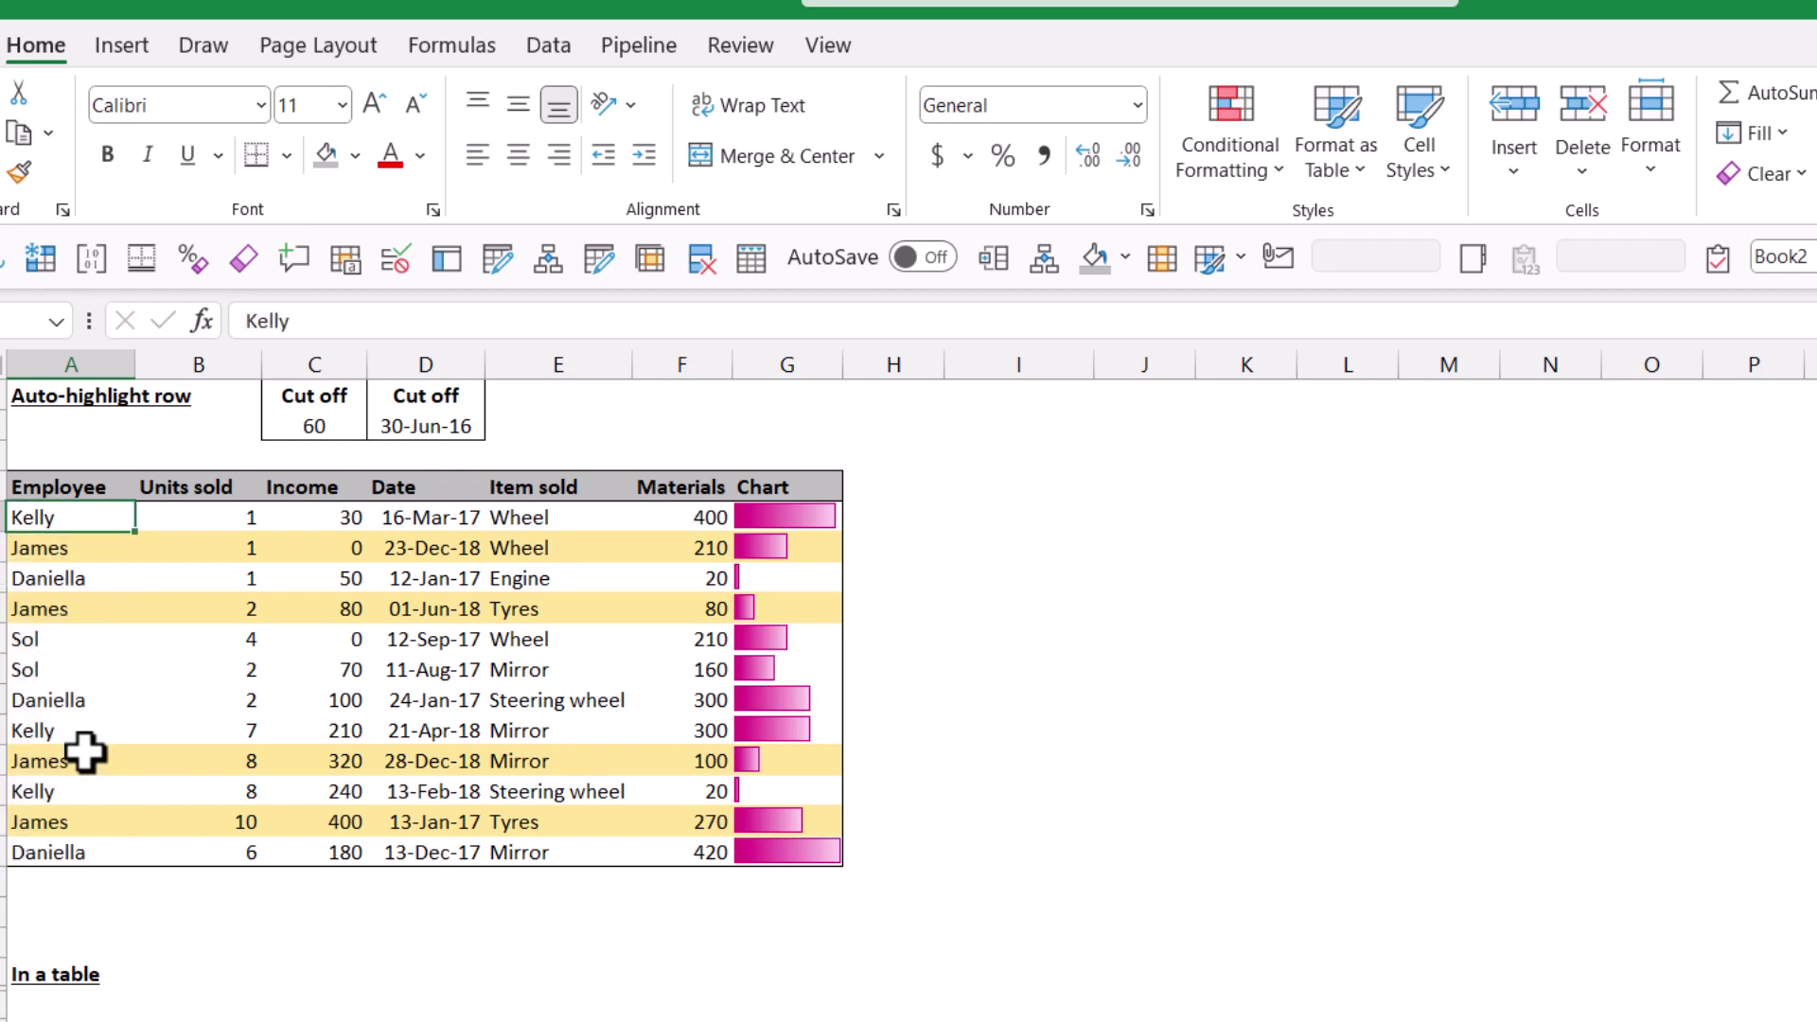
{"action": "key", "text": "Up"}
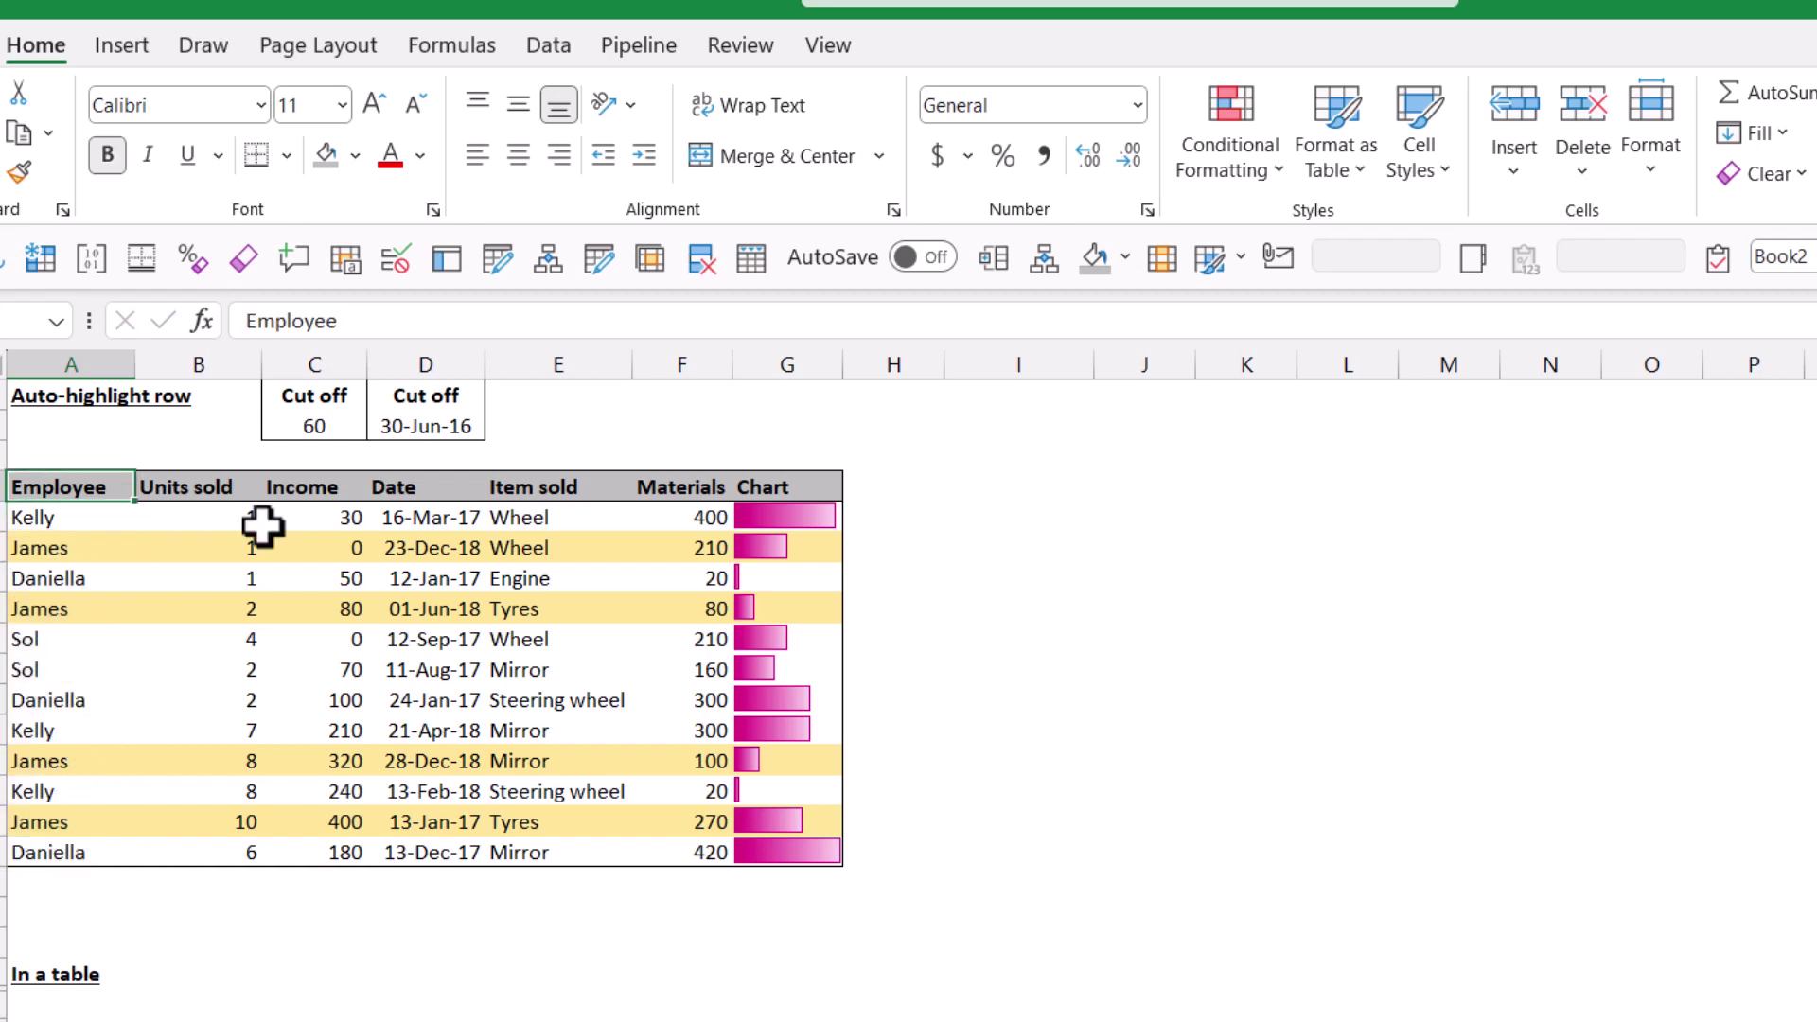
Step: Start a new conditional formatting rule for A5:G16 that uses a formula to determine which cells to format
{"action": "left_click_drag", "start_coordinate": [57, 518], "coordinate": [804, 842]}
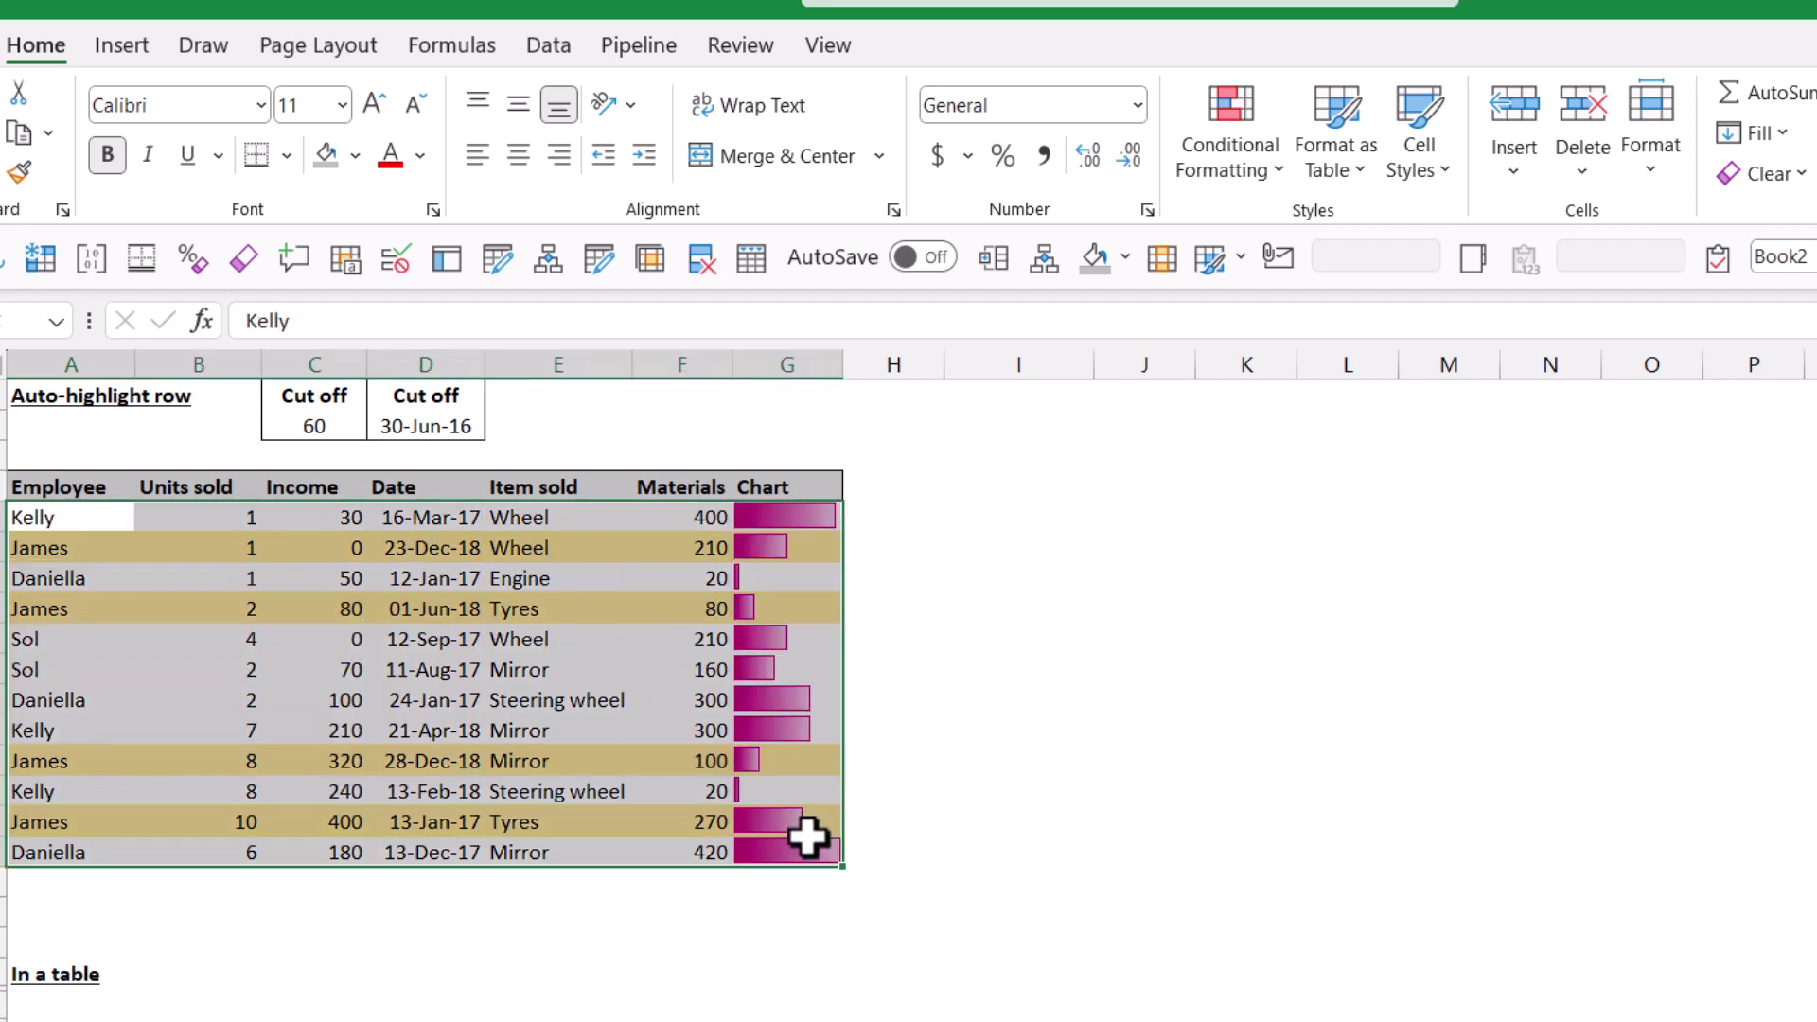
{"action": "left_click", "coordinate": [1268, 104]}
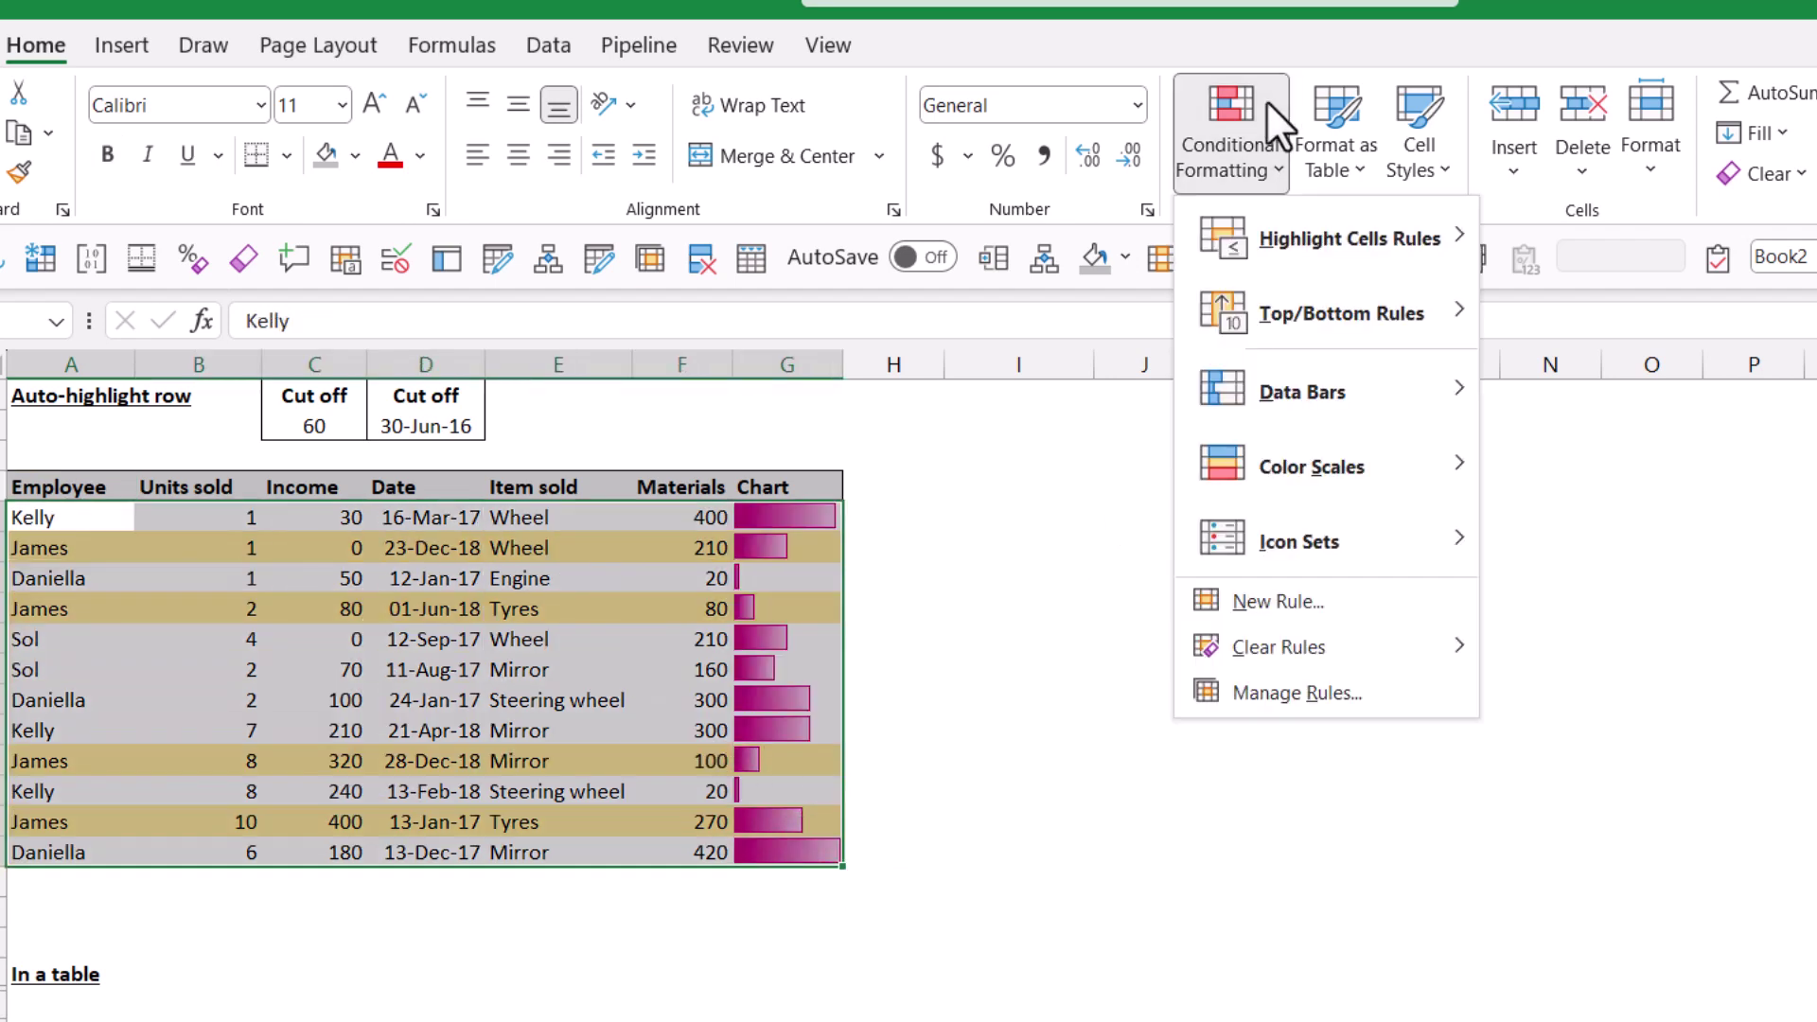
{"action": "left_click", "coordinate": [1338, 613]}
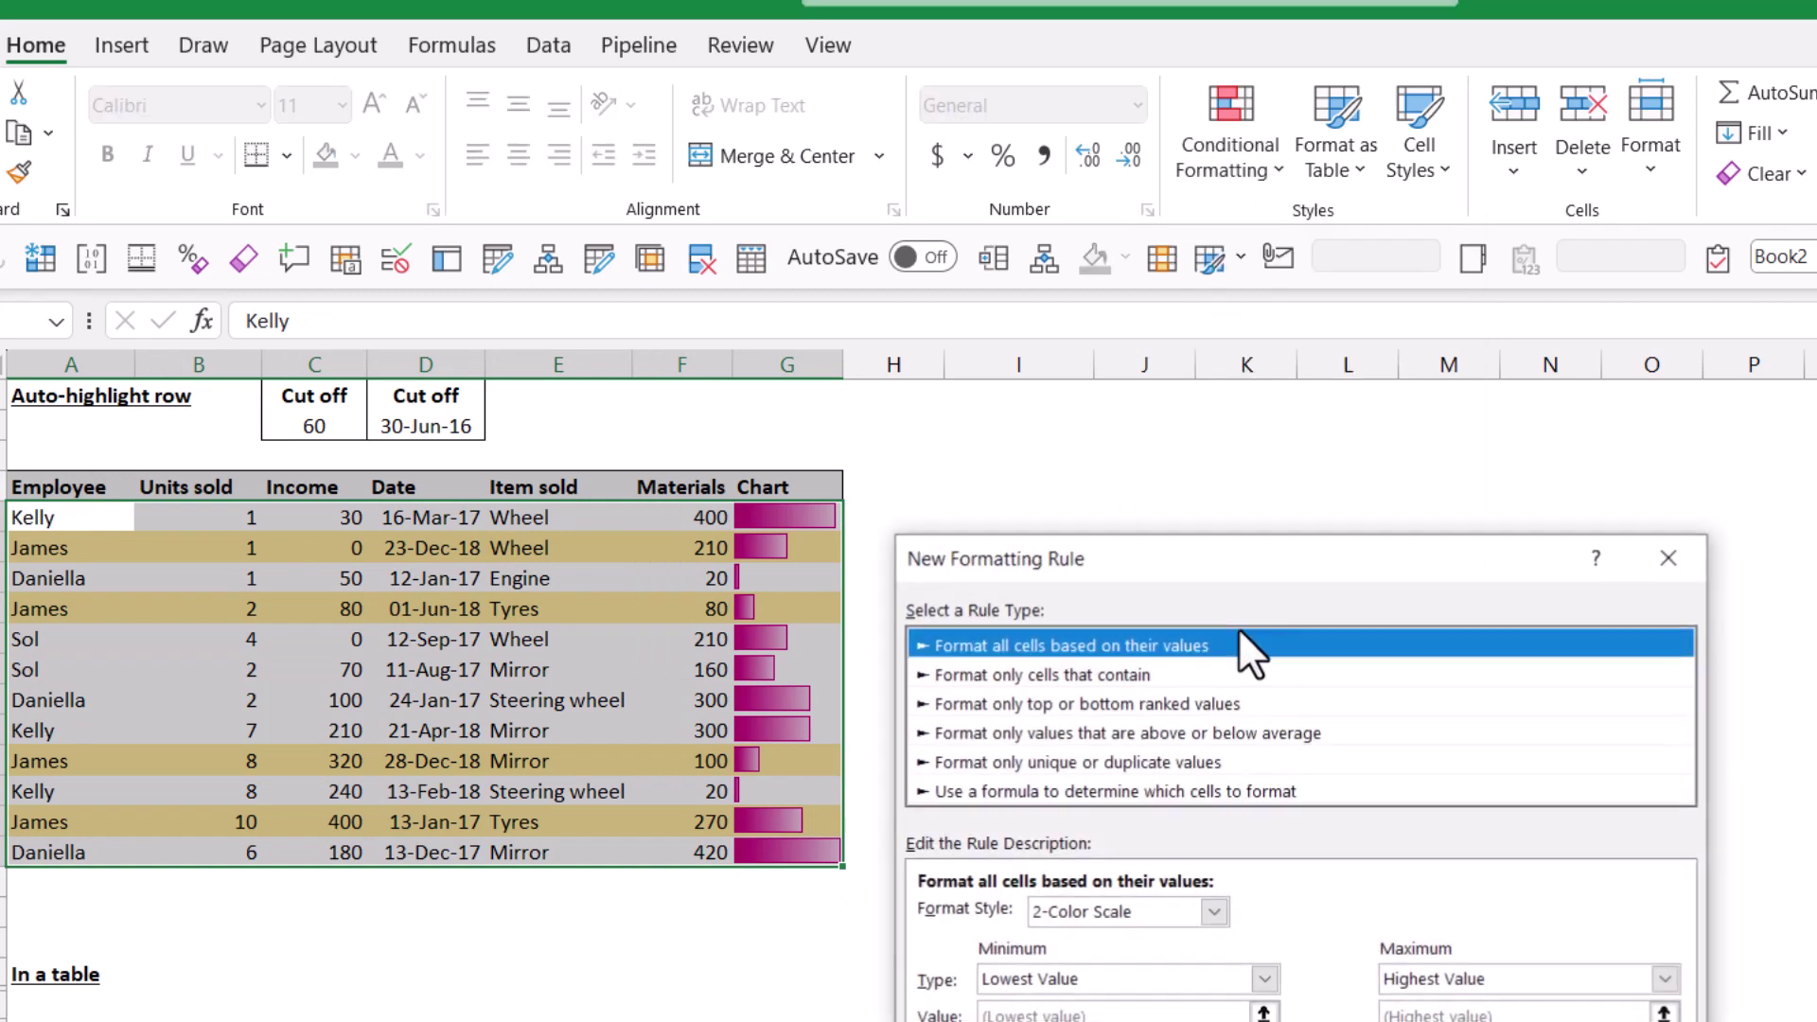
{"action": "left_click", "coordinate": [994, 791]}
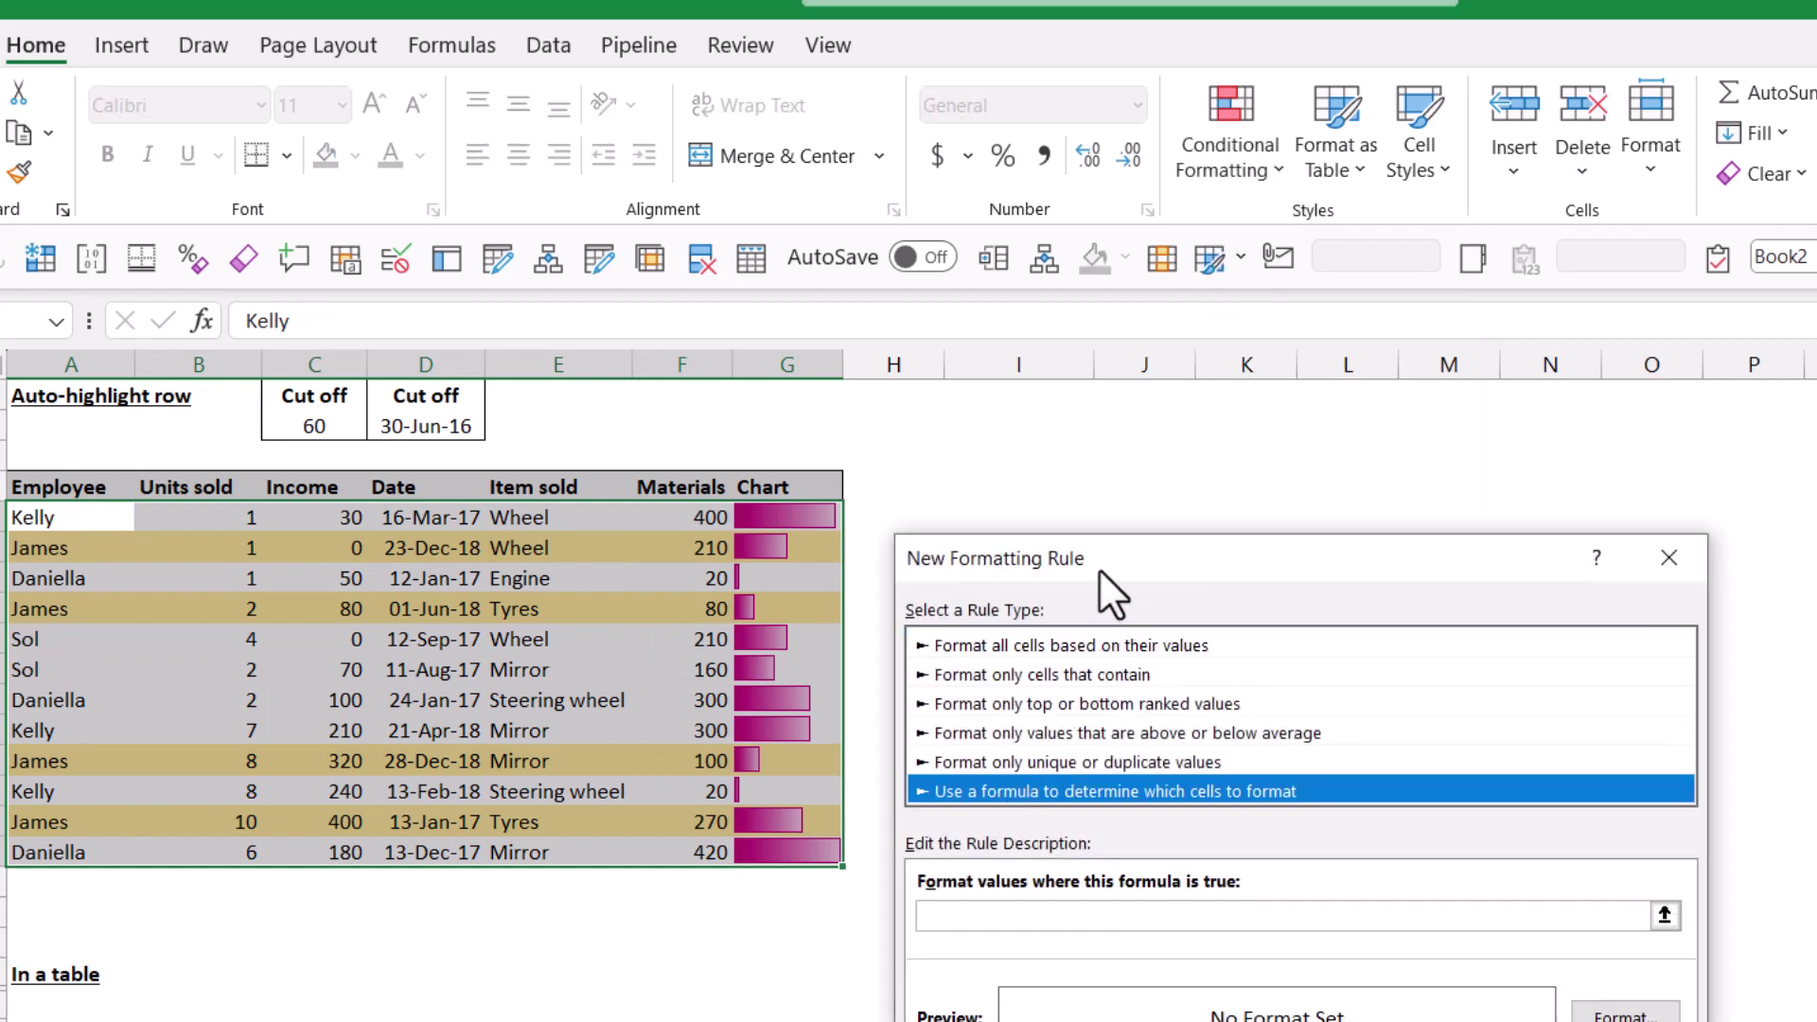
Step: Enter a rule formula testing whether $A$5 equals the employee name found in A7, written as quoted text
{"action": "left_click_drag", "start_coordinate": [1097, 566], "coordinate": [478, 530]}
{"action": "left_click", "coordinate": [367, 880]}
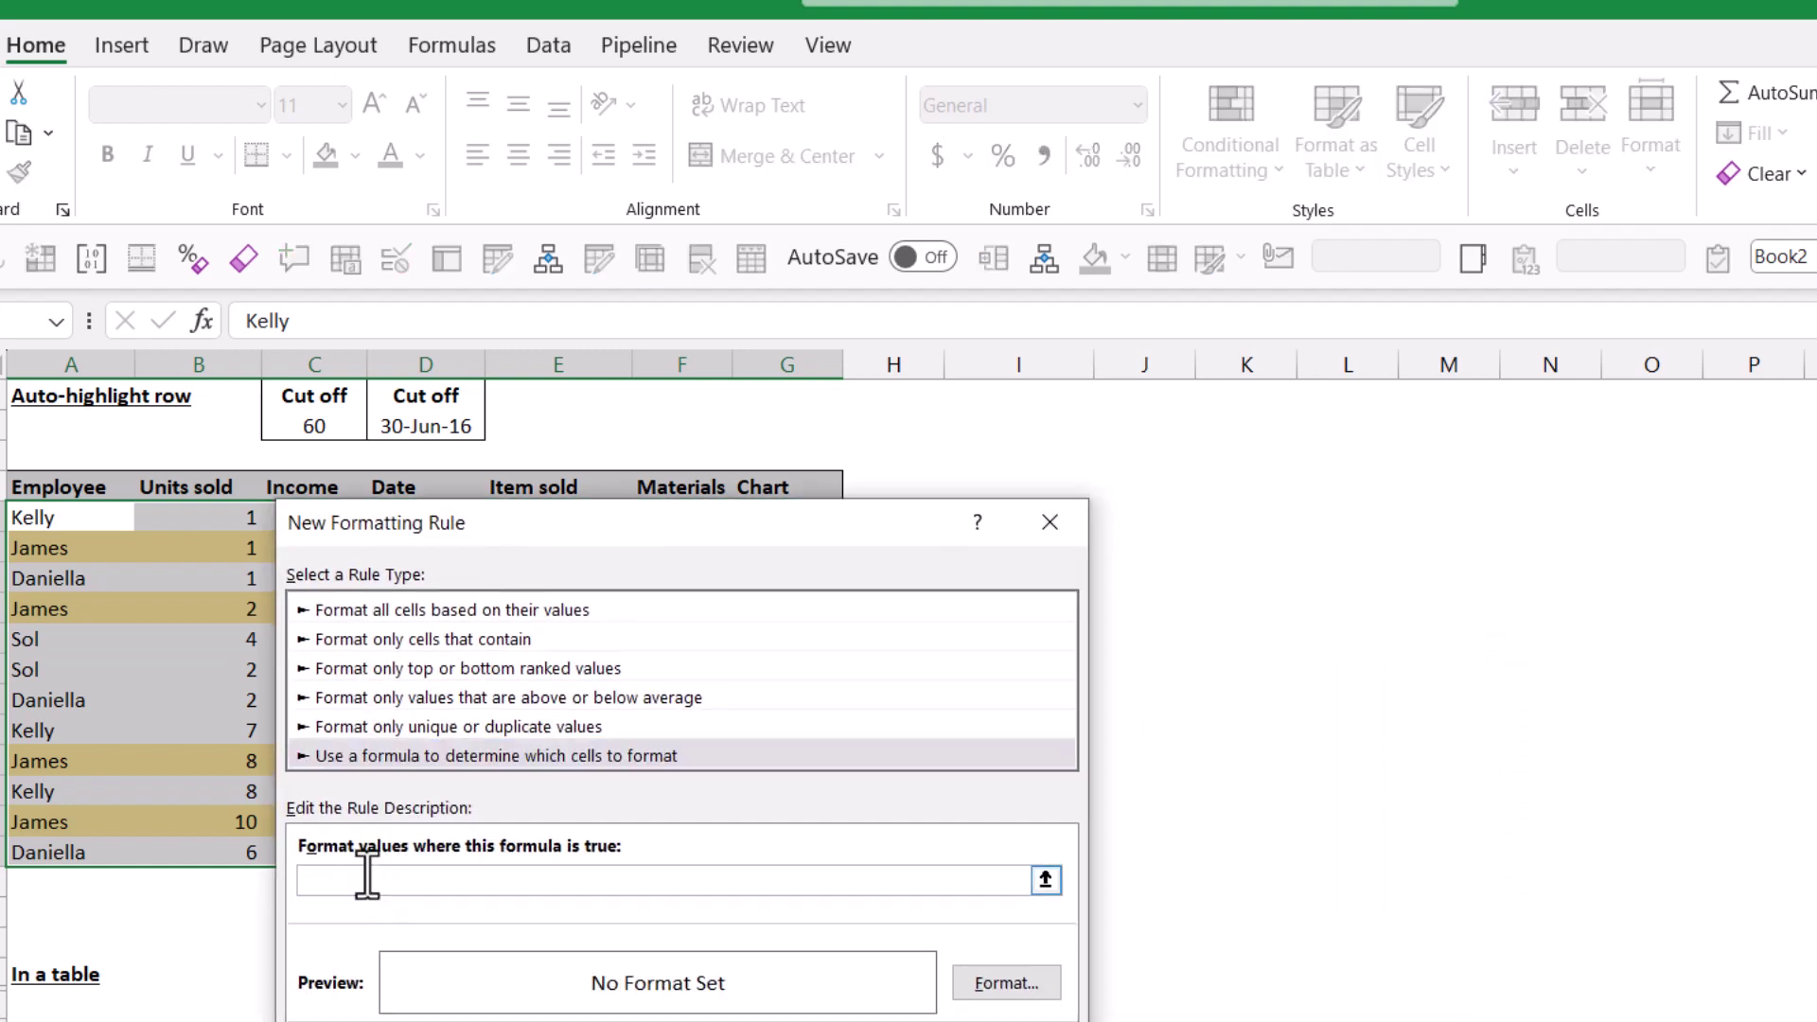
{"action": "type", "text": "="}
{"action": "left_click", "coordinate": [35, 519]}
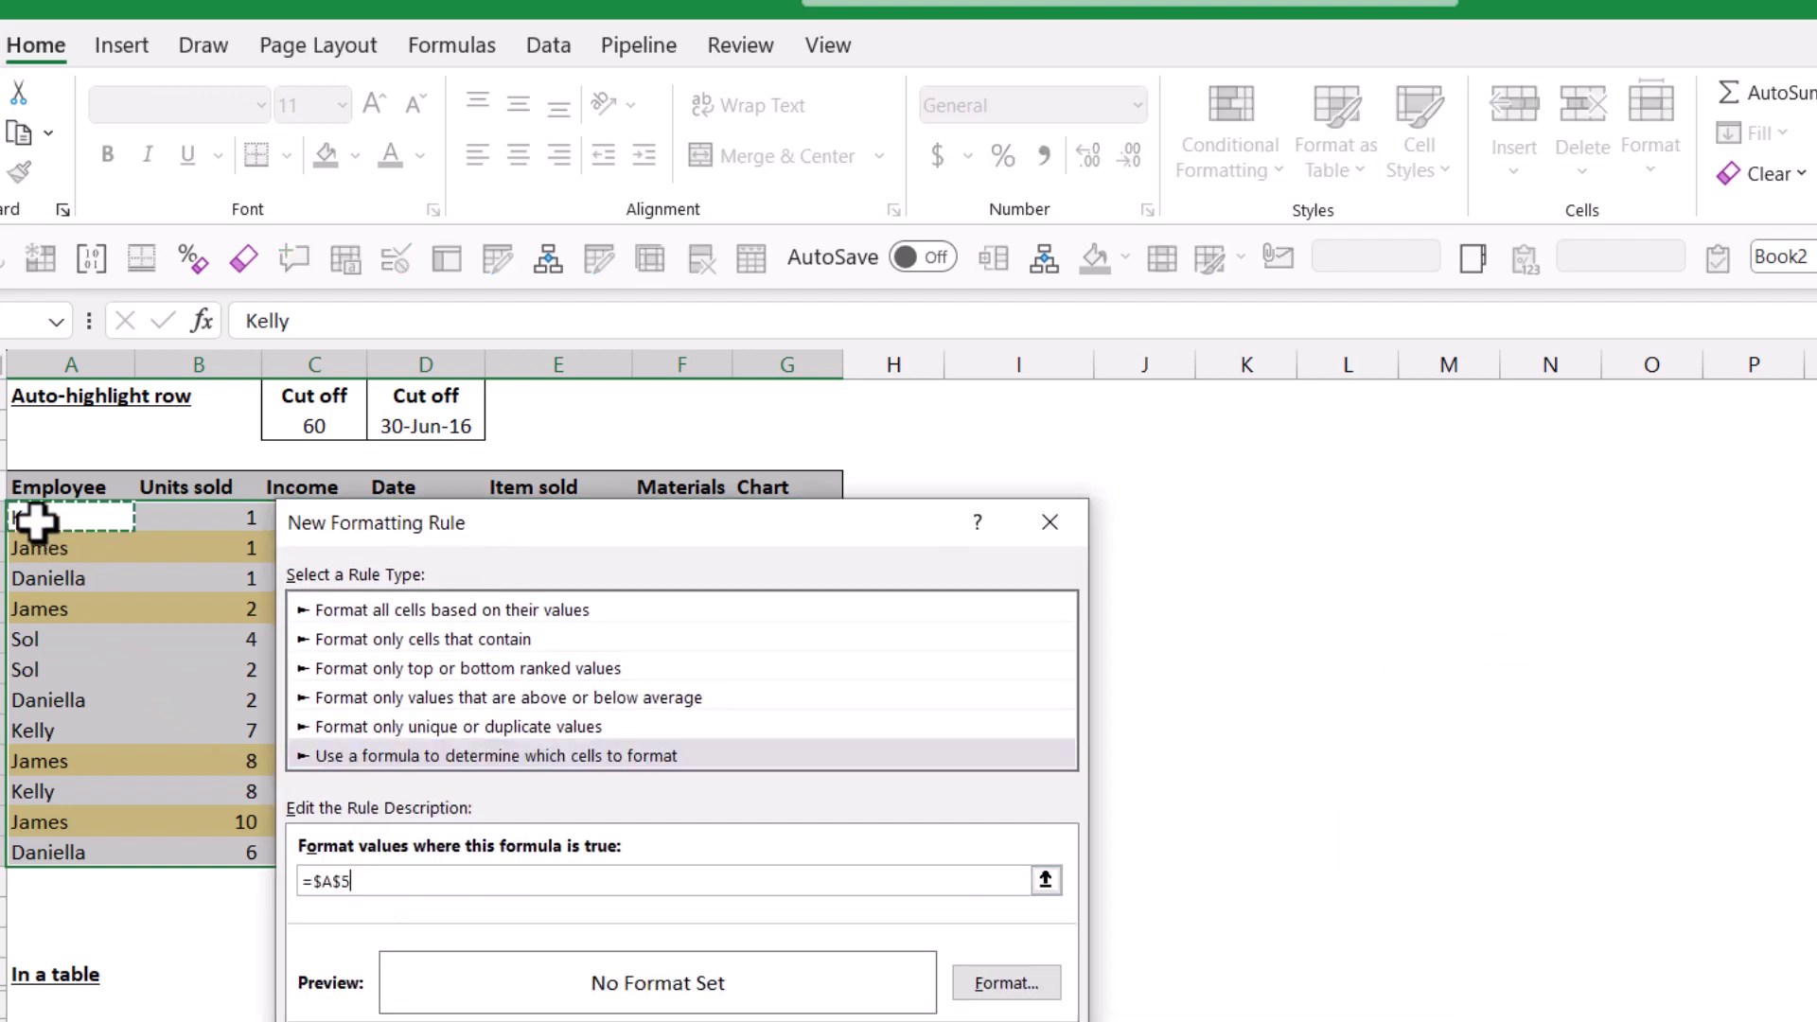
{"action": "type", "text": "=\""}
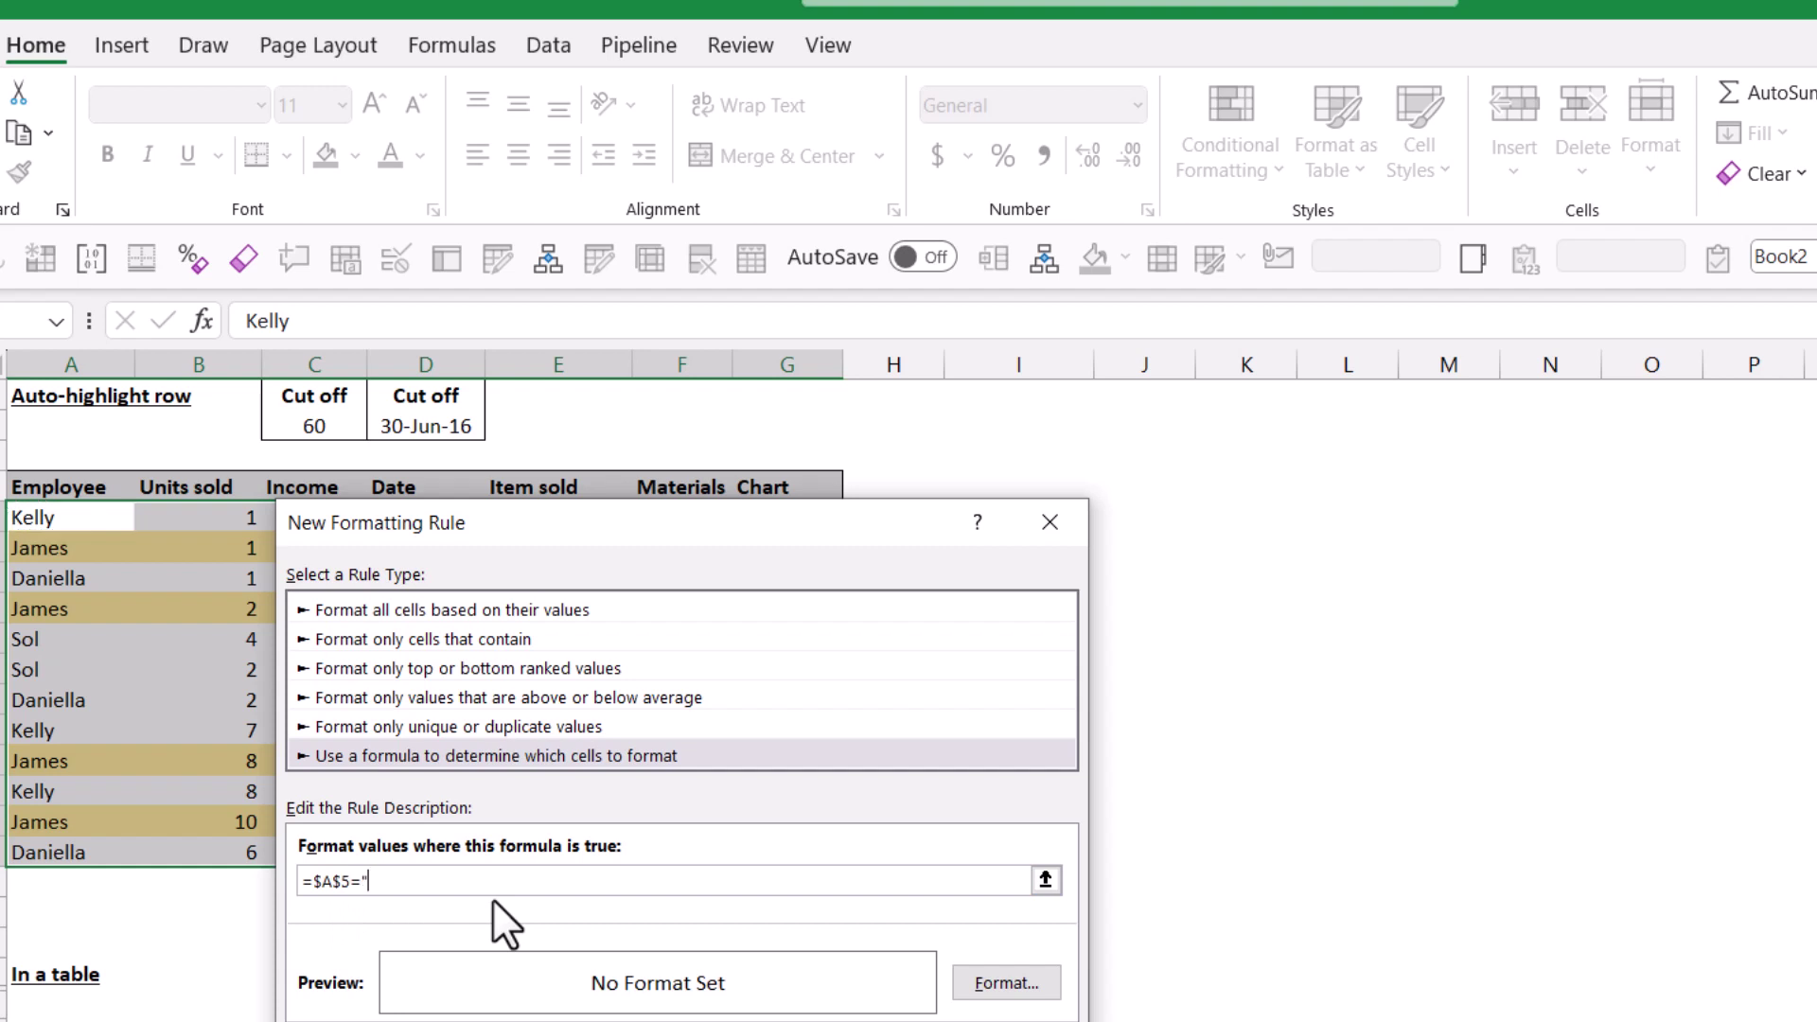
{"action": "type", "text": "Daniella"}
{"action": "type", "text": "\""}
Step: Set the rule's format to a light green background fill
{"action": "left_click", "coordinate": [991, 984]}
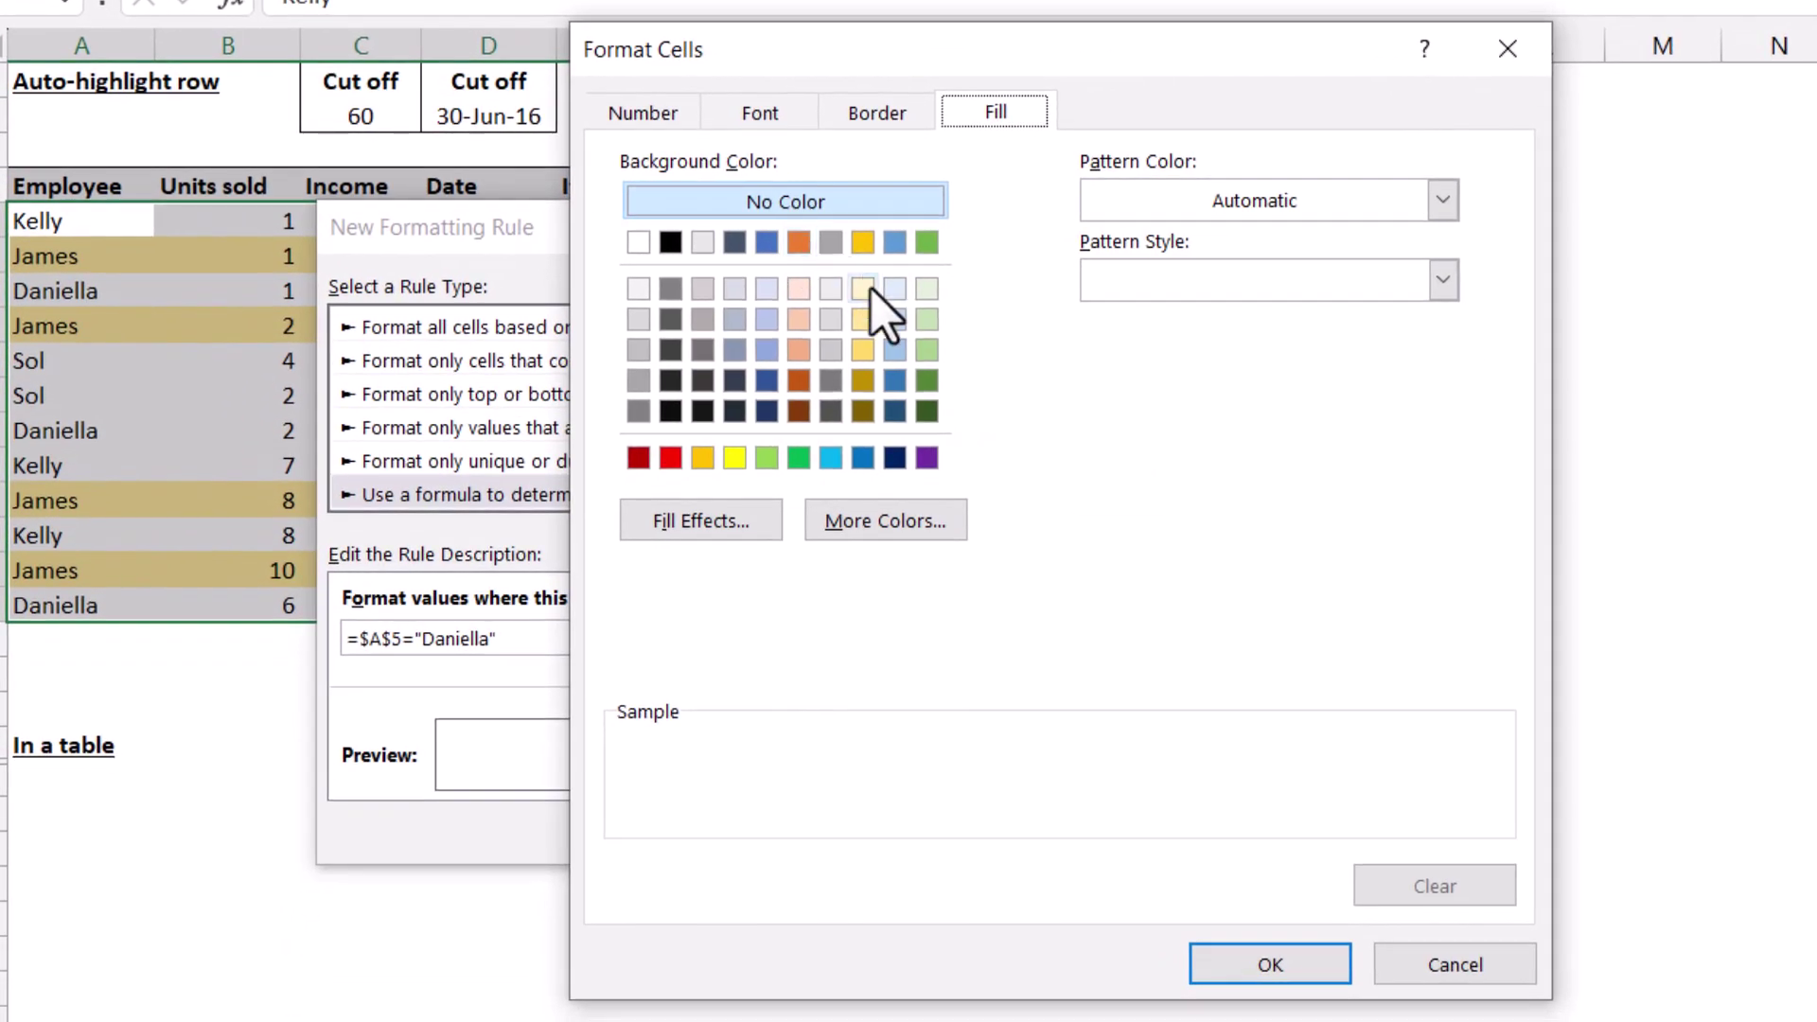
{"action": "left_click", "coordinate": [926, 318]}
{"action": "left_click", "coordinate": [1270, 965]}
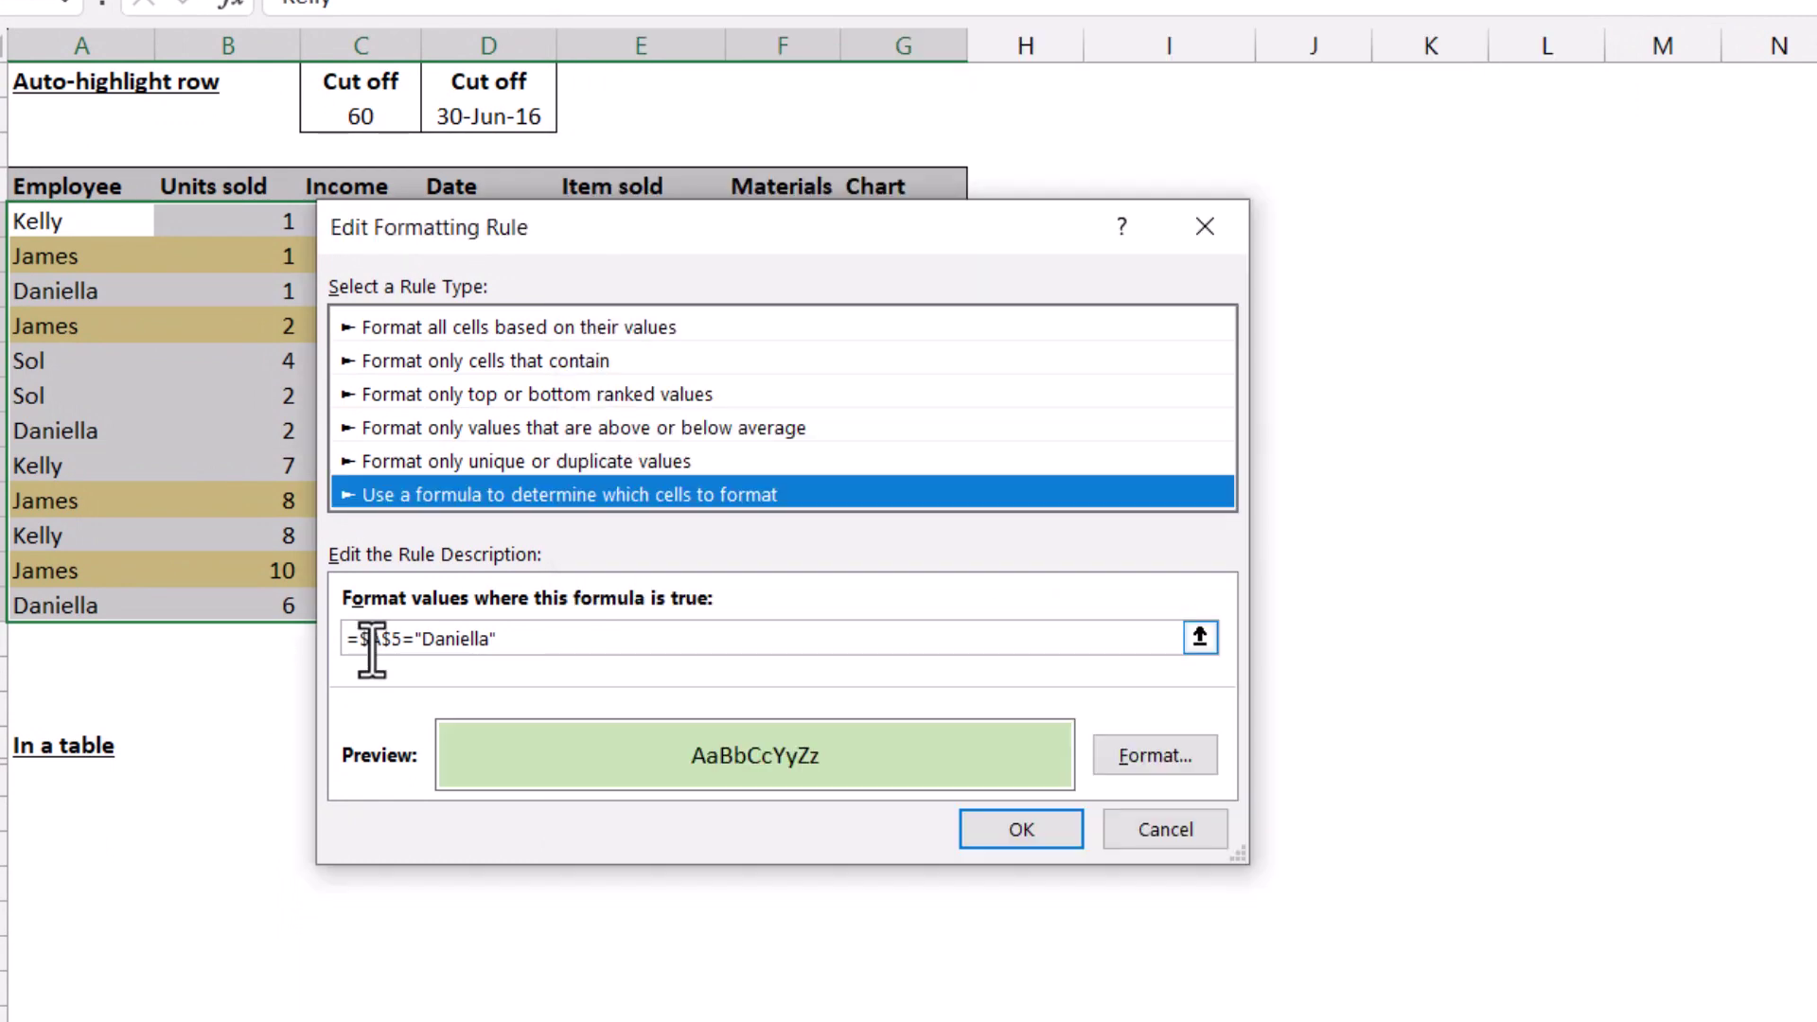
Step: Change the rule formula's cell reference to $A5 and apply the rule to the table
{"action": "left_click", "coordinate": [372, 649]}
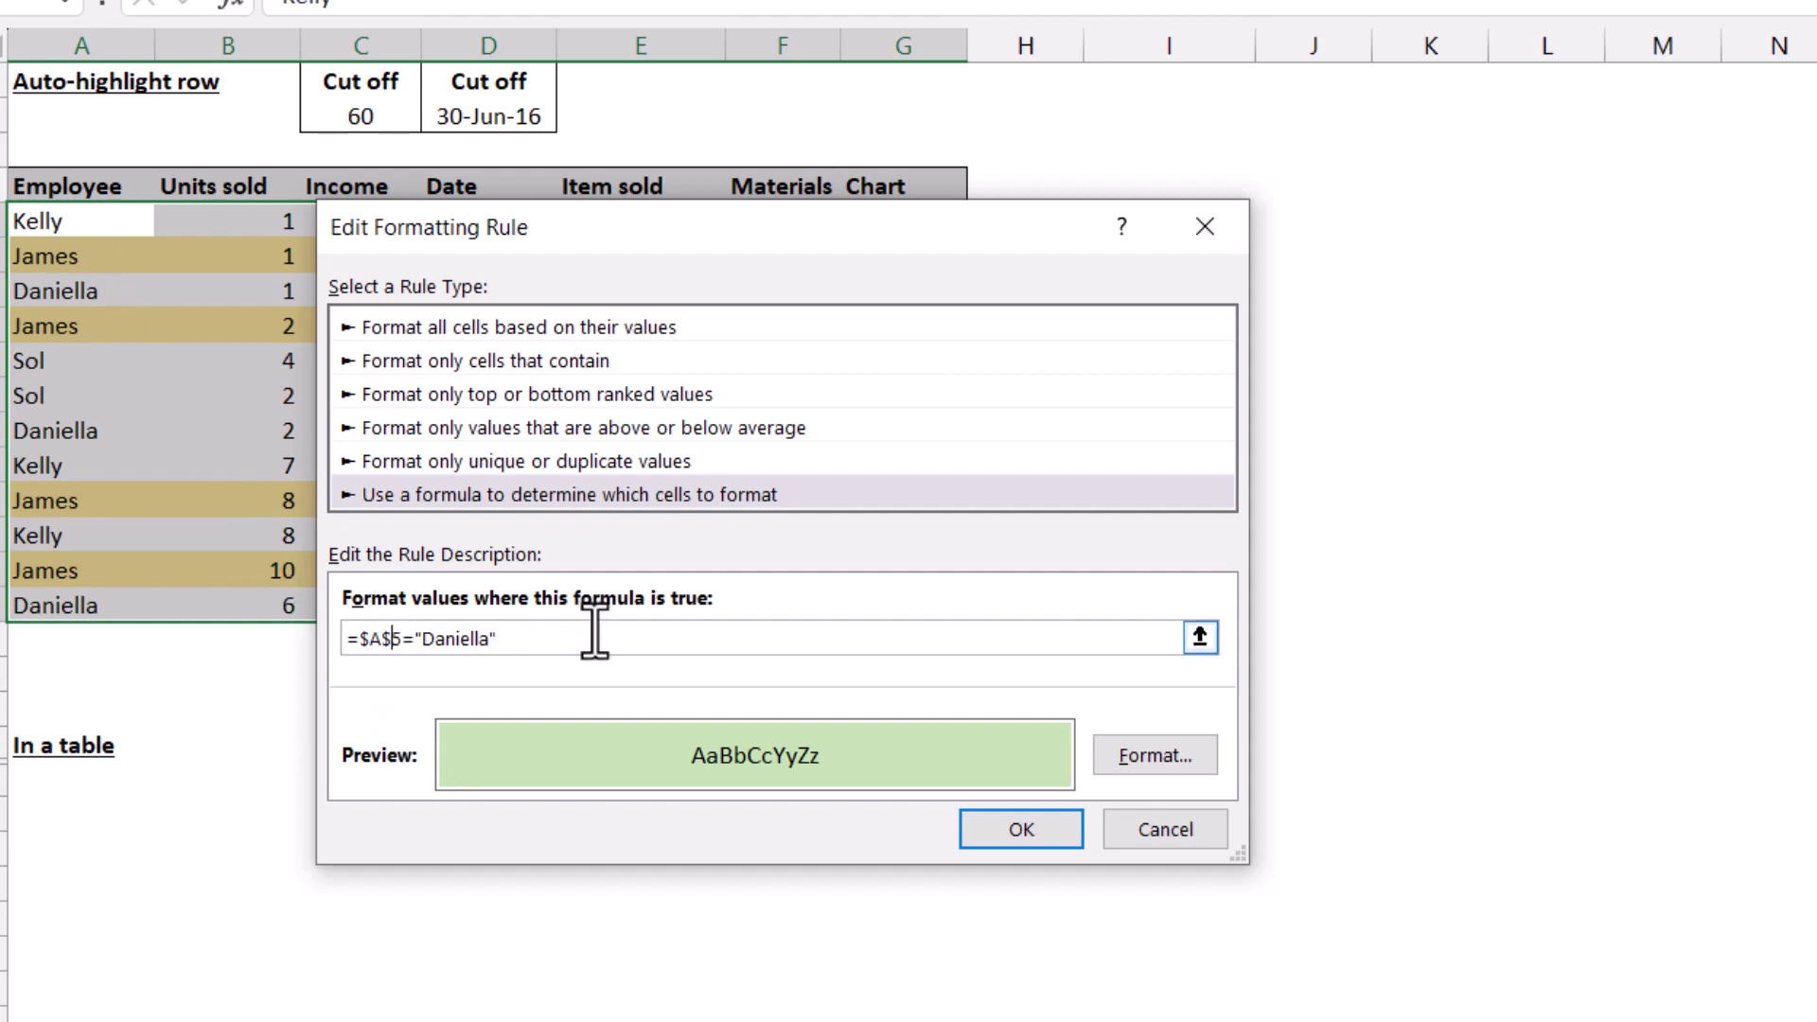
{"action": "key", "text": "BackSpace"}
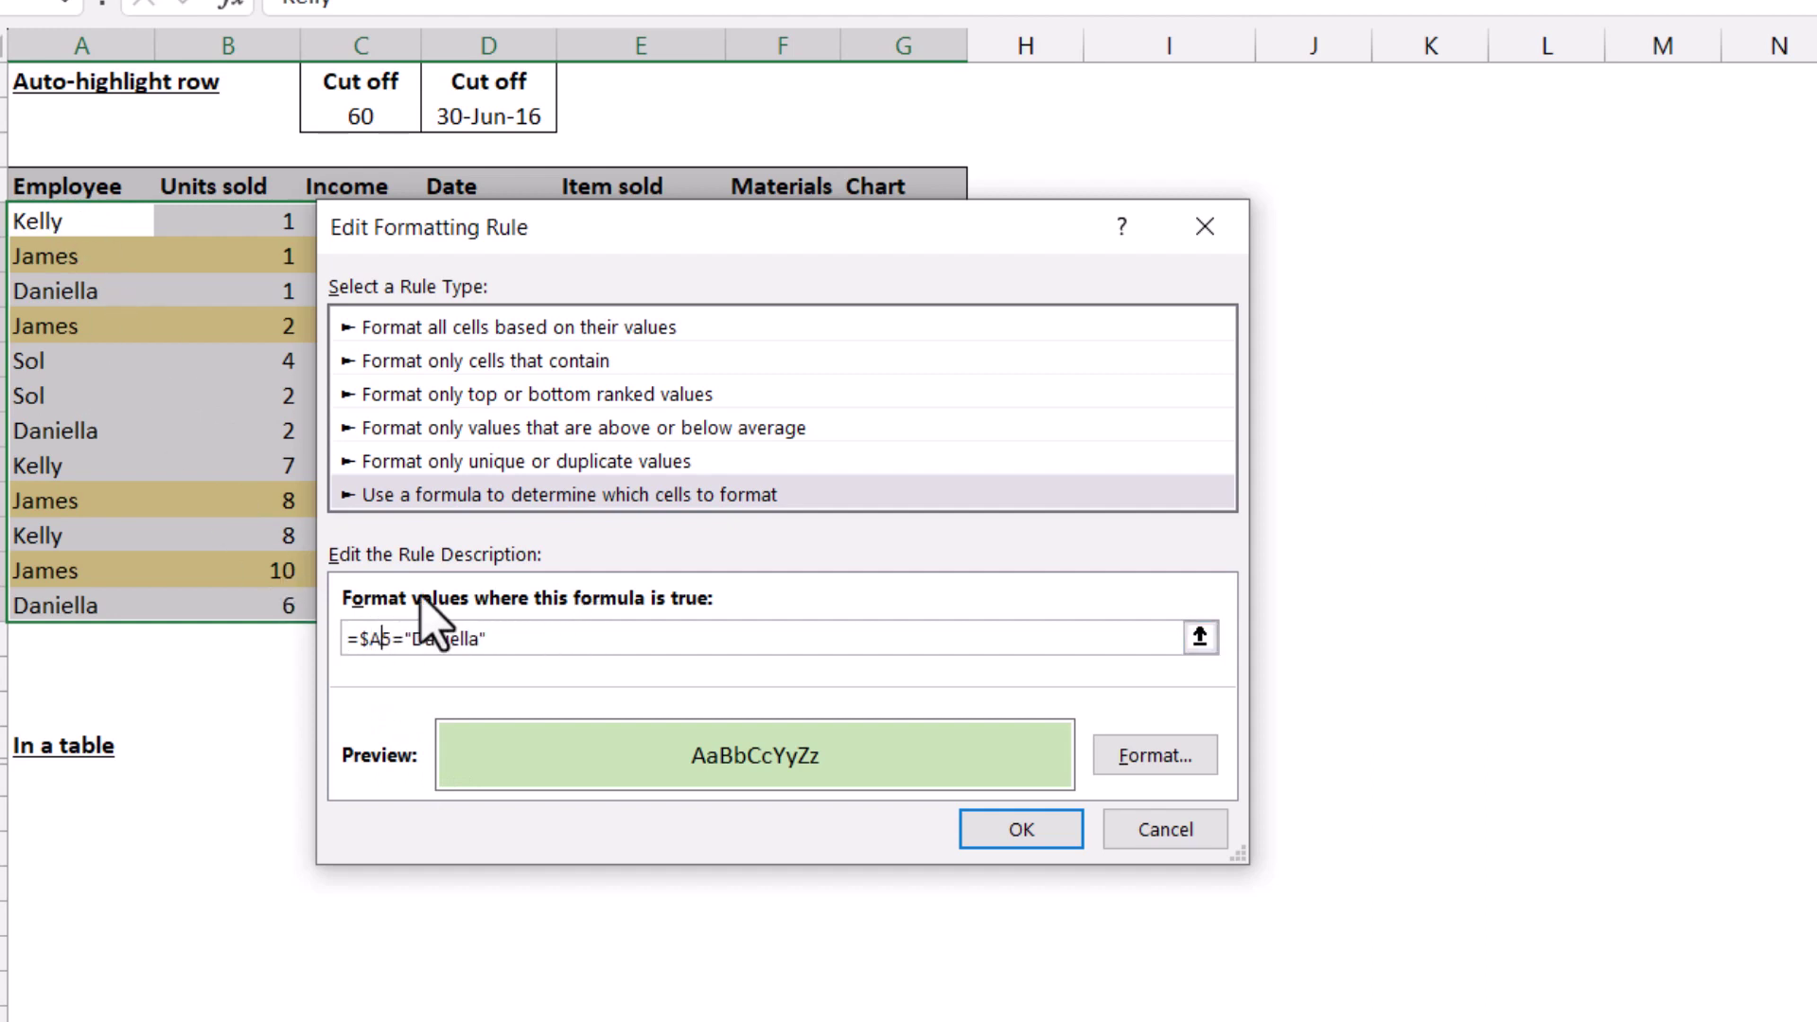
{"action": "left_click", "coordinate": [1008, 833]}
{"action": "left_click", "coordinate": [1183, 766]}
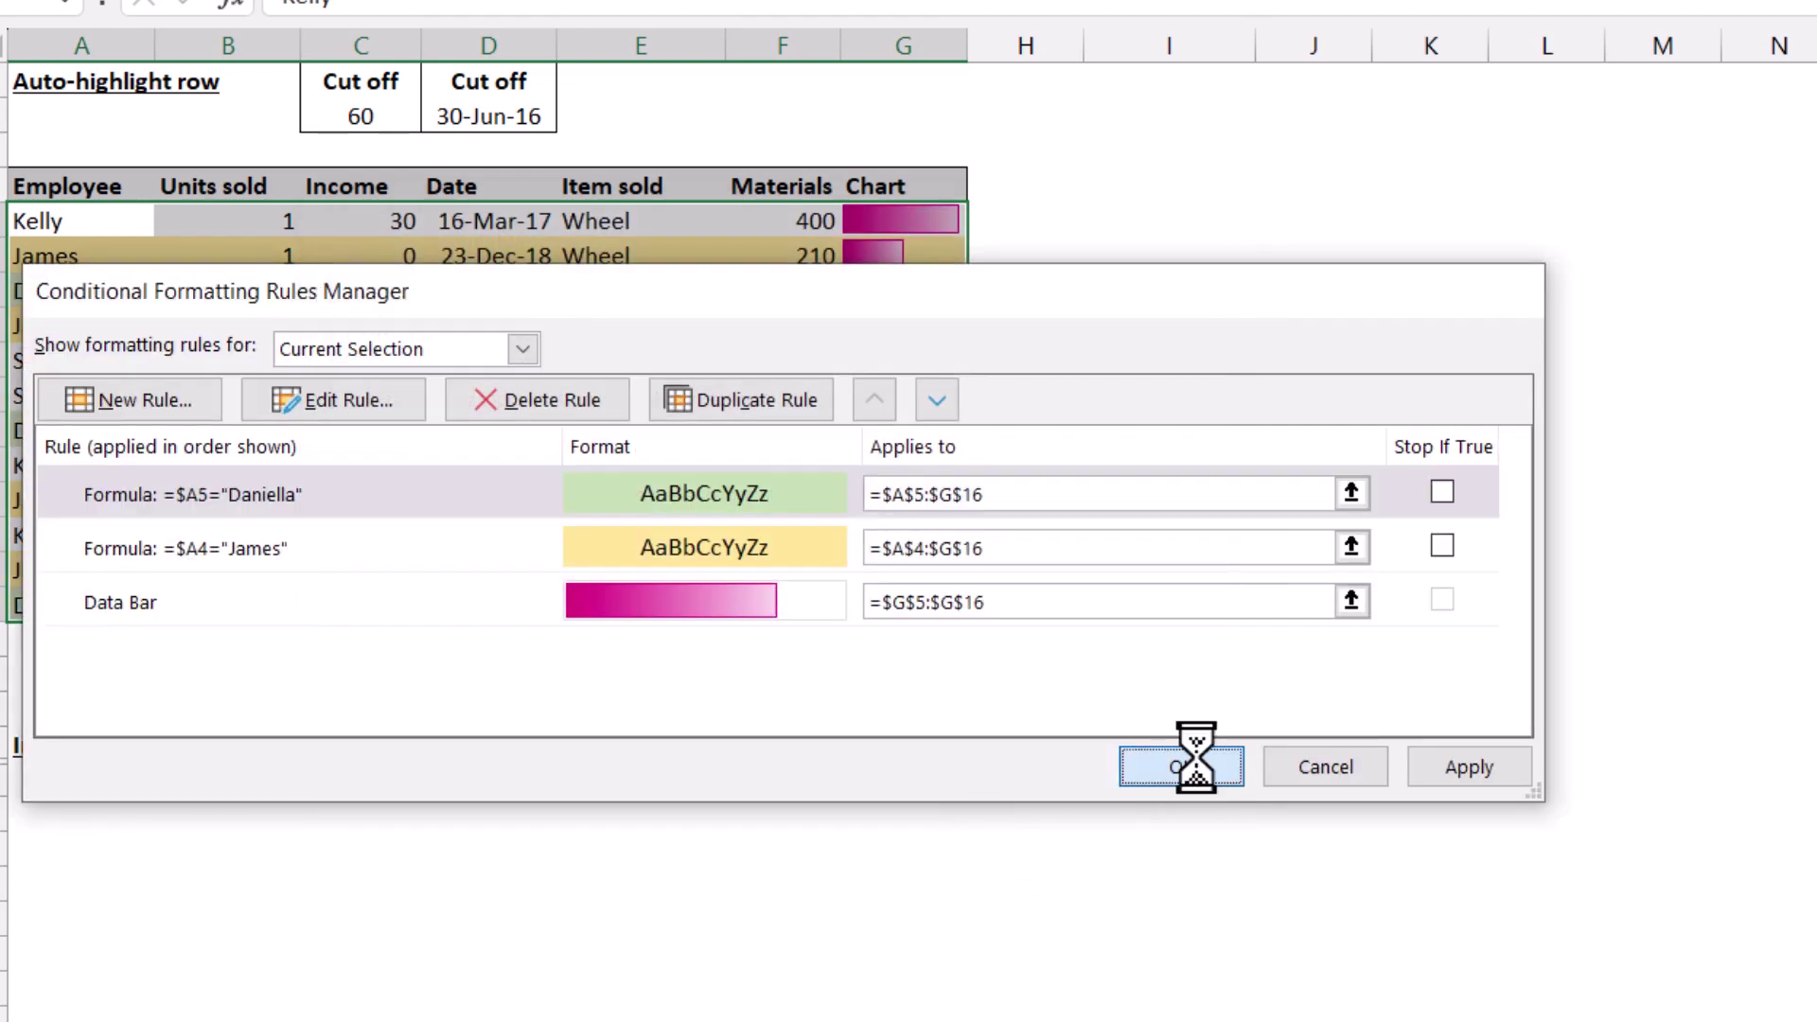
Step: Replace the employee name in A10 with the name from A7 to test the row highlighting
{"action": "left_click", "coordinate": [122, 403]}
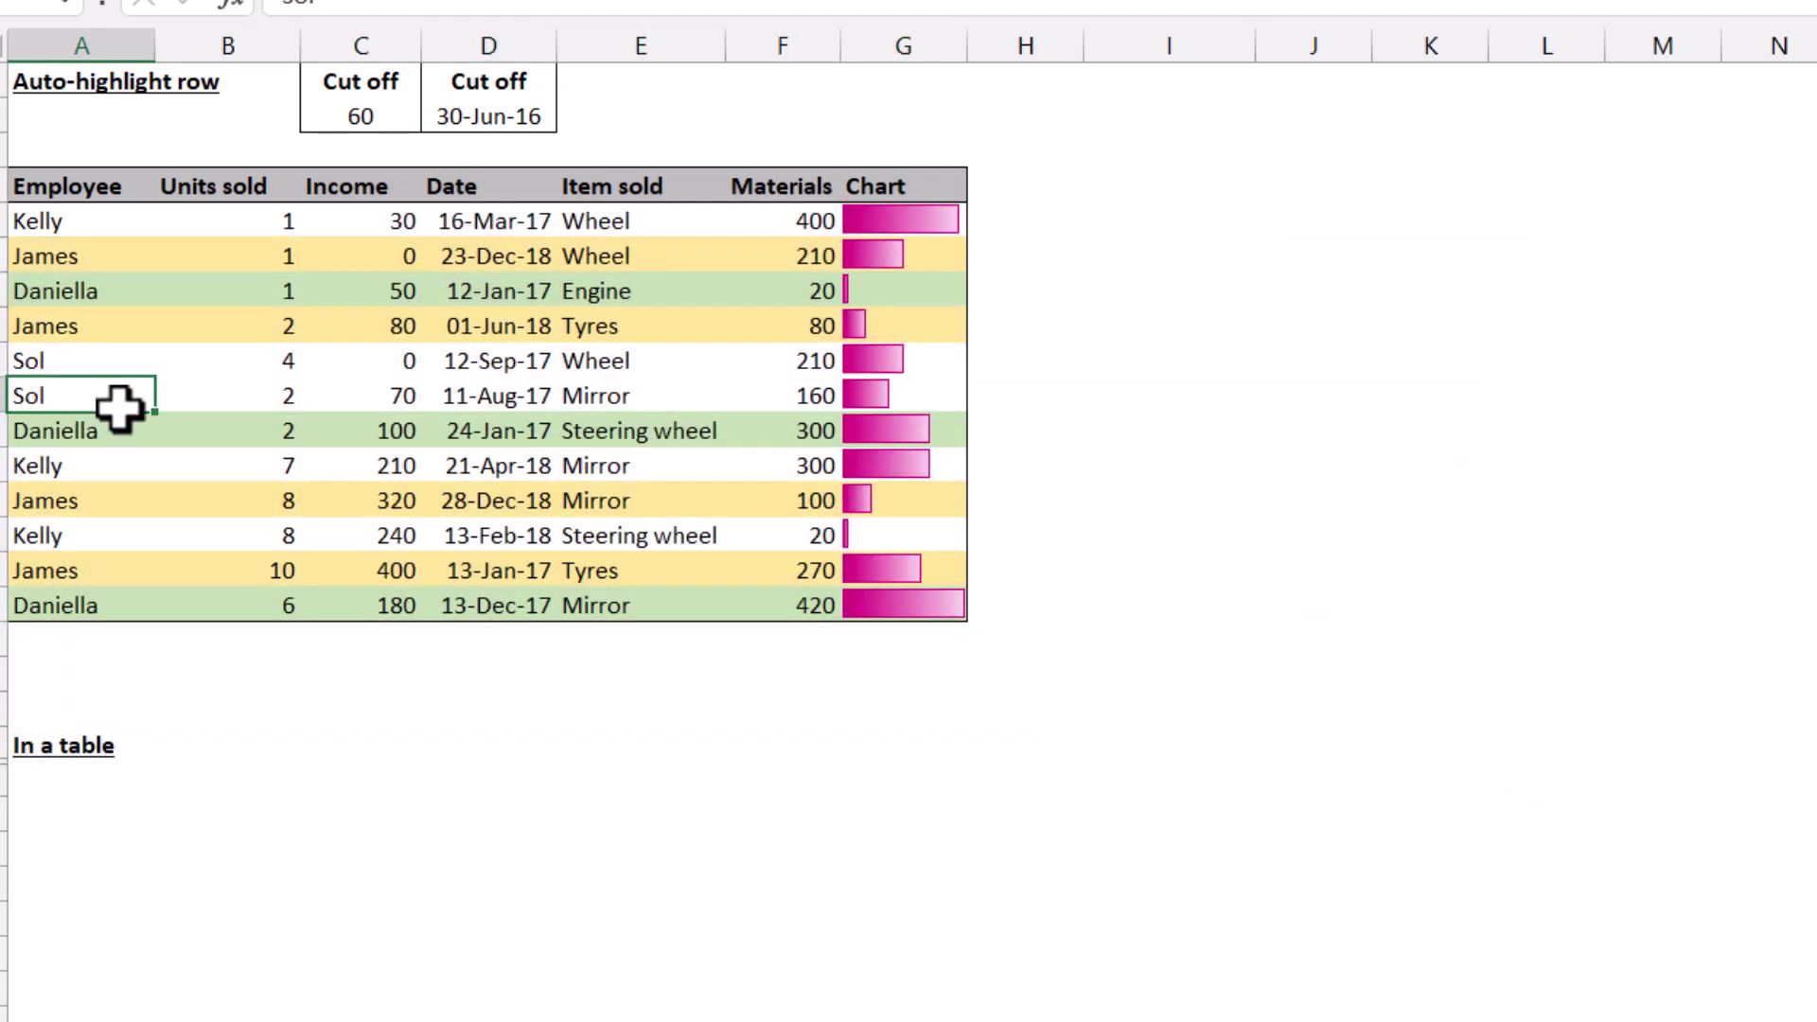
{"action": "type", "text": "Daniella"}
{"action": "key", "text": "Return"}
{"action": "key", "text": "Up"}
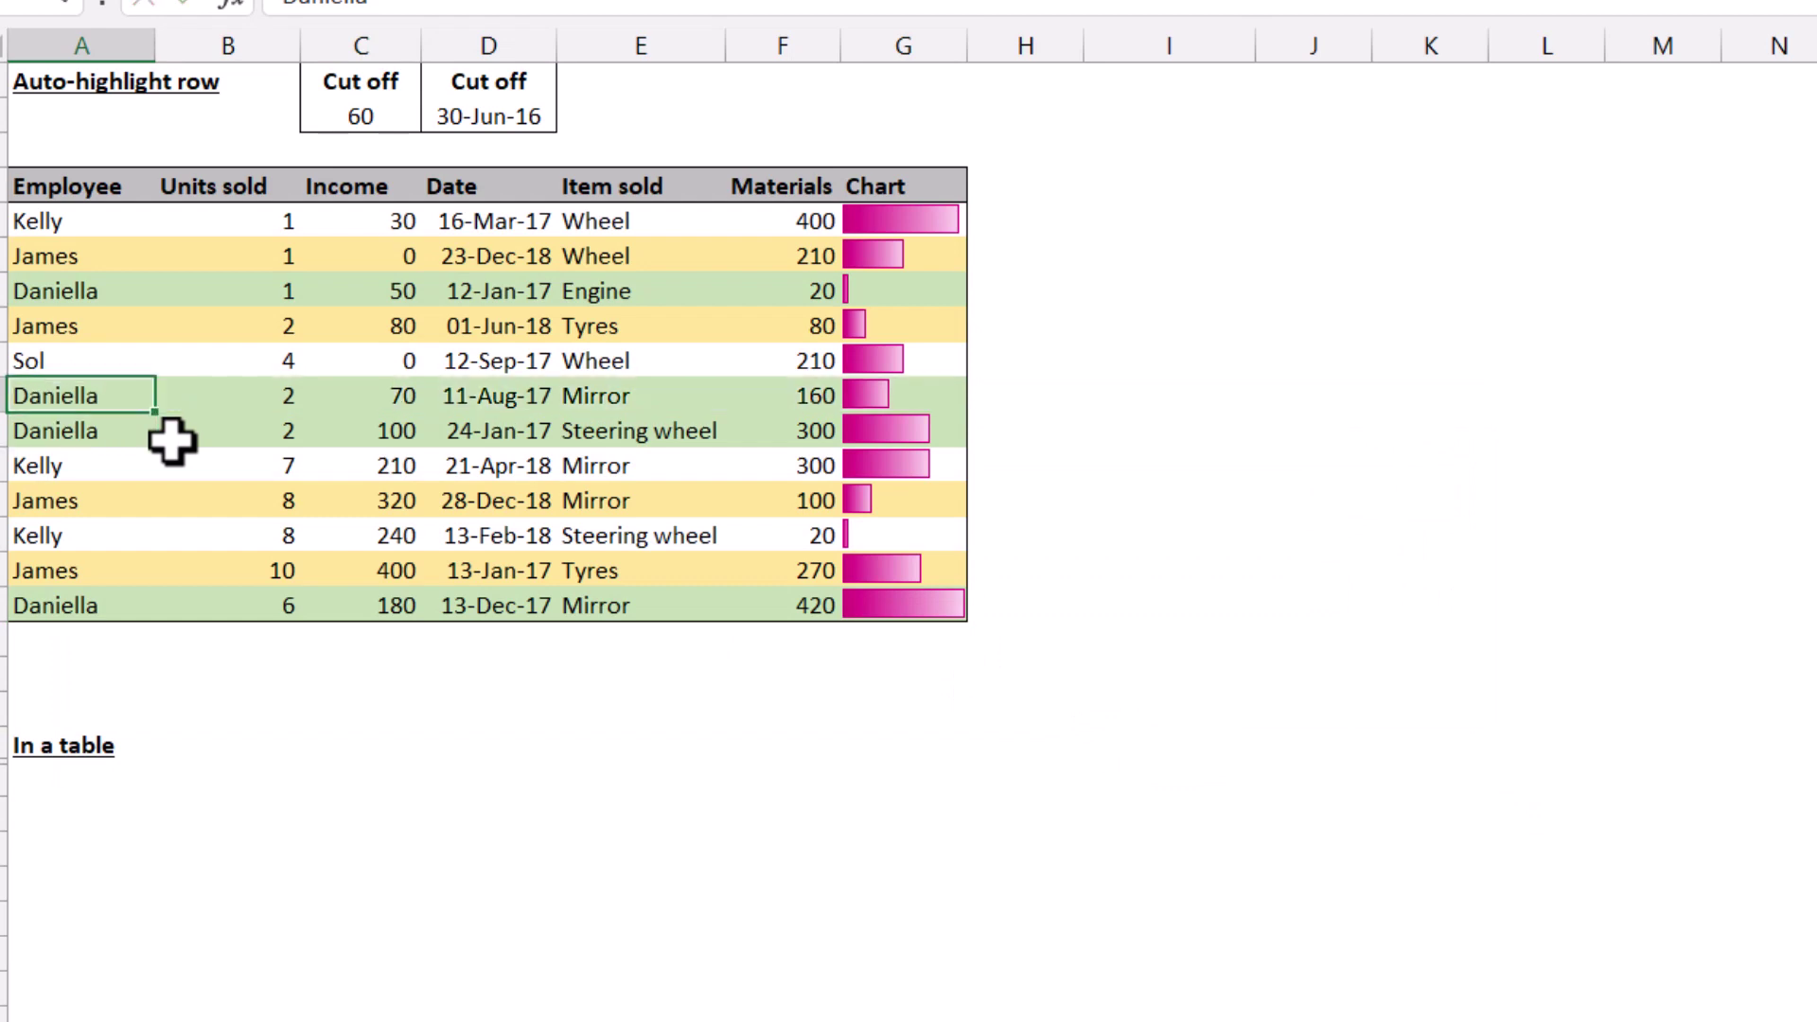
Step: Start a new formula-based conditional formatting rule for the whole table, including its header row
{"action": "key", "text": "Up"}
{"action": "key", "text": "Up"}
{"action": "key", "text": "Up"}
{"action": "key", "text": "Up"}
{"action": "key", "text": "Up"}
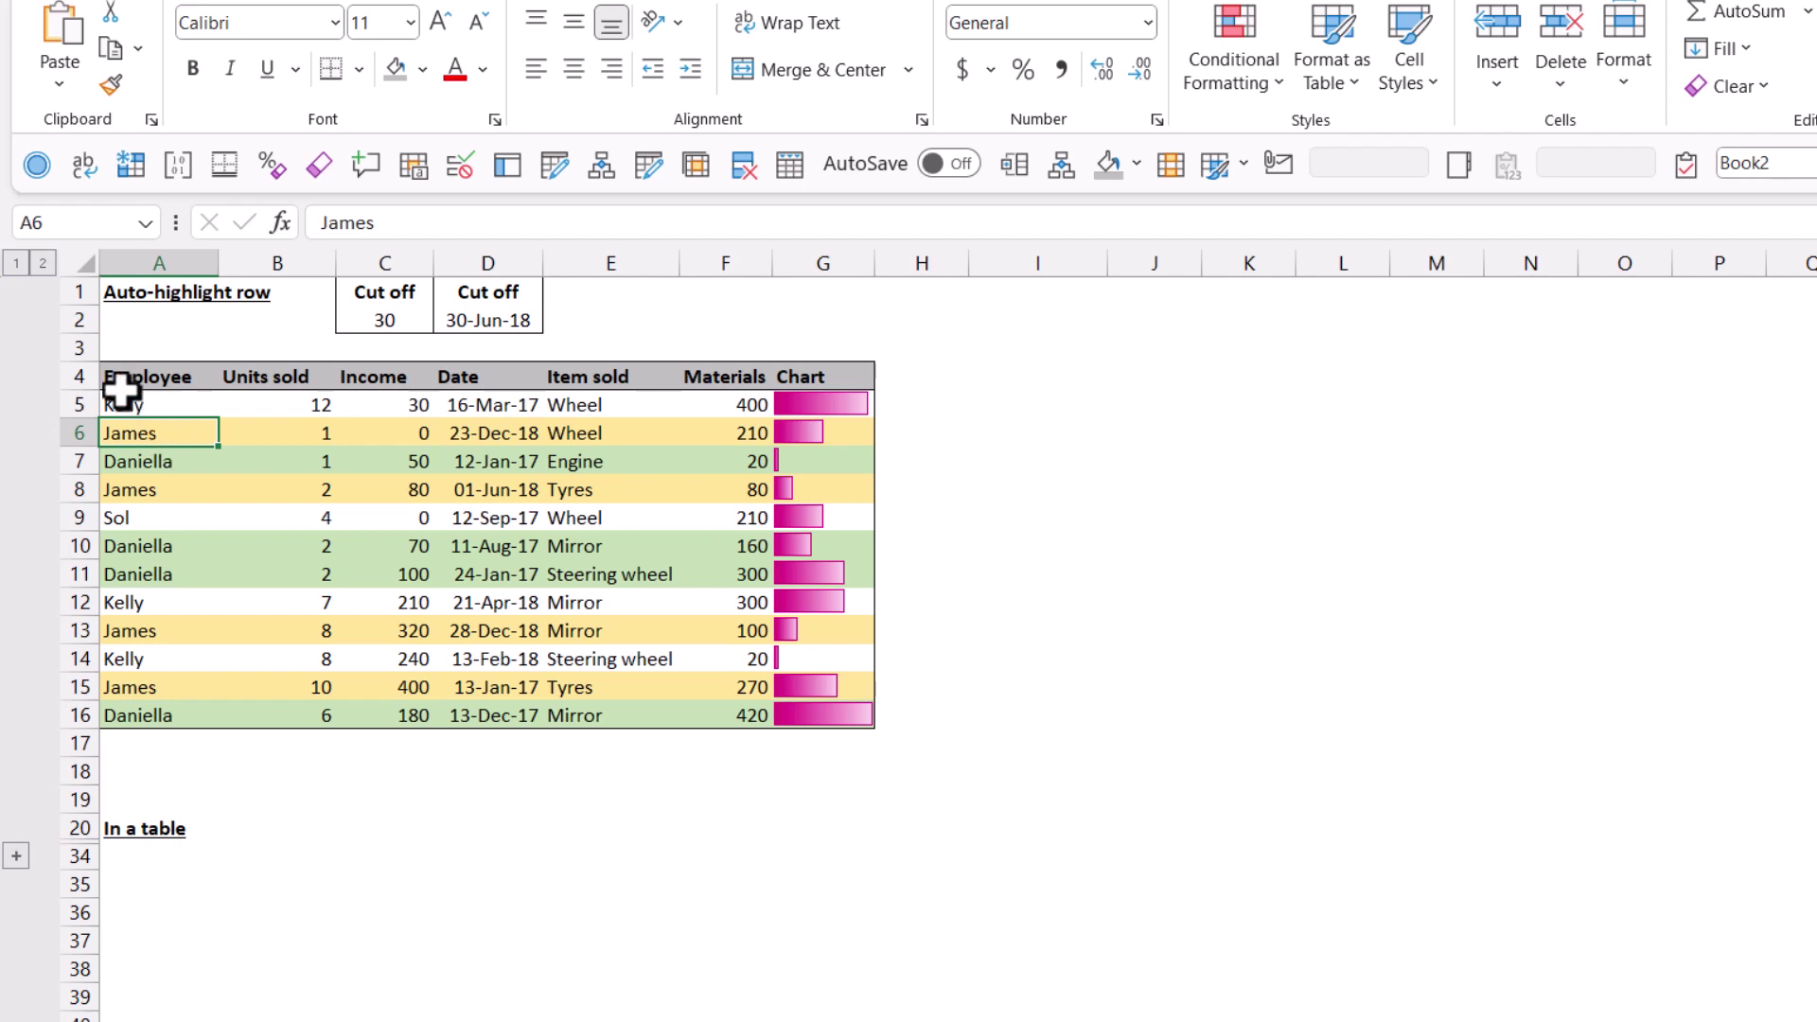
{"action": "key", "text": "ctrl+a"}
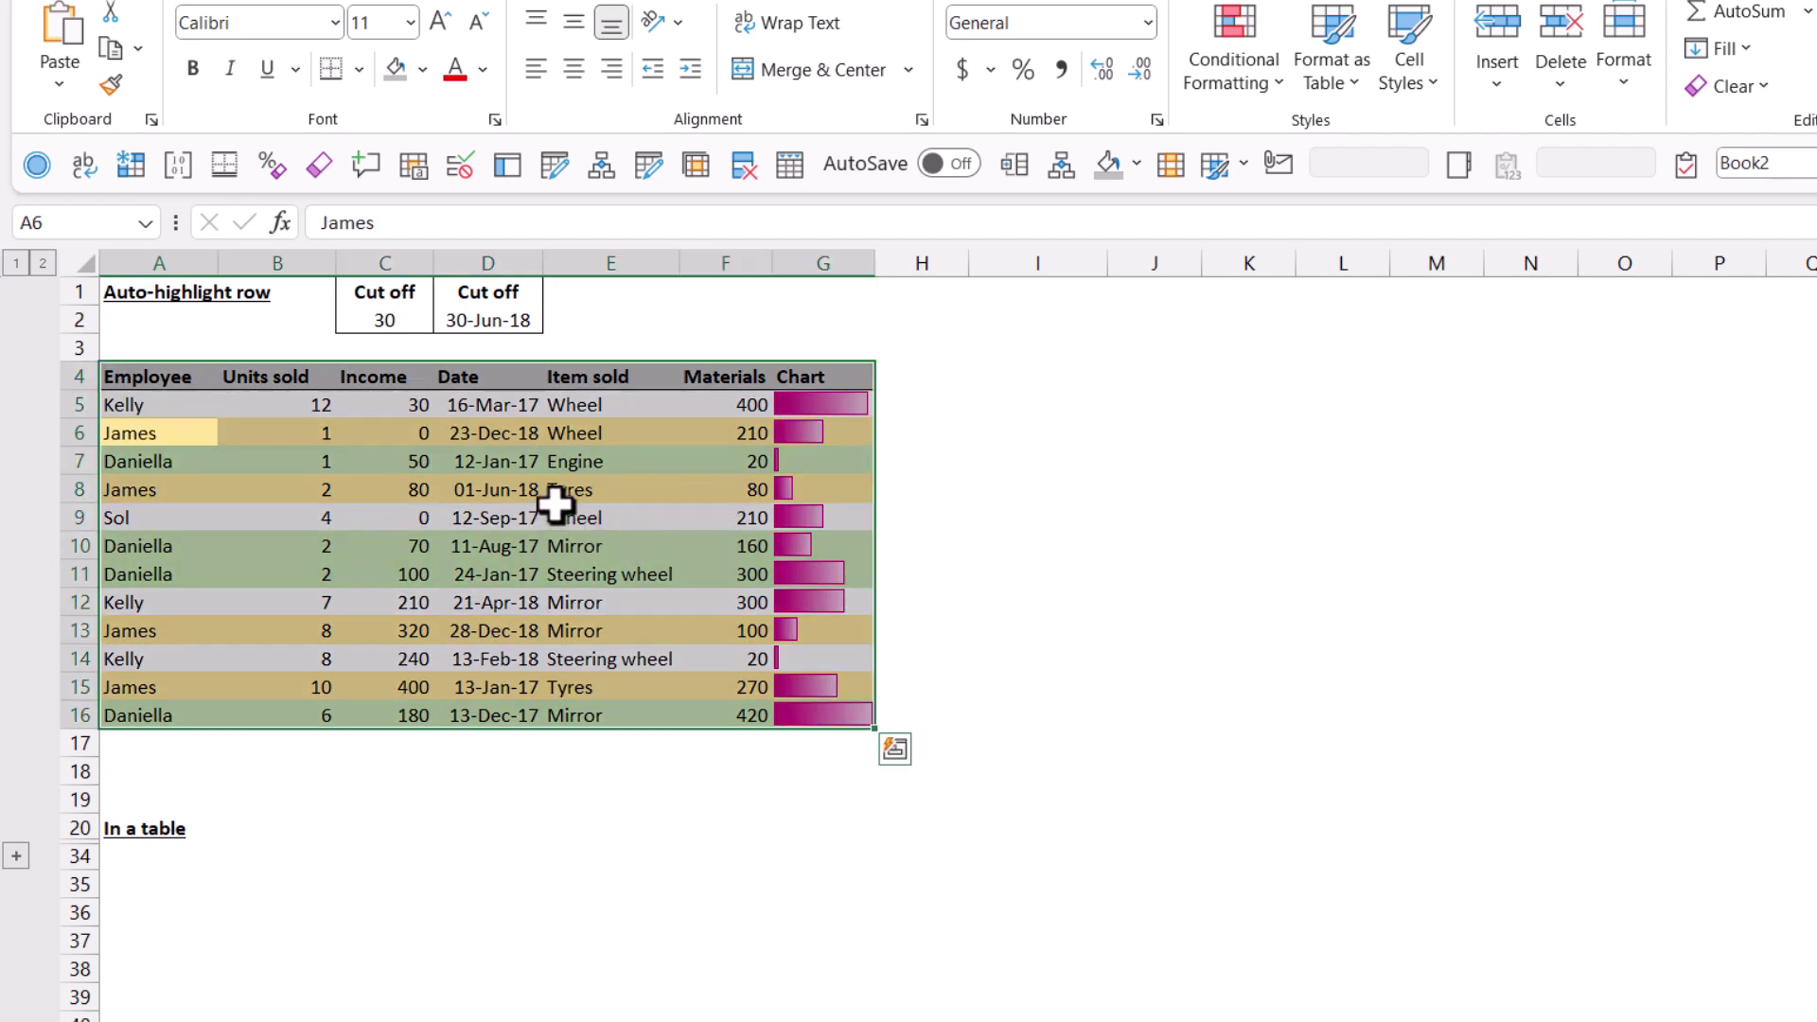
{"action": "left_click", "coordinate": [1228, 47]}
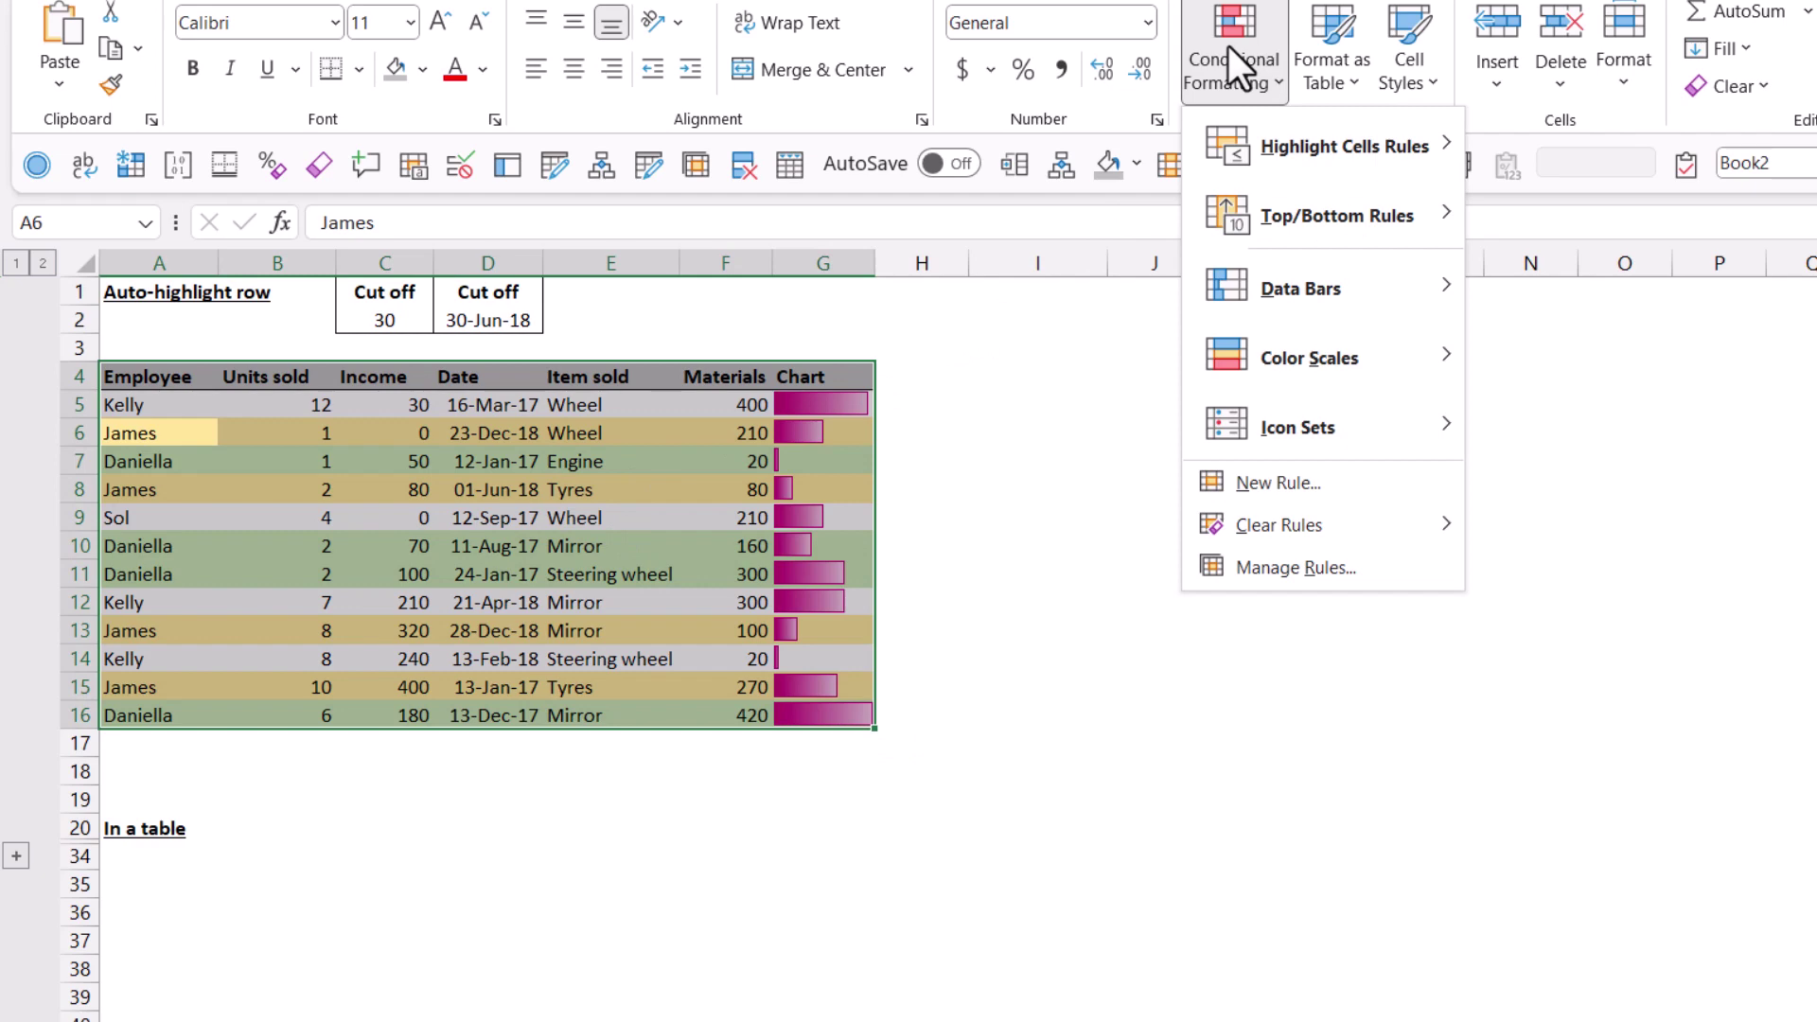
{"action": "left_click", "coordinate": [1325, 480]}
{"action": "left_click", "coordinate": [764, 559]}
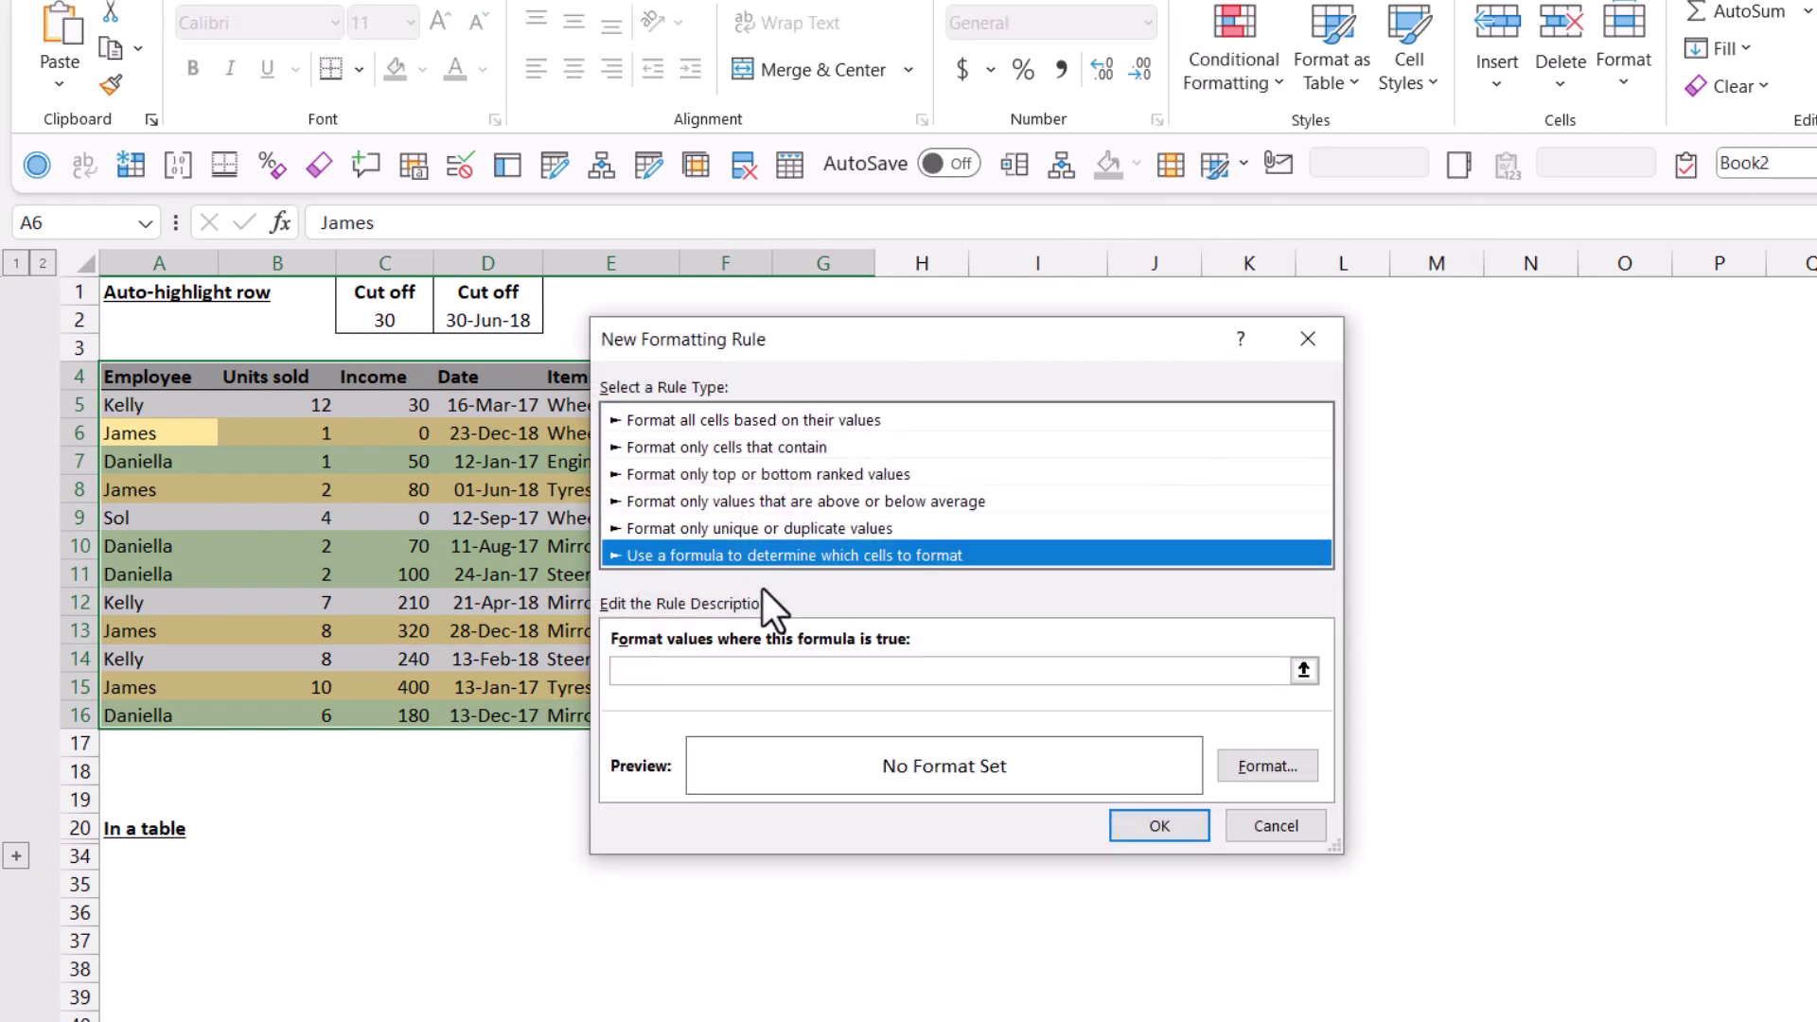
Step: Enter the rule formula =$B5>7 to test the Units sold column
{"action": "left_click", "coordinate": [757, 671]}
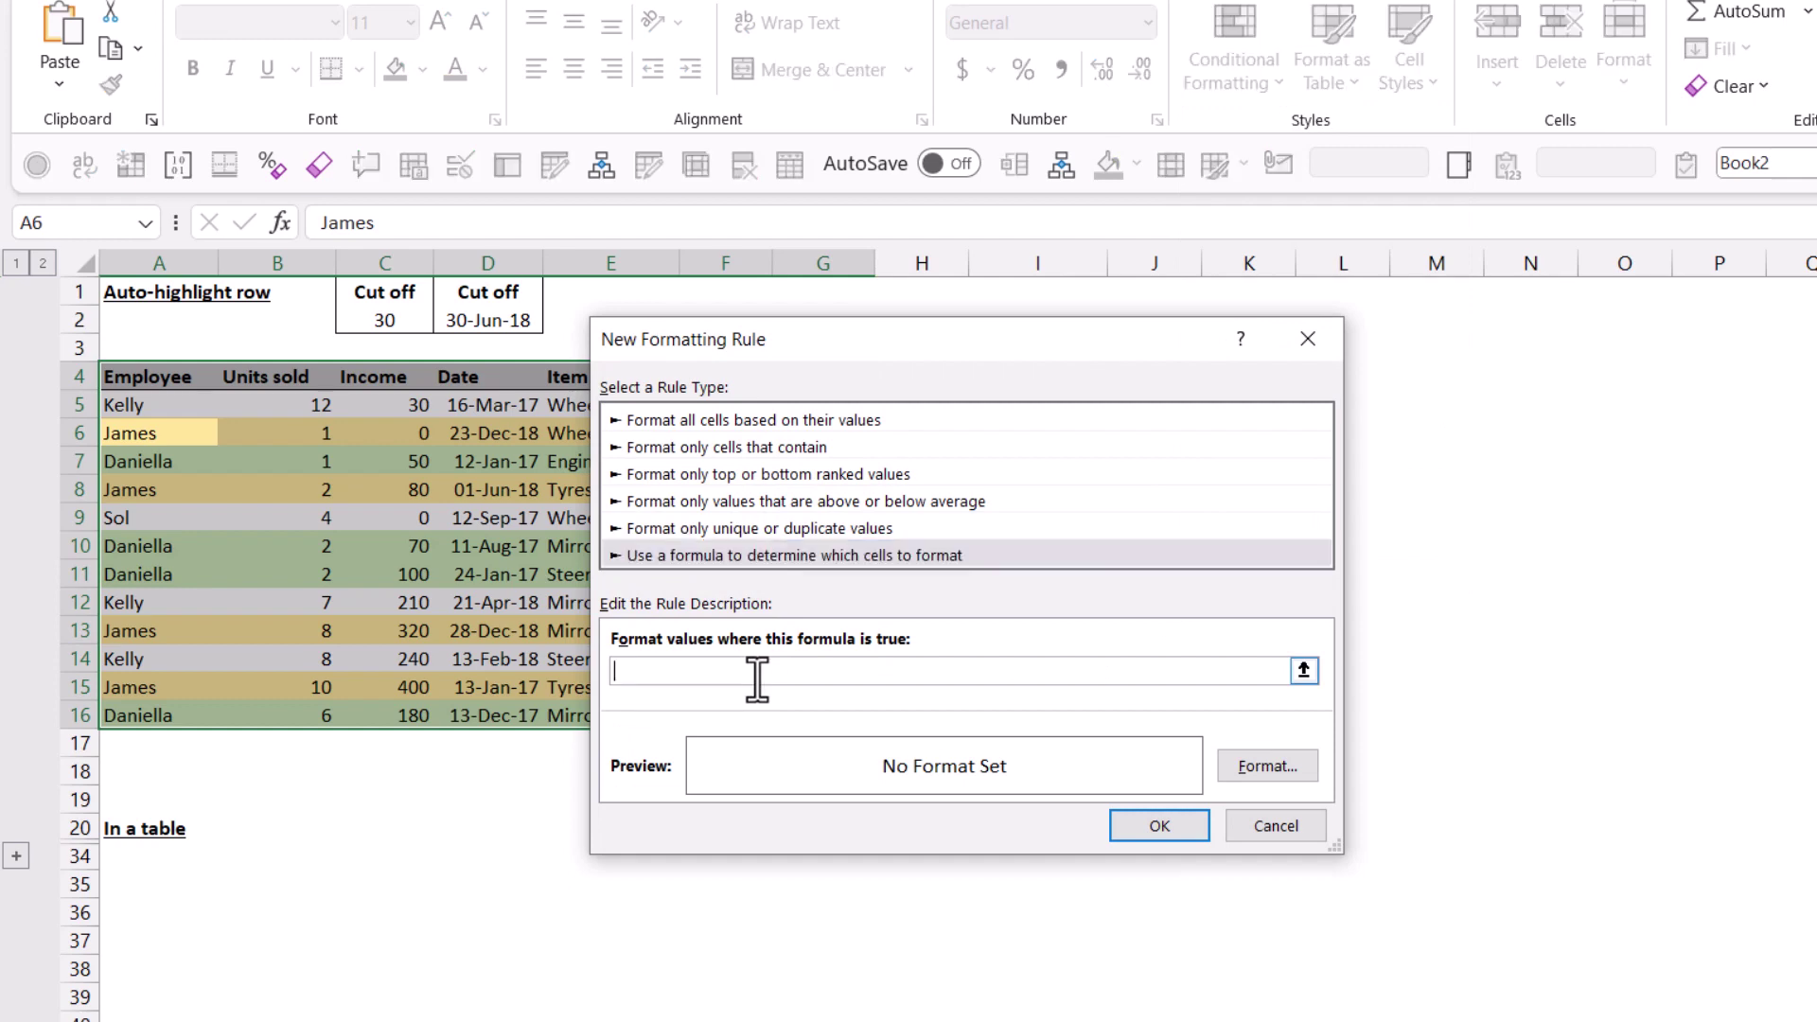
{"action": "type", "text": "="}
{"action": "left_click", "coordinate": [300, 409]}
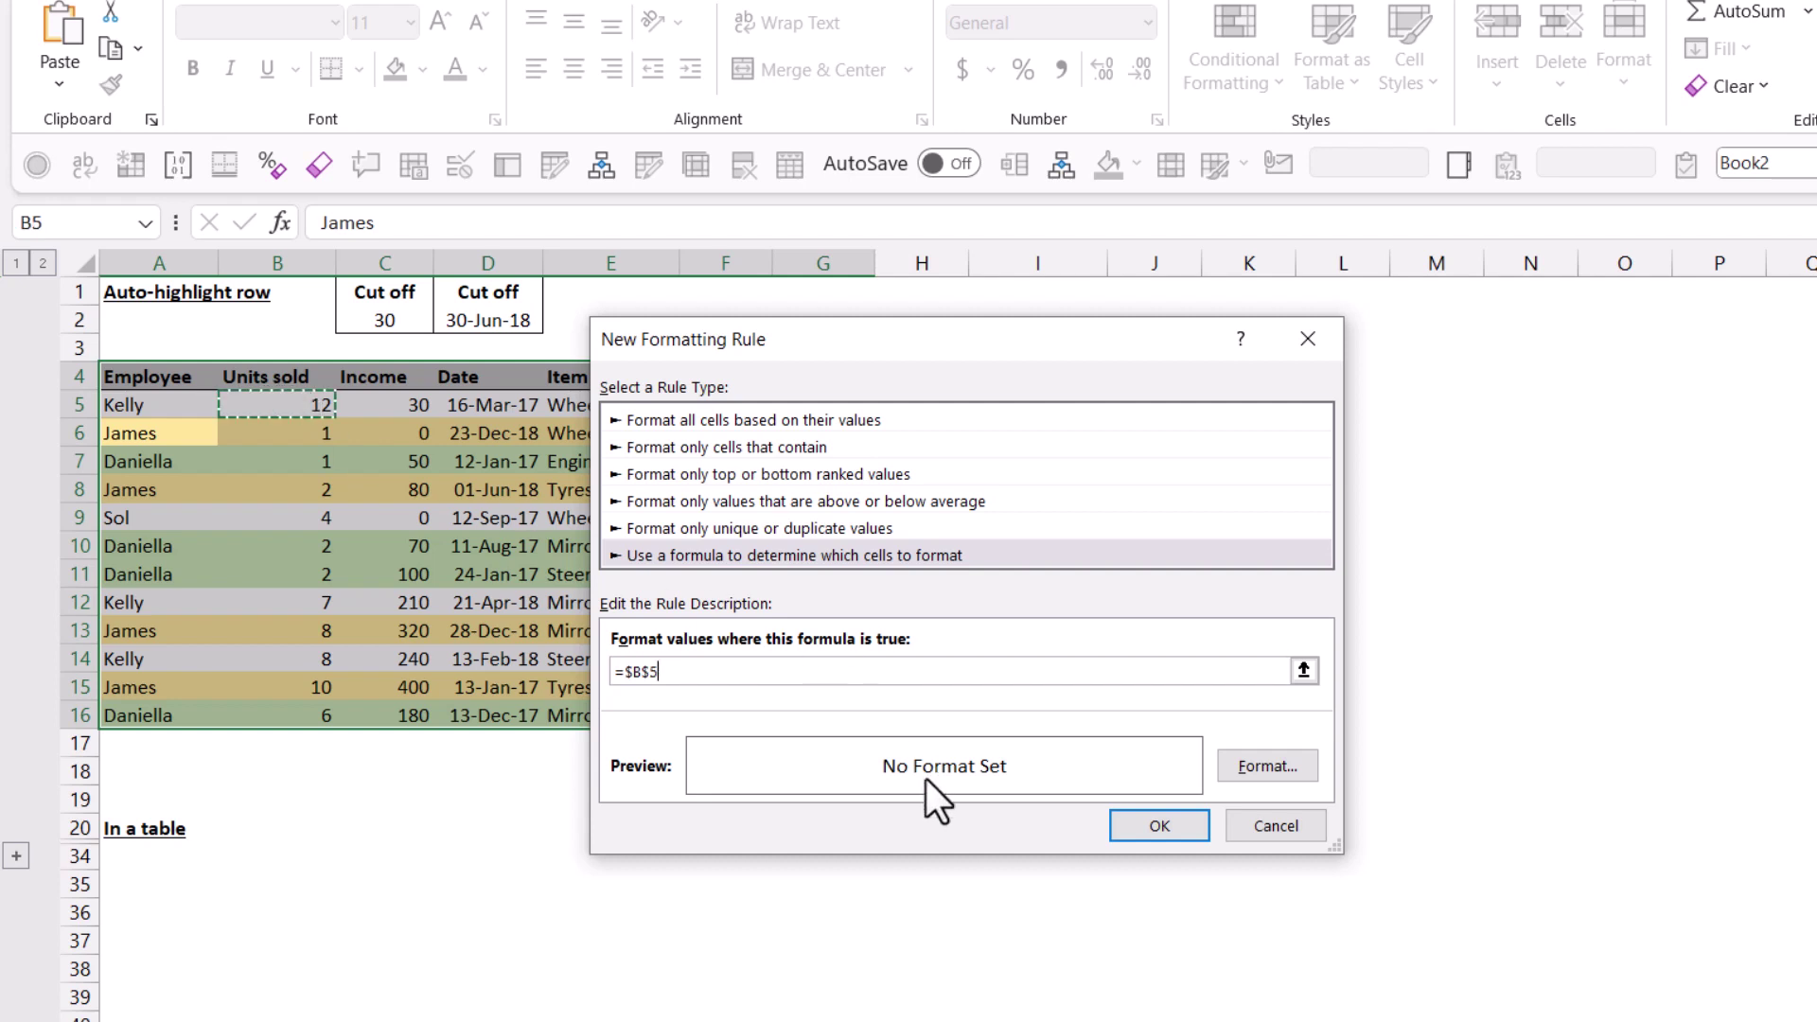
{"action": "type", "text": ">7"}
{"action": "left_click", "coordinate": [649, 672]}
{"action": "key", "text": "BackSpace"}
Step: Give the rule a light blue background fill and apply it to the table
{"action": "left_click", "coordinate": [1262, 777]}
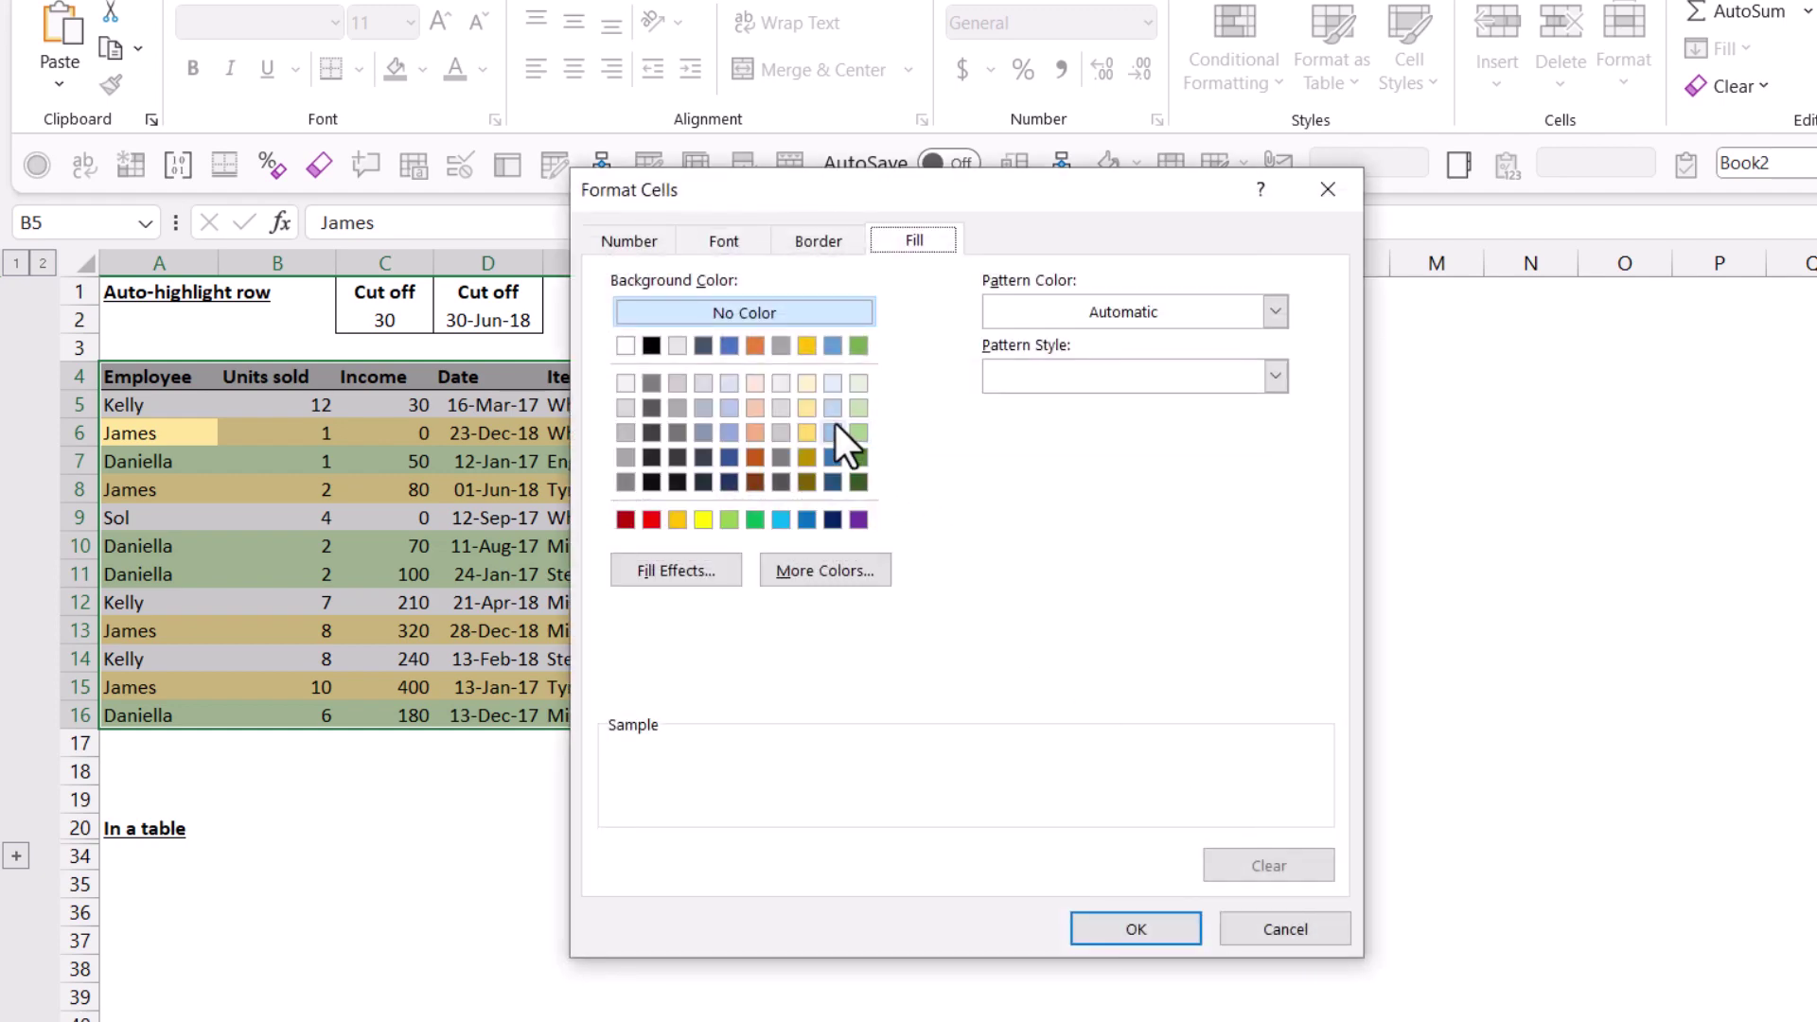
{"action": "left_click", "coordinate": [835, 408]}
{"action": "left_click", "coordinate": [1134, 932]}
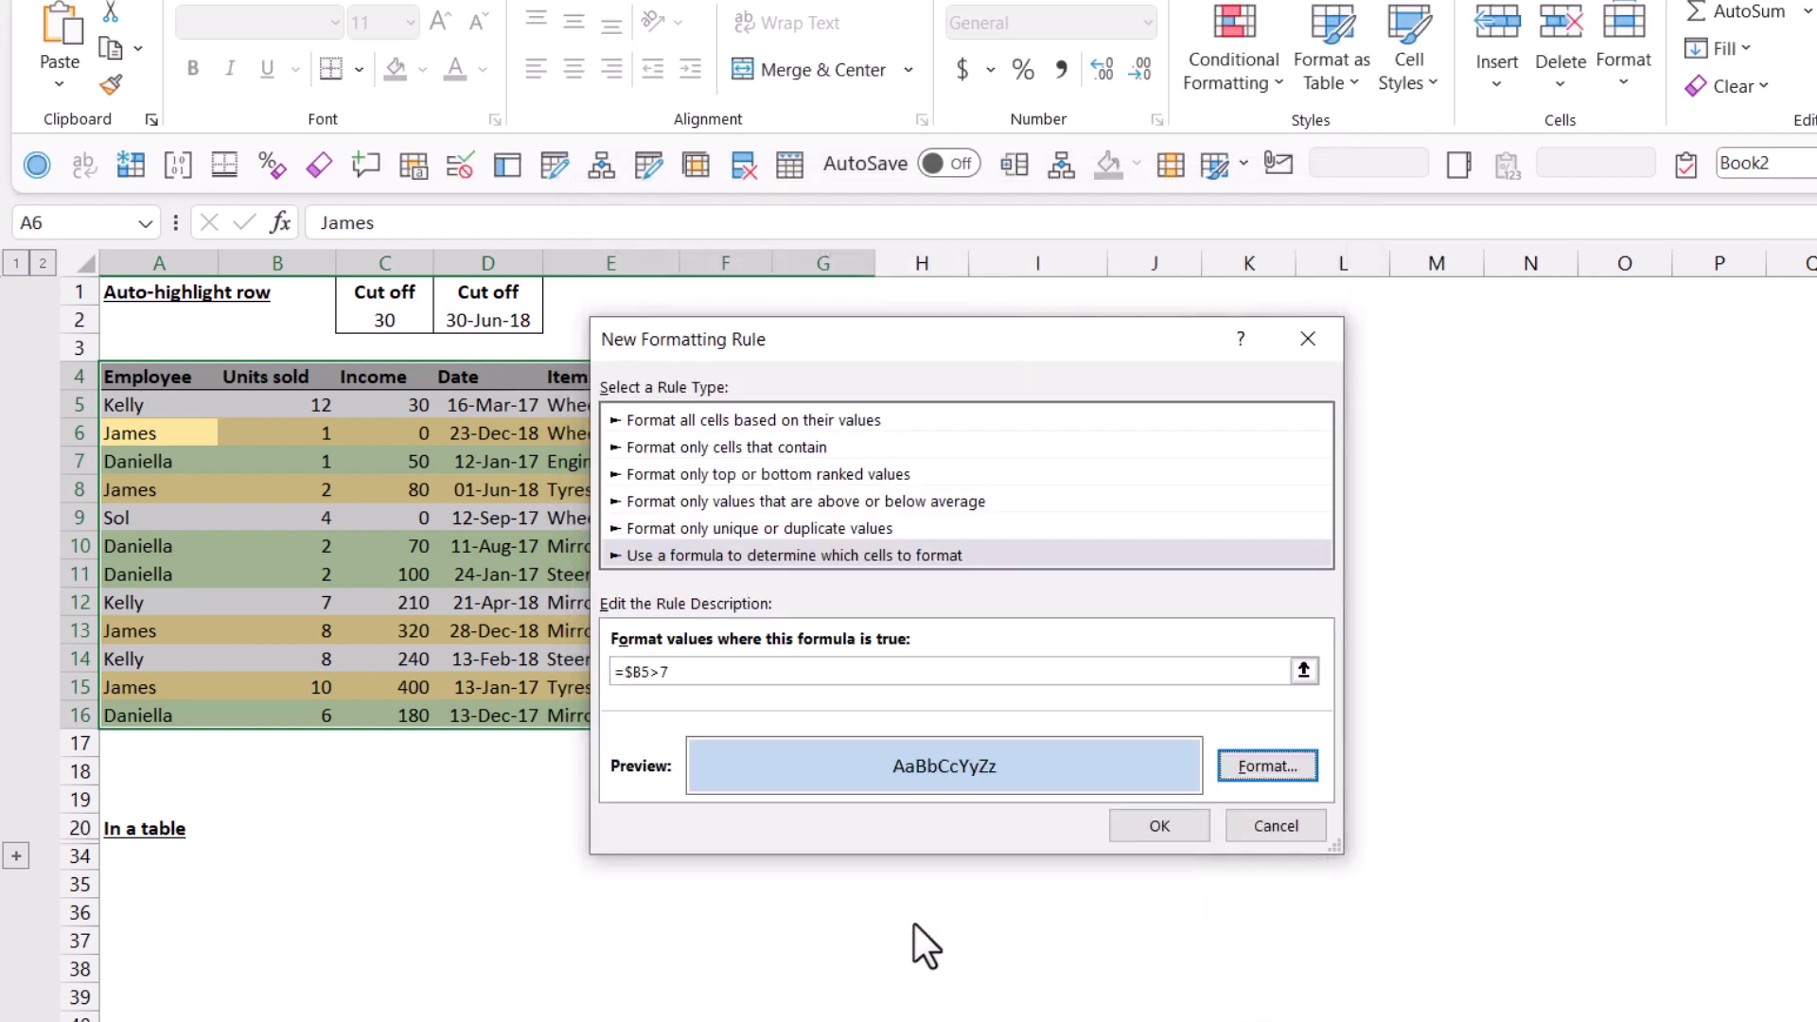
{"action": "left_click", "coordinate": [1165, 831]}
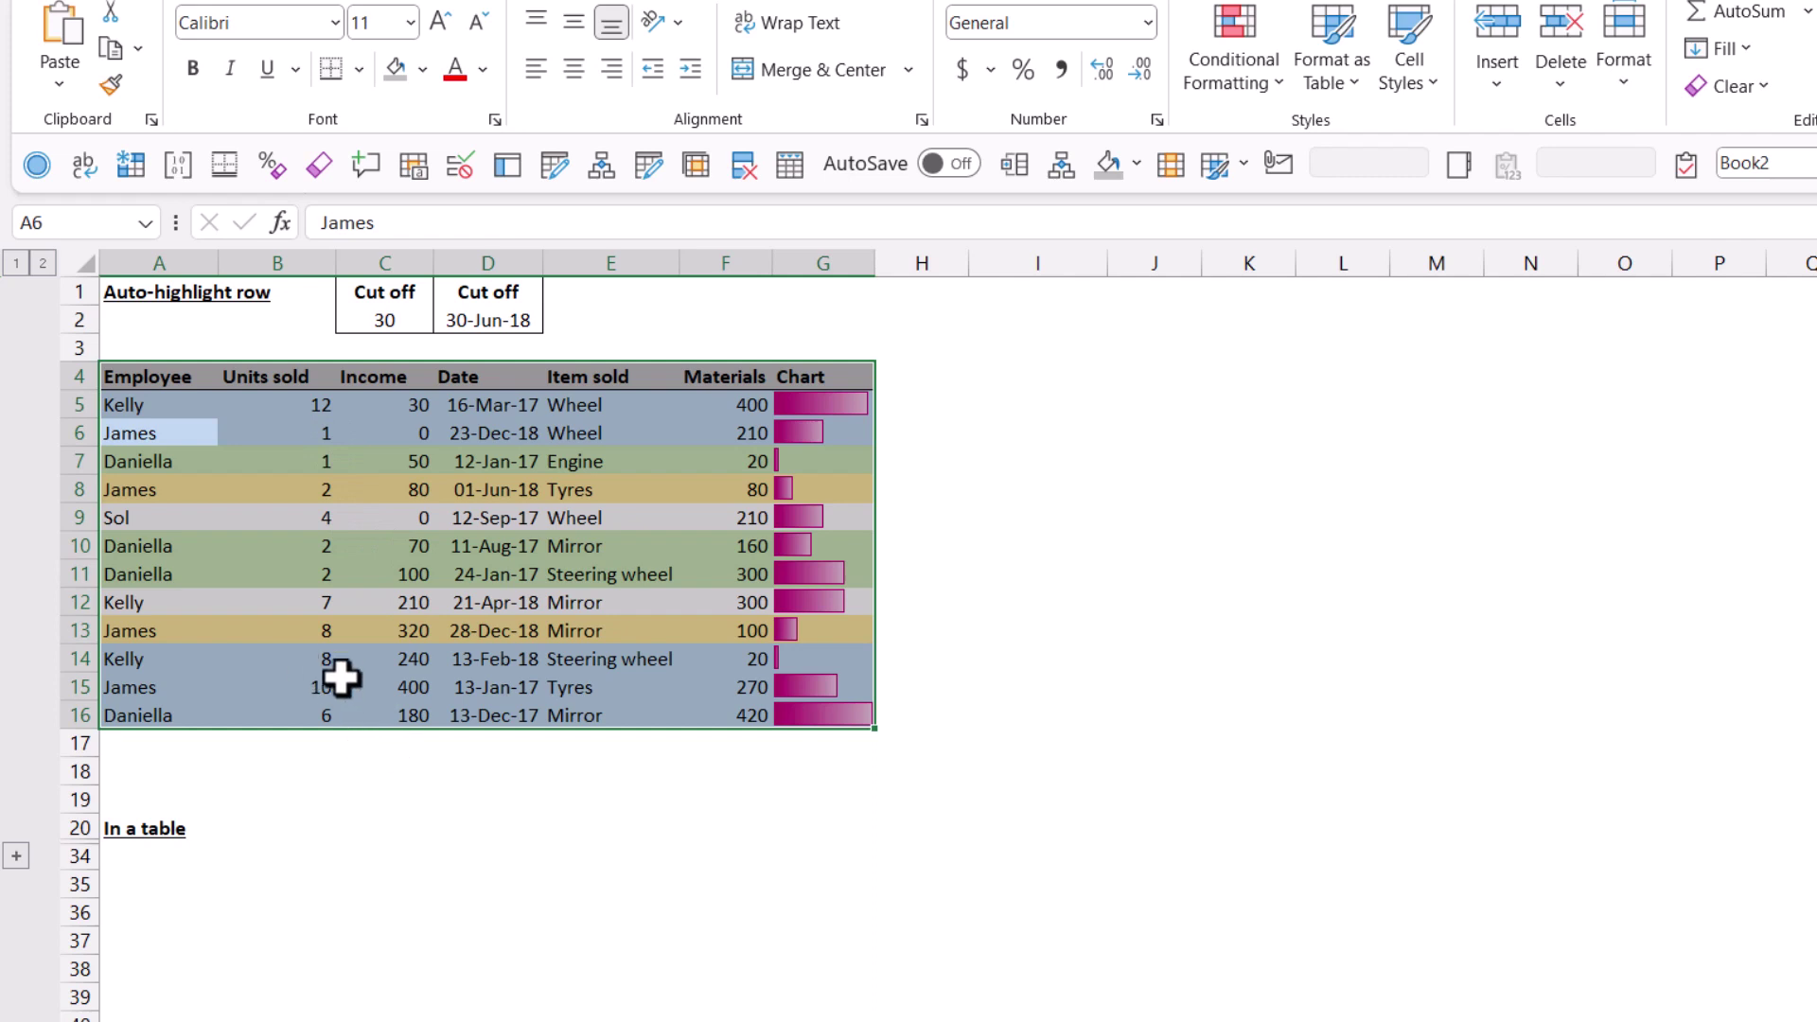
Step: Compare the Units sold values in B13 to B15 and B5 to B6 with their rows' highlighting
{"action": "left_click", "coordinate": [311, 634]}
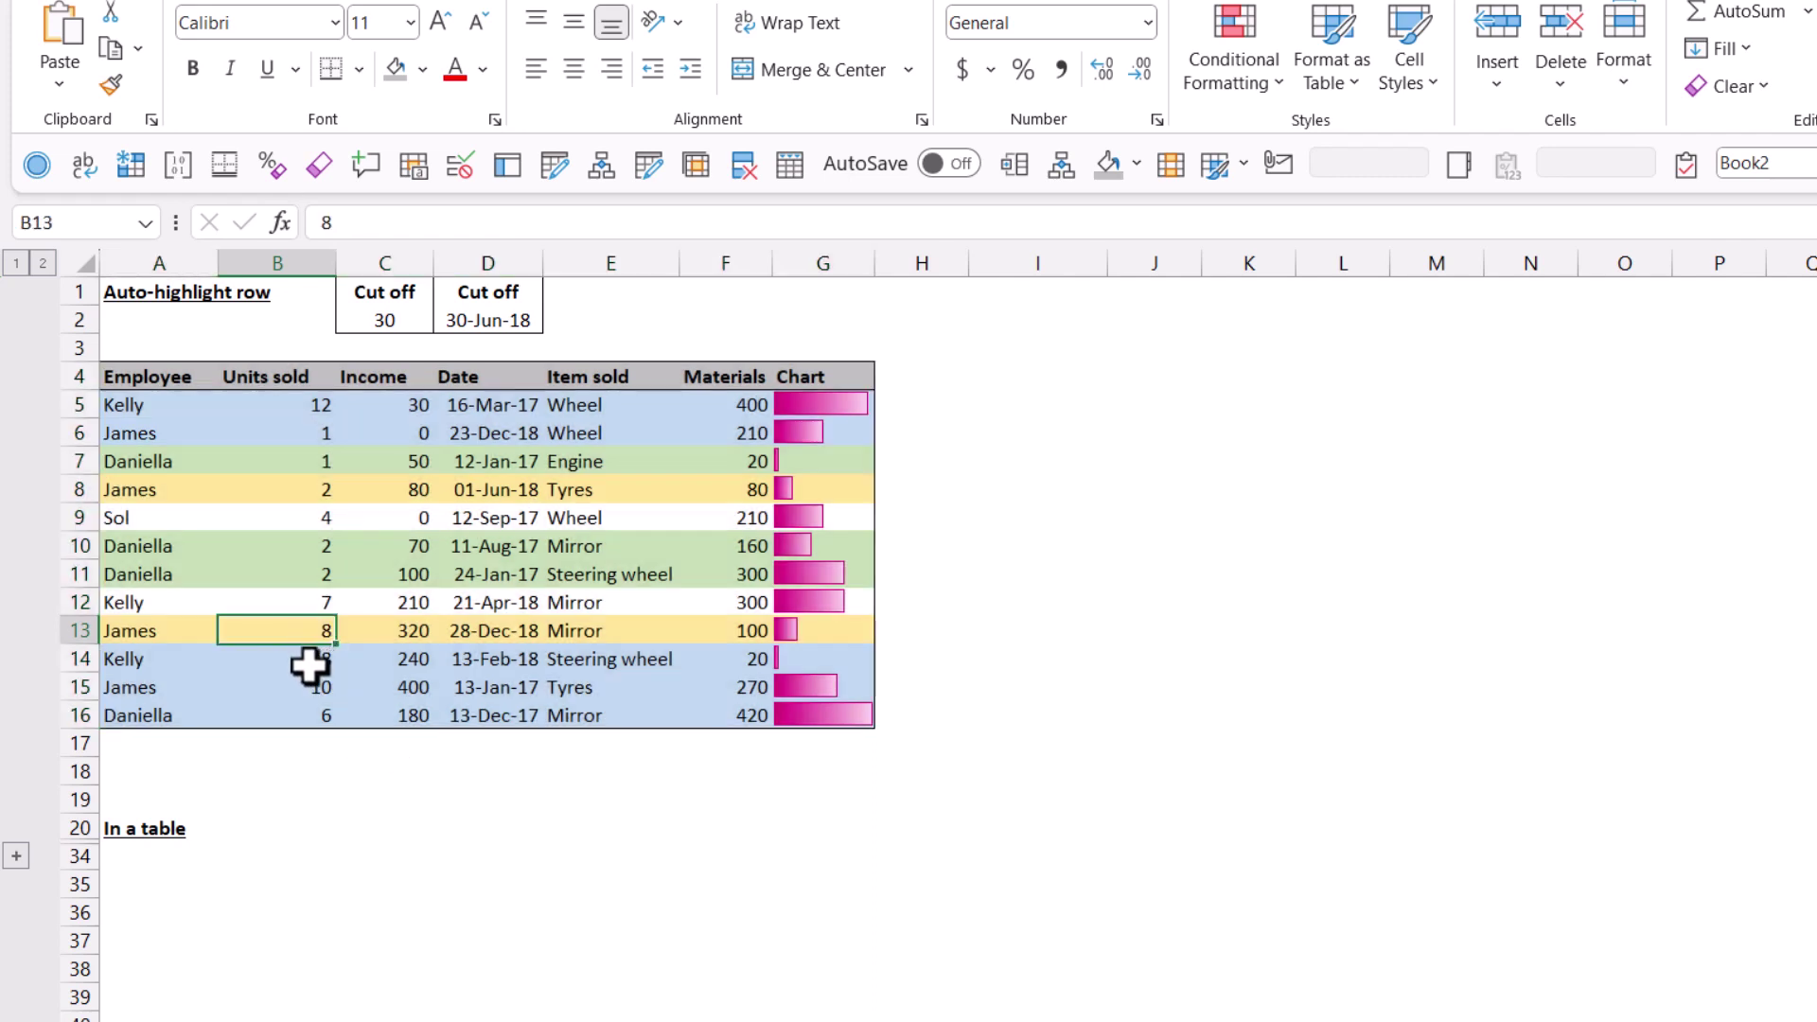
{"action": "left_click", "coordinate": [312, 663]}
{"action": "left_click", "coordinate": [321, 689]}
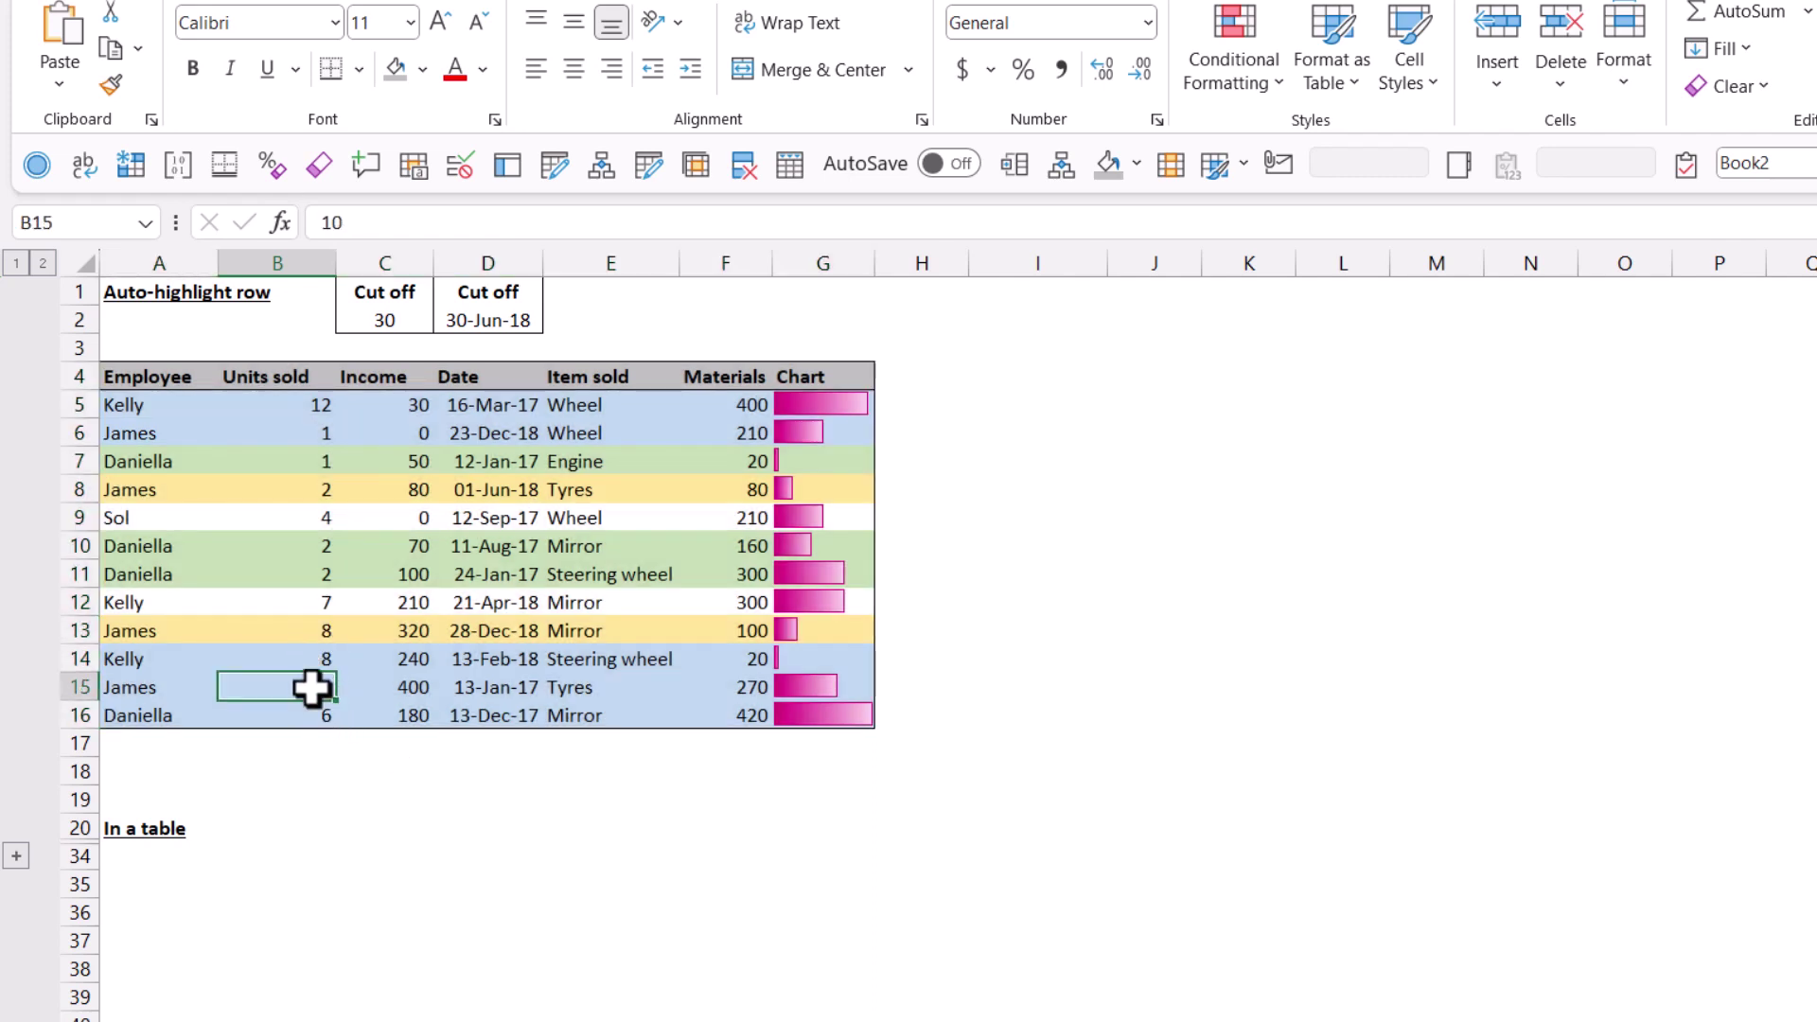
{"action": "left_click", "coordinate": [316, 412]}
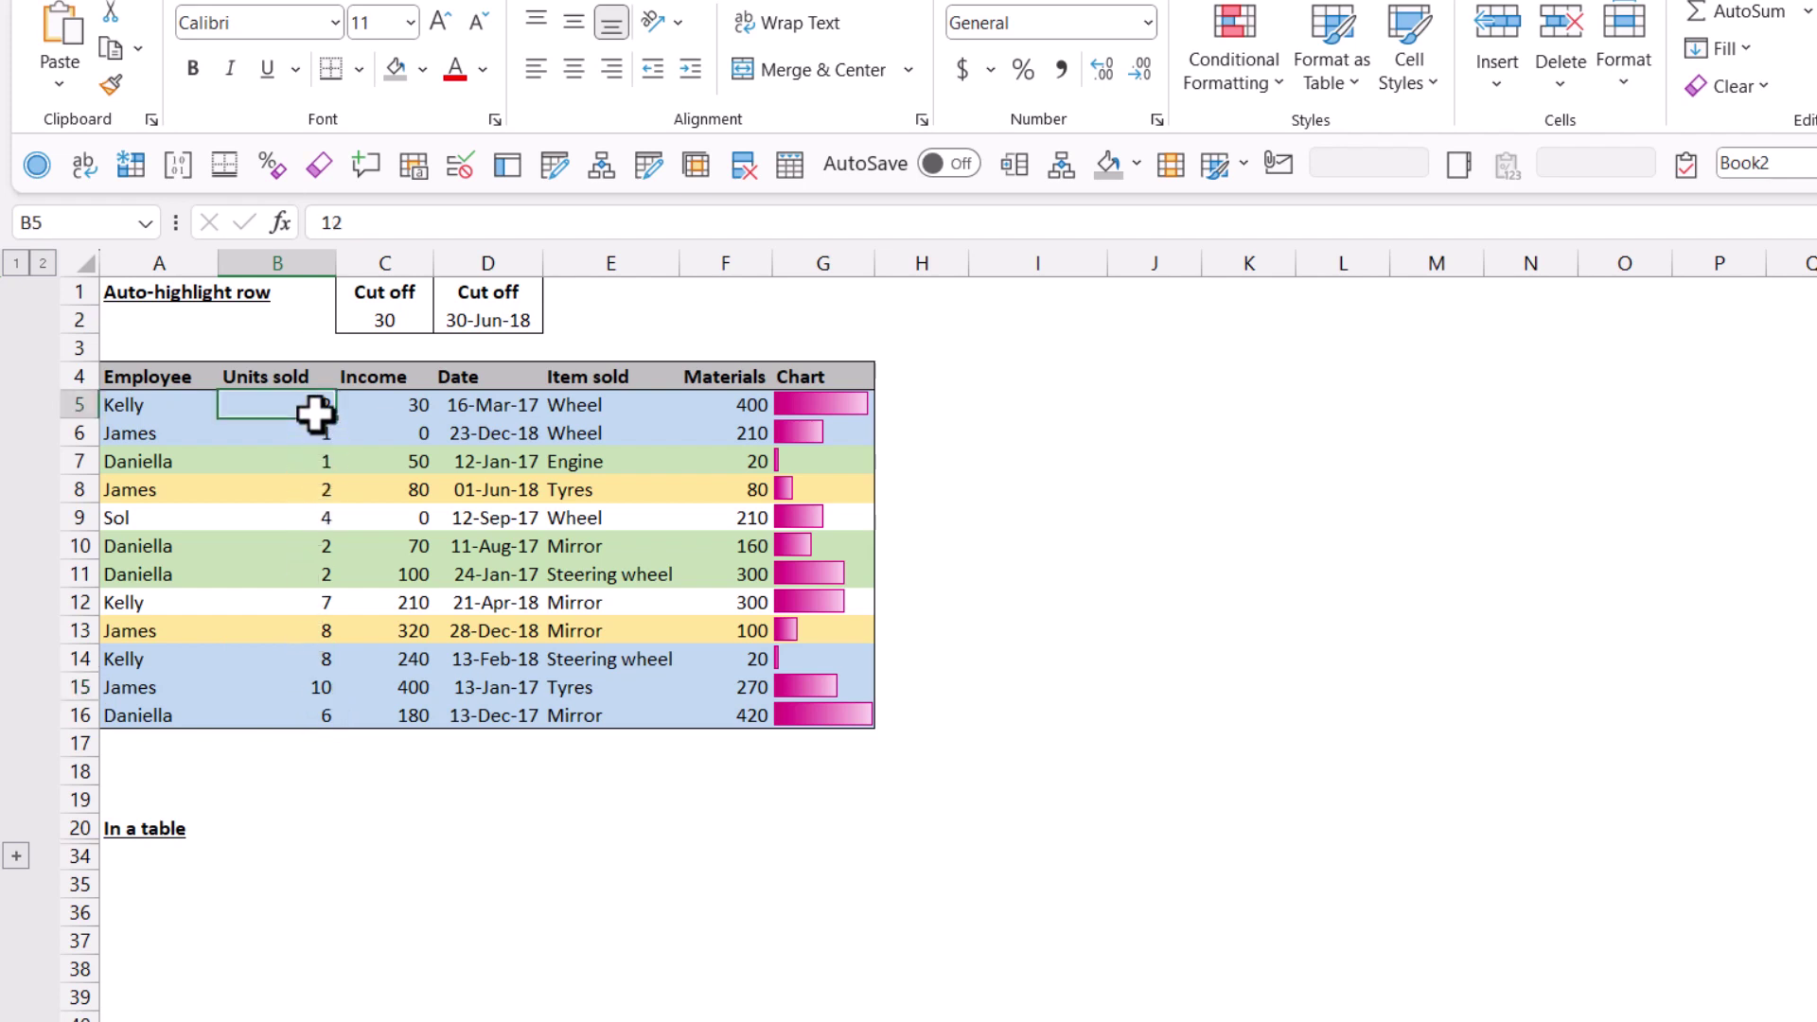
{"action": "left_click", "coordinate": [320, 436]}
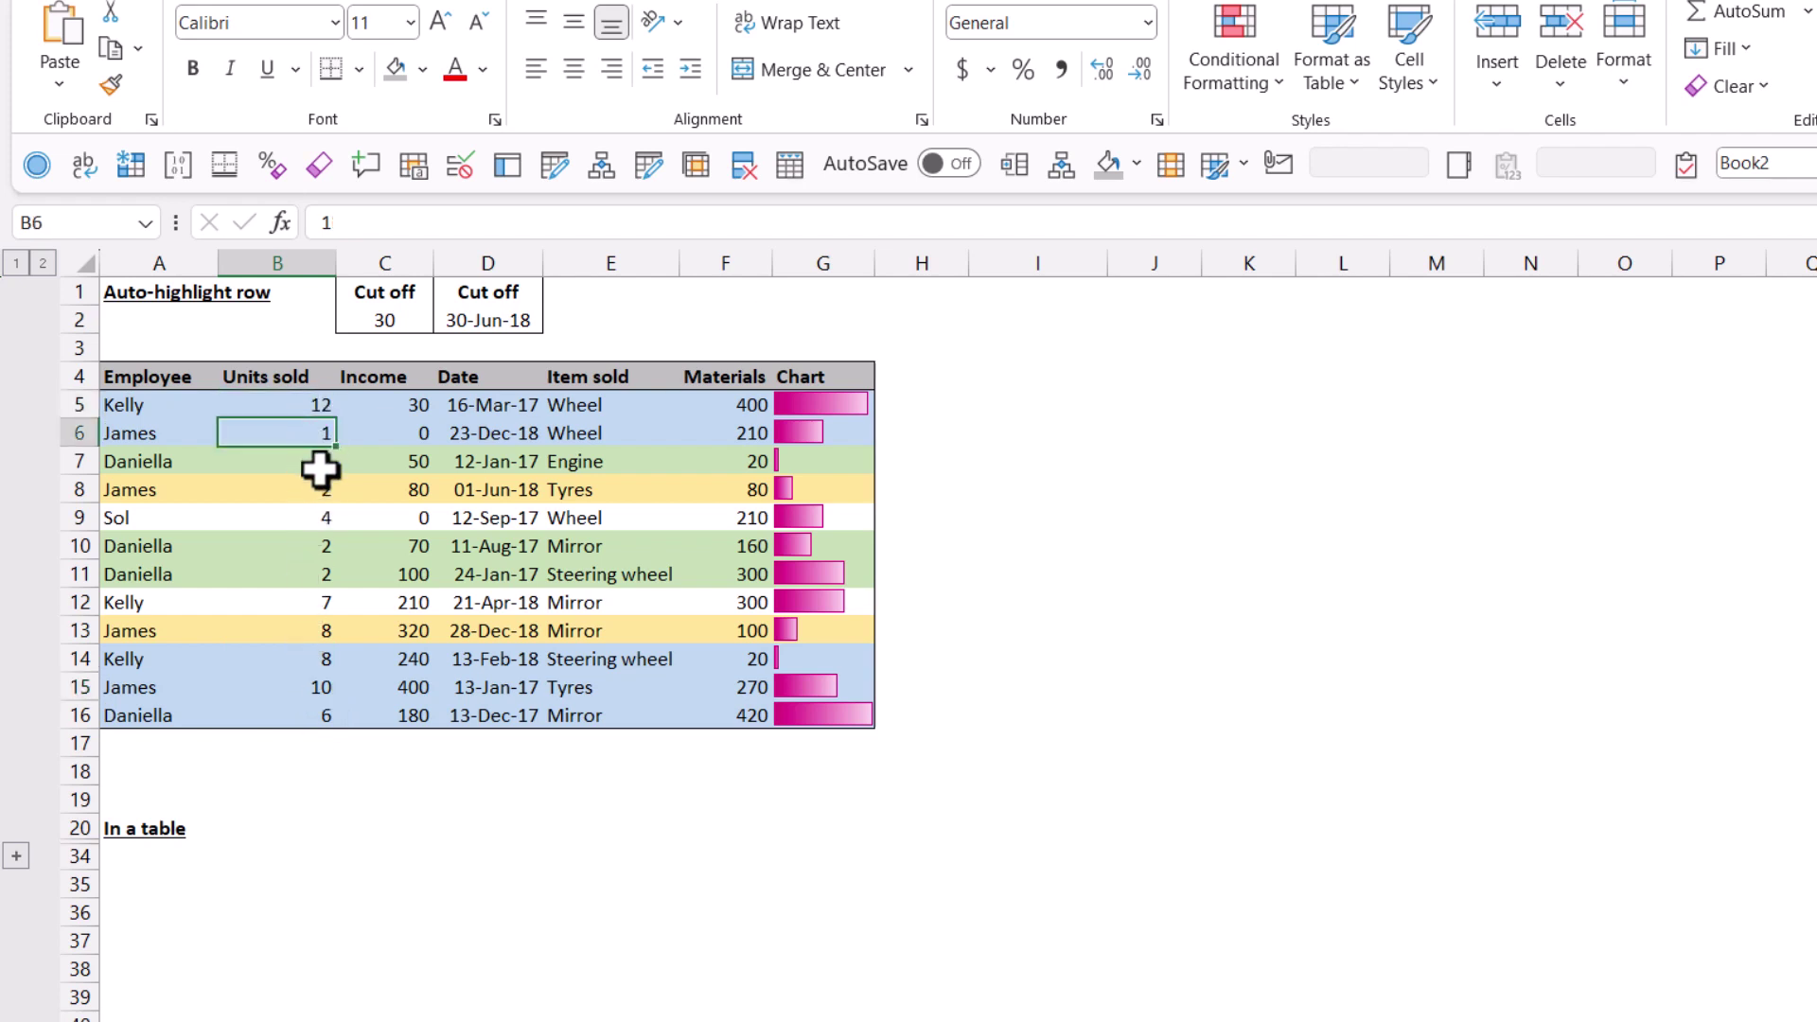
Step: Test the rule by setting the Units sold value in B9 to 8, and undo that change
{"action": "left_click", "coordinate": [321, 520]}
{"action": "type", "text": "8"}
{"action": "key", "text": "Return"}
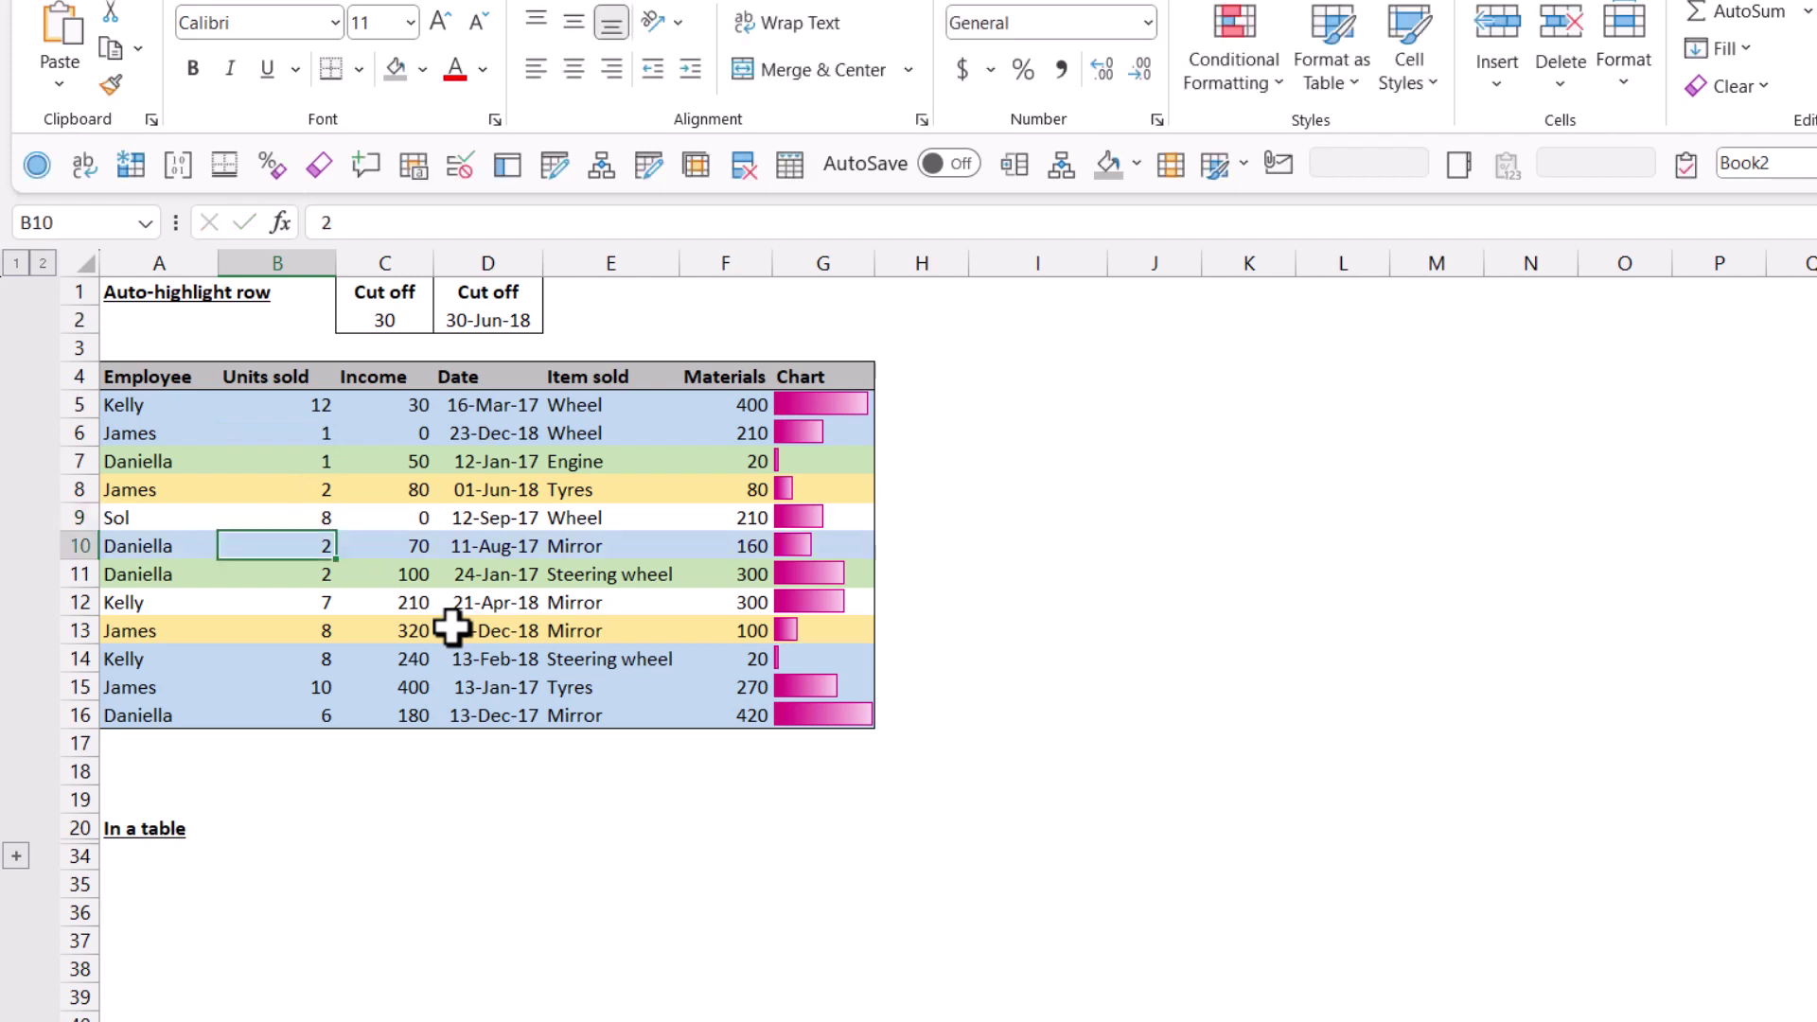
{"action": "key", "text": "Up"}
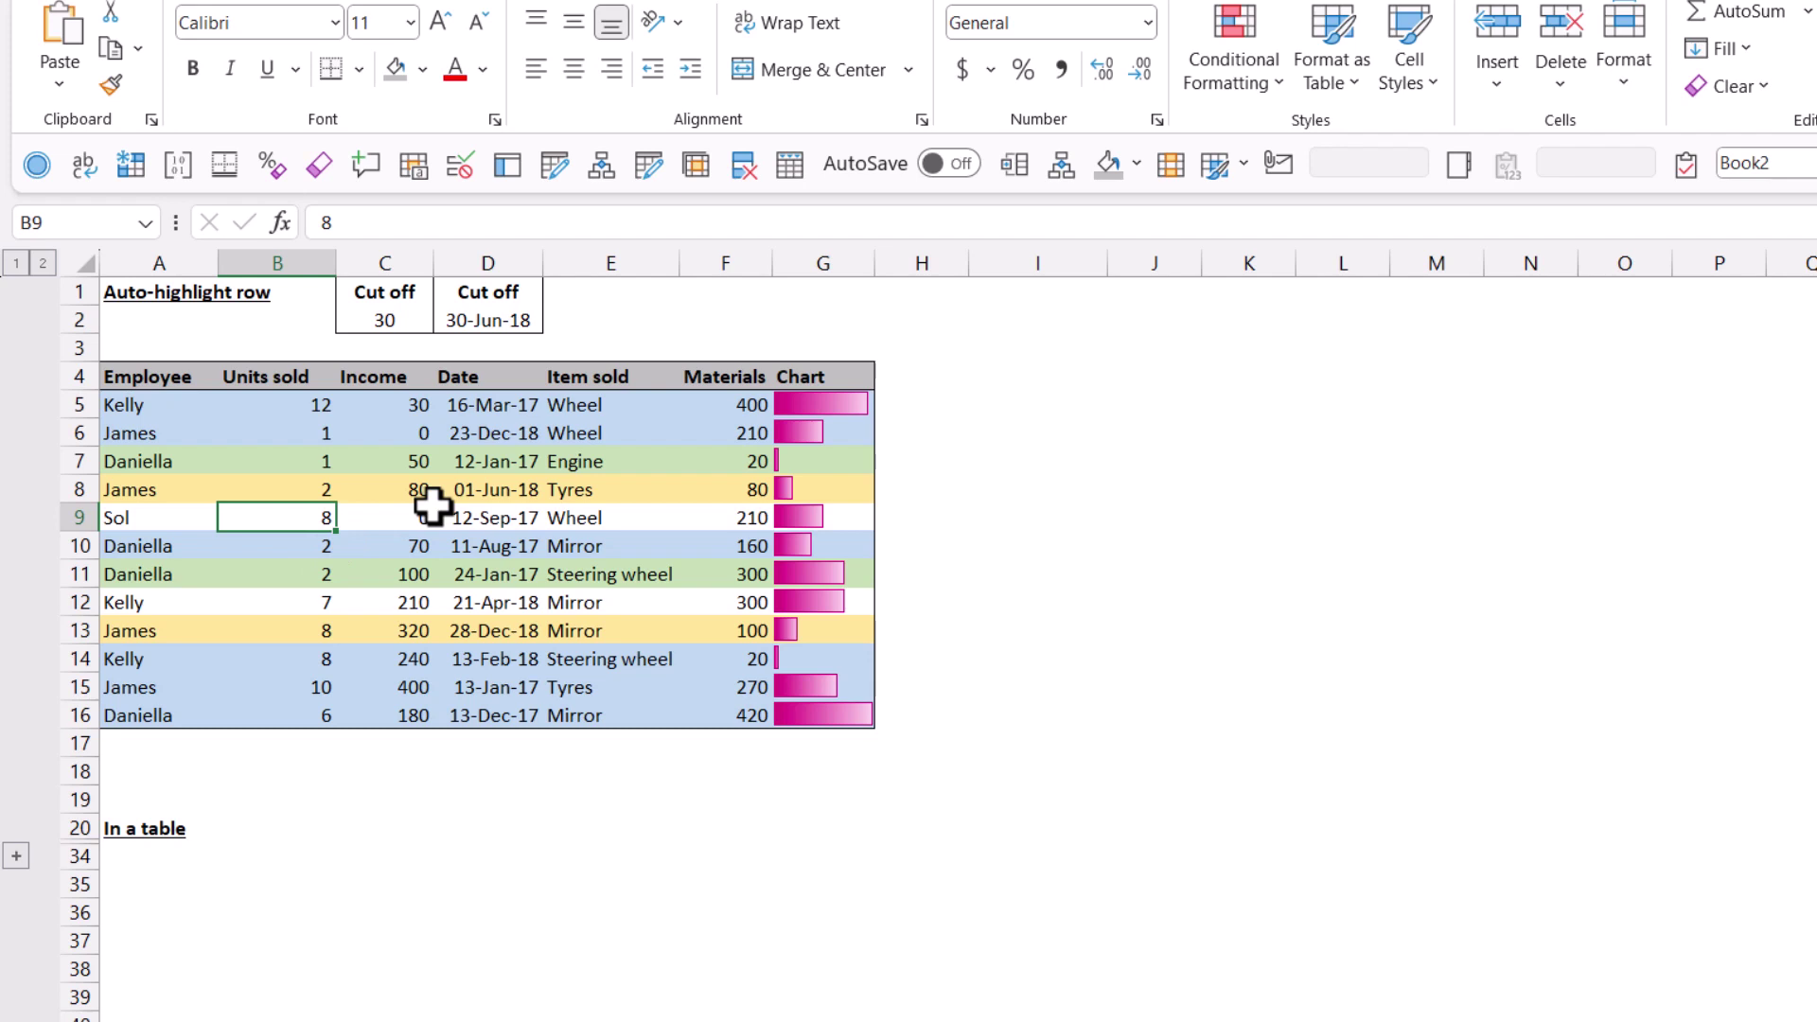
{"action": "key", "text": "ctrl+z"}
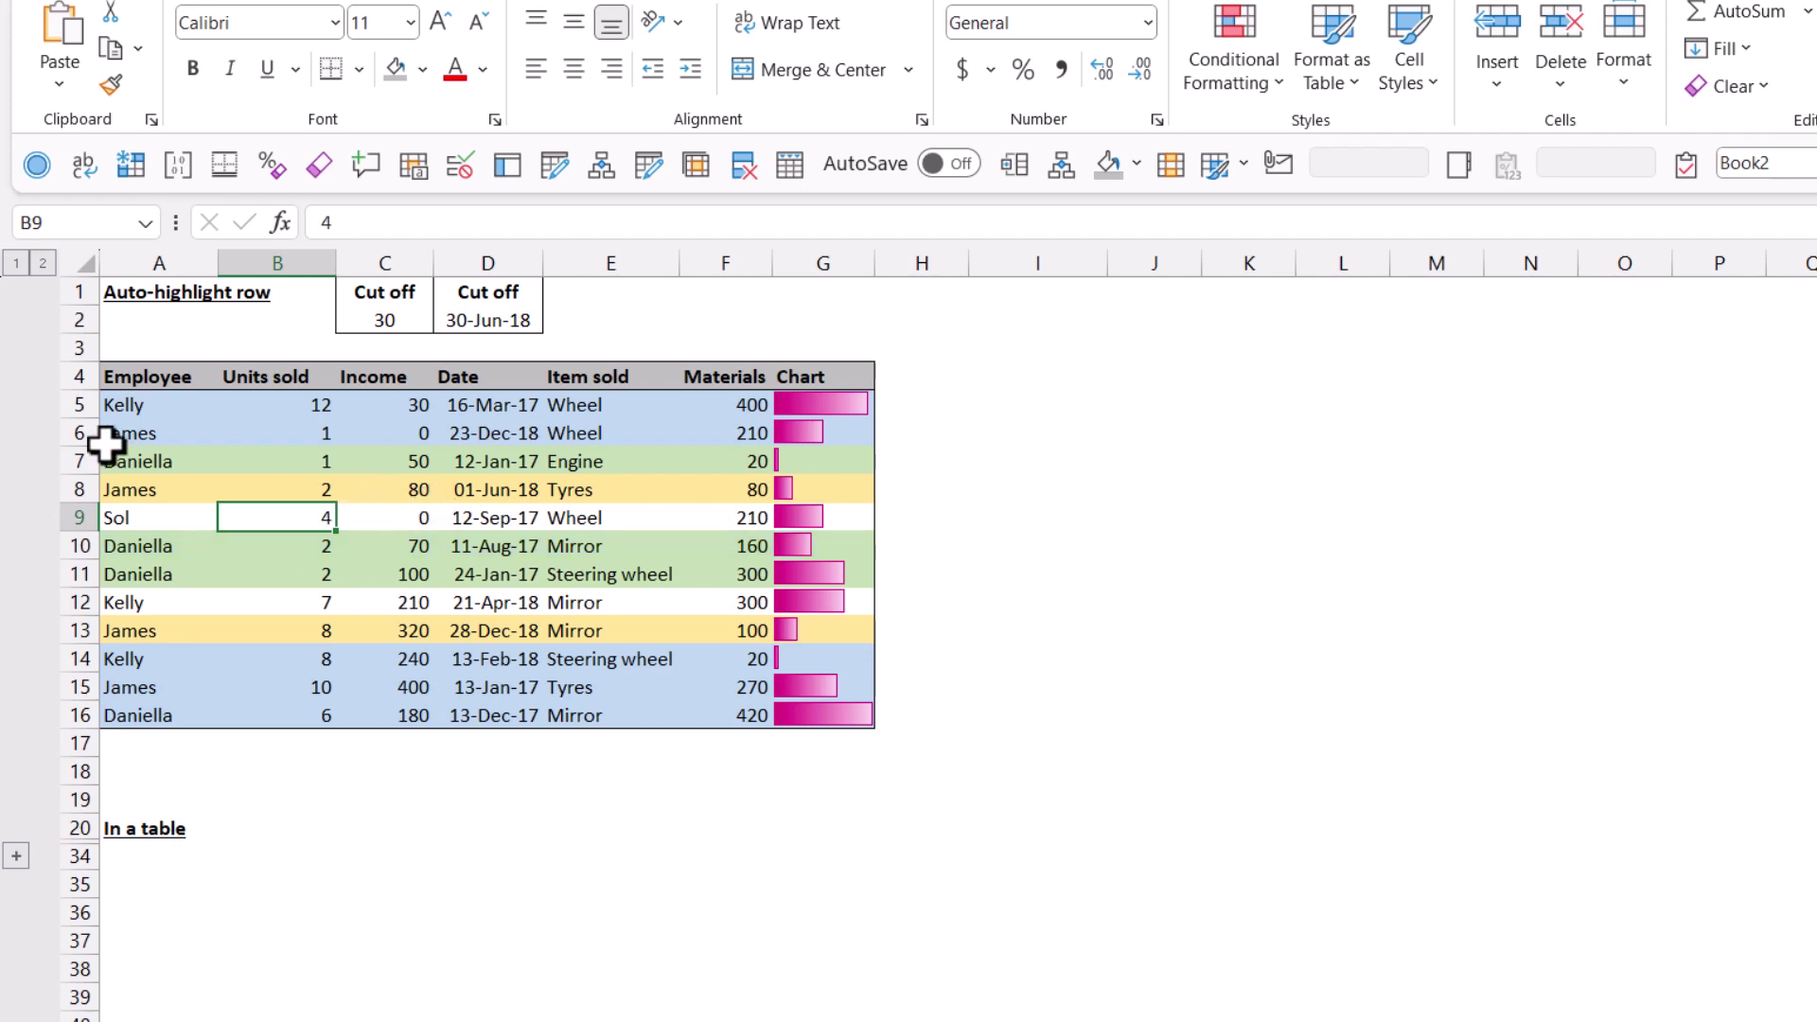
Step: Try a gray fill on the empty range from J4 down to row 16, and undo it
{"action": "left_click", "coordinate": [139, 431]}
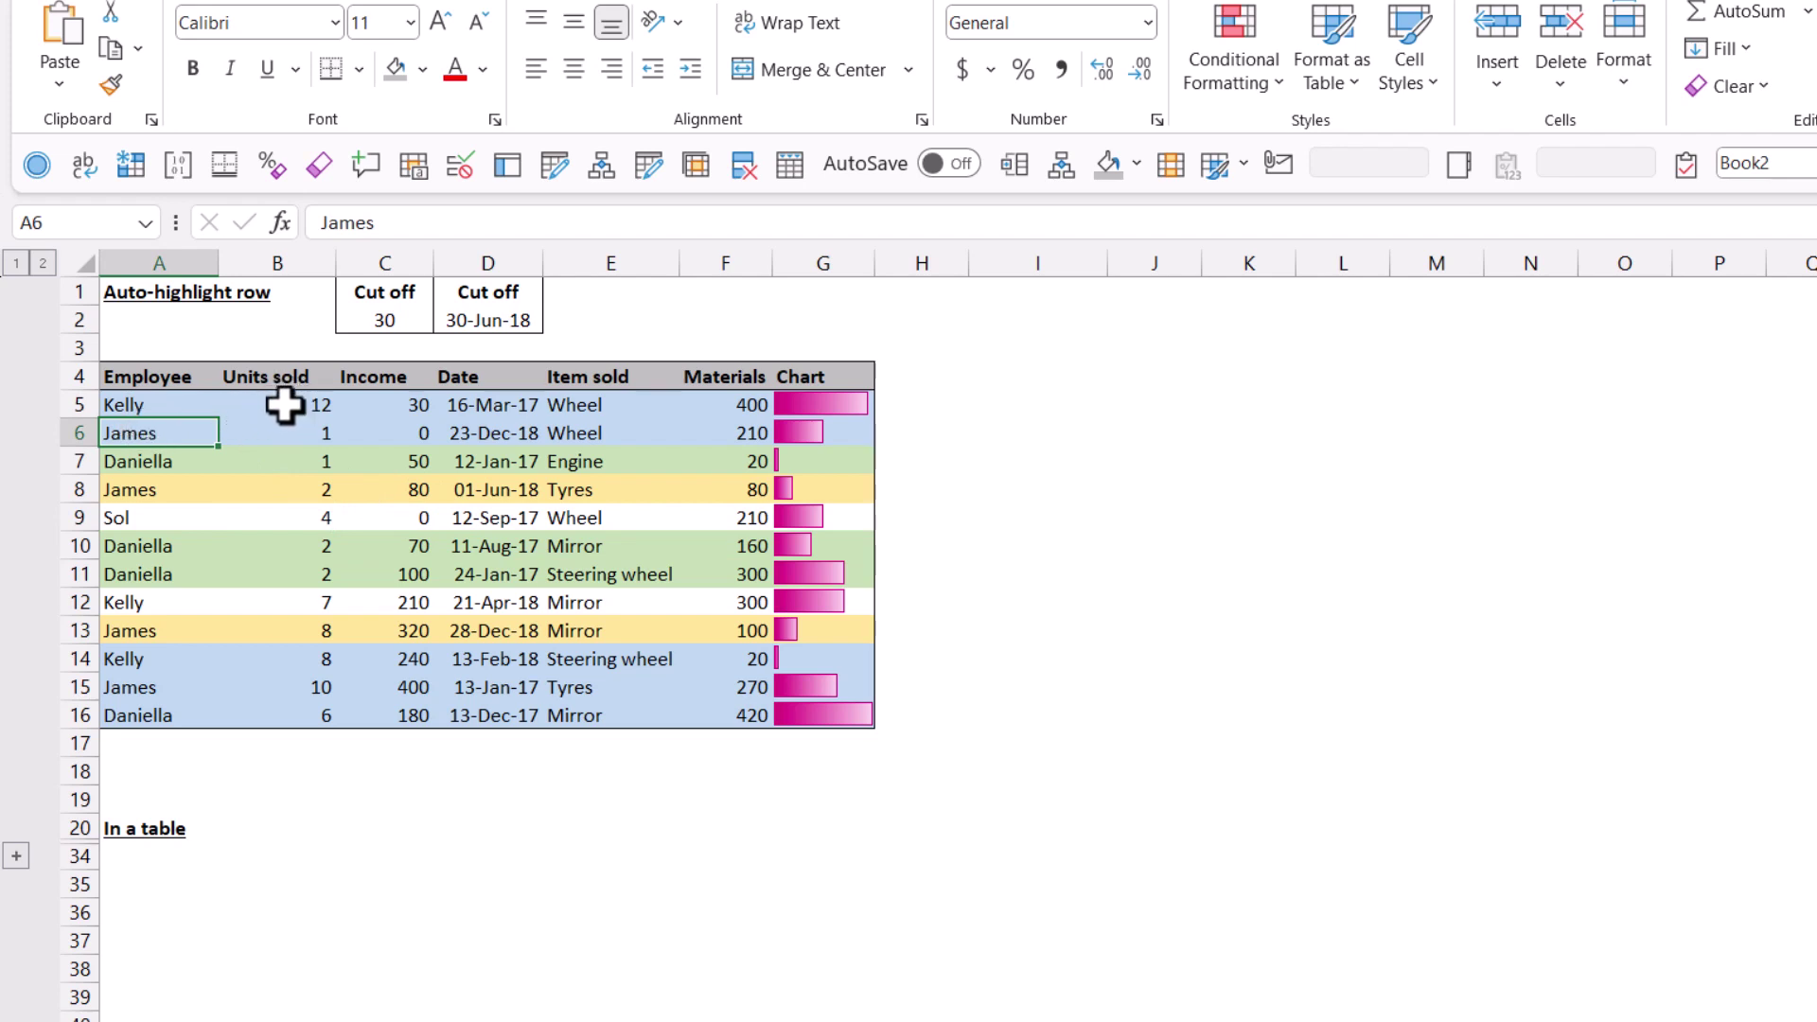
{"action": "left_click", "coordinate": [179, 406]}
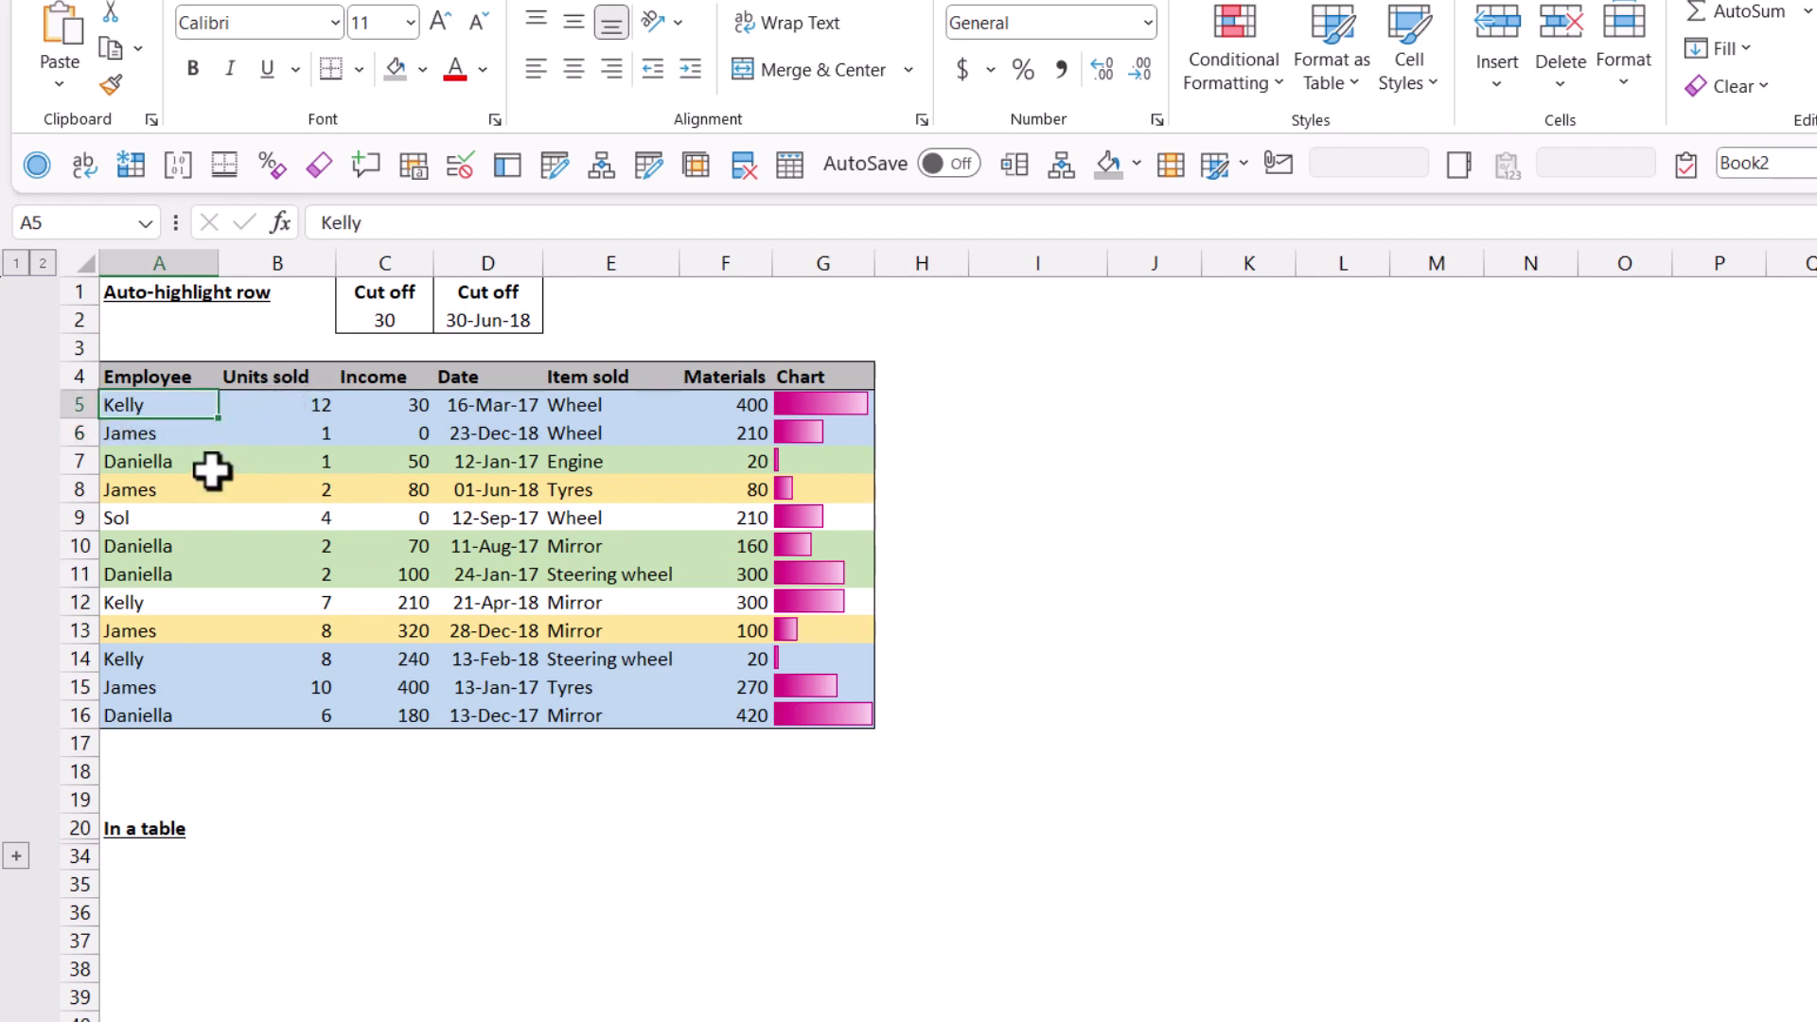
{"action": "left_click_drag", "start_coordinate": [1116, 374], "coordinate": [1774, 714]}
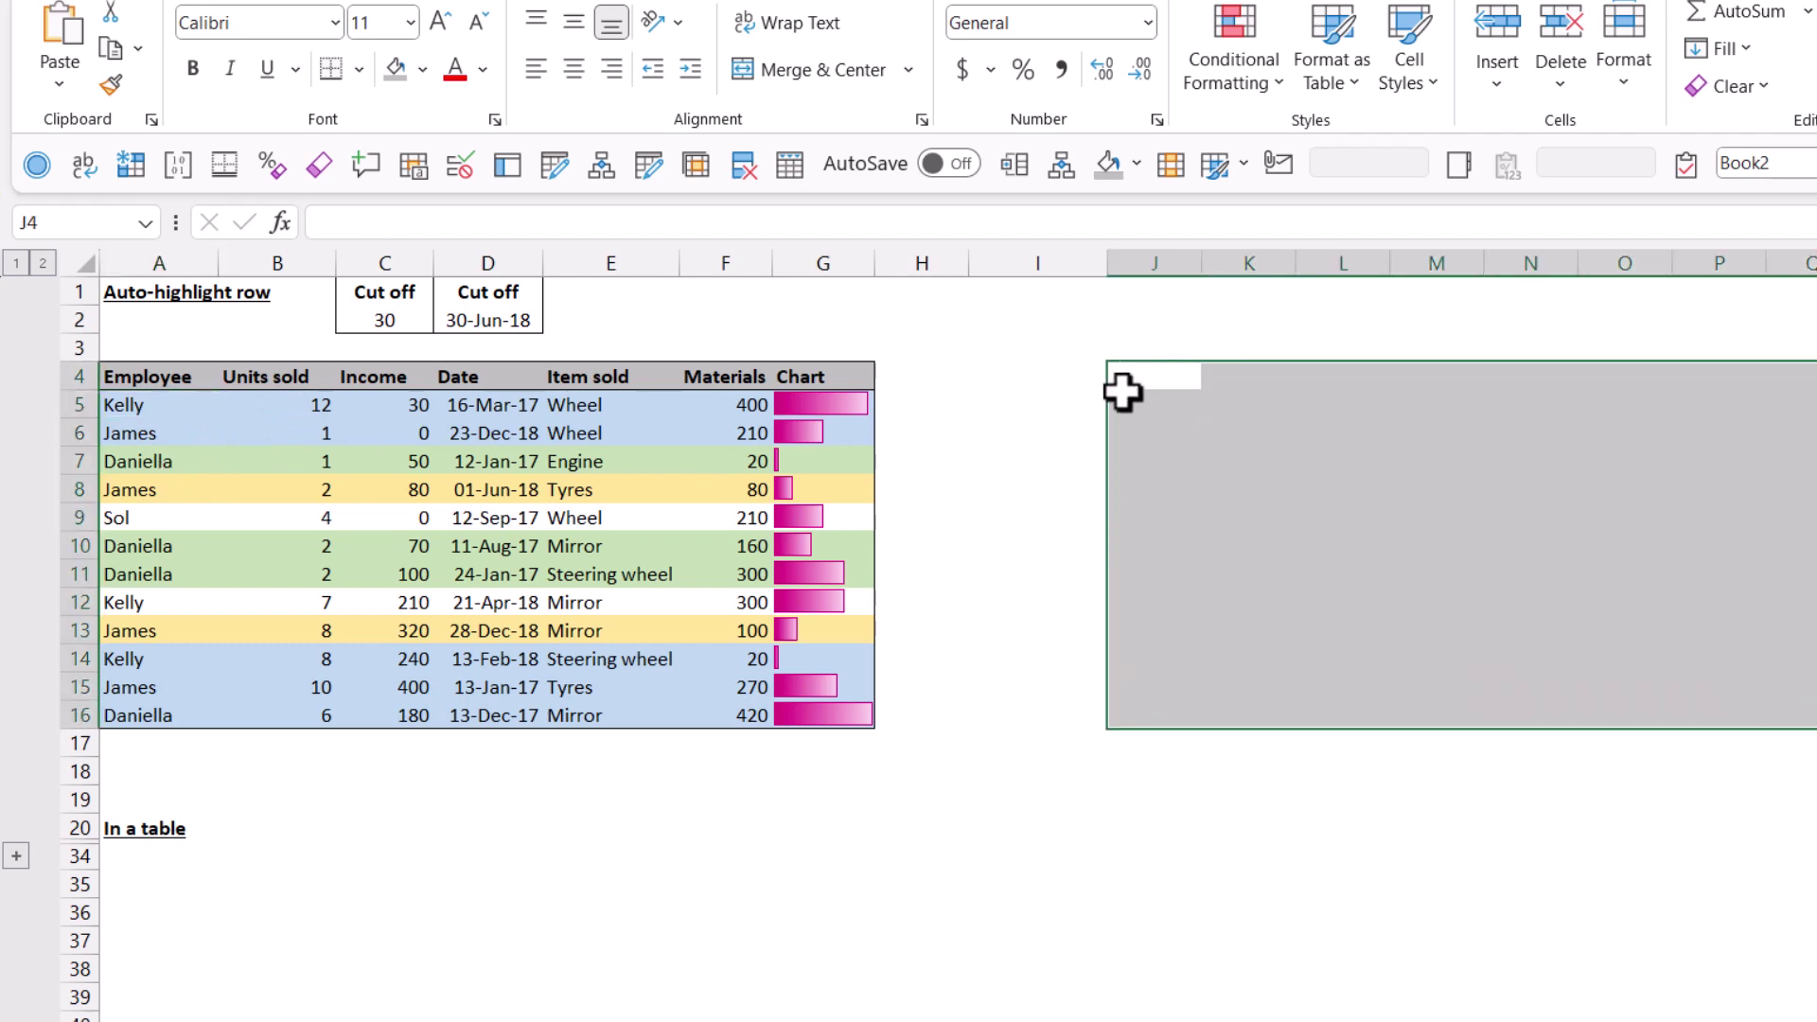
{"action": "left_click", "coordinate": [395, 68]}
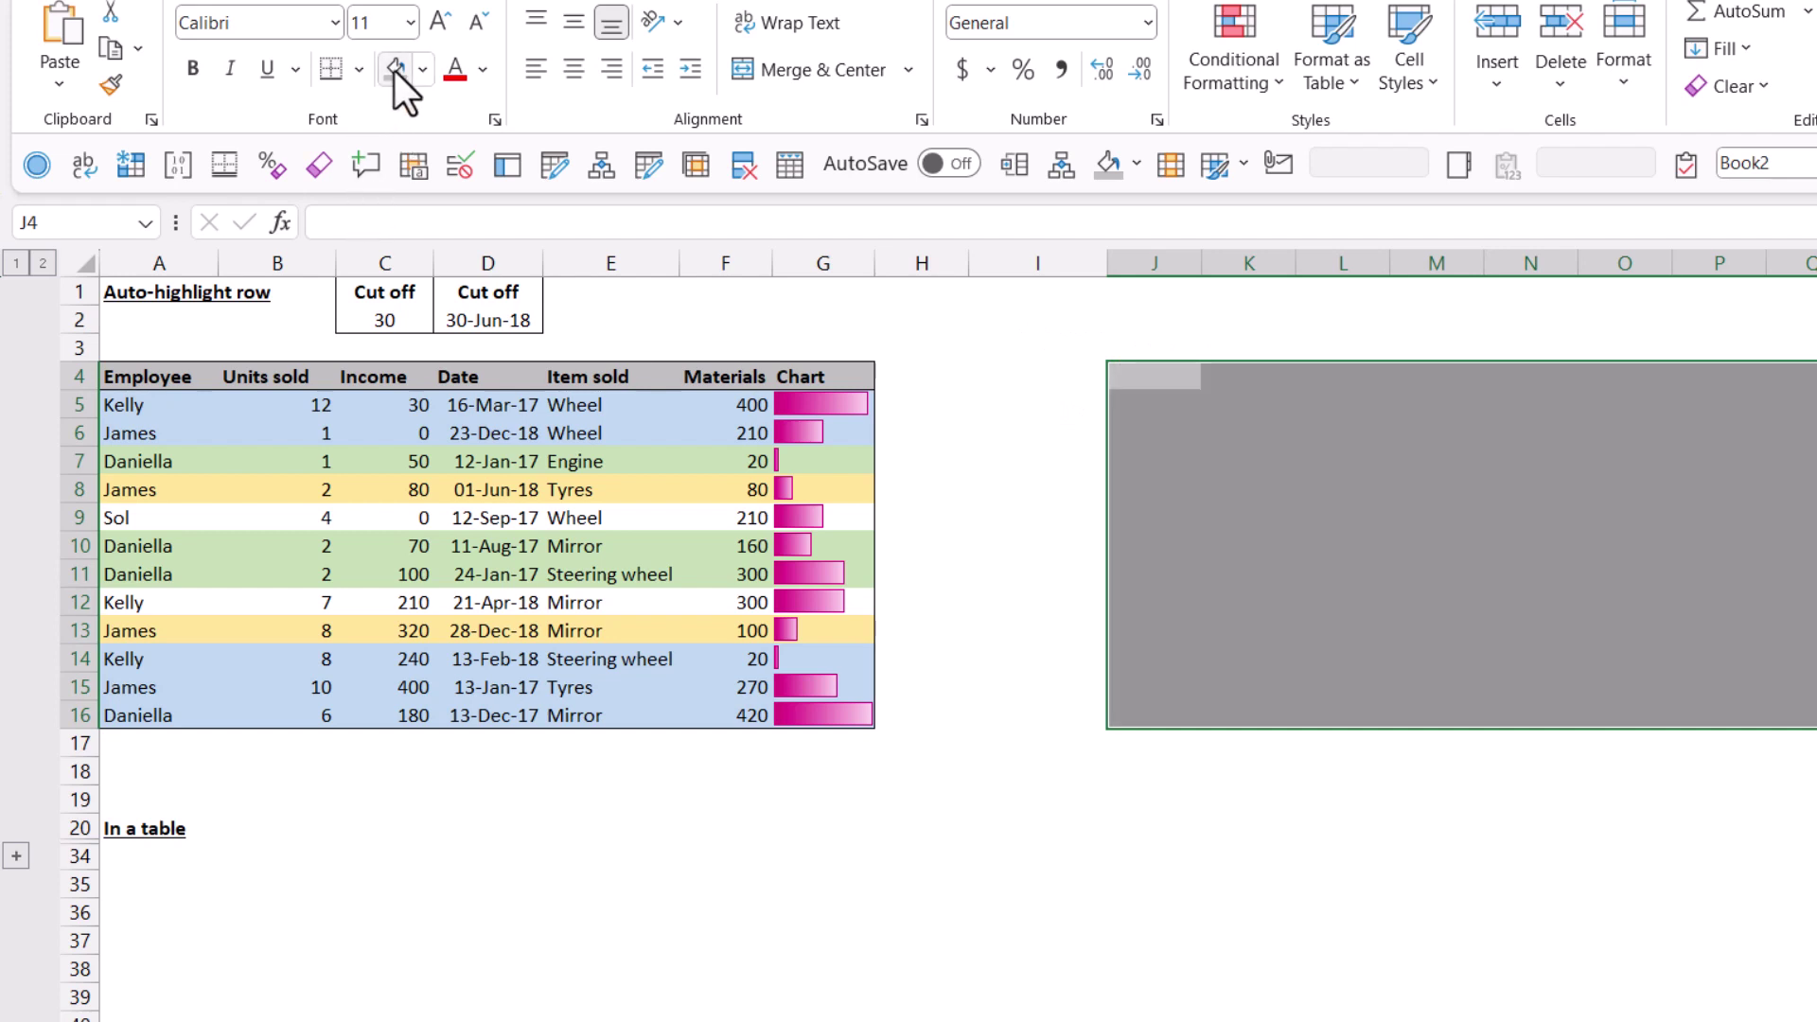
{"action": "key", "text": "ctrl+z"}
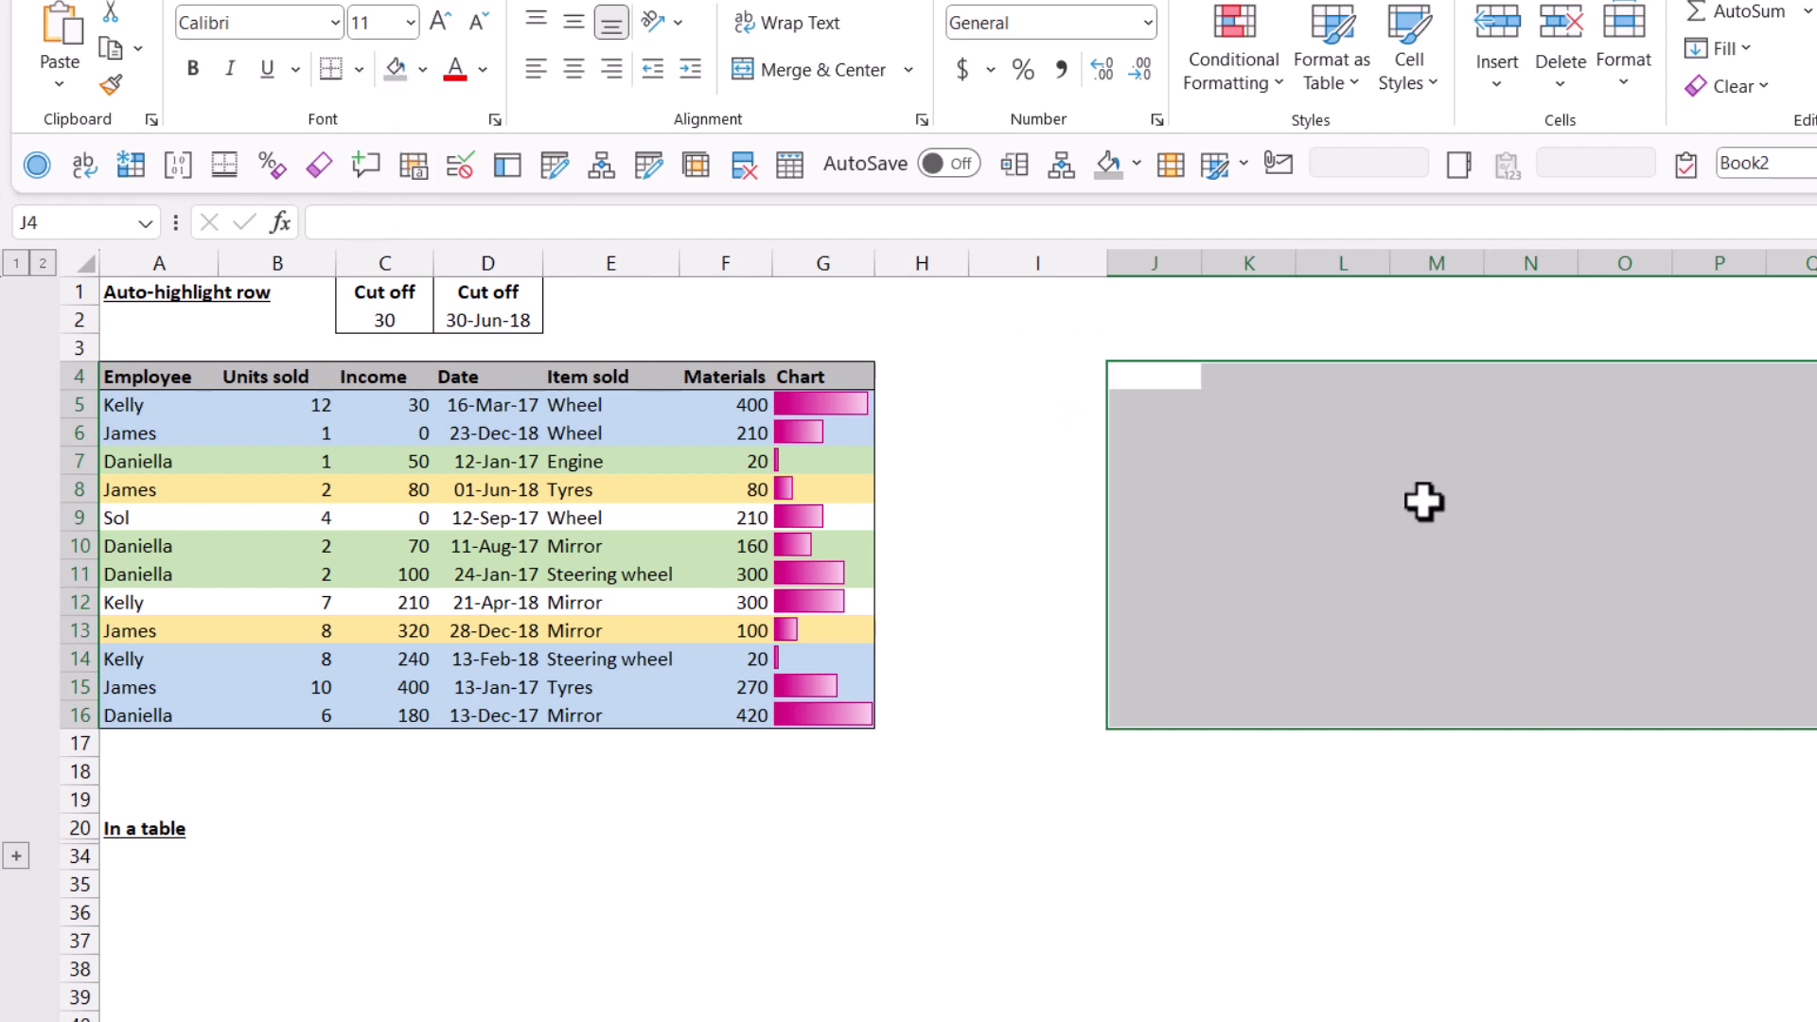
Step: Try a red font color on the whole table including the header, and undo it
{"action": "left_click", "coordinate": [473, 519]}
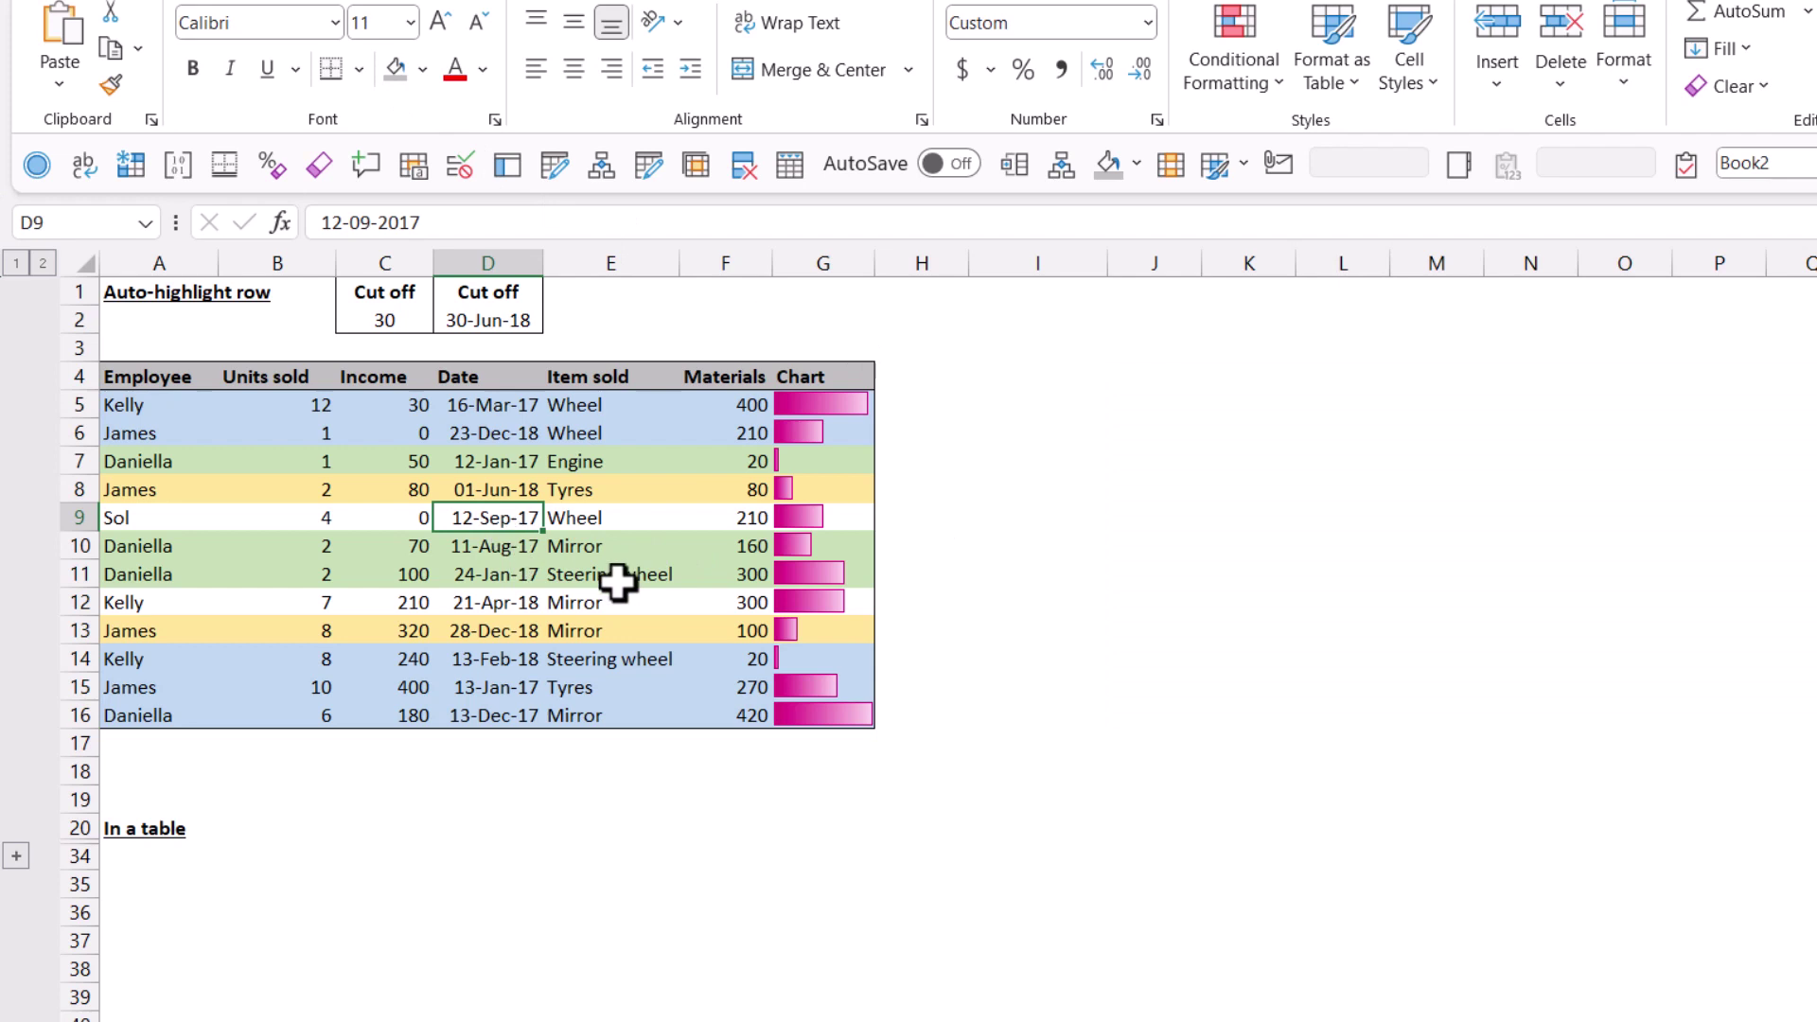
{"action": "key", "text": "ctrl+a"}
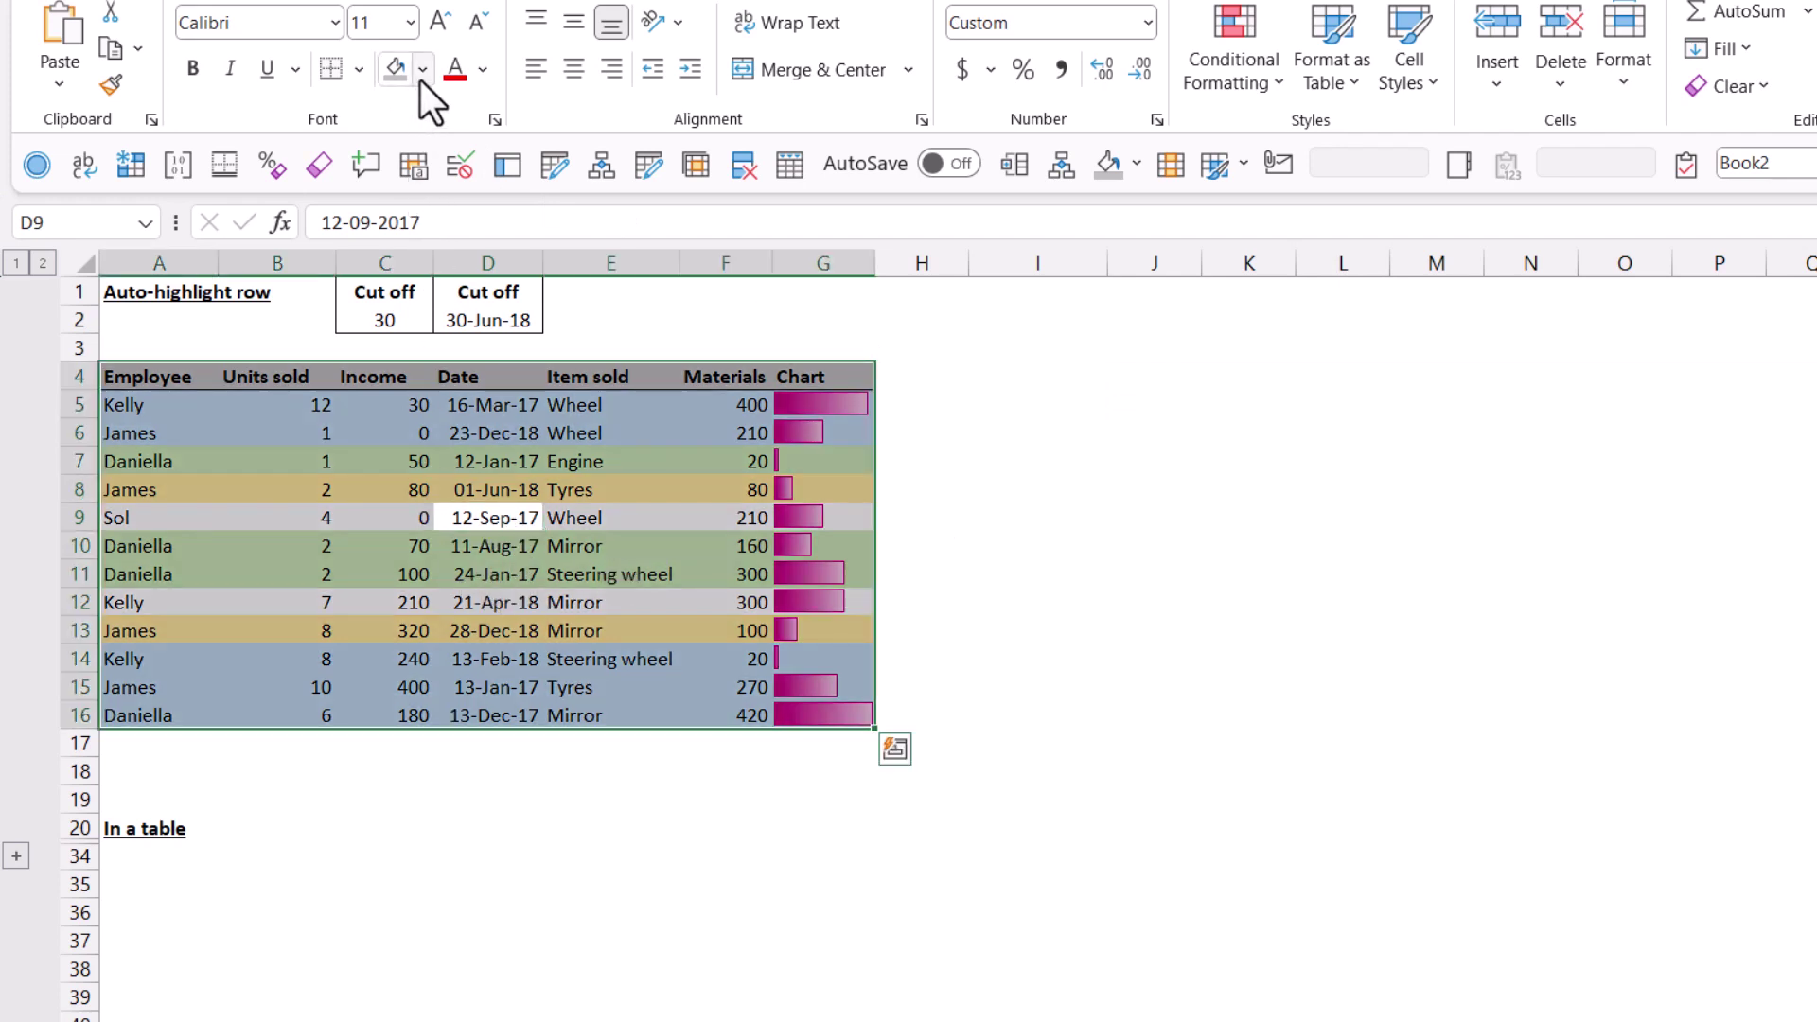
{"action": "left_click", "coordinate": [449, 75]}
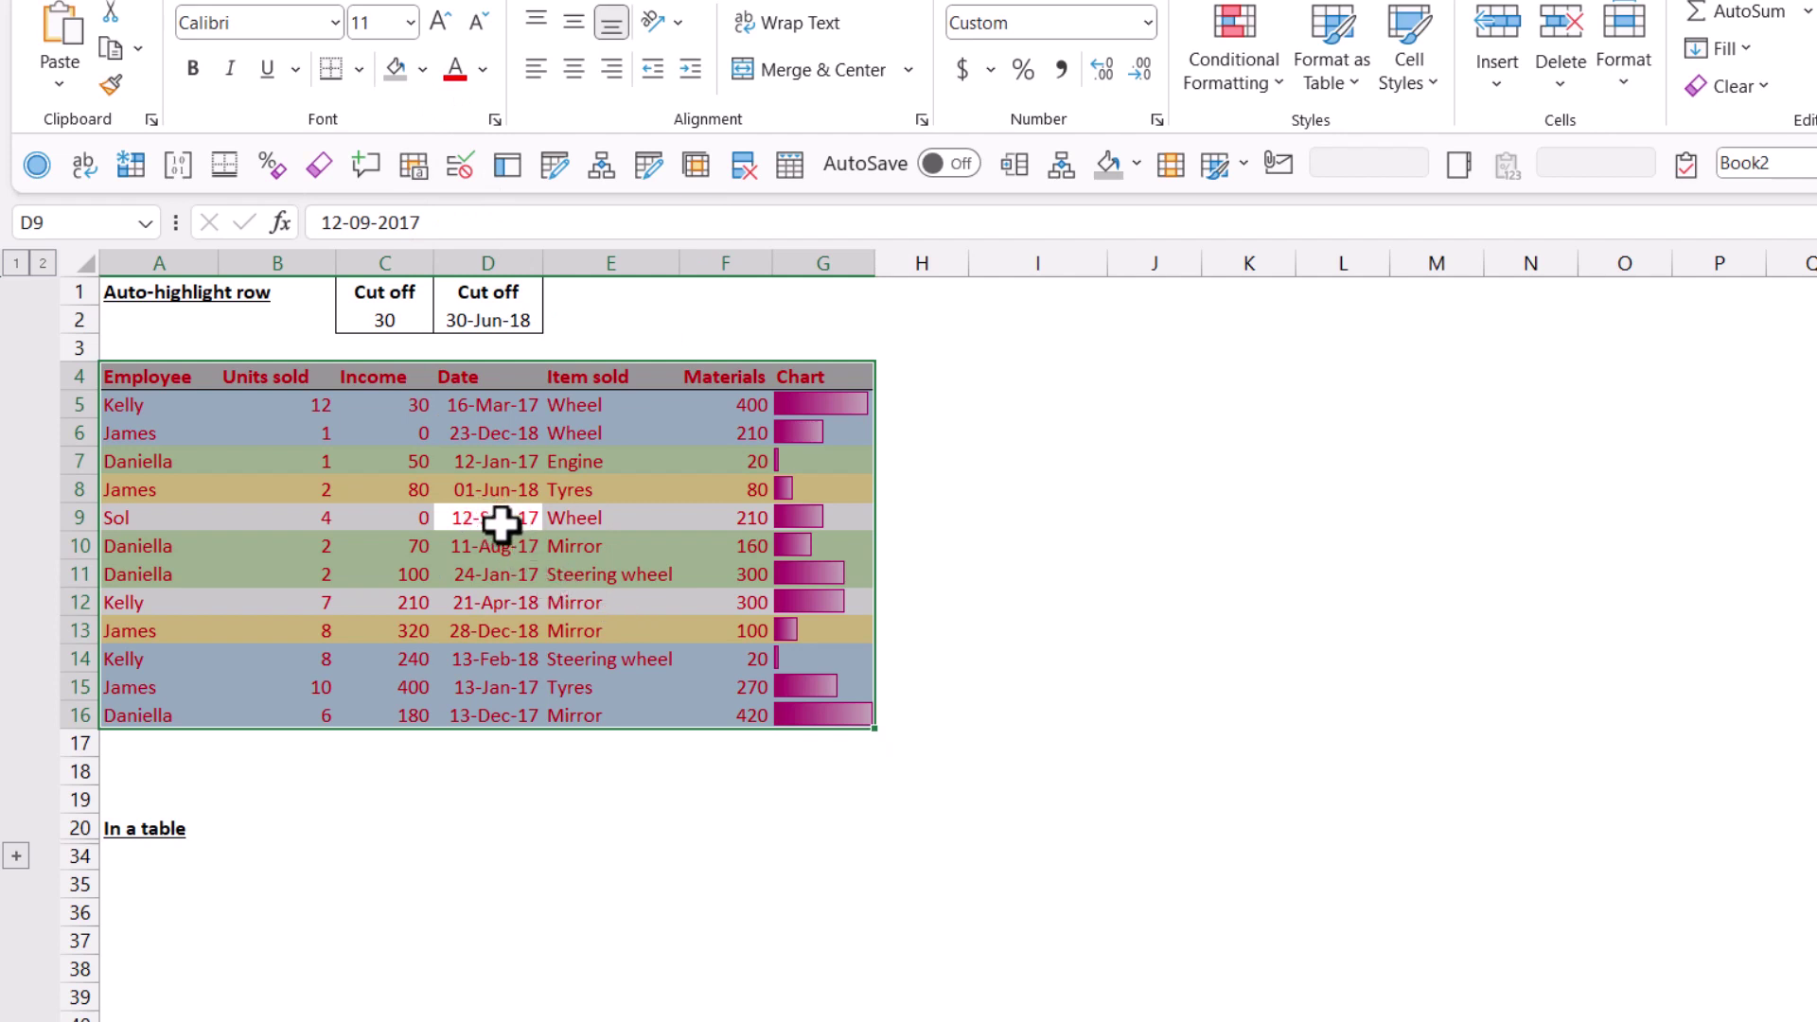
{"action": "key", "text": "ctrl+z"}
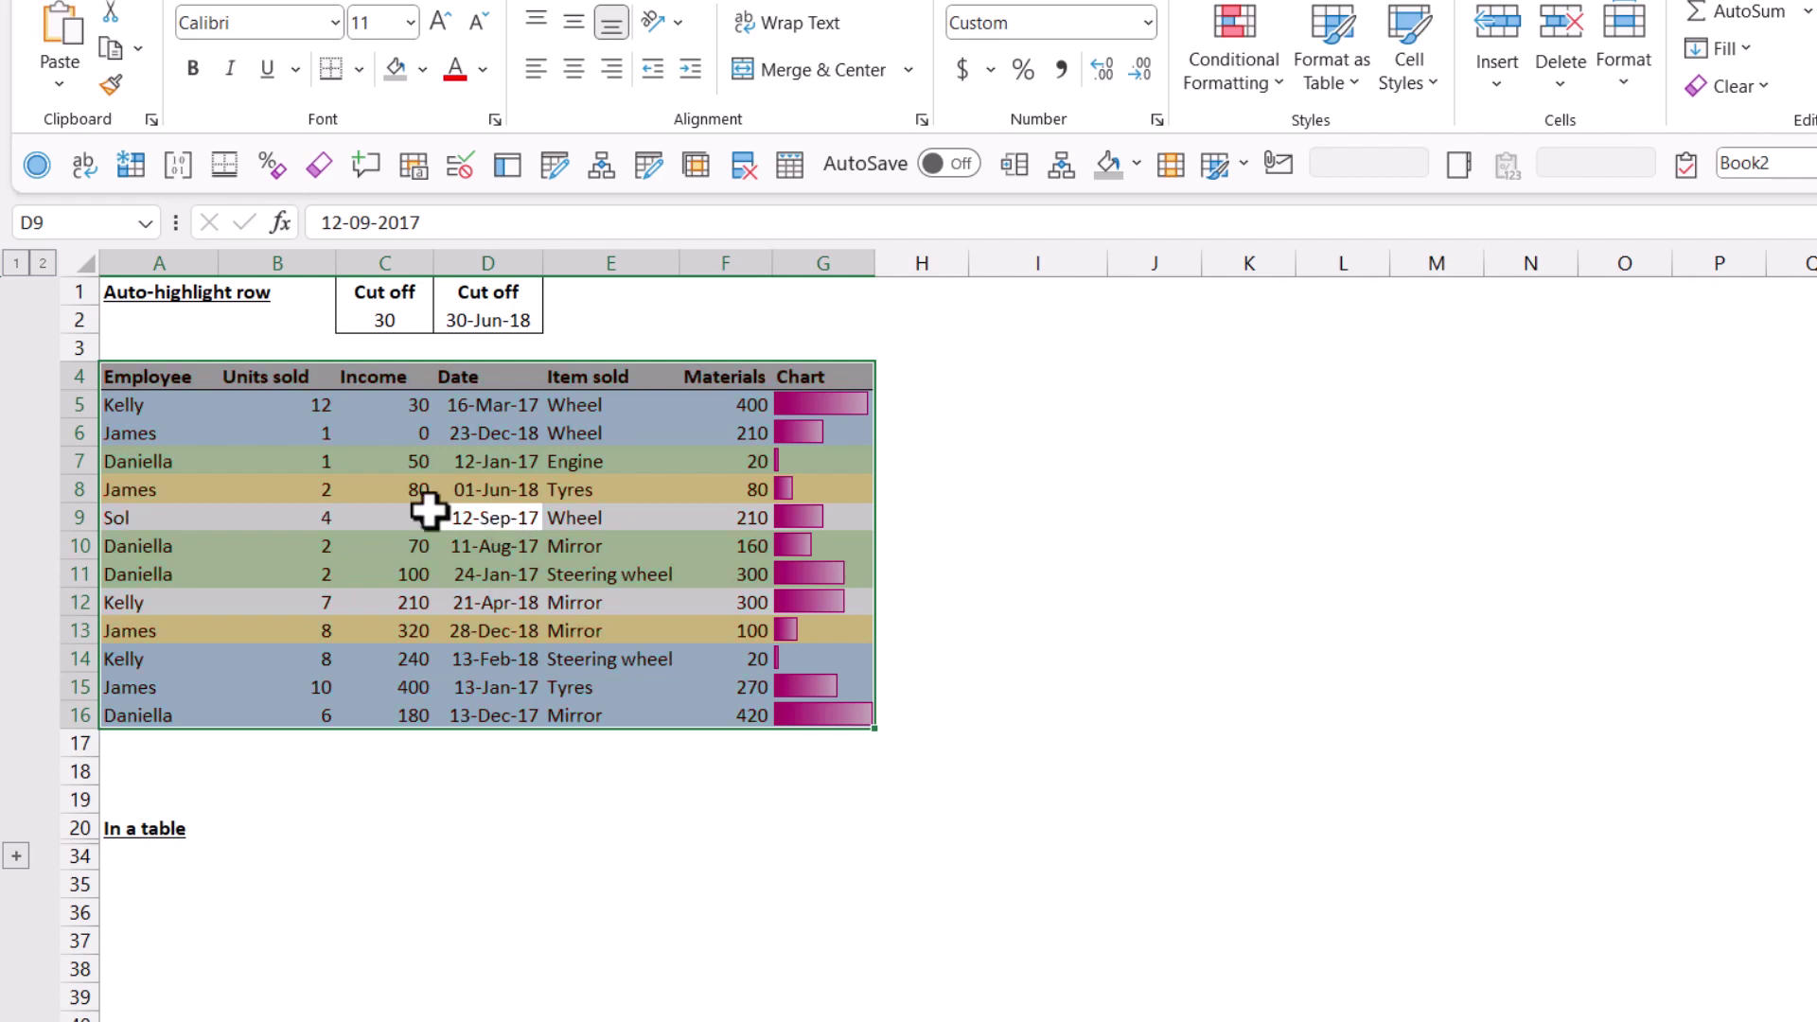
Step: Compare selecting only the data rows A5:G16 with selecting the whole table including its header
{"action": "left_click", "coordinate": [159, 433]}
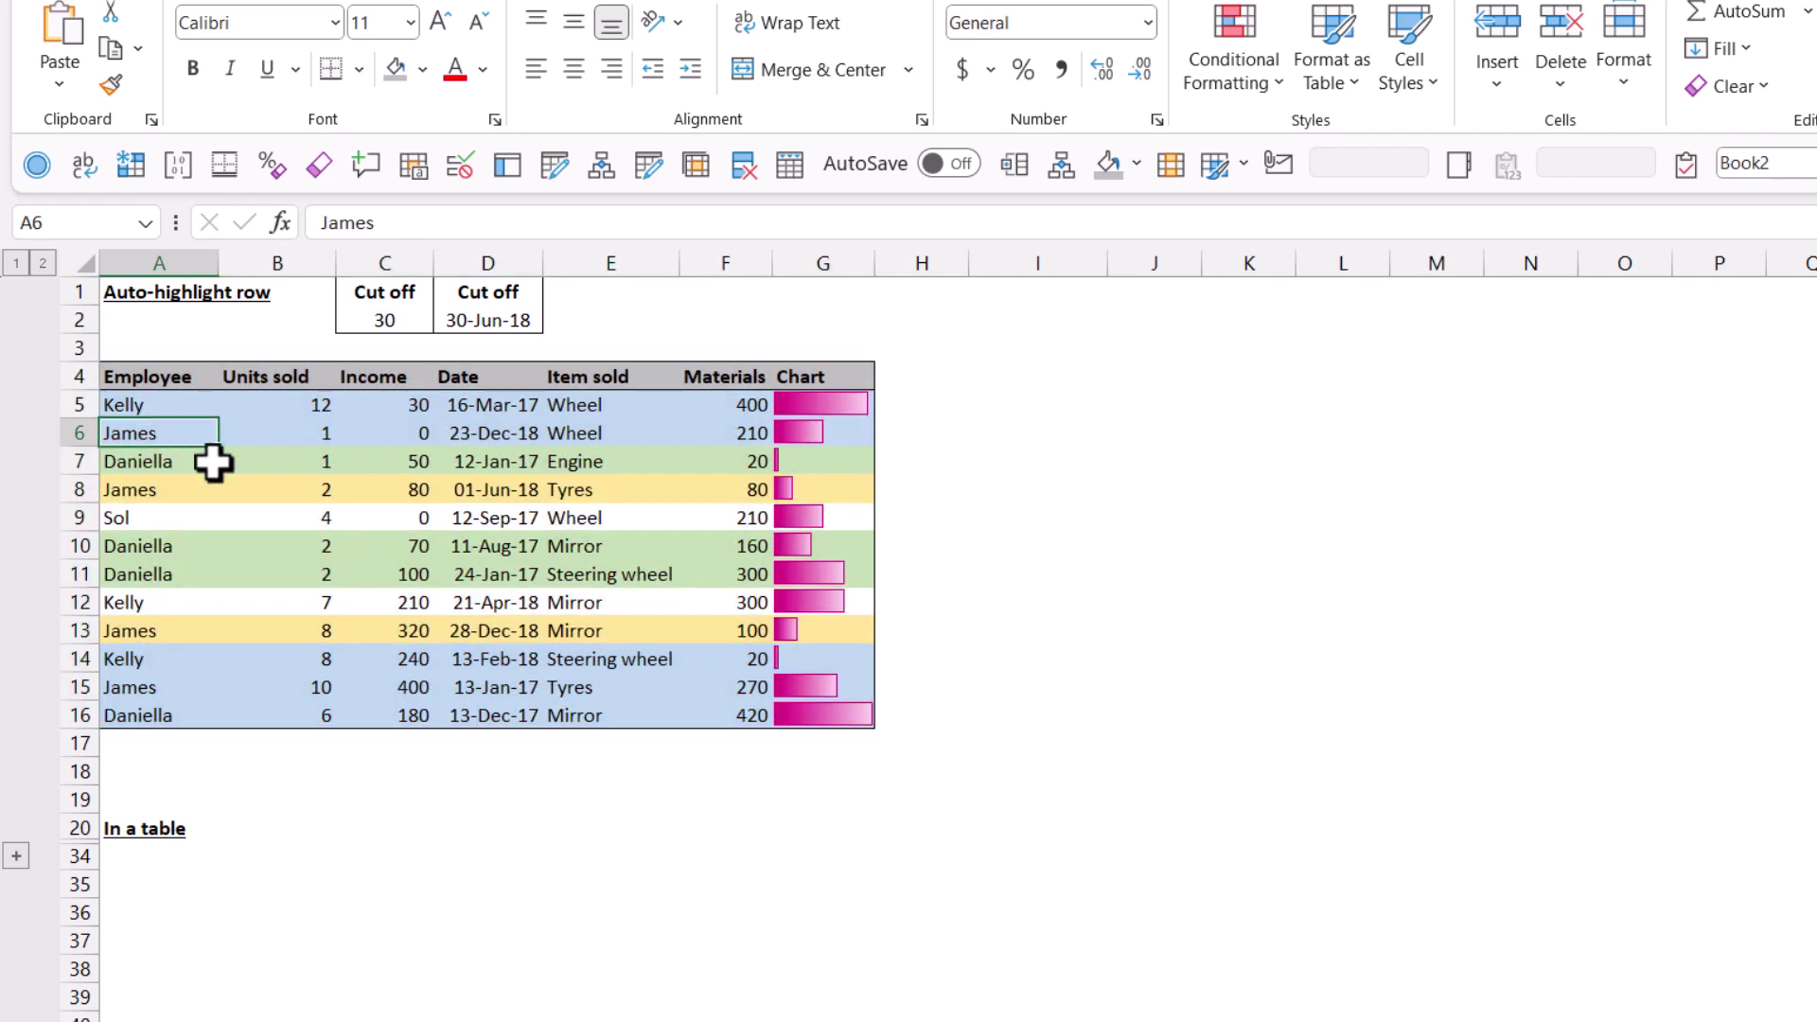
{"action": "left_click", "coordinate": [151, 401]}
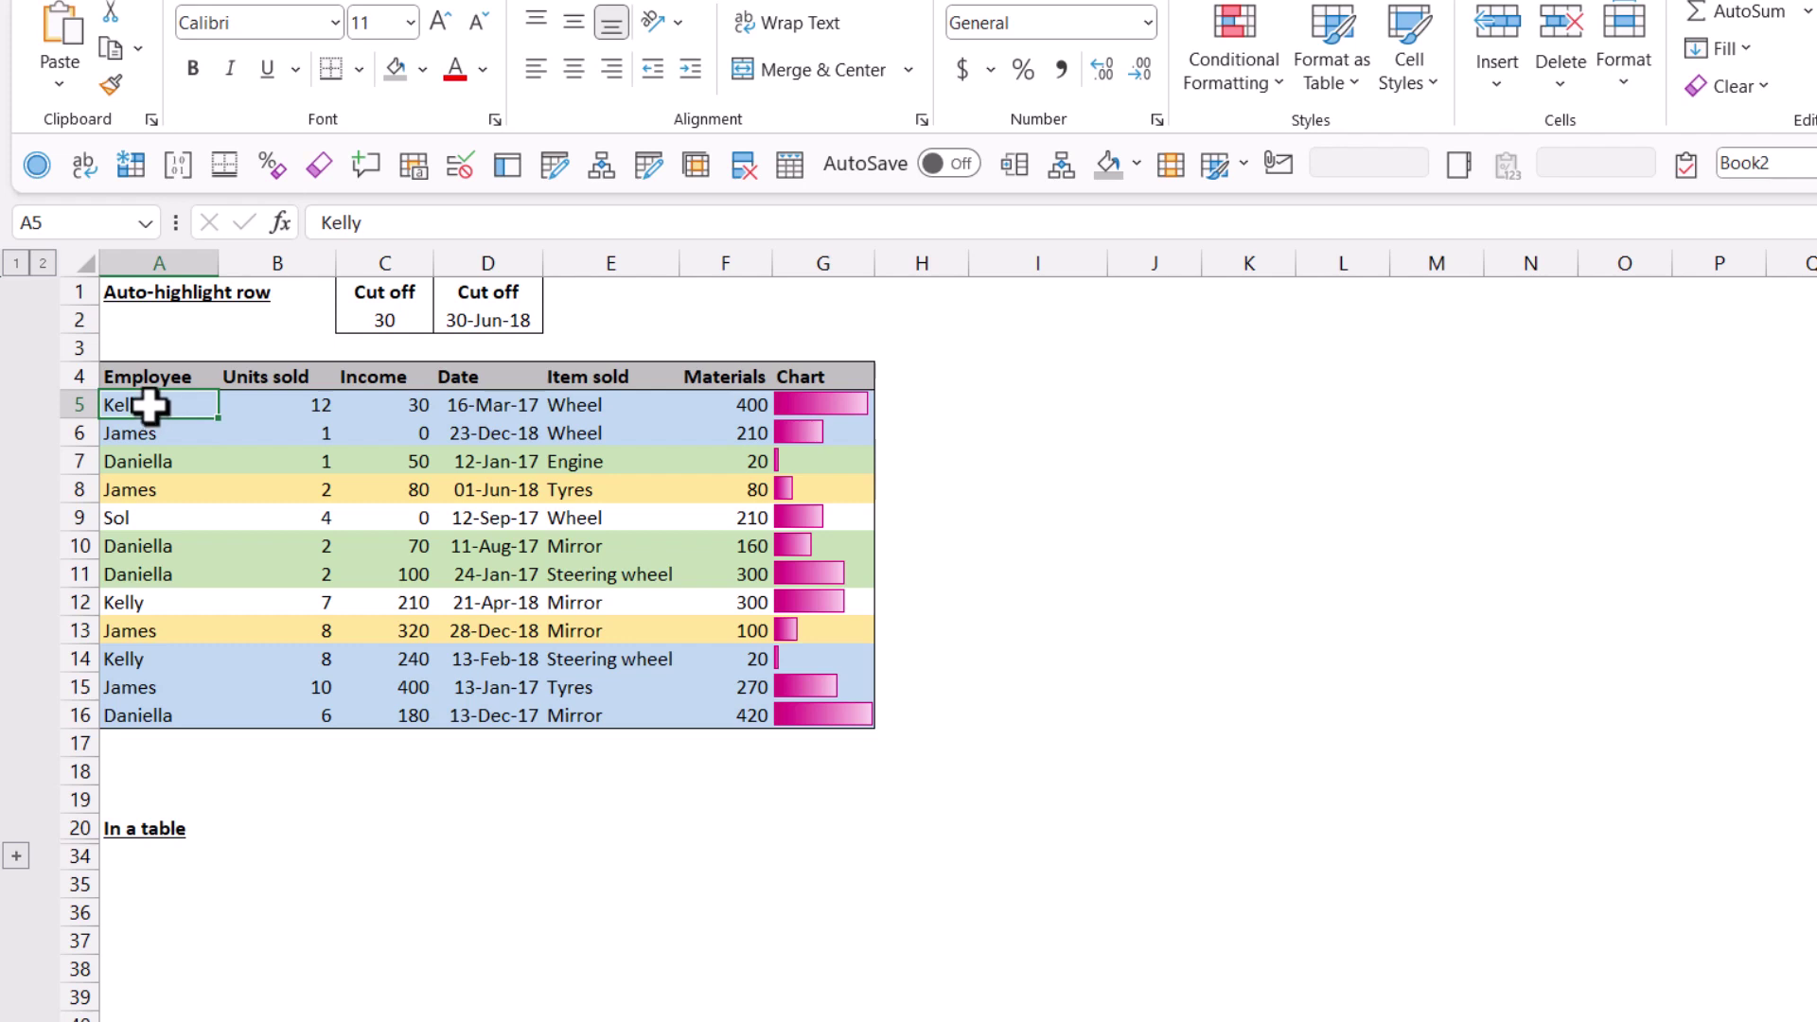
{"action": "left_click_drag", "start_coordinate": [151, 404], "coordinate": [844, 712]}
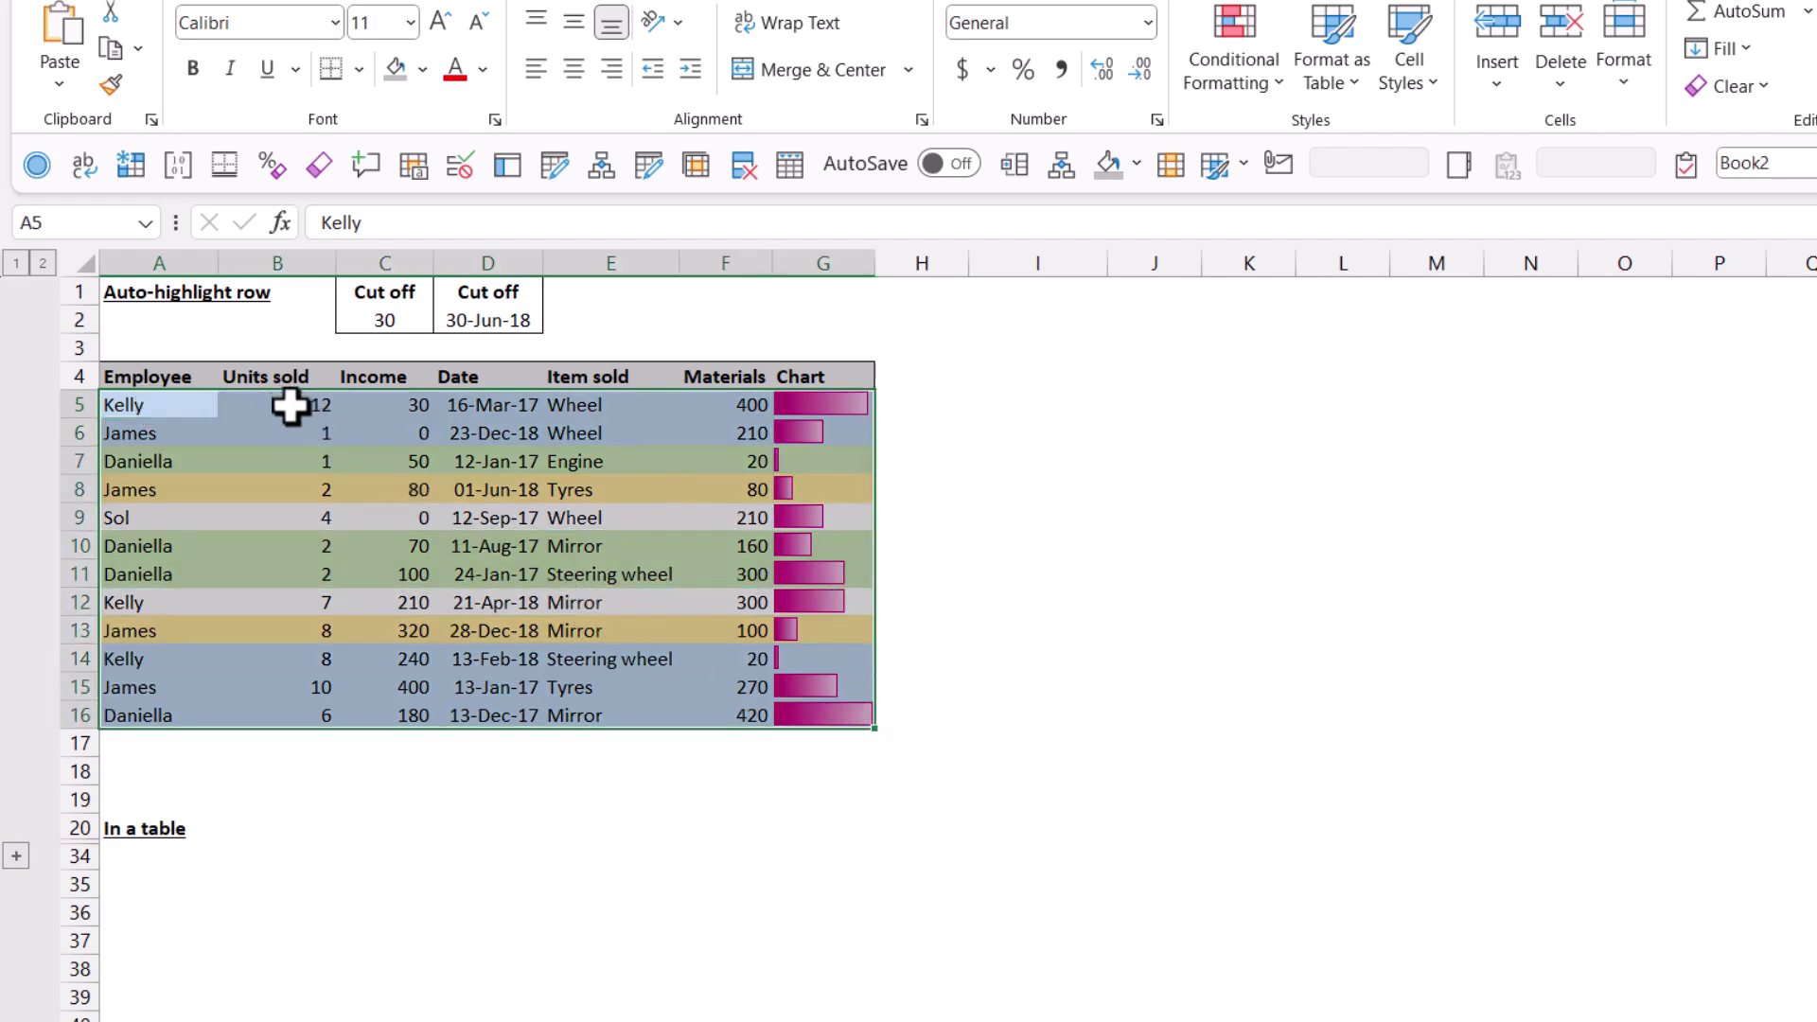
{"action": "left_click", "coordinate": [391, 409]}
{"action": "key", "text": "ctrl+a"}
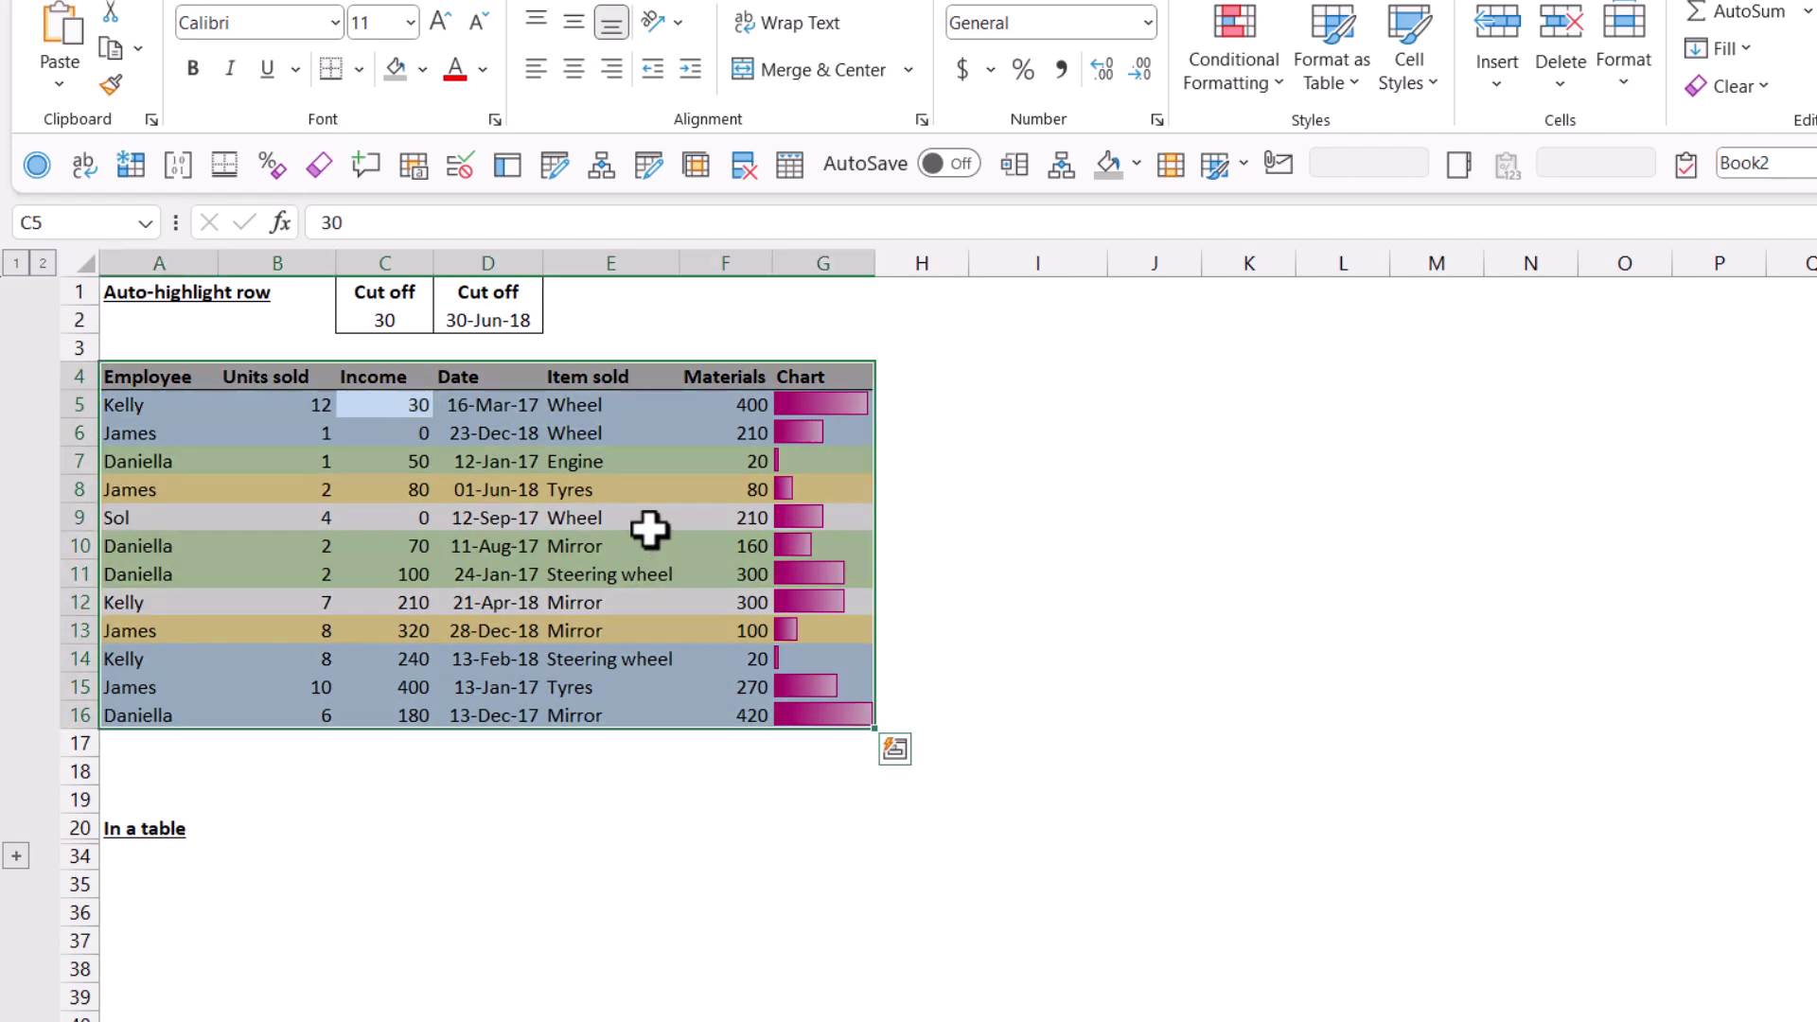
Step: Delete the blue =$B3>7 rule from the table's conditional formatting rules
{"action": "left_click", "coordinate": [397, 430]}
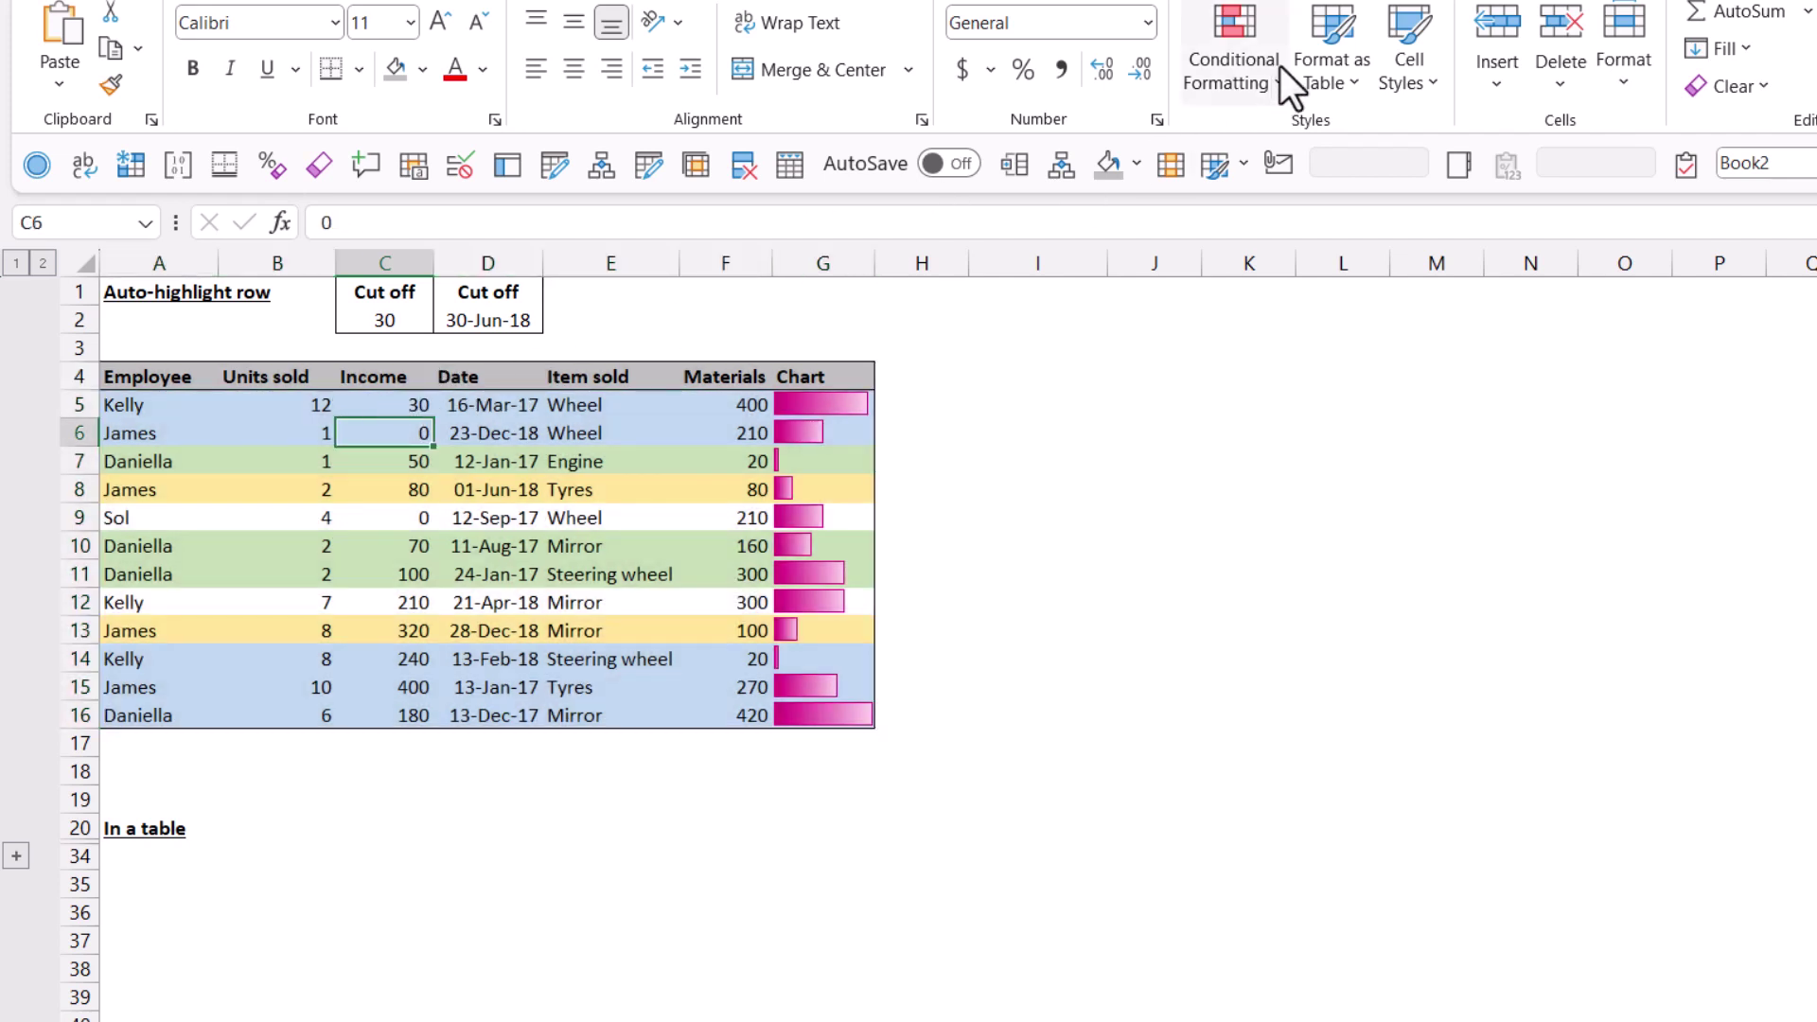
{"action": "left_click", "coordinate": [1254, 90]}
{"action": "left_click", "coordinate": [1240, 568]}
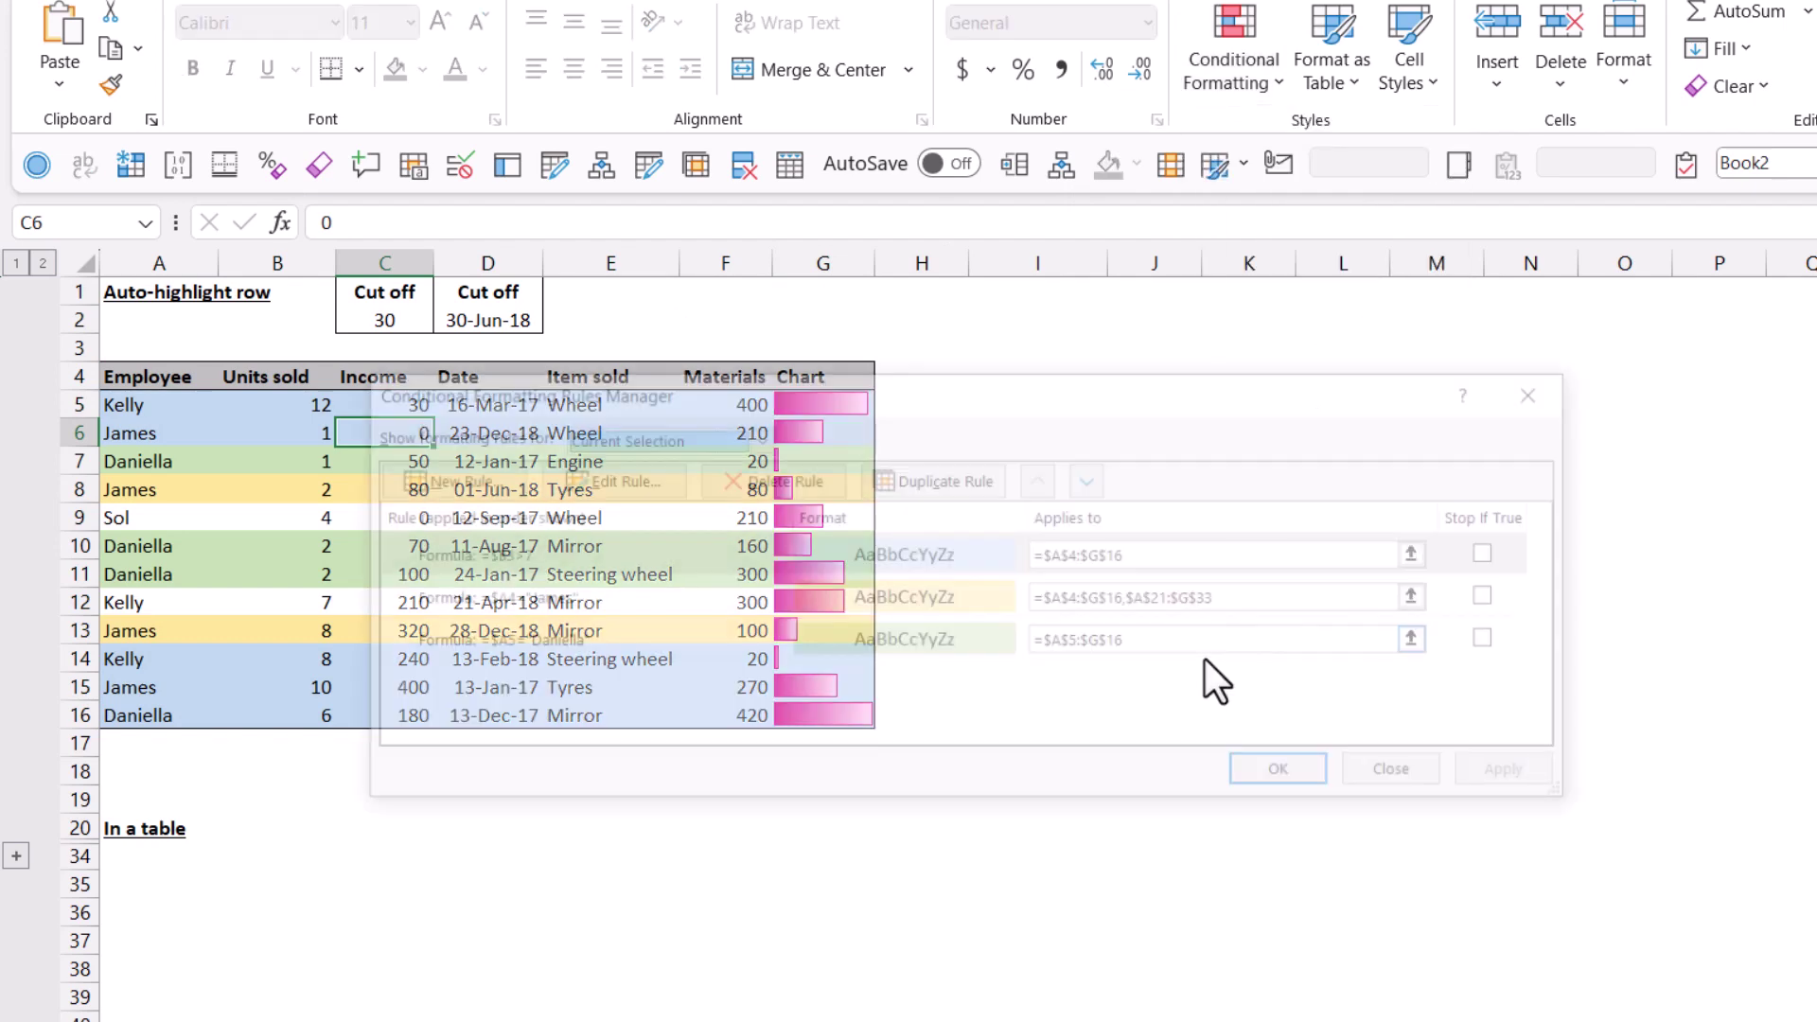
{"action": "left_click", "coordinate": [806, 484]}
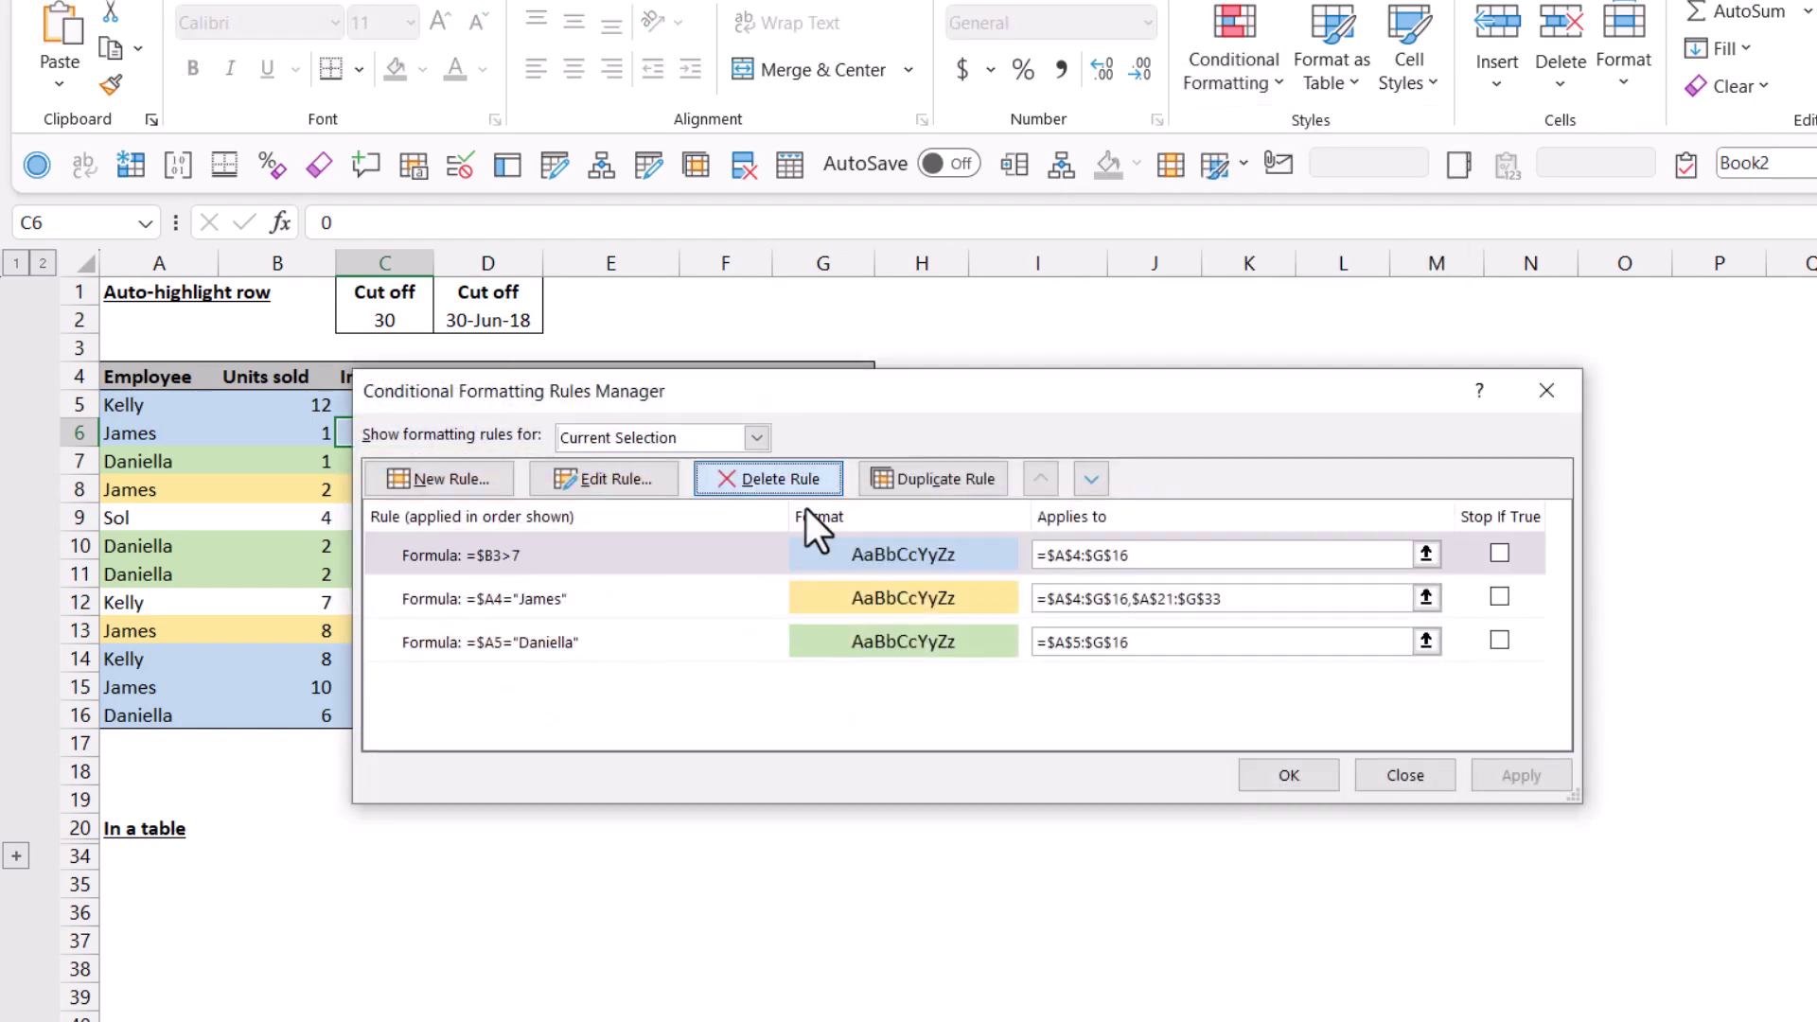
{"action": "left_click", "coordinate": [1314, 776]}
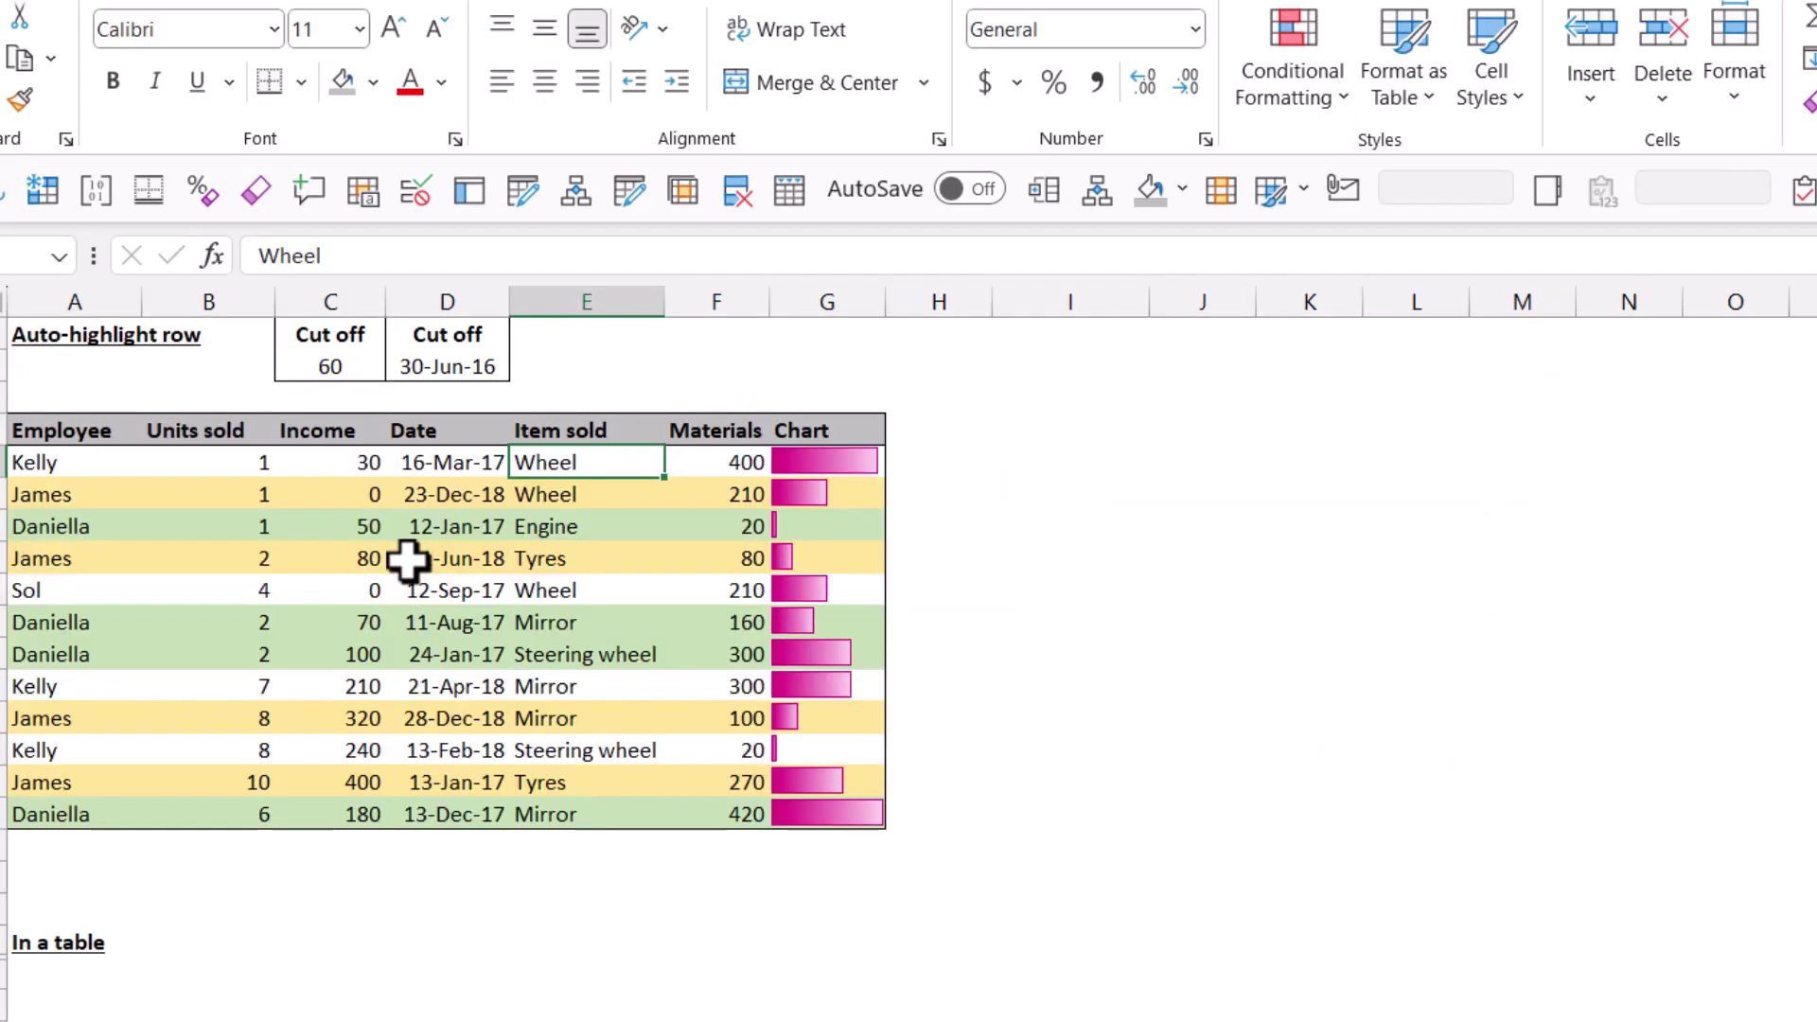
Step: Check the first data row's Income and Units sold cells, C5 and B5
{"action": "left_click", "coordinate": [353, 459]}
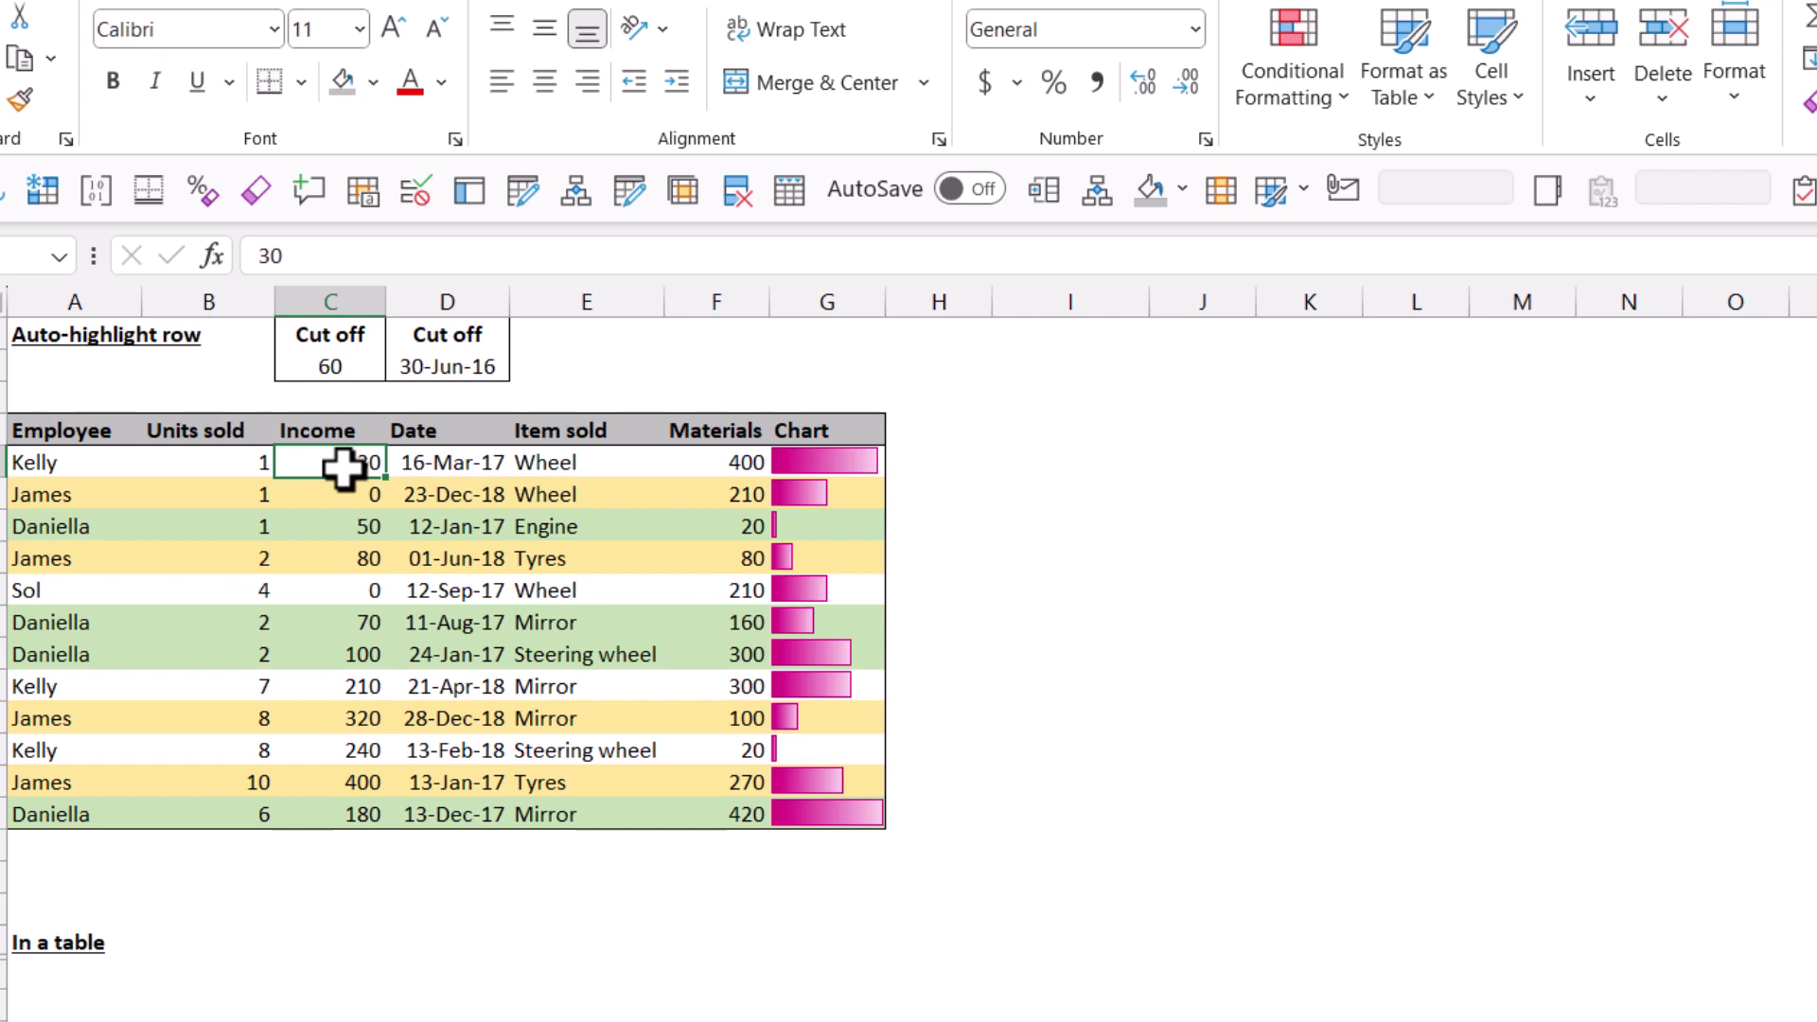
{"action": "left_click", "coordinate": [226, 462]}
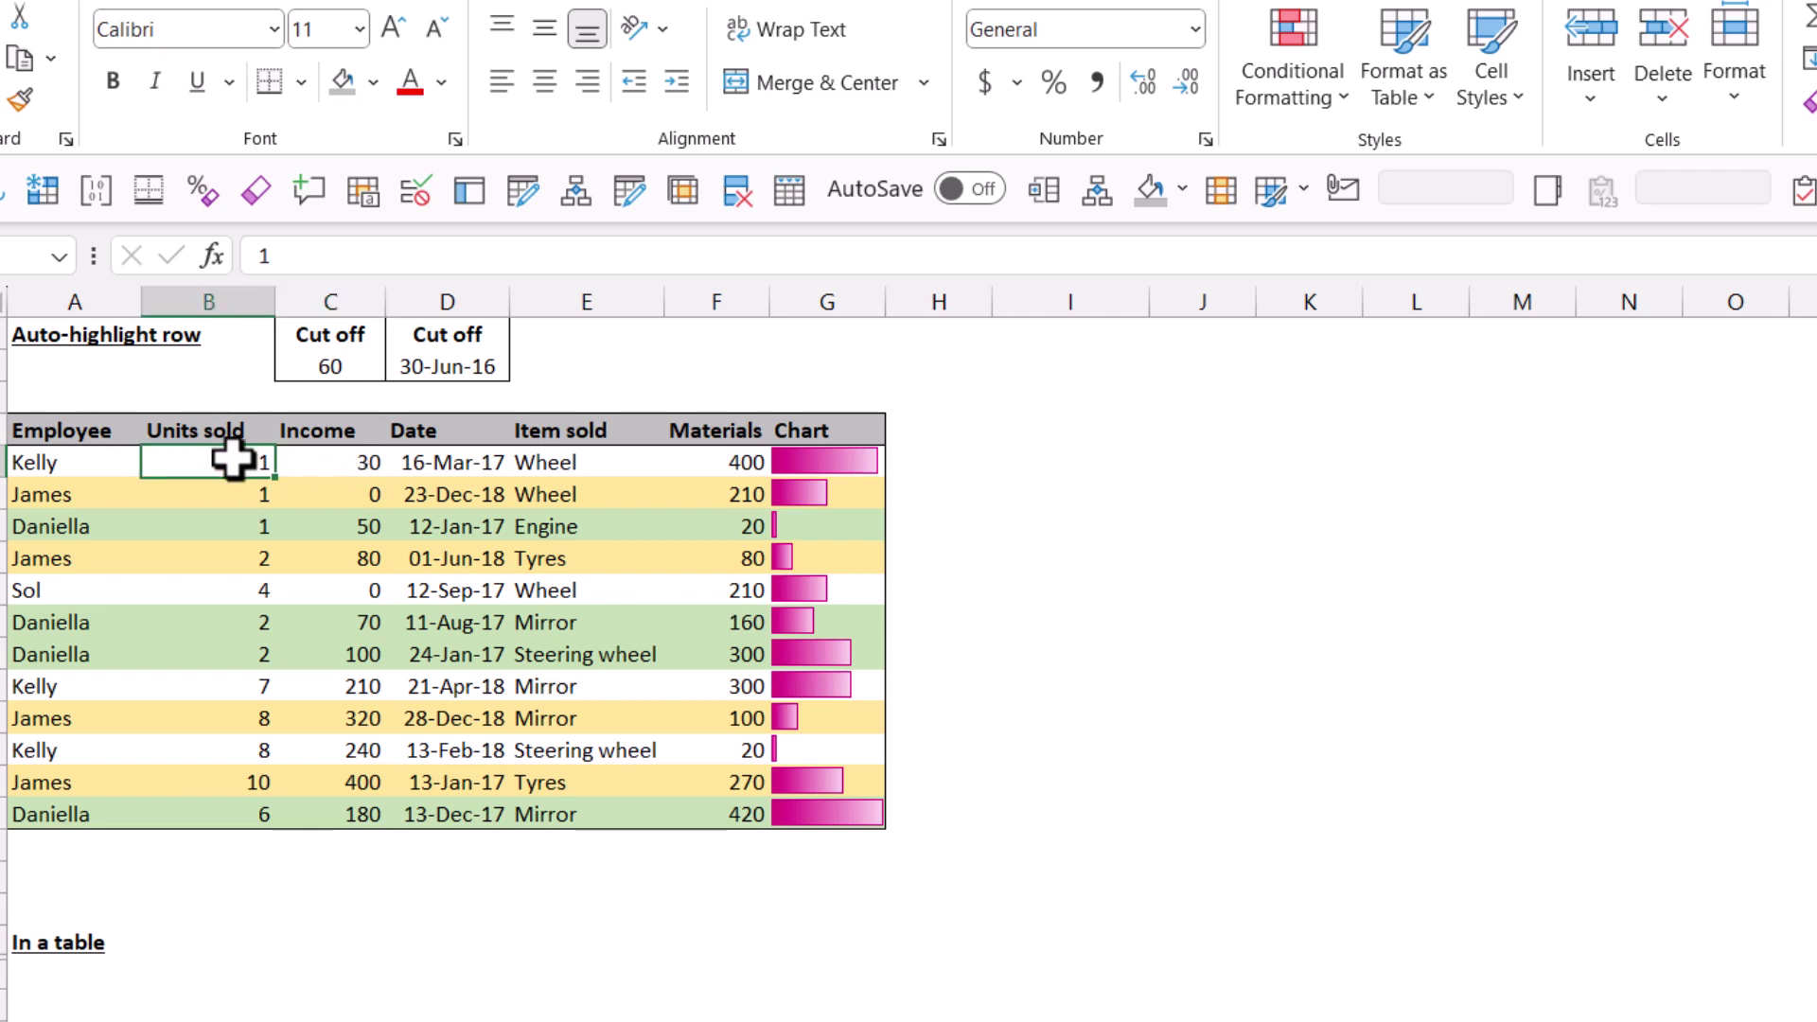
Step: Start a formula-based conditional formatting rule for the whole table including its header, with the formula =$B5>7
{"action": "key", "text": "ctrl+a"}
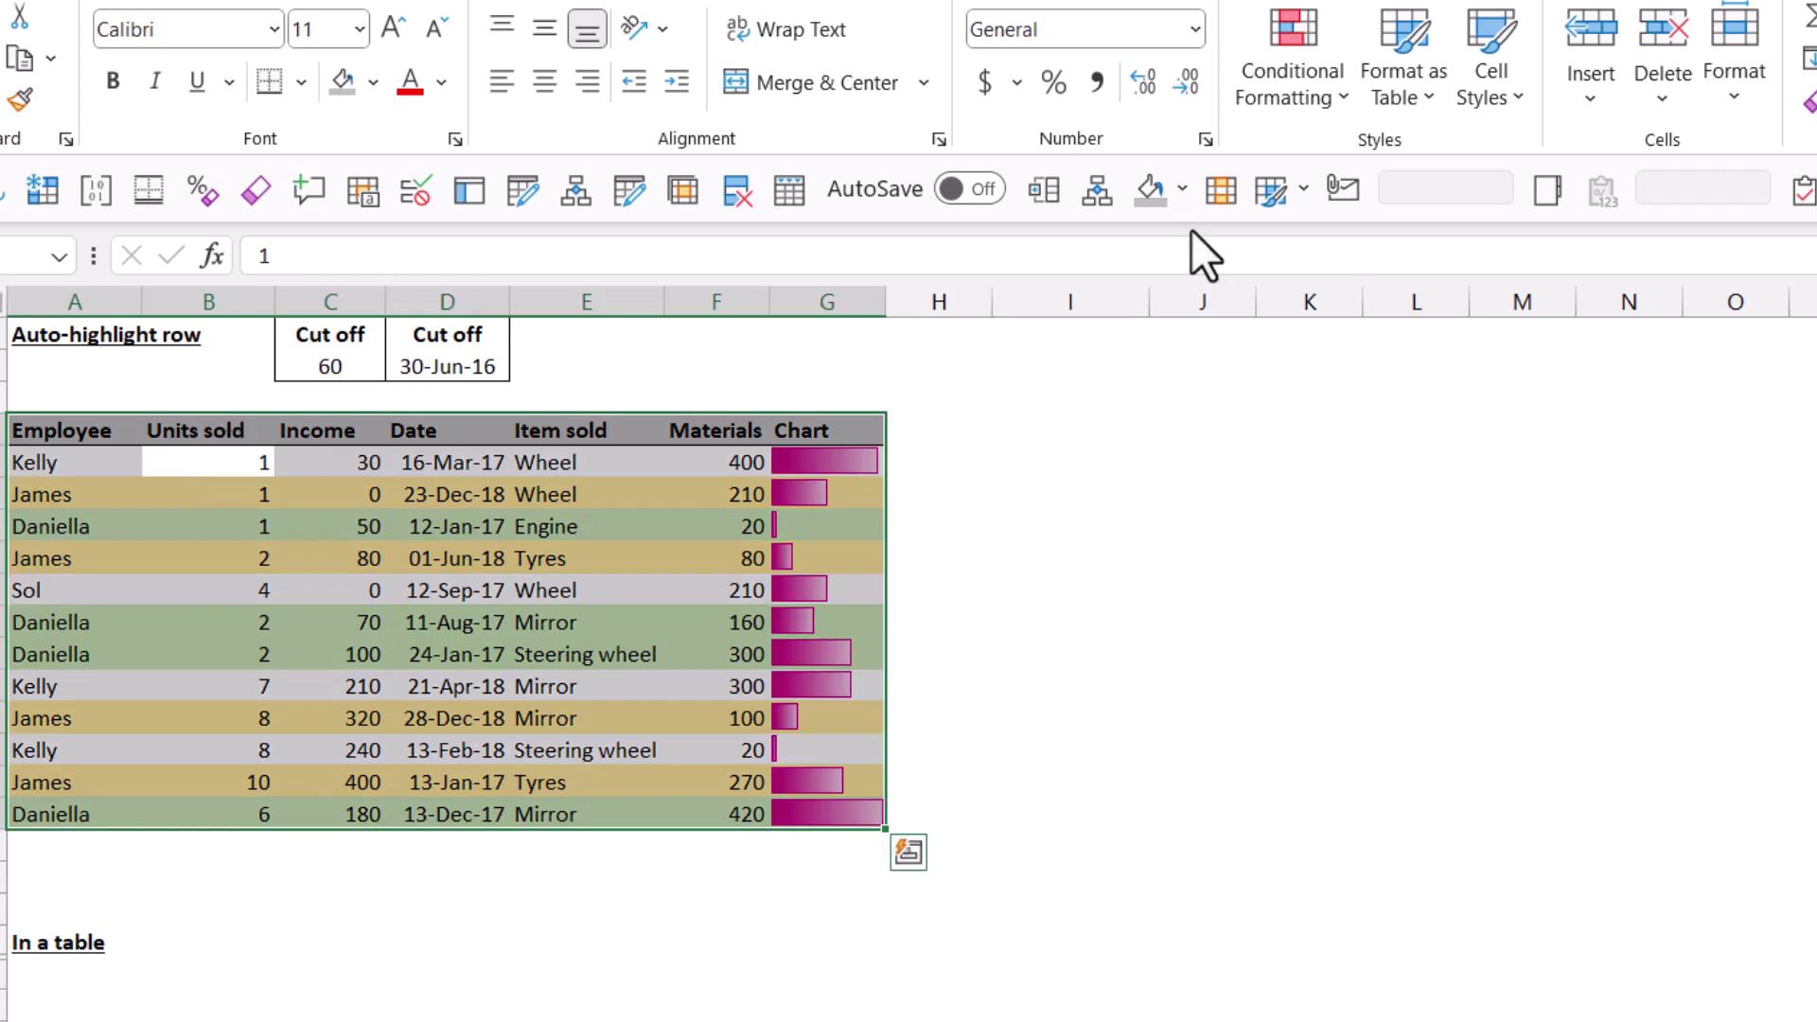
{"action": "left_click", "coordinate": [1285, 83]}
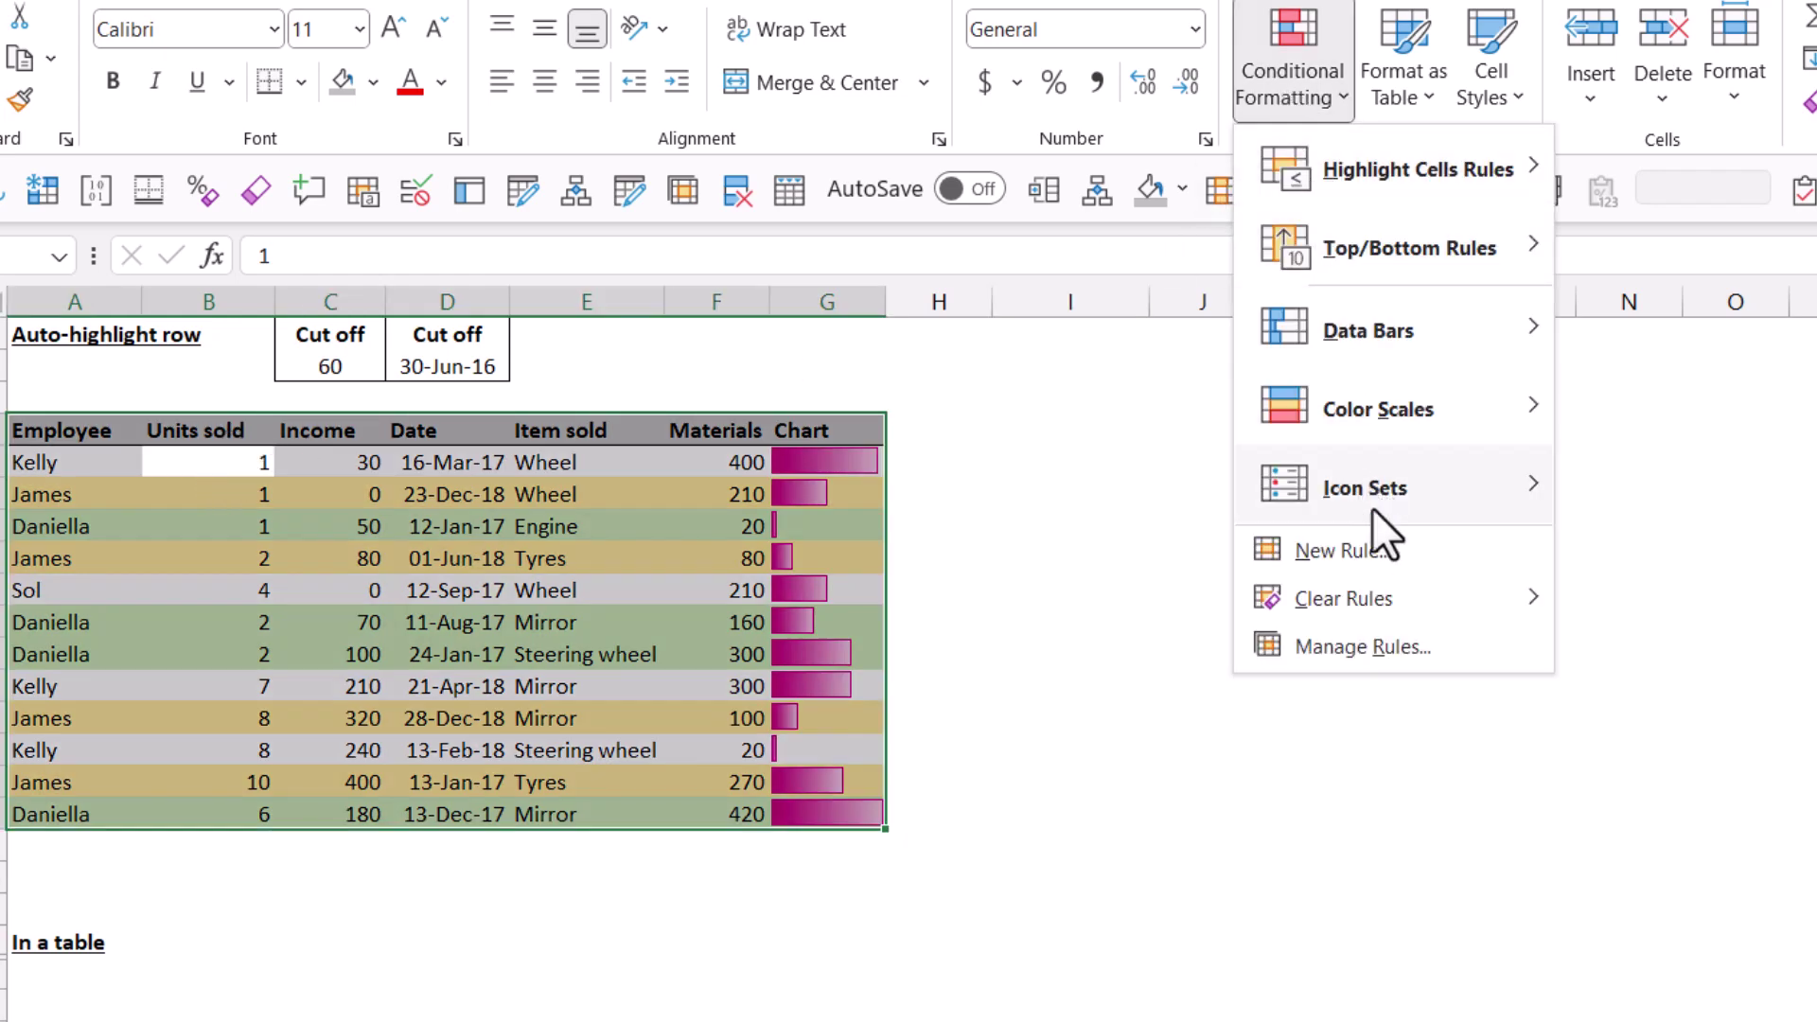
{"action": "left_click", "coordinate": [1376, 548]}
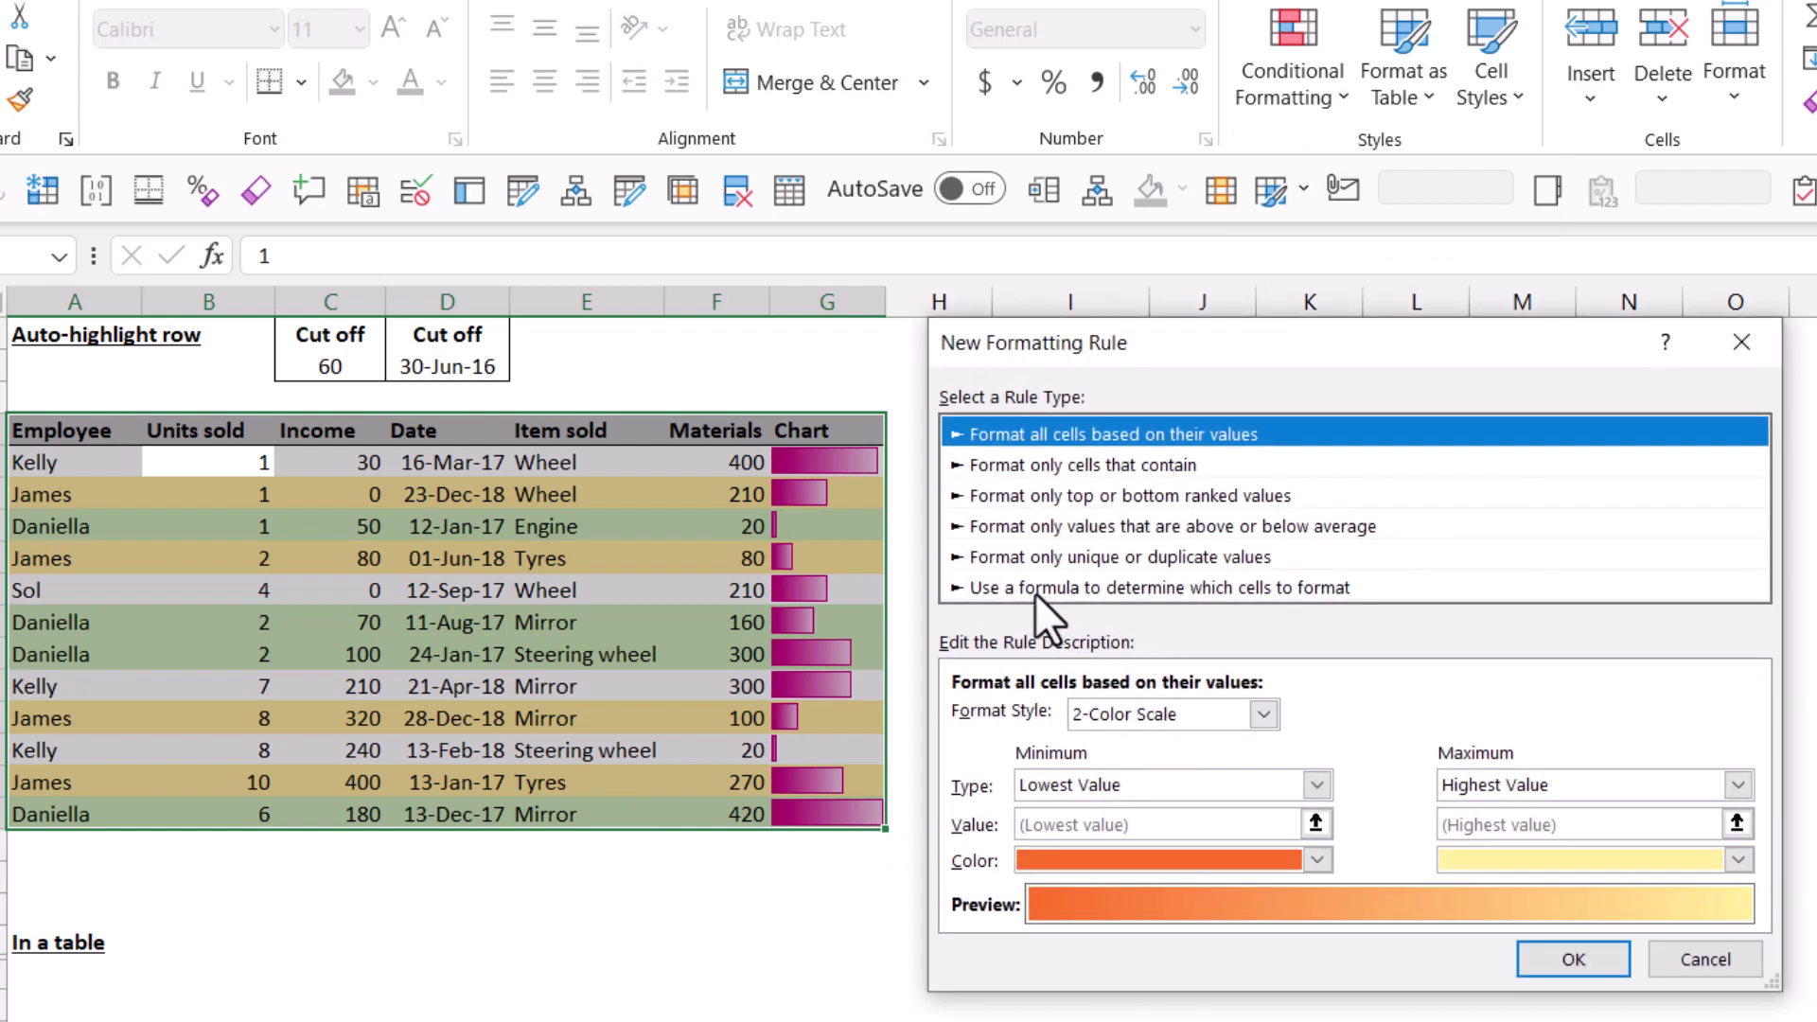
{"action": "left_click", "coordinate": [1035, 592]}
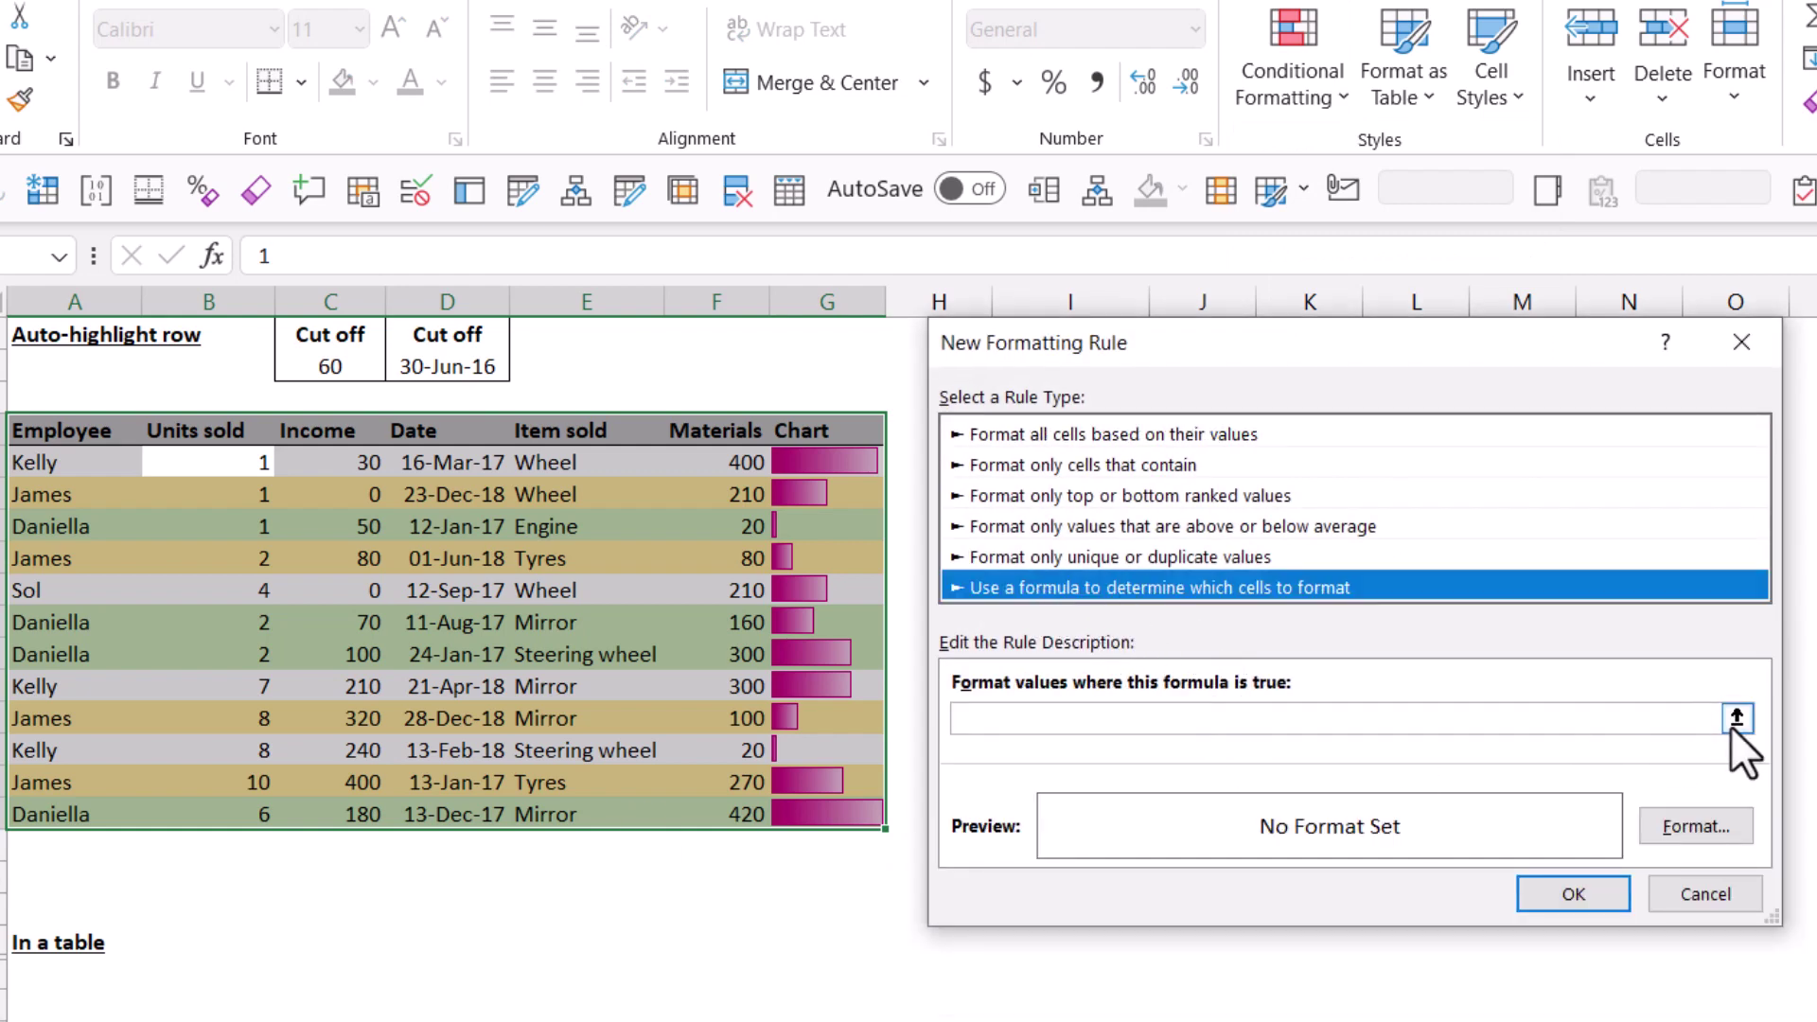
{"action": "left_click", "coordinate": [1409, 719]}
{"action": "type", "text": "="}
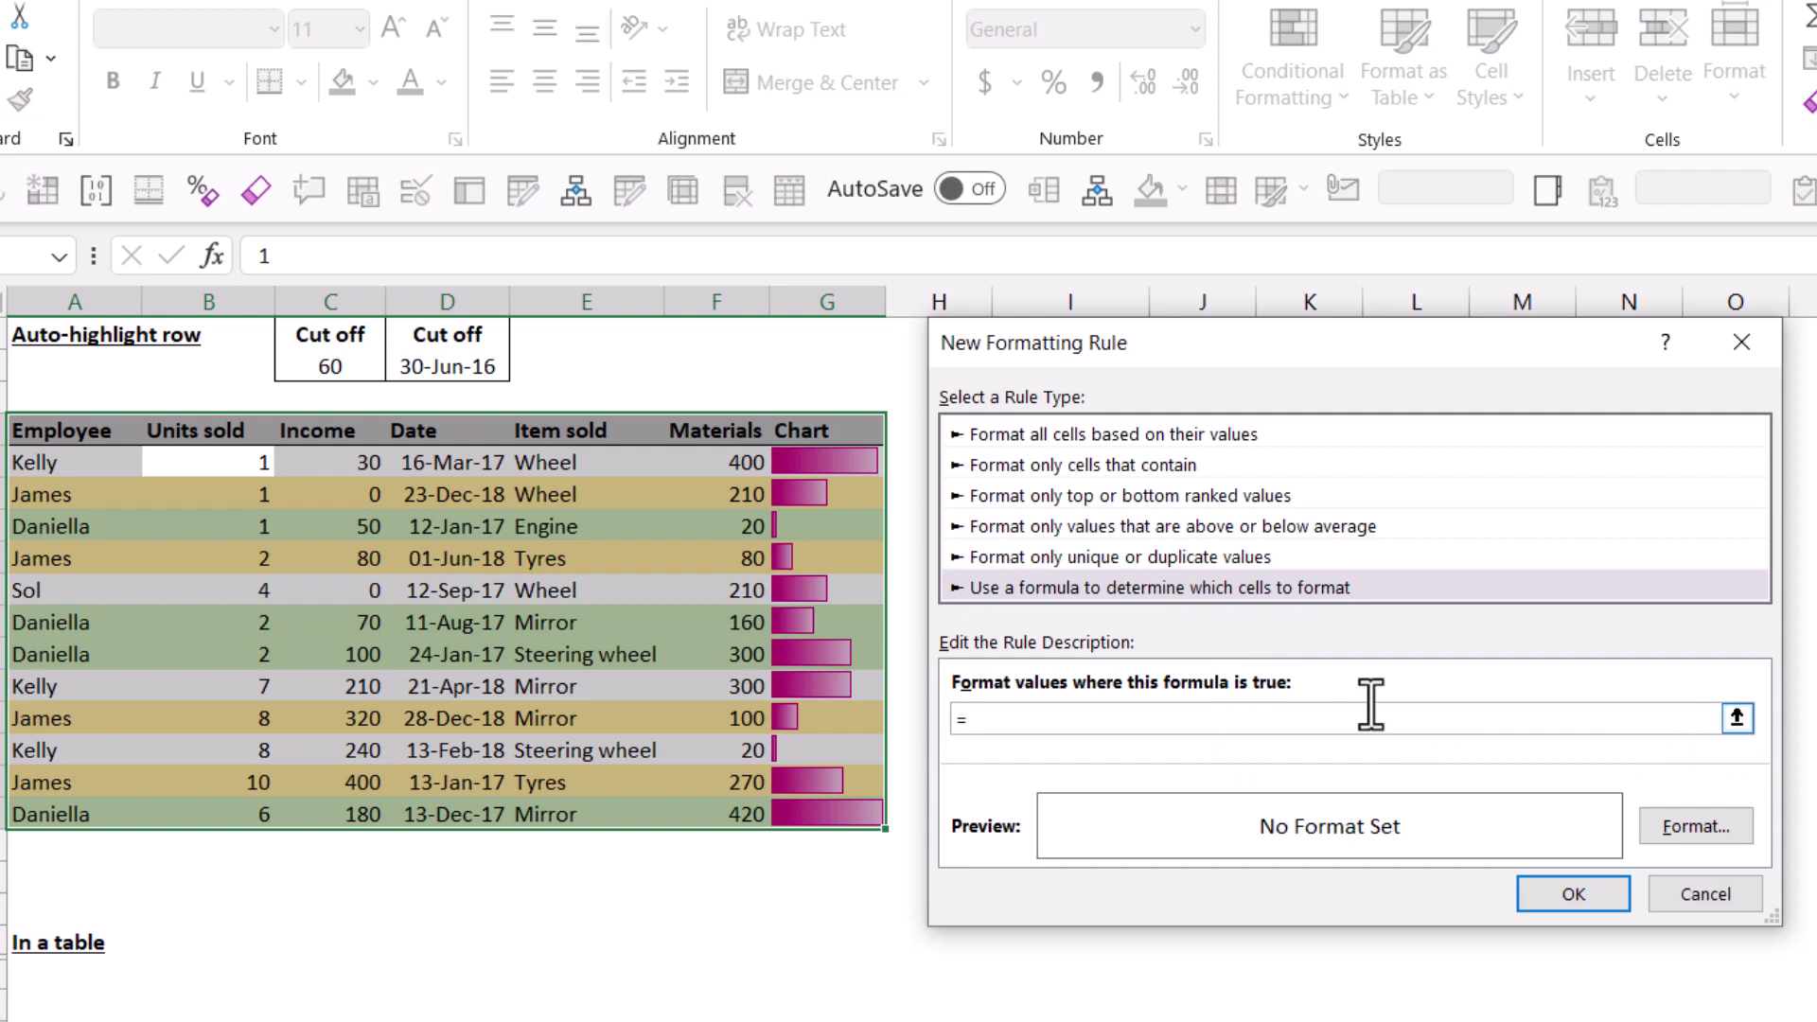
{"action": "left_click", "coordinate": [222, 463]}
{"action": "type", "text": ">"}
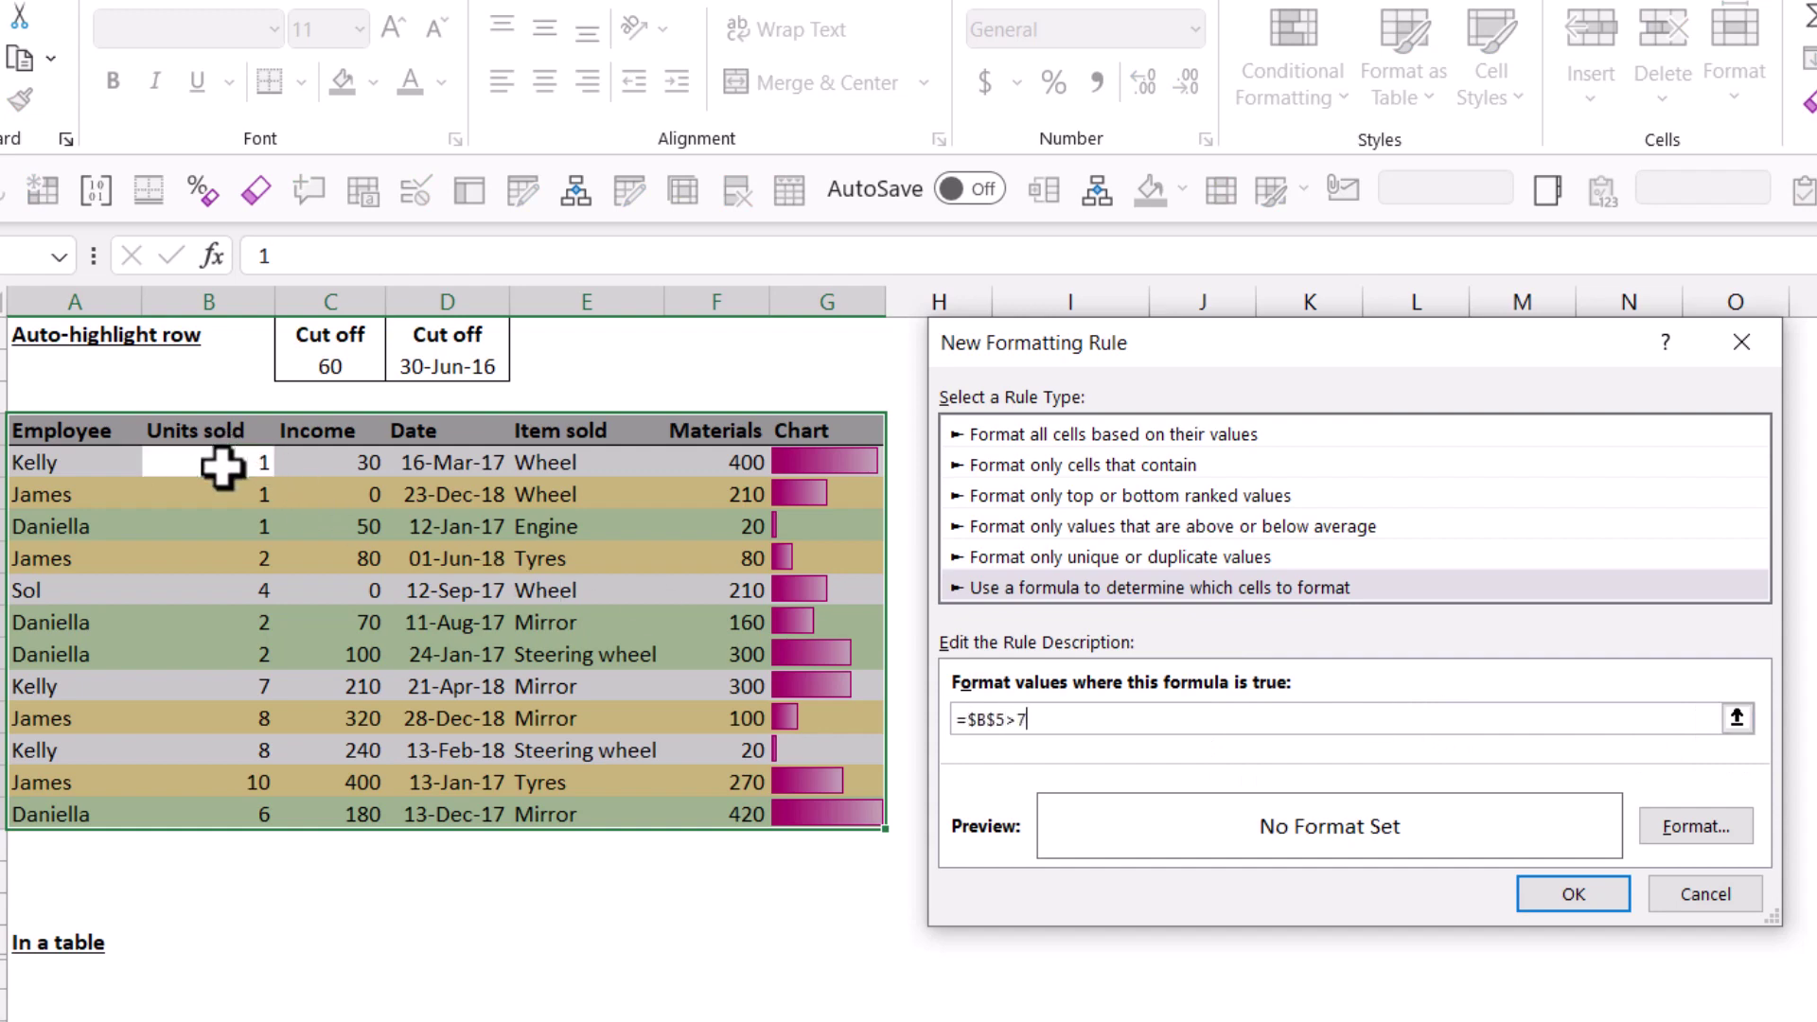
{"action": "type", "text": "7"}
{"action": "left_click", "coordinate": [998, 719]}
{"action": "key", "text": "BackSpace"}
Step: Give the =$B5>7 rule a light lavender fill and create it
{"action": "left_click", "coordinate": [1695, 826]}
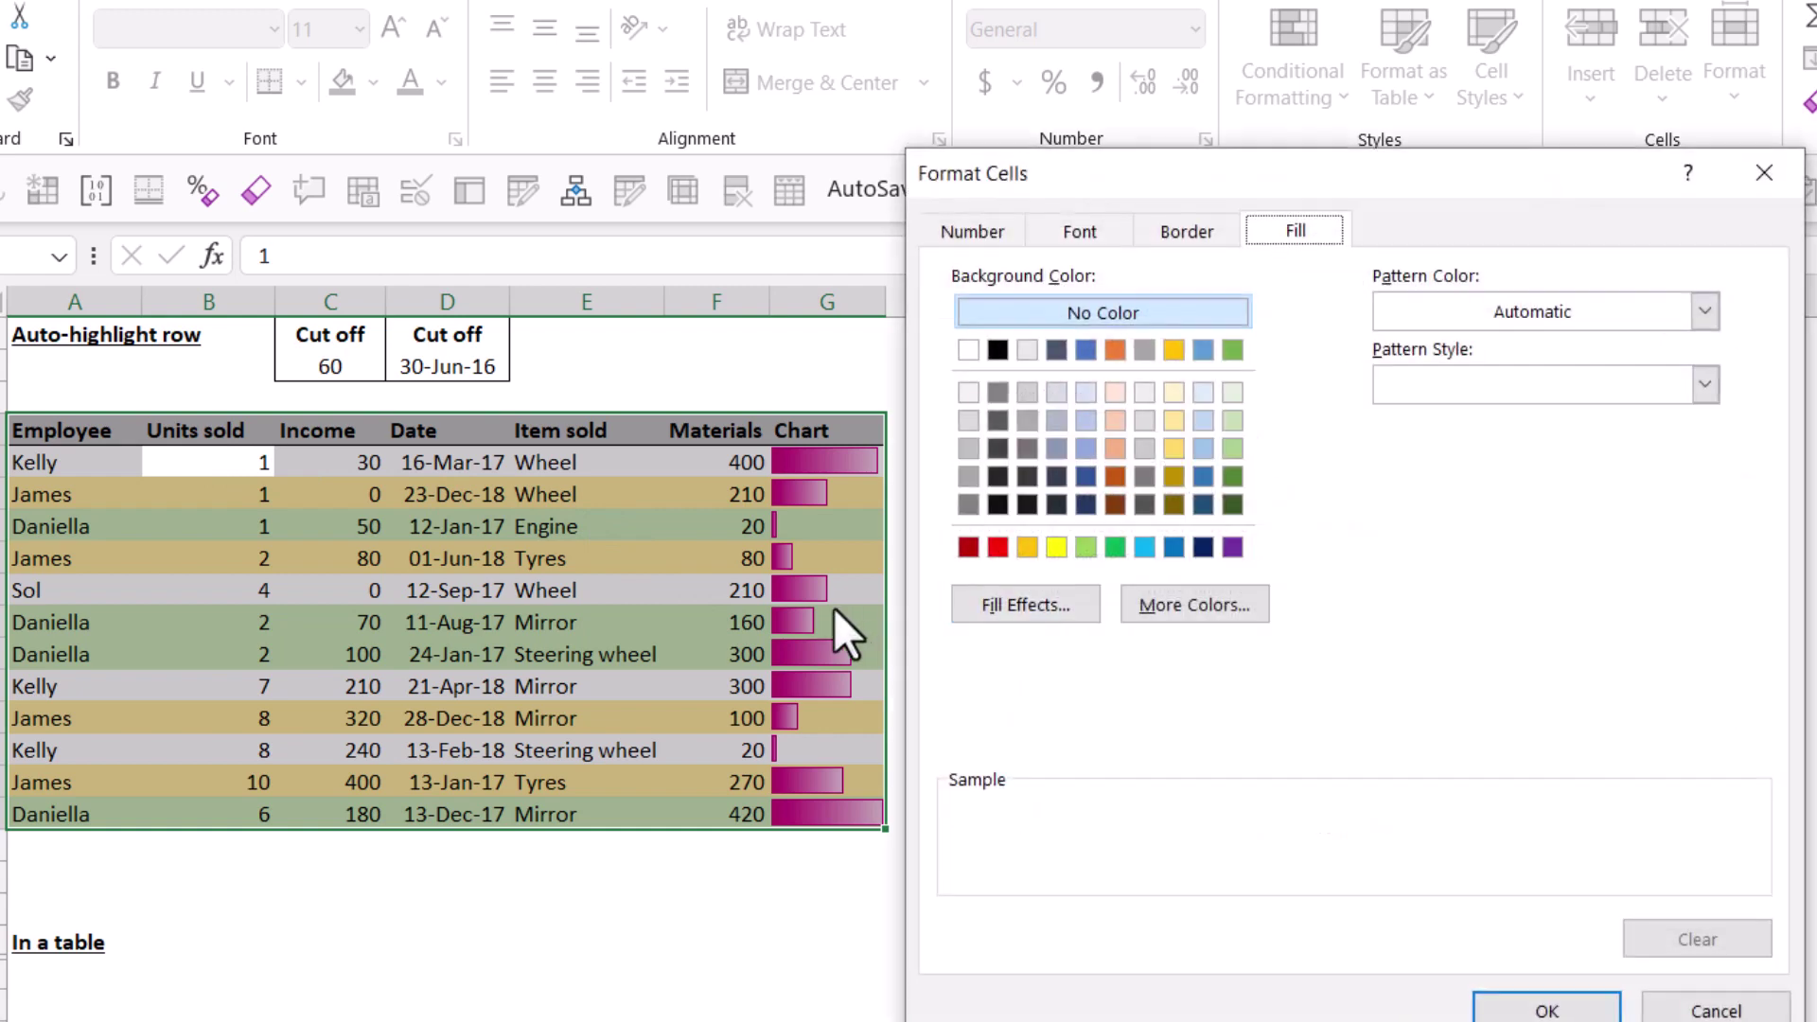
{"action": "left_click", "coordinate": [1087, 403]}
{"action": "left_click", "coordinate": [1546, 1008]}
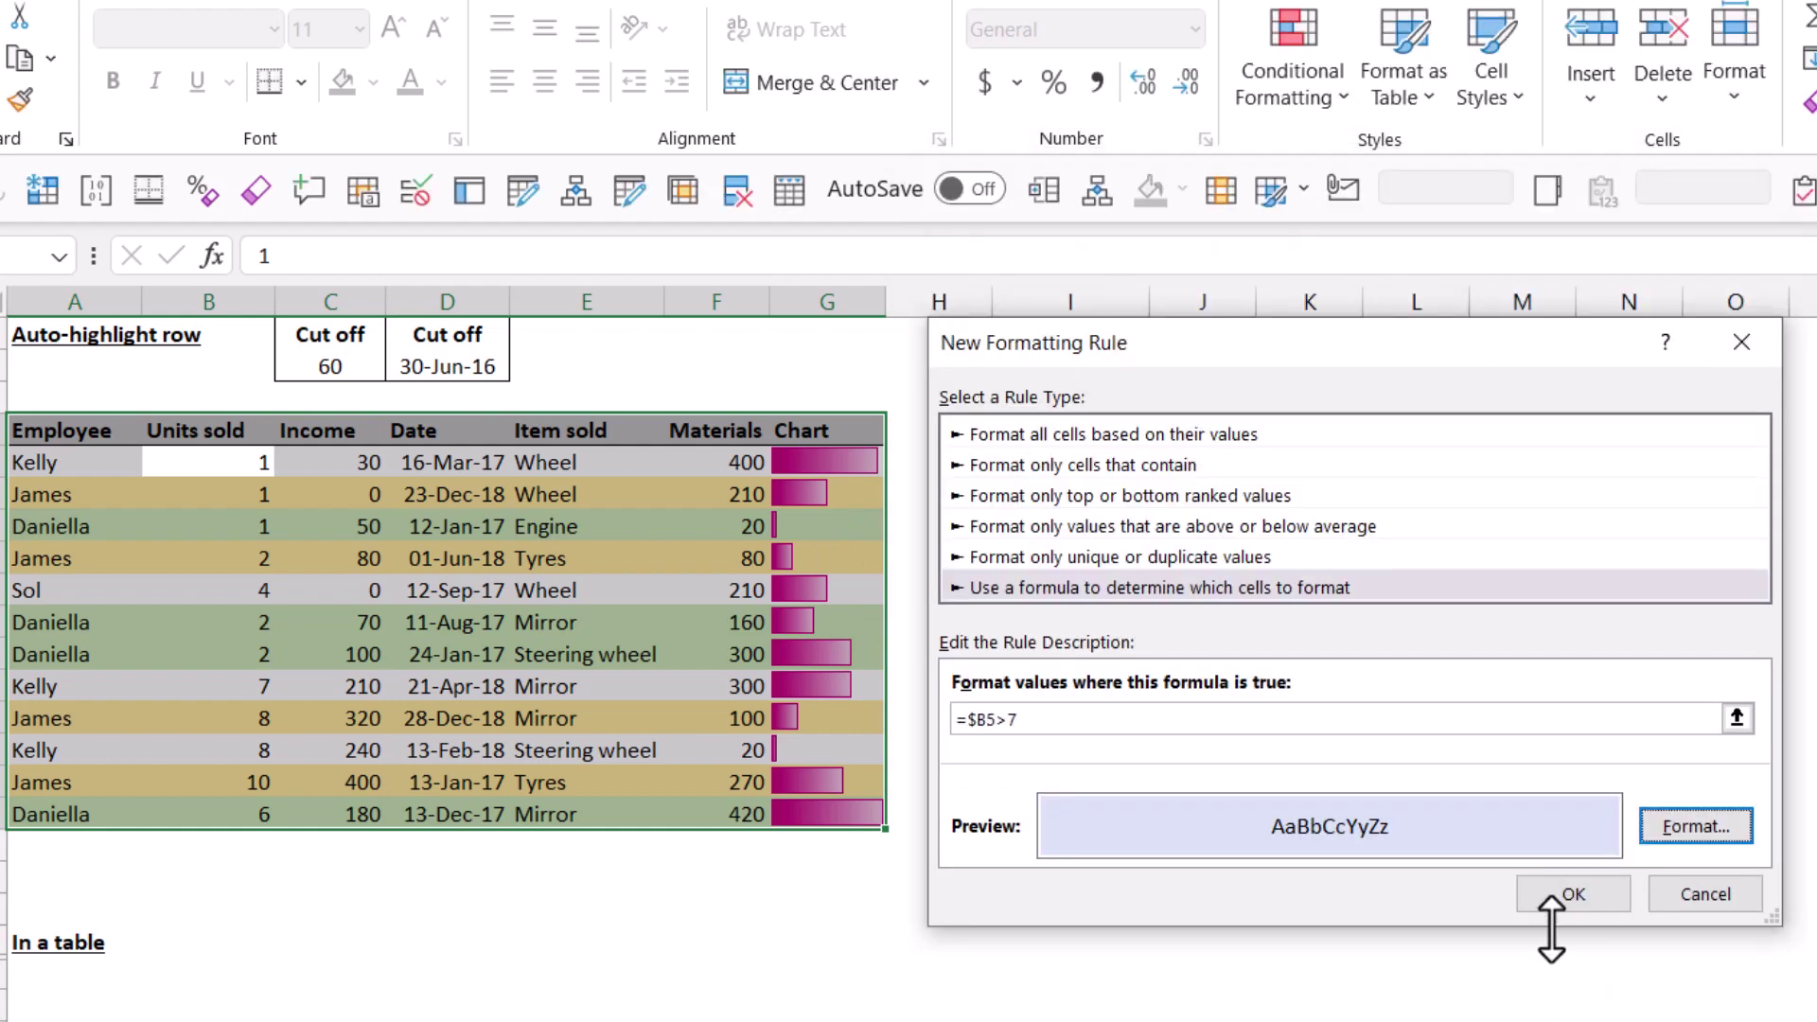
{"action": "left_click", "coordinate": [1566, 894]}
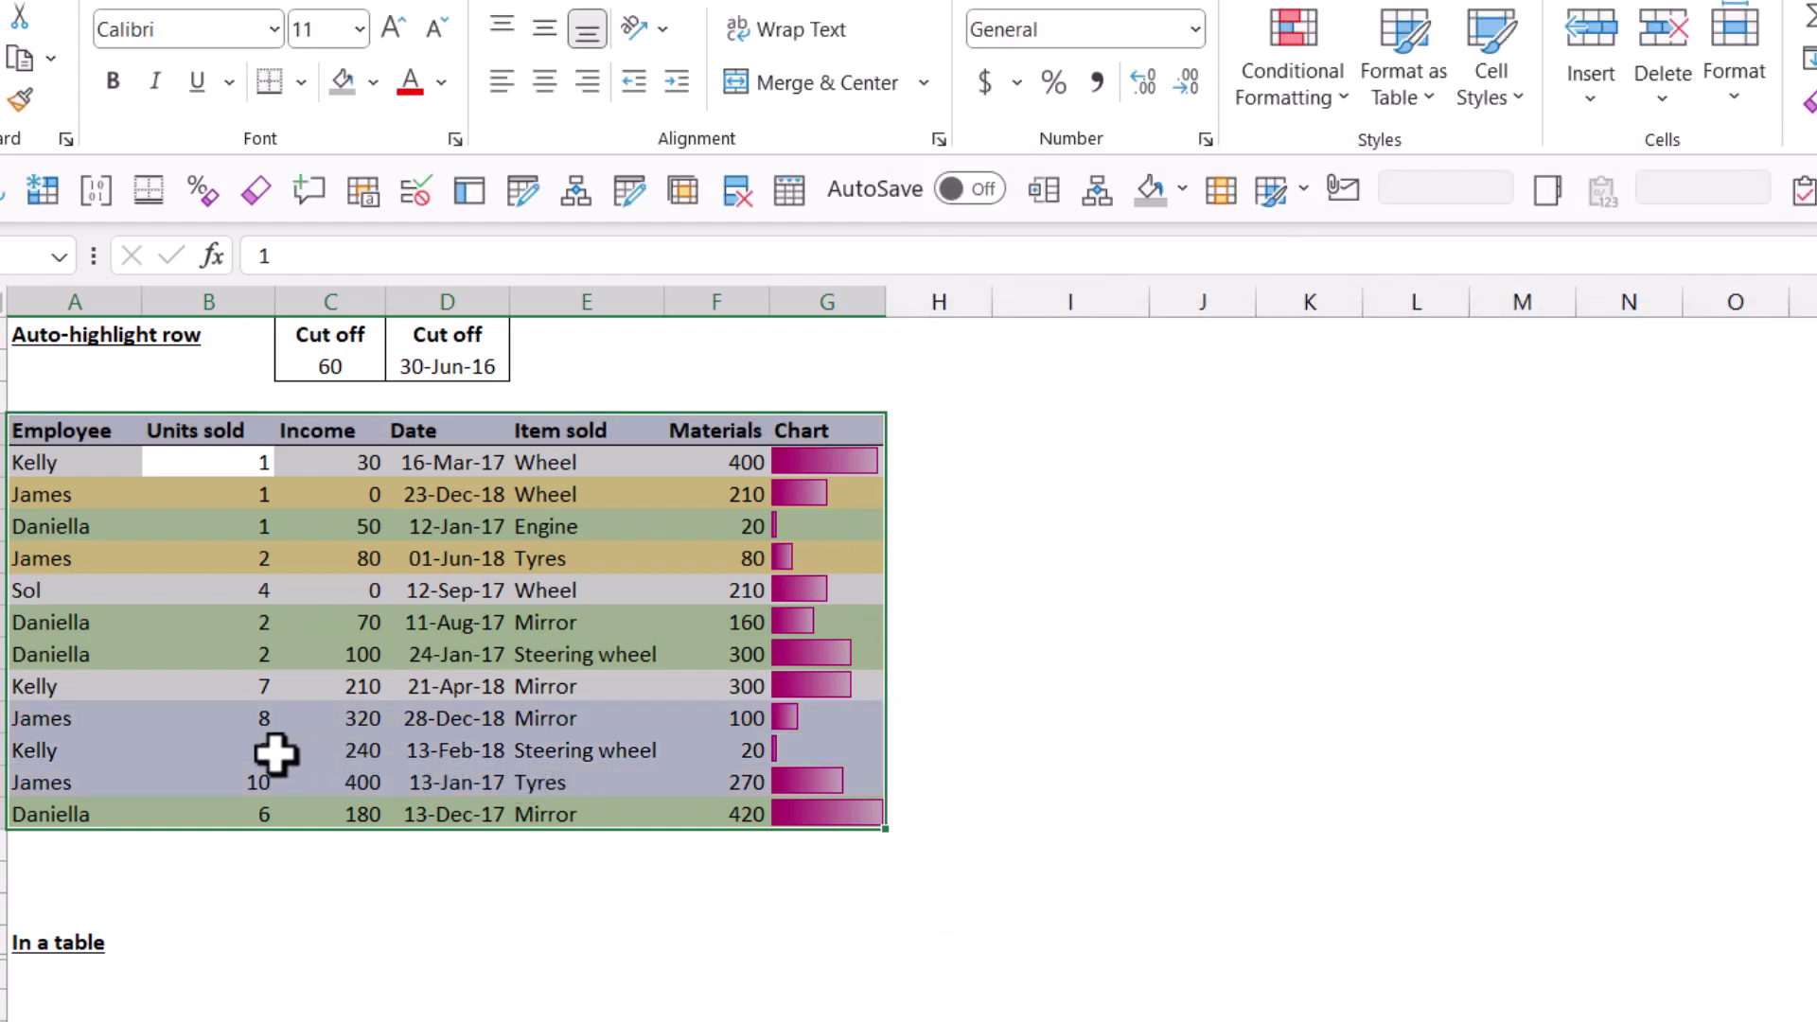
Step: Set Units sold in the first data row, cell B5, to 12
{"action": "key", "text": "Down"}
{"action": "key", "text": "Down"}
{"action": "key", "text": "Down"}
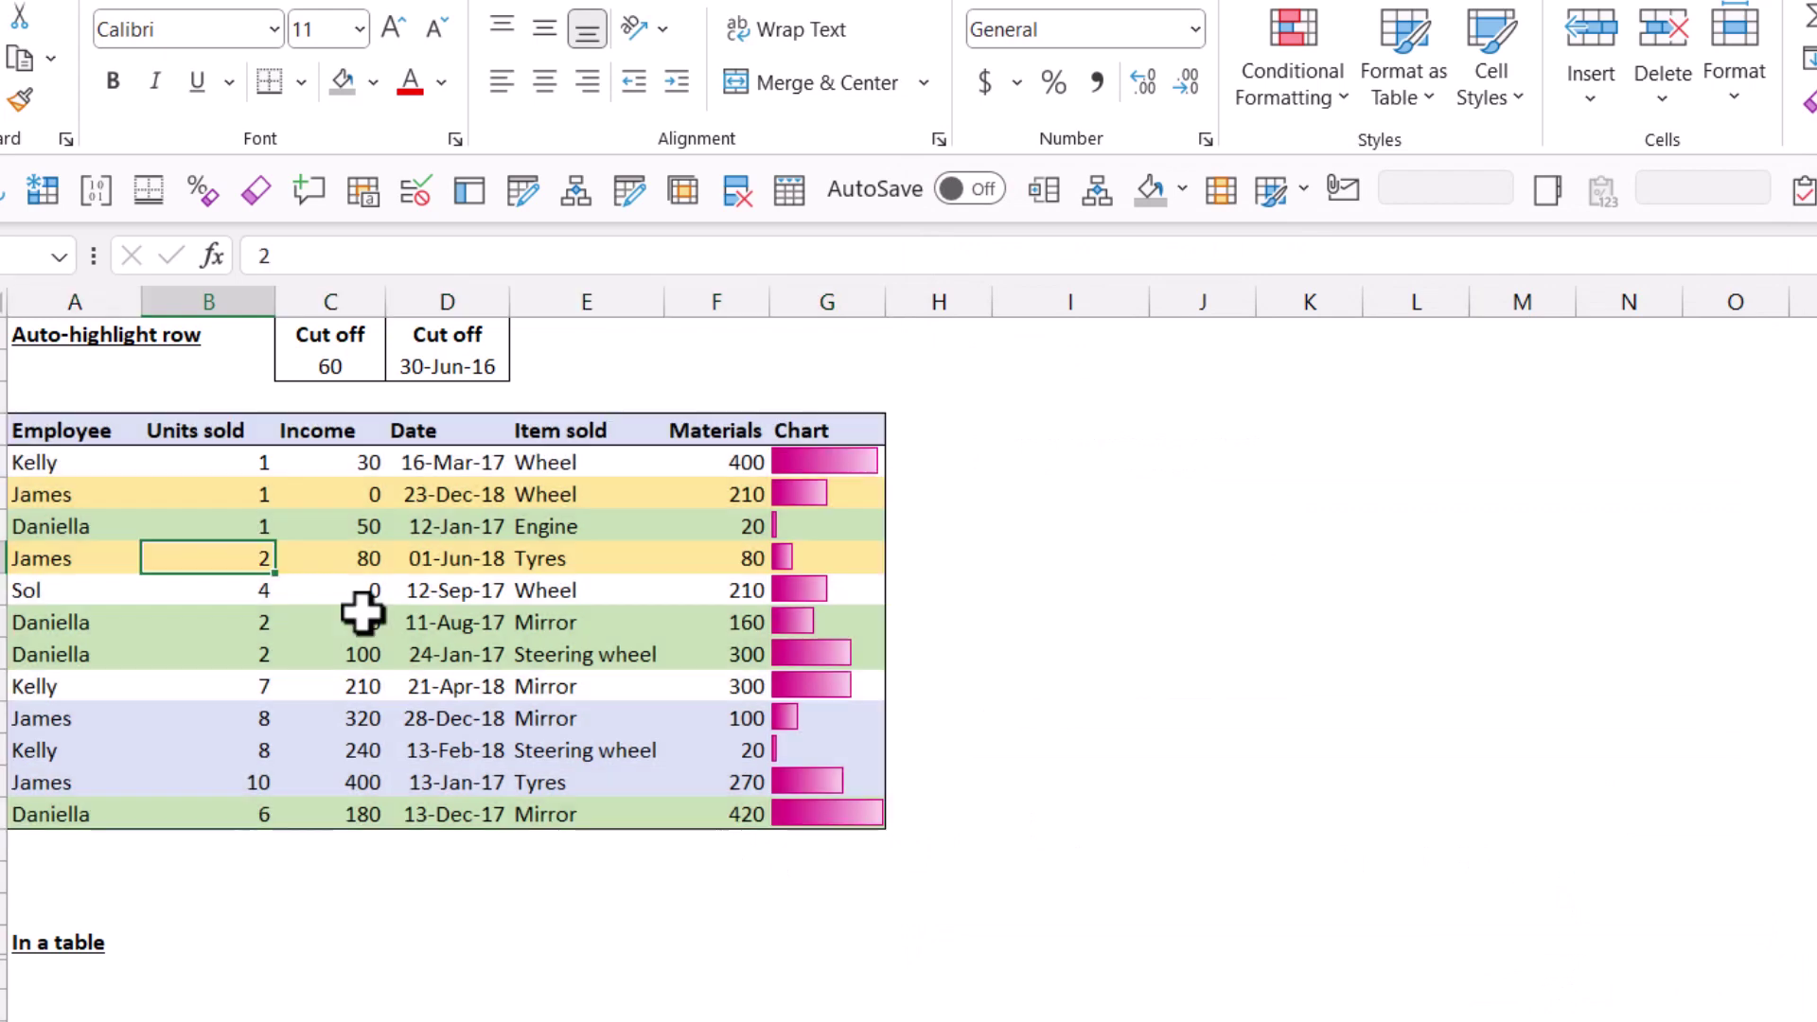
{"action": "left_click", "coordinate": [236, 462]}
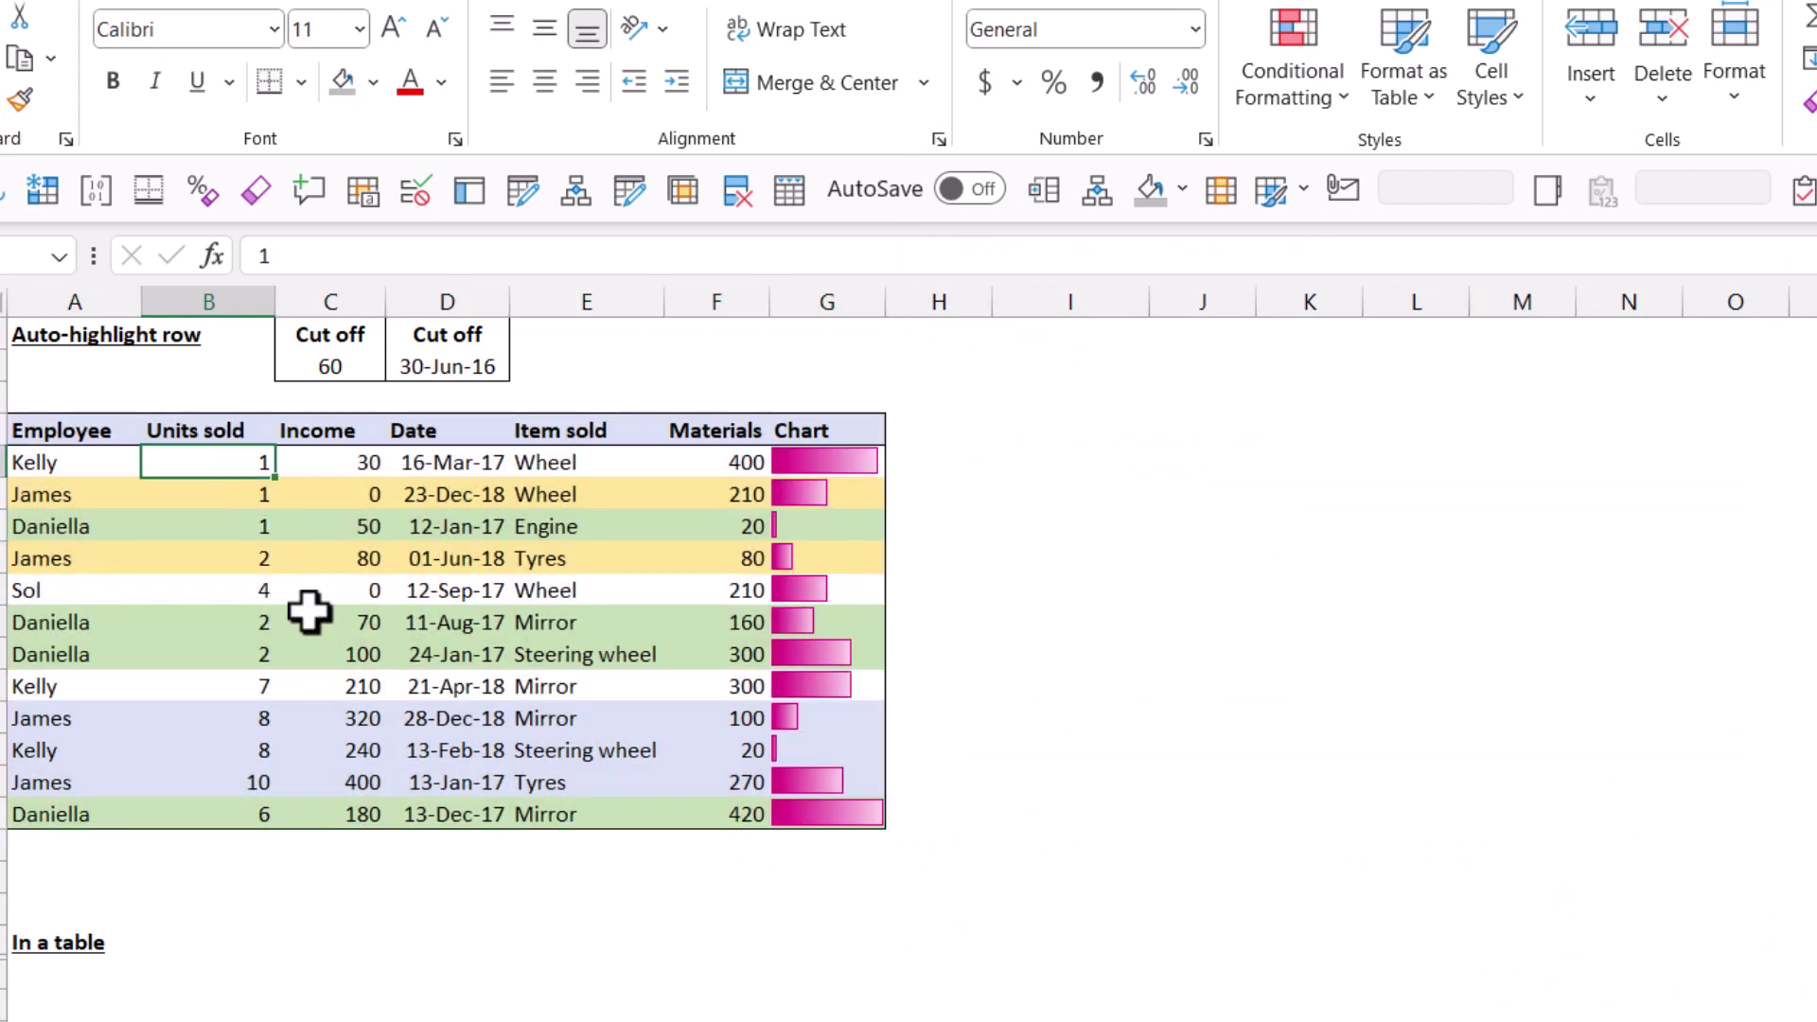
{"action": "type", "text": "12"}
{"action": "key", "text": "Return"}
{"action": "key", "text": "Up"}
Step: Try 12 as the Units sold in cell B7, and undo it
{"action": "key", "text": "Down"}
{"action": "key", "text": "Down"}
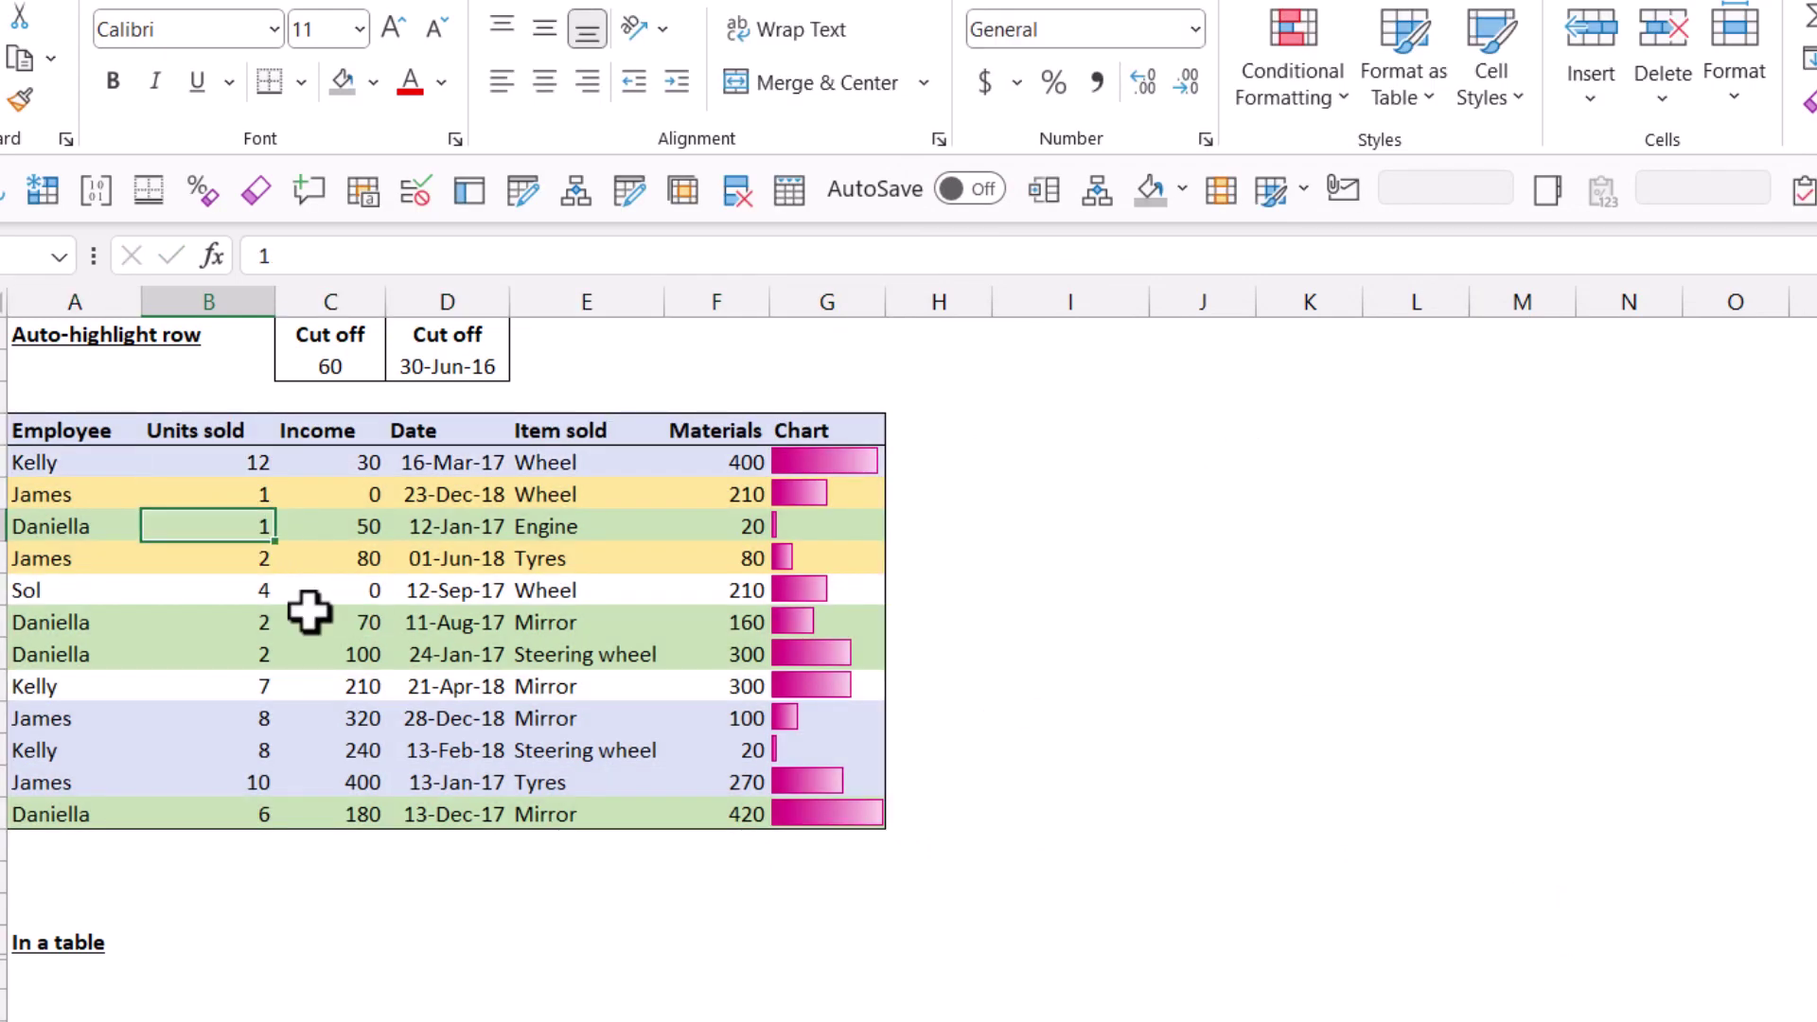
{"action": "type", "text": "12"}
{"action": "key", "text": "Return"}
{"action": "key", "text": "Up"}
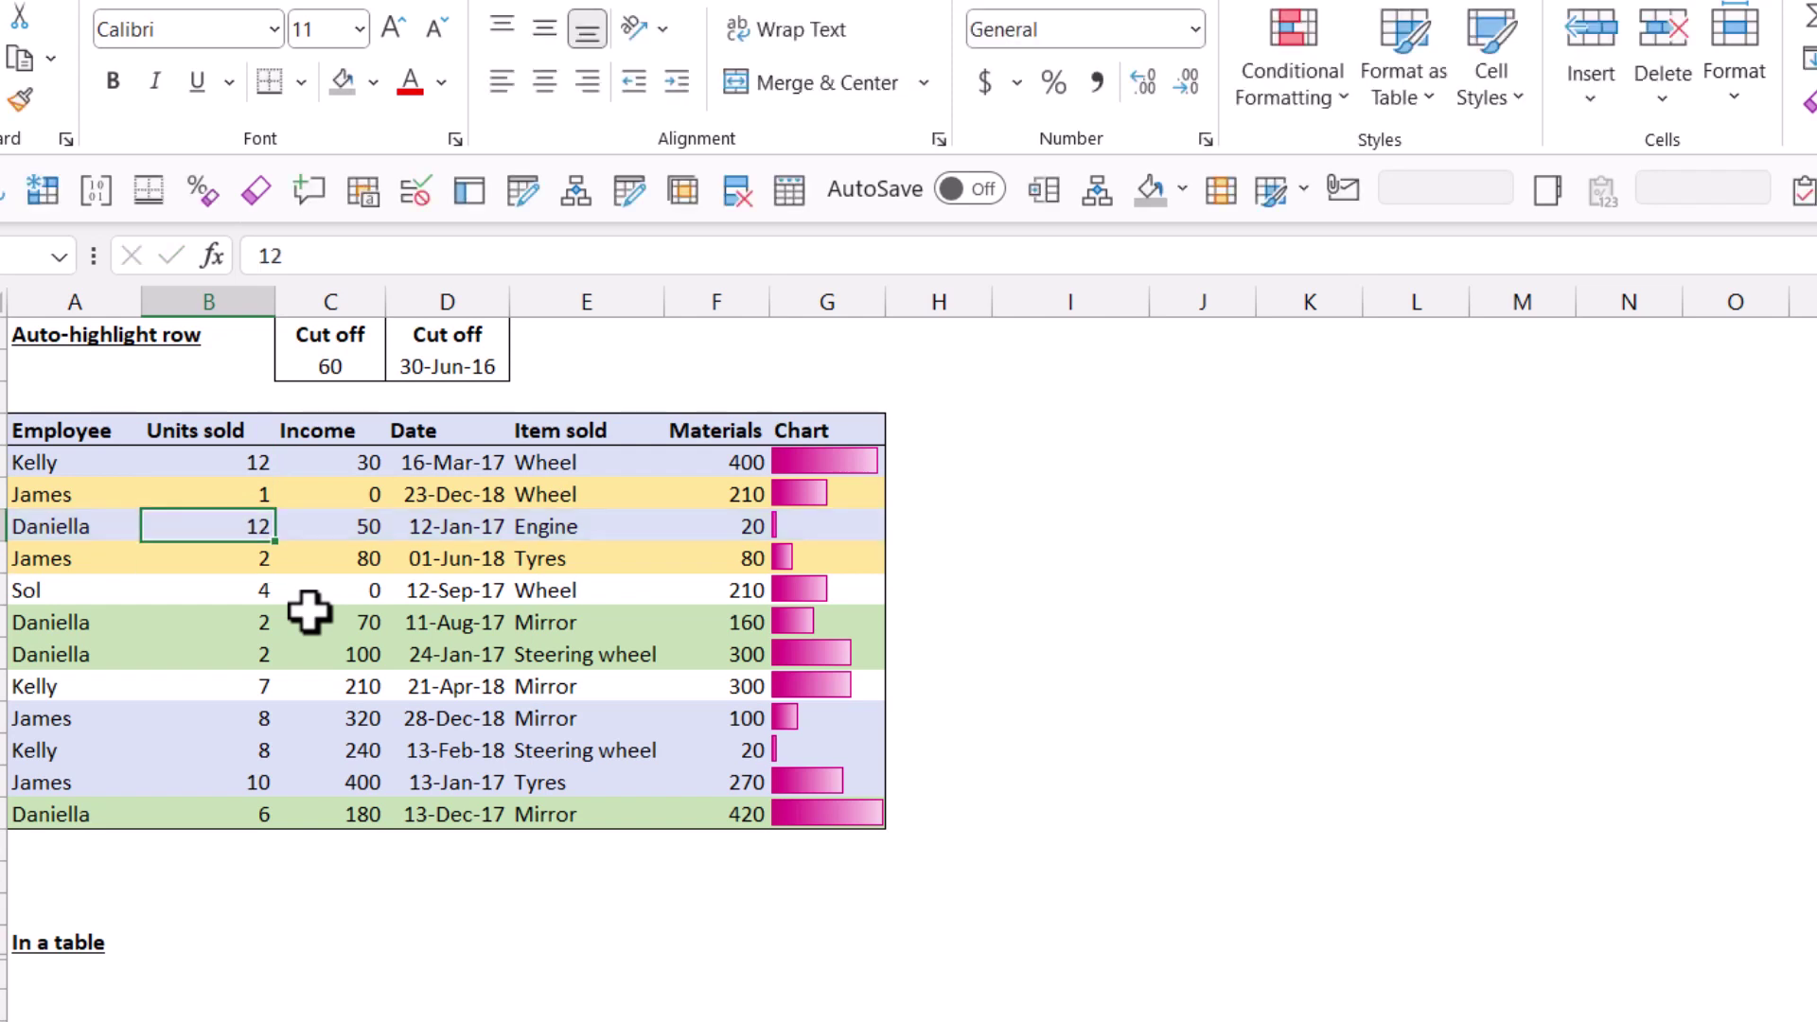
{"action": "key", "text": "Left"}
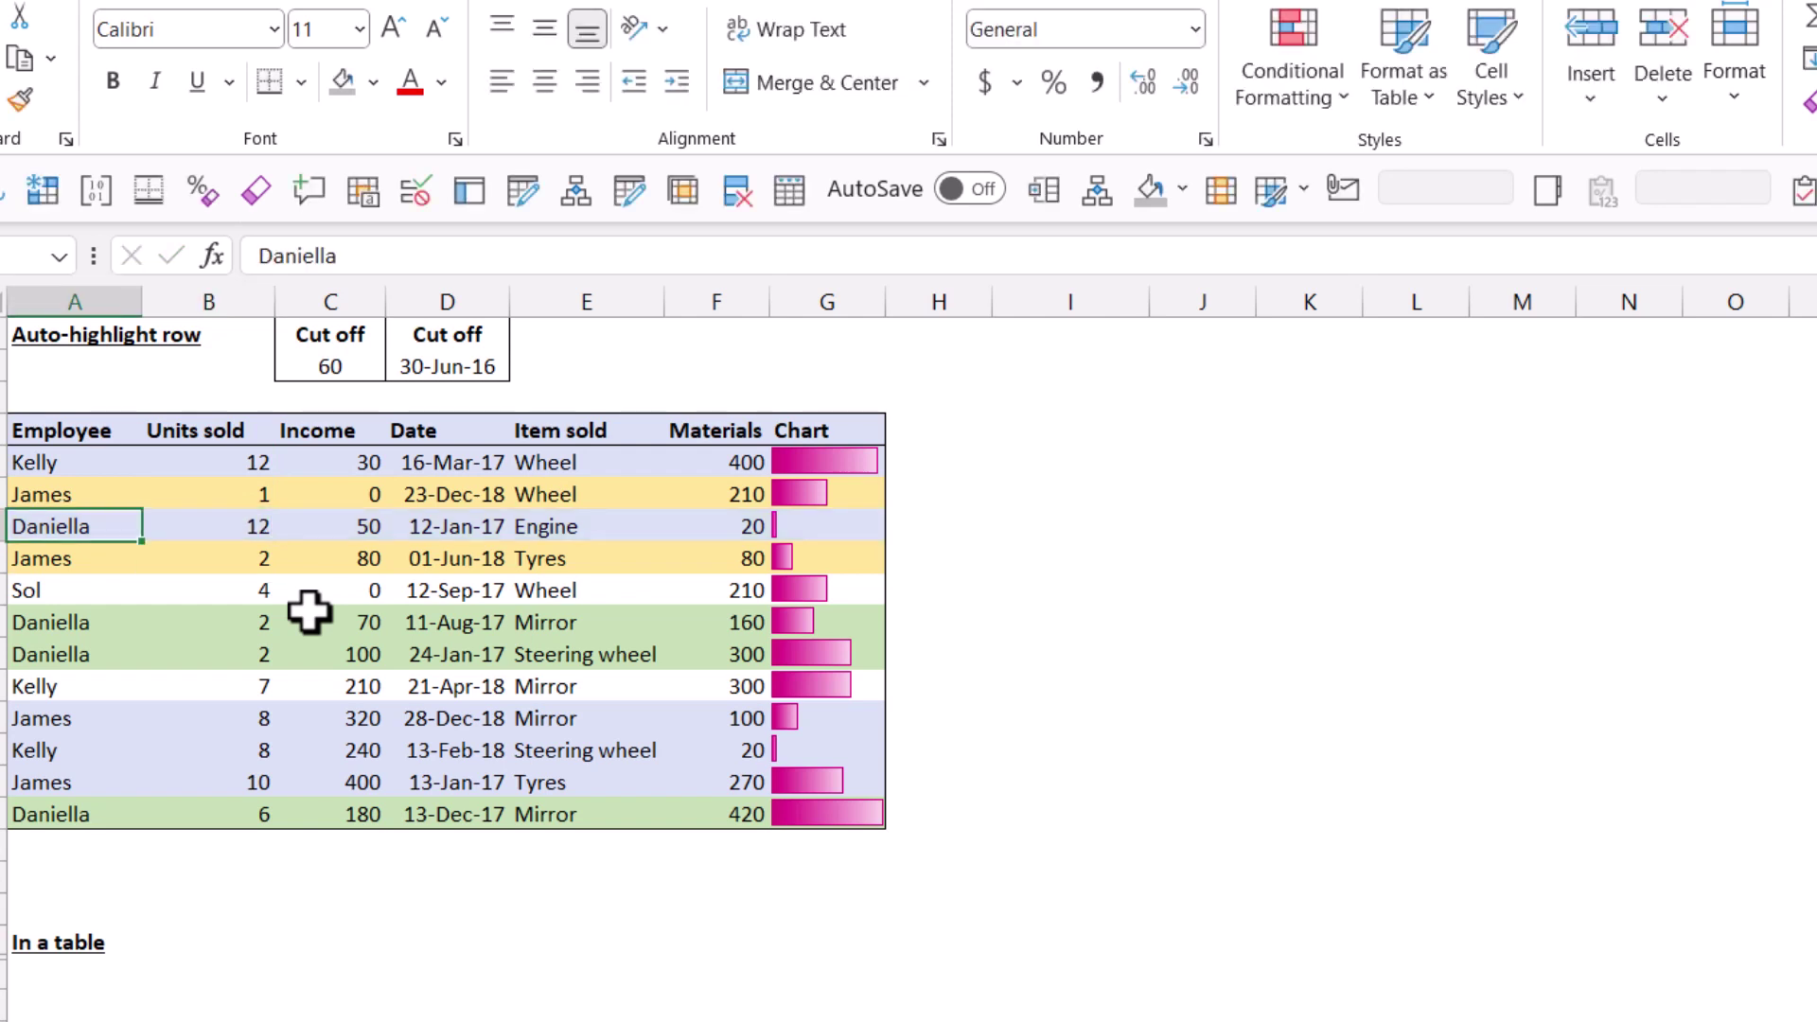
{"action": "key", "text": "Right"}
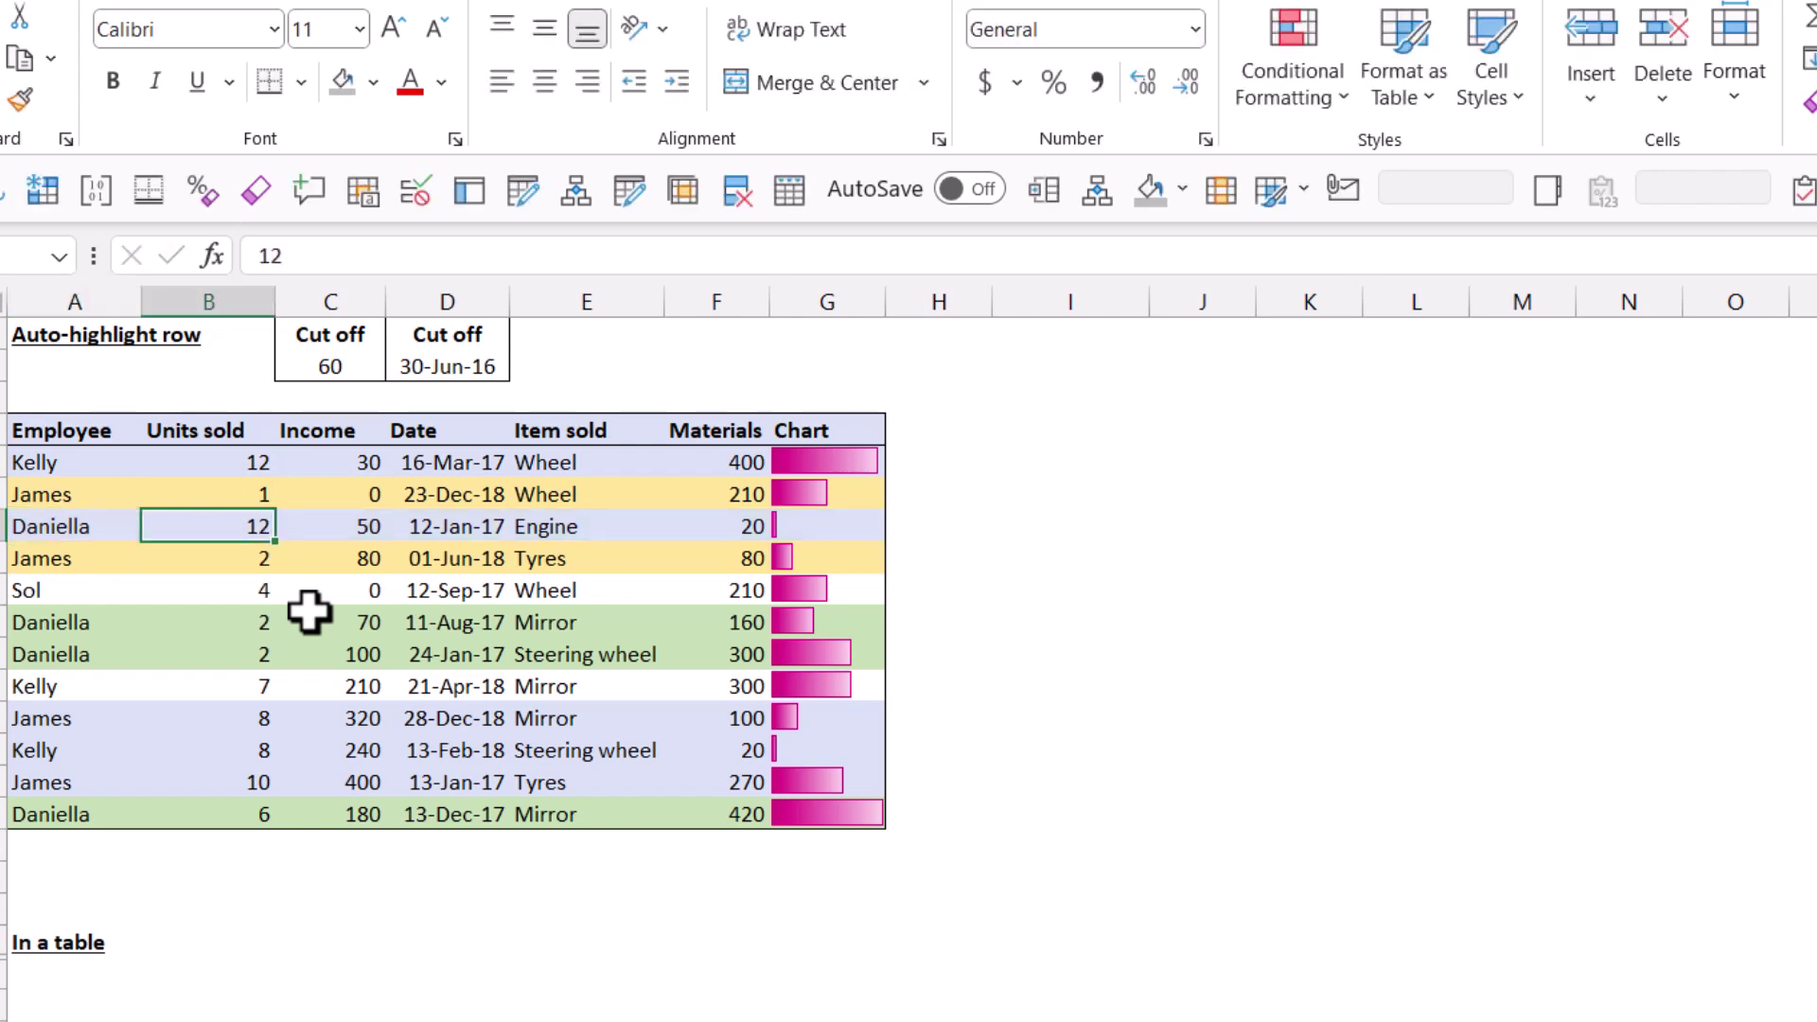
{"action": "key", "text": "ctrl+z"}
Step: Examine the highlighting of the first data row and of the header row from Employee to Chart
{"action": "key", "text": "Up"}
{"action": "key", "text": "Up"}
{"action": "key", "text": "Up"}
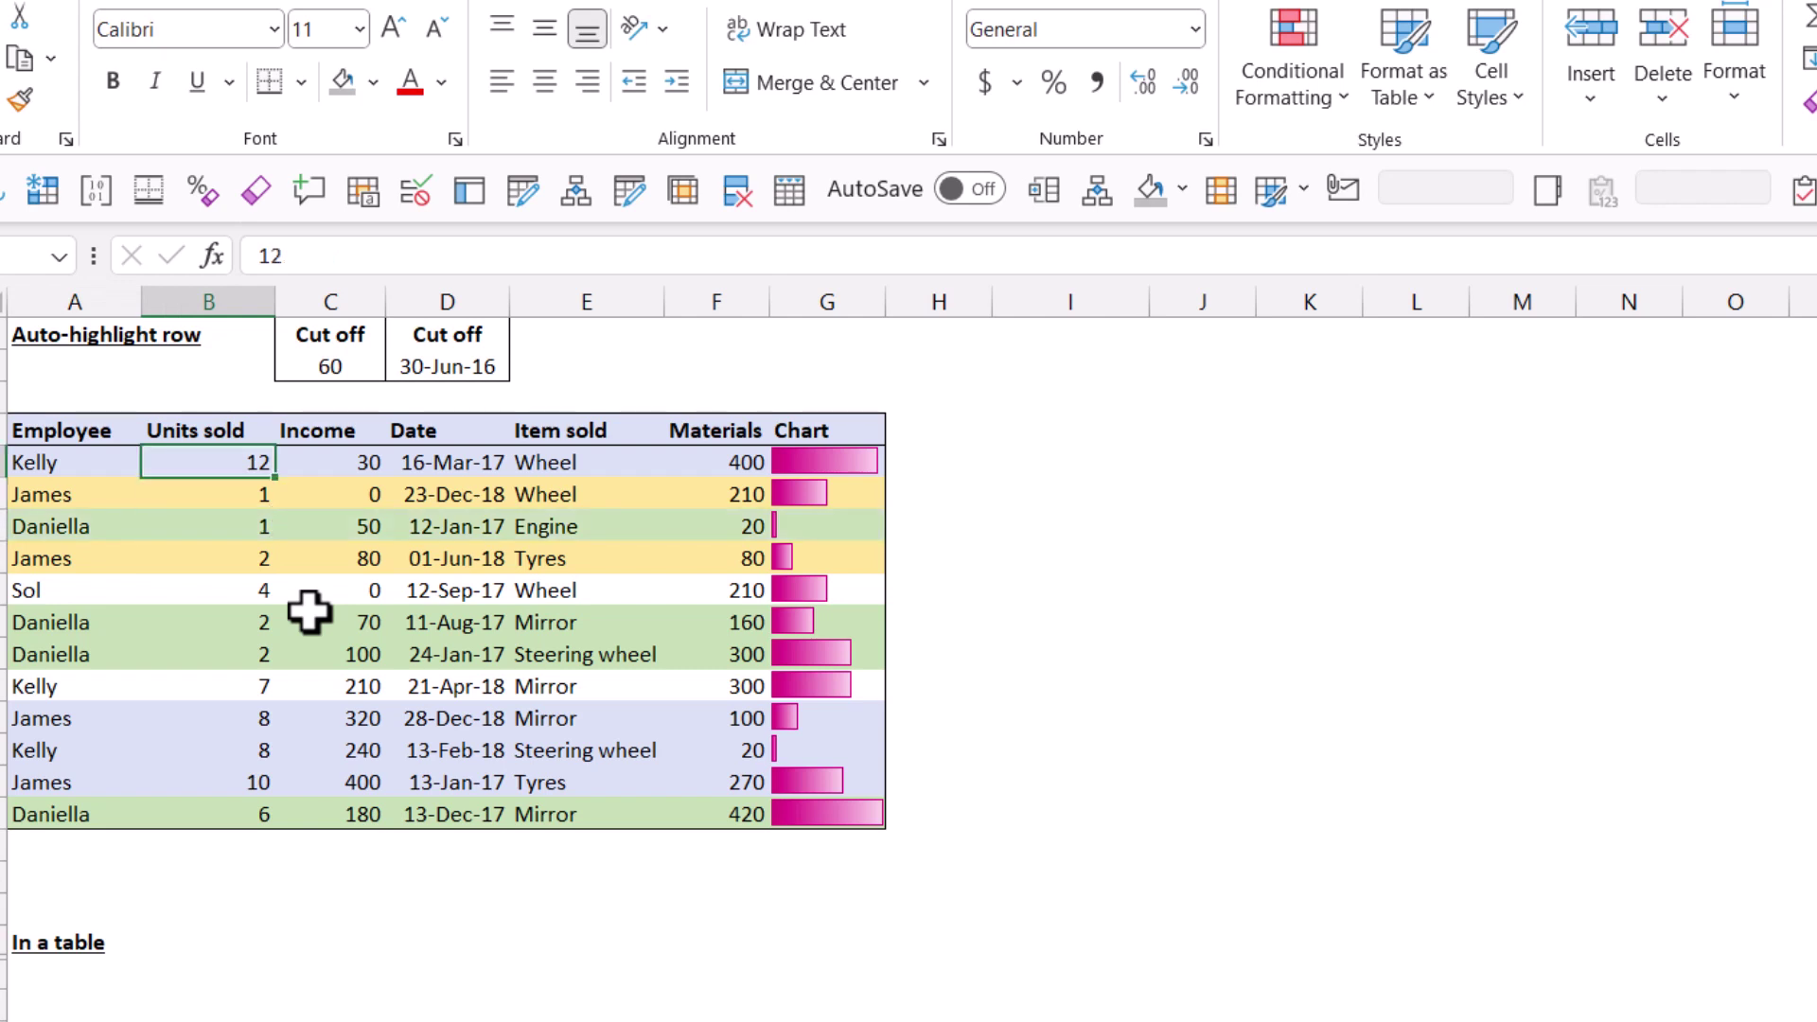
{"action": "key", "text": "Left"}
{"action": "key", "text": "Right"}
{"action": "key", "text": "Right"}
{"action": "key", "text": "Right"}
{"action": "key", "text": "Right"}
{"action": "key", "text": "Right"}
{"action": "key", "text": "Right"}
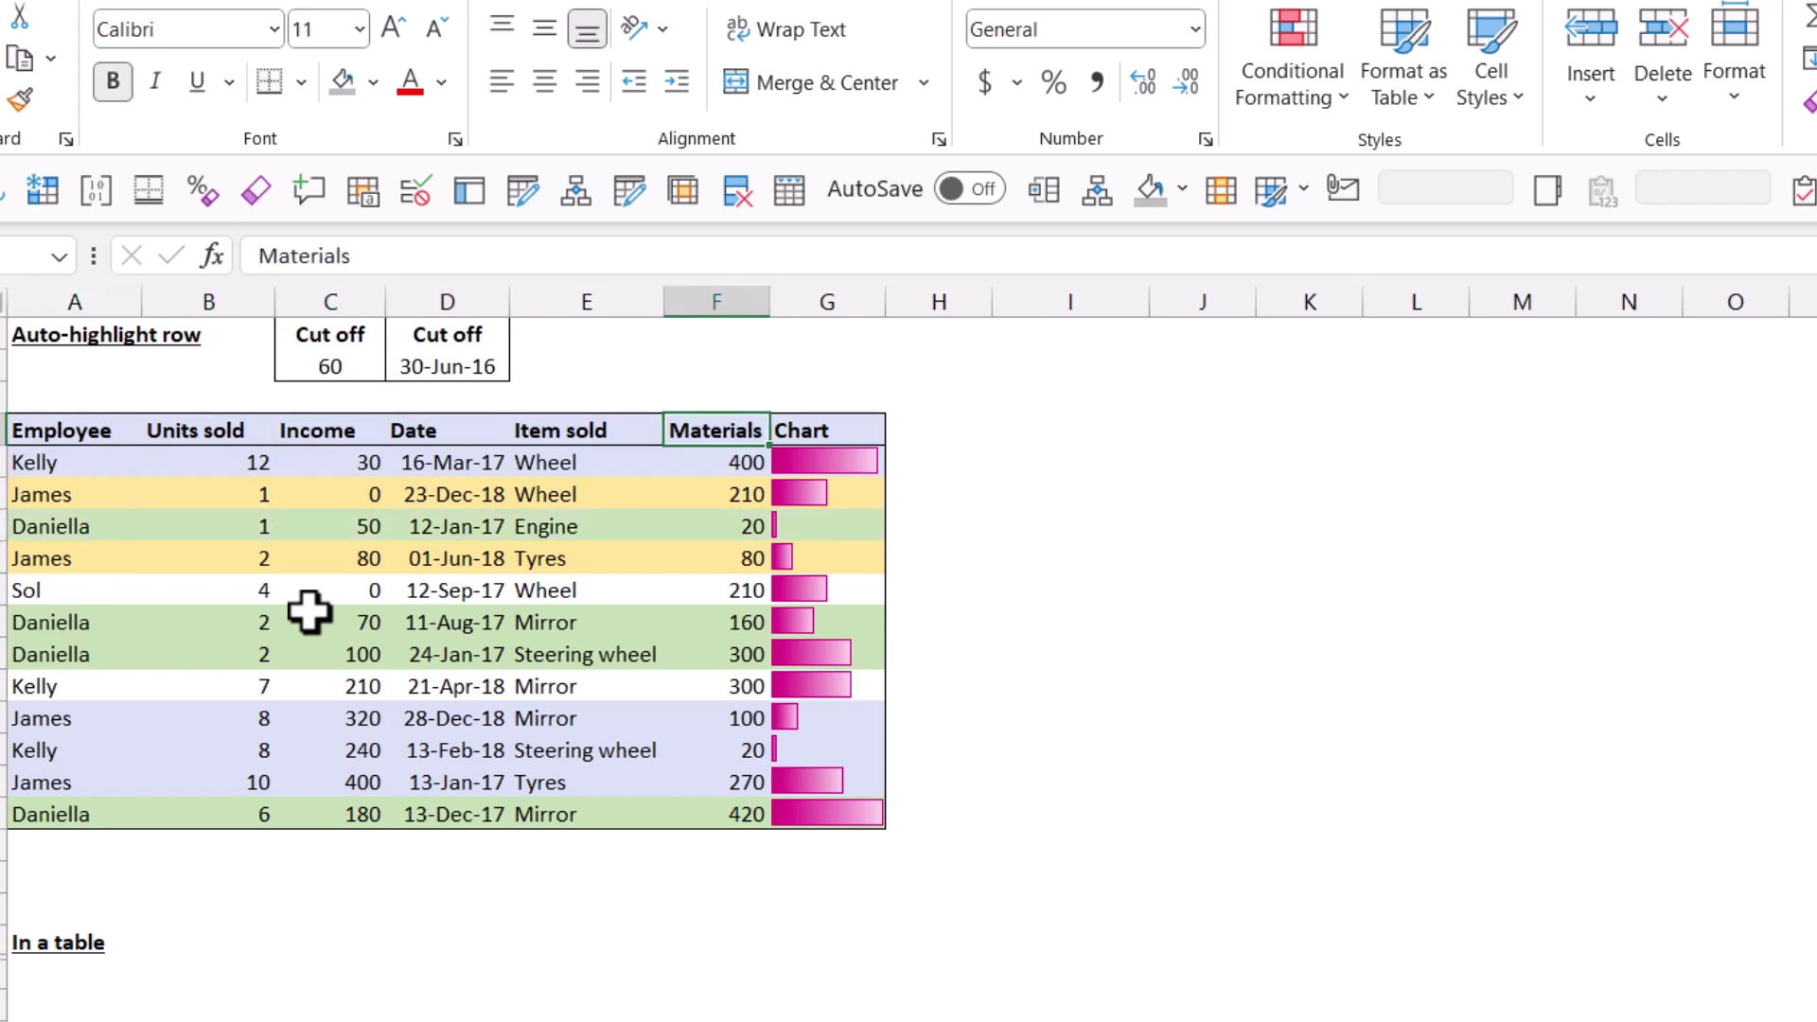
{"action": "key", "text": "ctrl+shift+Left"}
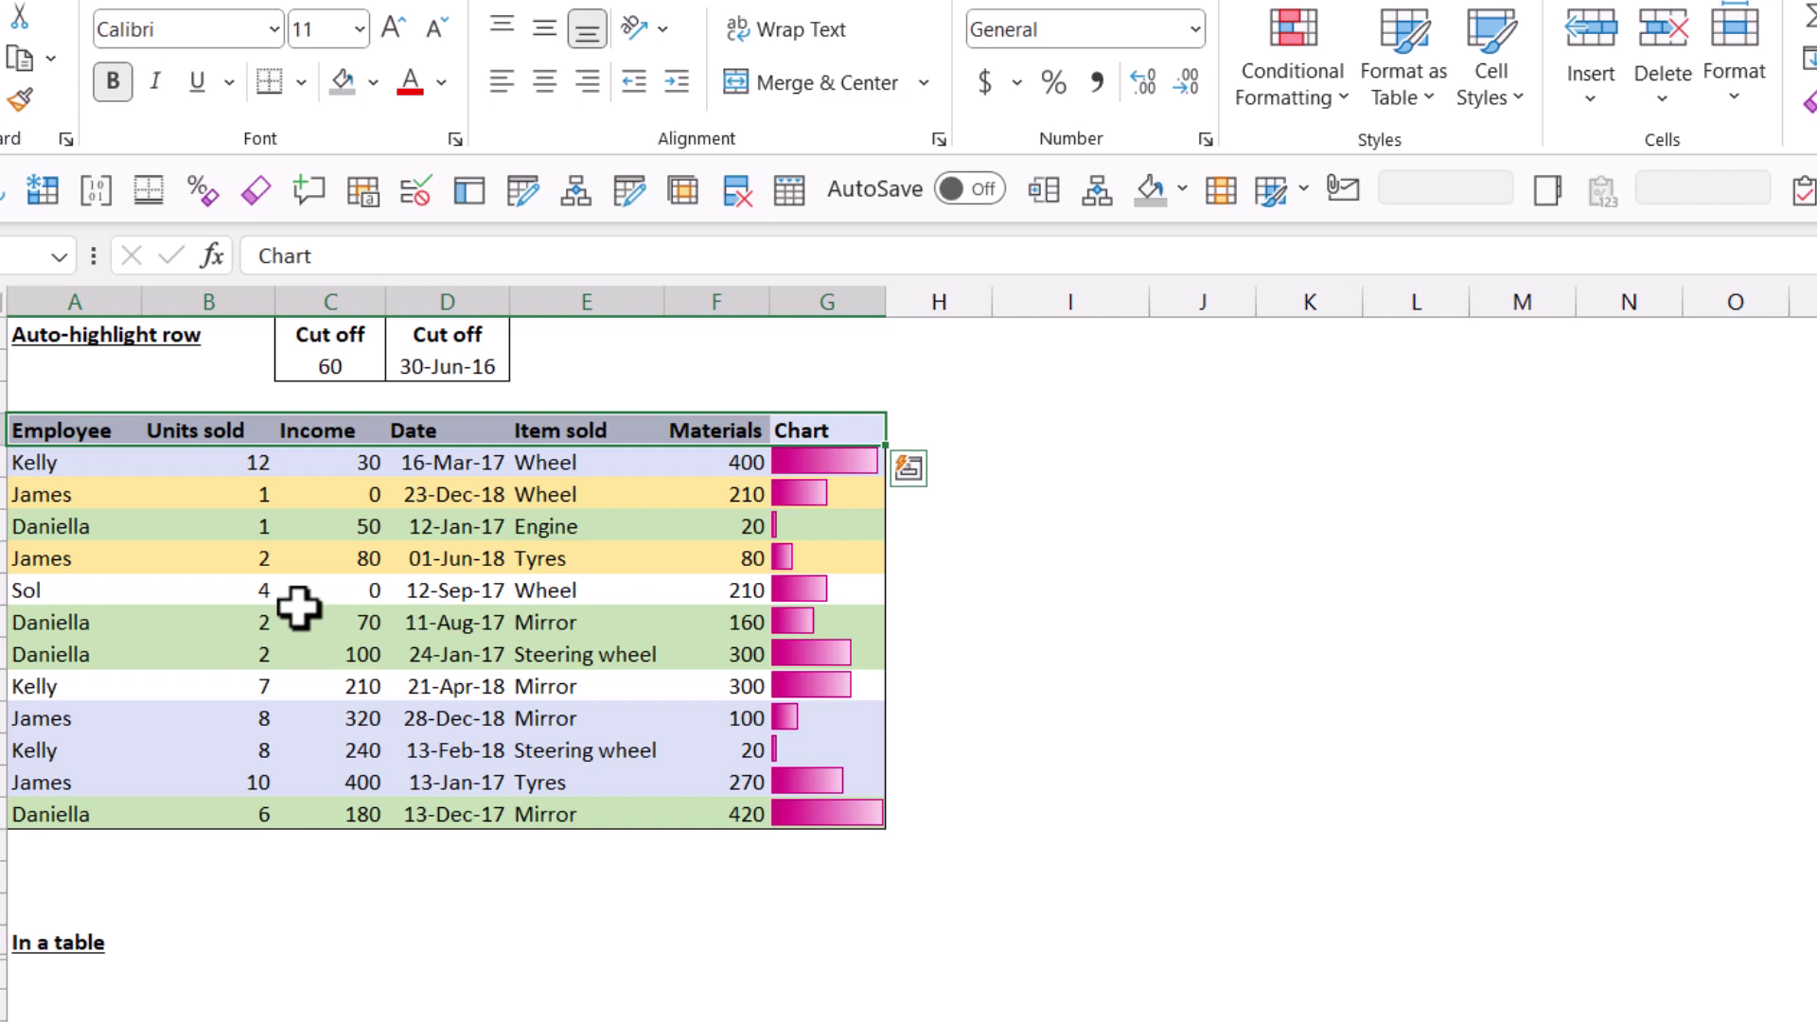
{"action": "left_click", "coordinate": [194, 528]}
{"action": "left_click", "coordinate": [65, 437]}
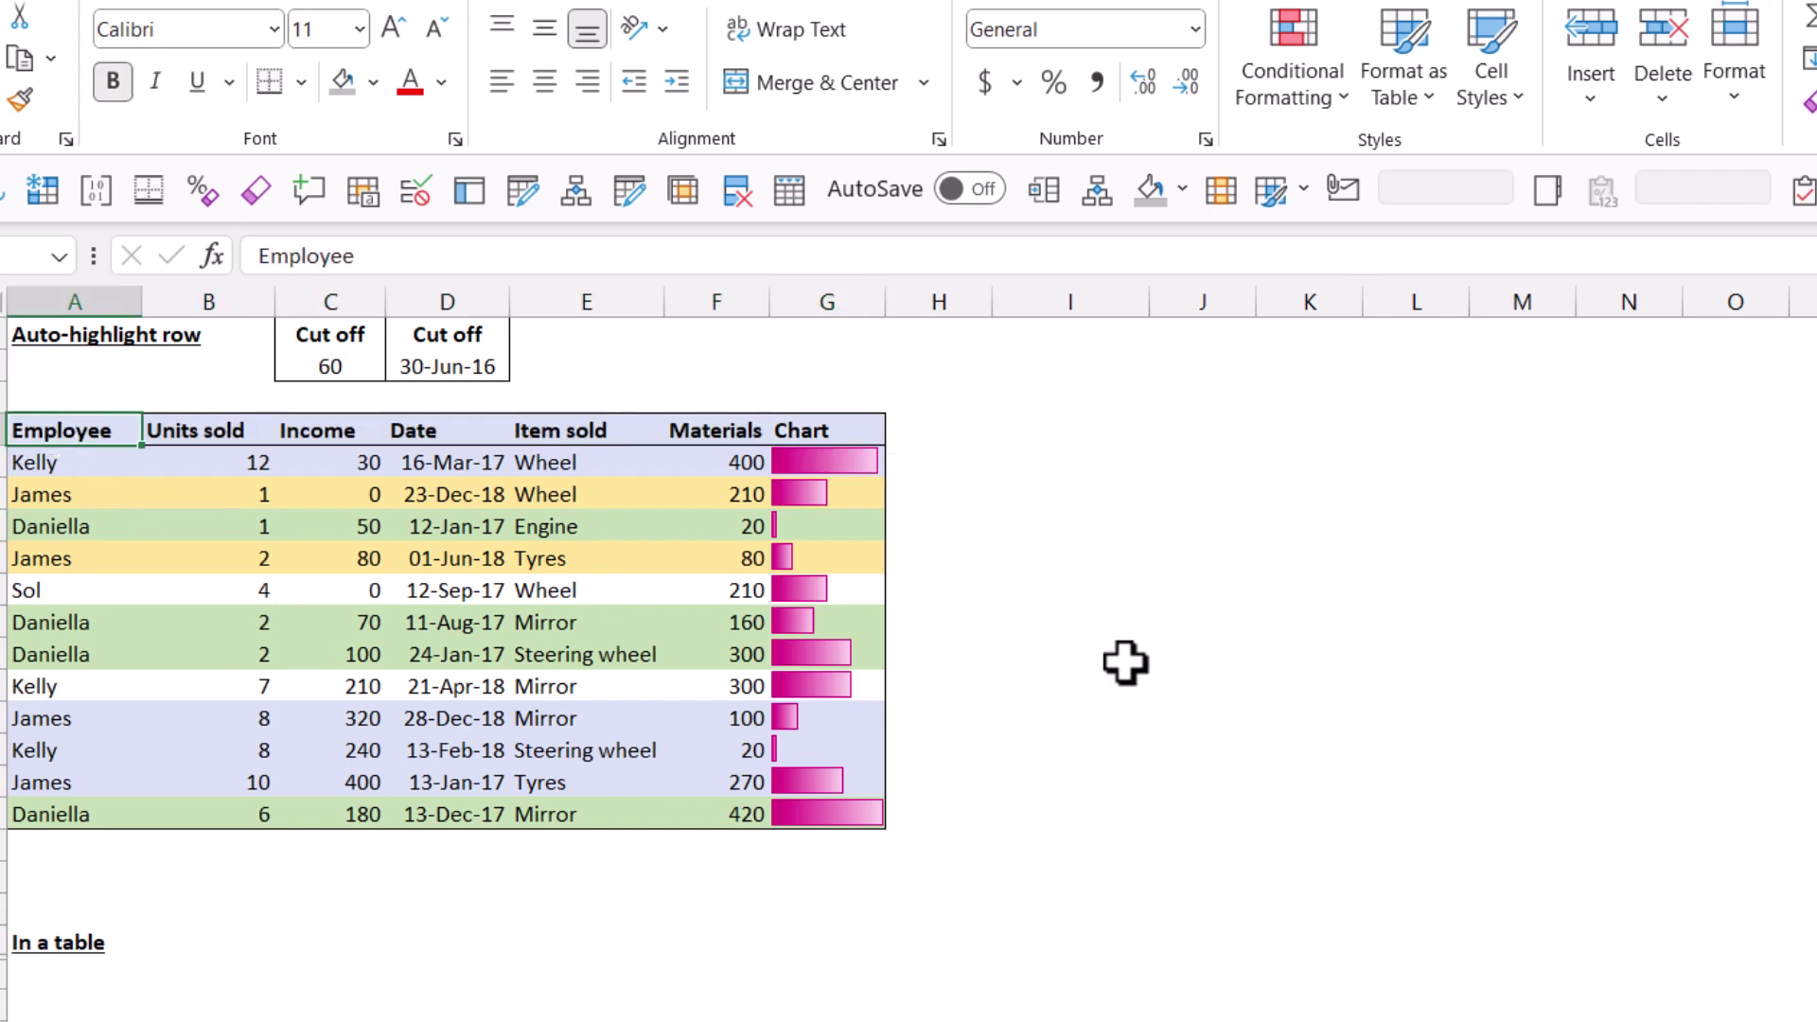
{"action": "left_click", "coordinate": [1230, 437]}
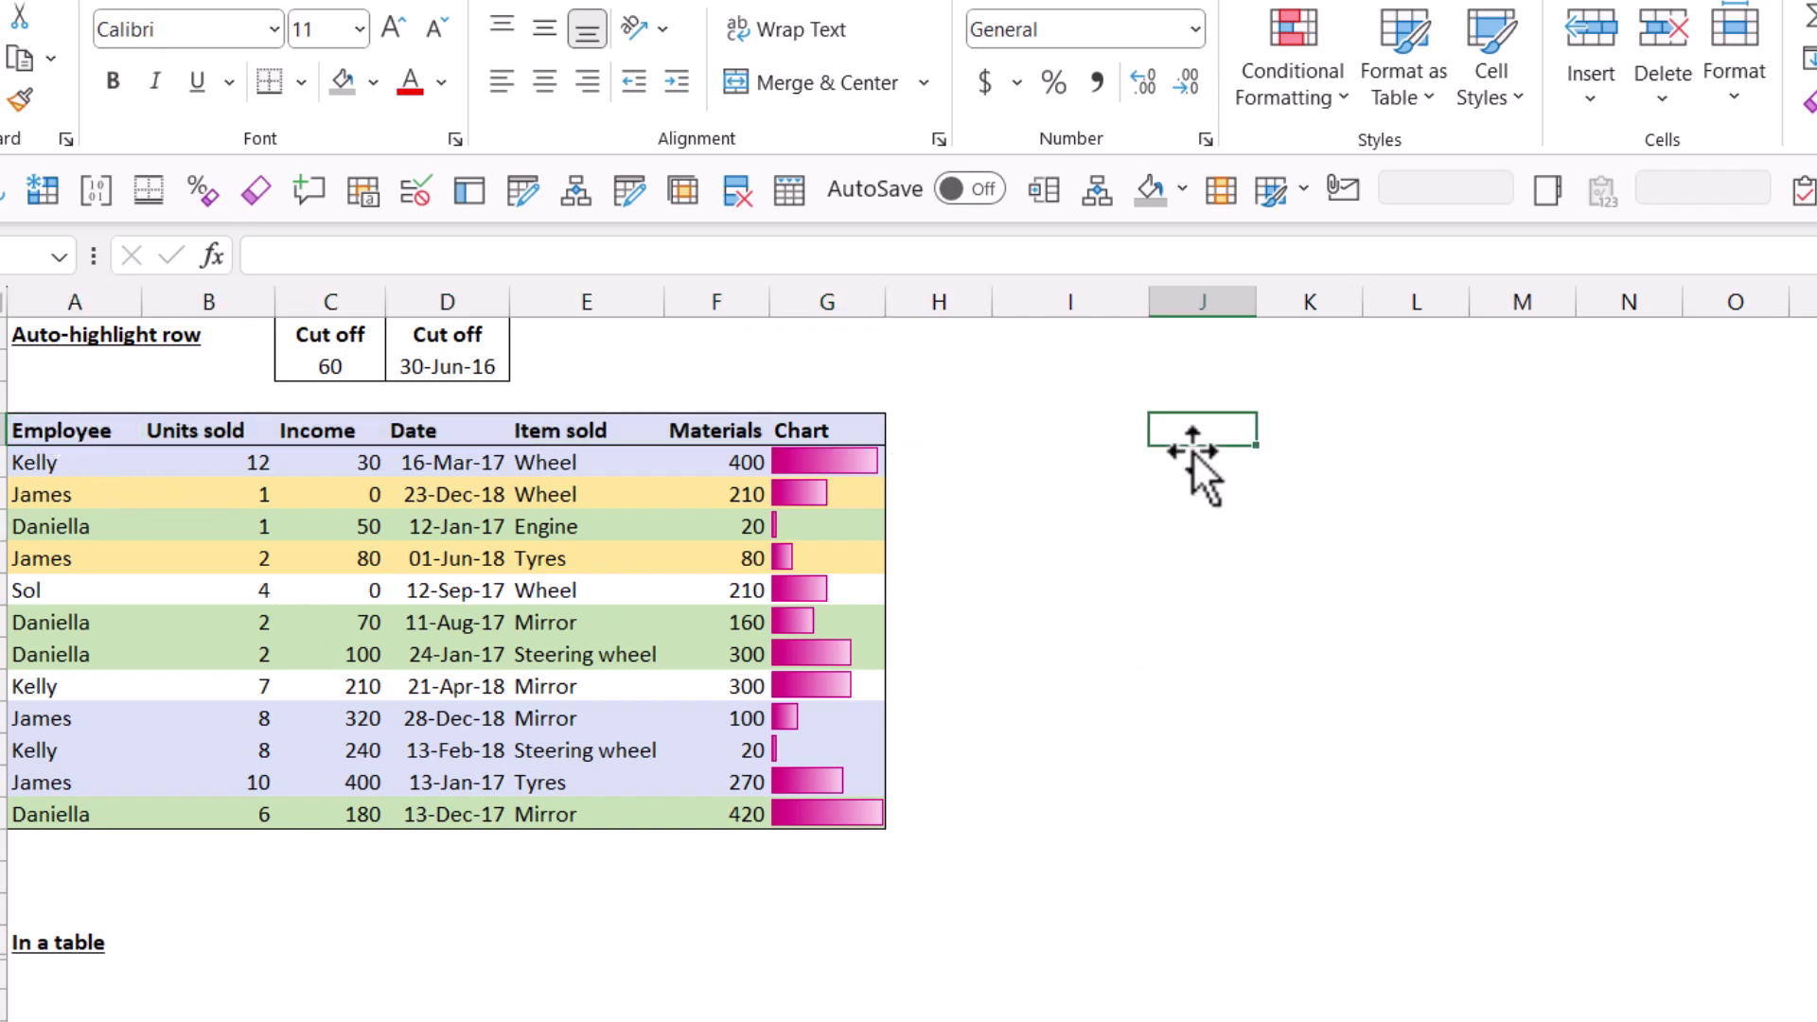
{"action": "left_click", "coordinate": [338, 441]}
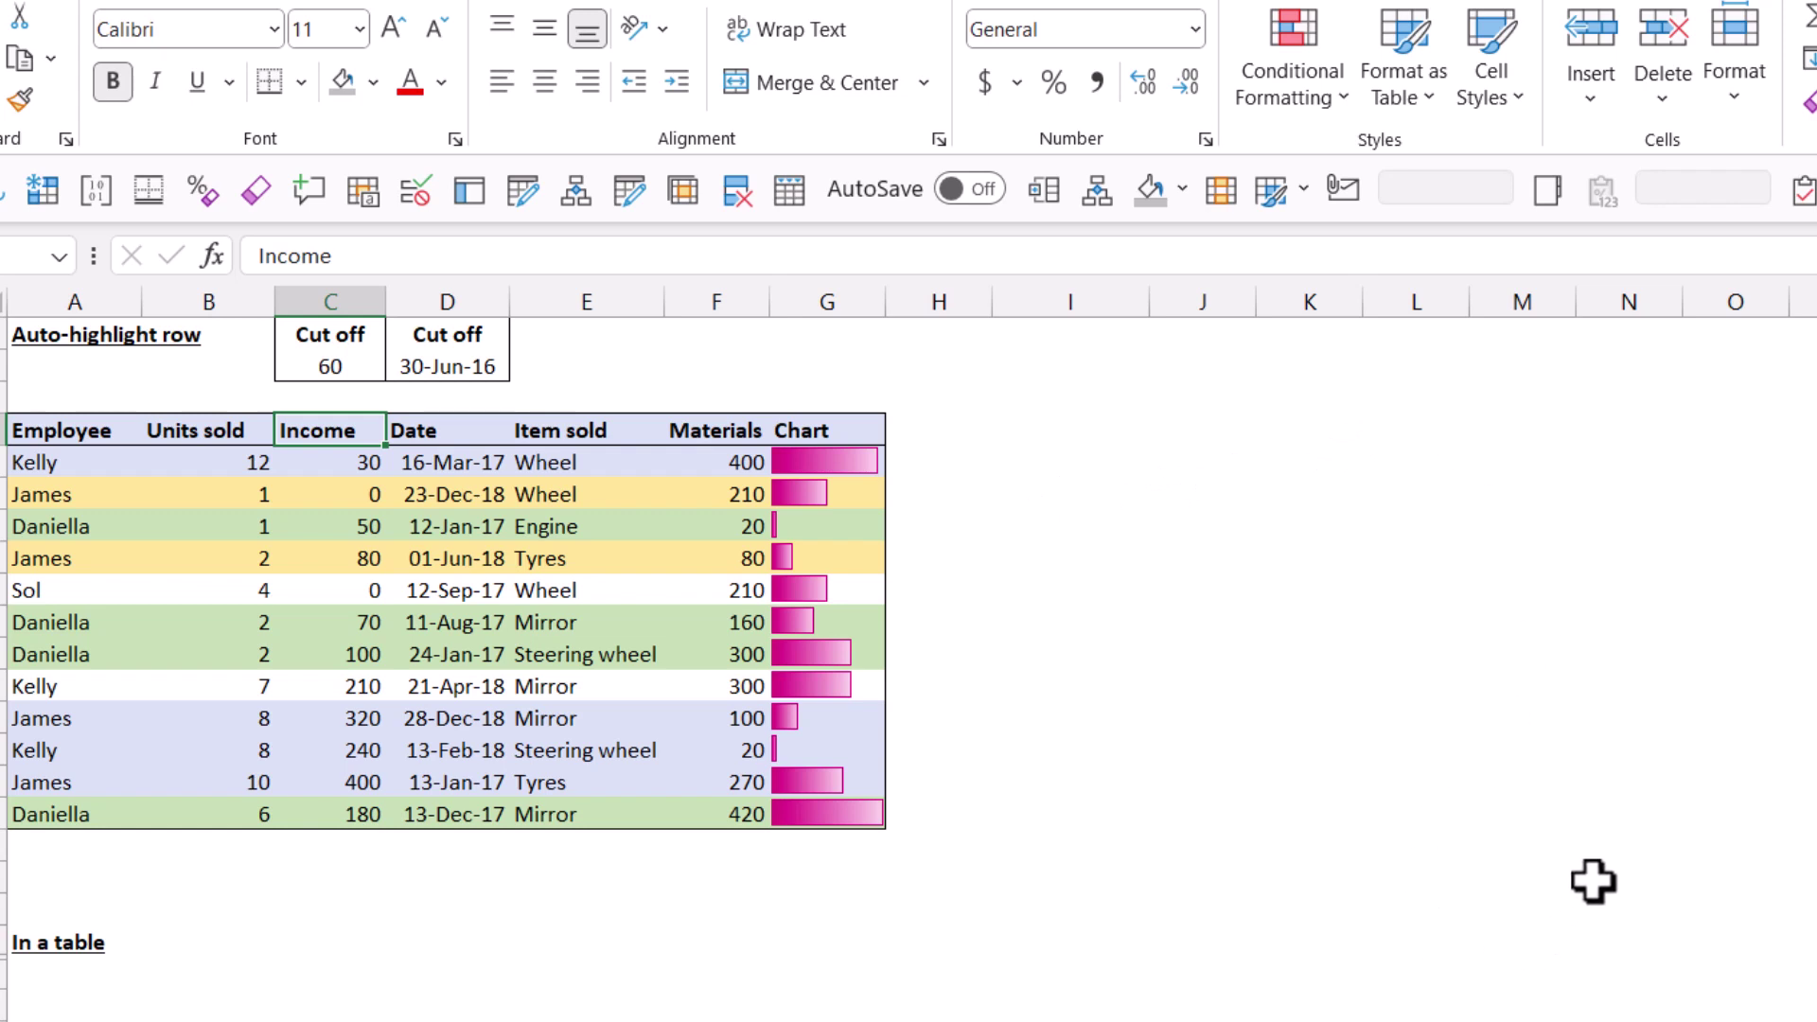
Step: Test the text-to-number comparison =E6>C15 in cell J5, and clear the cell
{"action": "left_click", "coordinate": [1240, 452]}
{"action": "type", "text": "="}
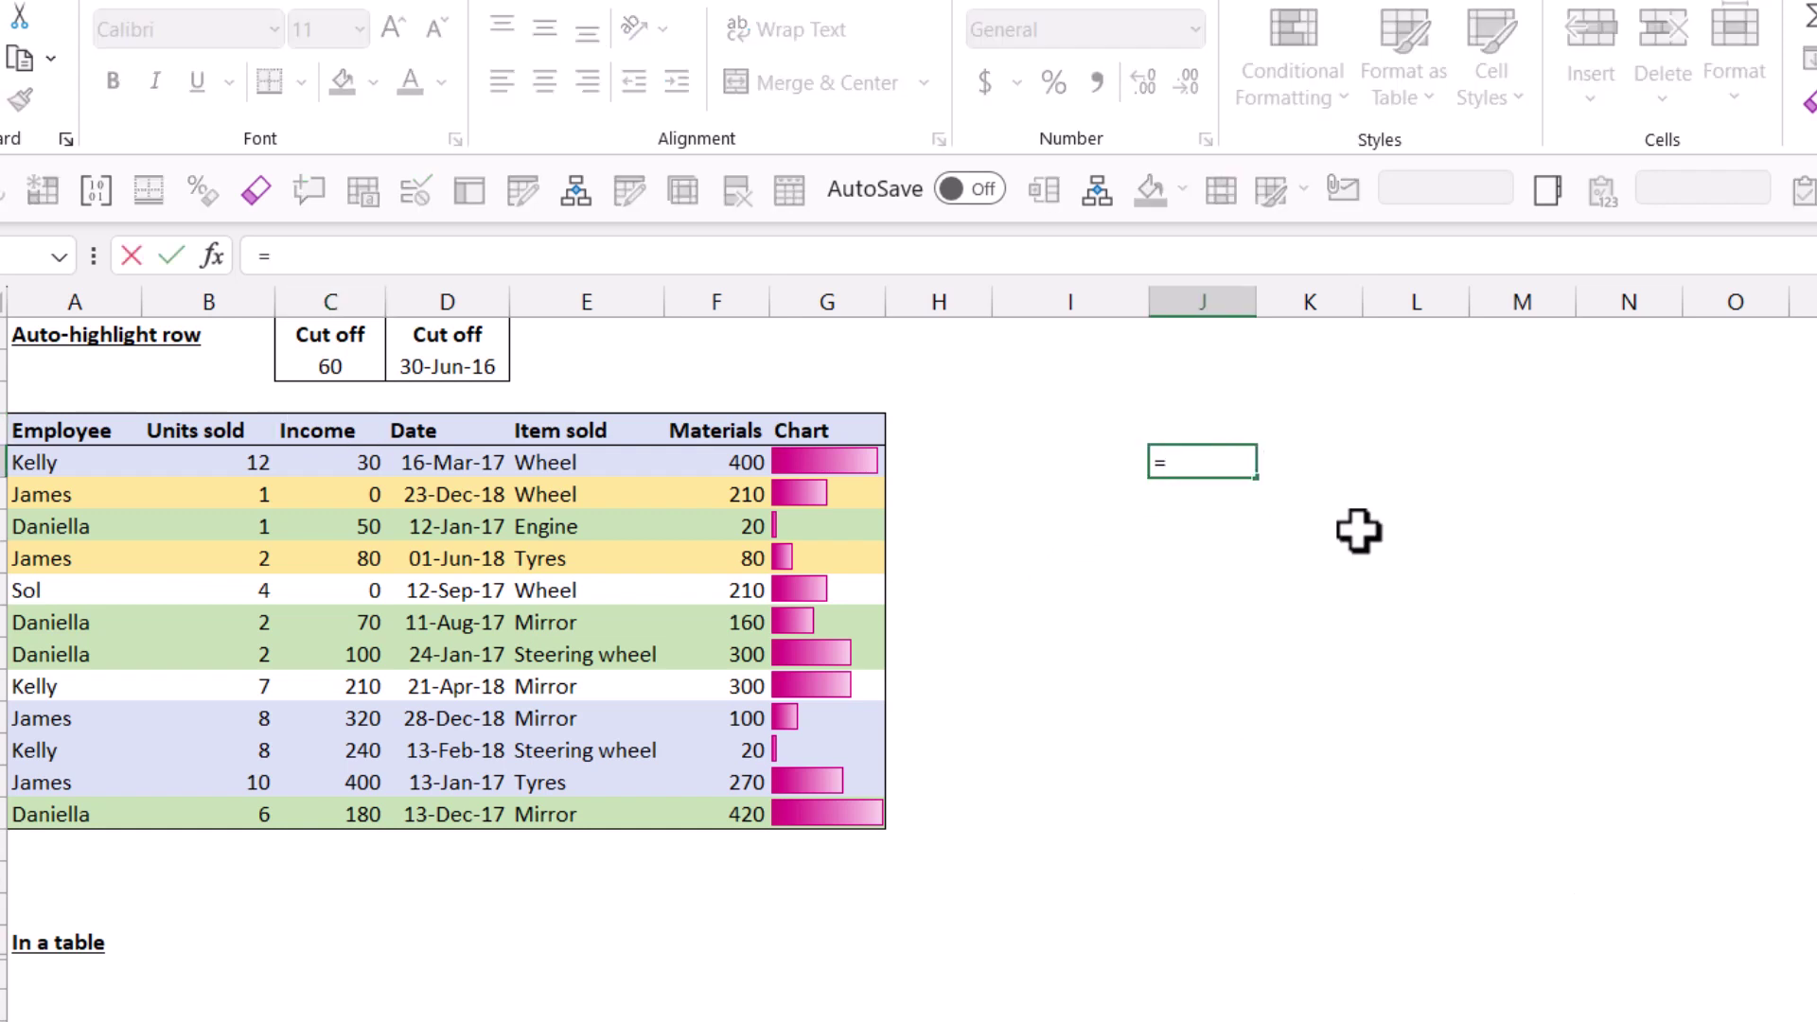
{"action": "left_click", "coordinate": [589, 494]}
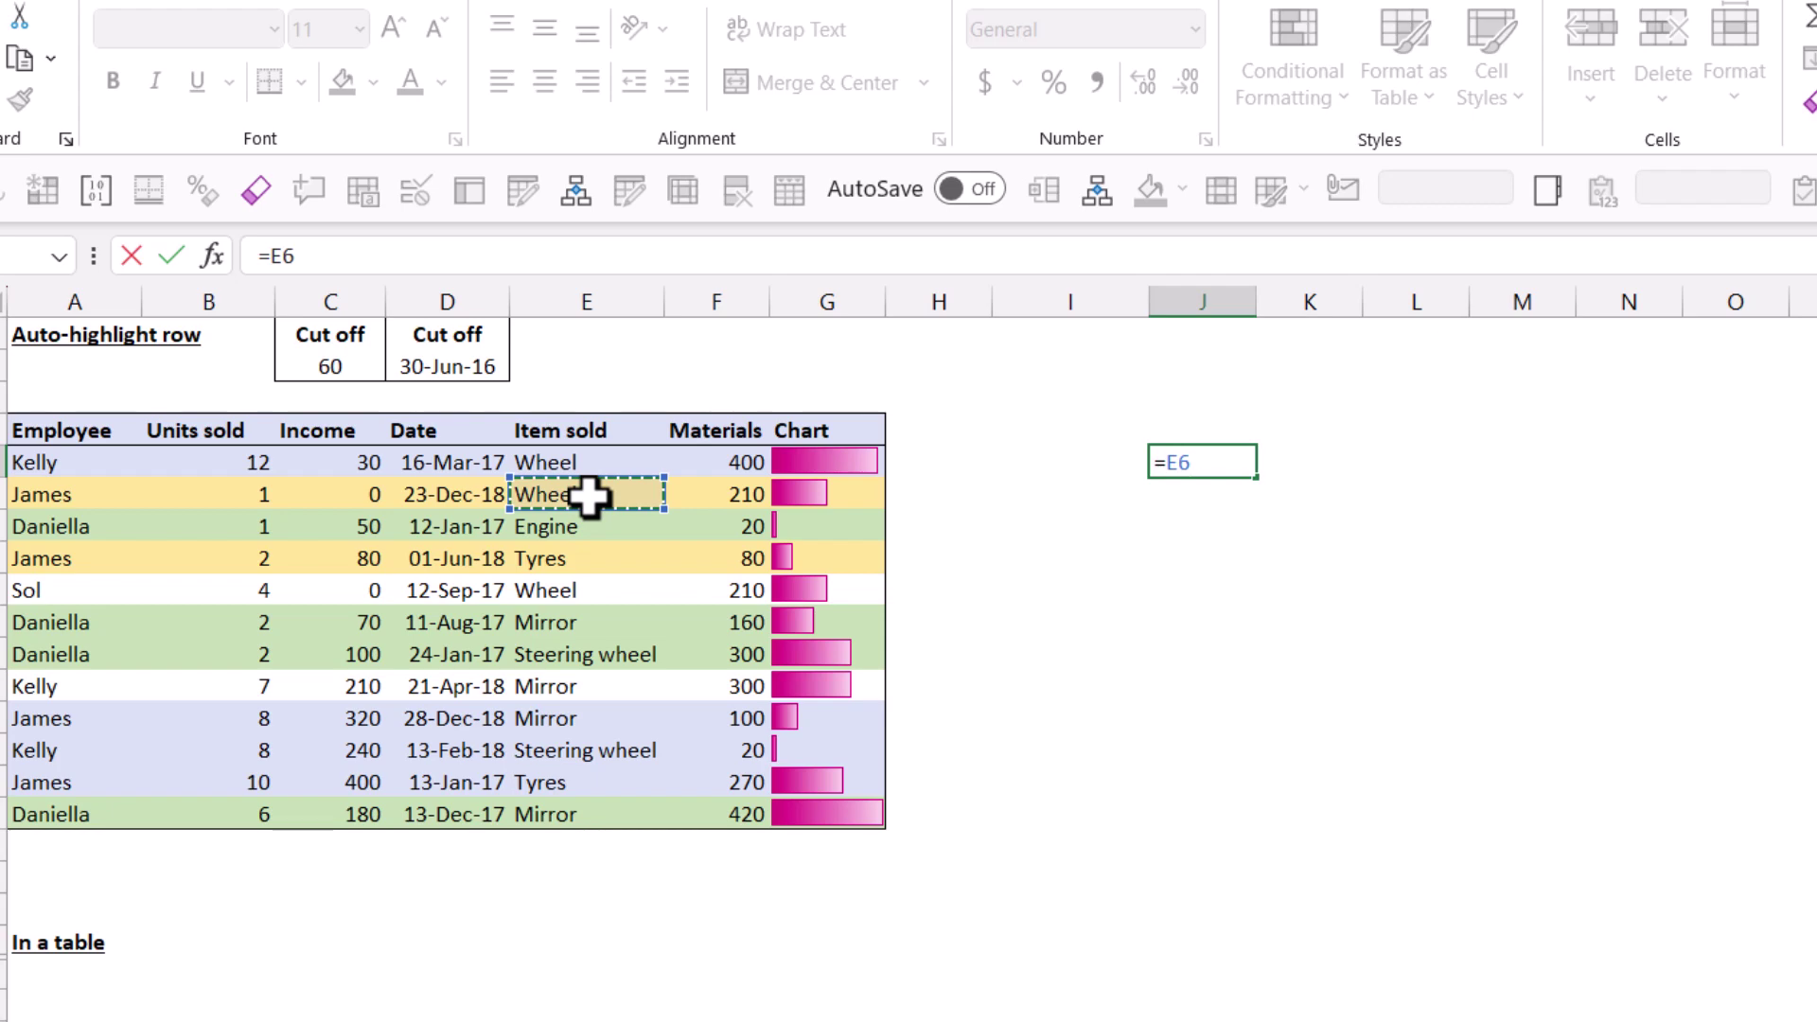
{"action": "type", "text": ">"}
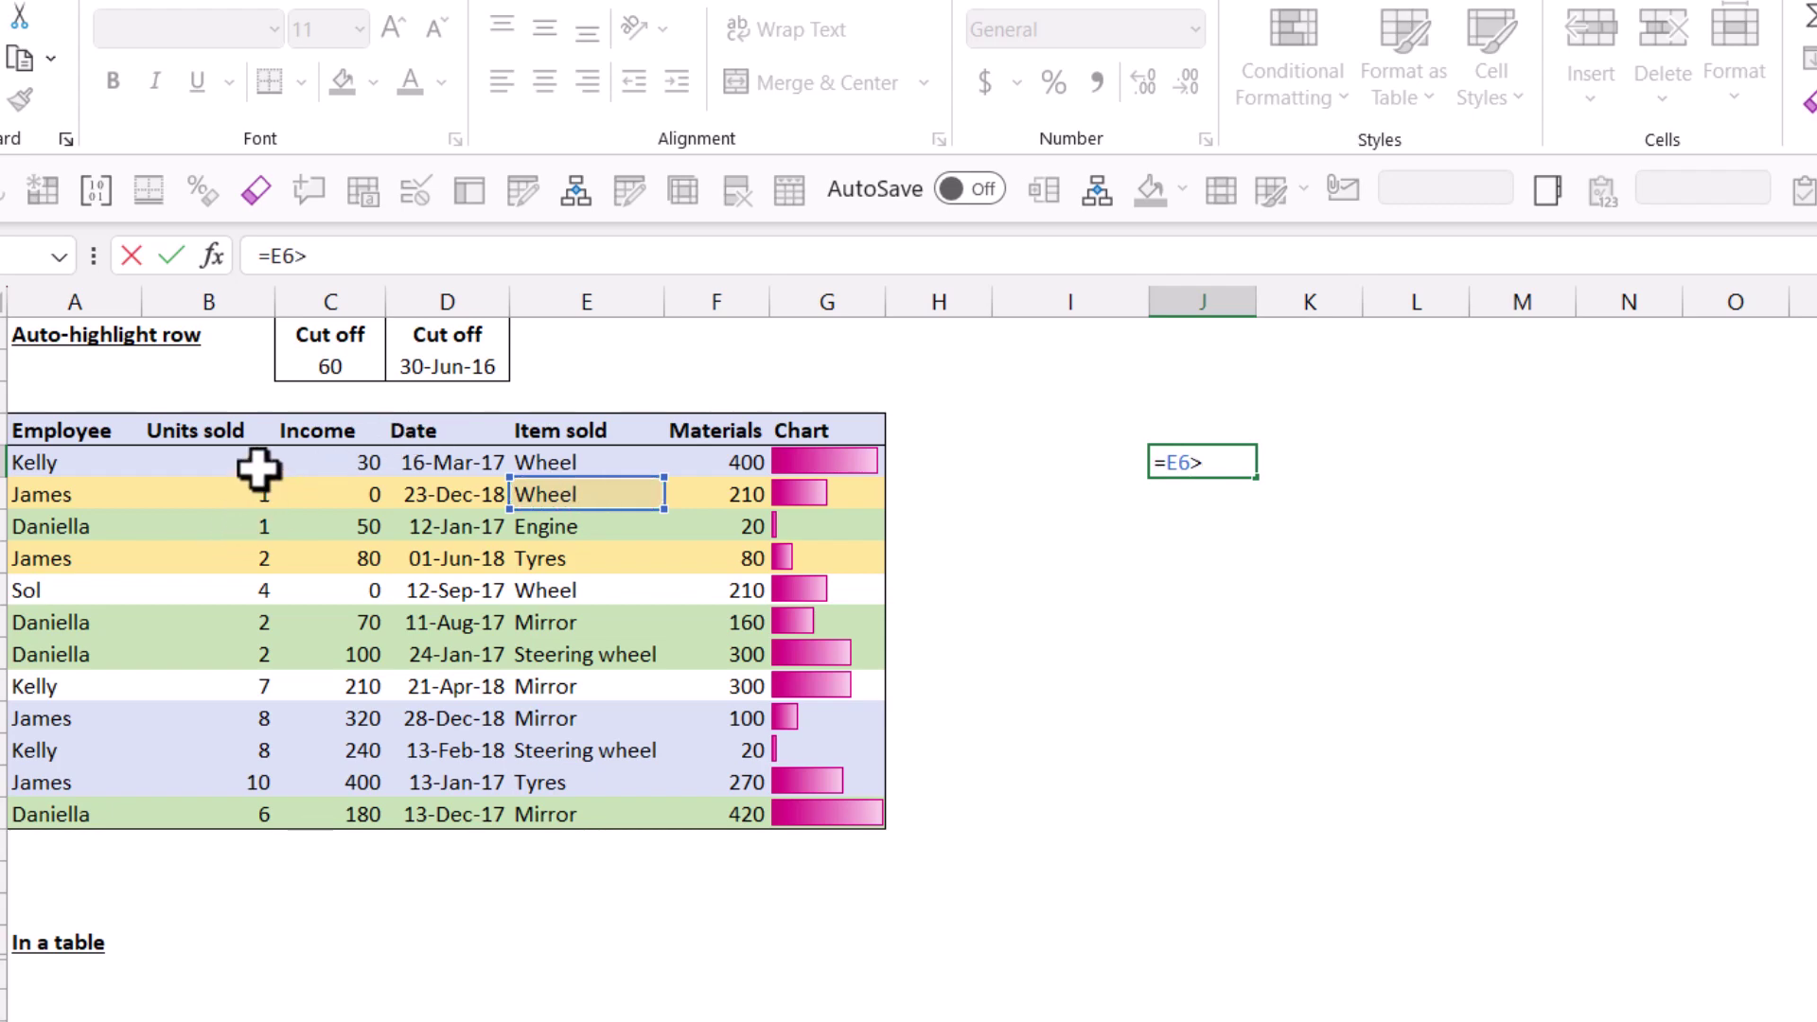
{"action": "left_click", "coordinate": [360, 785]}
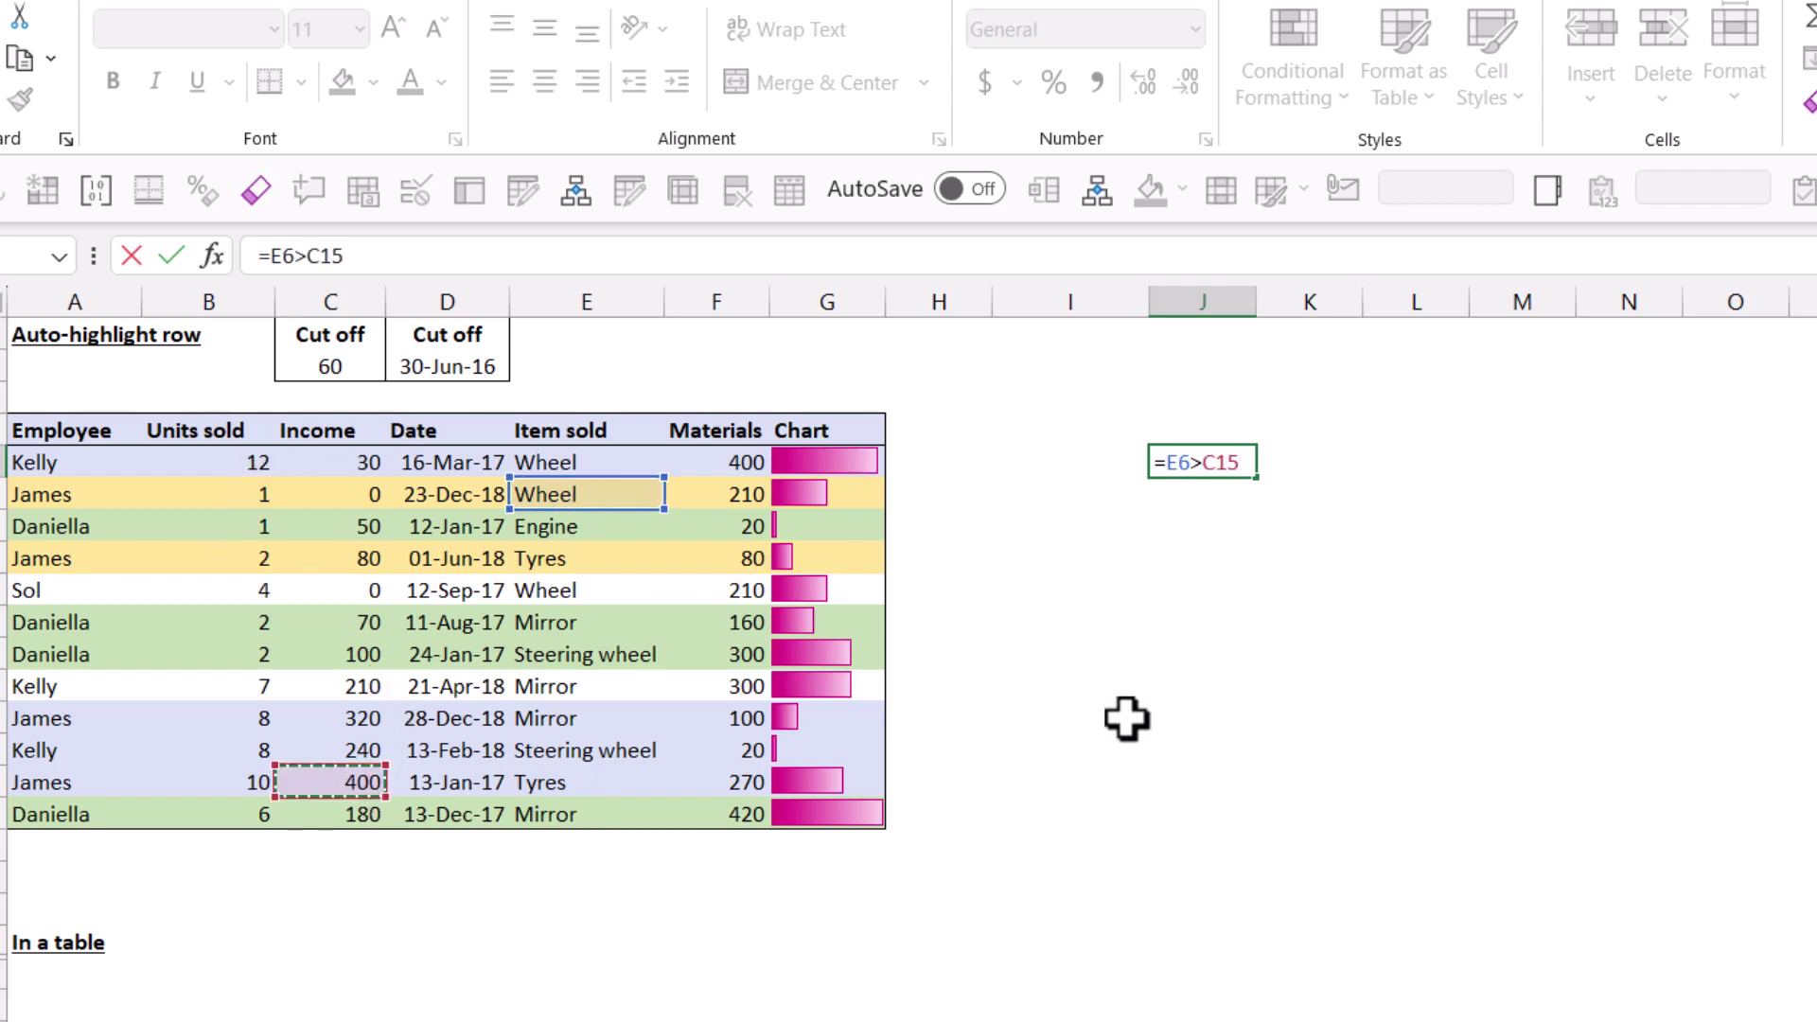
{"action": "key", "text": "Return"}
{"action": "key", "text": "Up"}
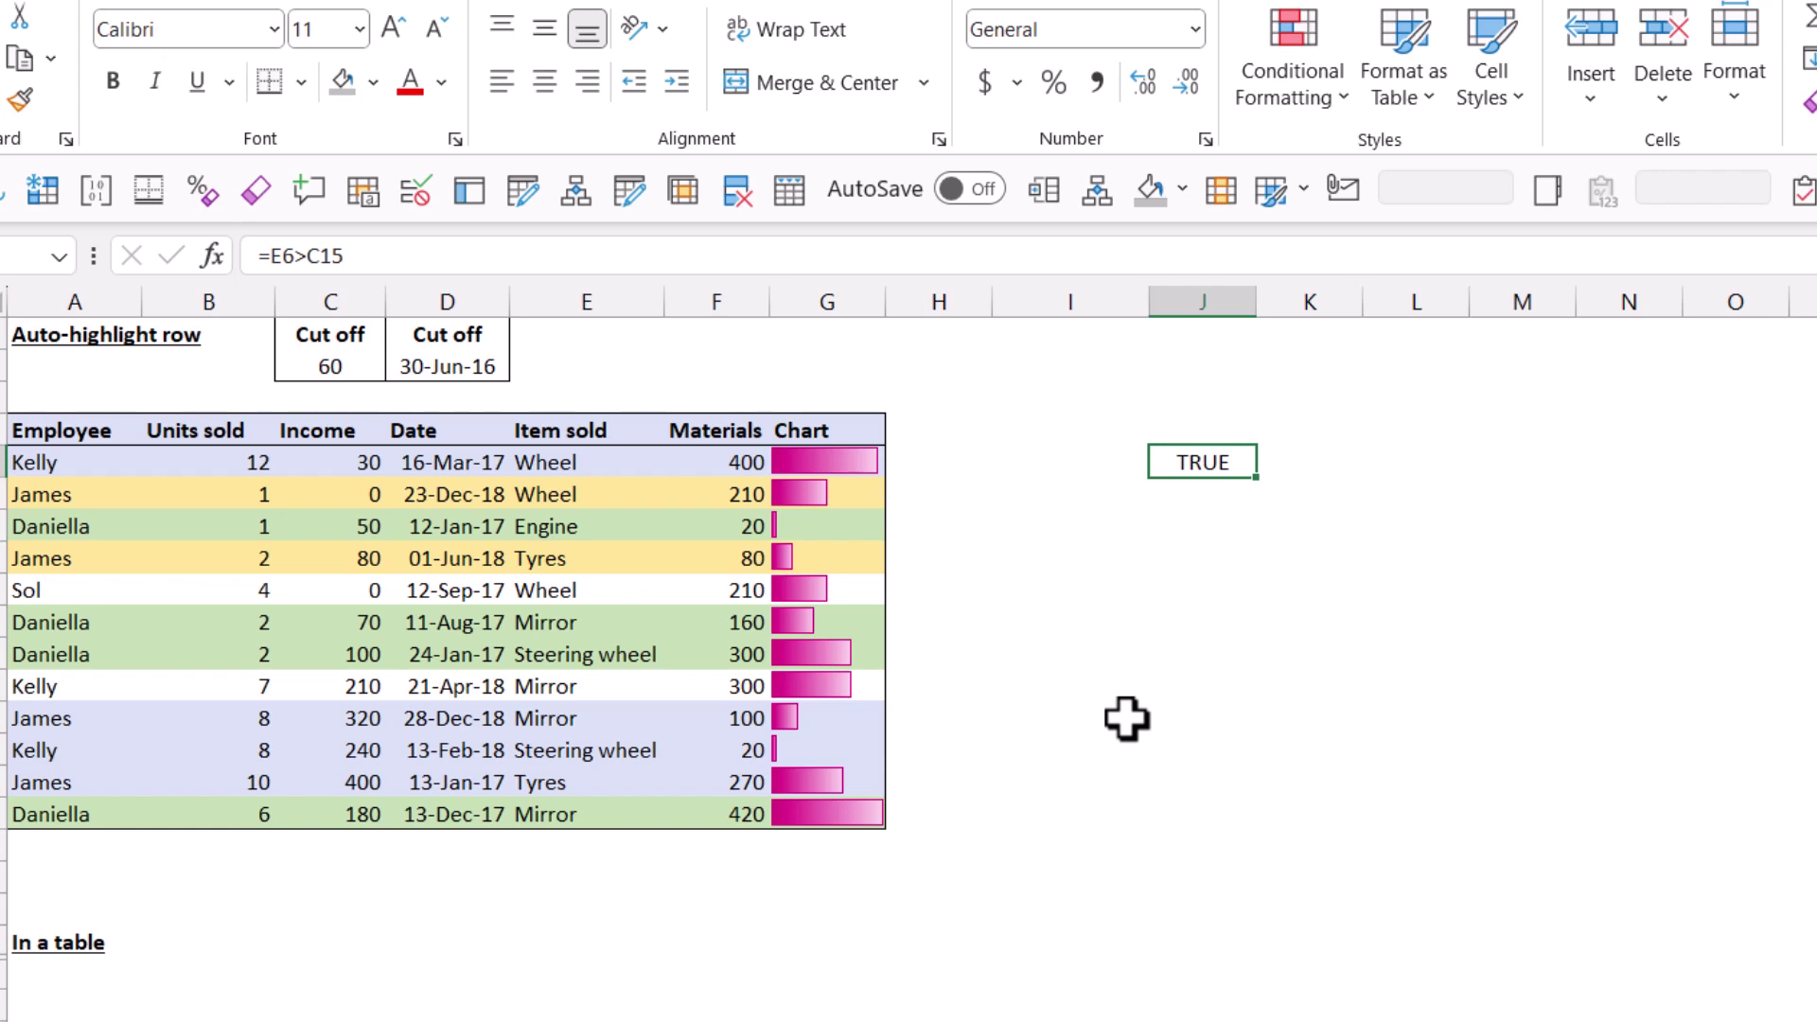
{"action": "key", "text": "Delete"}
Step: Change the range of the lavender units-sold rule to =$A$5:$G$16, leaving out the header row
{"action": "left_click", "coordinate": [495, 429]}
{"action": "left_click", "coordinate": [1293, 76]}
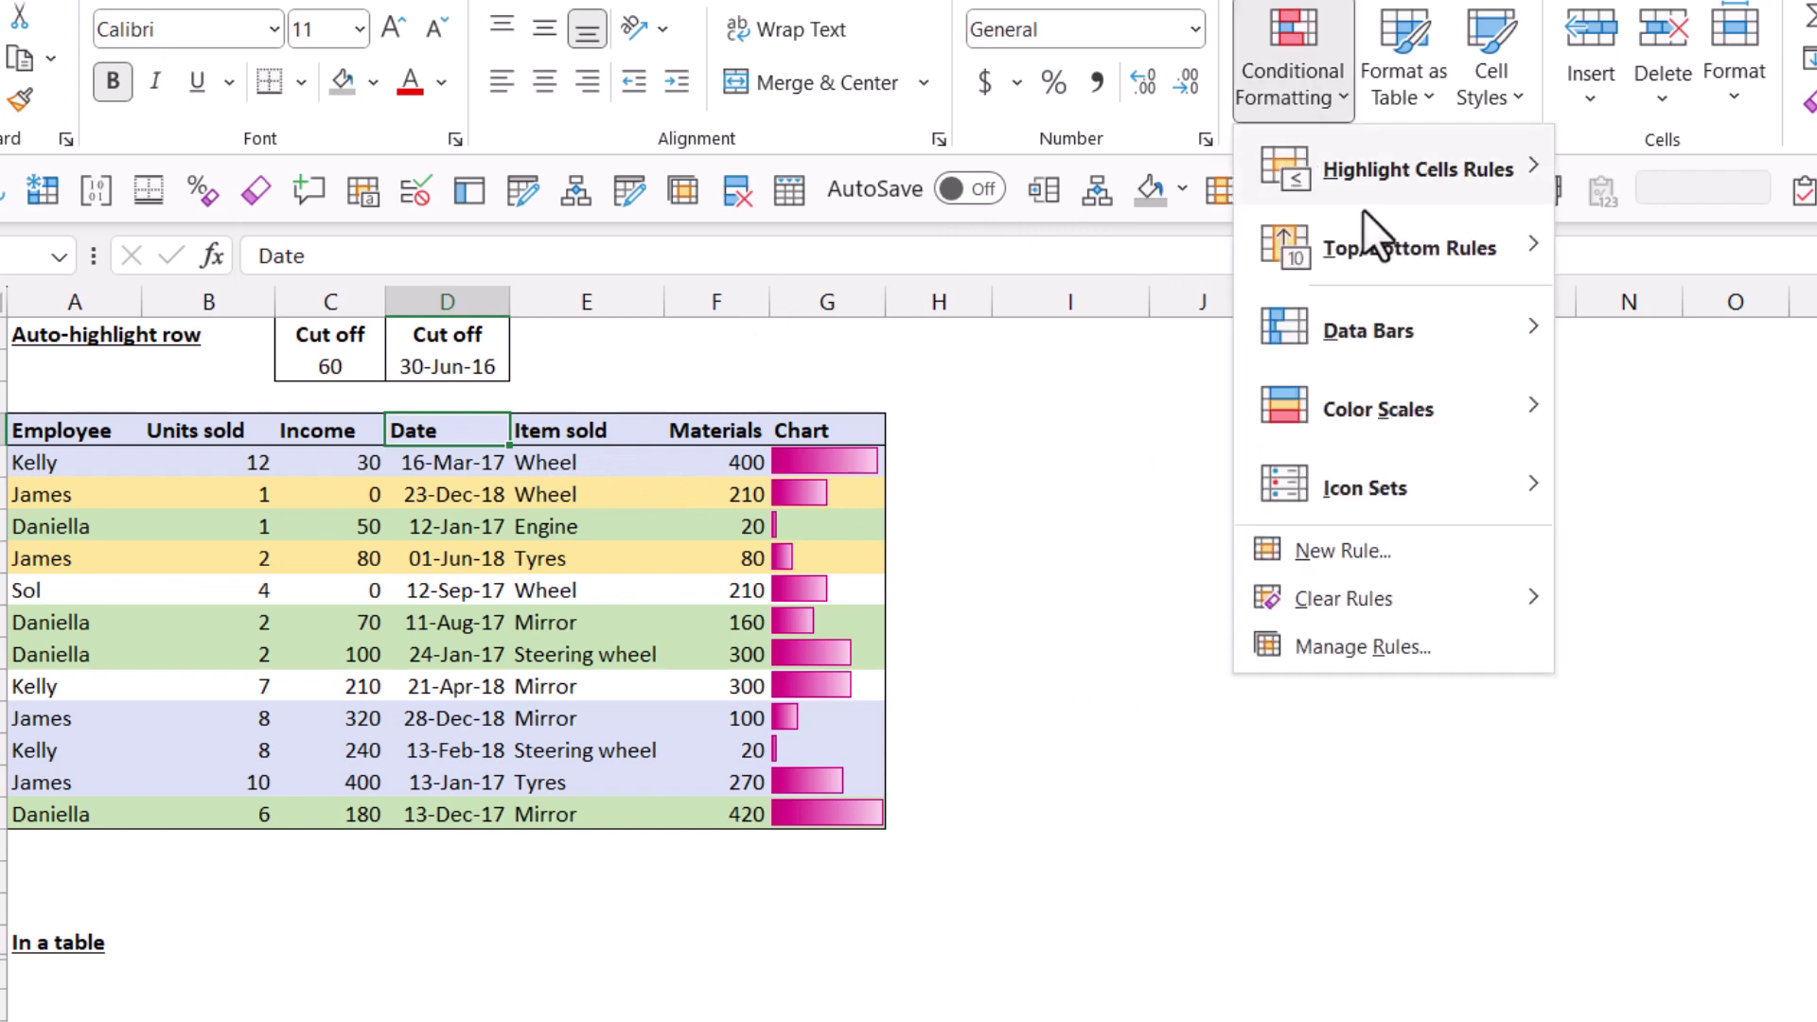
{"action": "left_click", "coordinate": [1381, 644]}
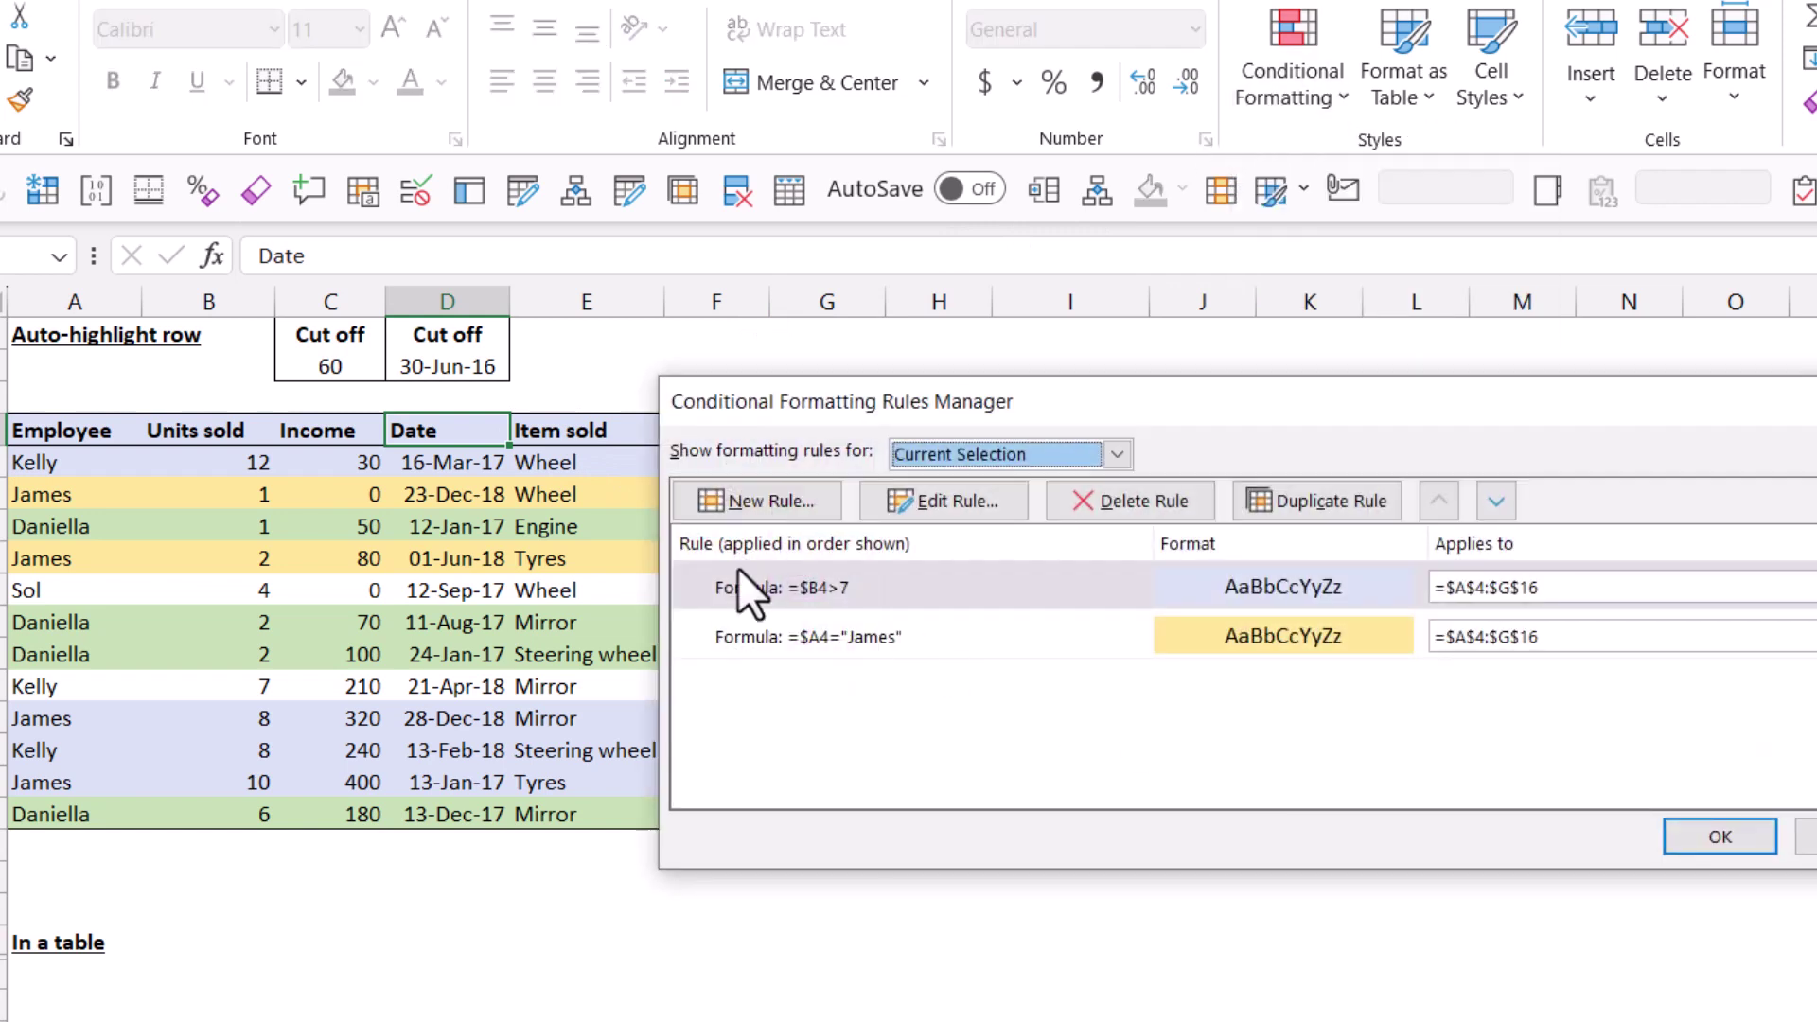
{"action": "left_click", "coordinate": [804, 587]}
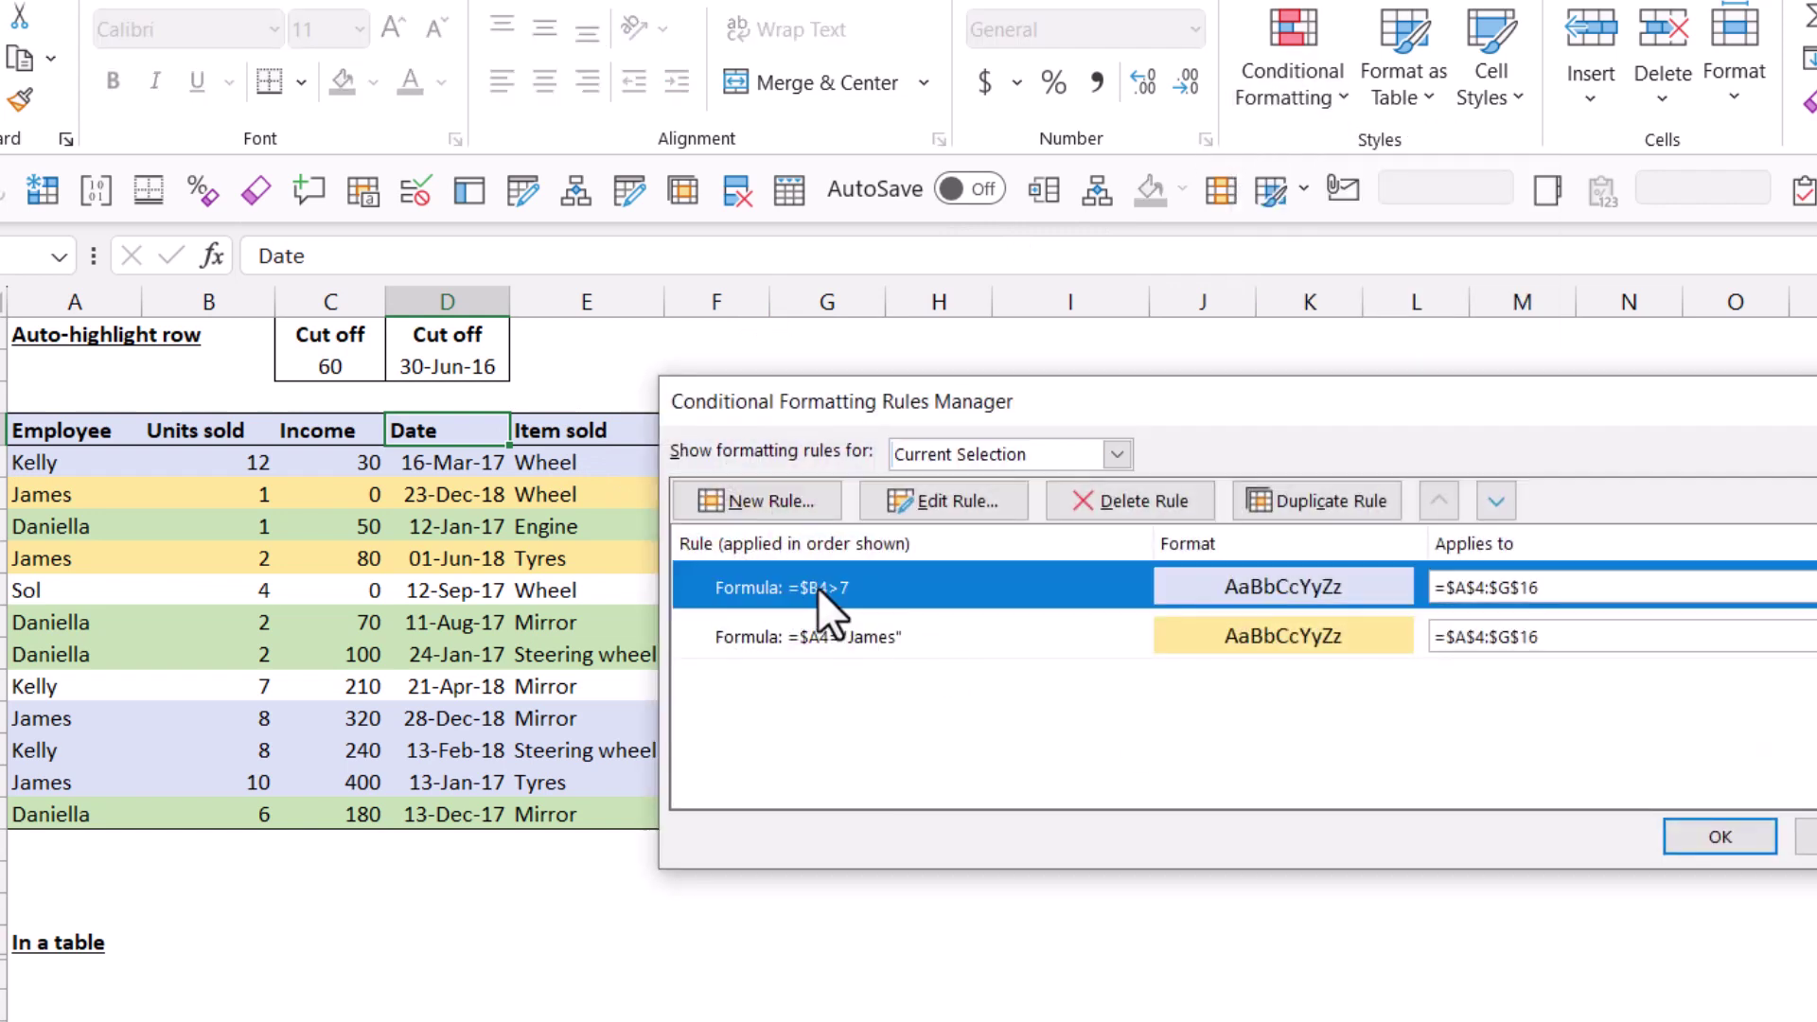
{"action": "left_click", "coordinate": [1484, 586]}
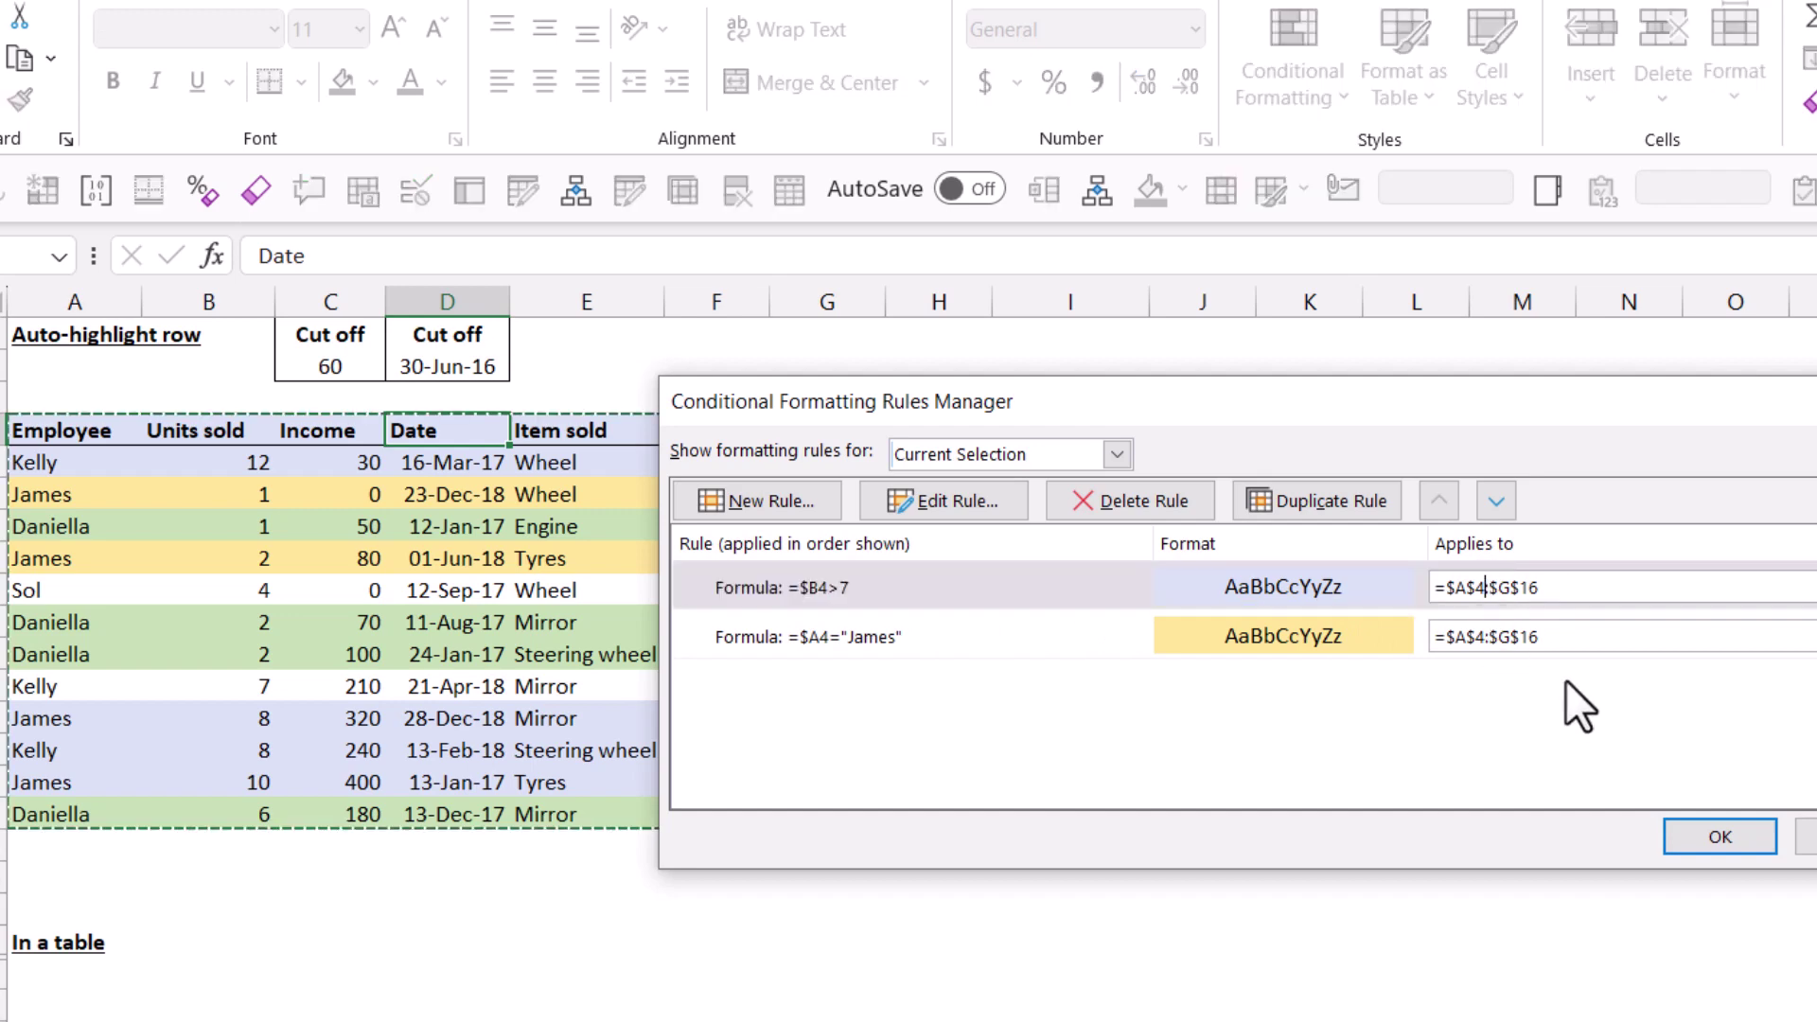
{"action": "key", "text": "BackSpace"}
{"action": "type", "text": "5"}
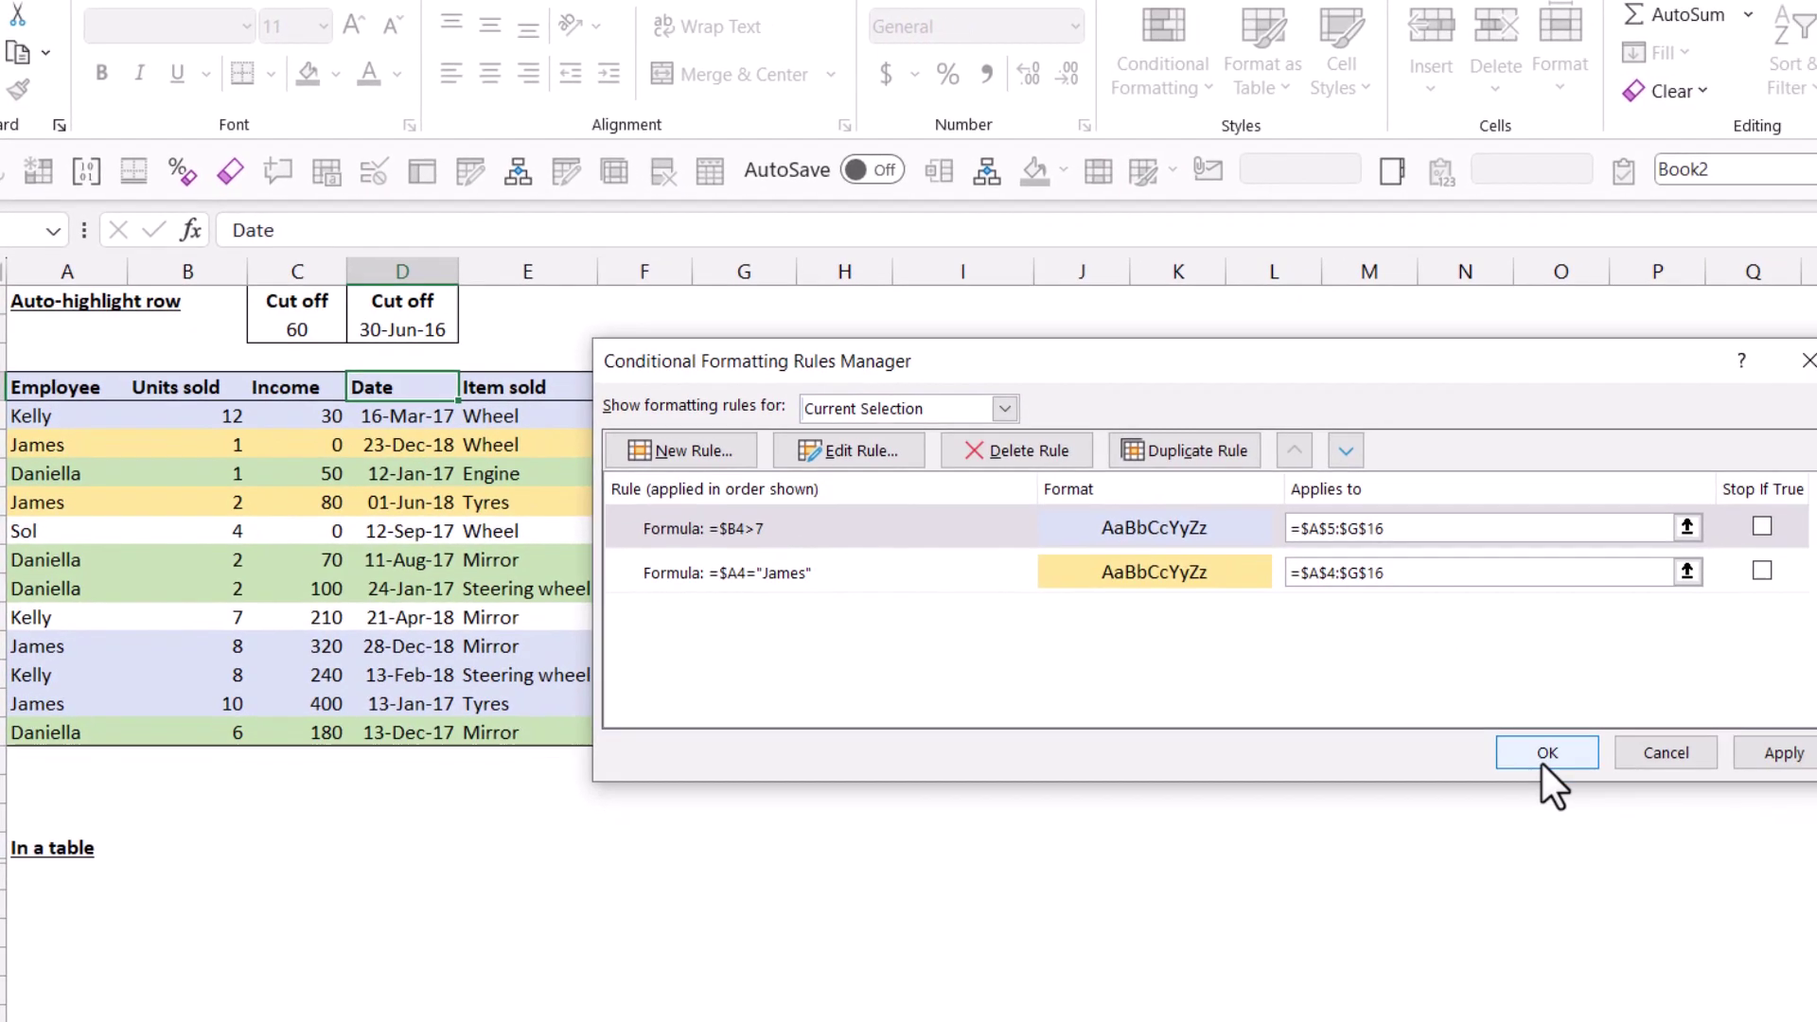
{"action": "left_click", "coordinate": [1745, 749]}
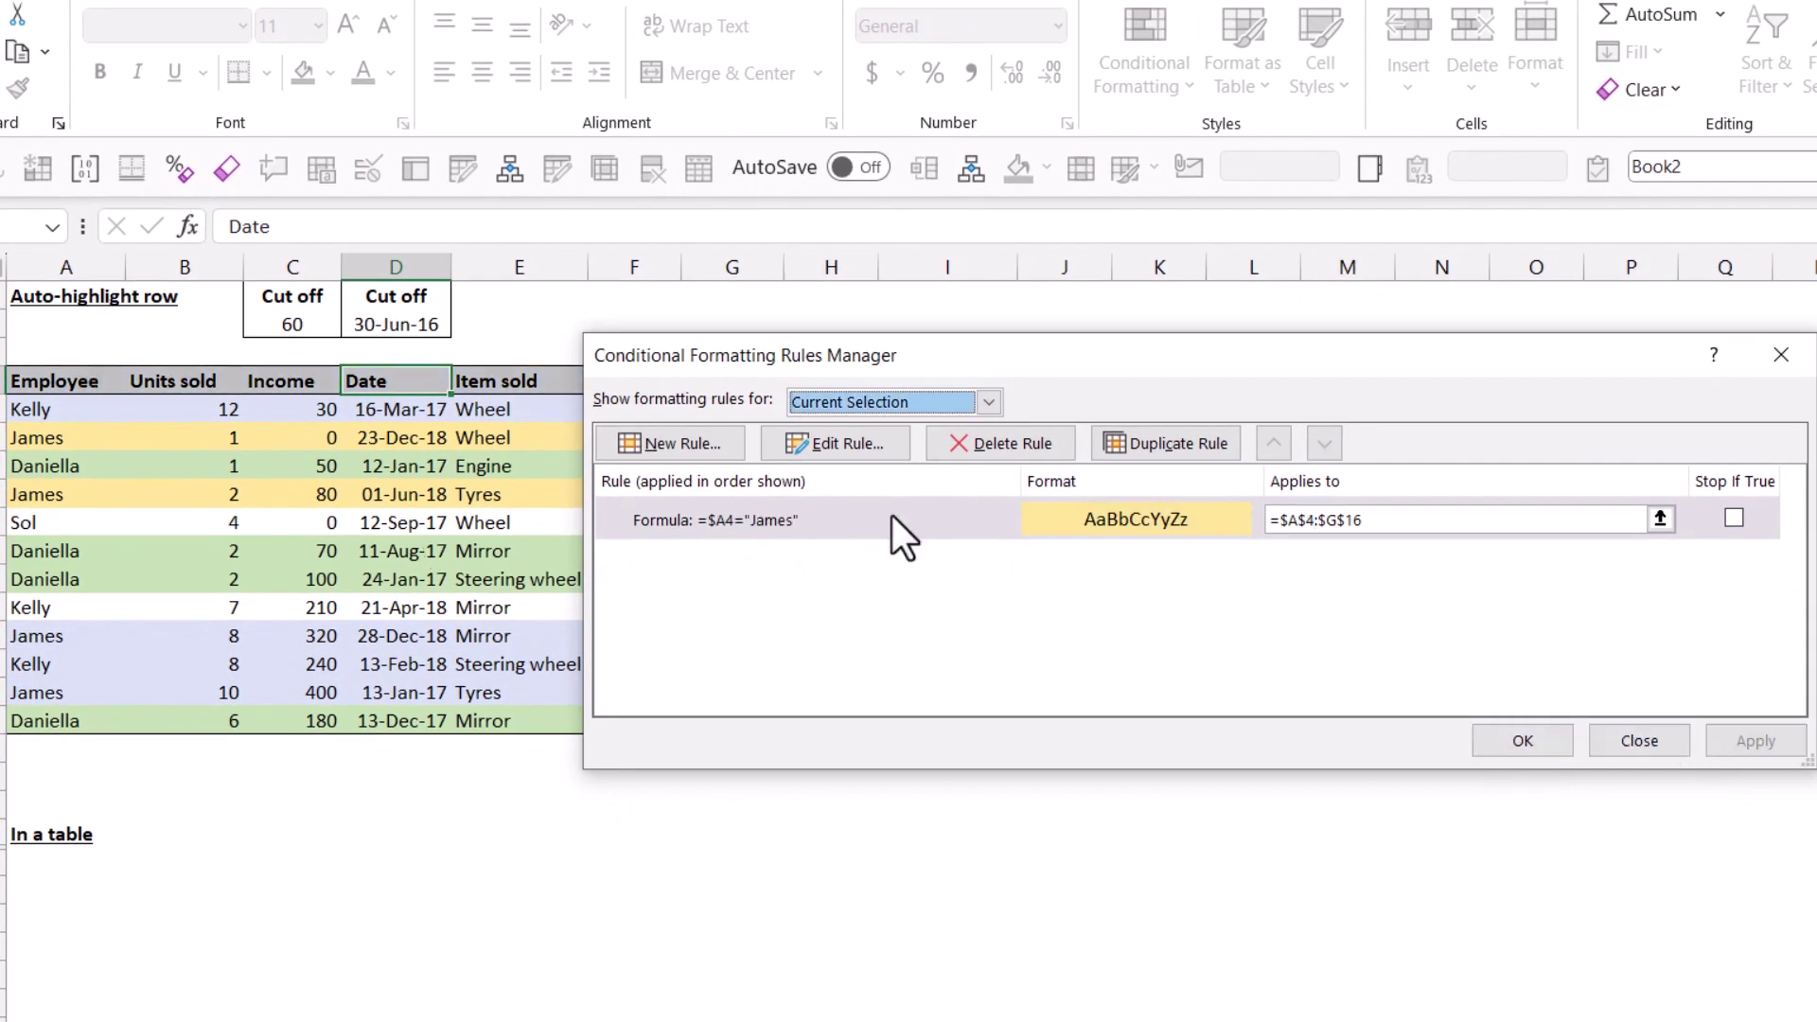
{"action": "left_click", "coordinate": [1516, 742]}
Step: Select the whole table and exclude its header row, so that only data rows A5:G16 are selected
{"action": "left_click", "coordinate": [269, 417]}
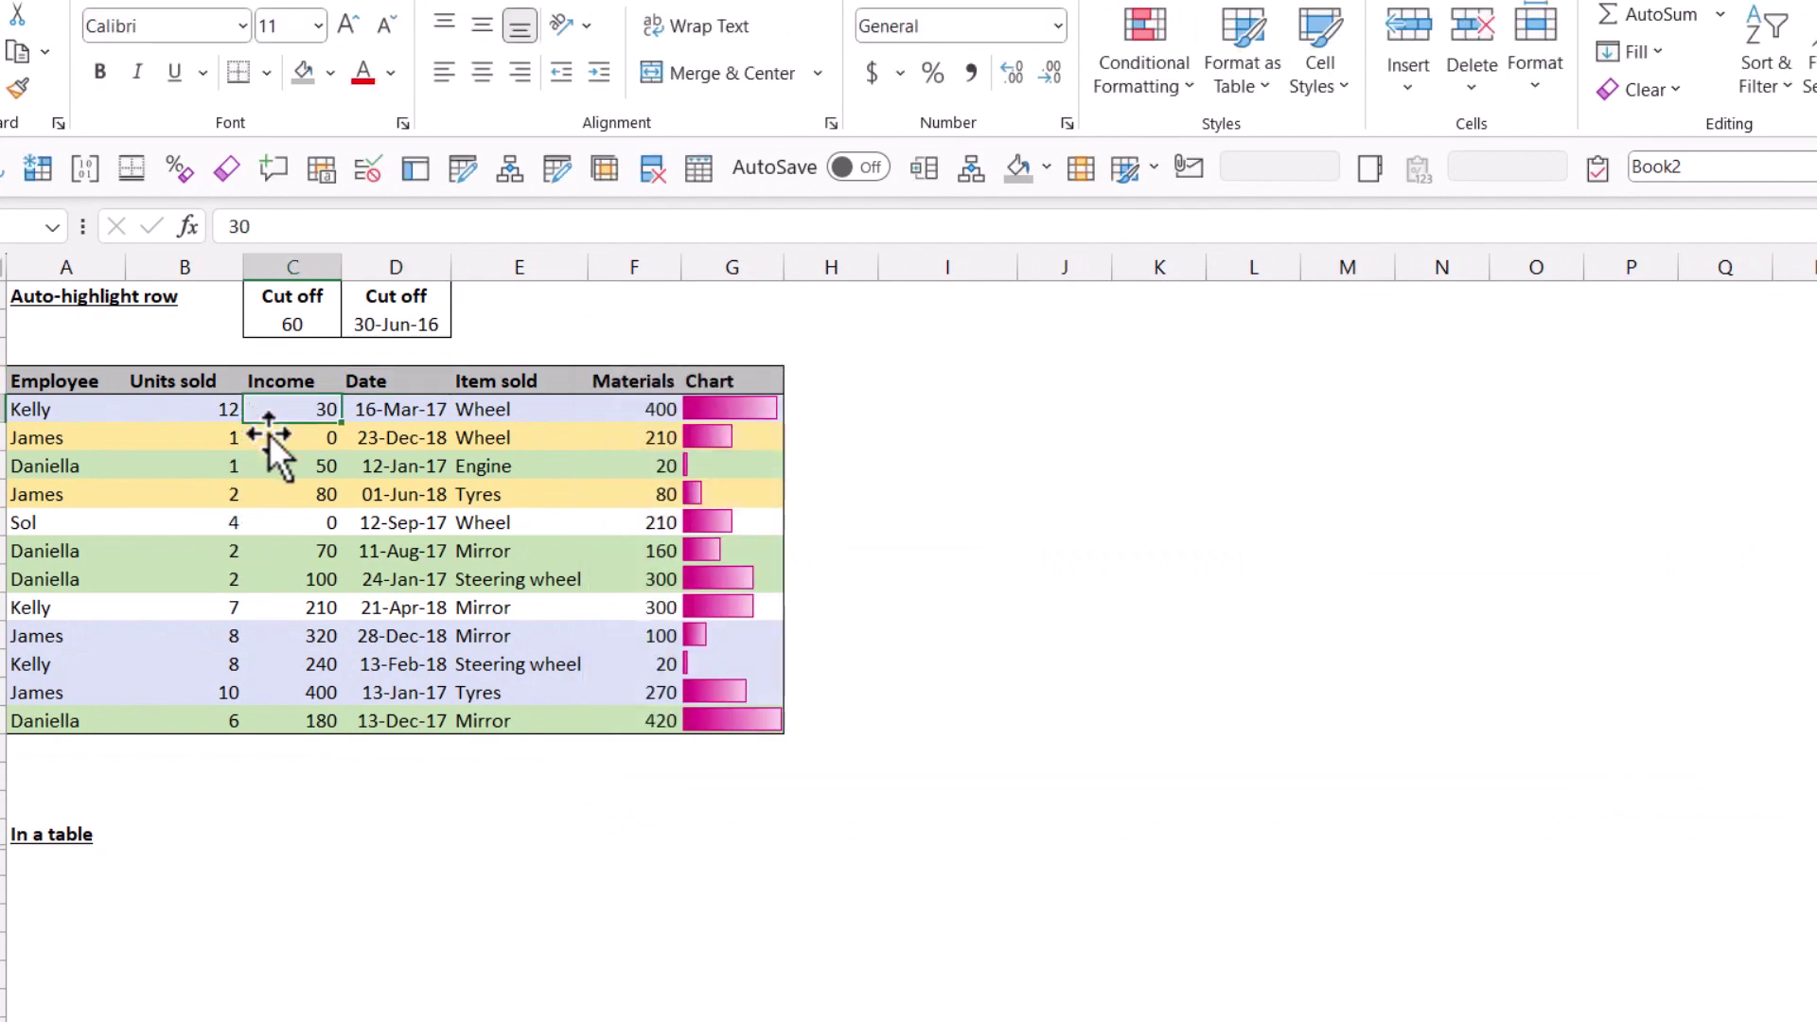
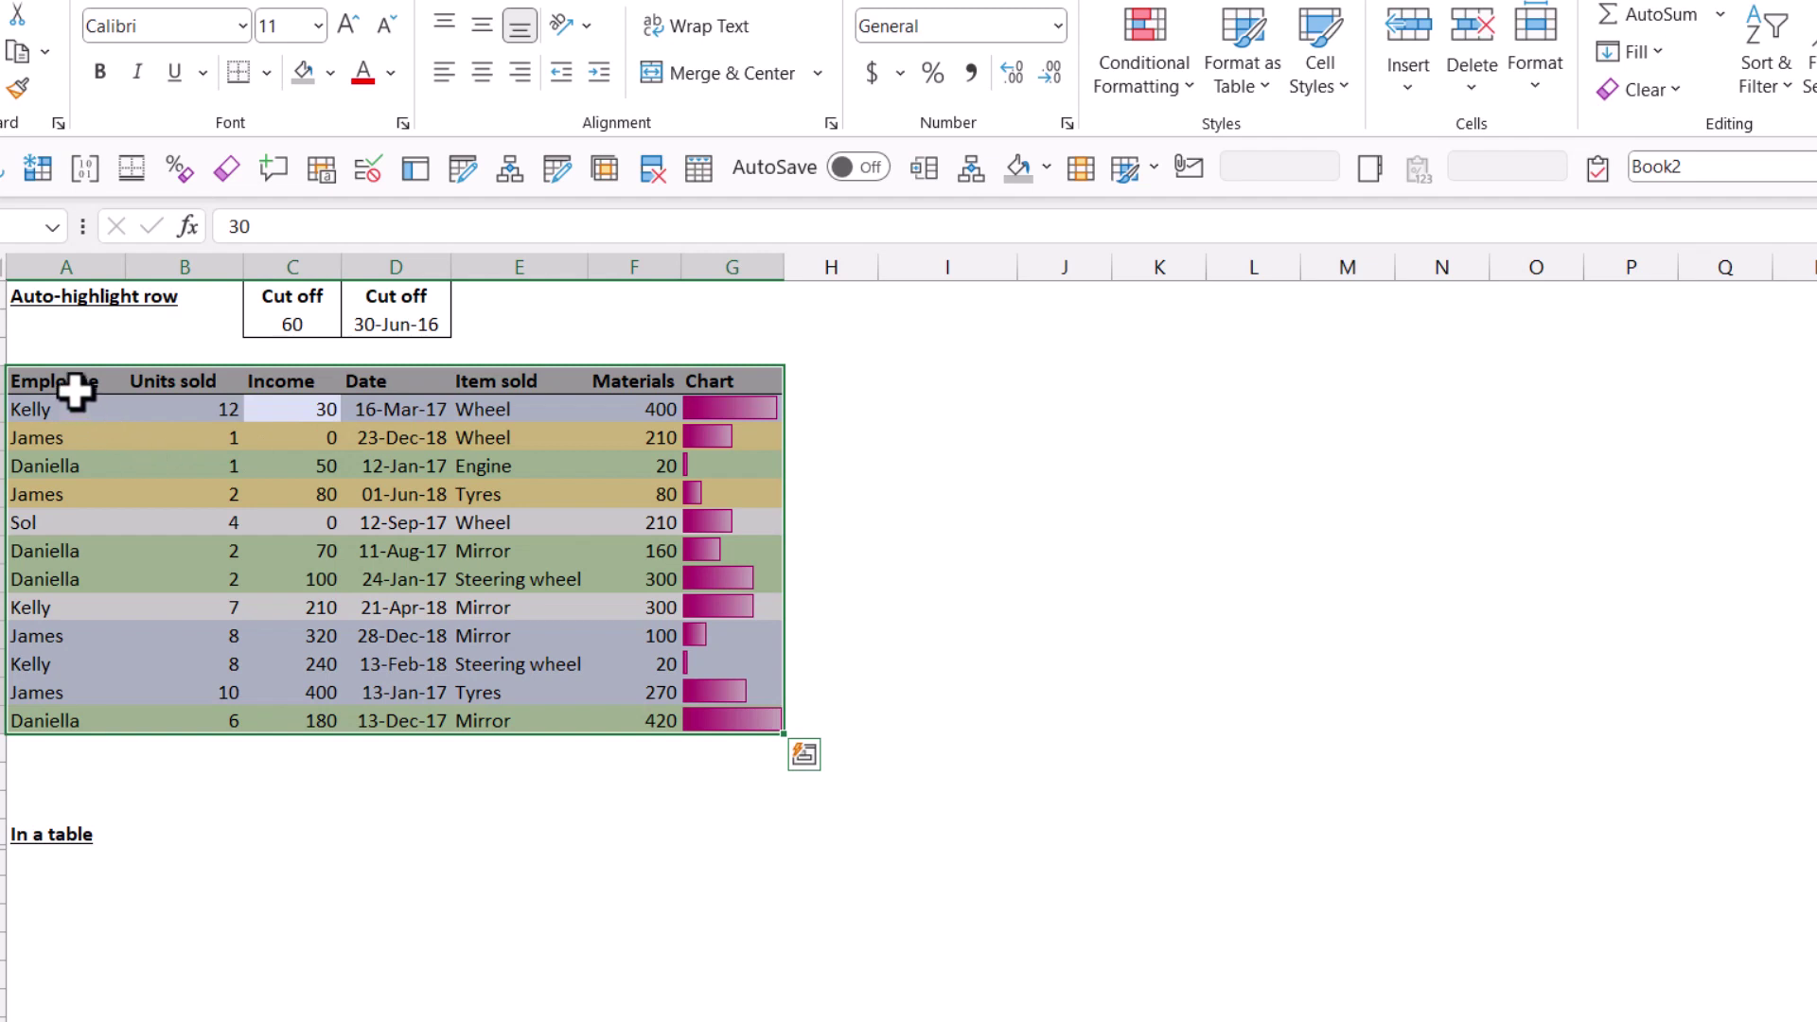
{"action": "left_click_drag", "start_coordinate": [70, 385], "coordinate": [729, 379], "text": "ctrl"}
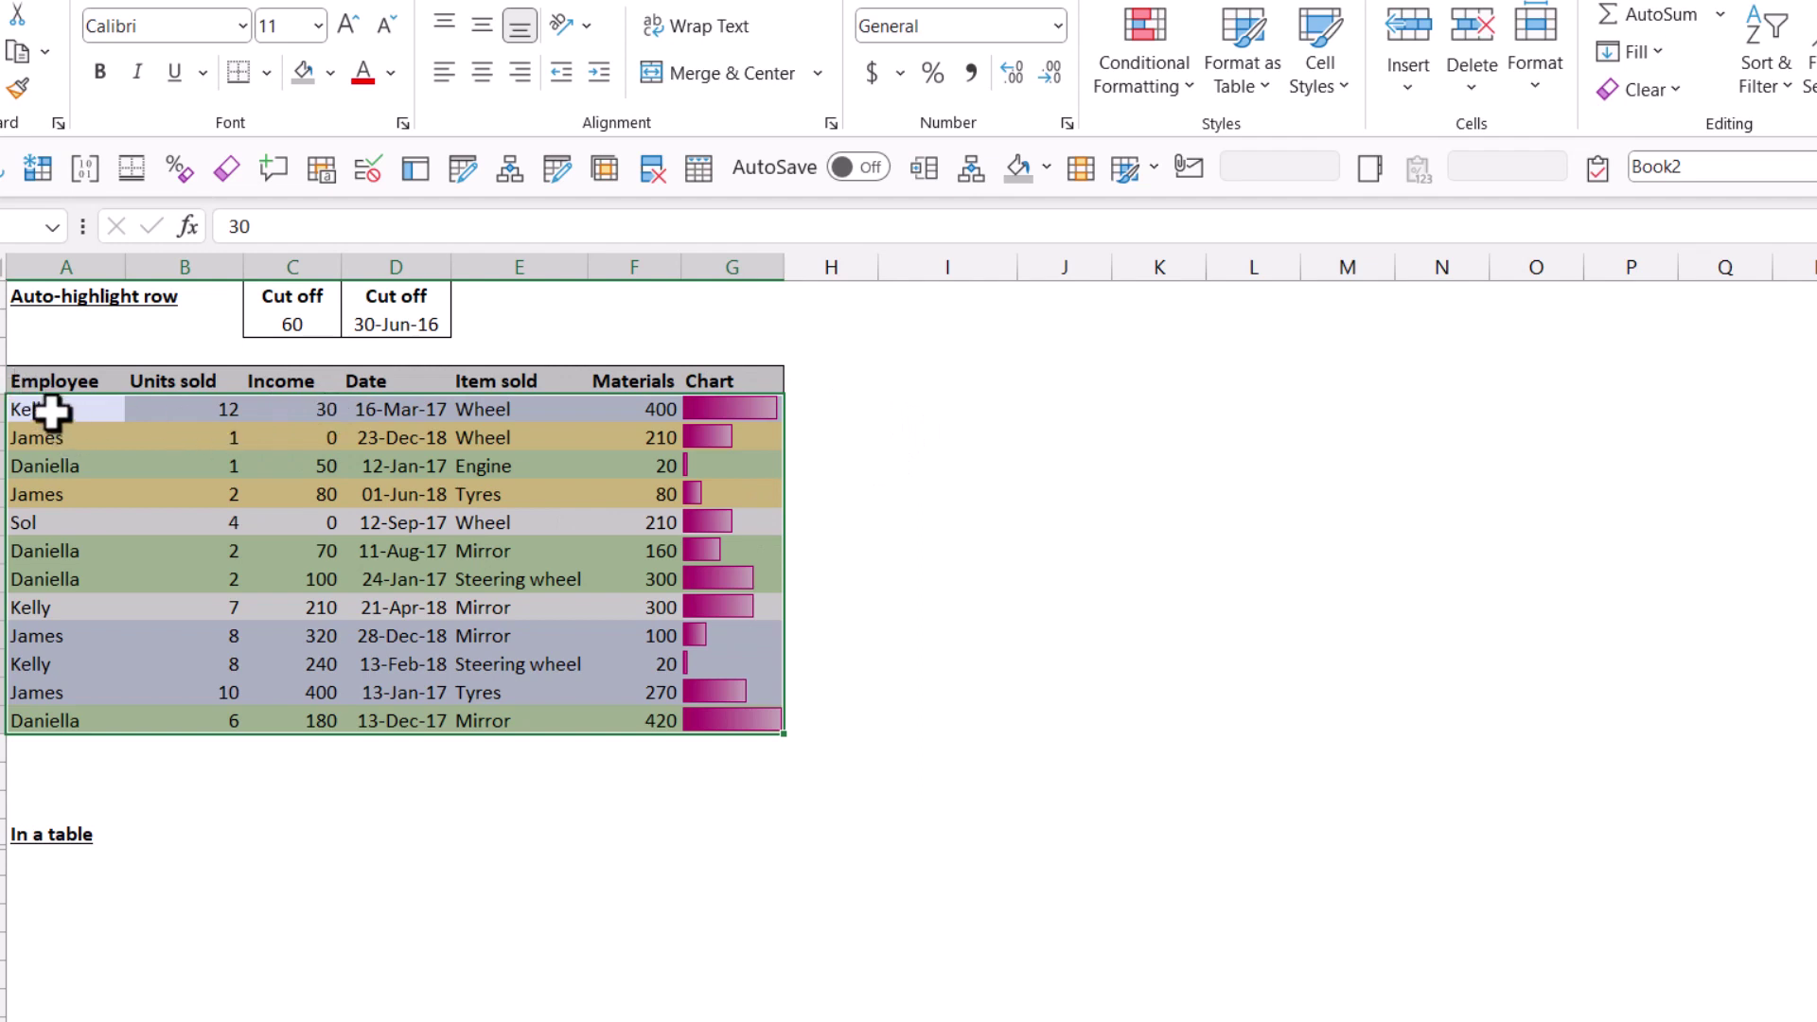
Step: Start a formula-based conditional formatting rule for A5:G16 with =$C5<$C$2, comparing each row's income with the cut-off
{"action": "left_click", "coordinate": [1157, 79]}
{"action": "left_click", "coordinate": [1192, 486]}
{"action": "left_click", "coordinate": [948, 491]}
{"action": "left_click", "coordinate": [965, 613]}
{"action": "type", "text": "="}
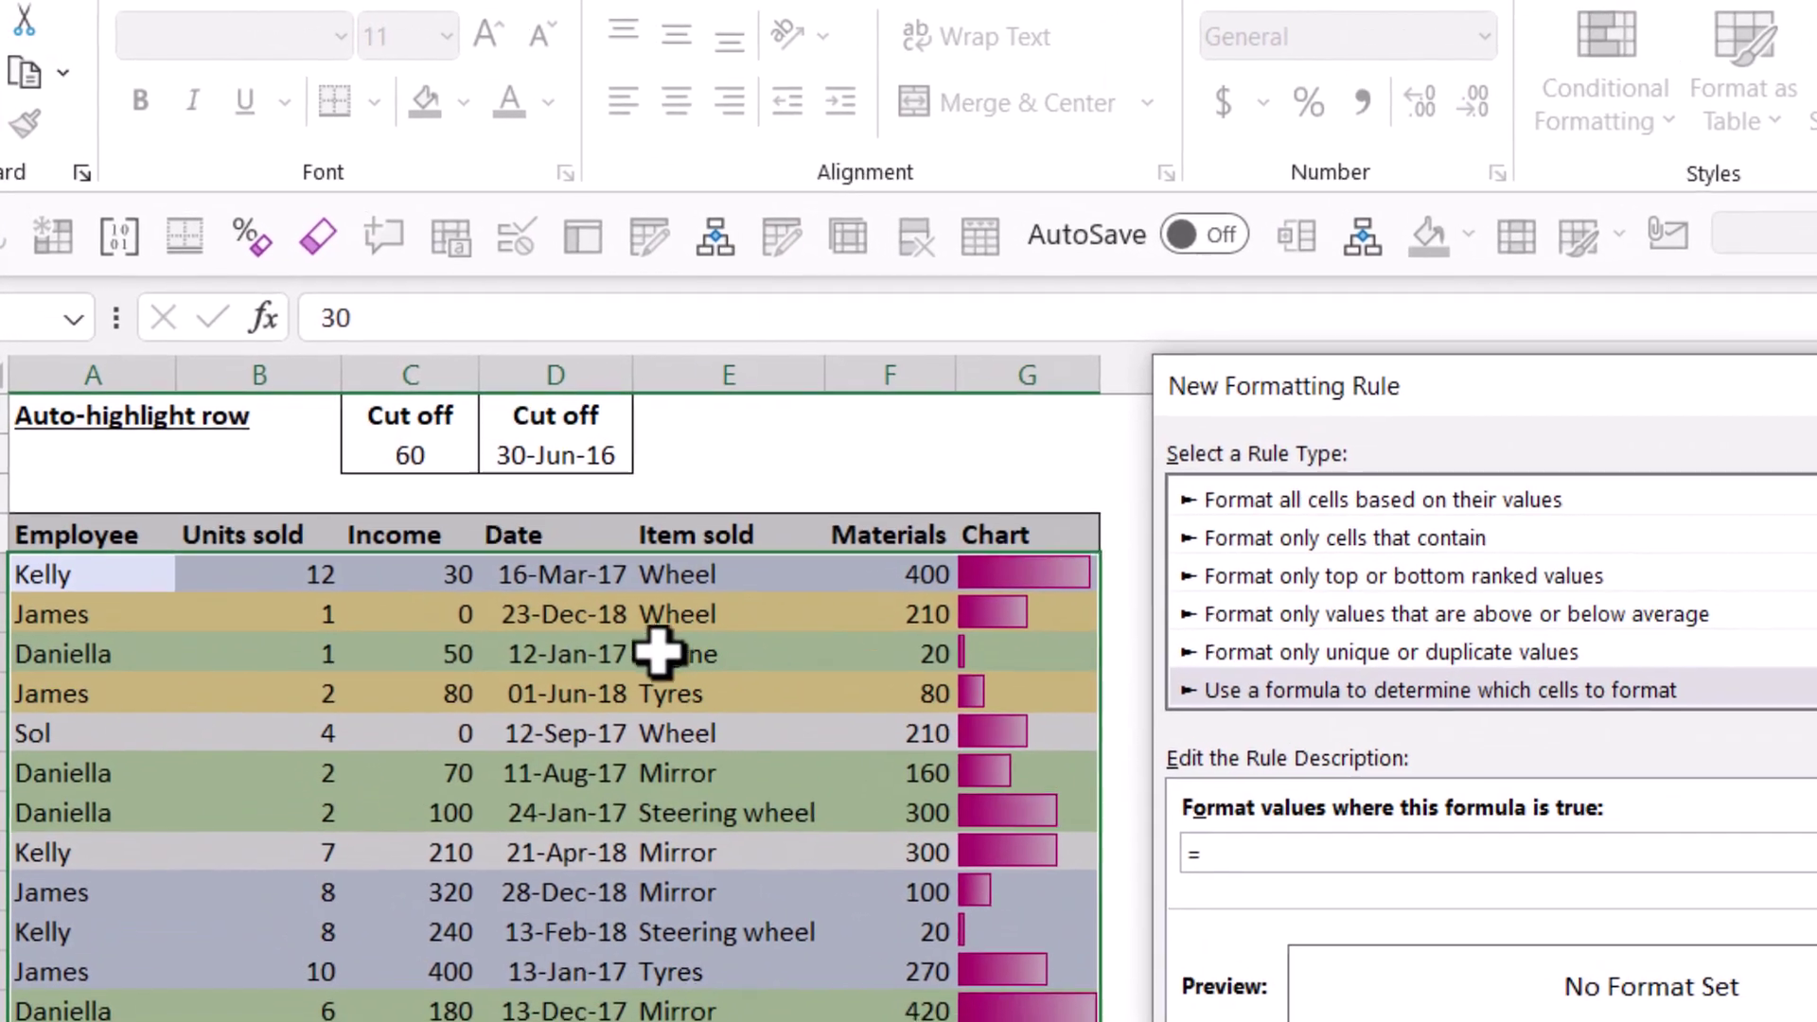
{"action": "left_click", "coordinate": [436, 574]}
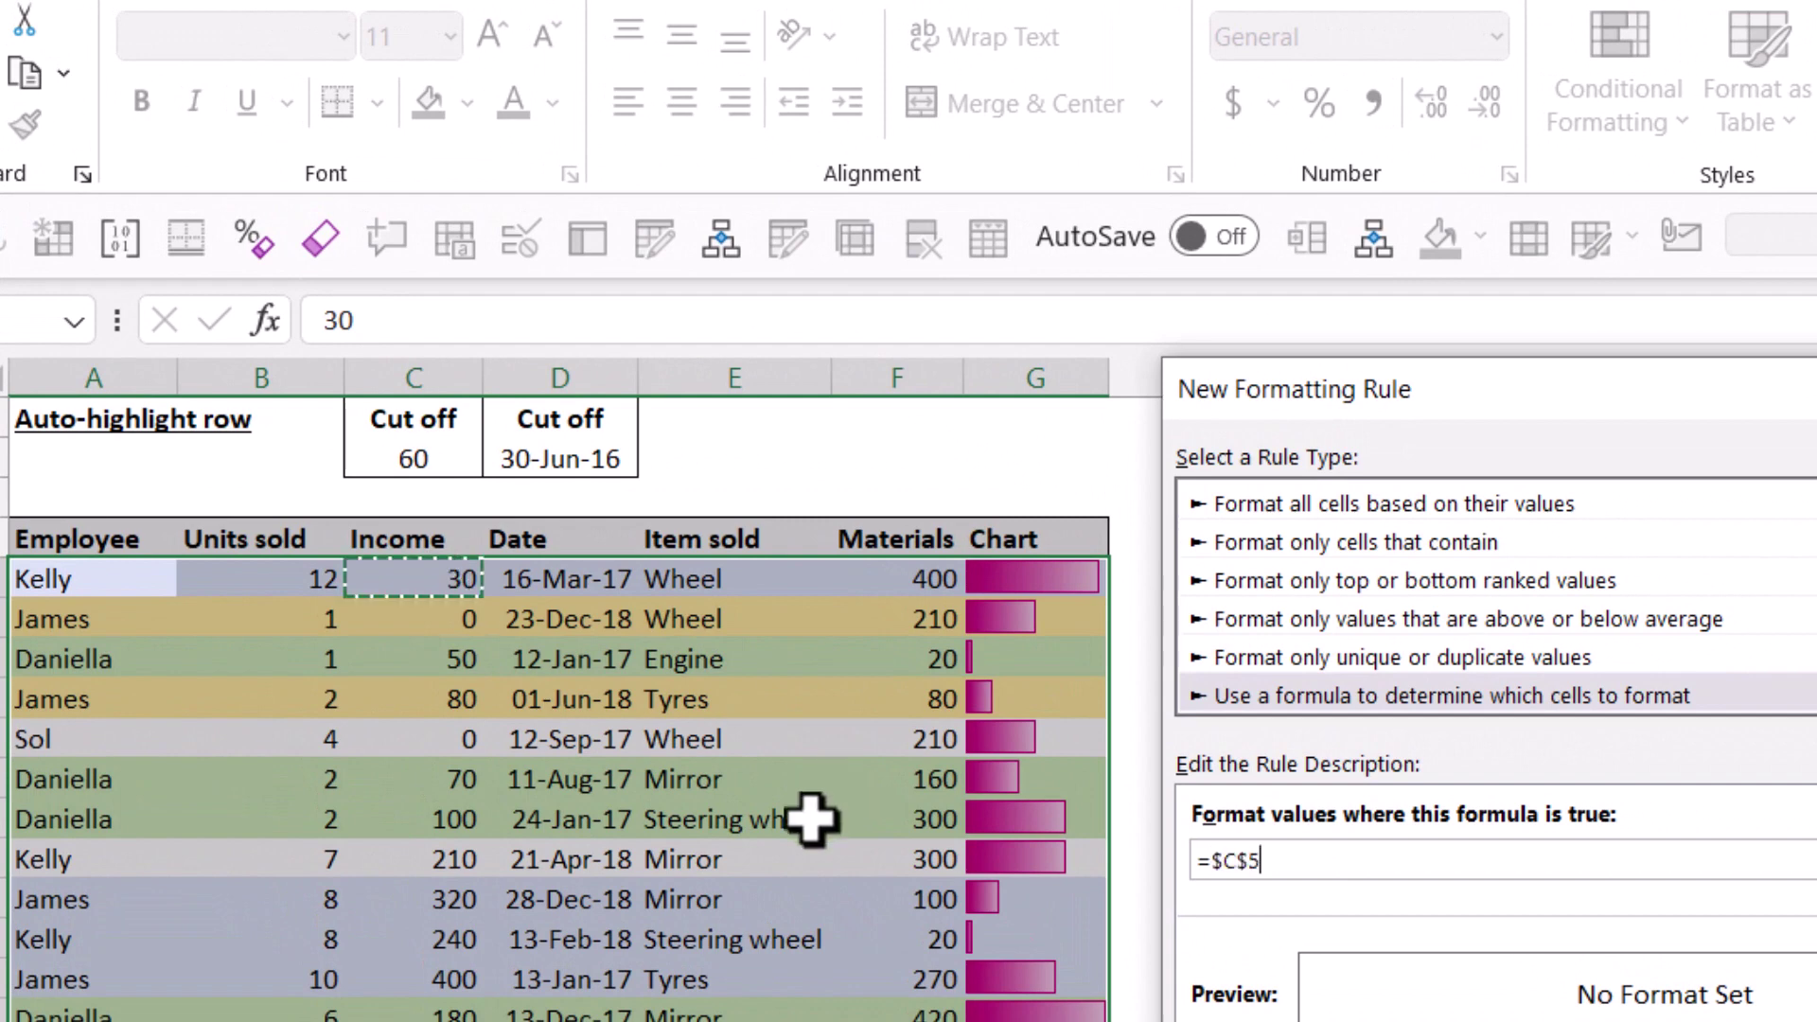
{"action": "type", "text": ">"}
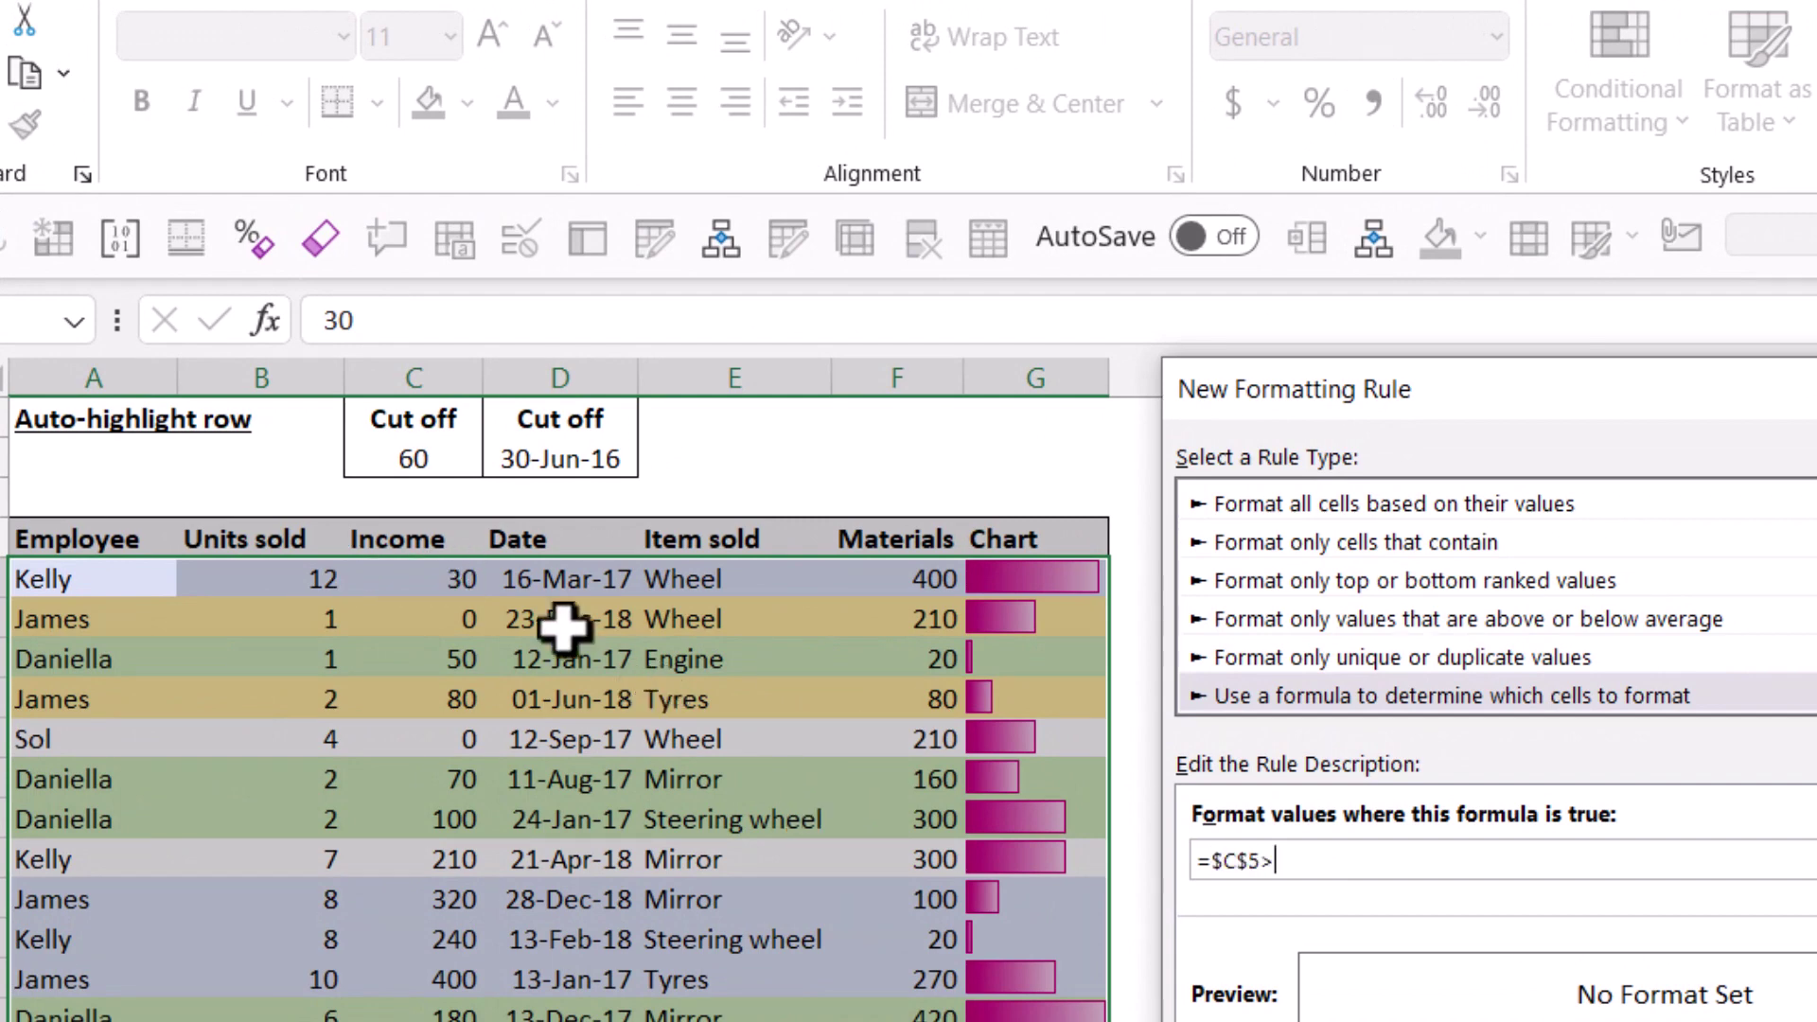
{"action": "left_click", "coordinate": [402, 456]}
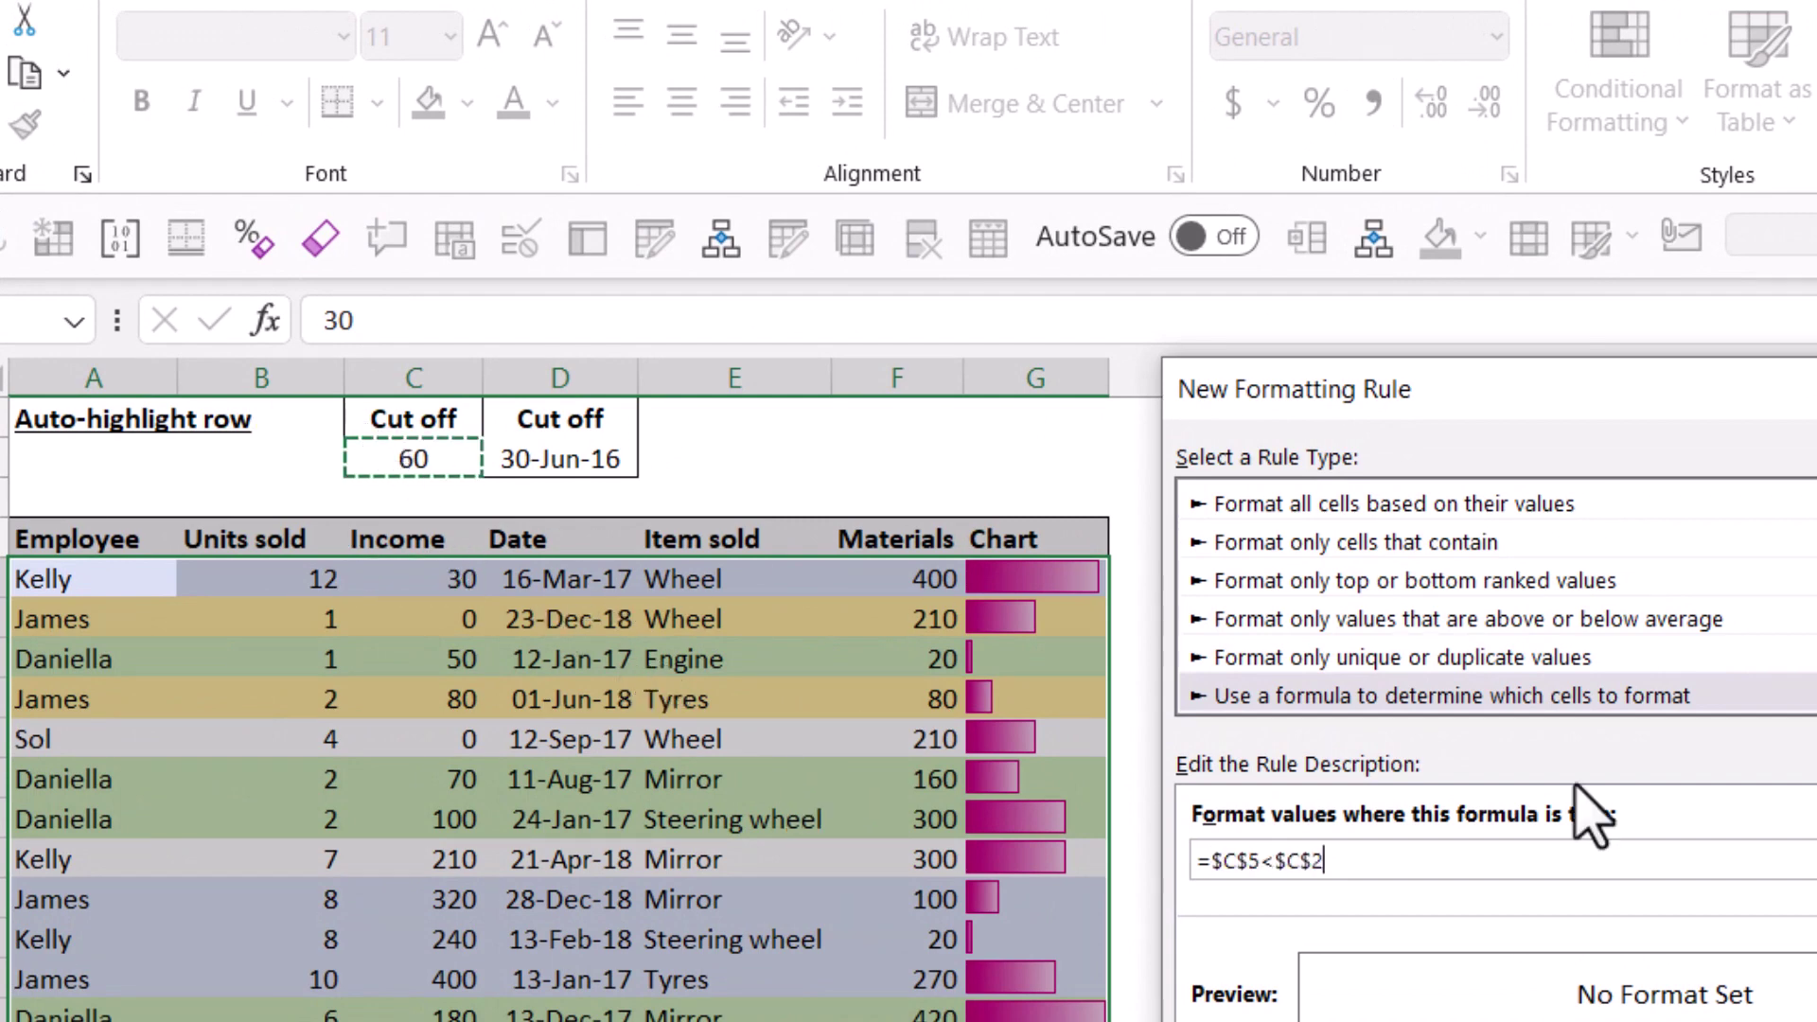
{"action": "left_click", "coordinate": [1249, 863]}
{"action": "key", "text": "BackSpace"}
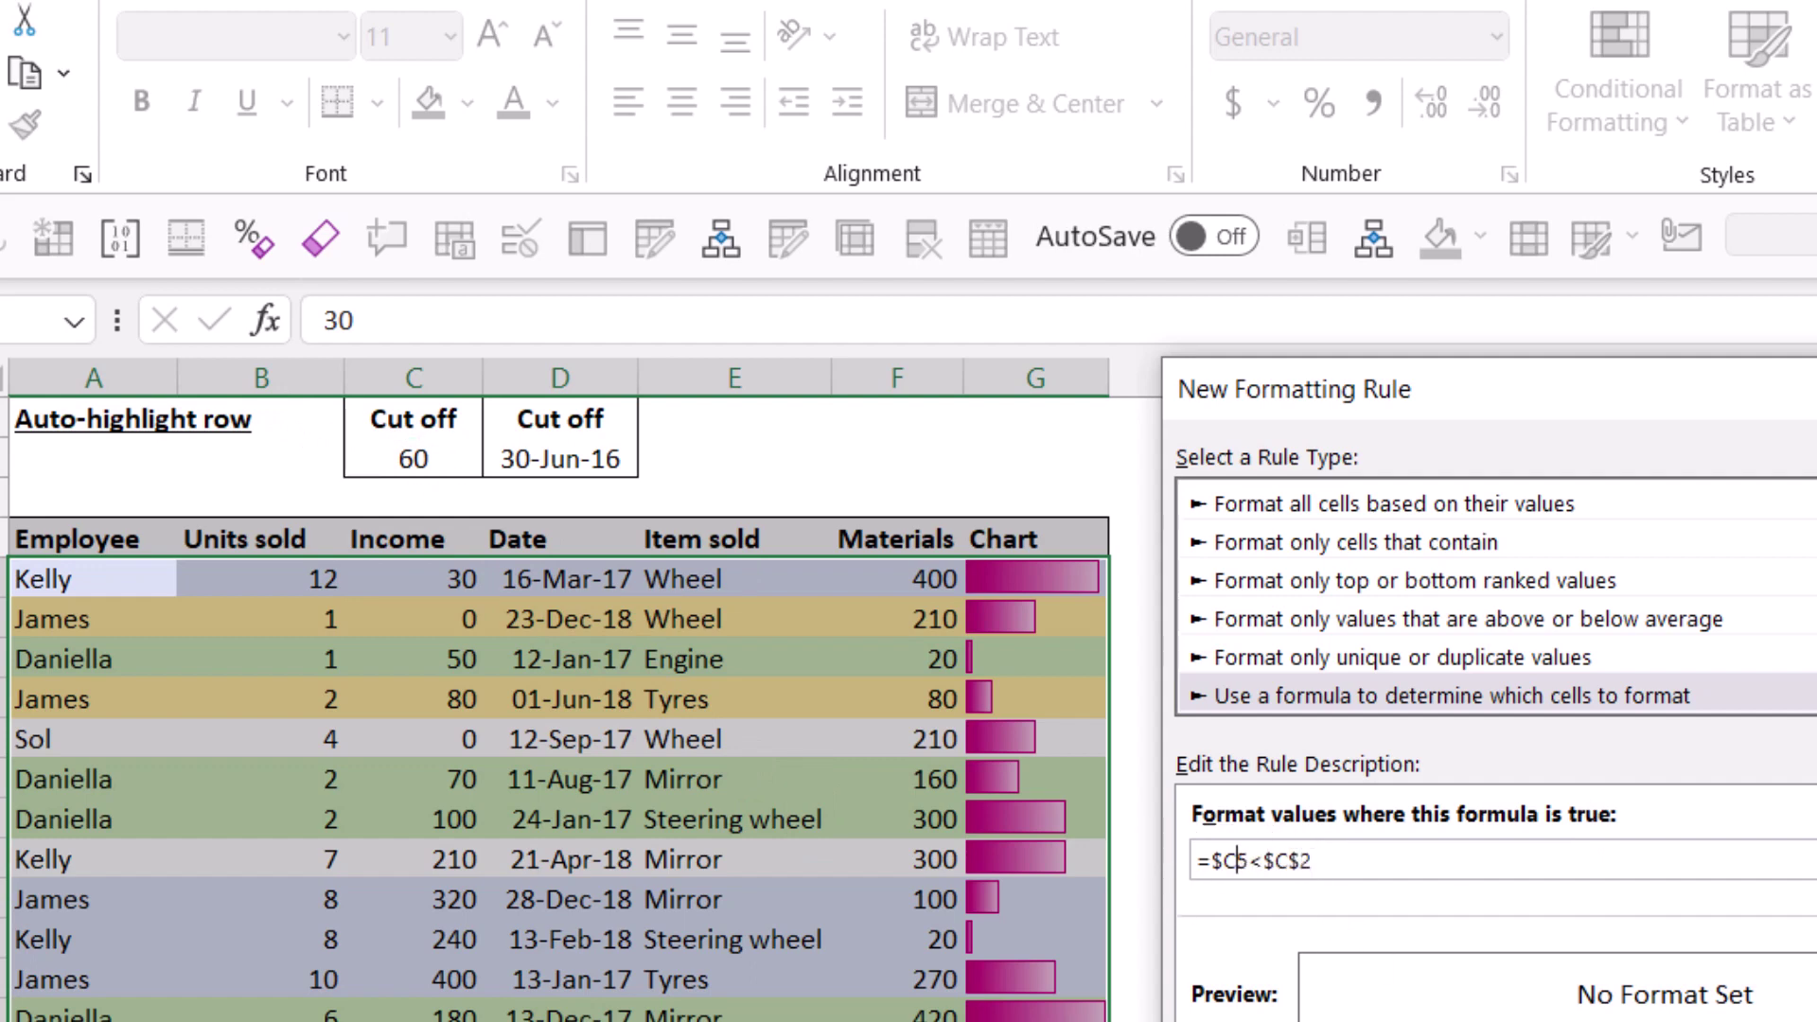
Step: Give the income rule a purple fill and apply it to the selected data rows
{"action": "key", "text": "alt+f"}
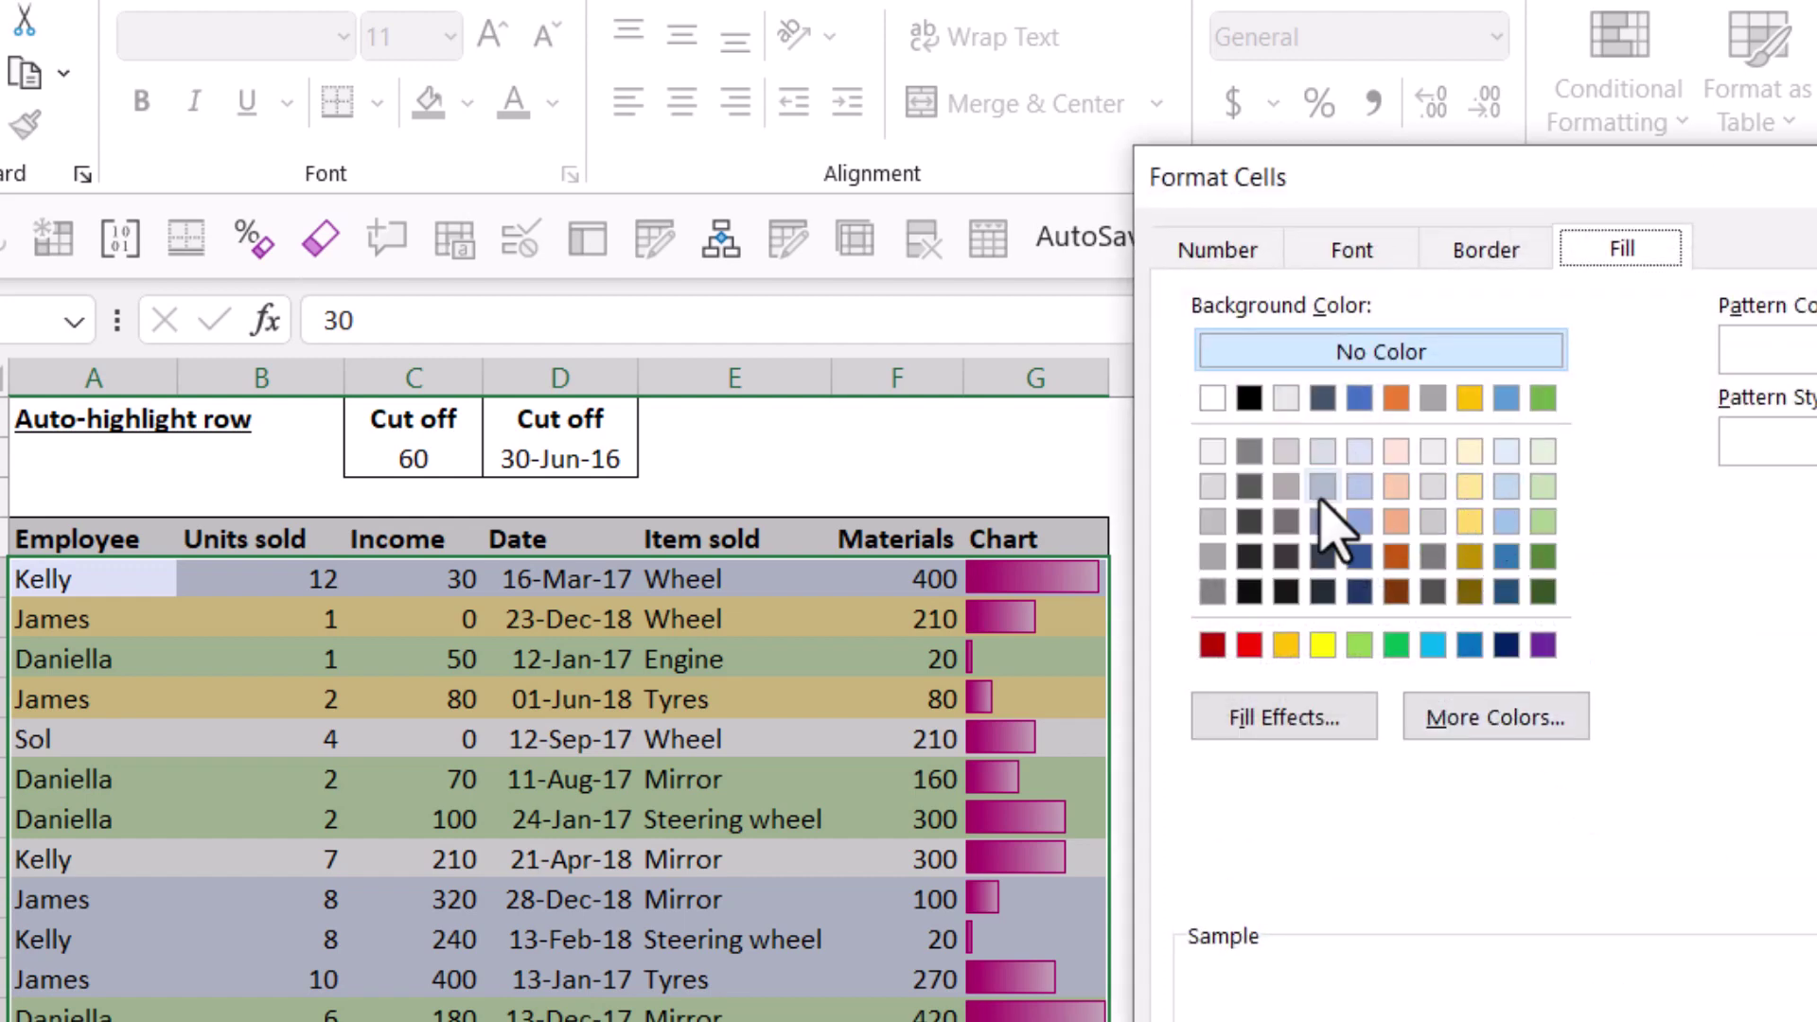
{"action": "left_click", "coordinate": [1542, 644]}
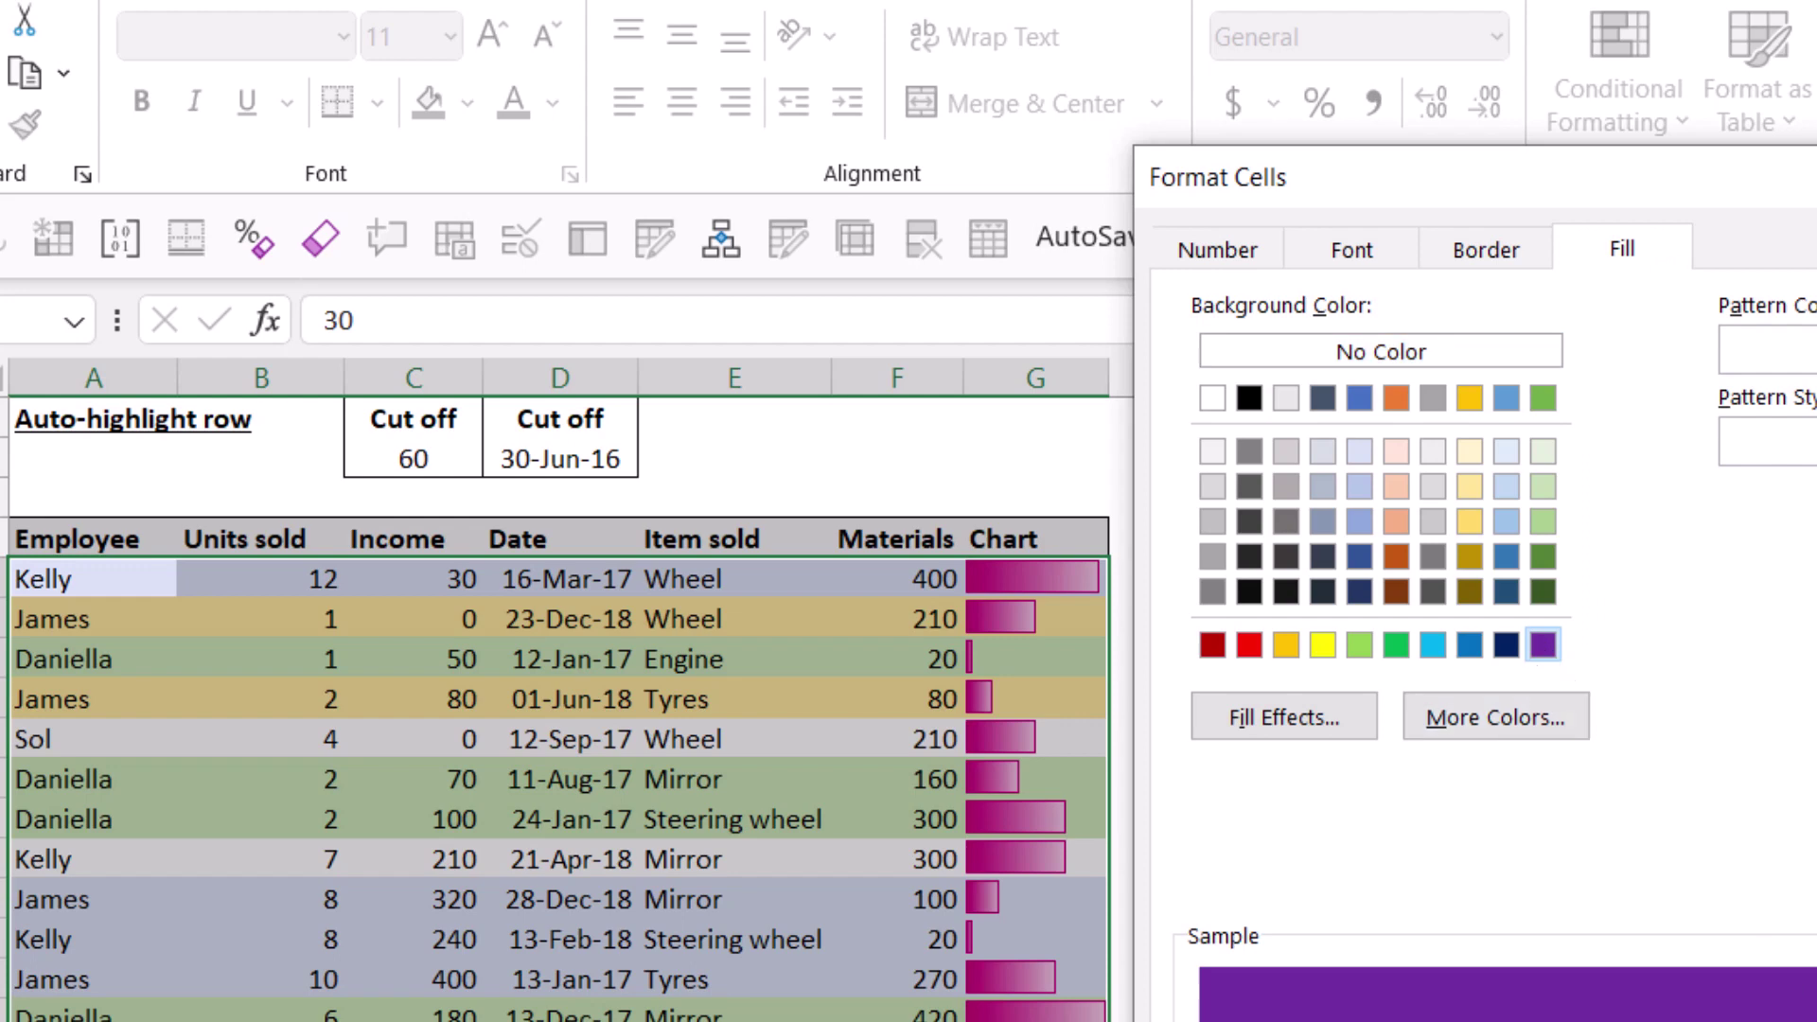
{"action": "key", "text": "Return"}
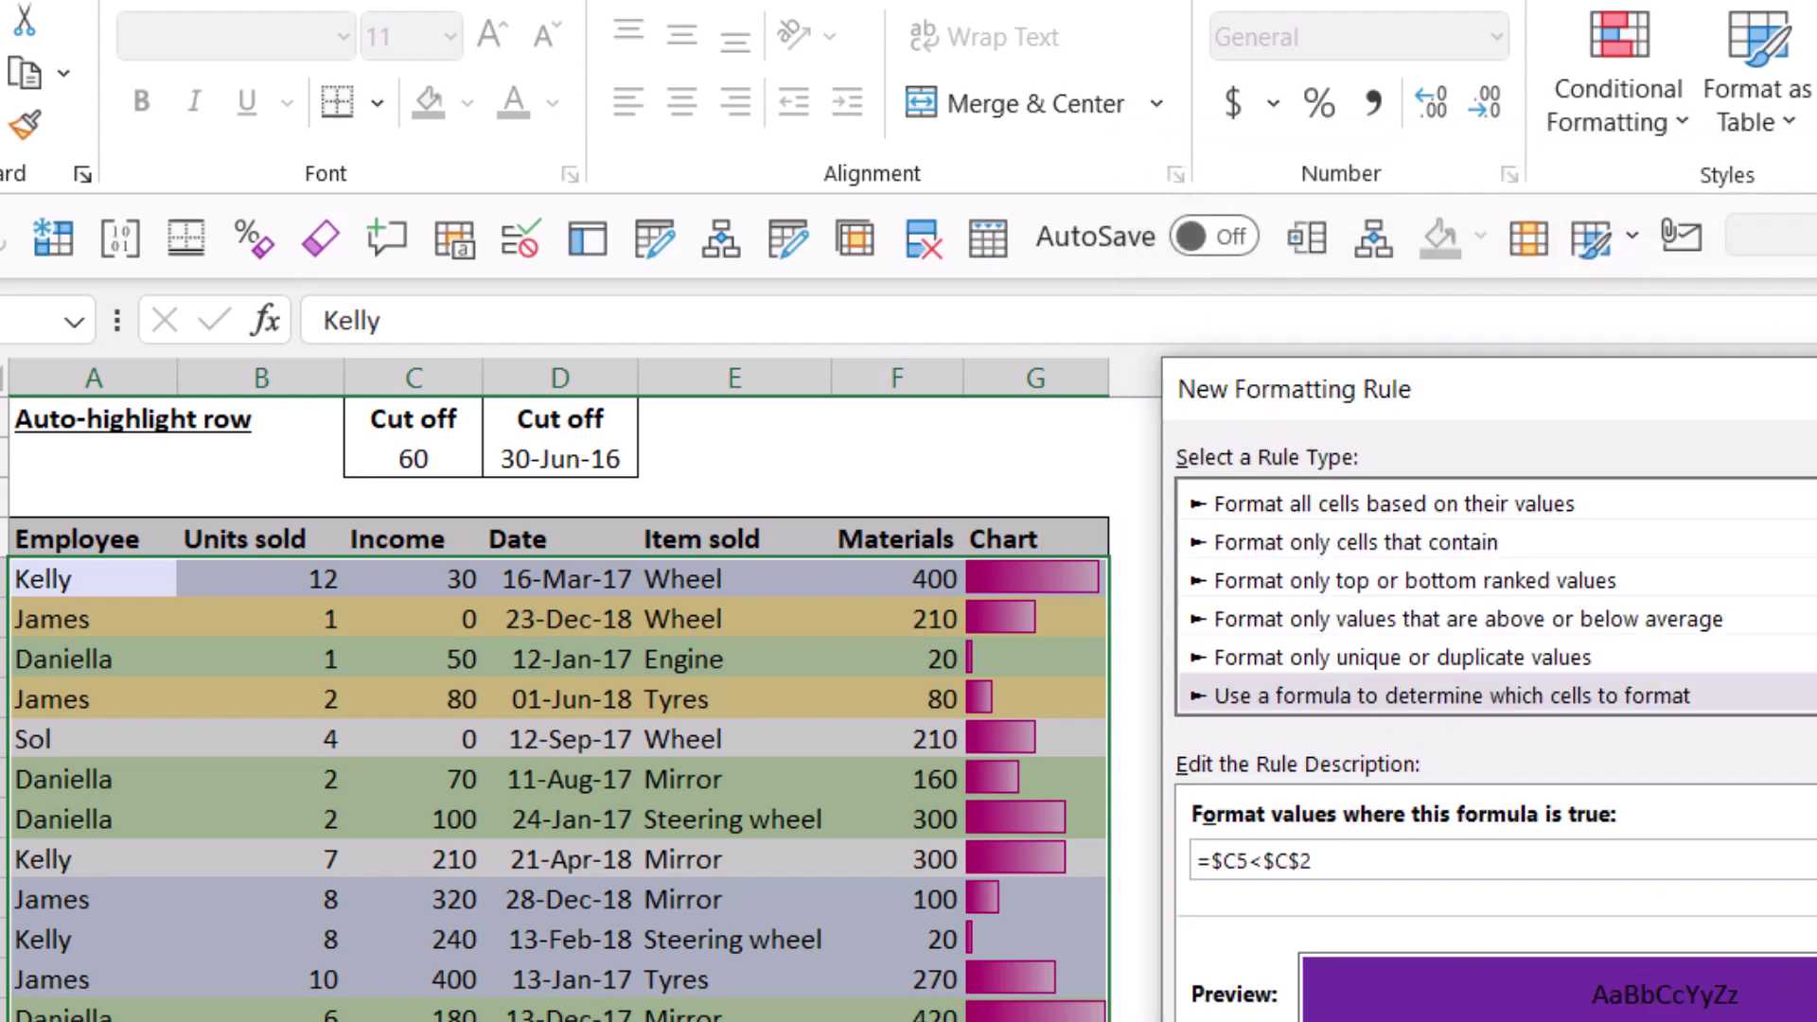
{"action": "key", "text": "Return"}
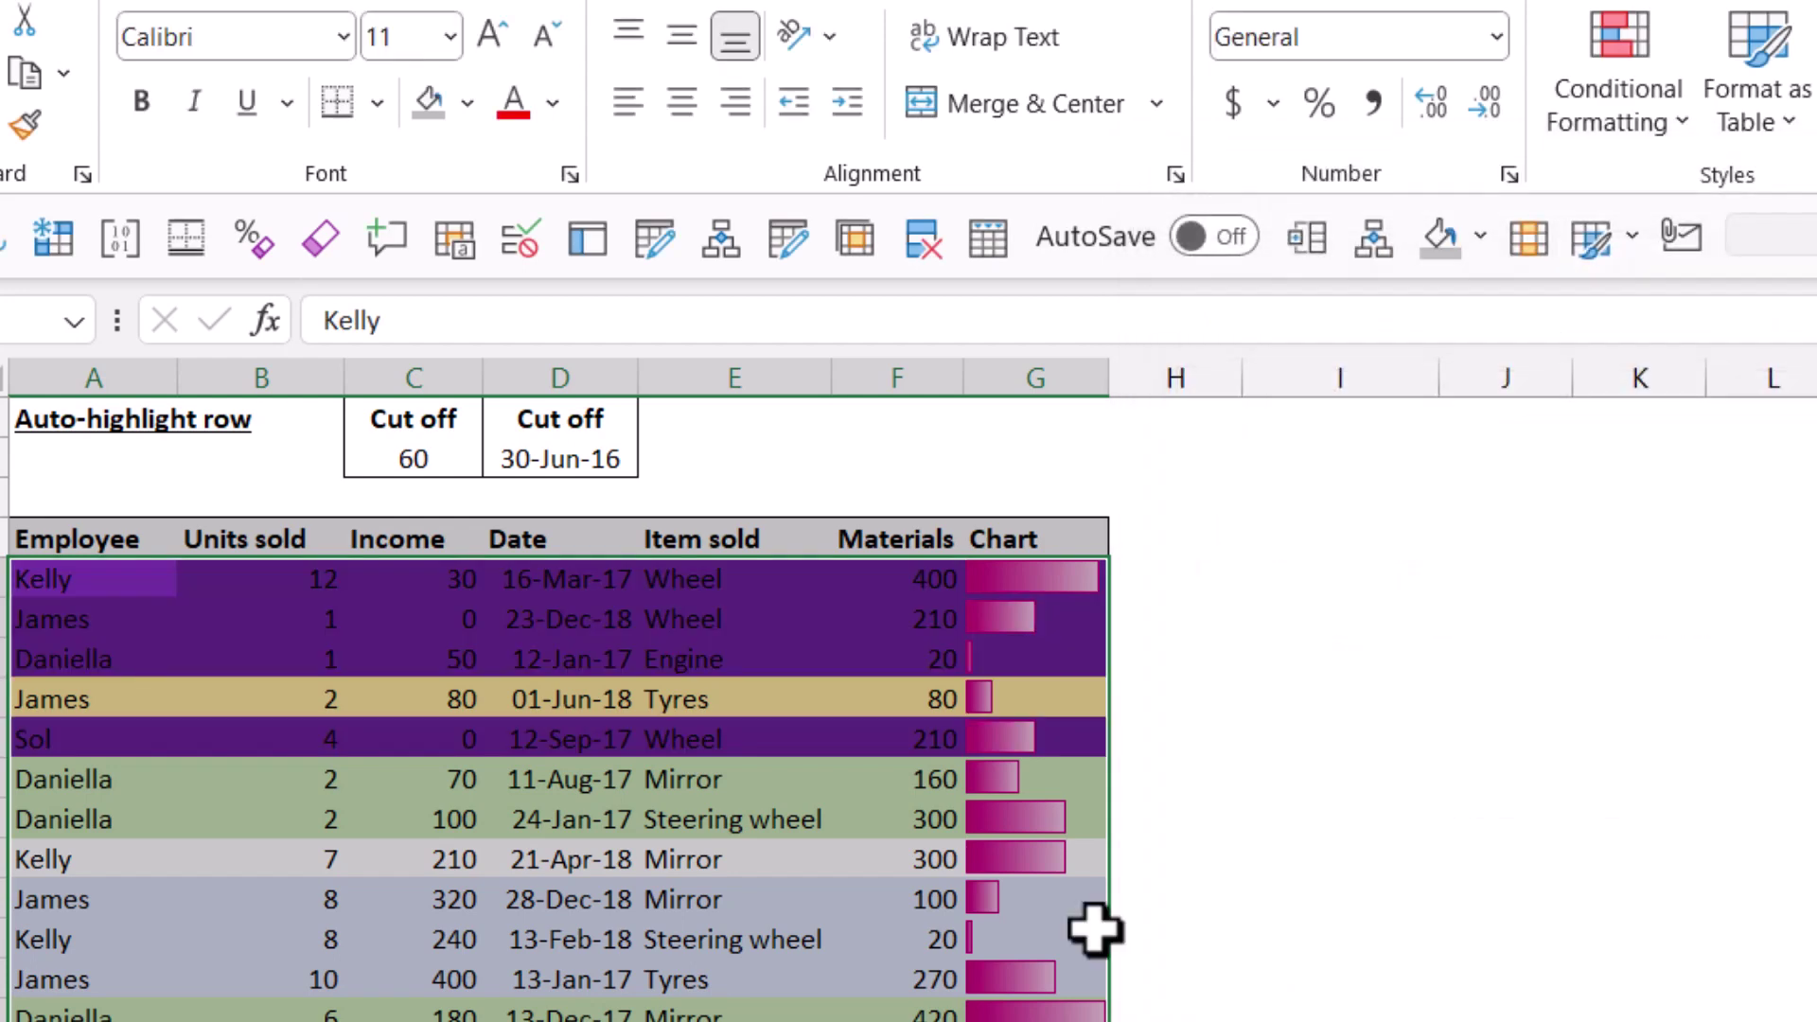
Step: Edit the =$C5<$C$2 rule to use white font on its purple fill, and apply the change
{"action": "left_click", "coordinate": [1651, 123]}
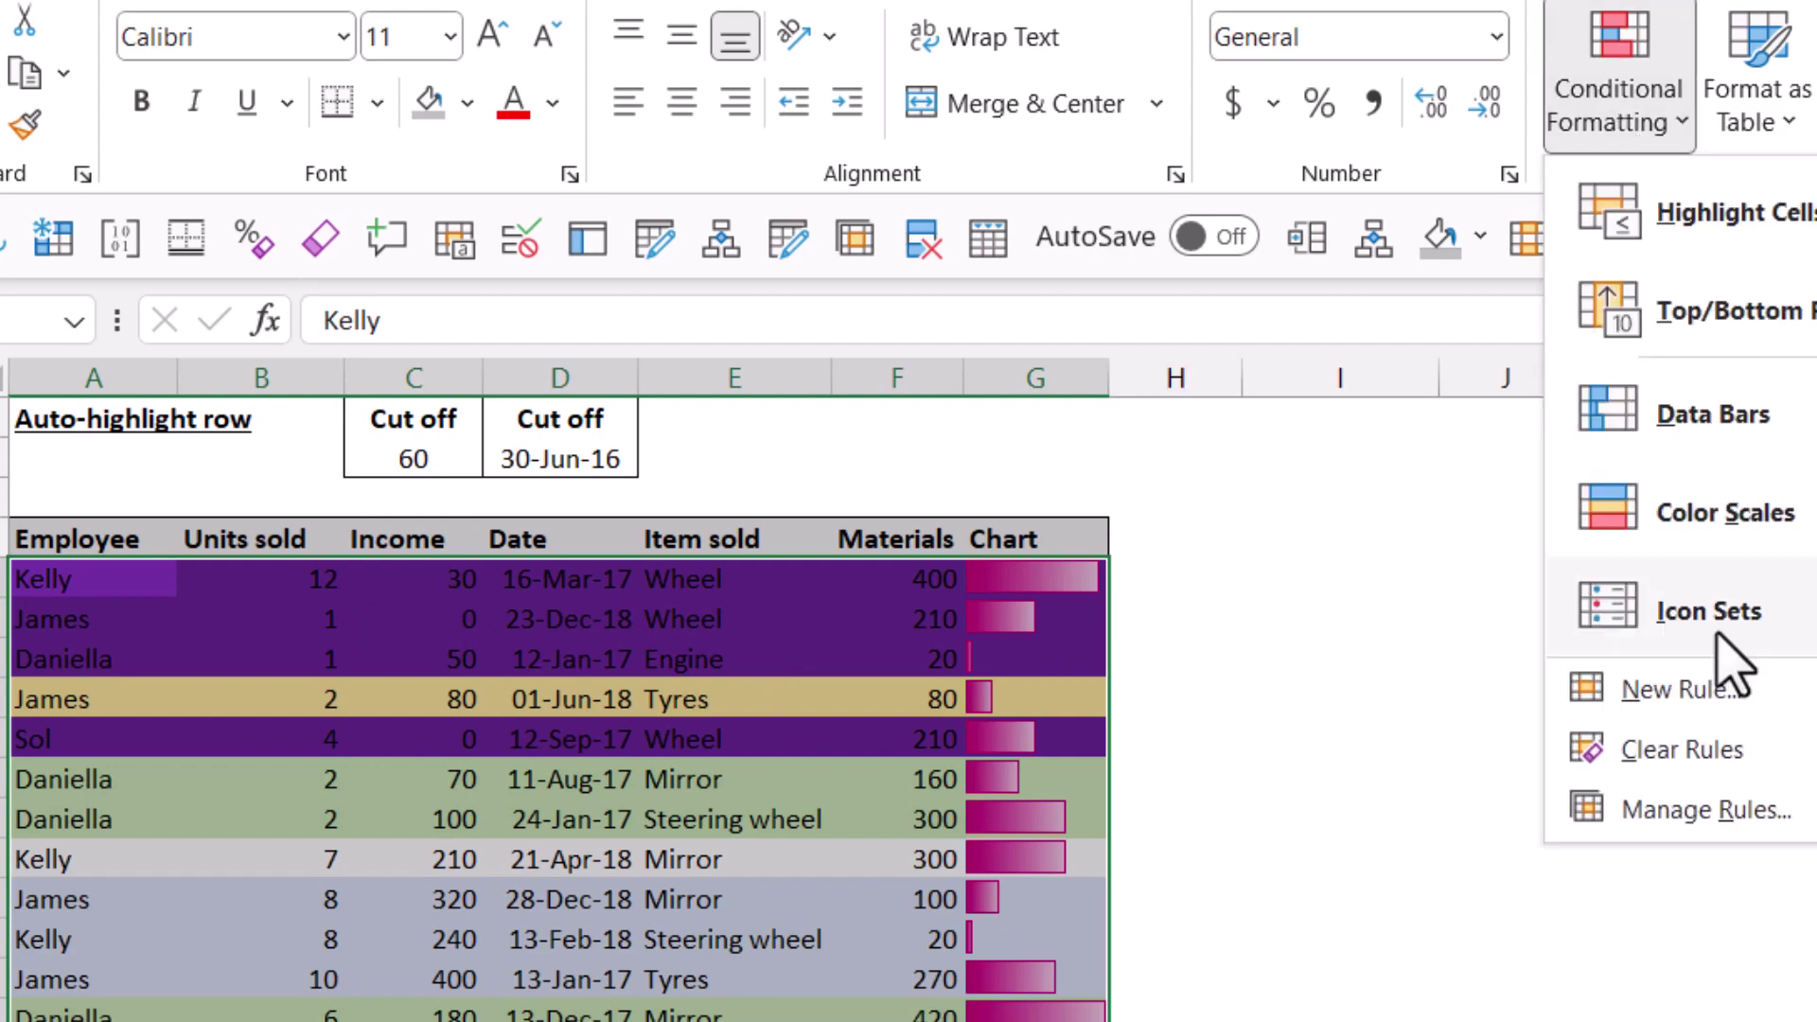
{"action": "left_click", "coordinate": [1788, 809]}
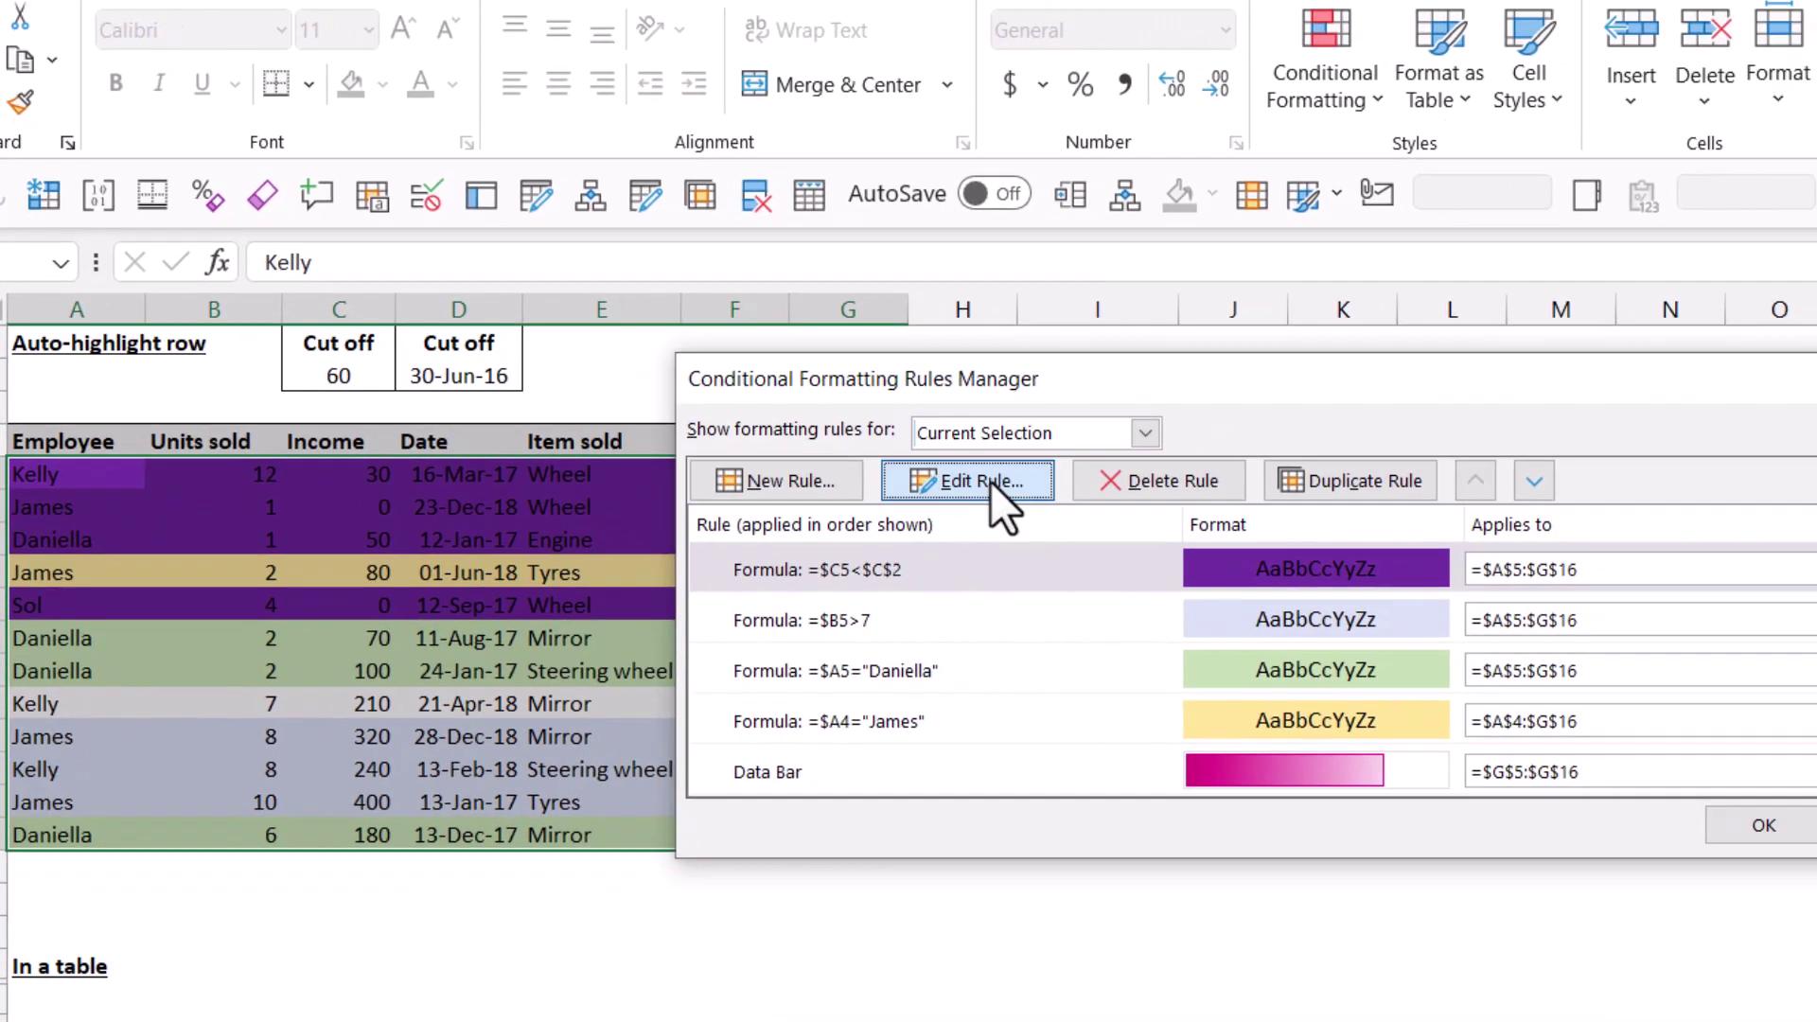
{"action": "left_click", "coordinate": [989, 480]}
{"action": "left_click", "coordinate": [1665, 802]}
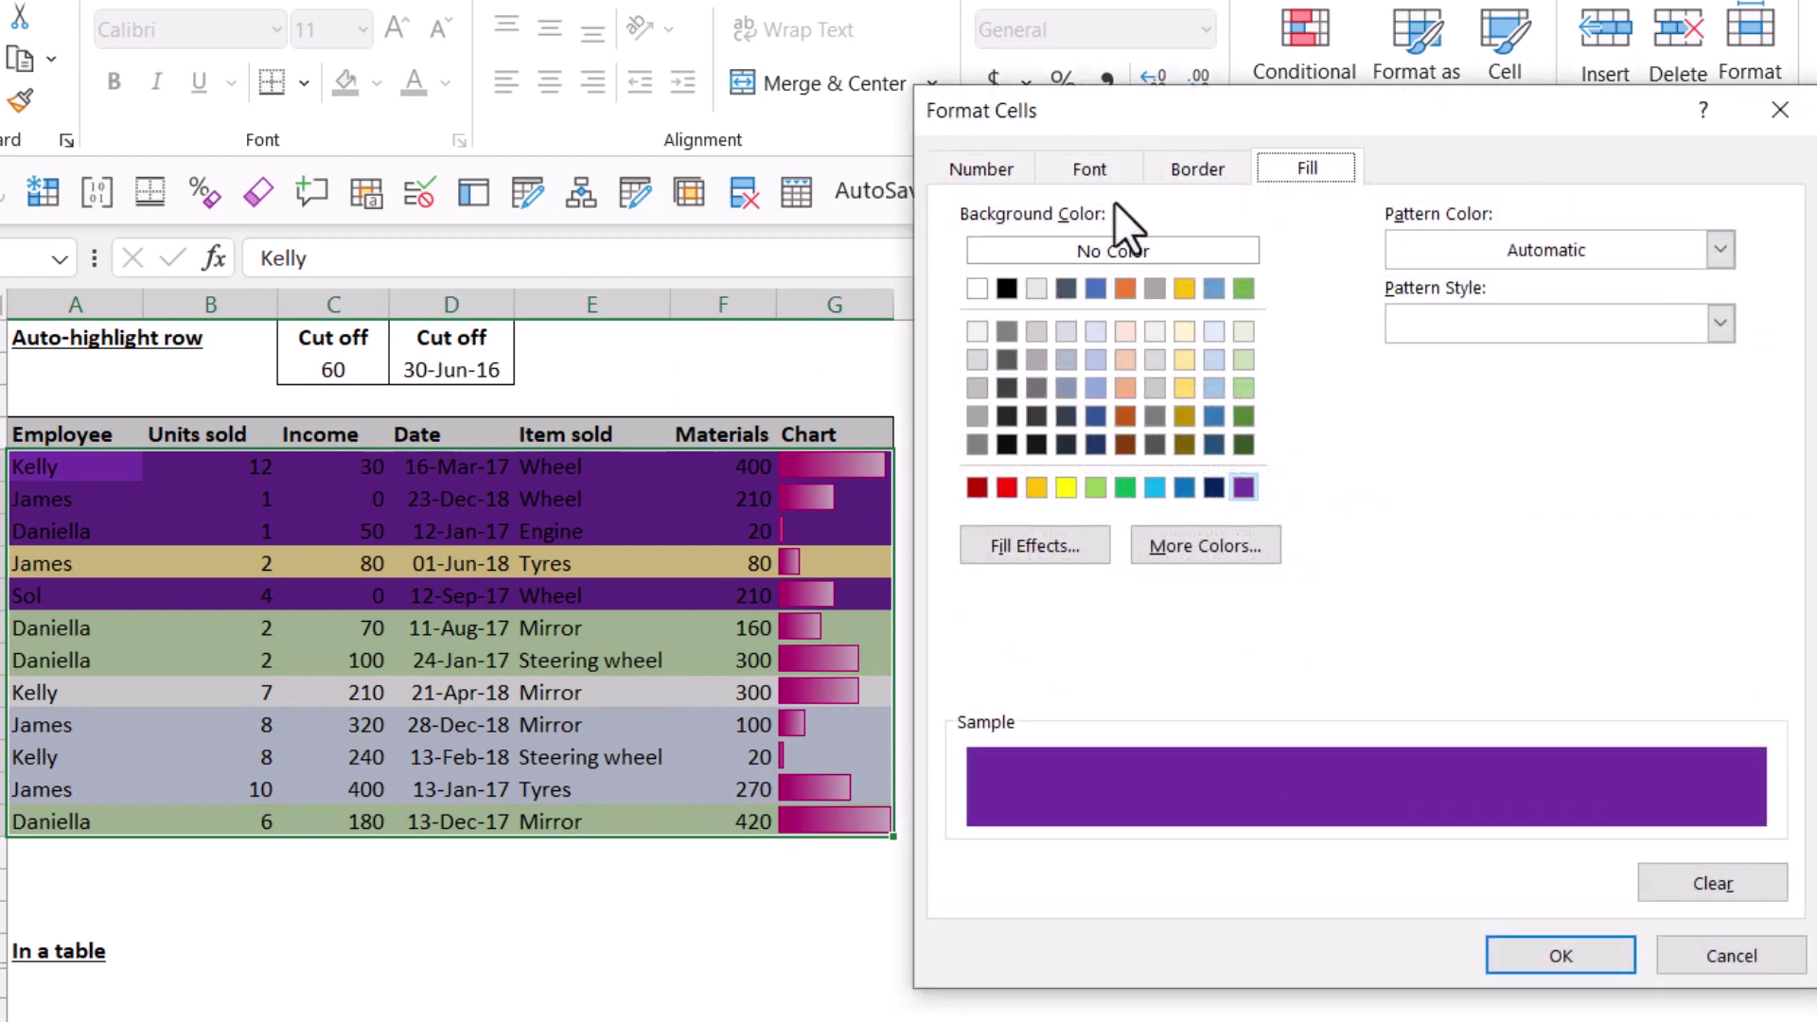
{"action": "left_click", "coordinate": [1089, 168]}
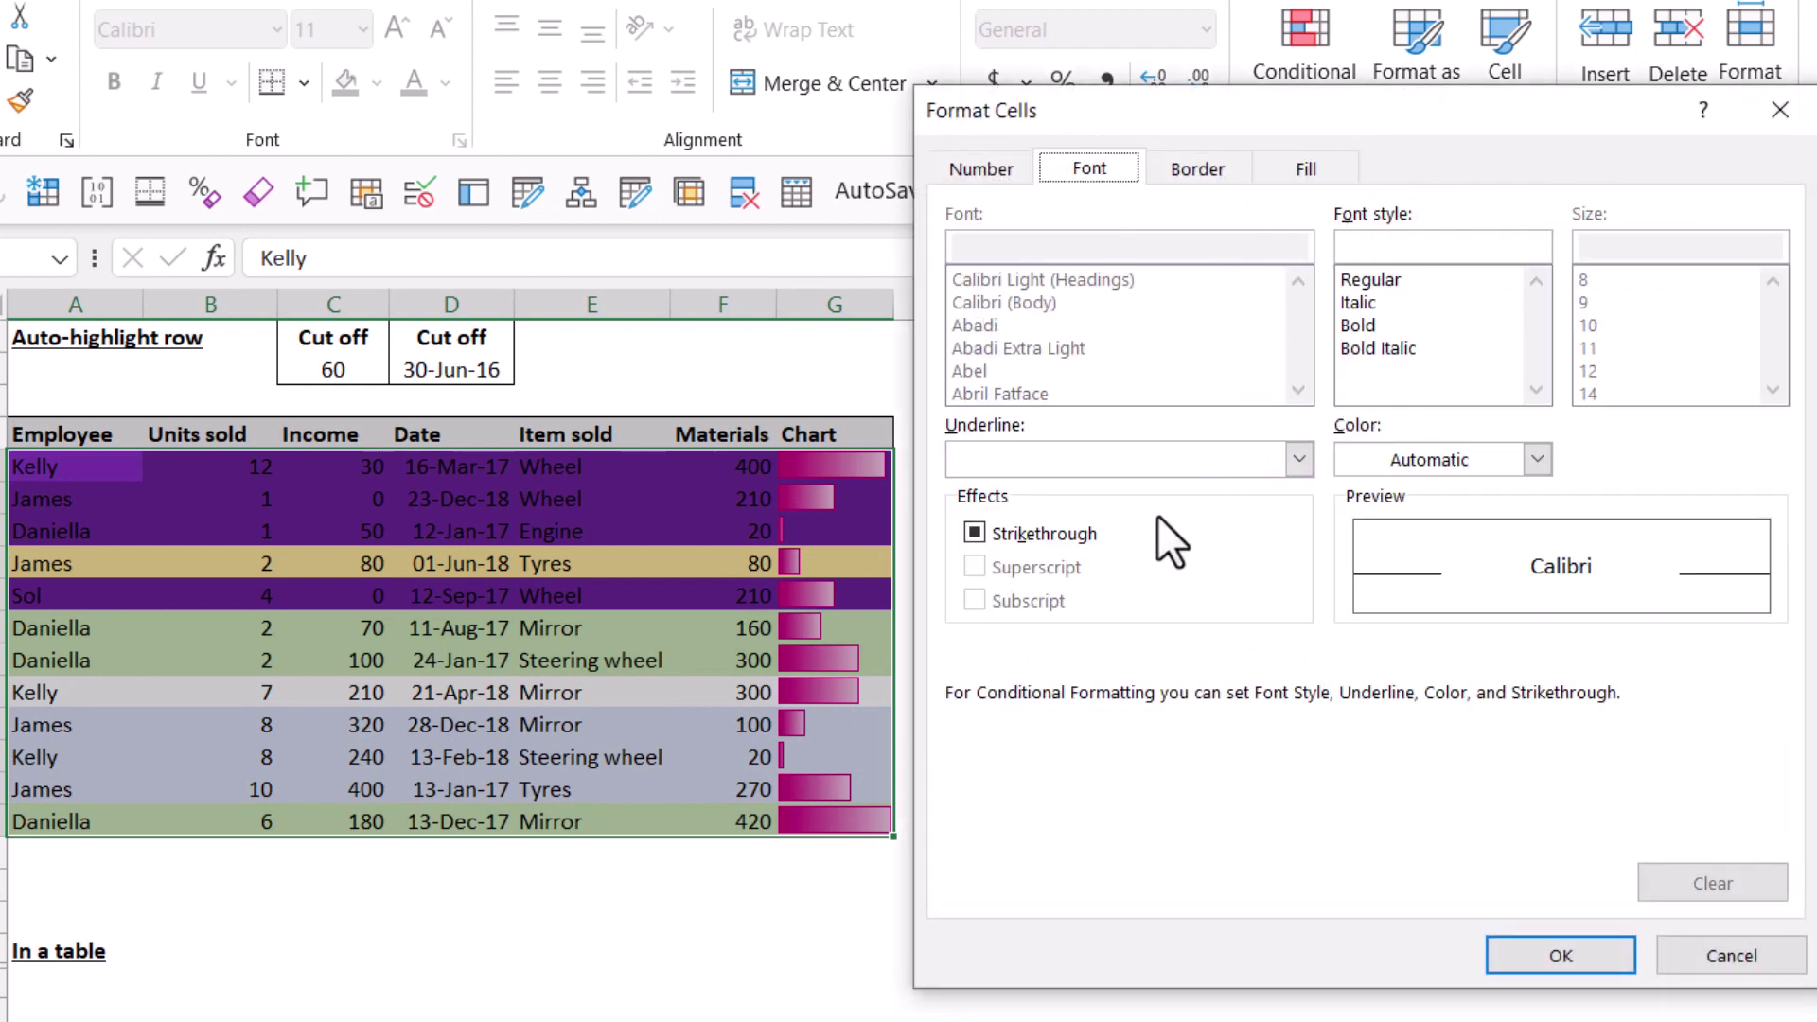
{"action": "left_click", "coordinate": [1448, 461]}
{"action": "left_click", "coordinate": [1353, 593]}
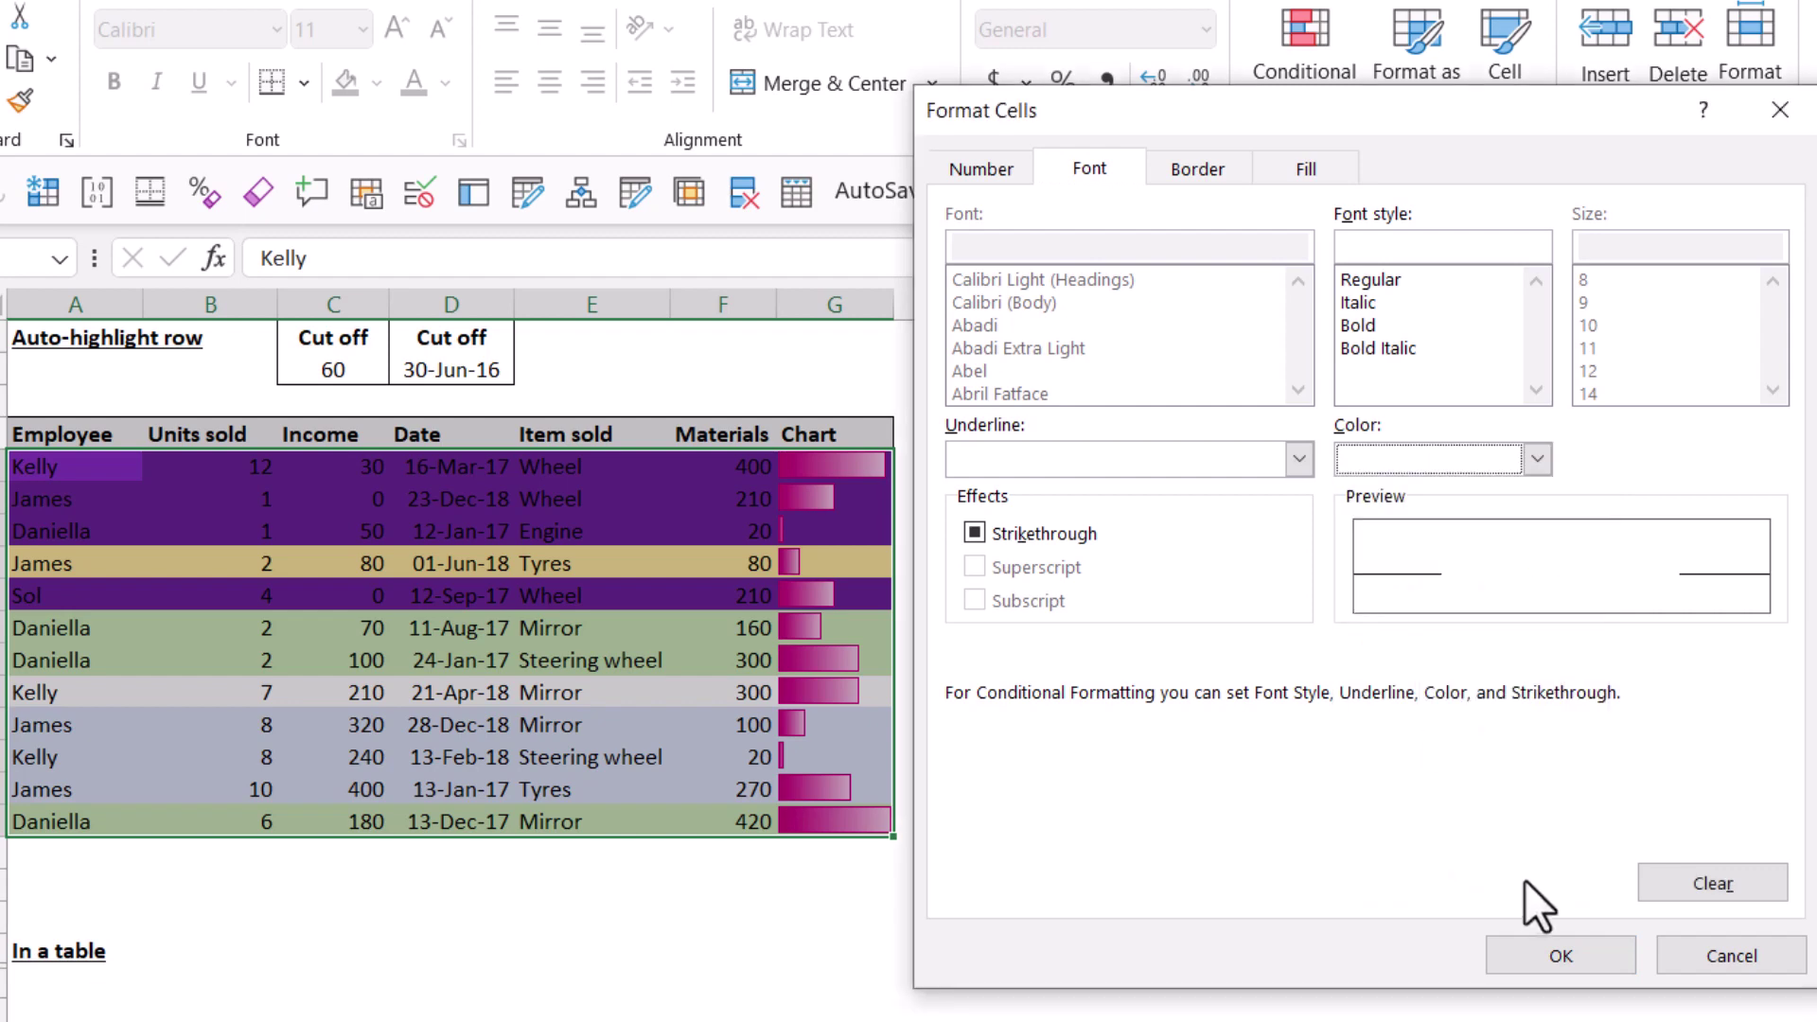
{"action": "left_click", "coordinate": [1560, 954]}
{"action": "left_click", "coordinate": [1620, 866]}
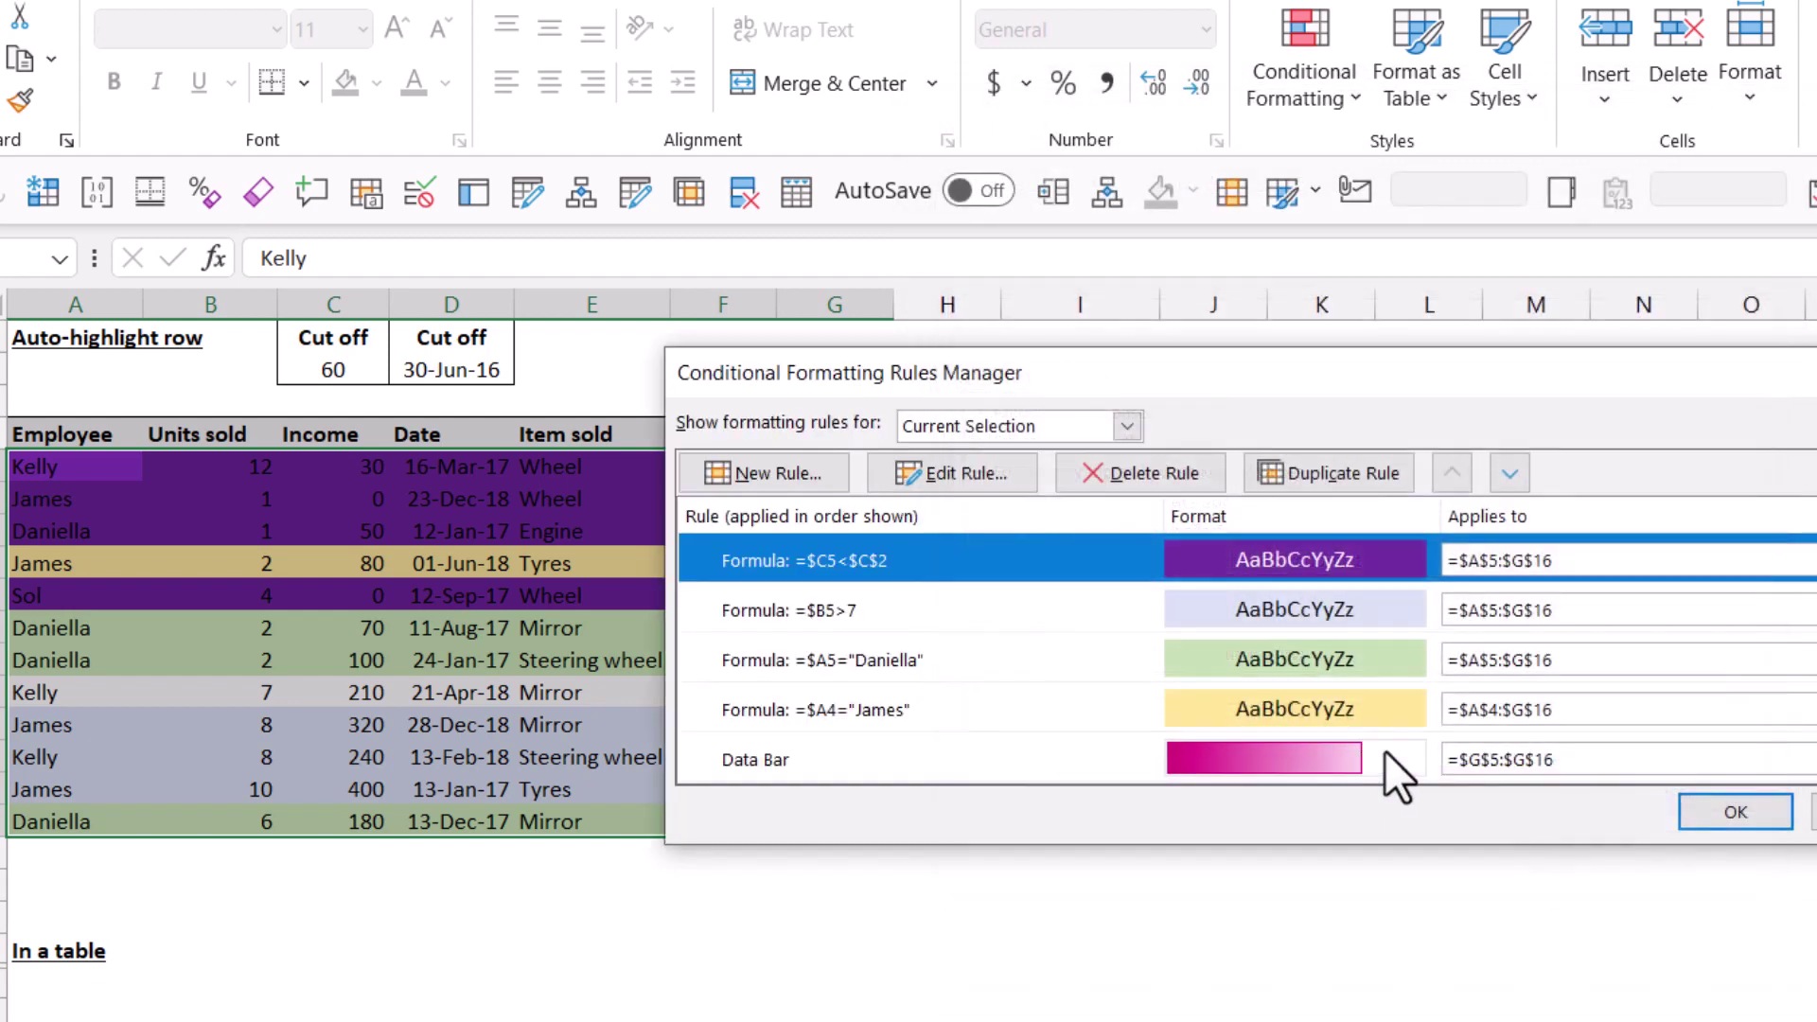
{"action": "left_click", "coordinate": [1689, 810]}
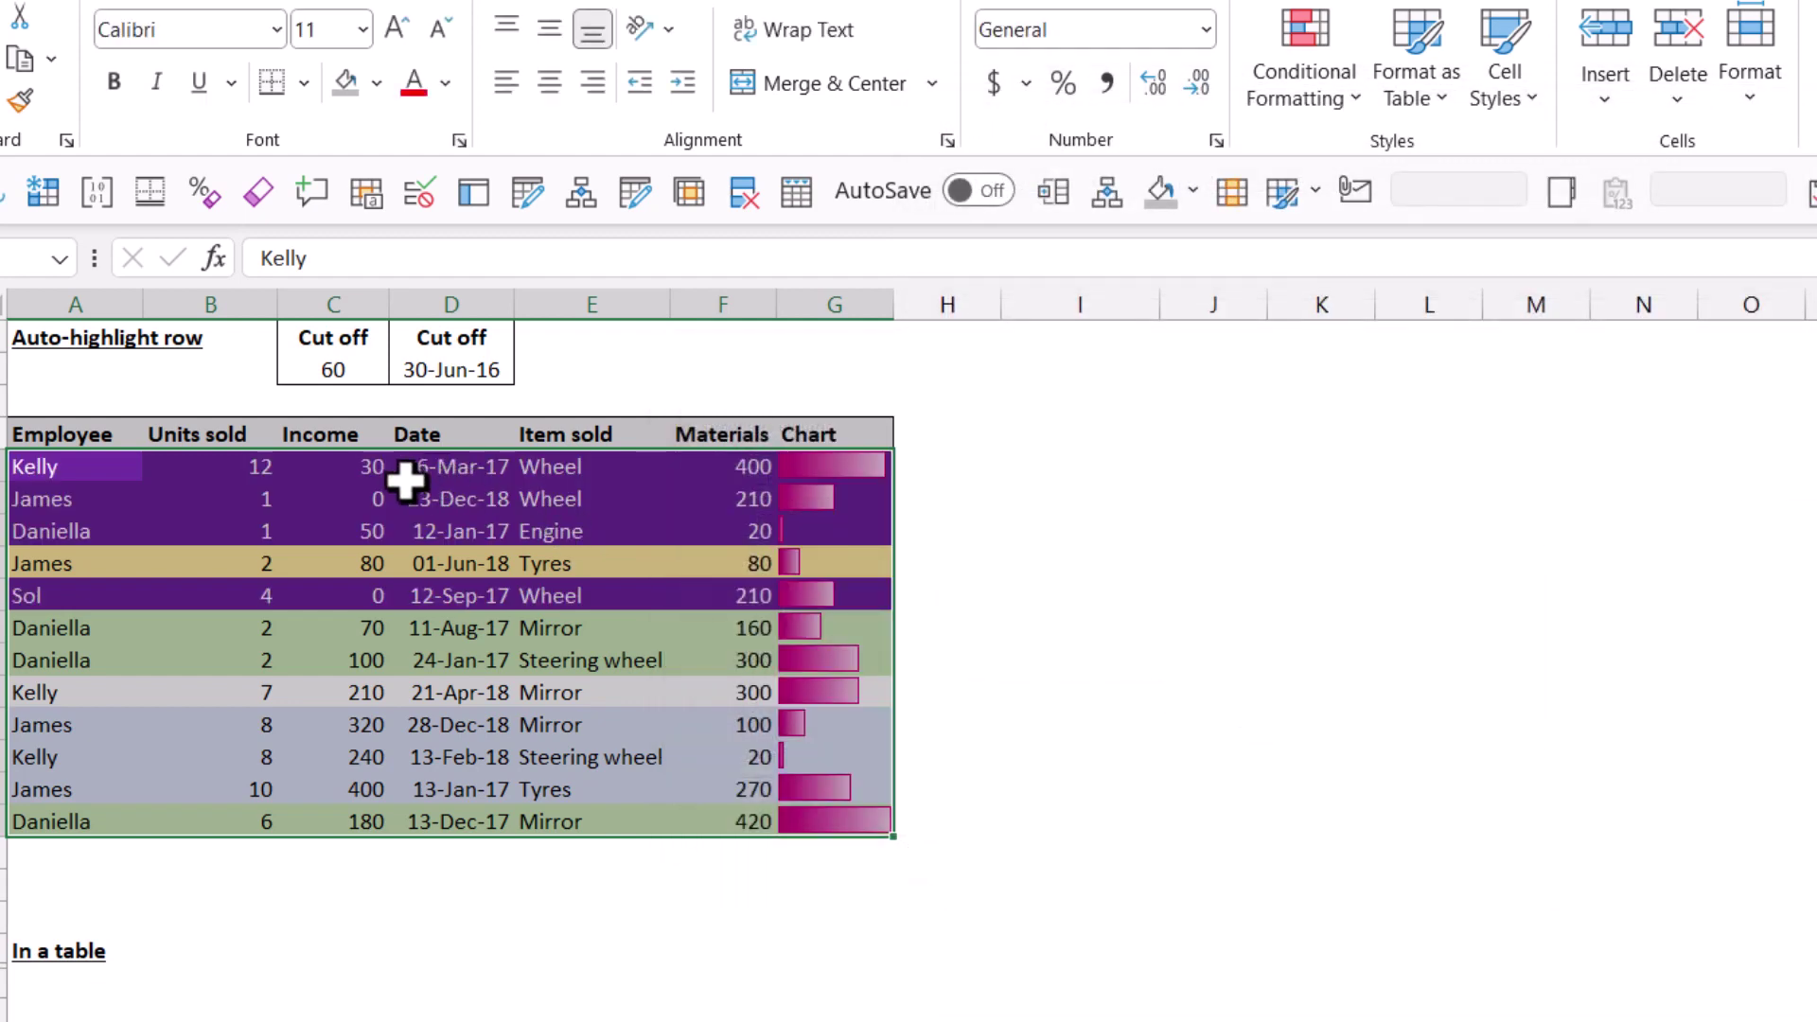
Step: Set the income cut-off in cell C2 to 30
{"action": "left_click", "coordinate": [360, 498]}
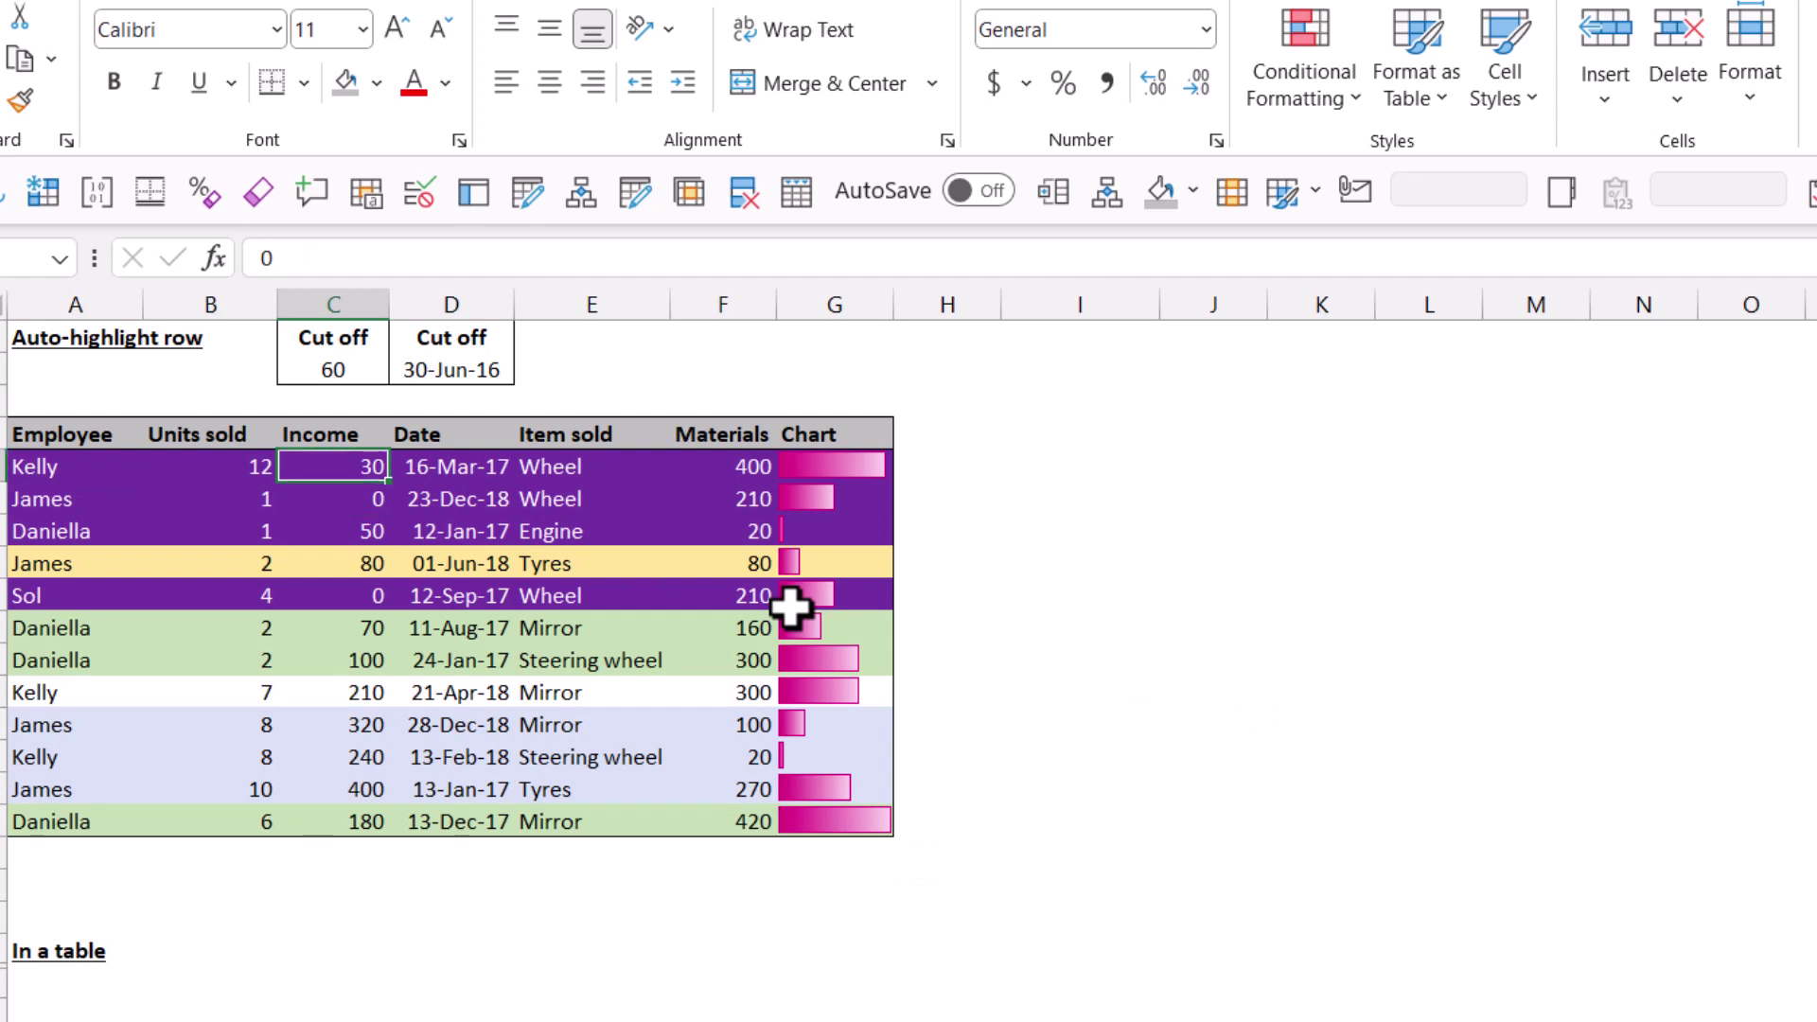
{"action": "left_click", "coordinate": [322, 370]}
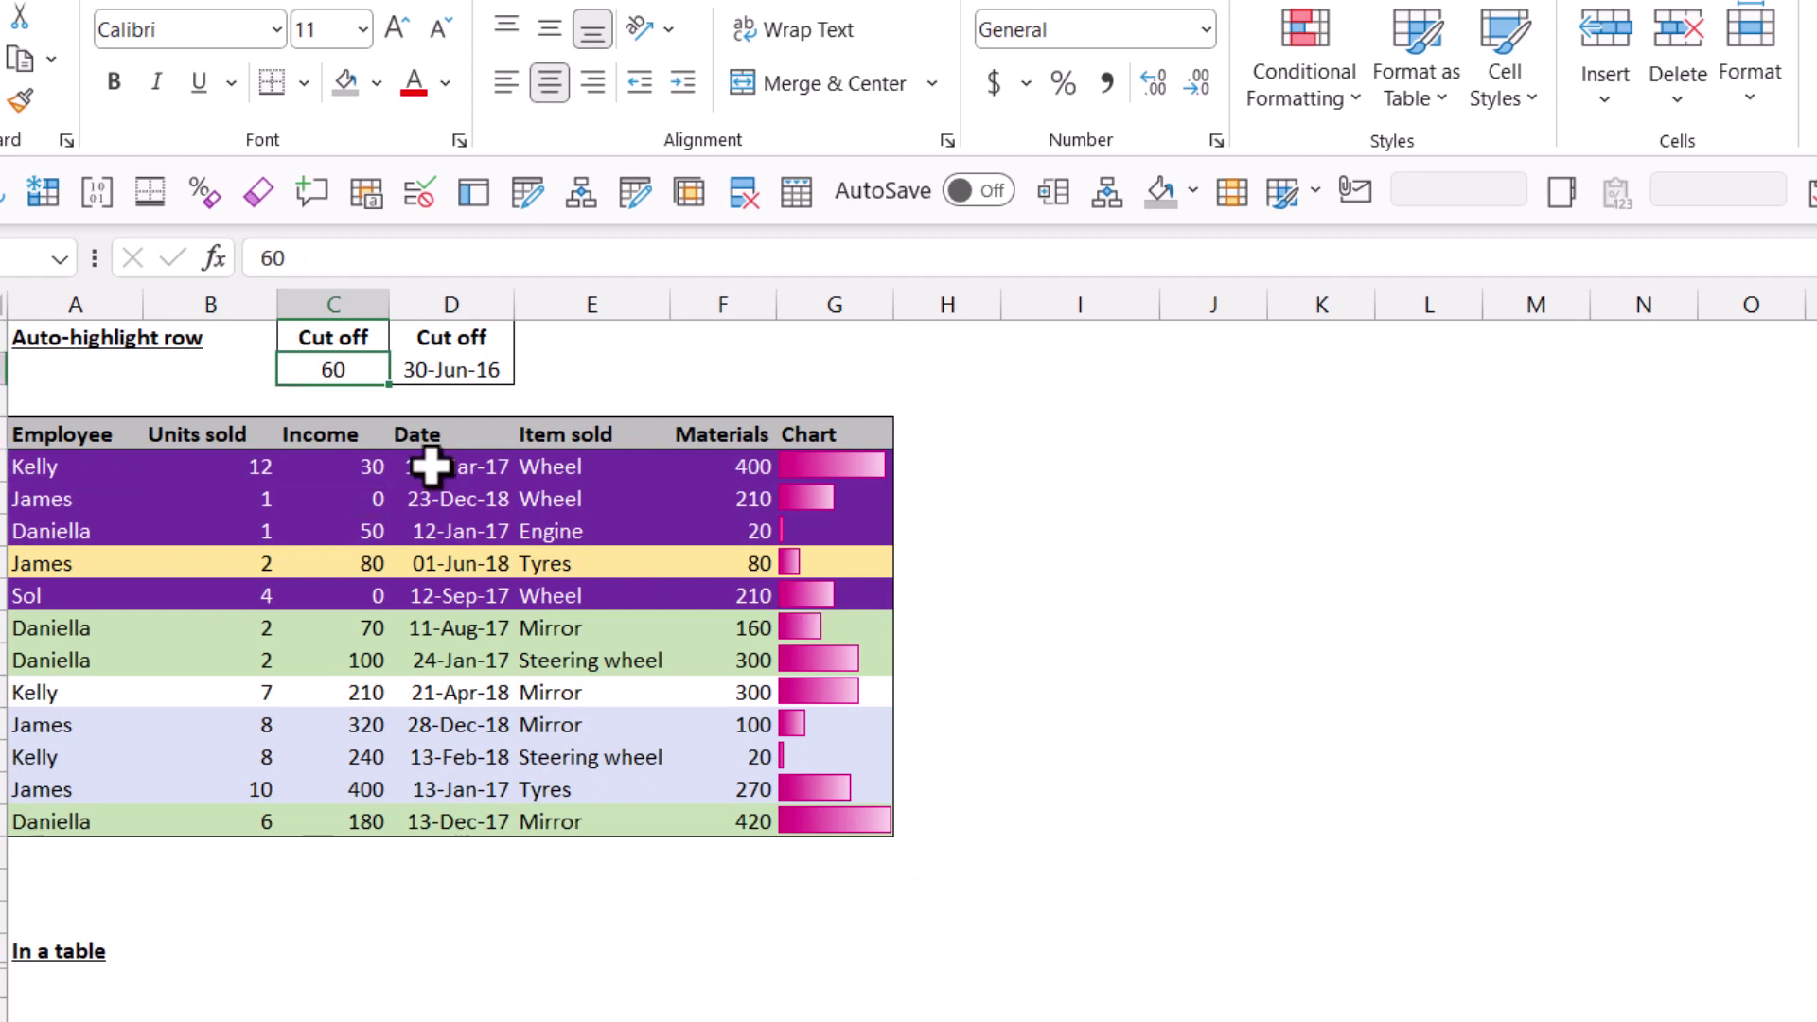
{"action": "type", "text": "3"}
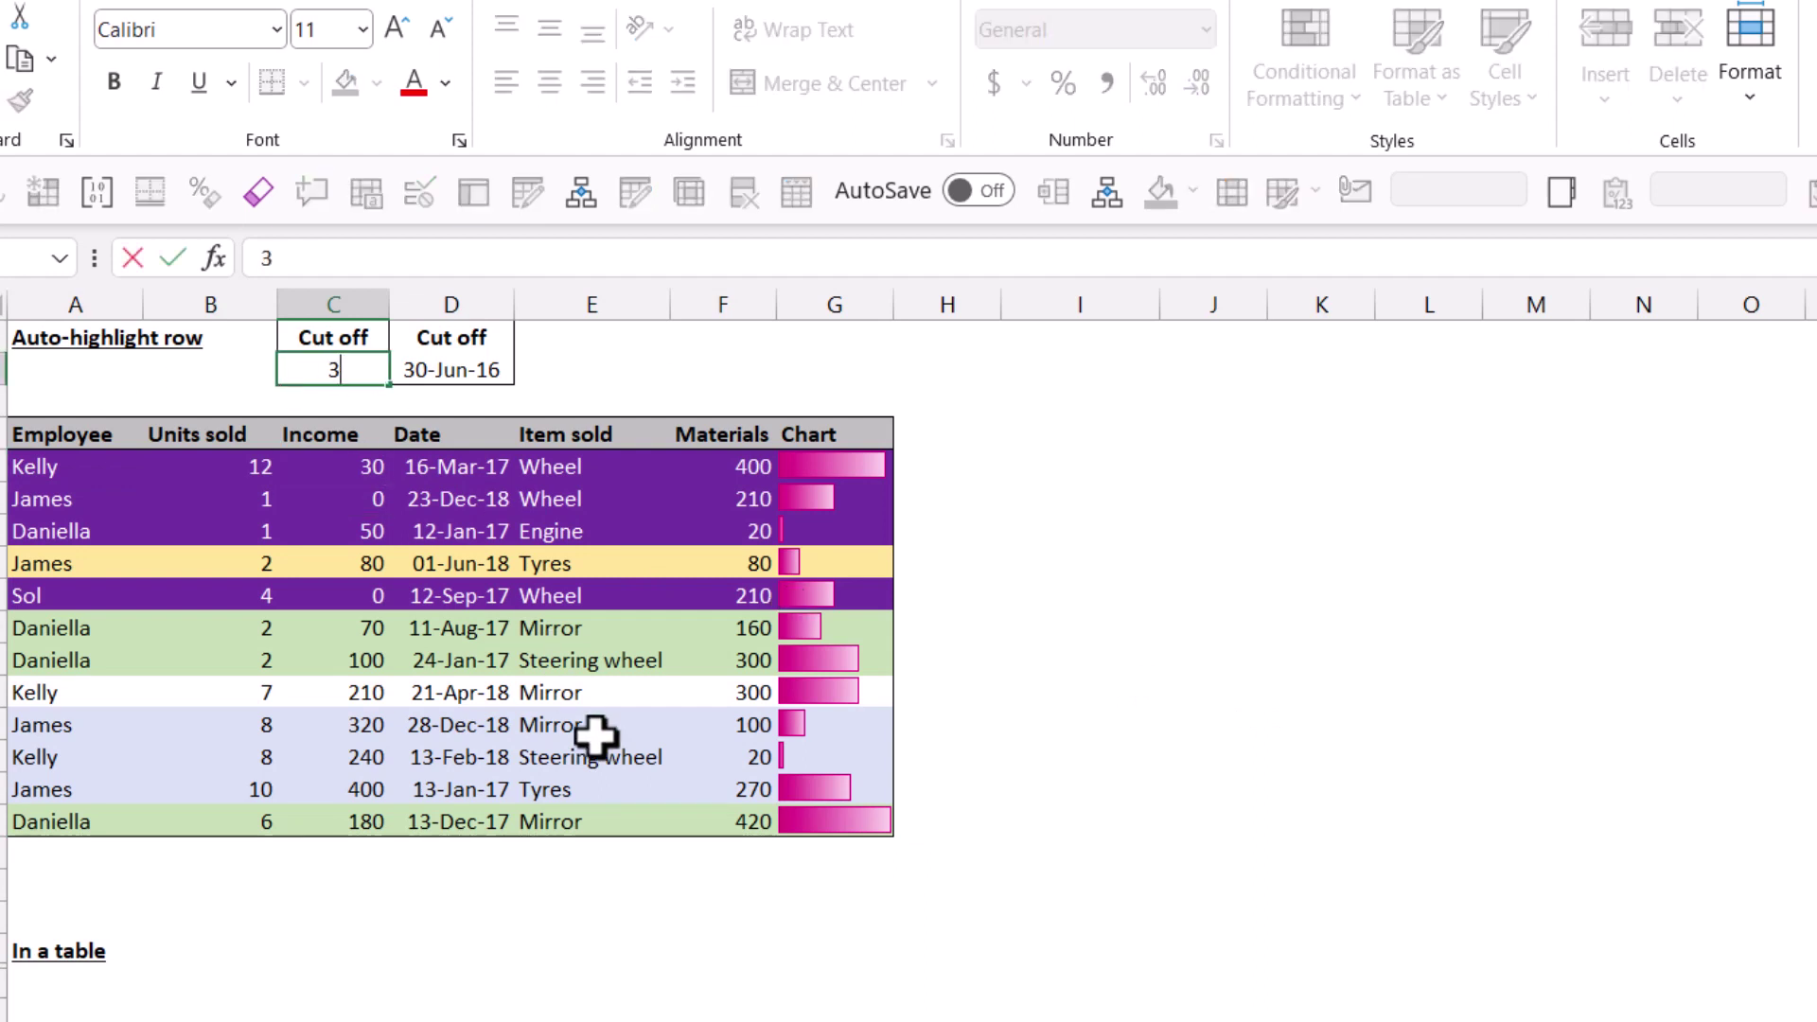
{"action": "key", "text": "Return"}
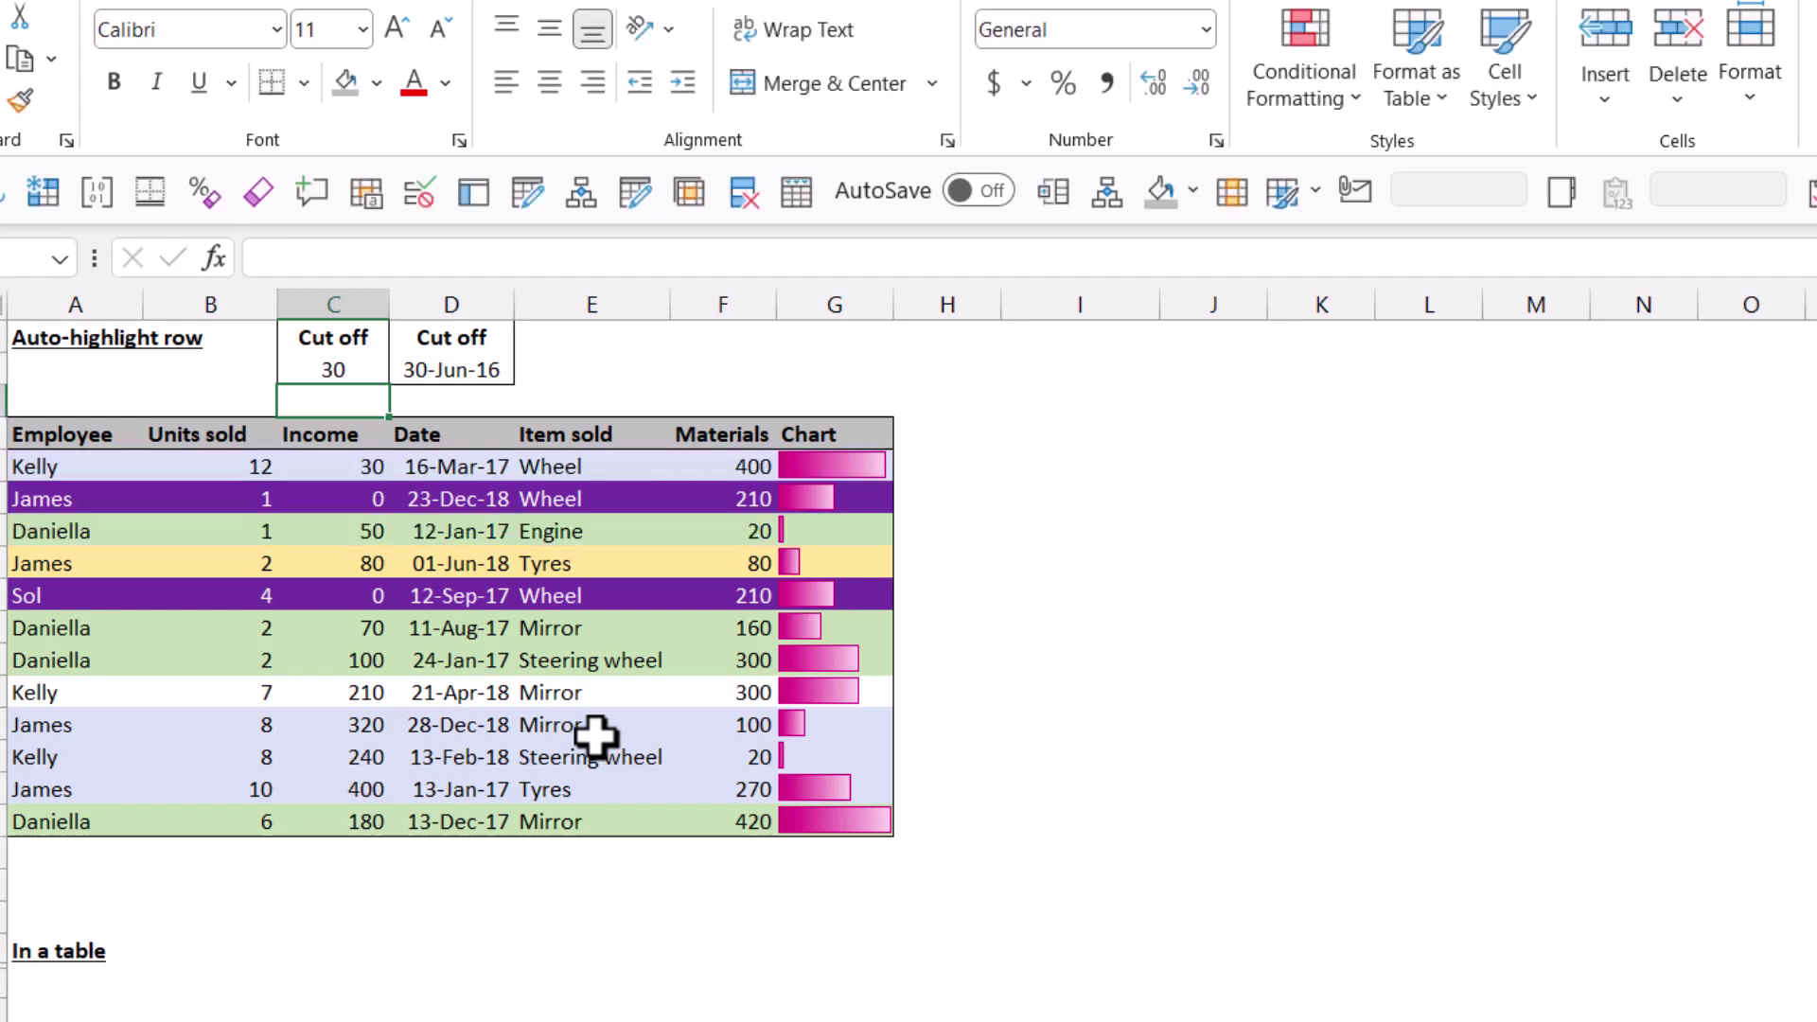
Step: Test the highlighting with an income cut-off of 150 in cell C2, and undo the change
{"action": "key", "text": "Up"}
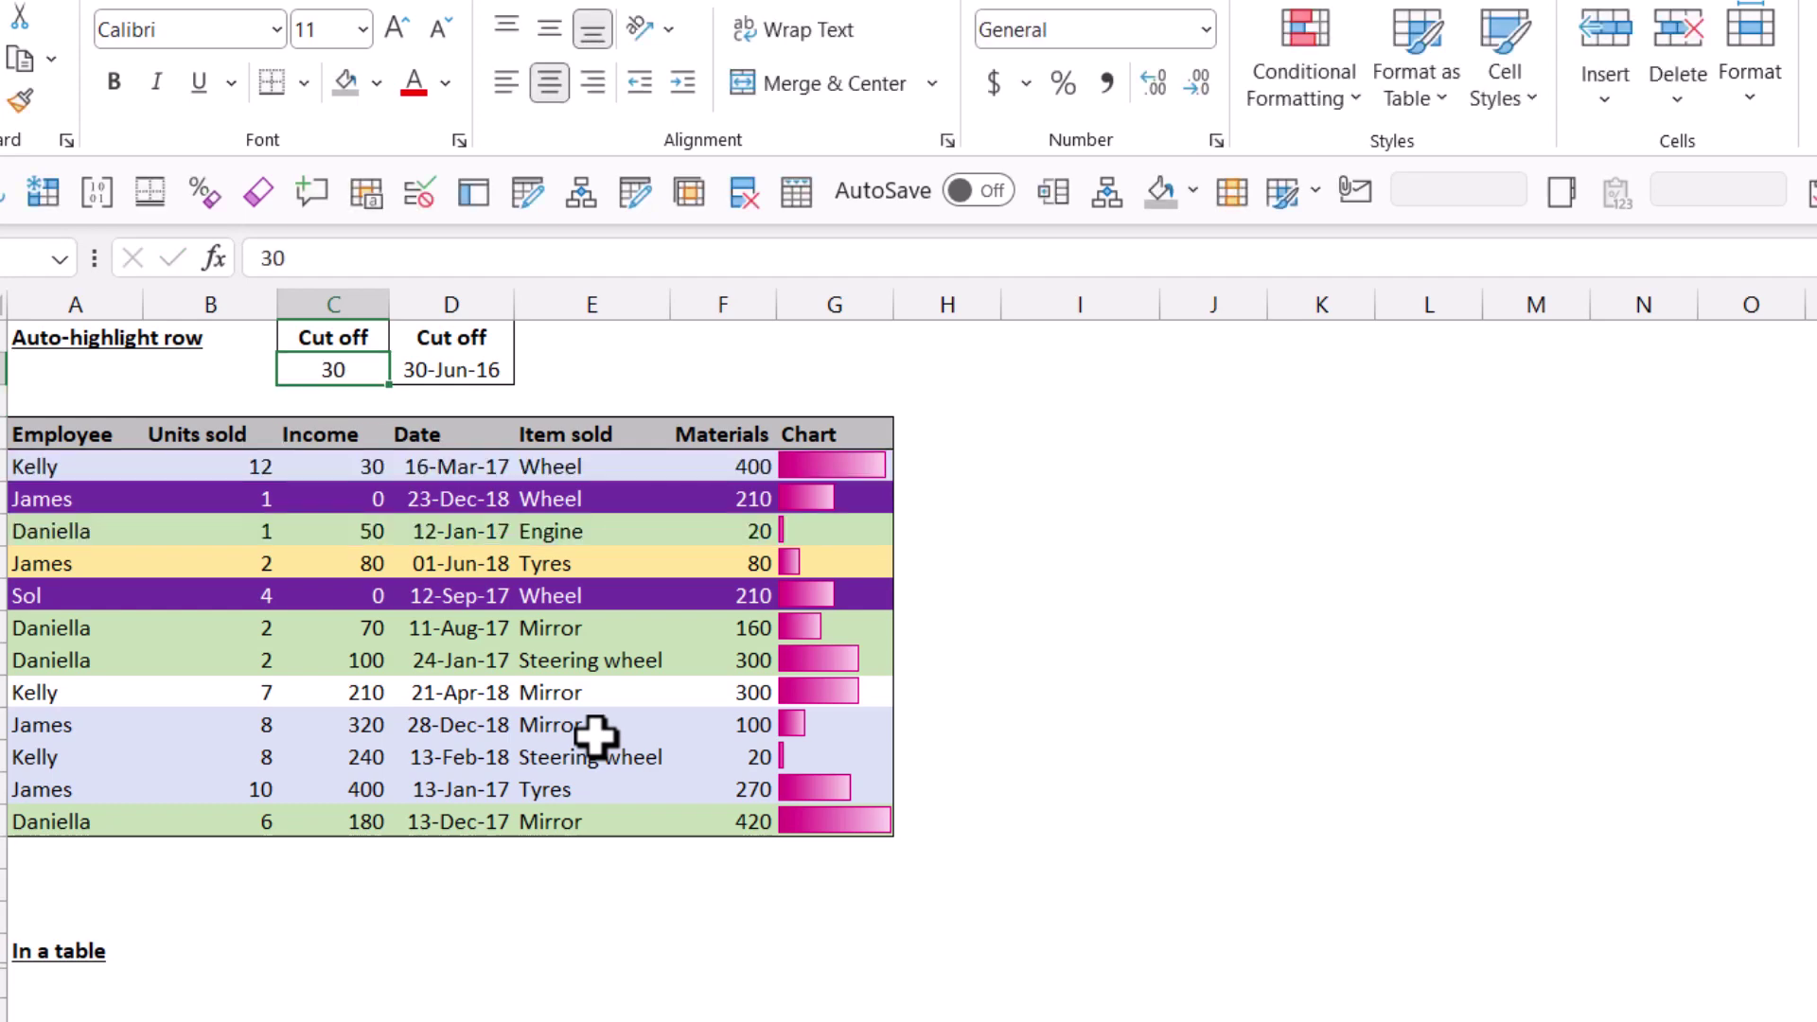
{"action": "type", "text": "15"}
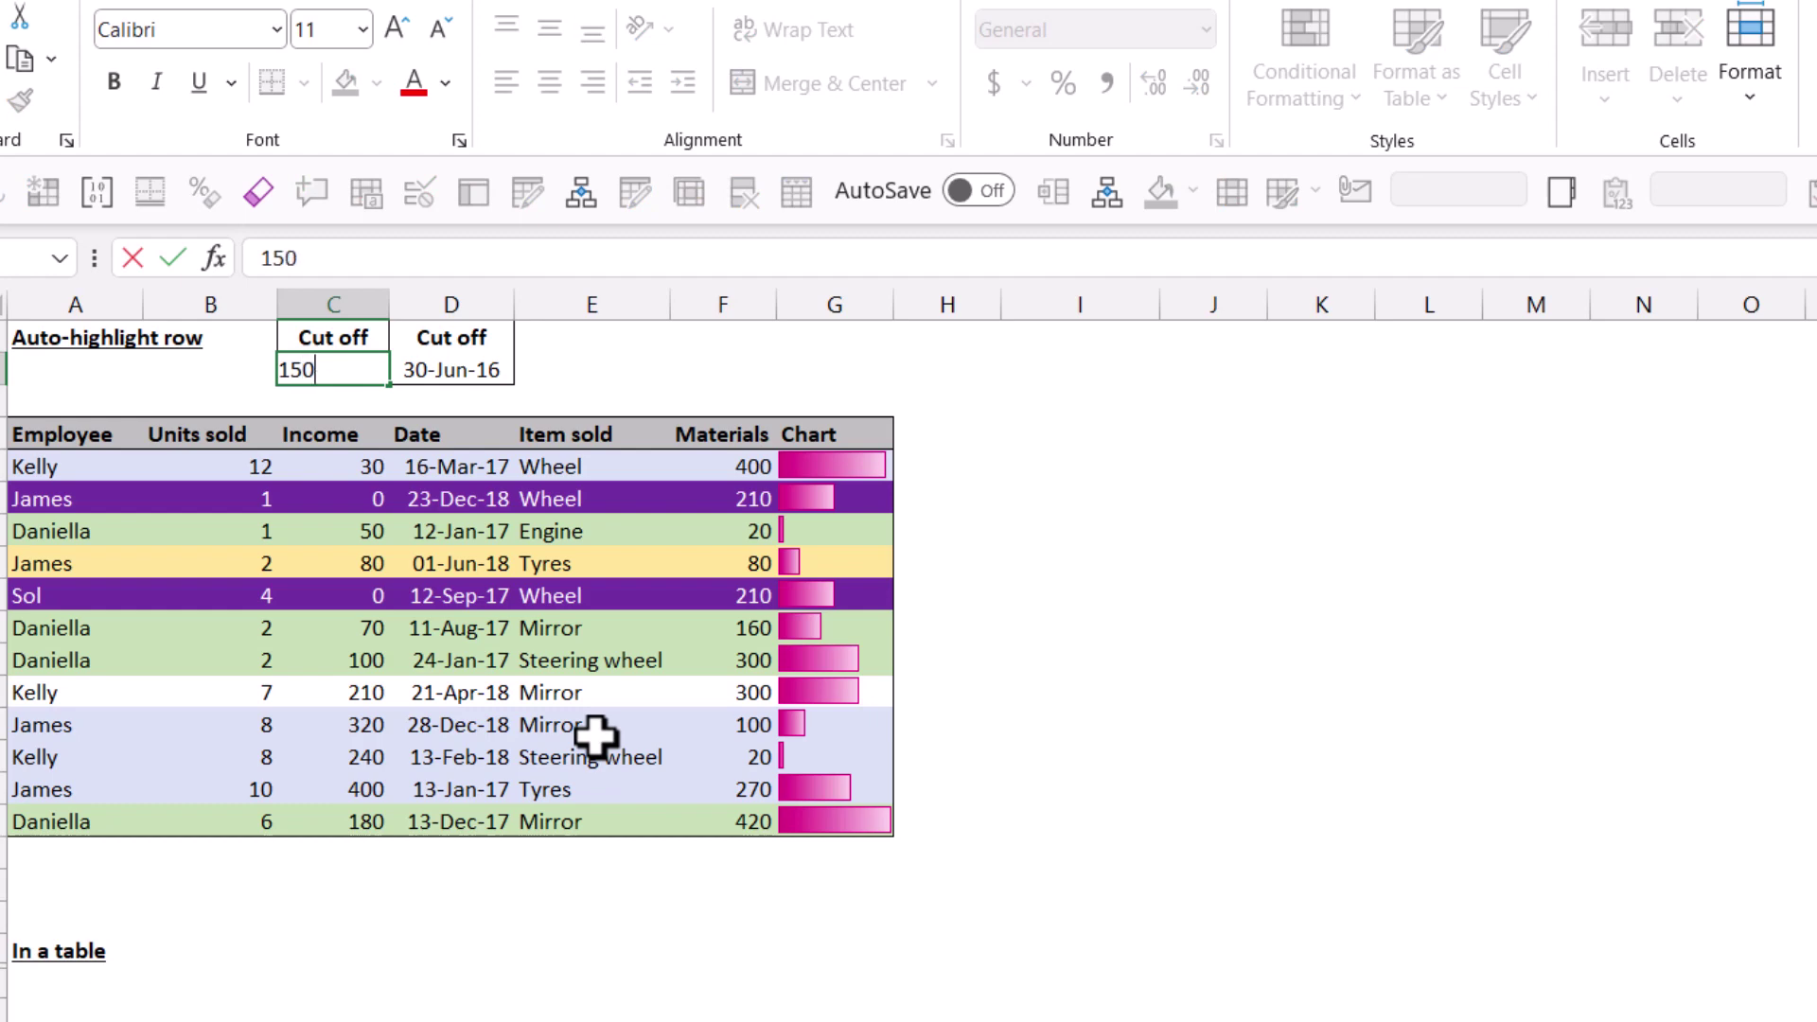
{"action": "key", "text": "Return"}
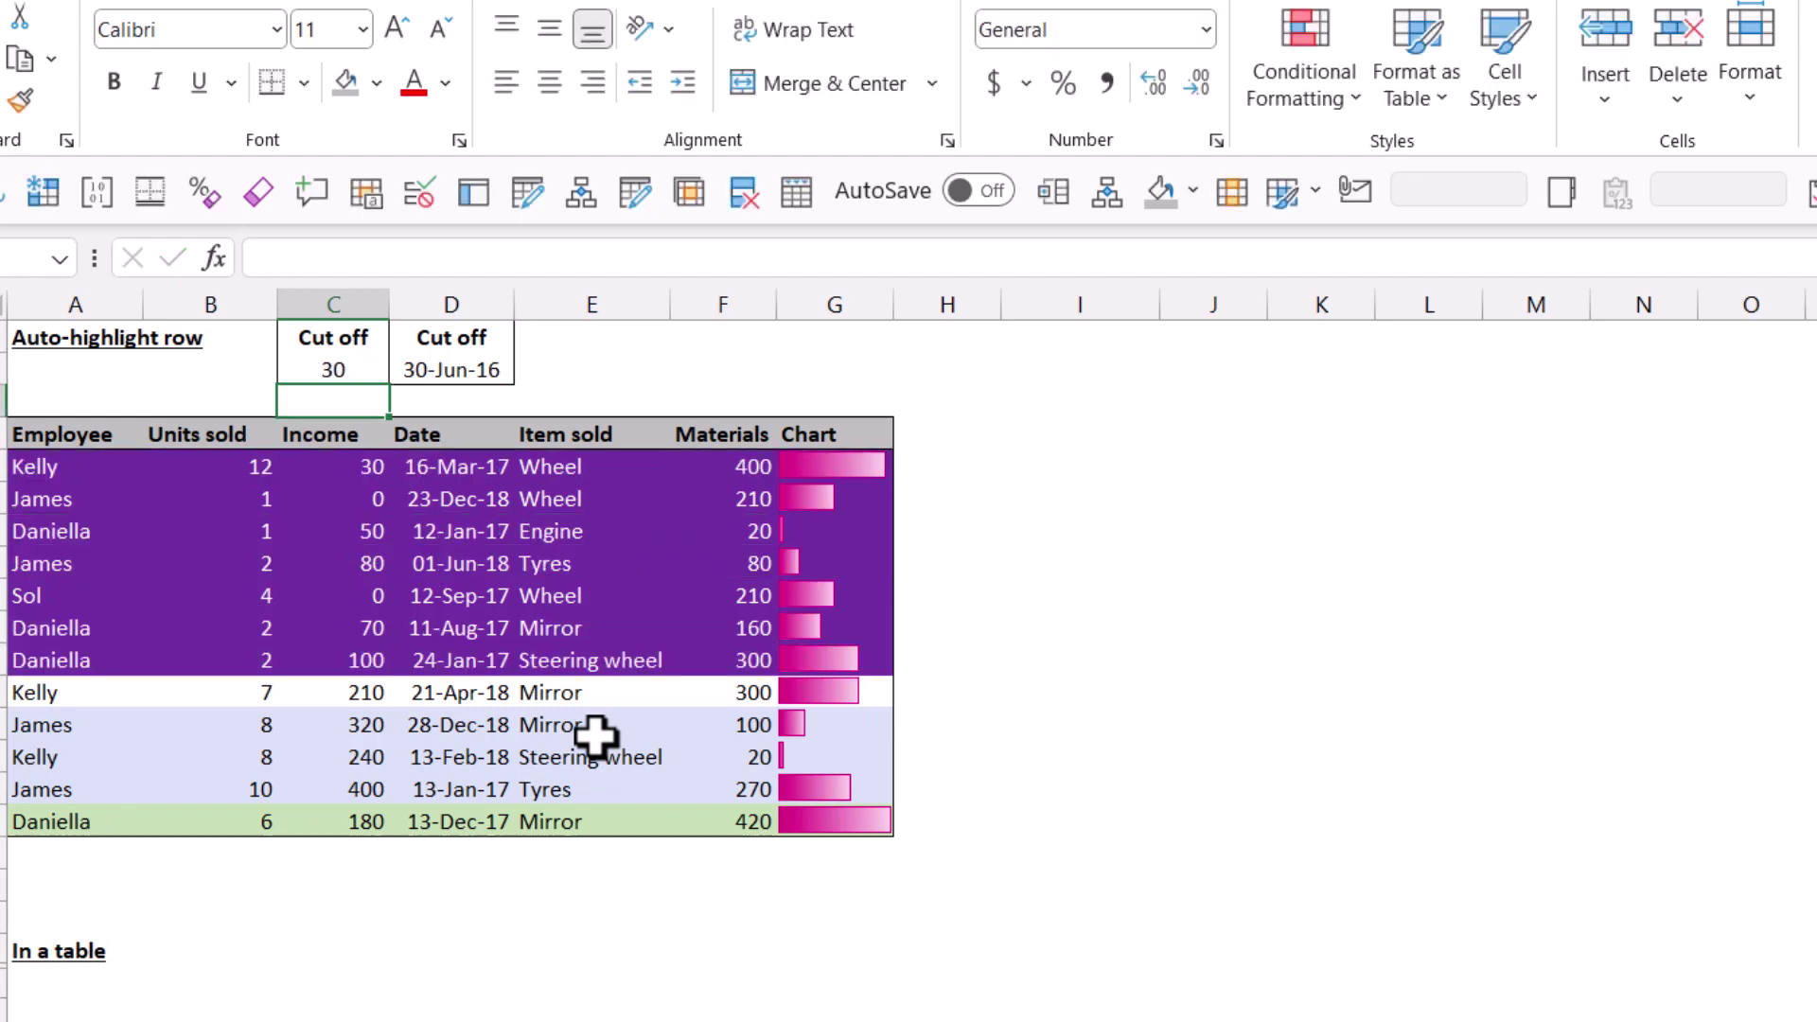
{"action": "key", "text": "ctrl+z"}
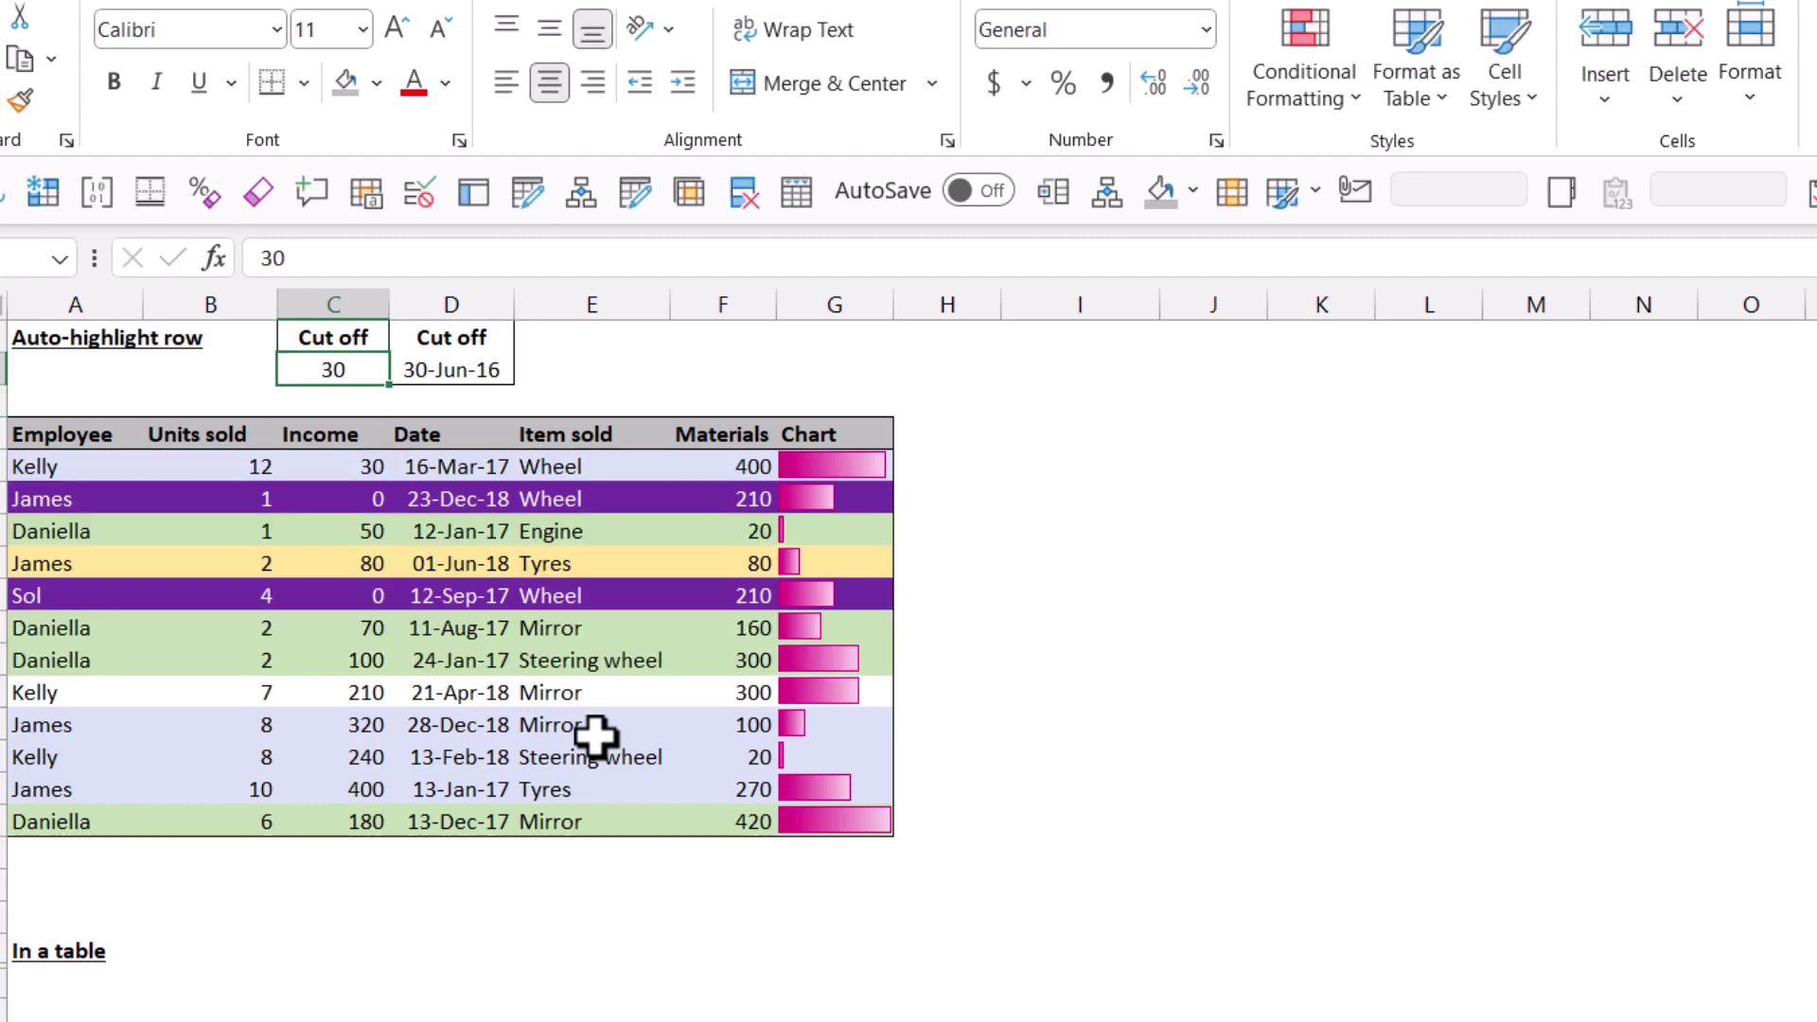
Step: Apply the Short Date number format to the Date column's data cells D5:D16
{"action": "left_click", "coordinate": [463, 465]}
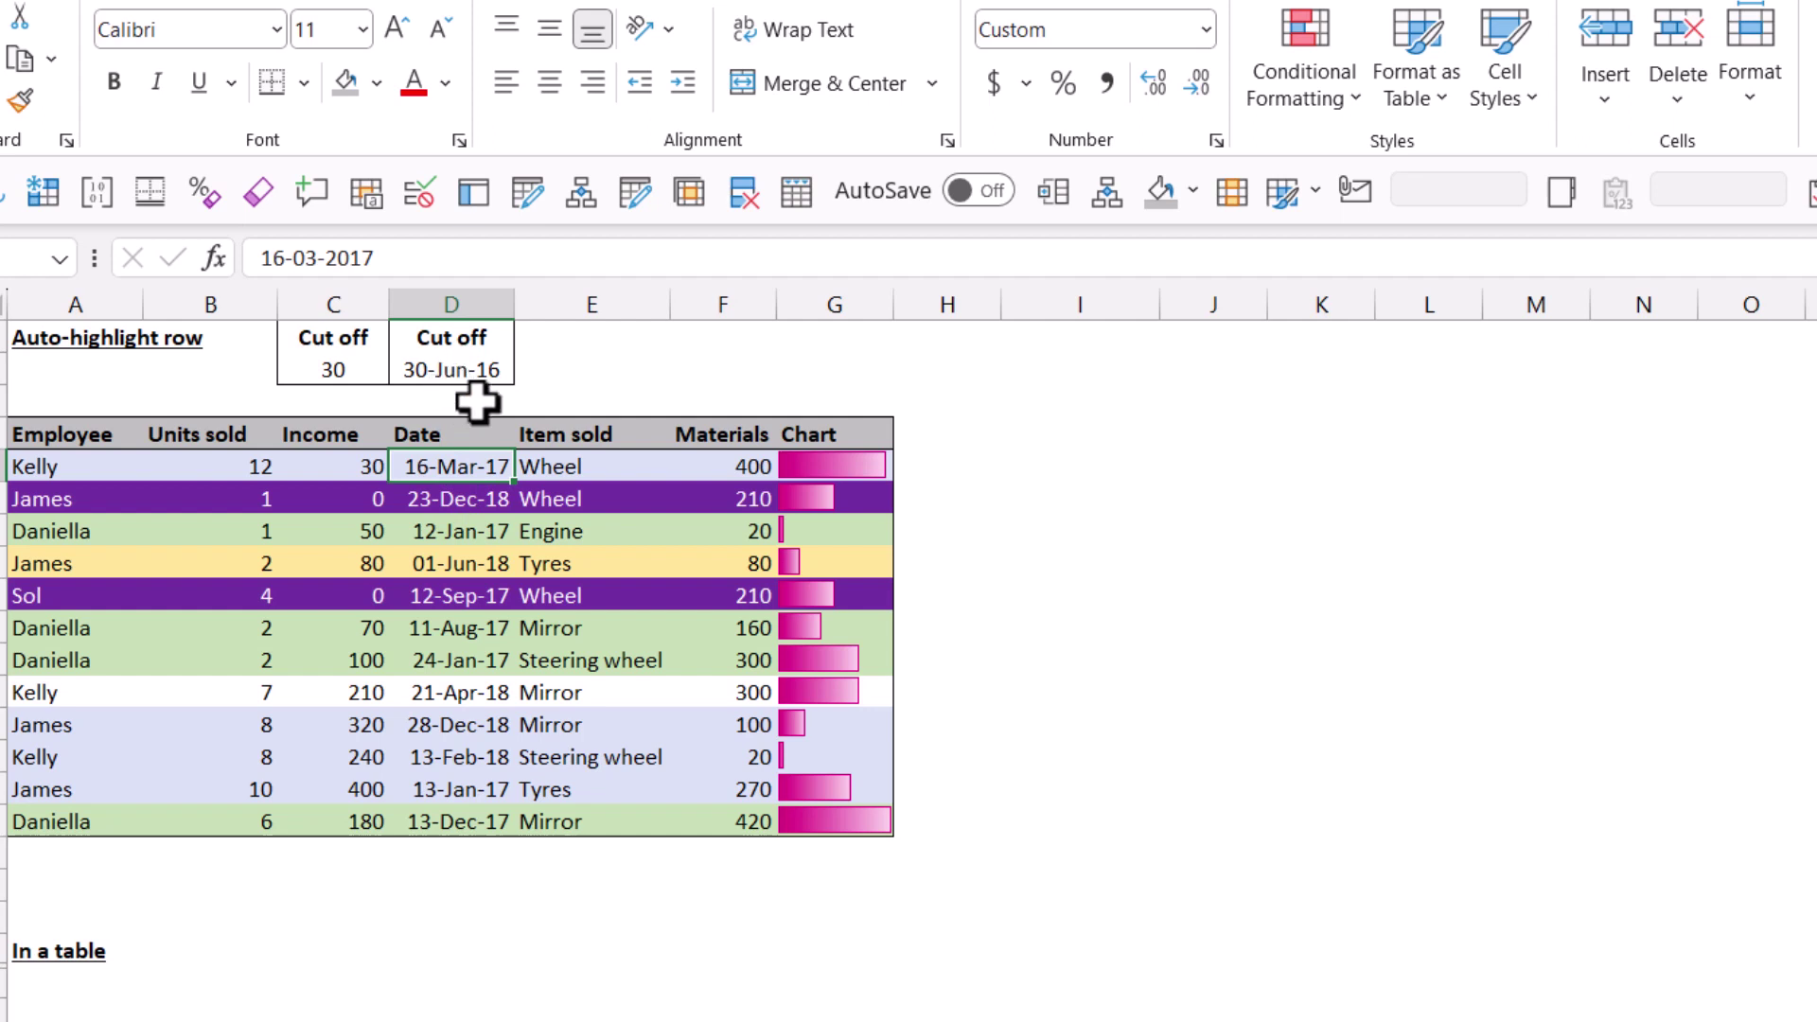
{"action": "left_click_drag", "start_coordinate": [491, 466], "coordinate": [498, 818]}
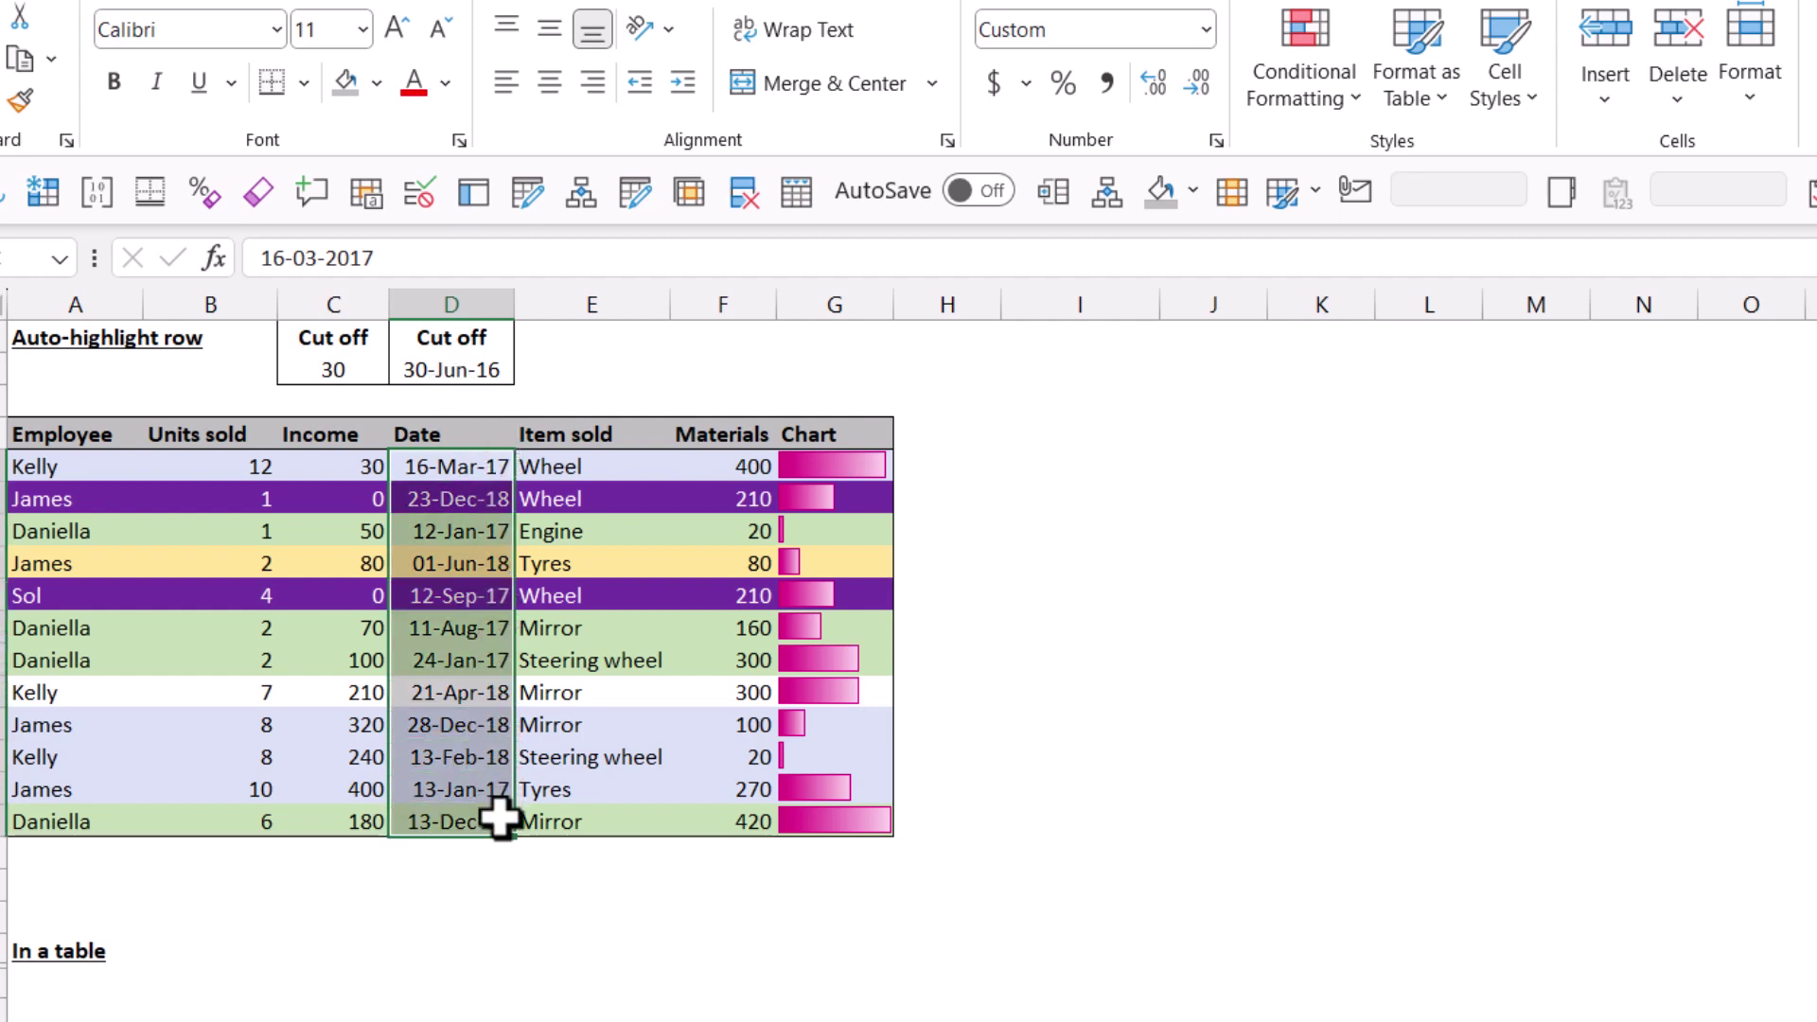
{"action": "left_click", "coordinate": [1205, 31]}
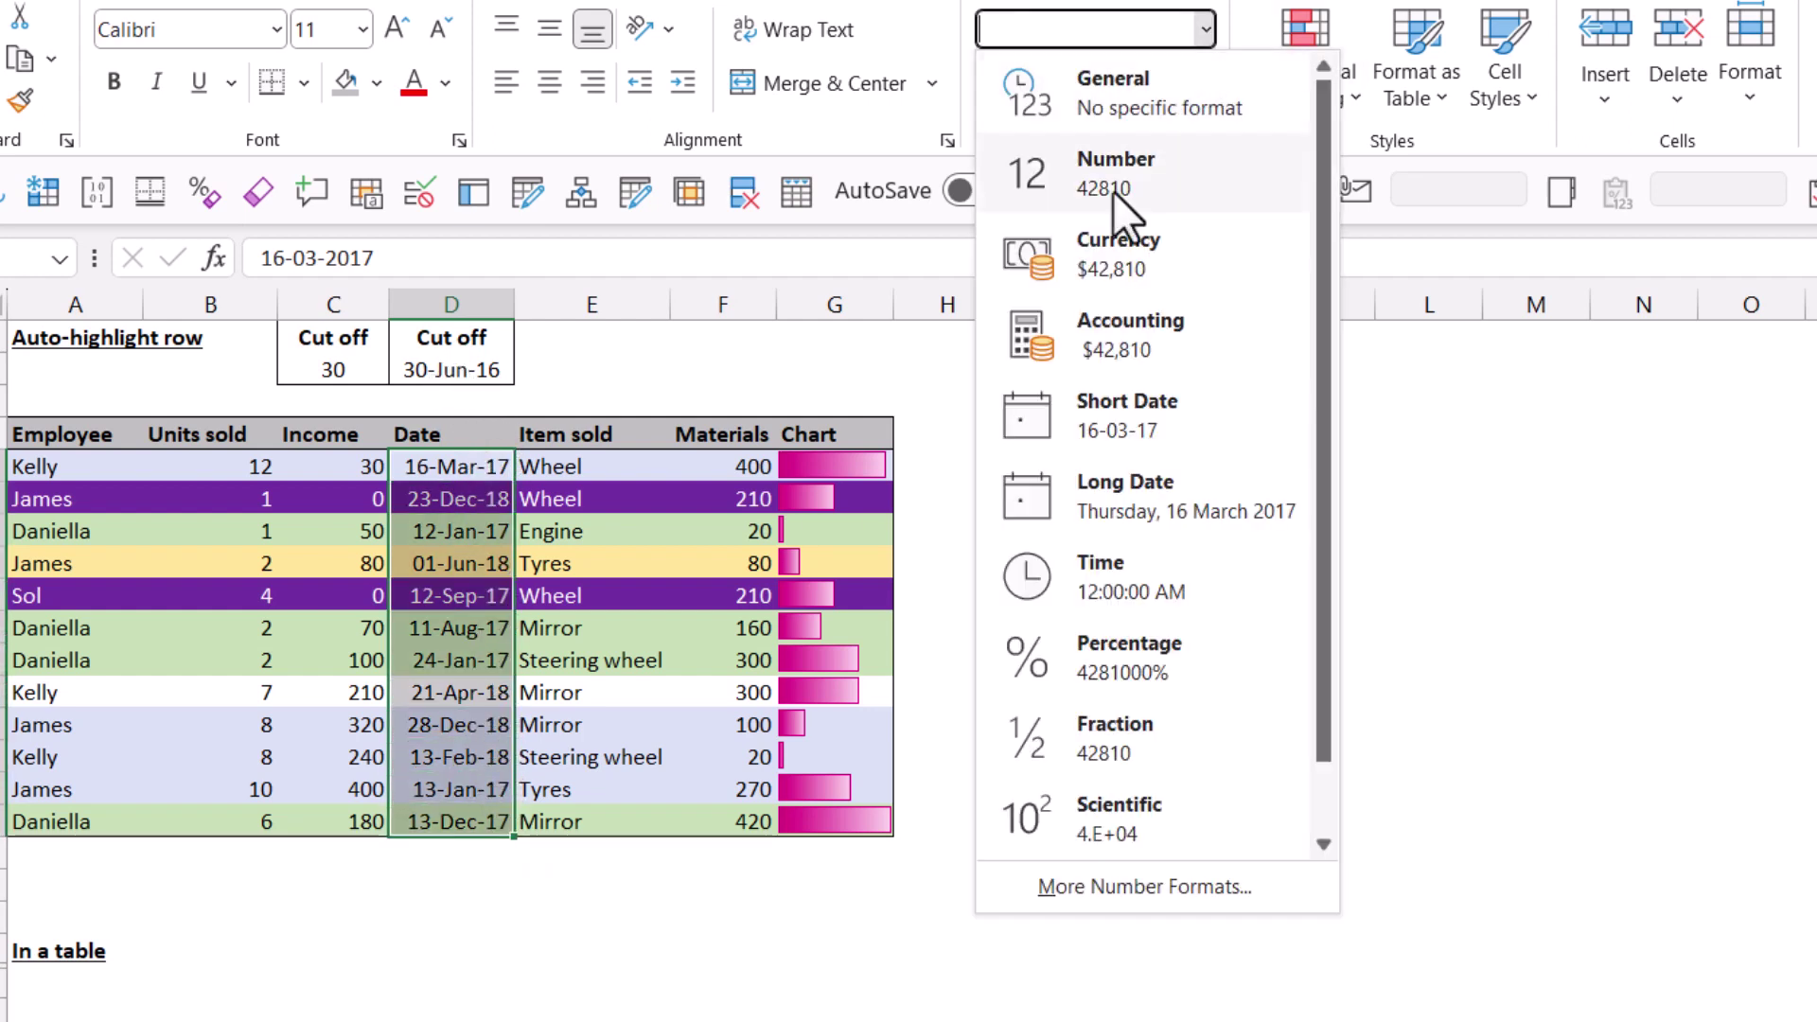
{"action": "left_click", "coordinate": [1161, 422]}
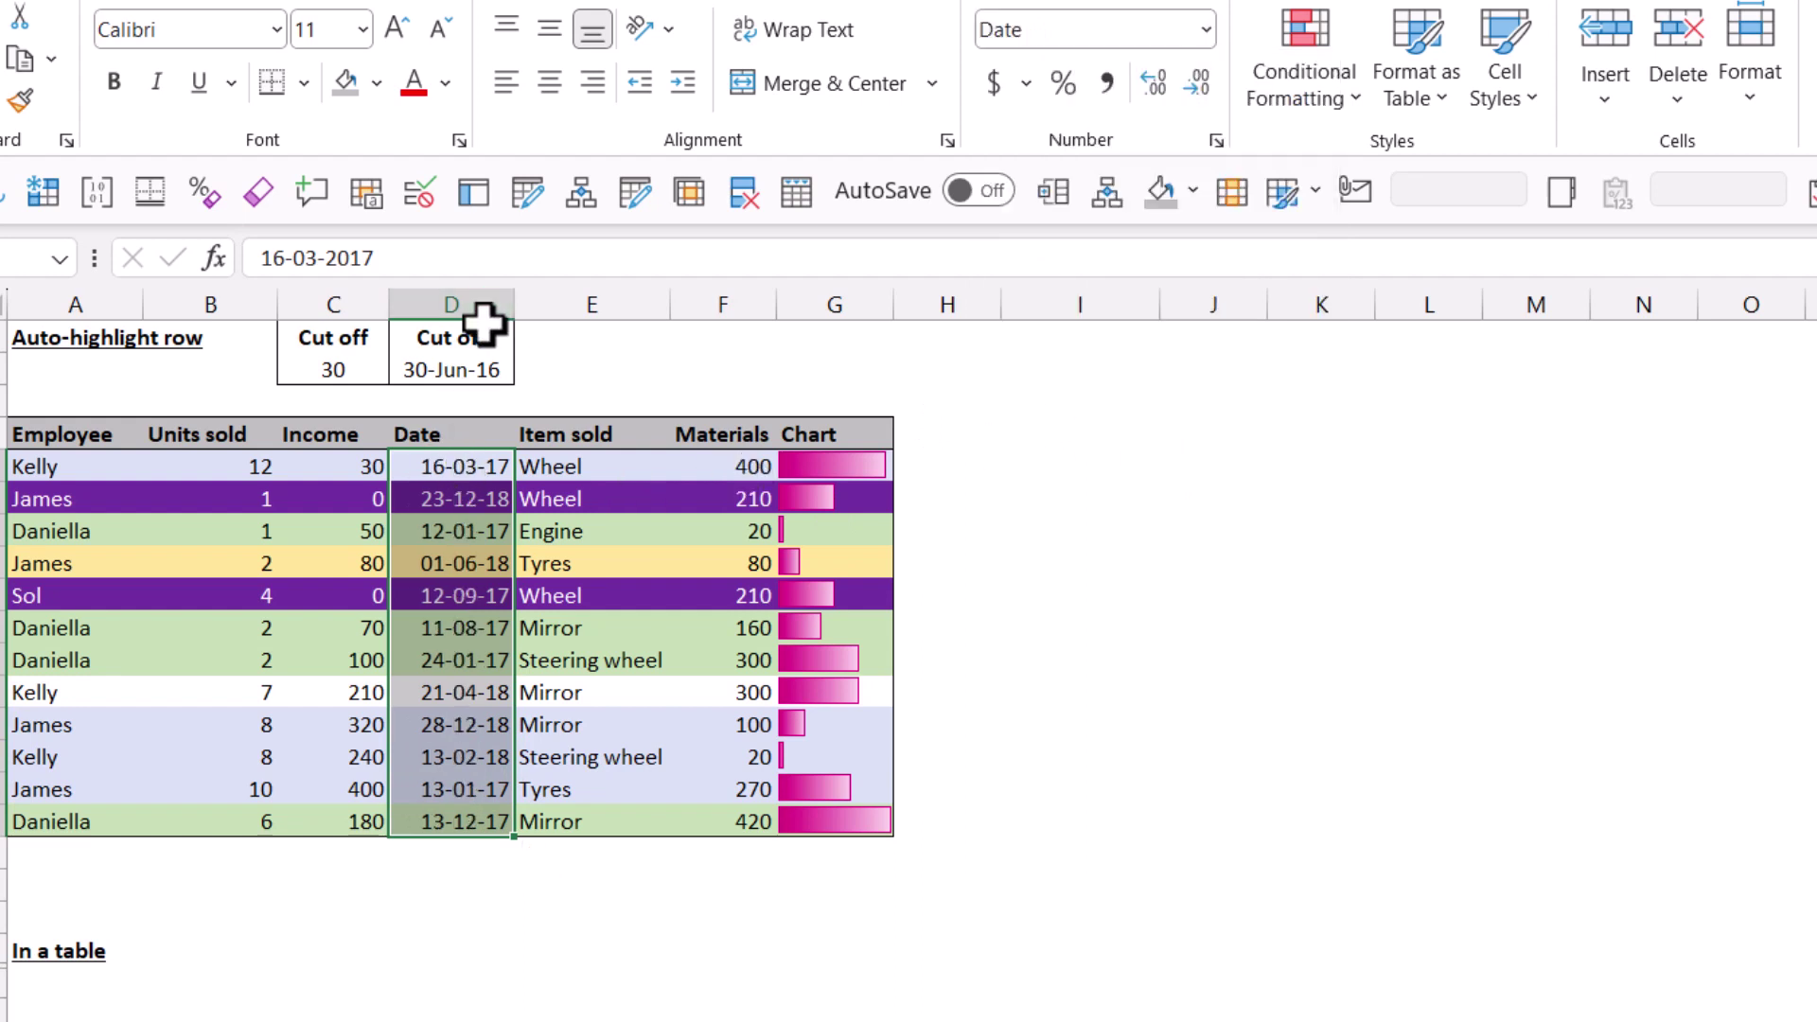
Step: Reformat the Date column's data cells D5:D16 as day, abbreviated month name and two-digit year, matching the cut-off in D2
{"action": "left_click", "coordinate": [470, 370]}
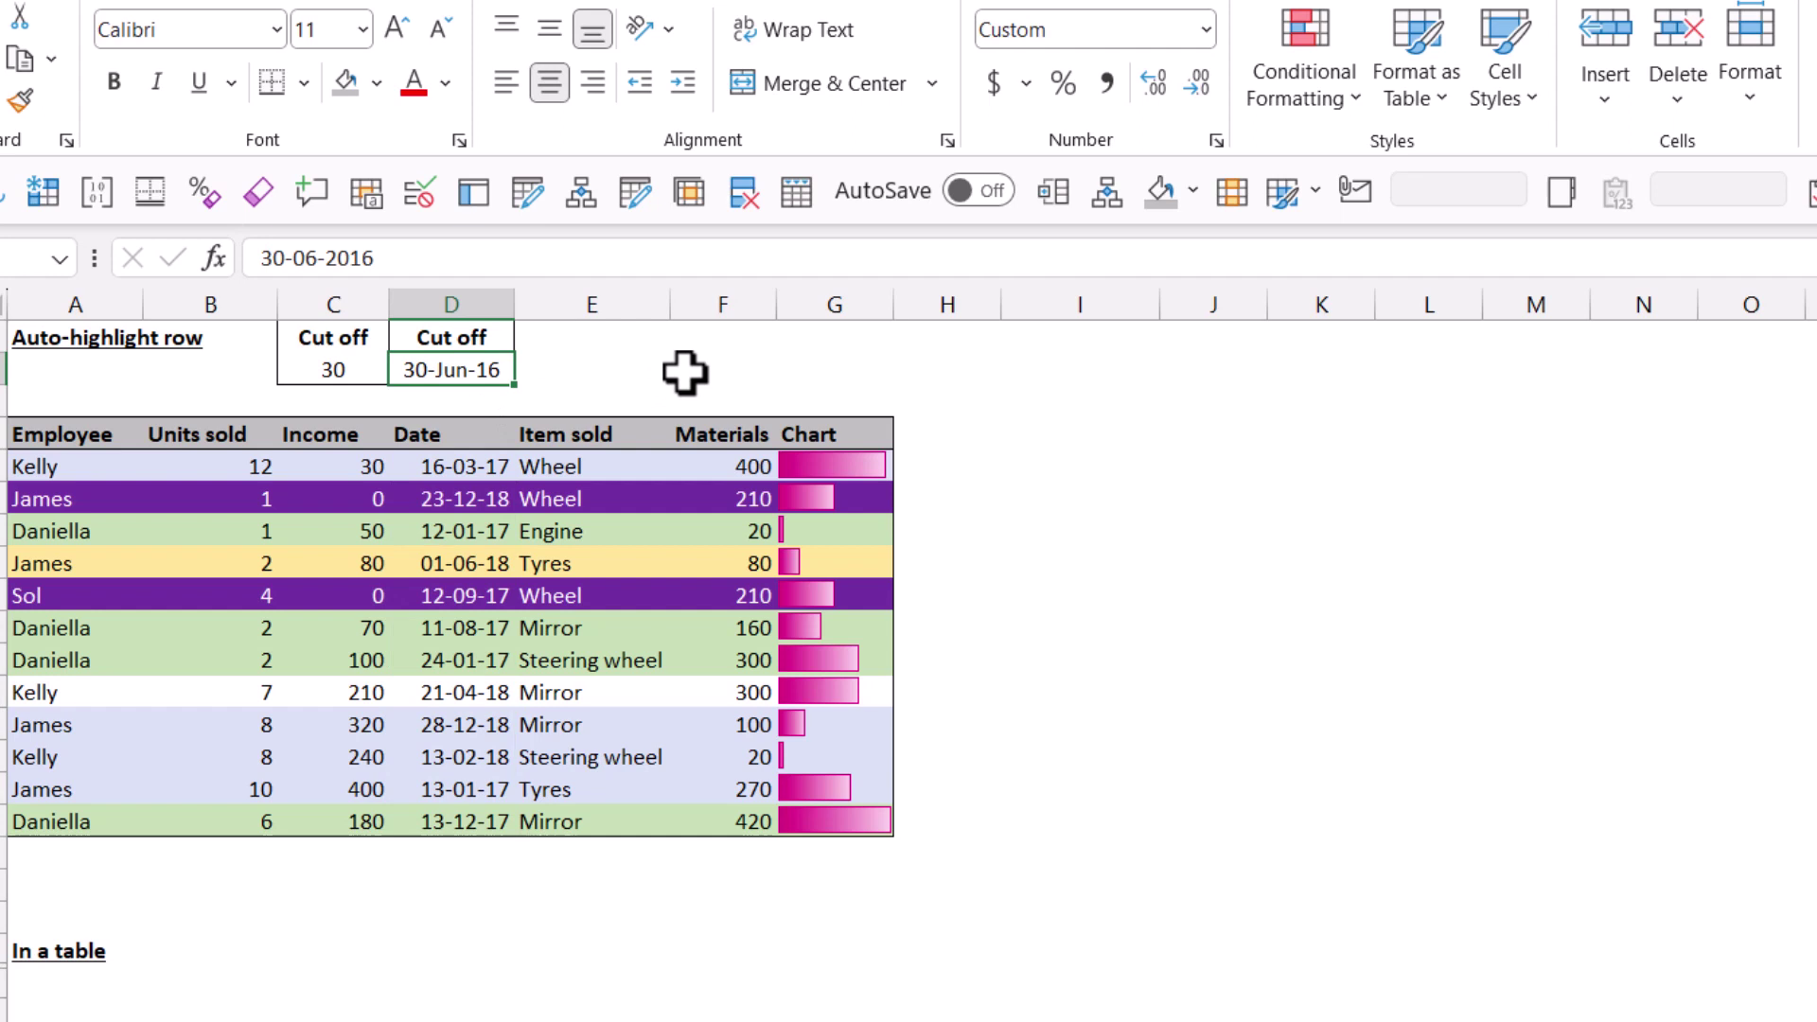
{"action": "key", "text": "Down"}
{"action": "key", "text": "Down"}
{"action": "key", "text": "Down"}
{"action": "key", "text": "ctrl+shift+Down"}
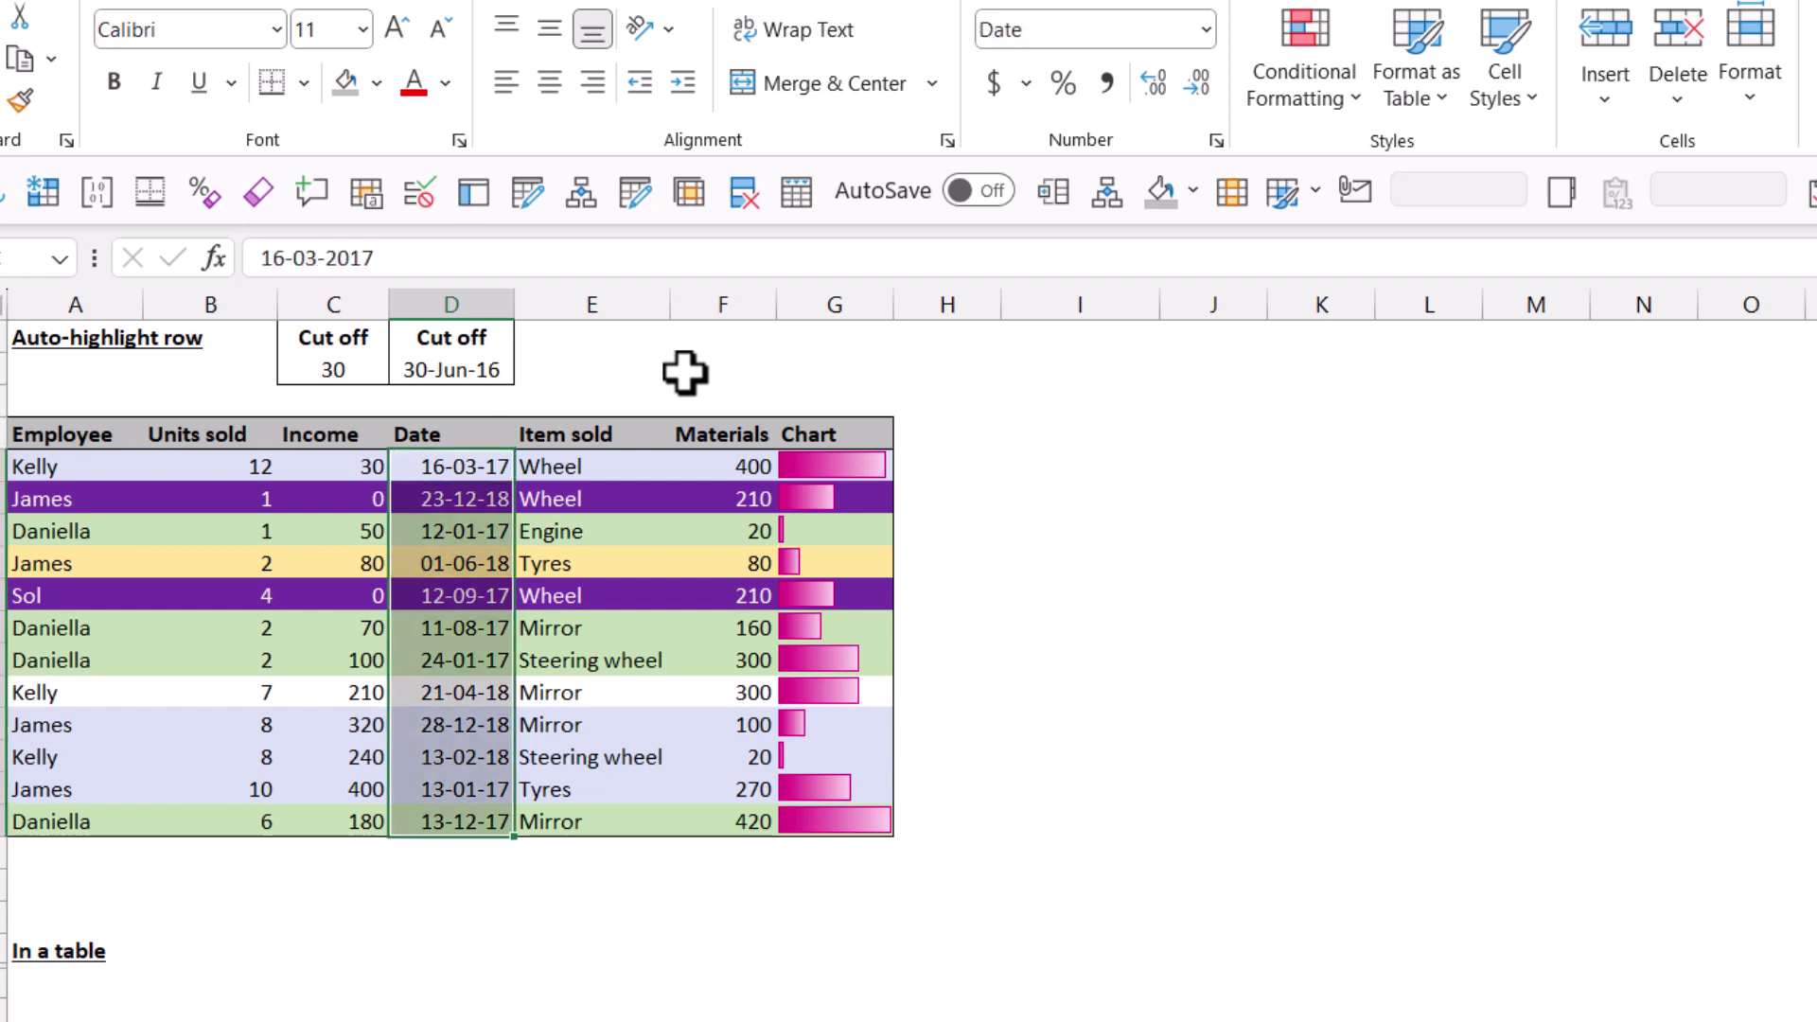
{"action": "key", "text": "ctrl+shift+3"}
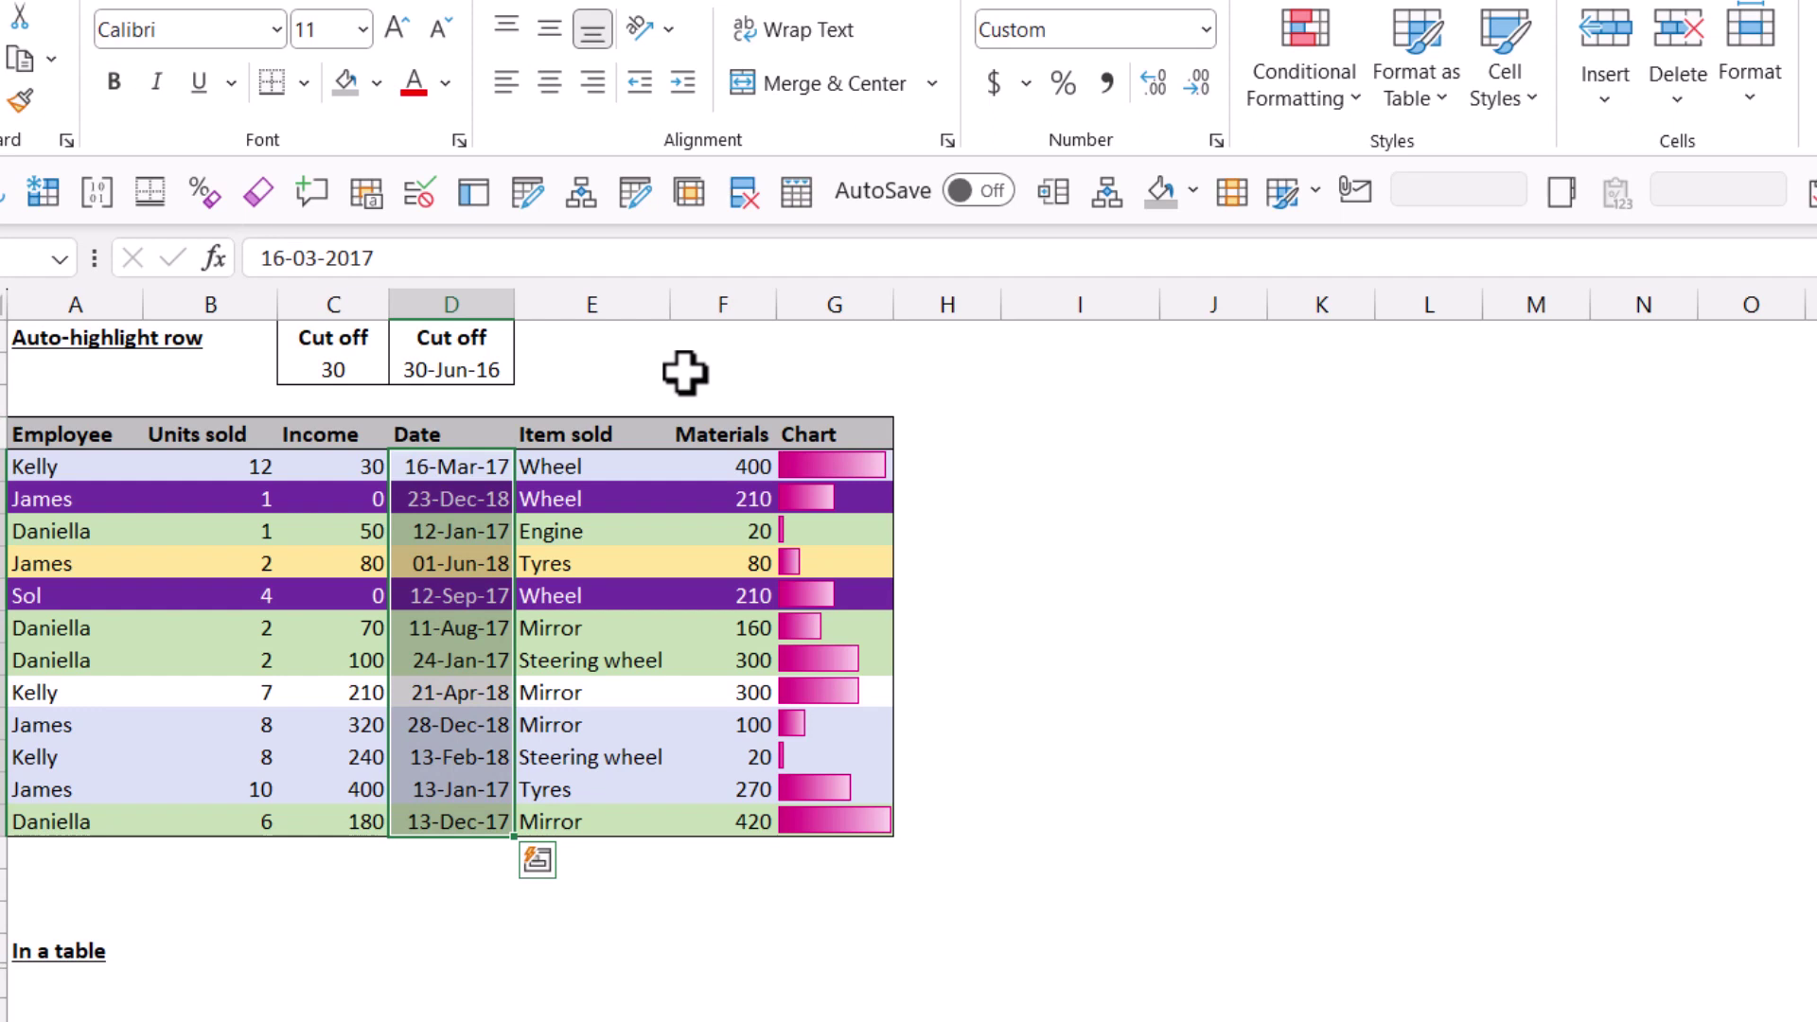
Step: View the available number formats for the date in D6, and select the first date in D5
{"action": "left_click", "coordinate": [458, 498]}
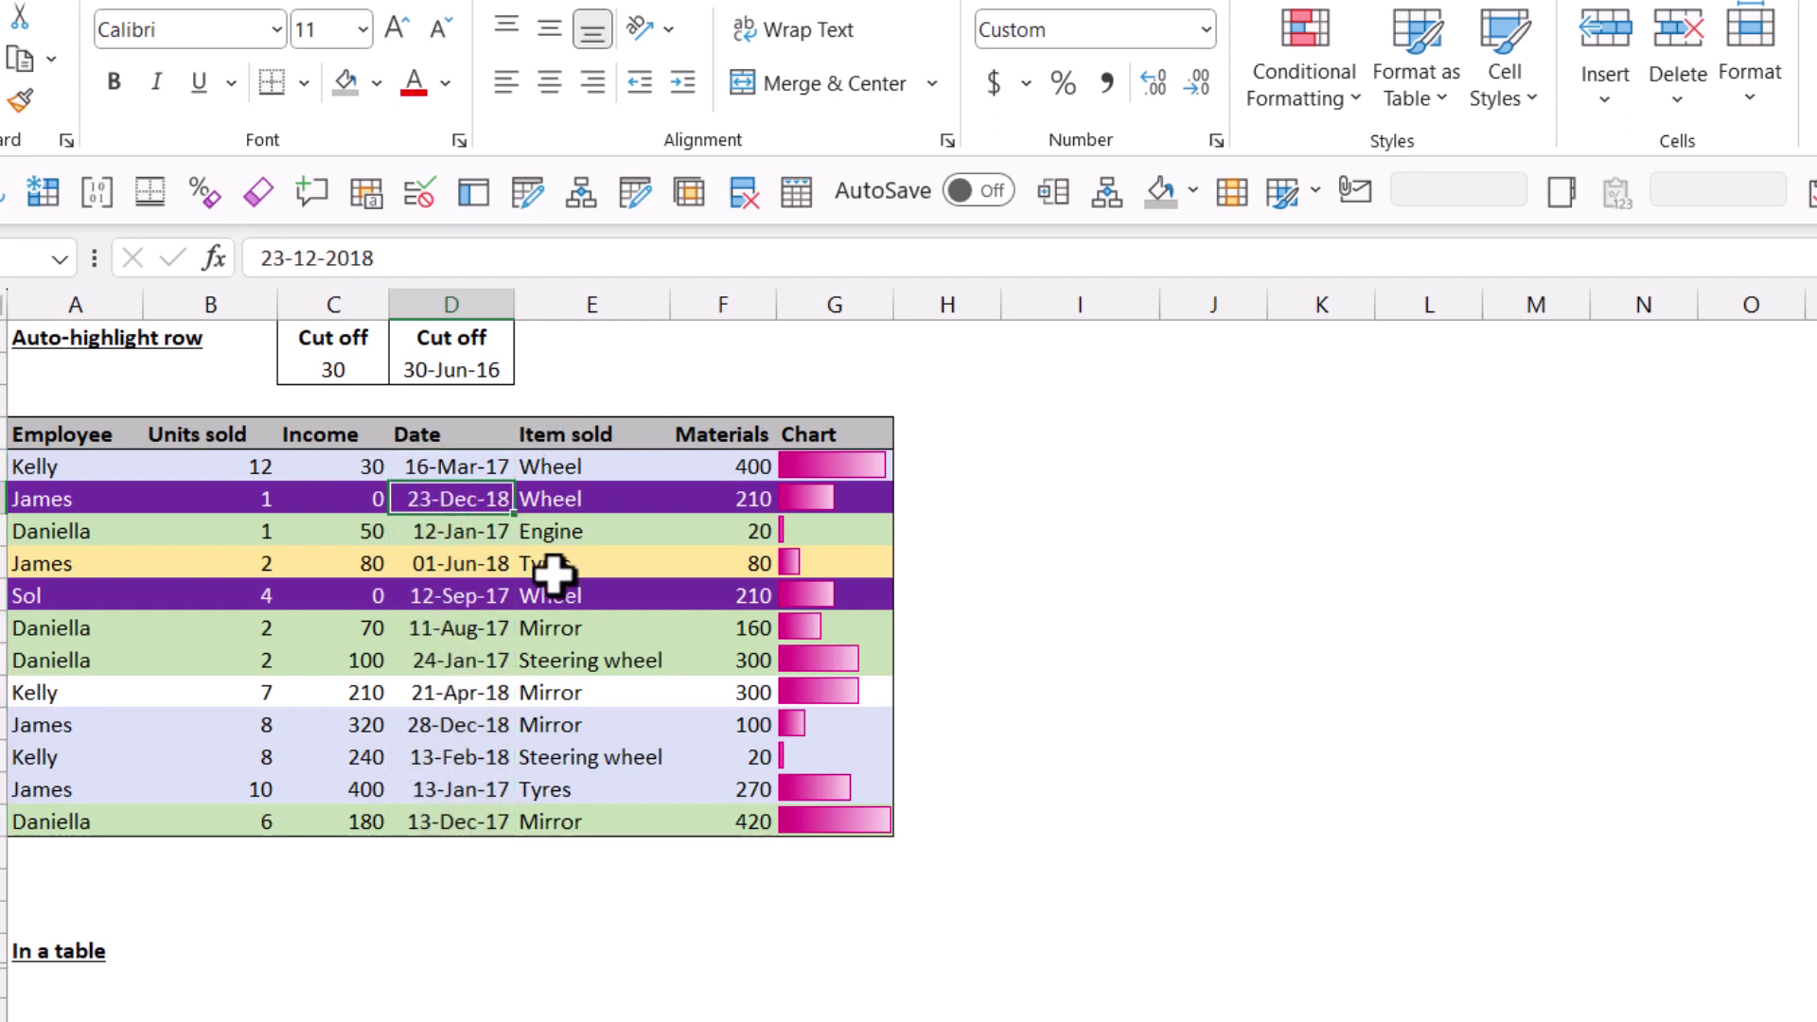
{"action": "left_click", "coordinate": [1211, 29]}
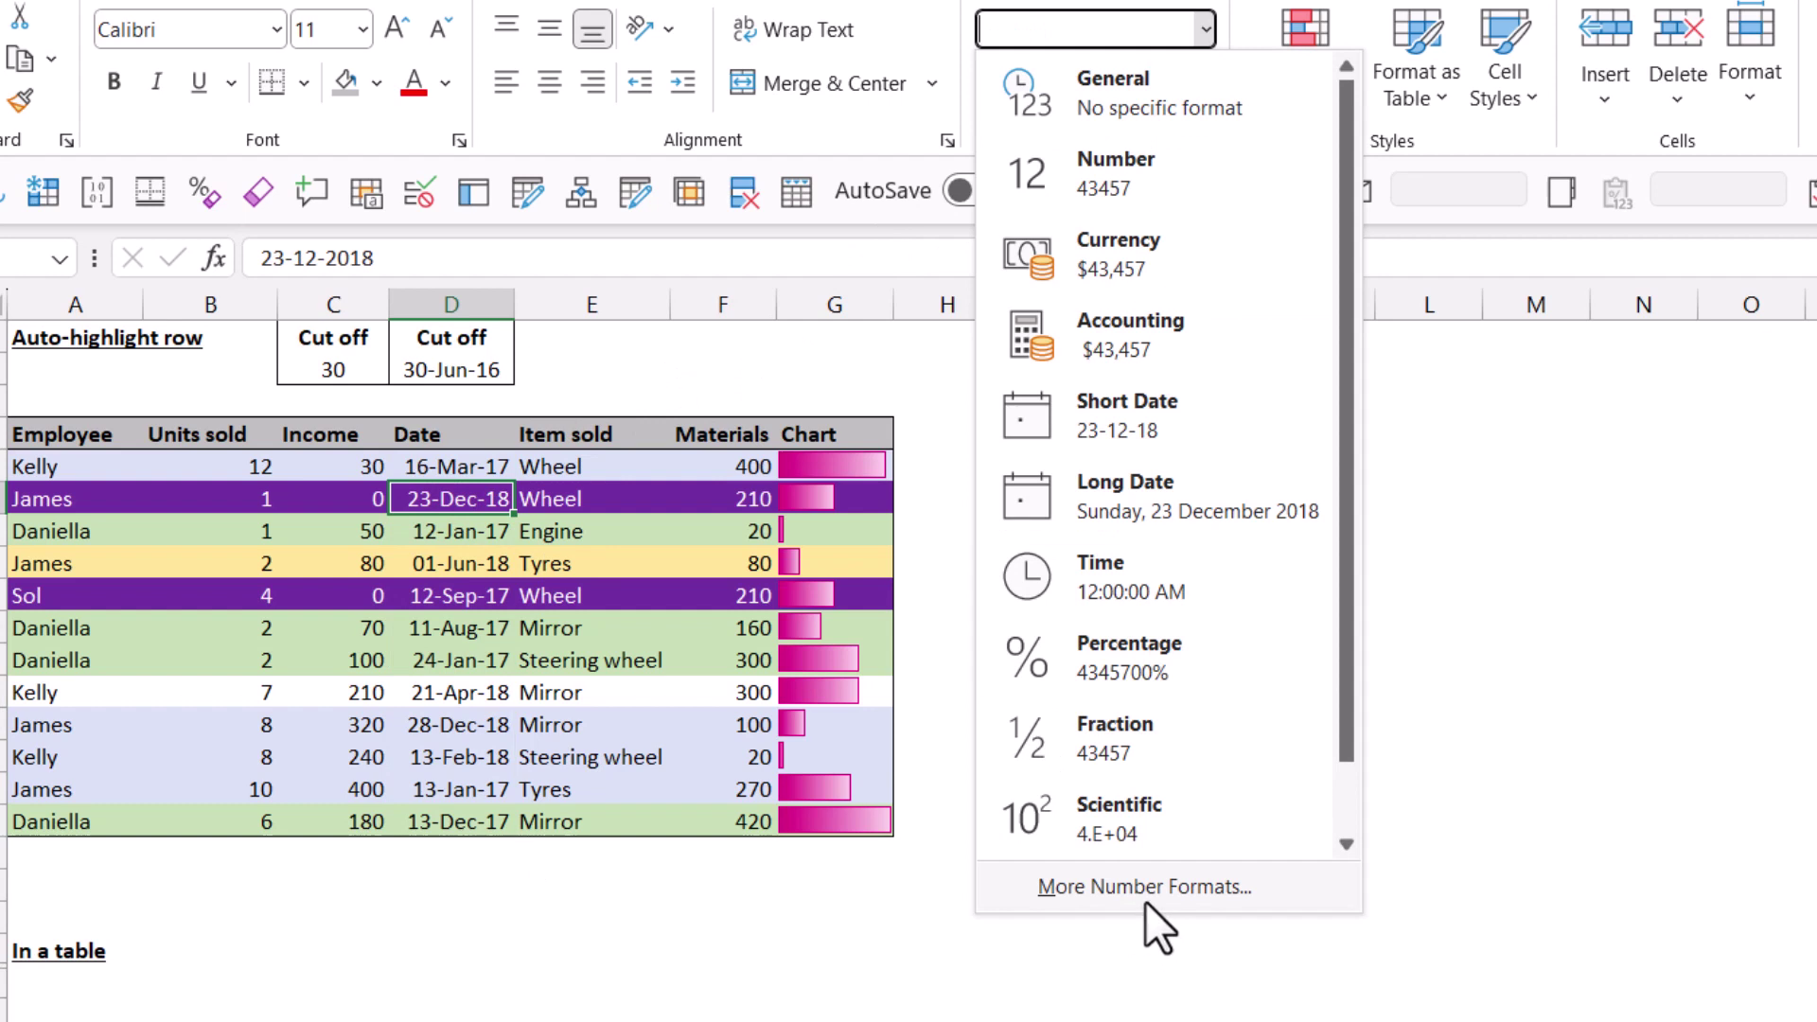
{"action": "left_click", "coordinate": [634, 701]}
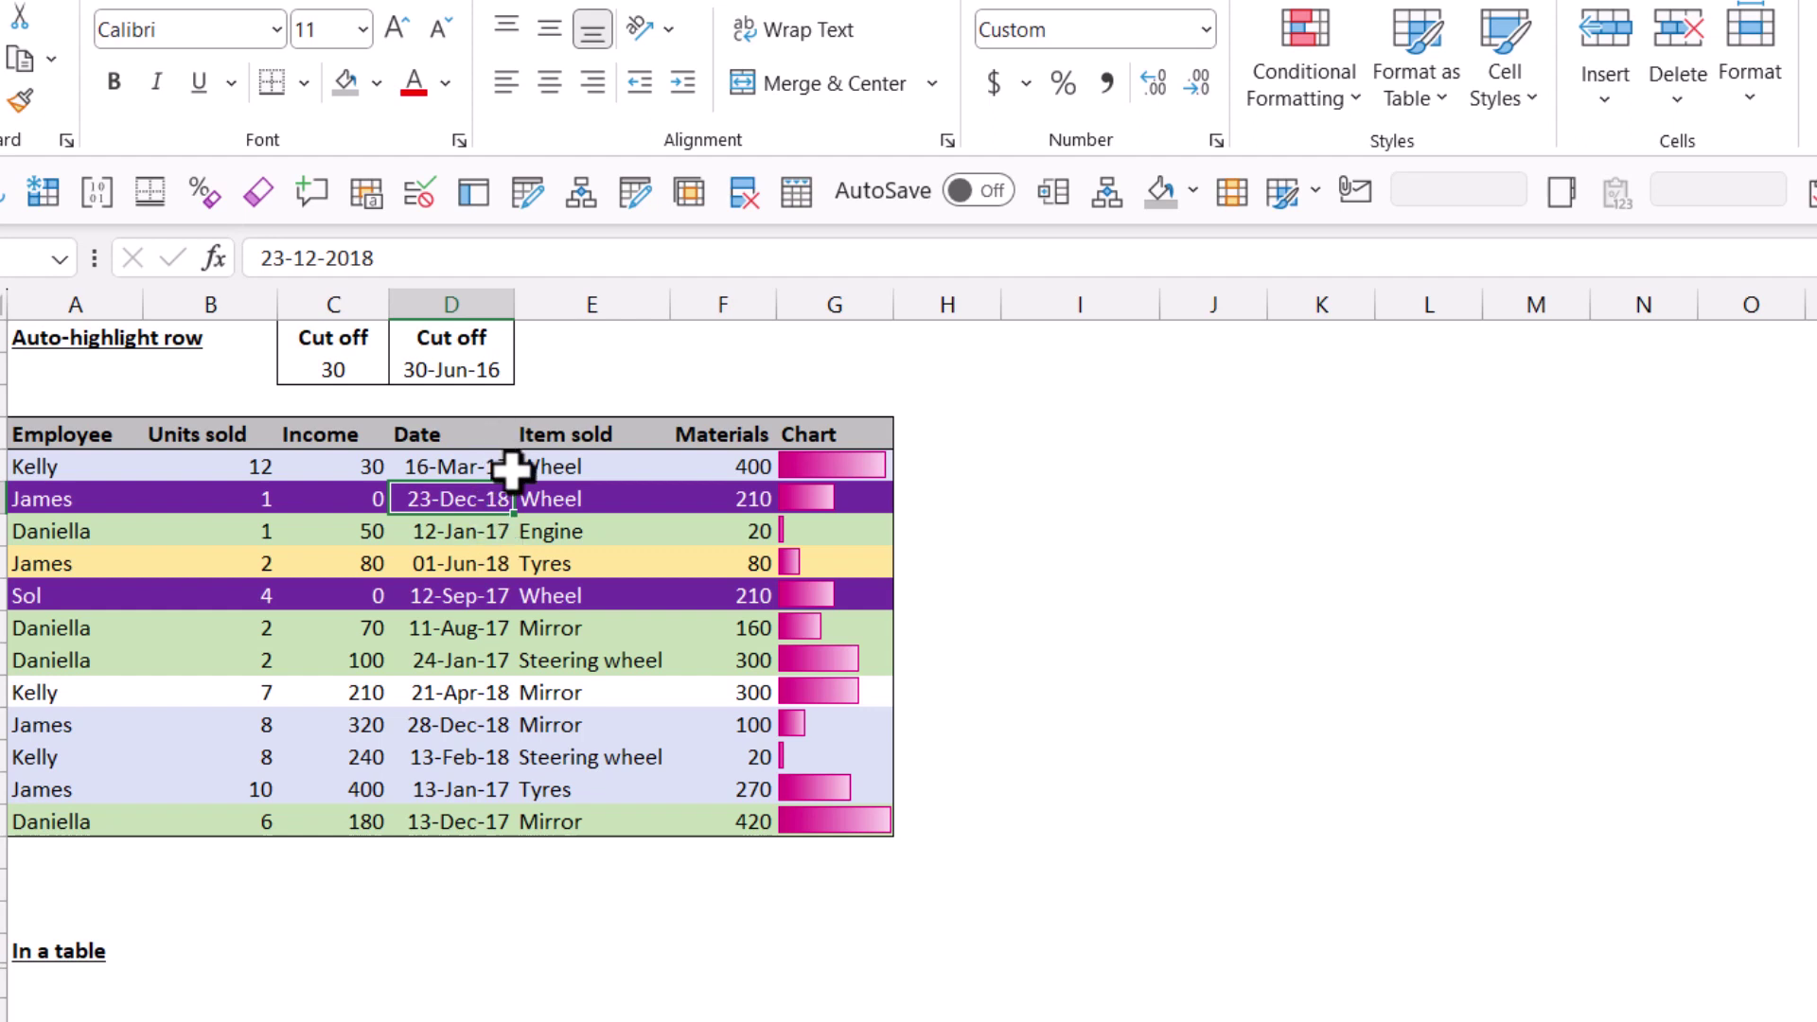
{"action": "left_click", "coordinate": [466, 466]}
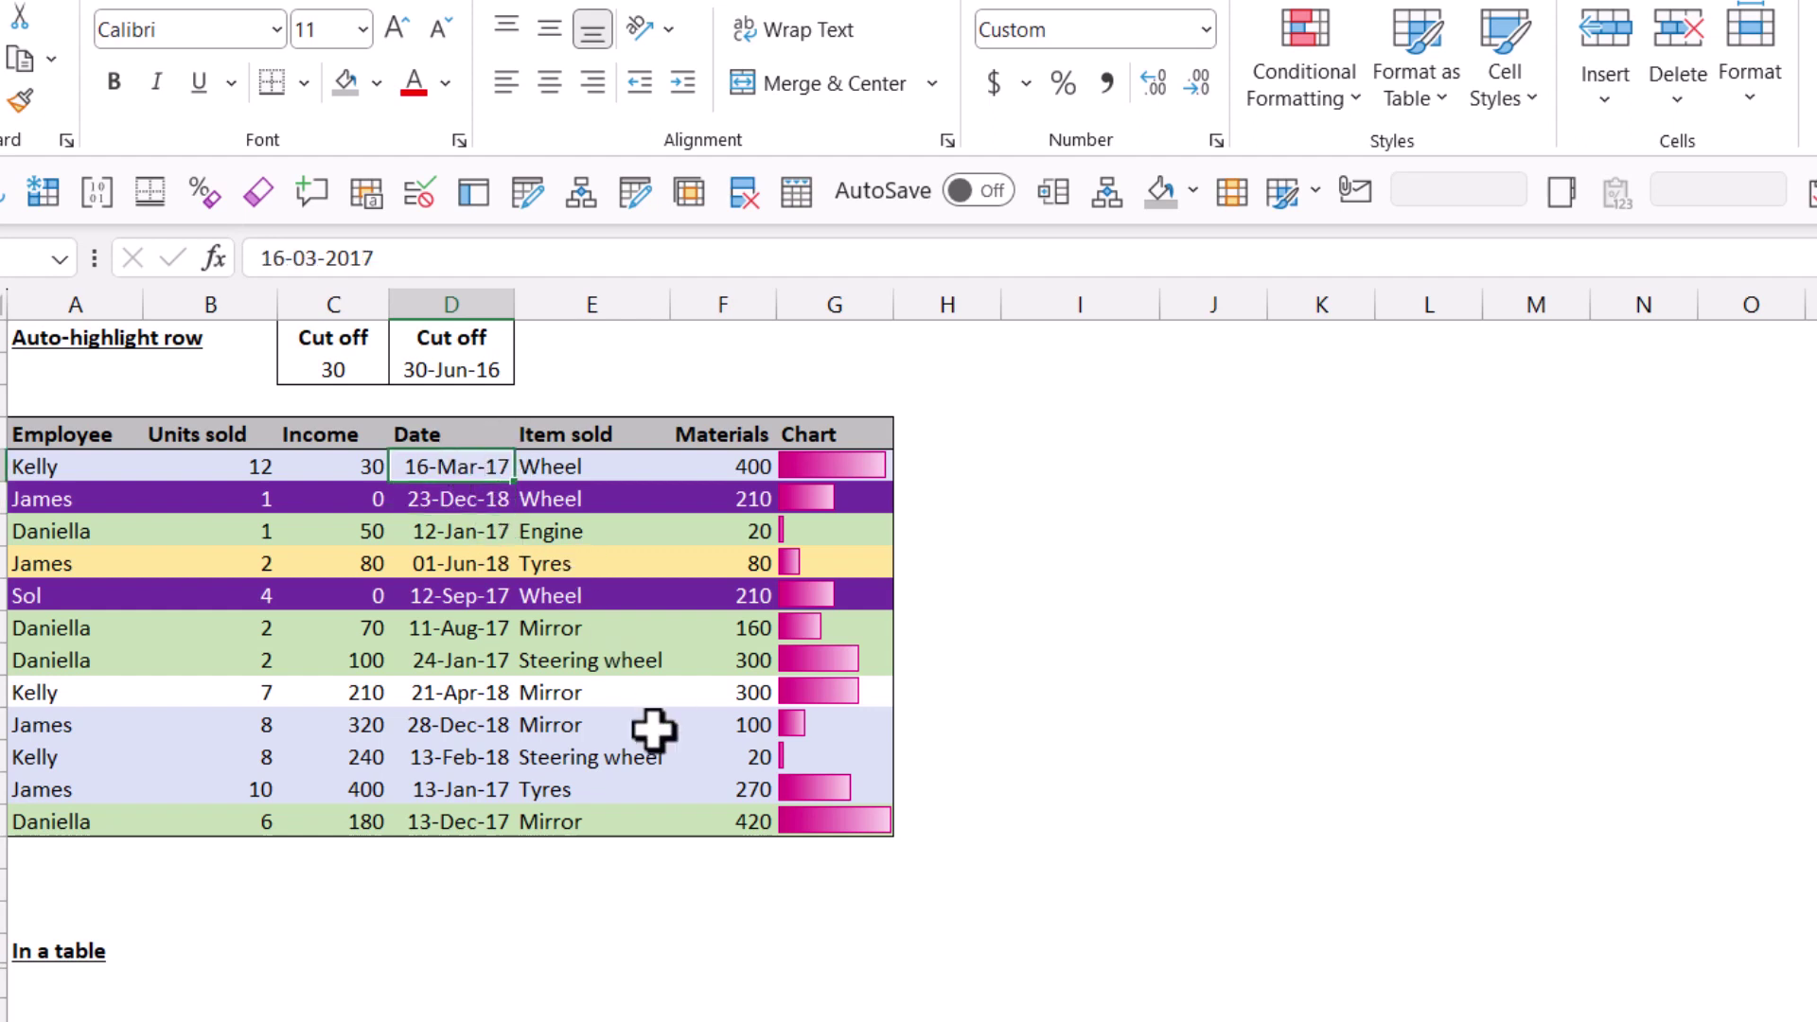
Step: Create a formula-based conditional formatting rule on data rows A5:G16 using =$D5>$D$2 to match dates after the cut-off
{"action": "key", "text": "ctrl+a"}
{"action": "left_click_drag", "start_coordinate": [65, 445], "coordinate": [820, 429]}
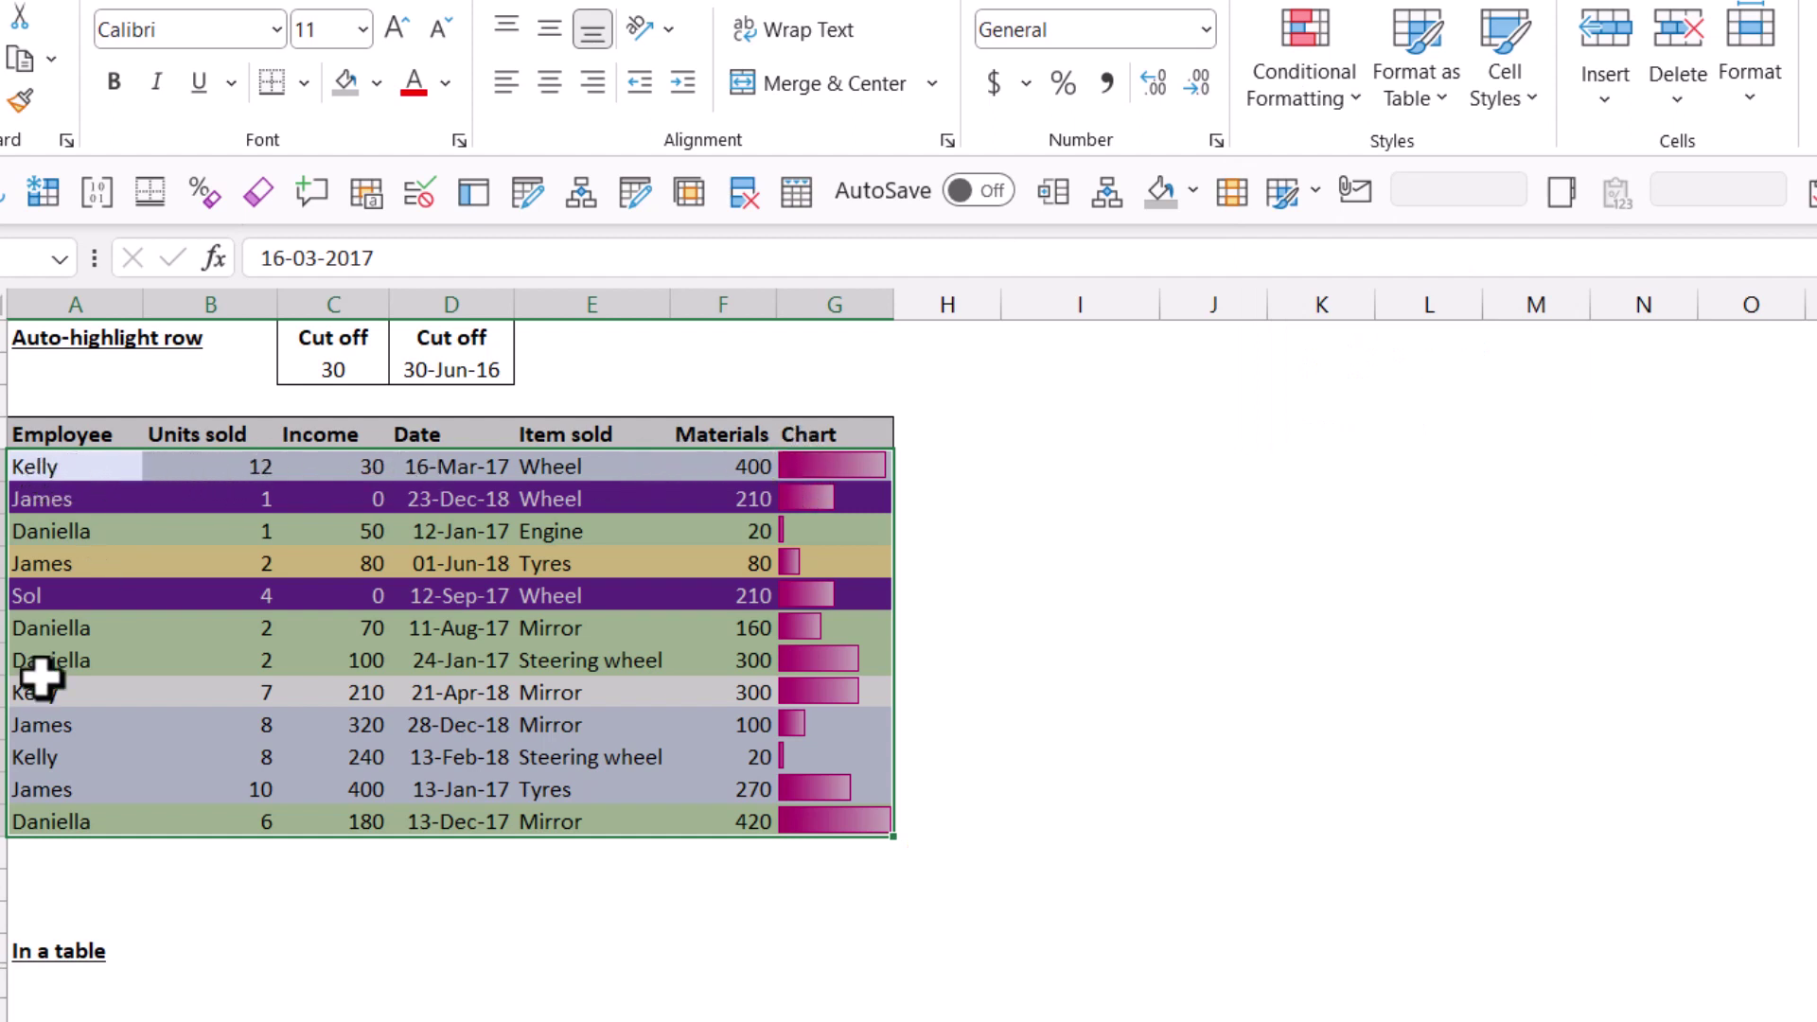
{"action": "left_click", "coordinate": [1322, 92]}
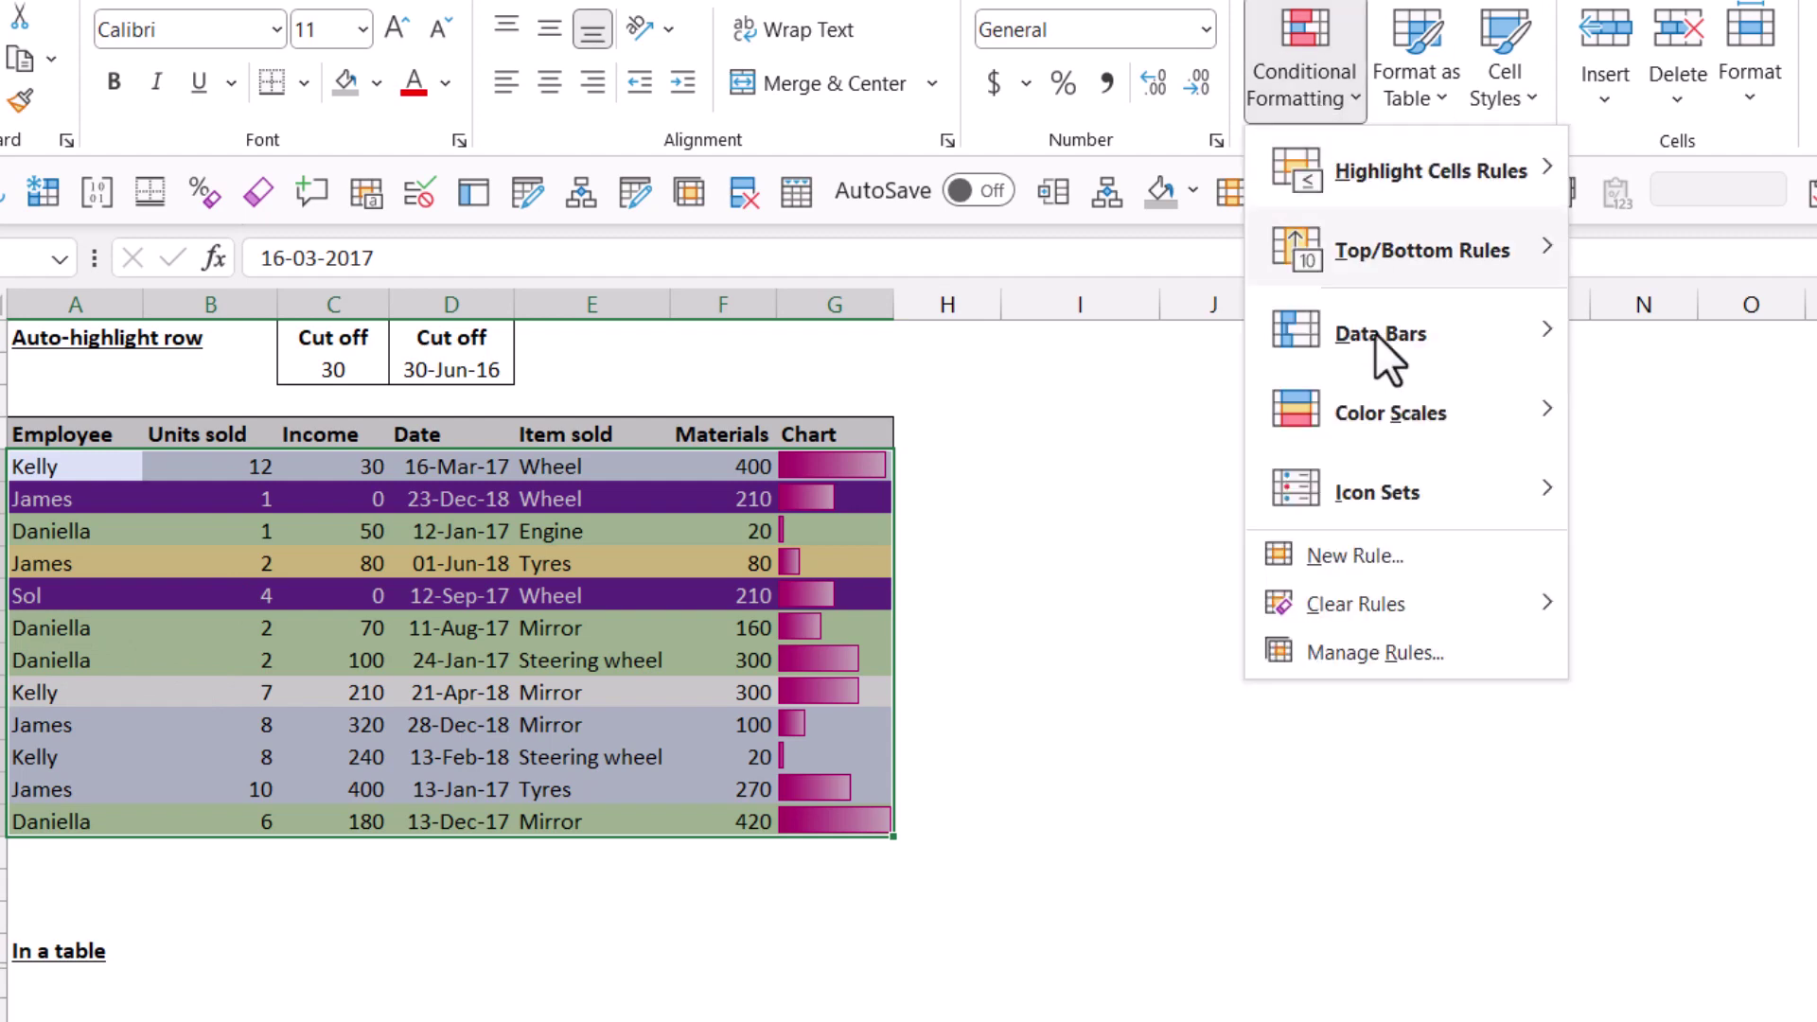
{"action": "left_click", "coordinate": [1325, 558]}
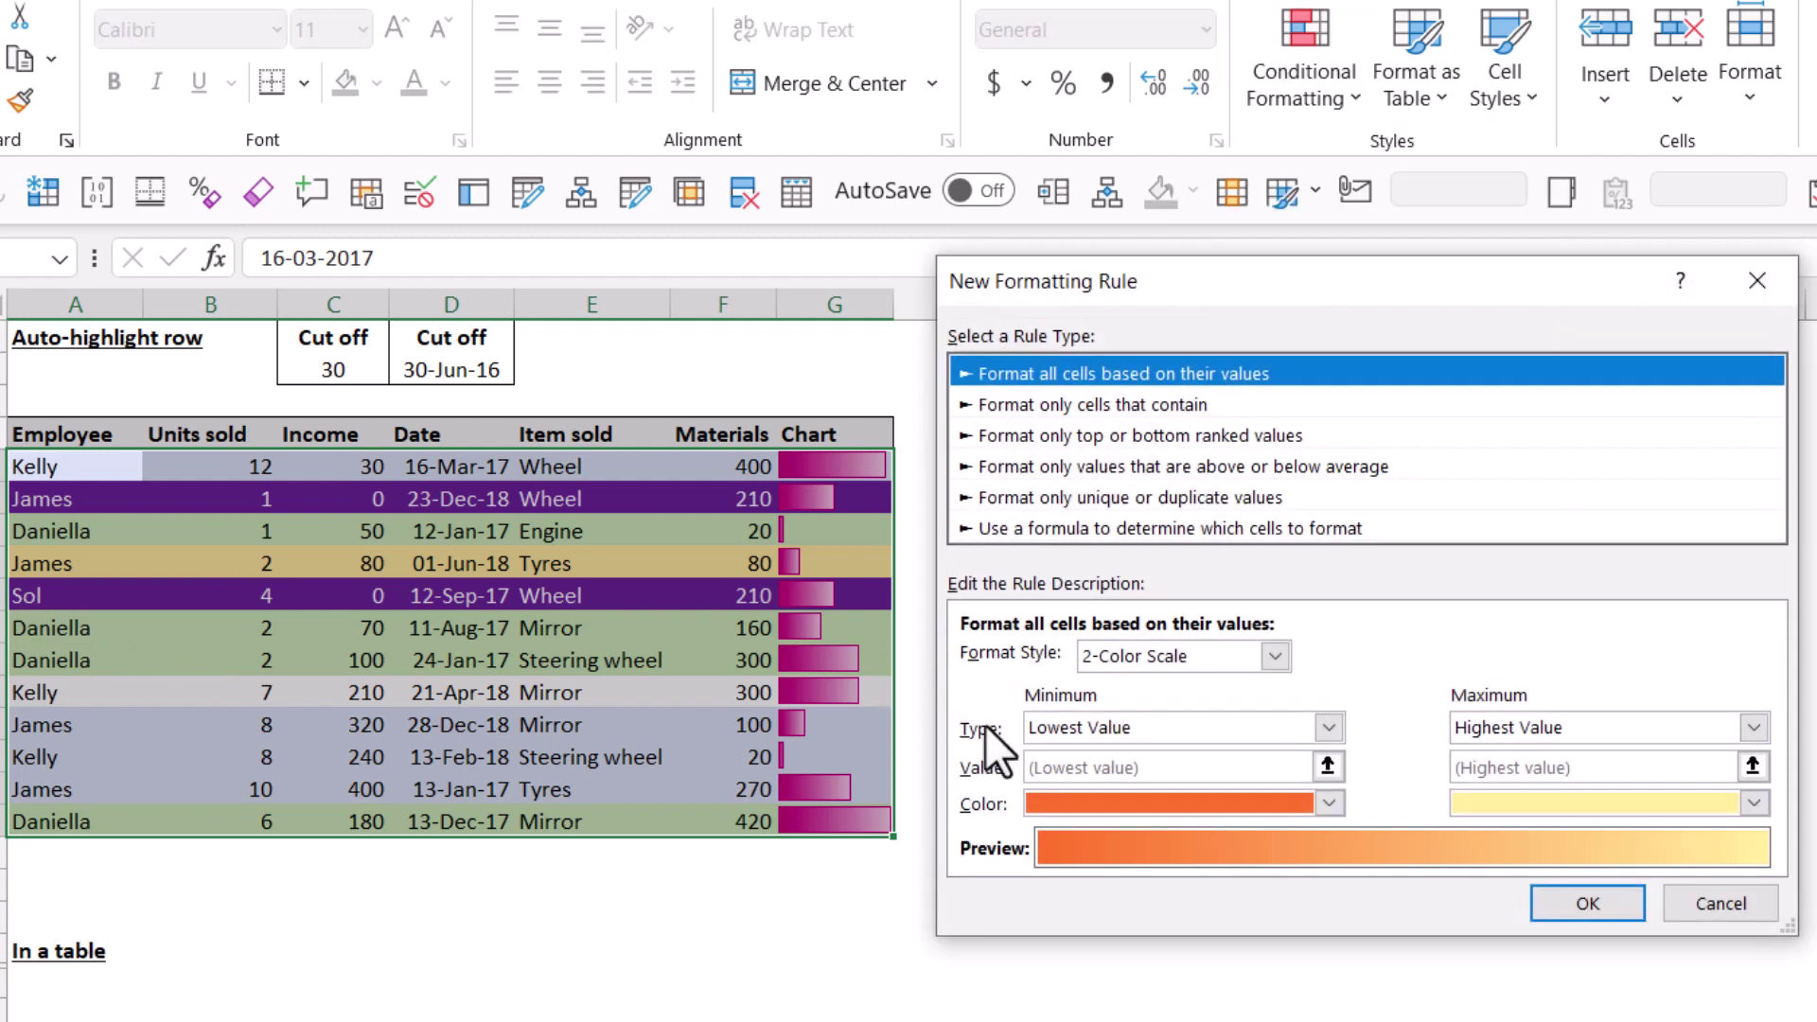
{"action": "left_click", "coordinate": [1129, 534]}
{"action": "left_click", "coordinate": [1061, 660]}
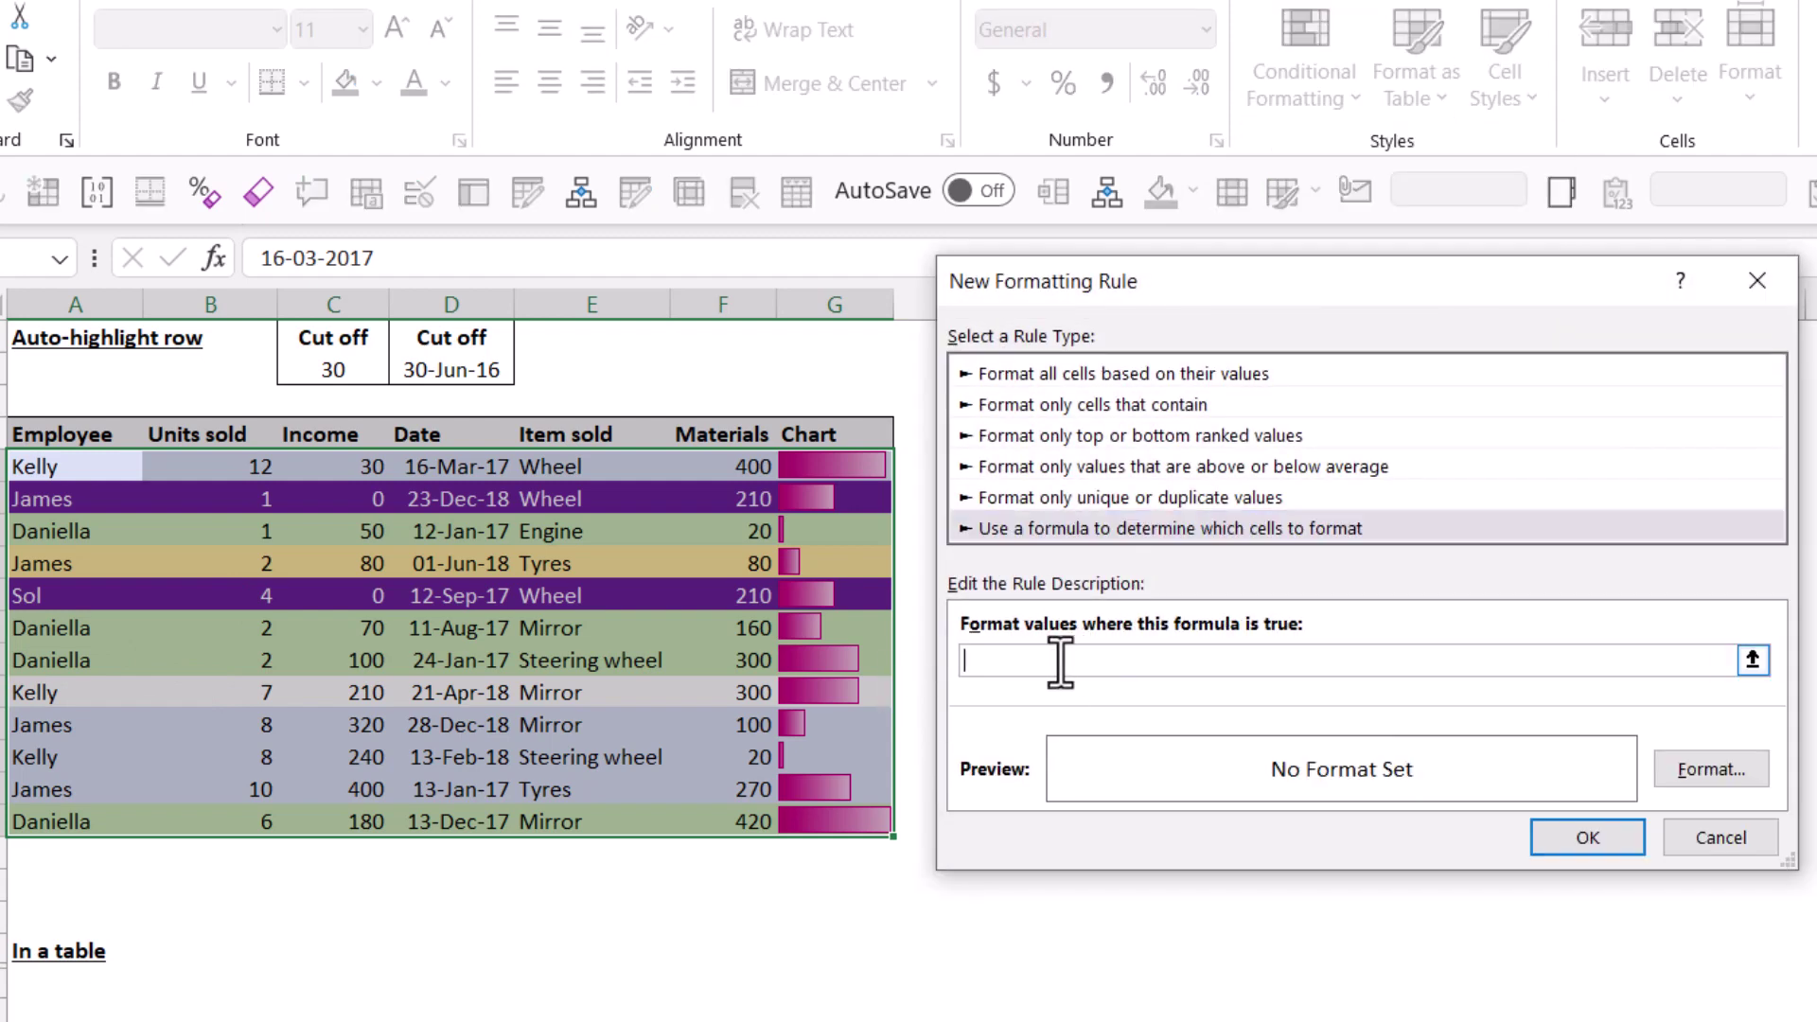
{"action": "left_click", "coordinate": [457, 470]}
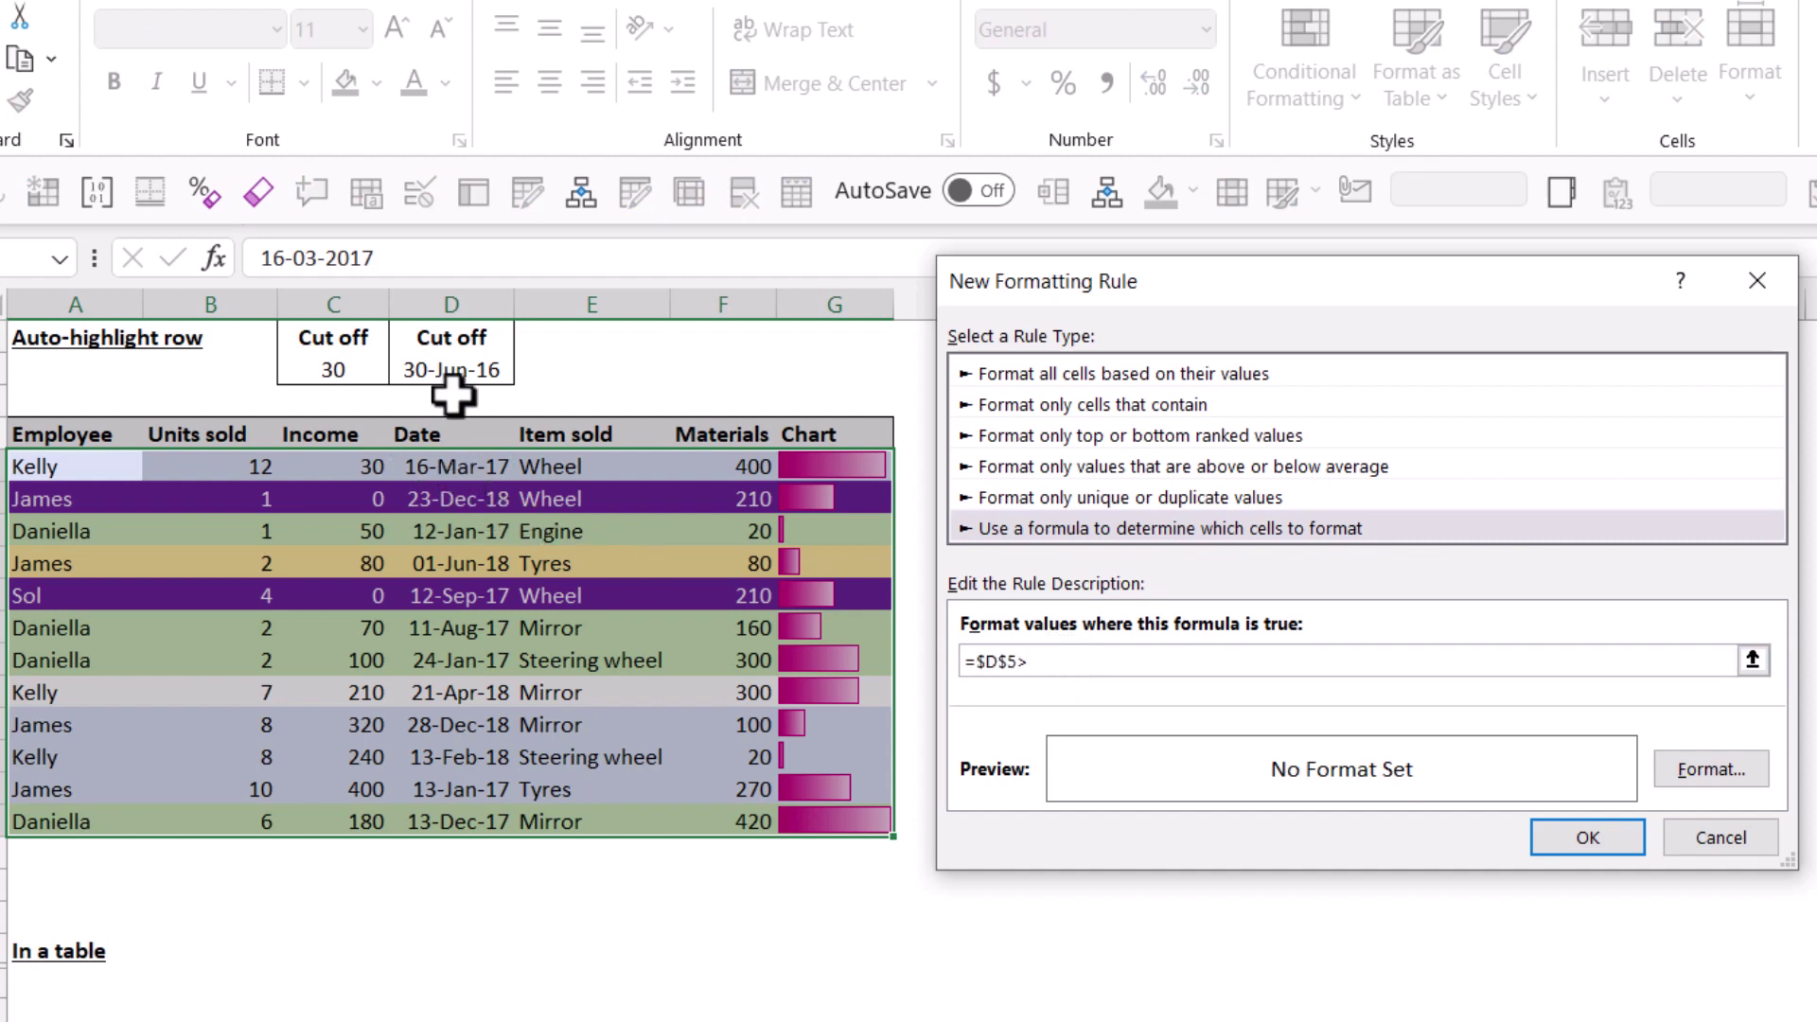
{"action": "left_click", "coordinate": [482, 362]}
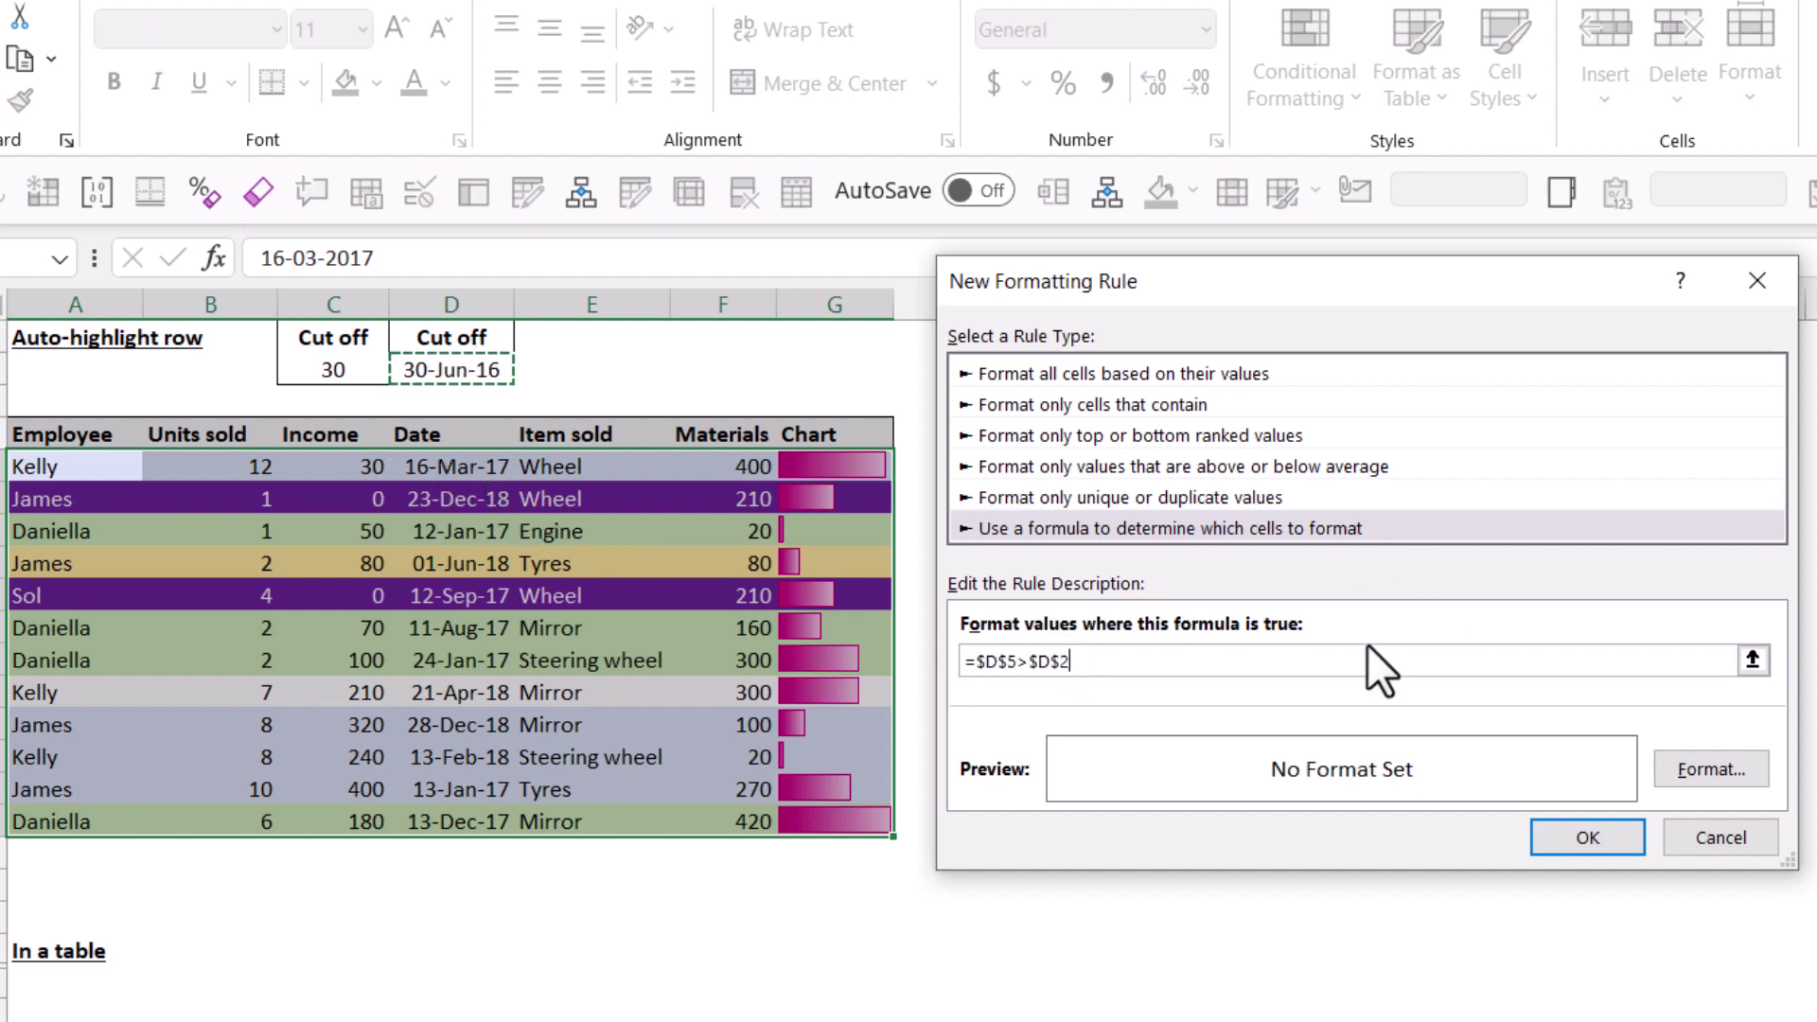
{"action": "left_click", "coordinate": [1012, 661]}
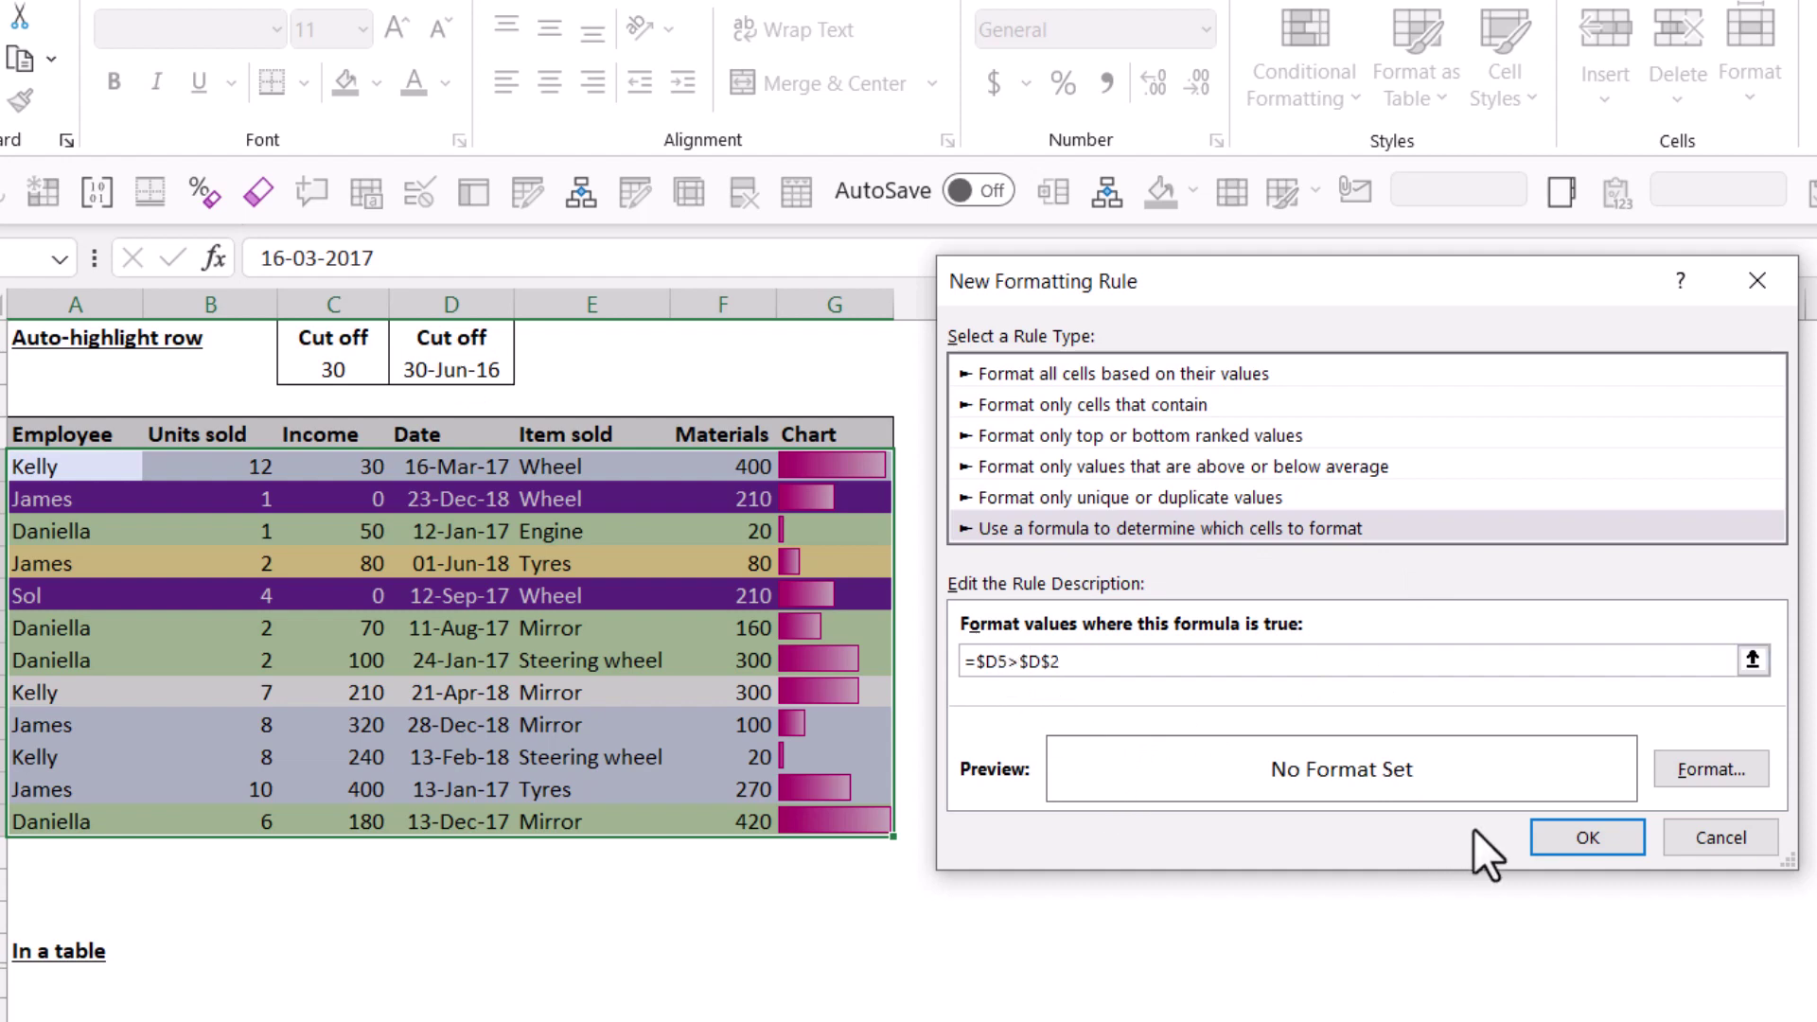
Step: Give the new date rule a light orange fill and apply it to the data rows
{"action": "left_click", "coordinate": [1745, 780]}
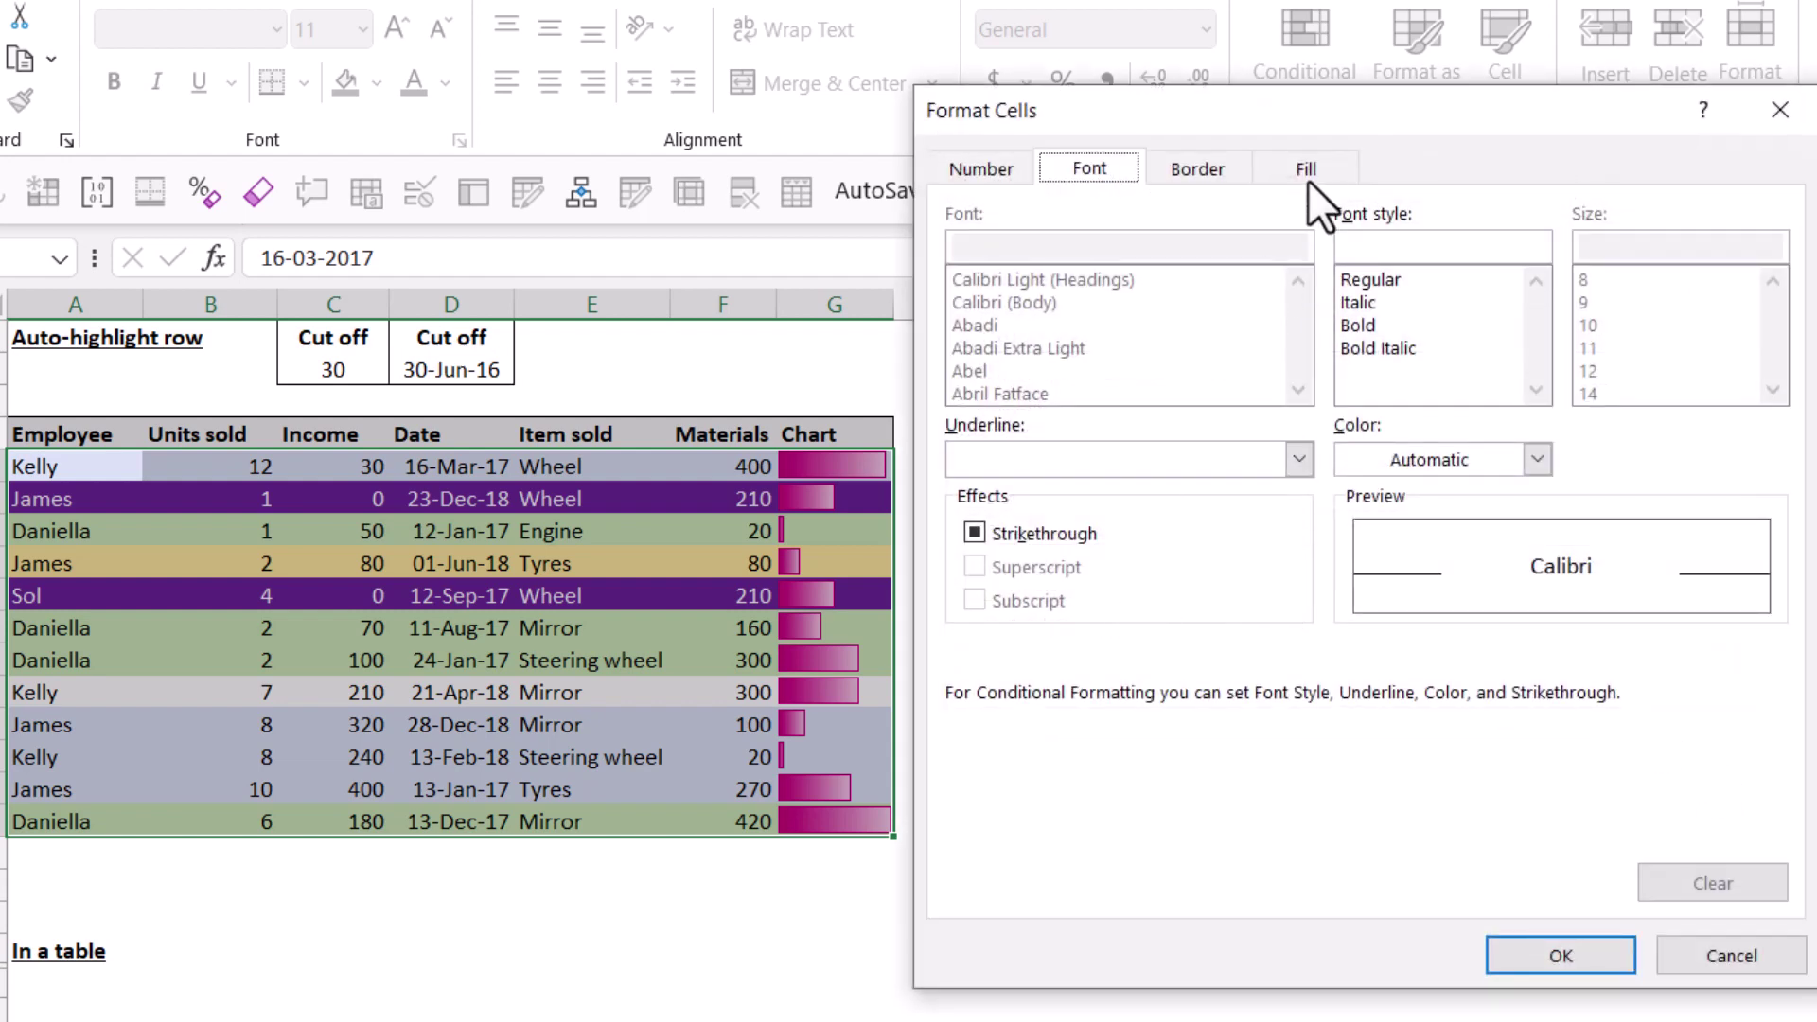
{"action": "left_click", "coordinate": [1303, 175]}
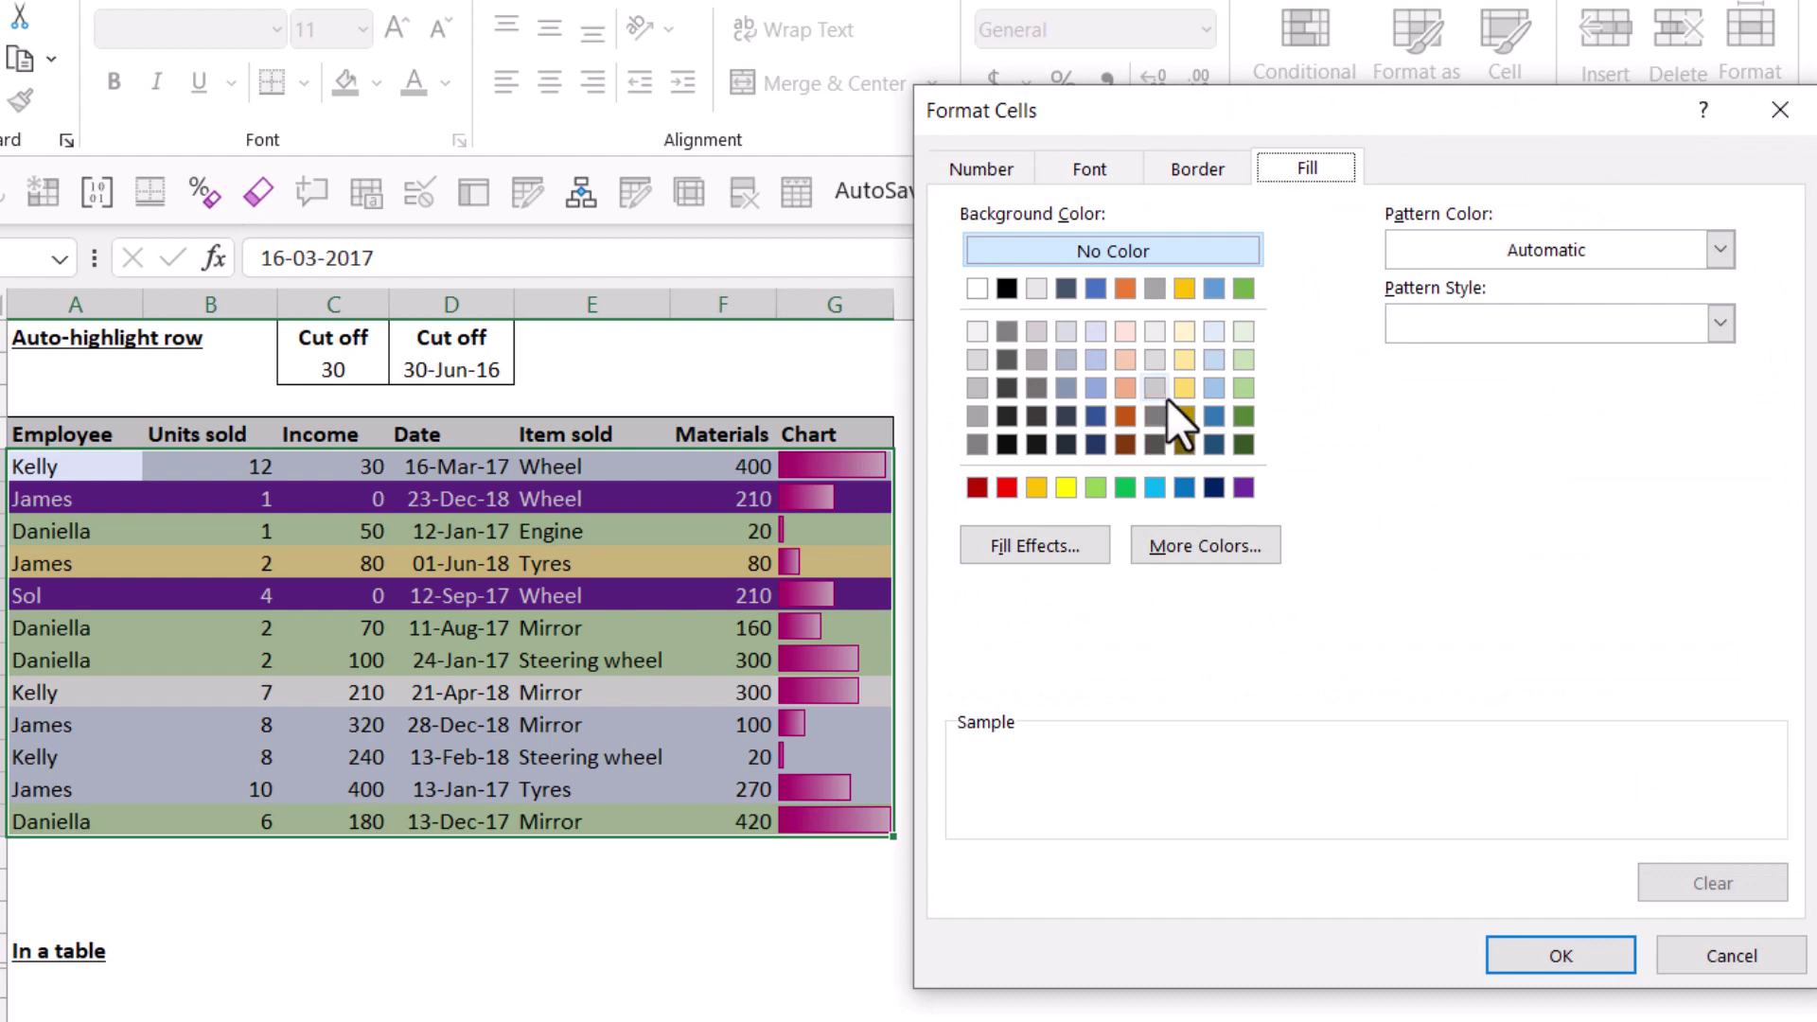
{"action": "left_click", "coordinate": [1124, 361]}
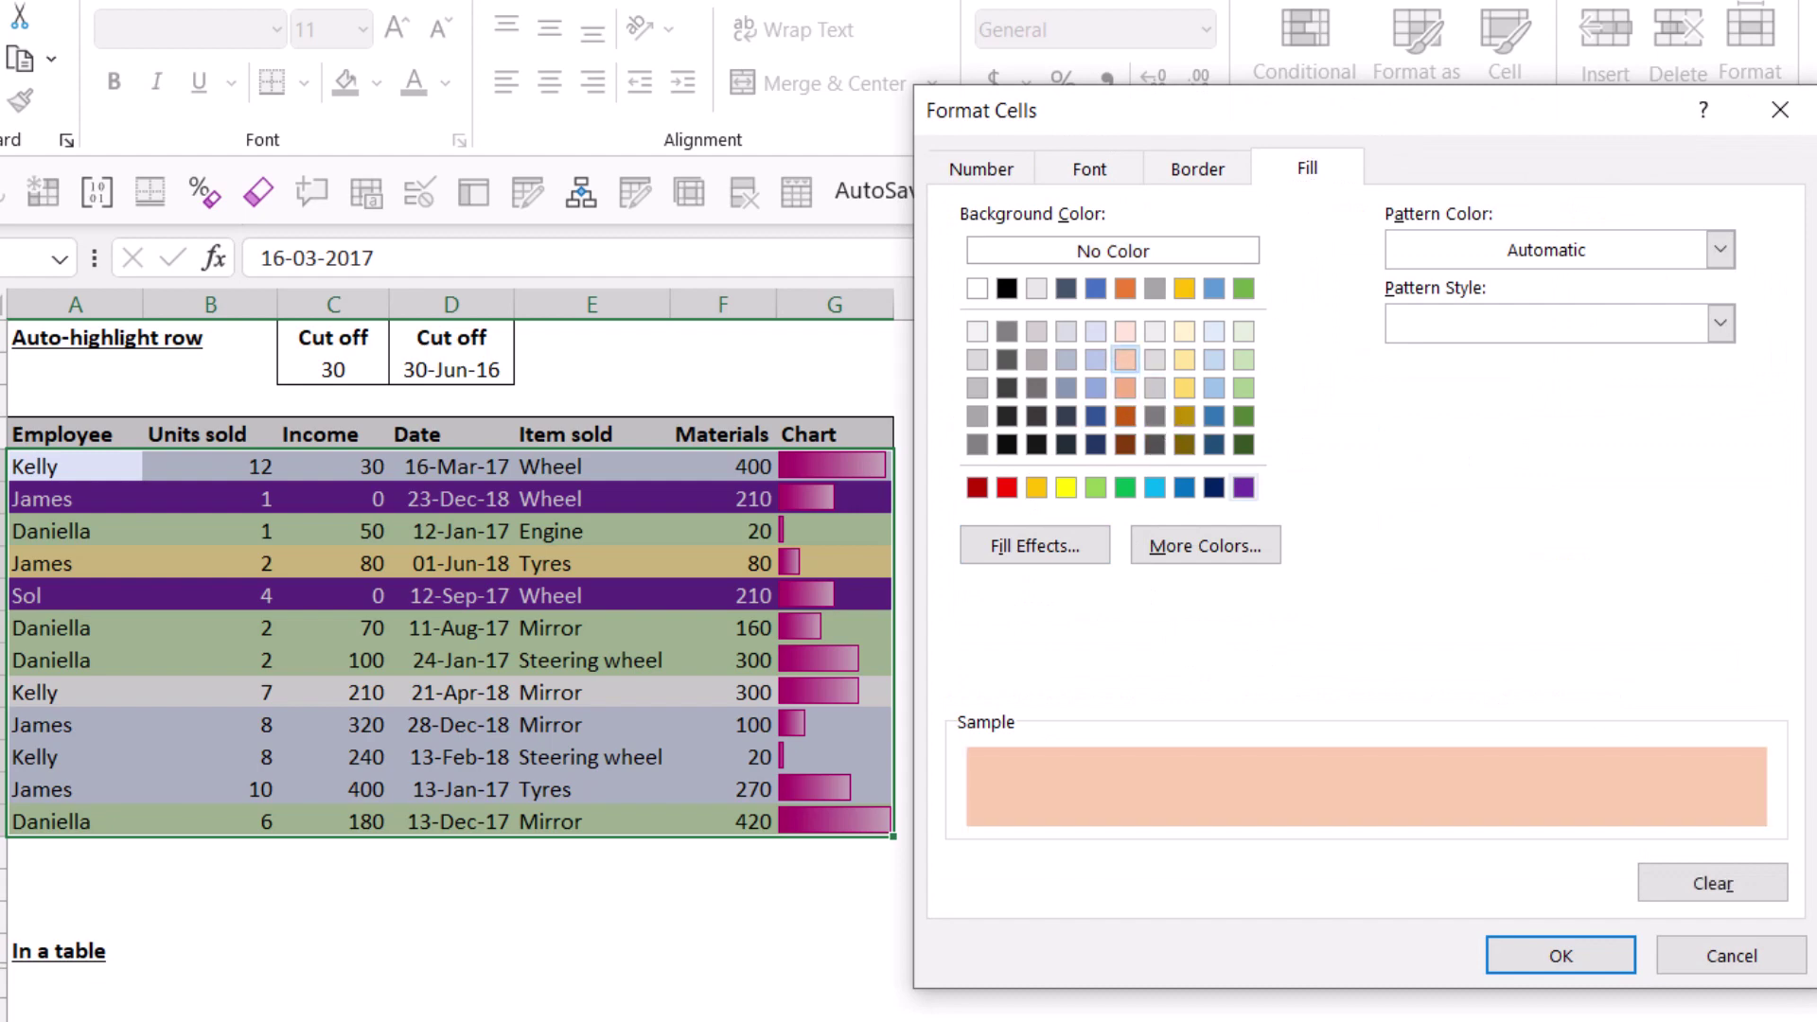
{"action": "left_click", "coordinate": [1570, 953]}
{"action": "left_click", "coordinate": [1568, 838]}
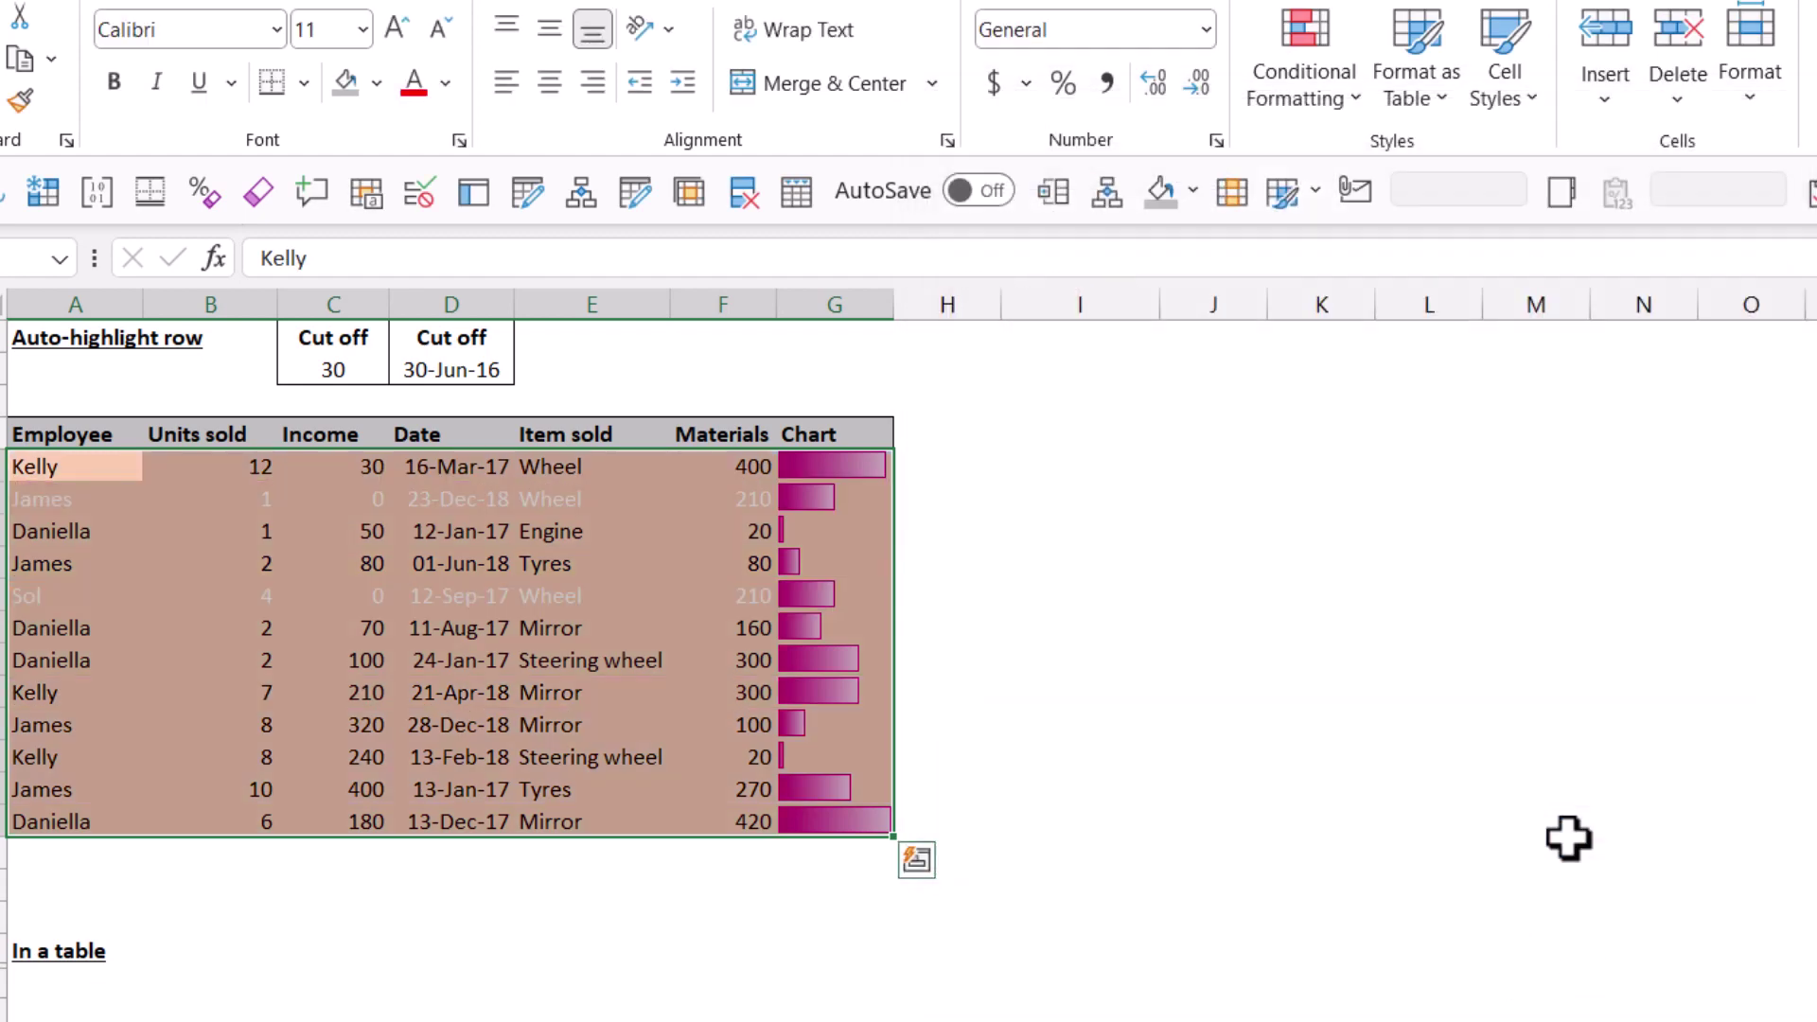
Step: Set the date cut-off in cell D2 to 30-Jun-18
{"action": "left_click", "coordinate": [480, 368]}
{"action": "key", "text": "F2"}
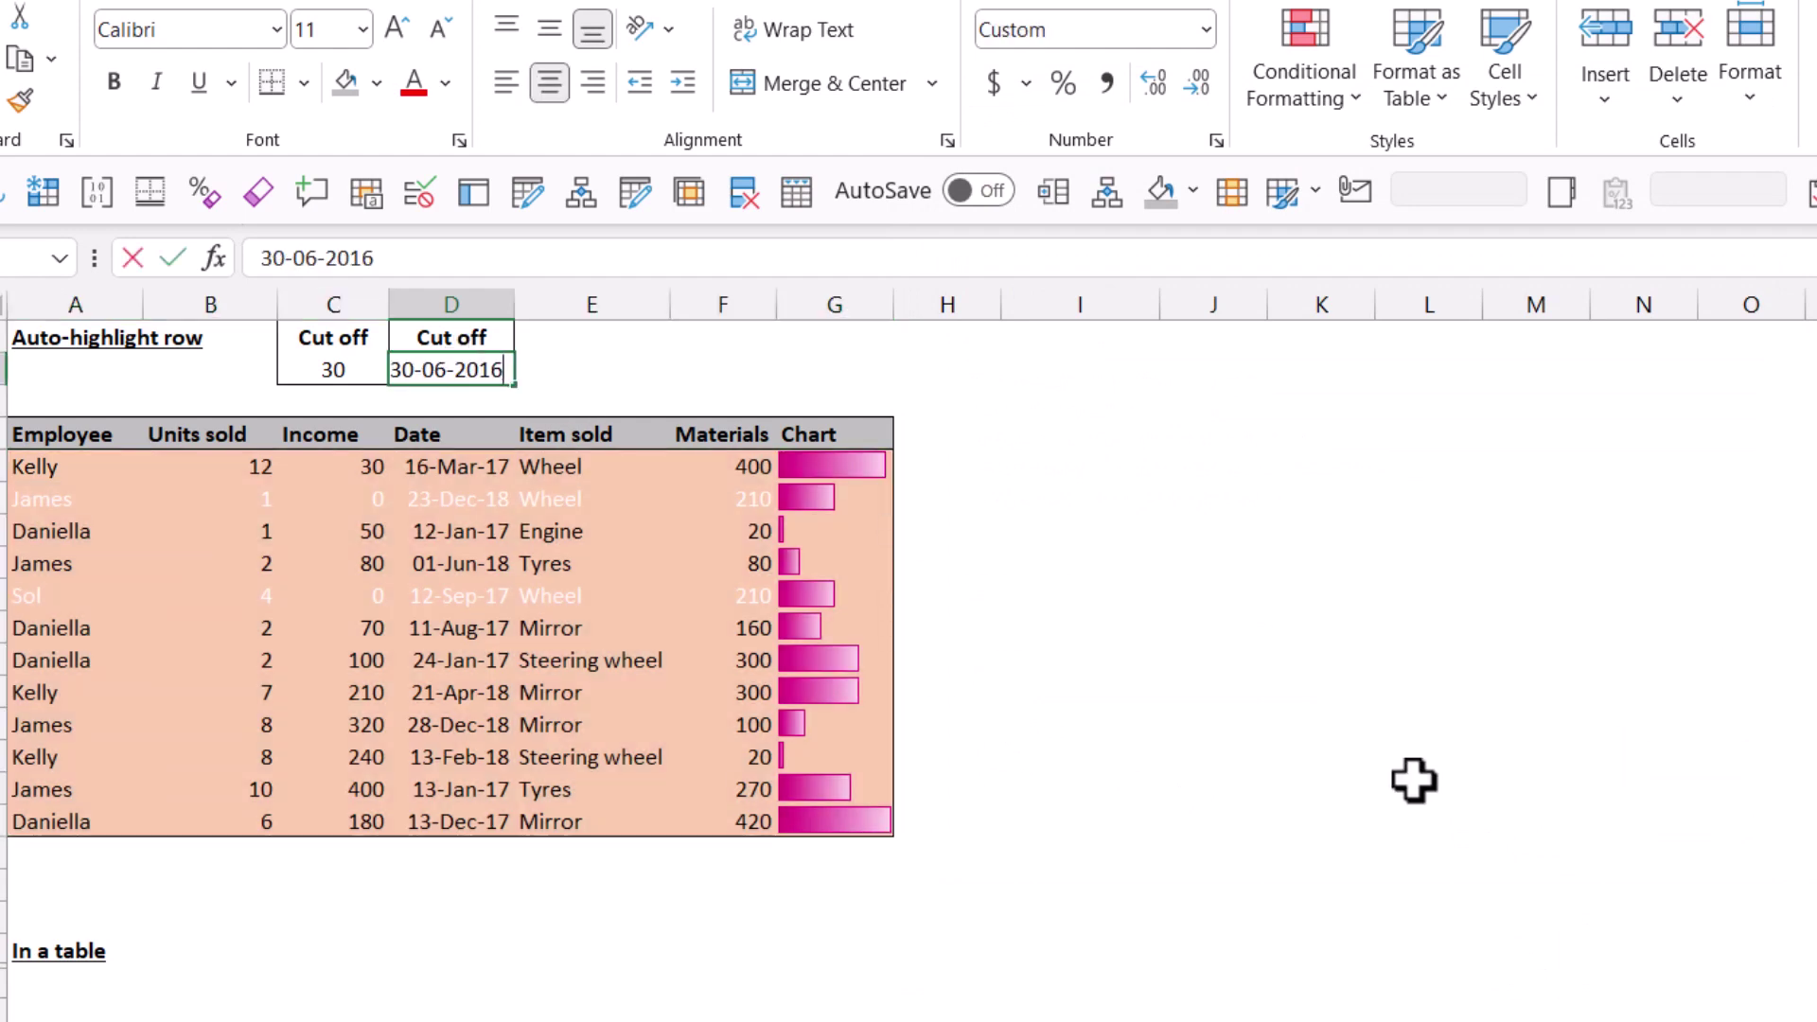
{"action": "key", "text": "Return"}
Step: Select the second data row, A6:G6, and examine its text and highlighting under the new date cut-off
{"action": "key", "text": "Up"}
{"action": "key", "text": "Down"}
{"action": "key", "text": "Down"}
{"action": "key", "text": "Down"}
{"action": "key", "text": "Left"}
{"action": "key", "text": "Left"}
{"action": "key", "text": "Left"}
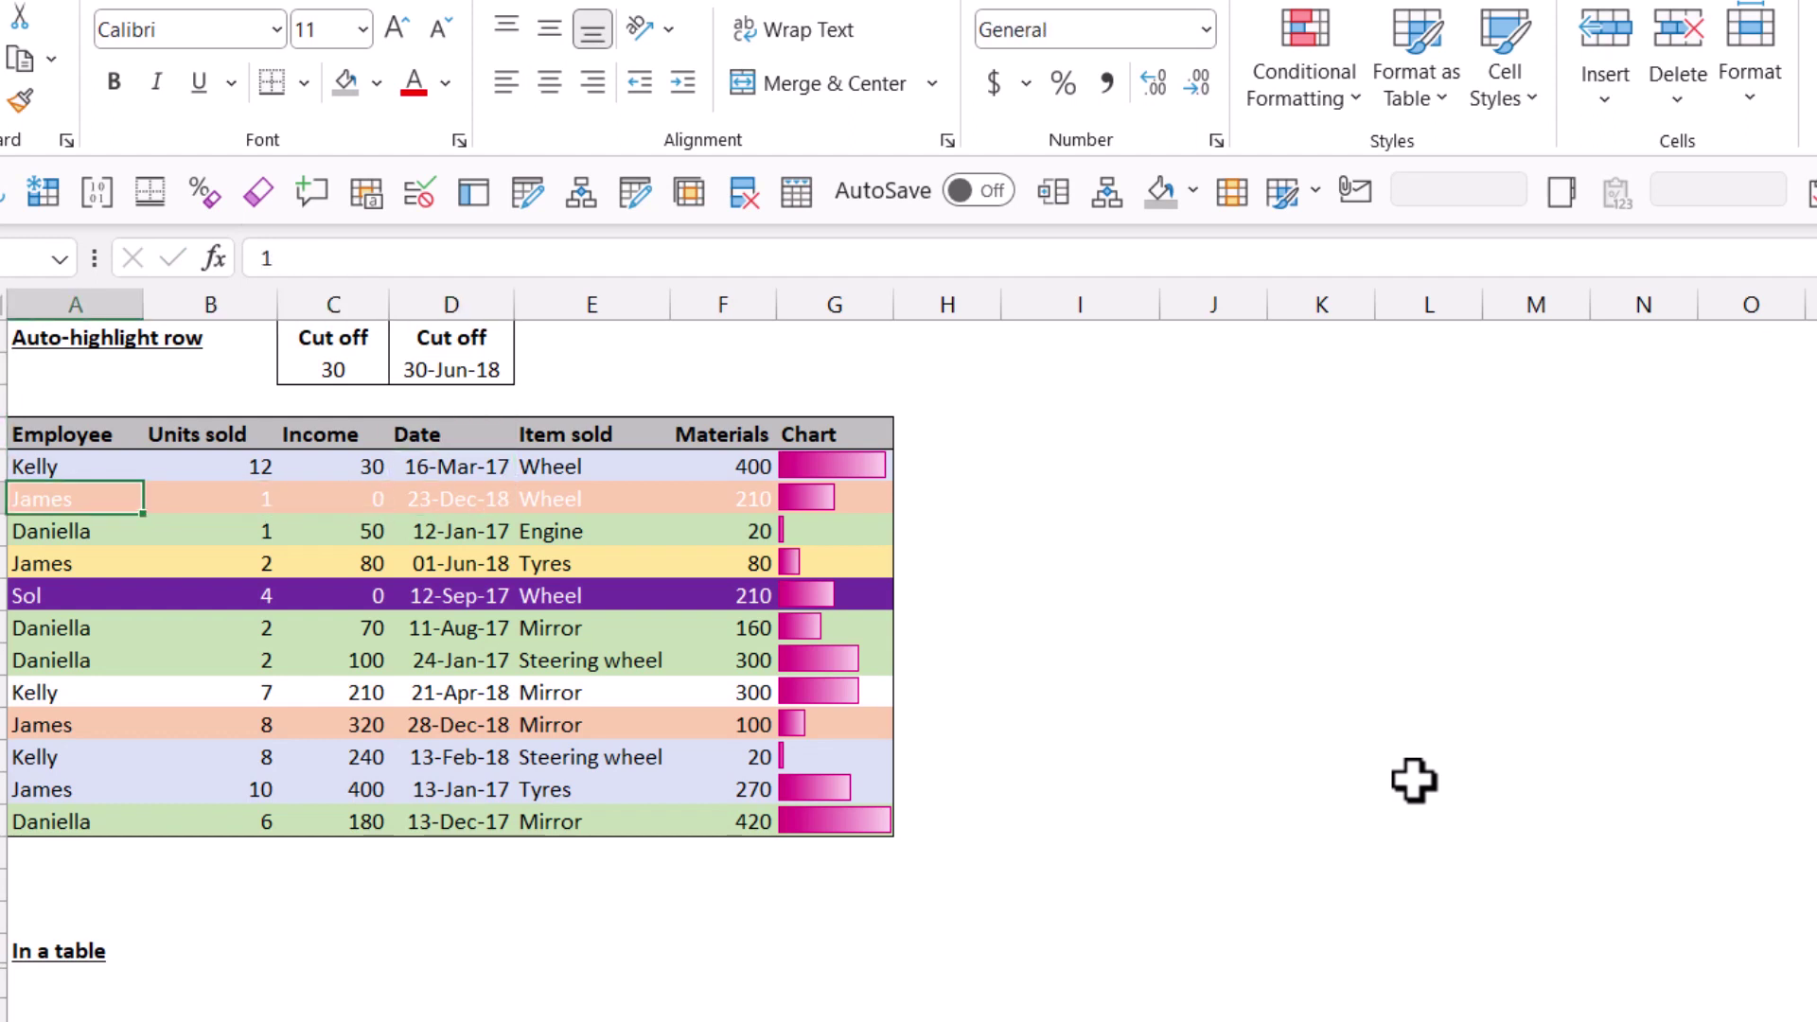
{"action": "key", "text": "ctrl+shift+Right"}
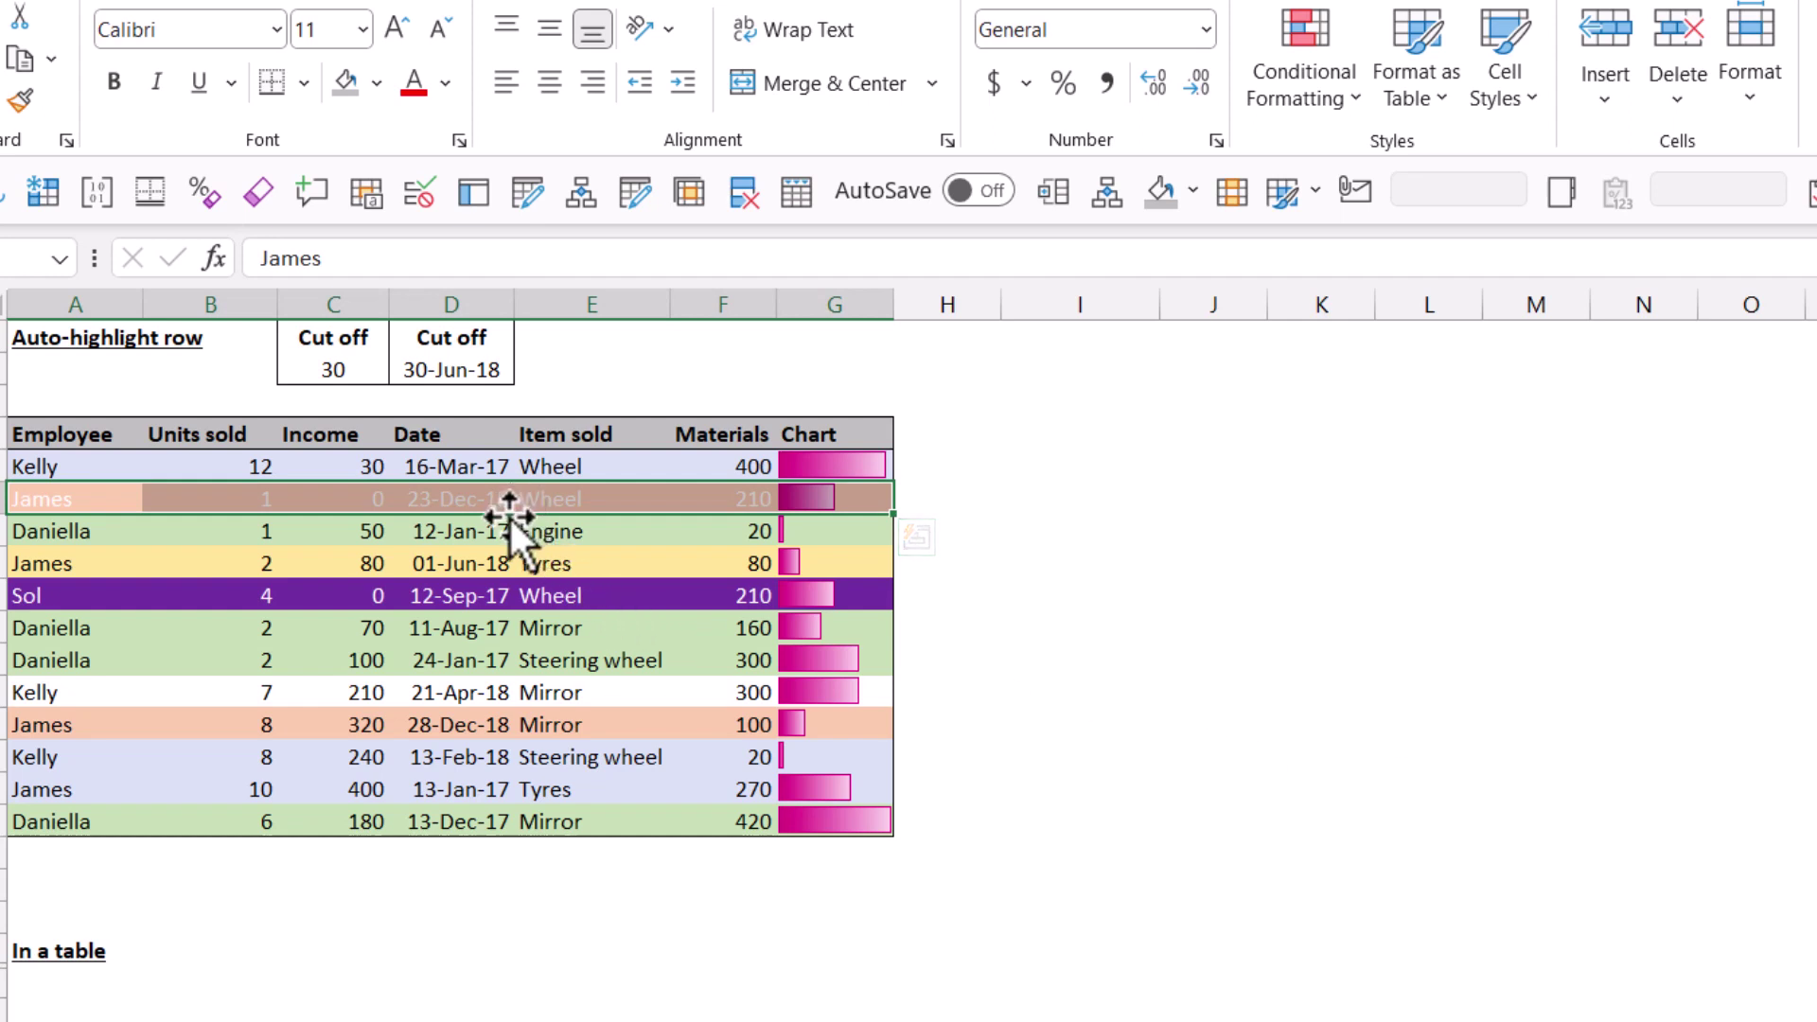
{"action": "mouse_move", "coordinate": [588, 499]}
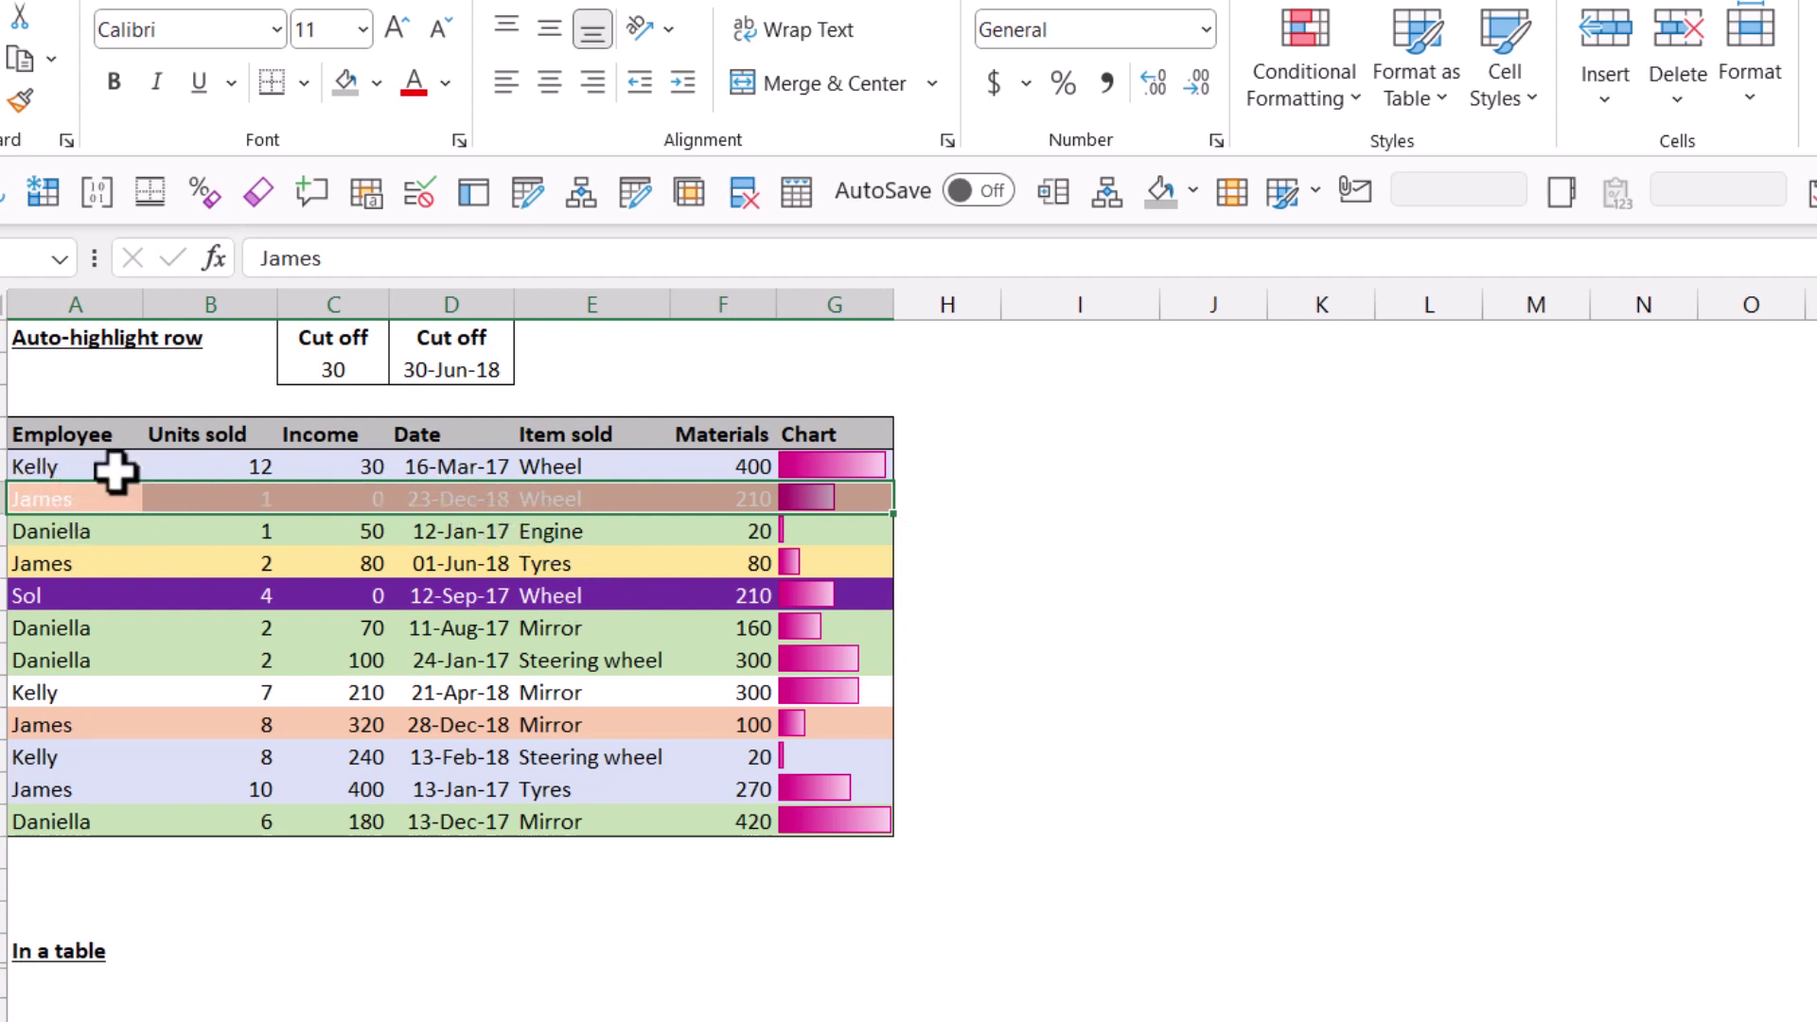
Step: Edit the =$D5>$D$2 conditional formatting rule to use a black font colour and apply the change
{"action": "left_click", "coordinate": [1292, 95]}
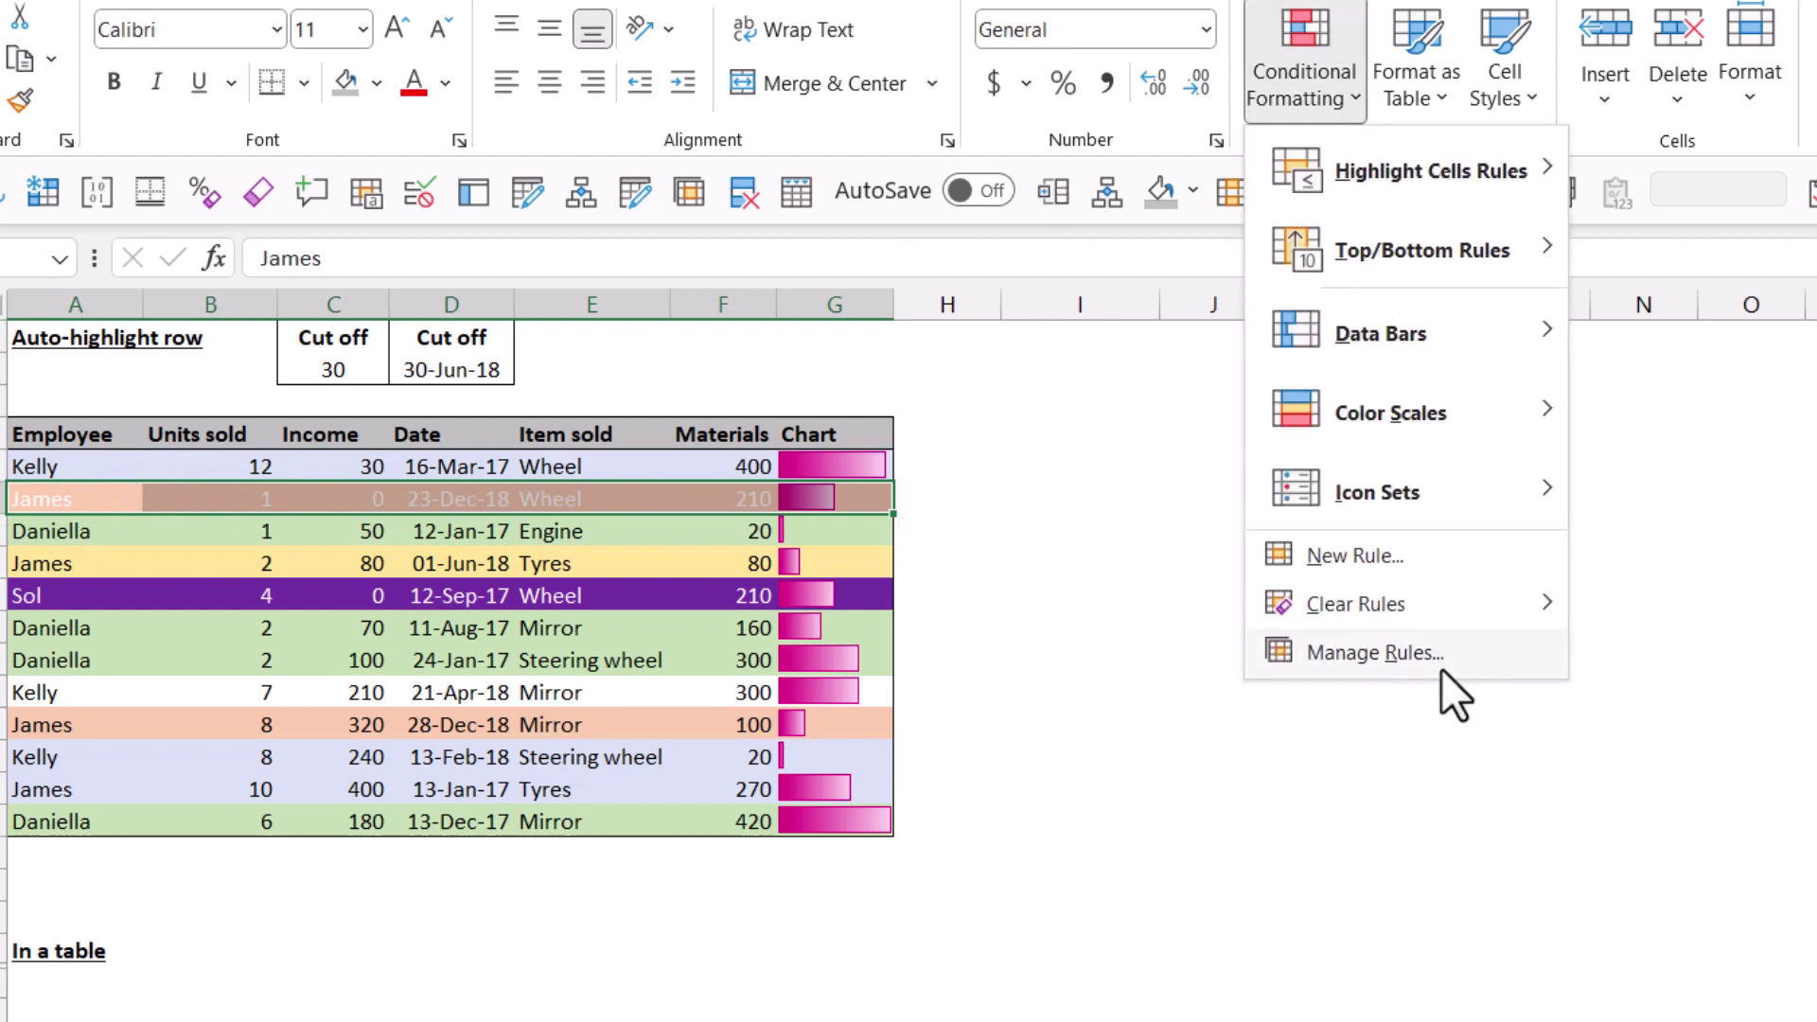
{"action": "left_click", "coordinate": [1440, 666]}
{"action": "left_click", "coordinate": [1008, 524]}
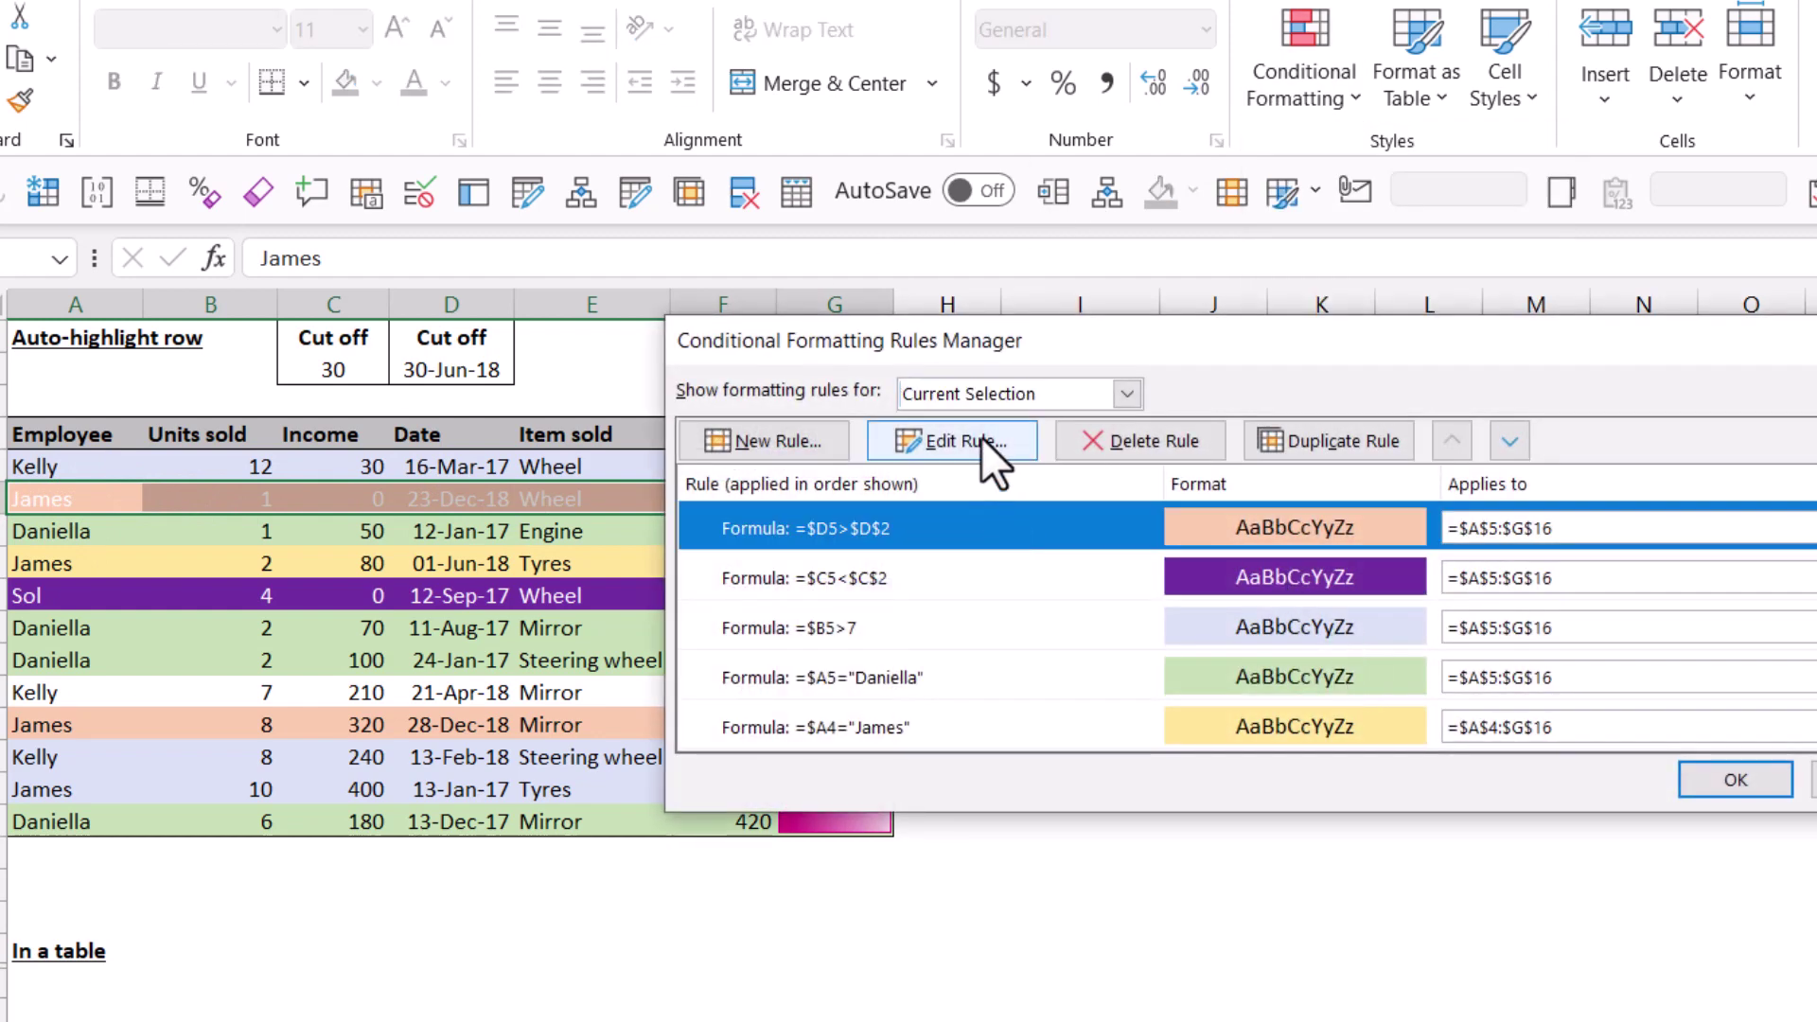
{"action": "left_click", "coordinate": [984, 442]}
{"action": "left_click", "coordinate": [1682, 769]}
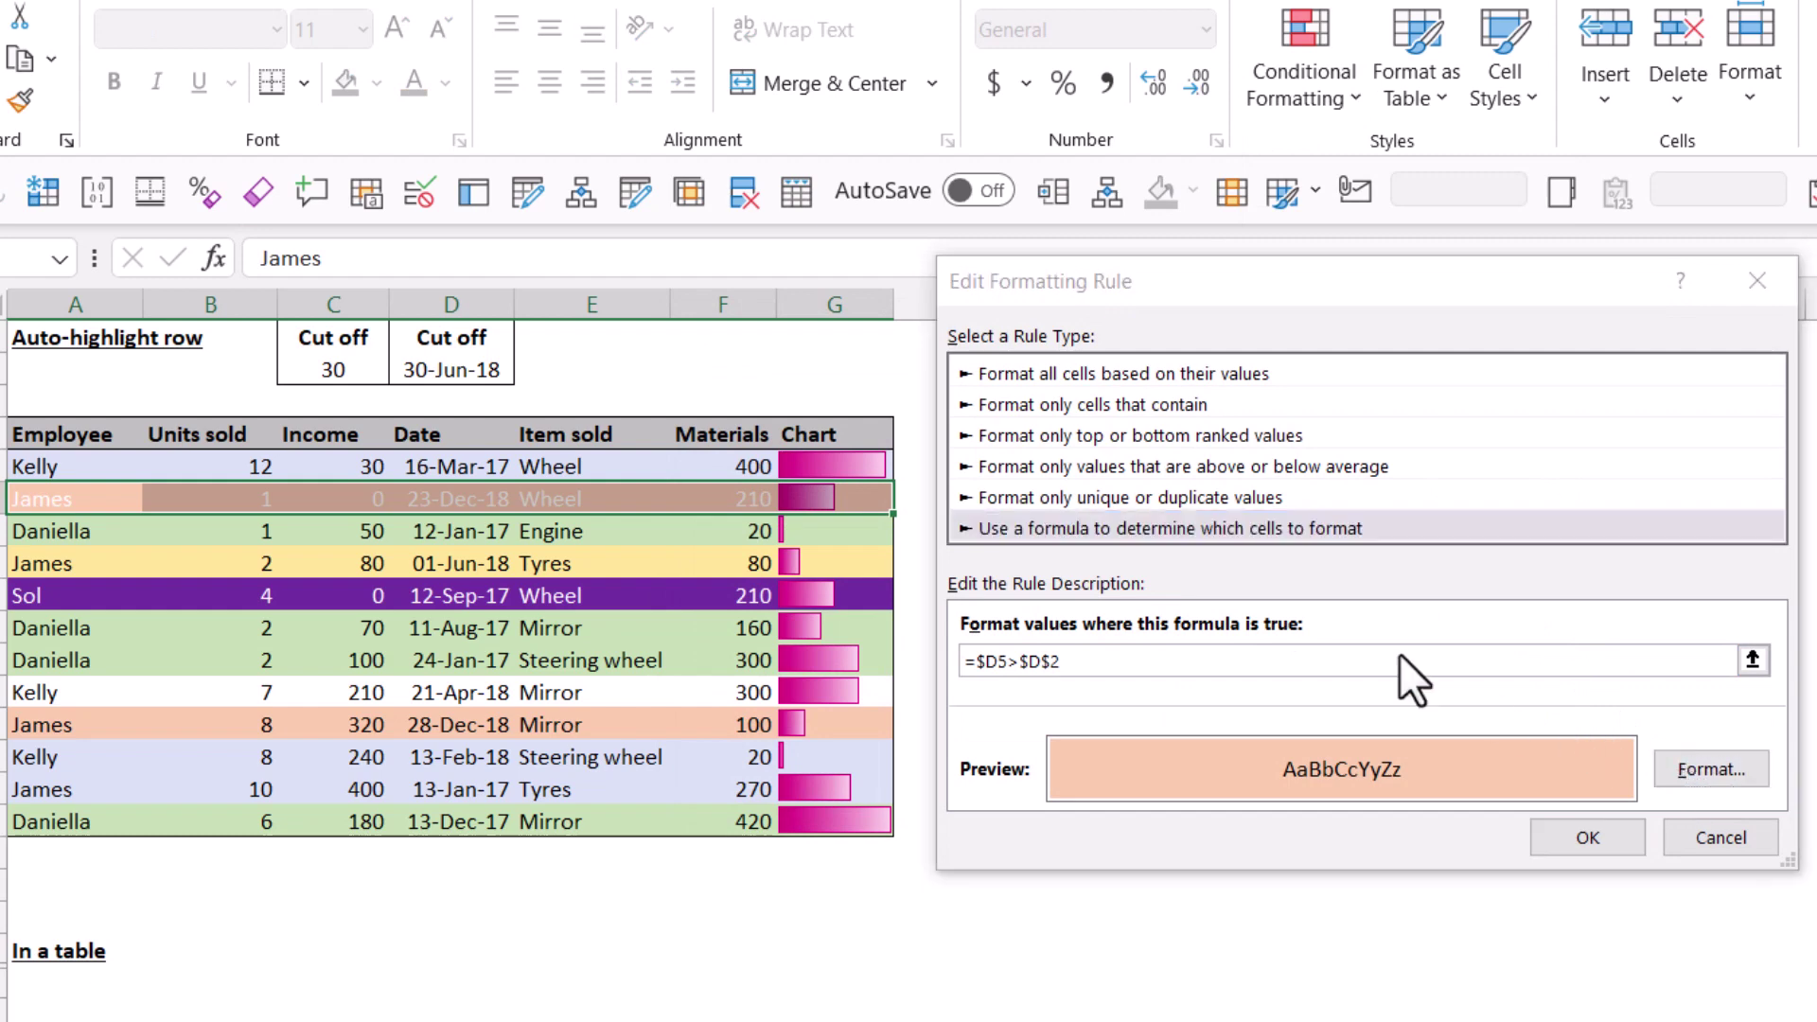
{"action": "left_click", "coordinate": [1060, 140]}
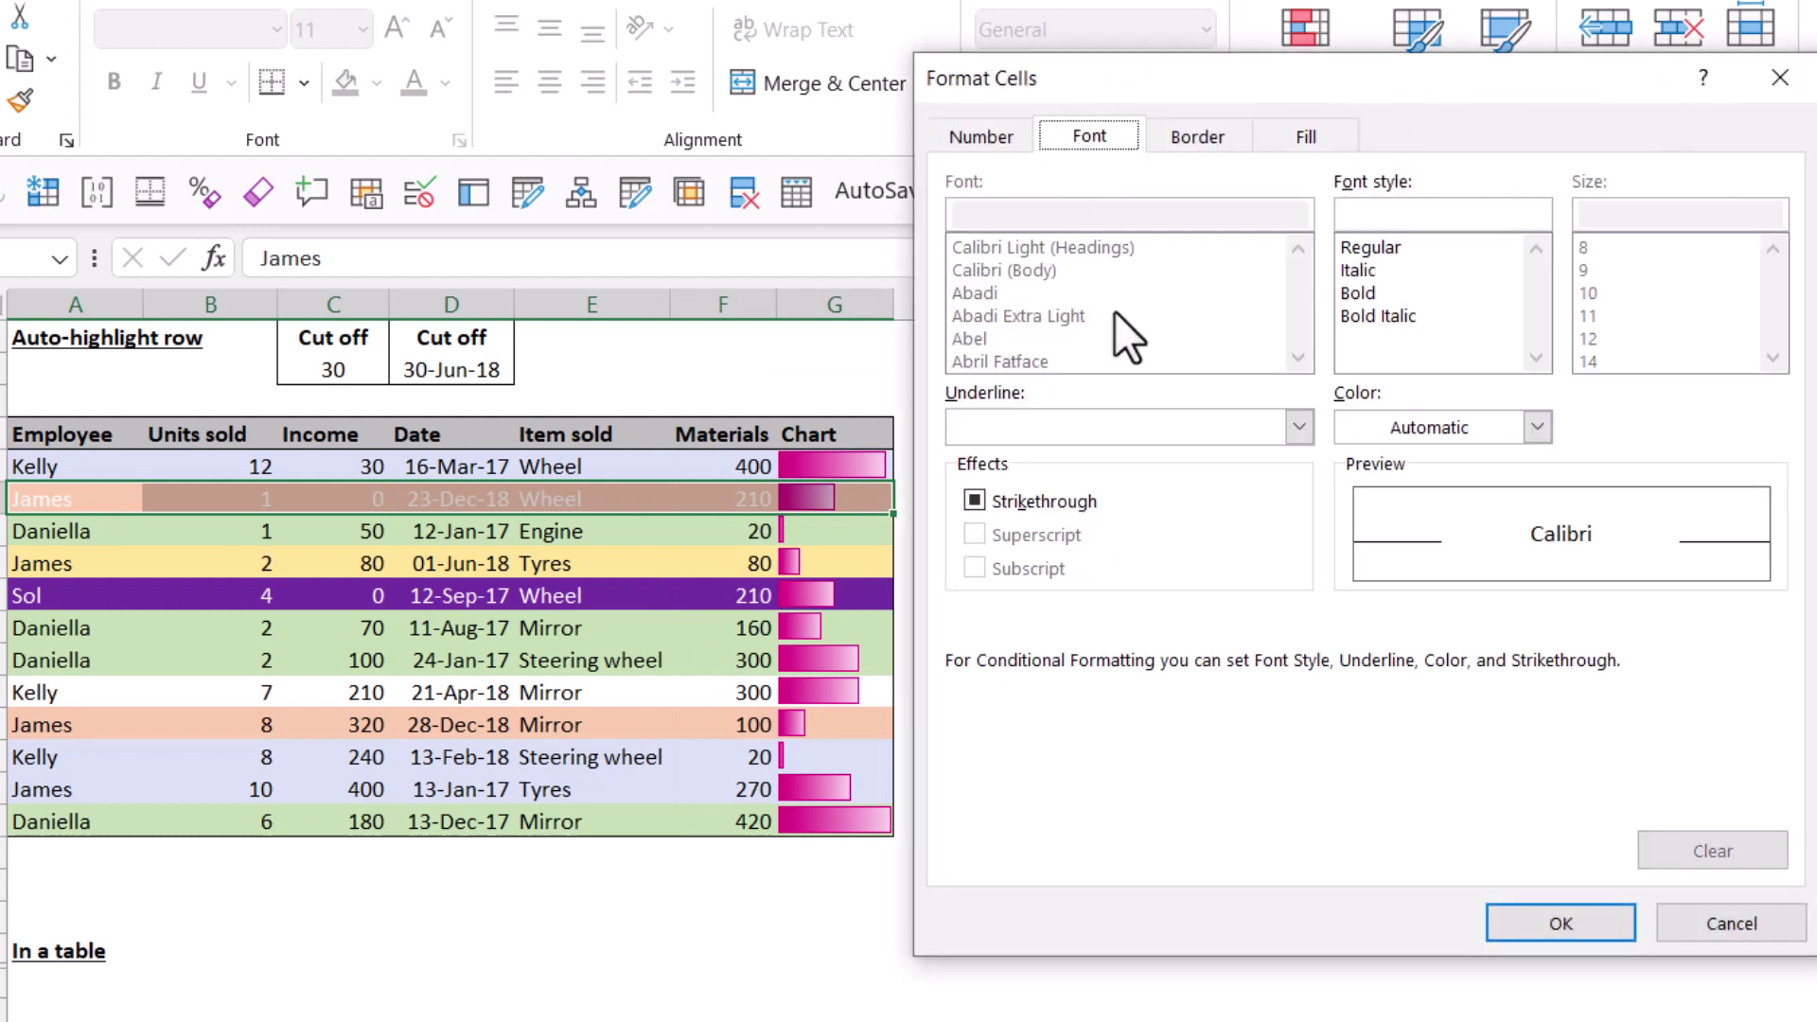
{"action": "left_click", "coordinate": [1457, 414]}
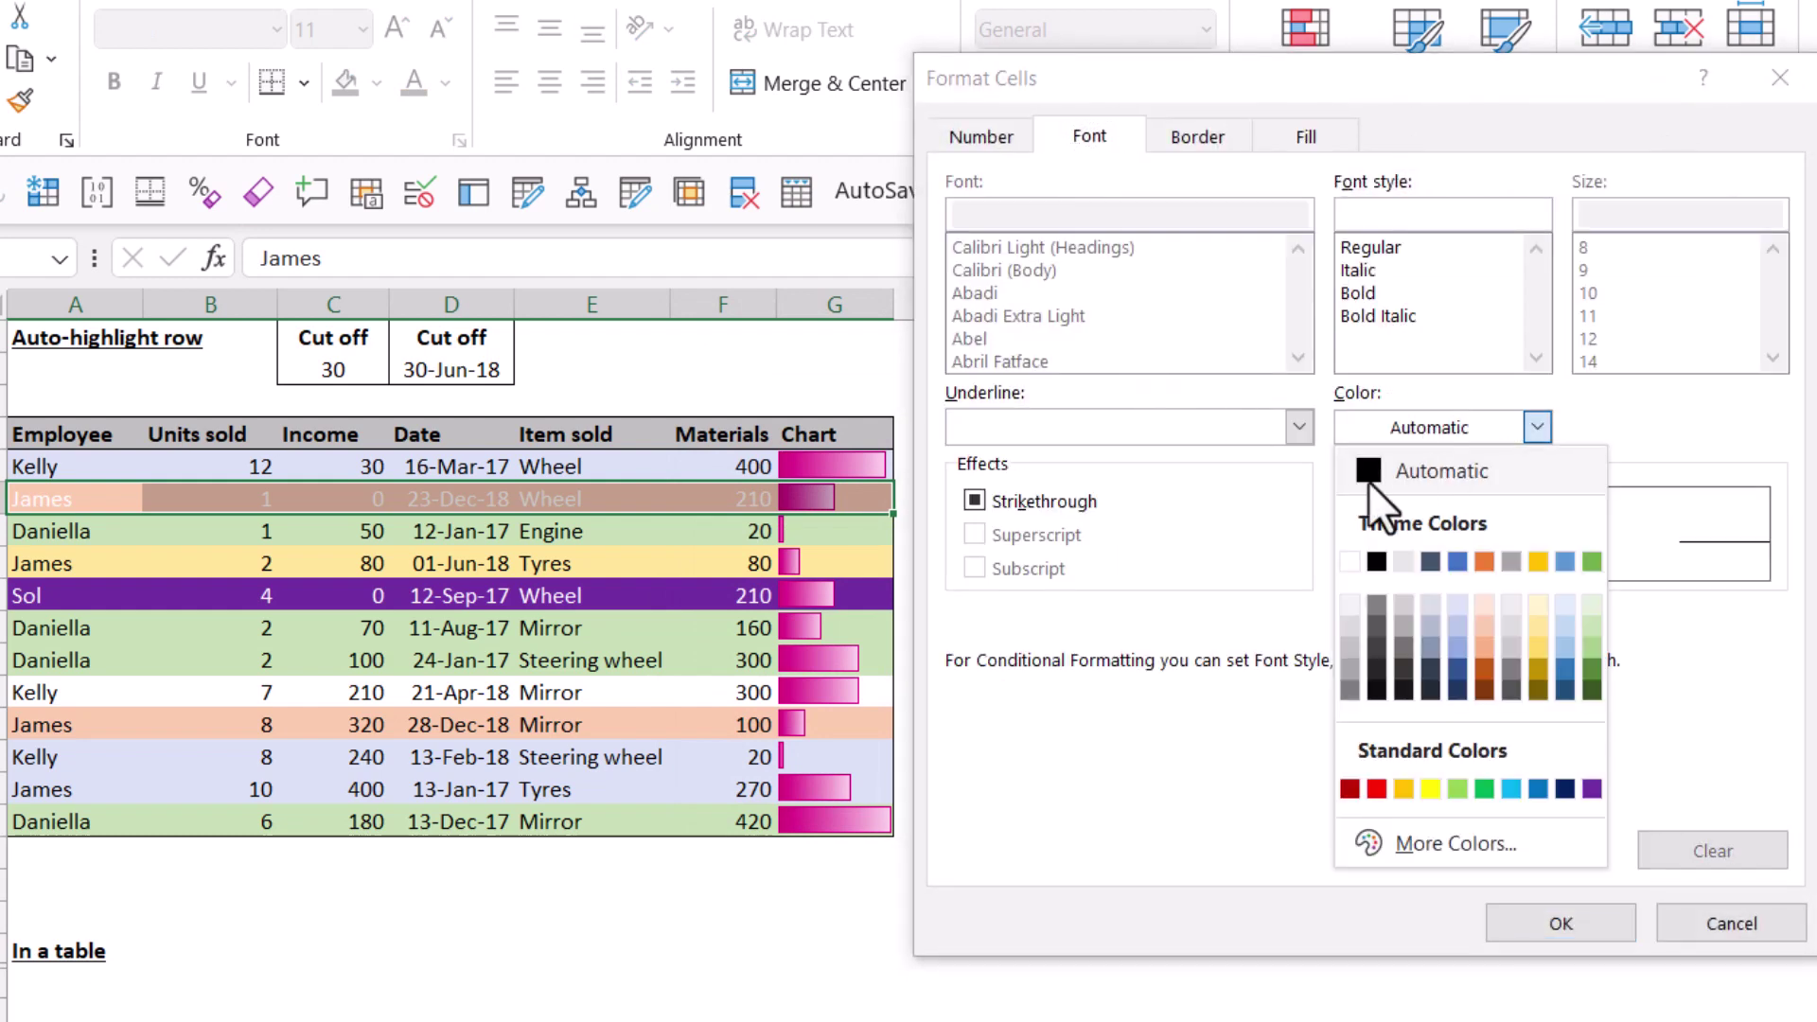
{"action": "left_click", "coordinate": [1376, 562]}
{"action": "left_click", "coordinate": [1557, 920]}
{"action": "left_click", "coordinate": [1586, 836]}
{"action": "left_click", "coordinate": [1731, 778]}
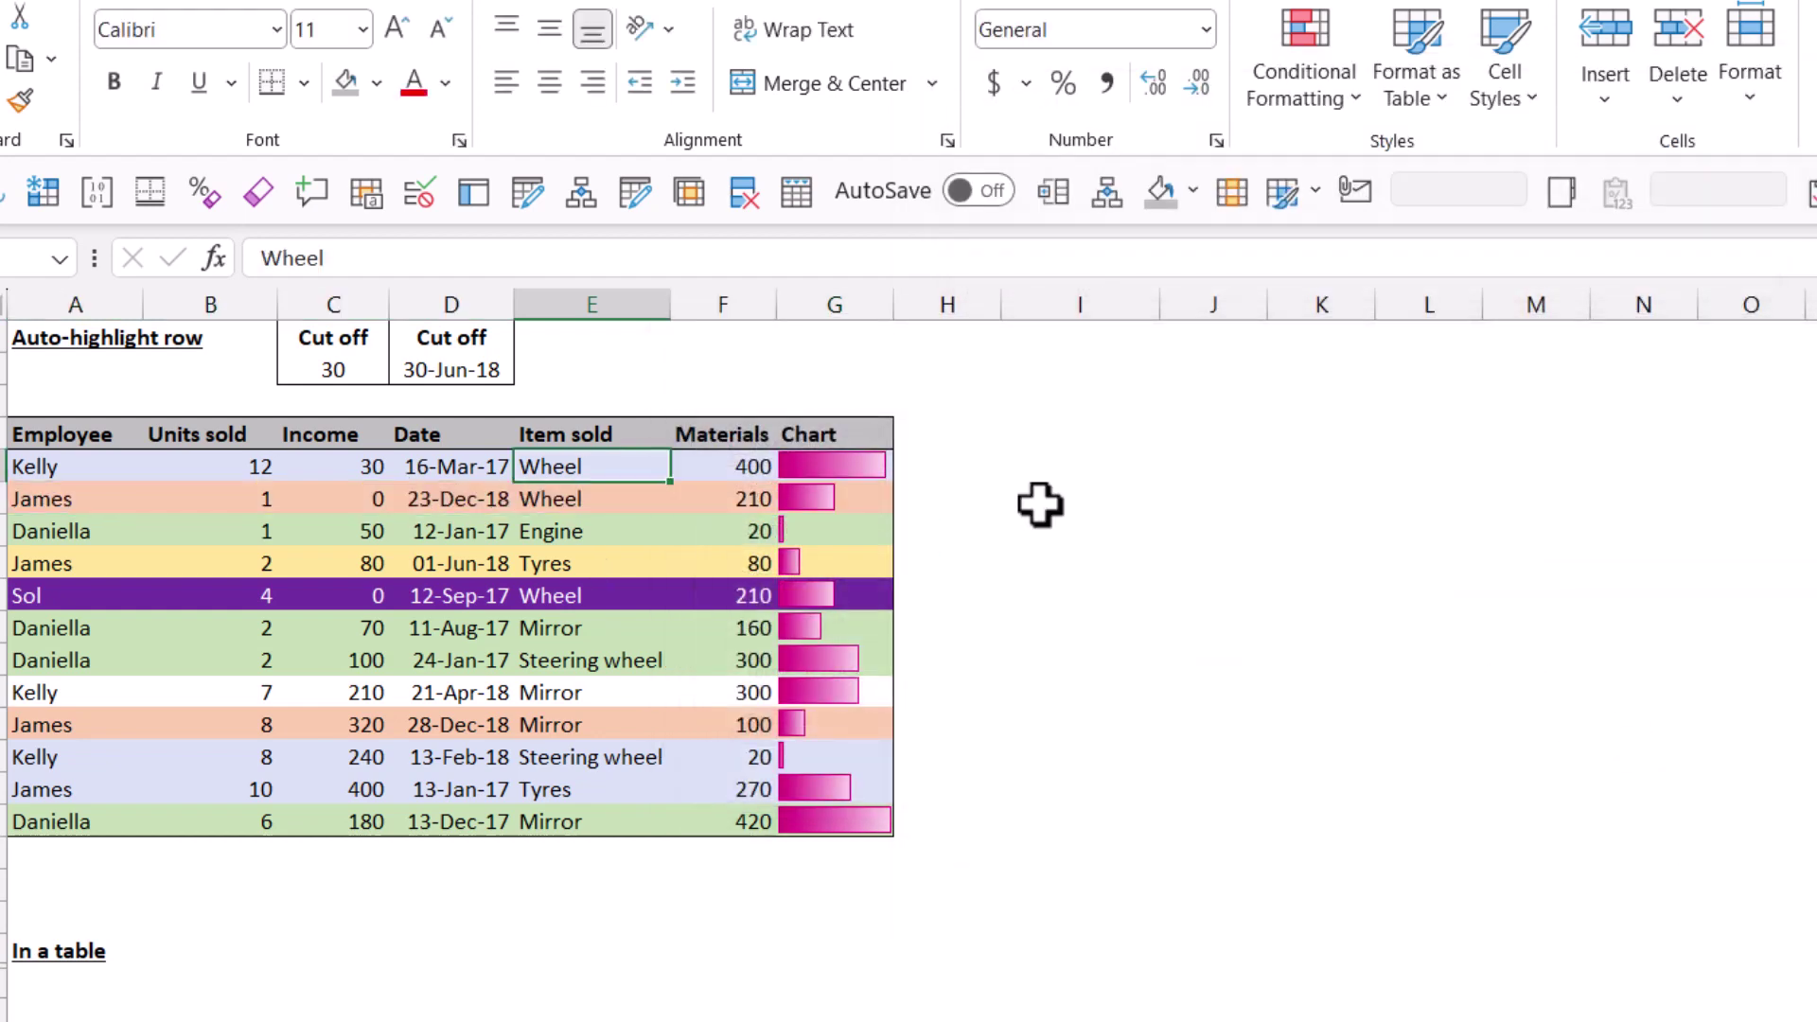
Step: Move the green employee-name rule below the yellow employee-name rule in the conditional formatting order and apply it
{"action": "left_click", "coordinate": [1309, 54]}
{"action": "left_click", "coordinate": [1357, 658]}
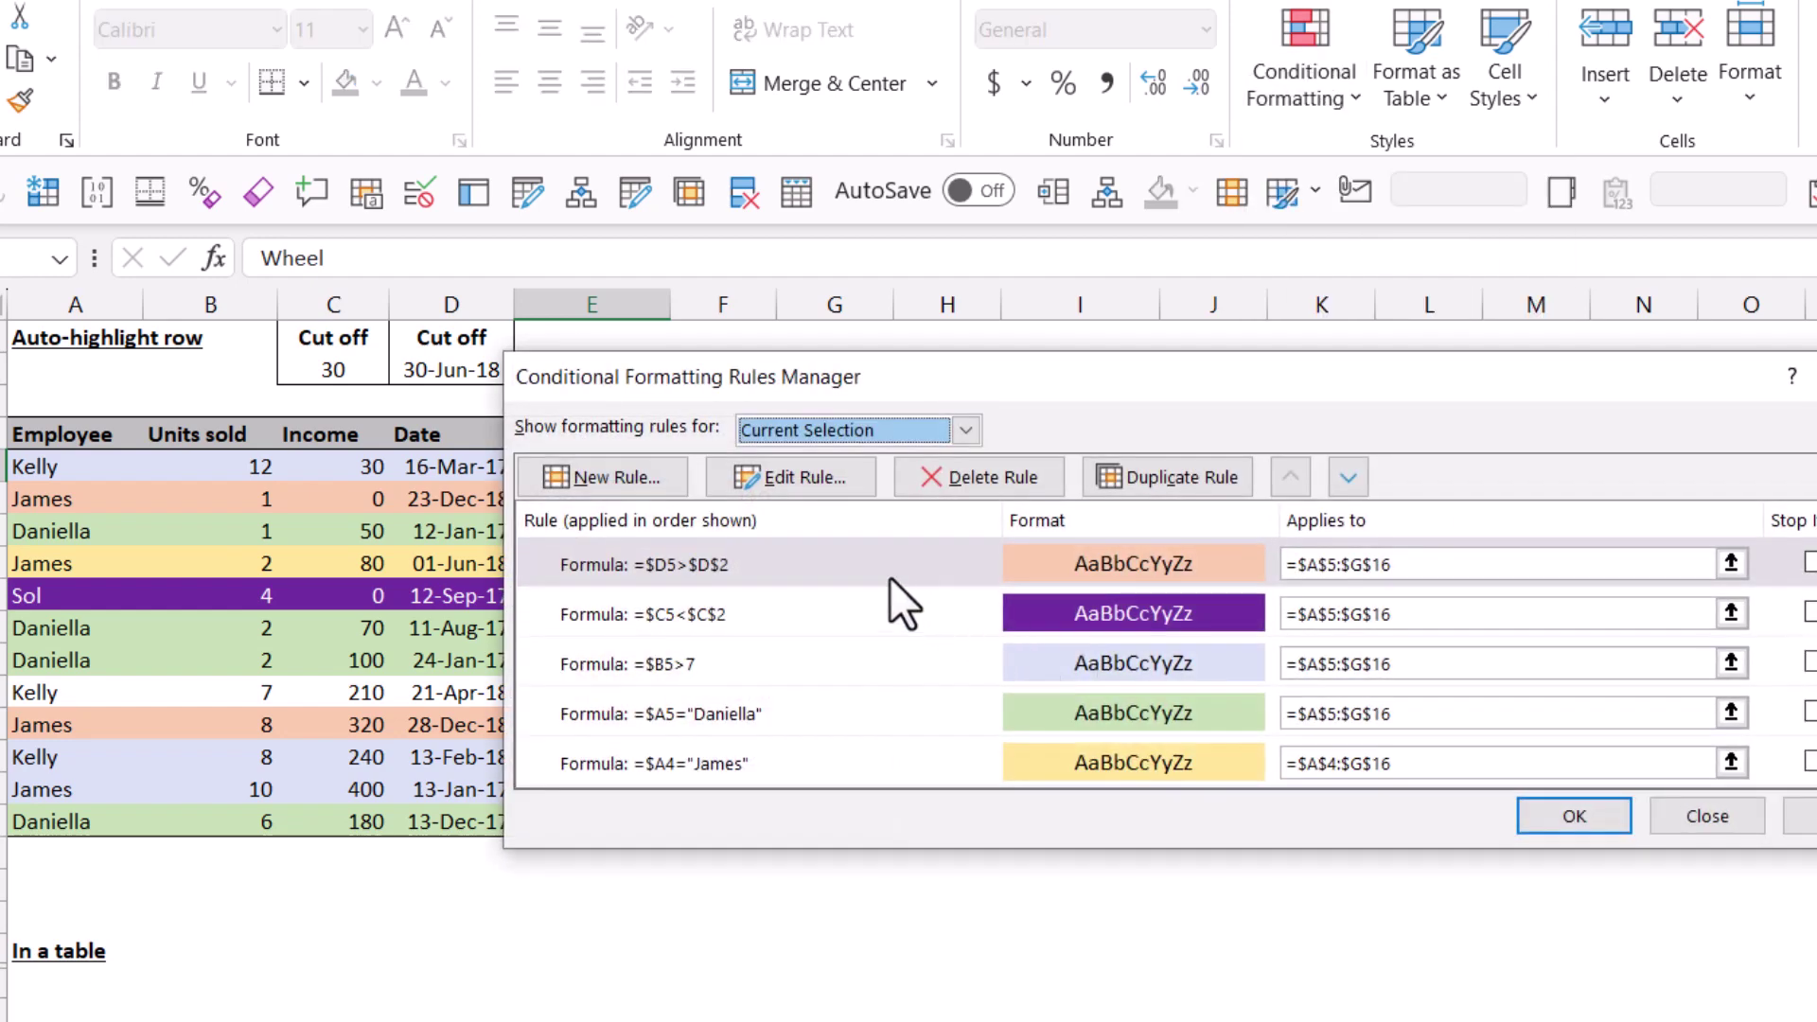
{"action": "left_click_drag", "start_coordinate": [851, 372], "coordinate": [1055, 393]}
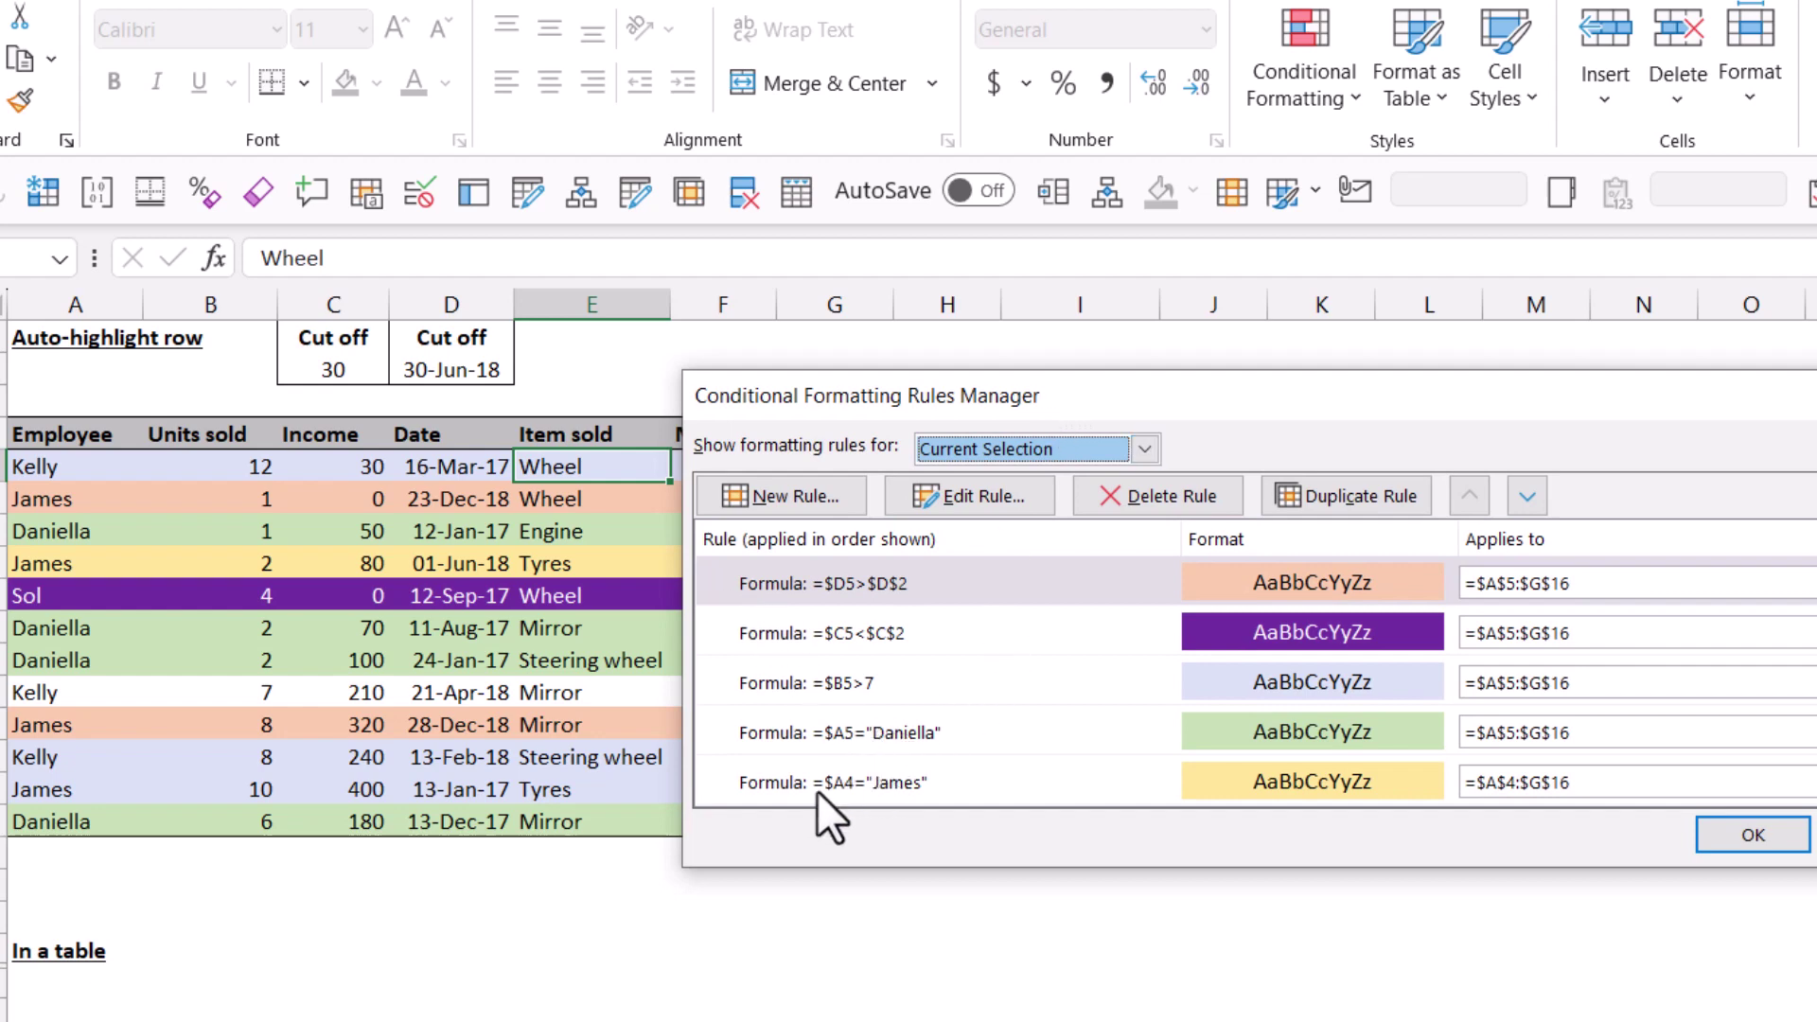
{"action": "left_click", "coordinate": [819, 738]}
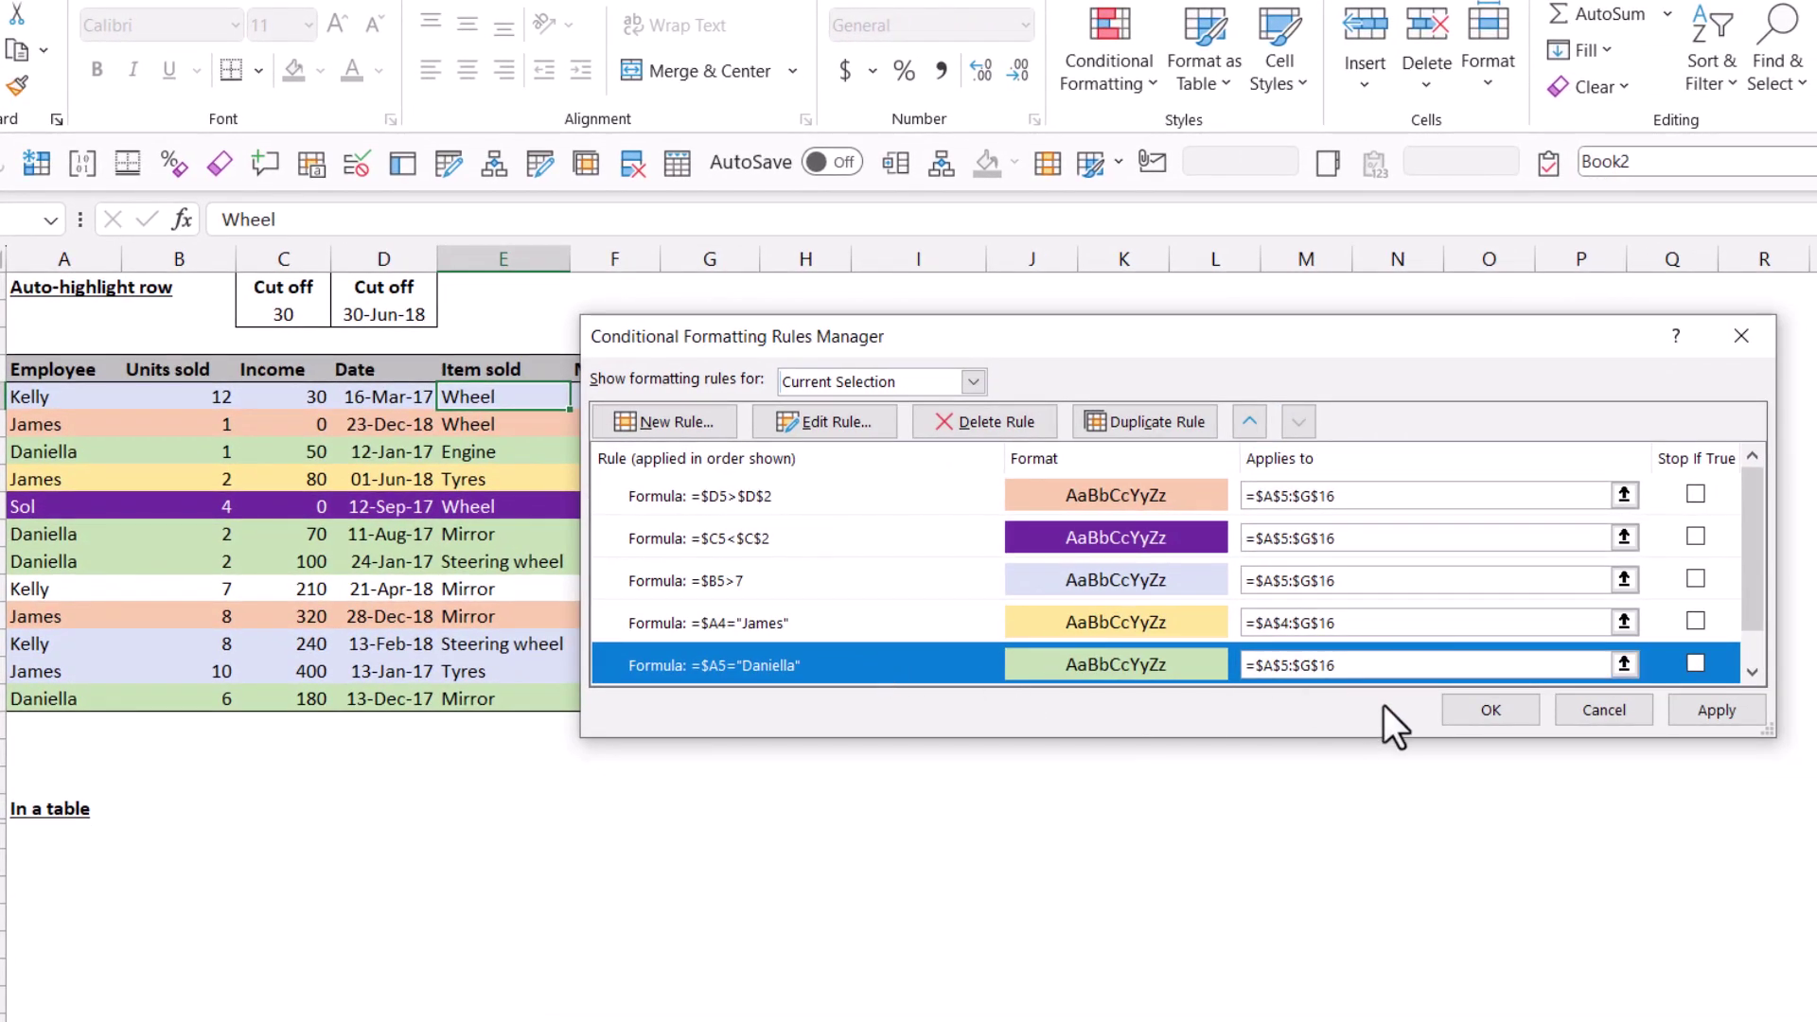
{"action": "left_click", "coordinate": [1476, 710]}
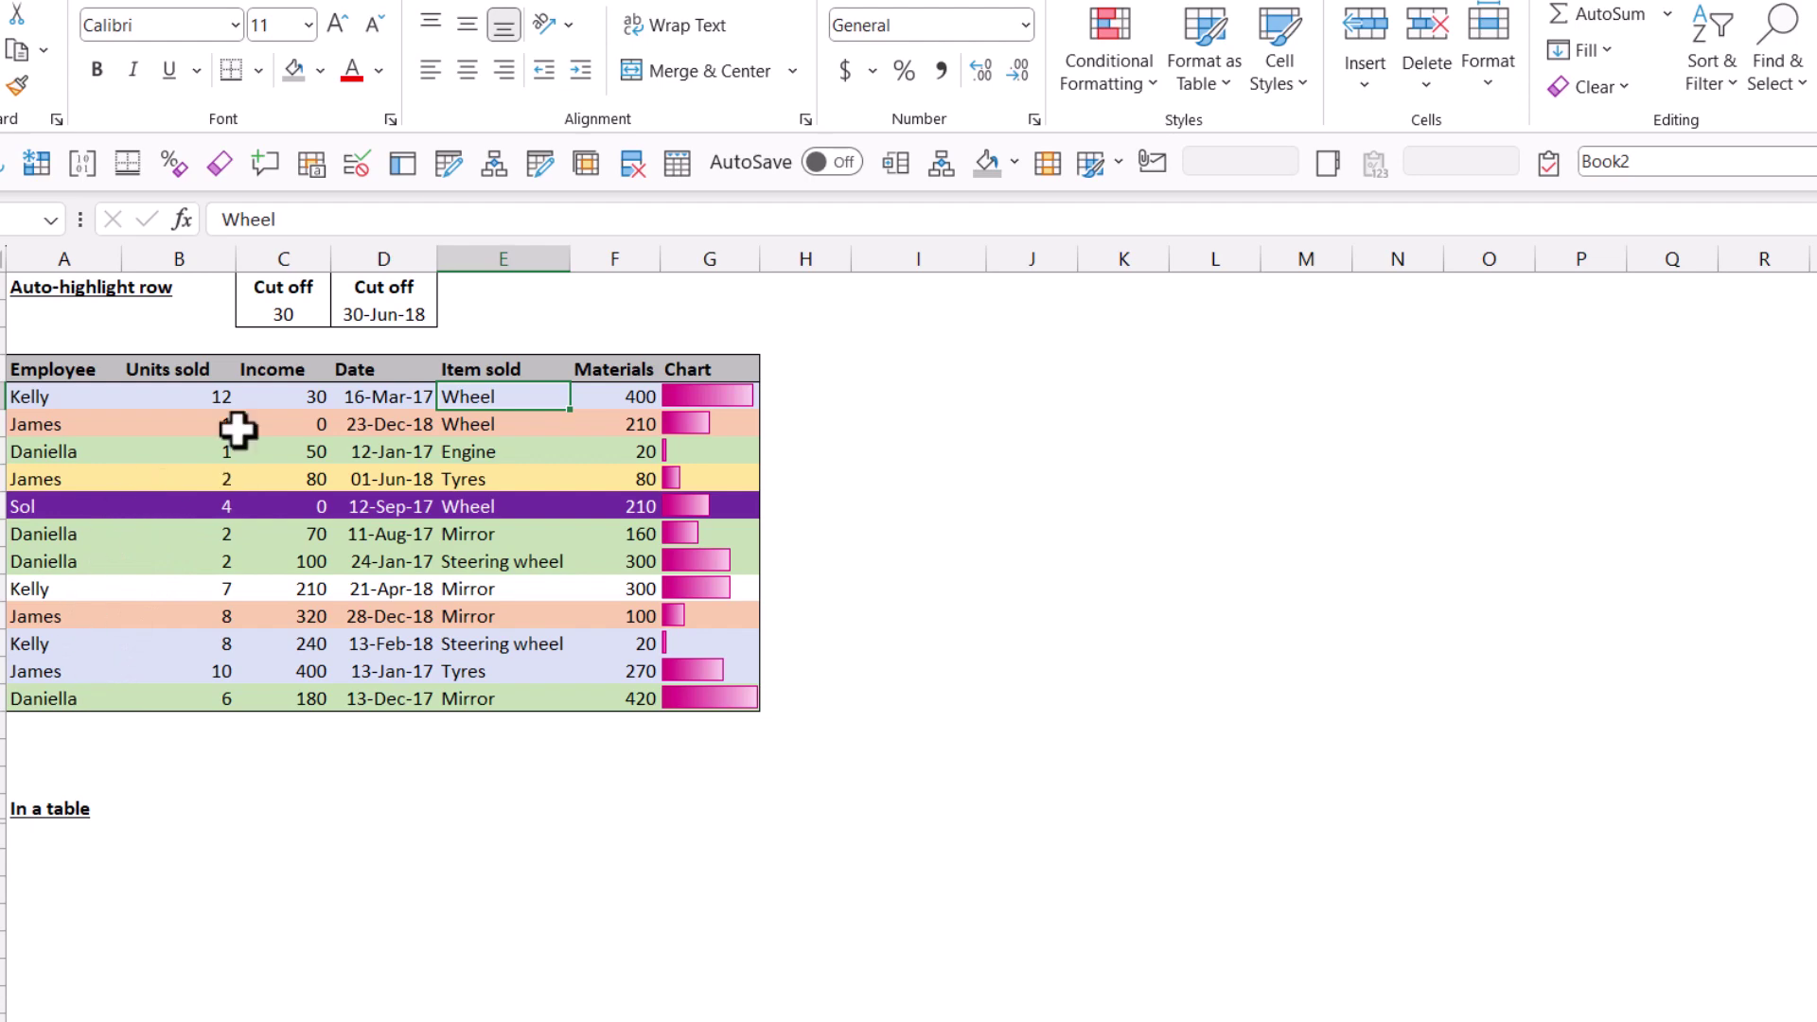
Step: Move the yellow employee-name rule to the top of the conditional formatting order, enable Stop If True for it, and apply
{"action": "left_click", "coordinate": [1114, 87]}
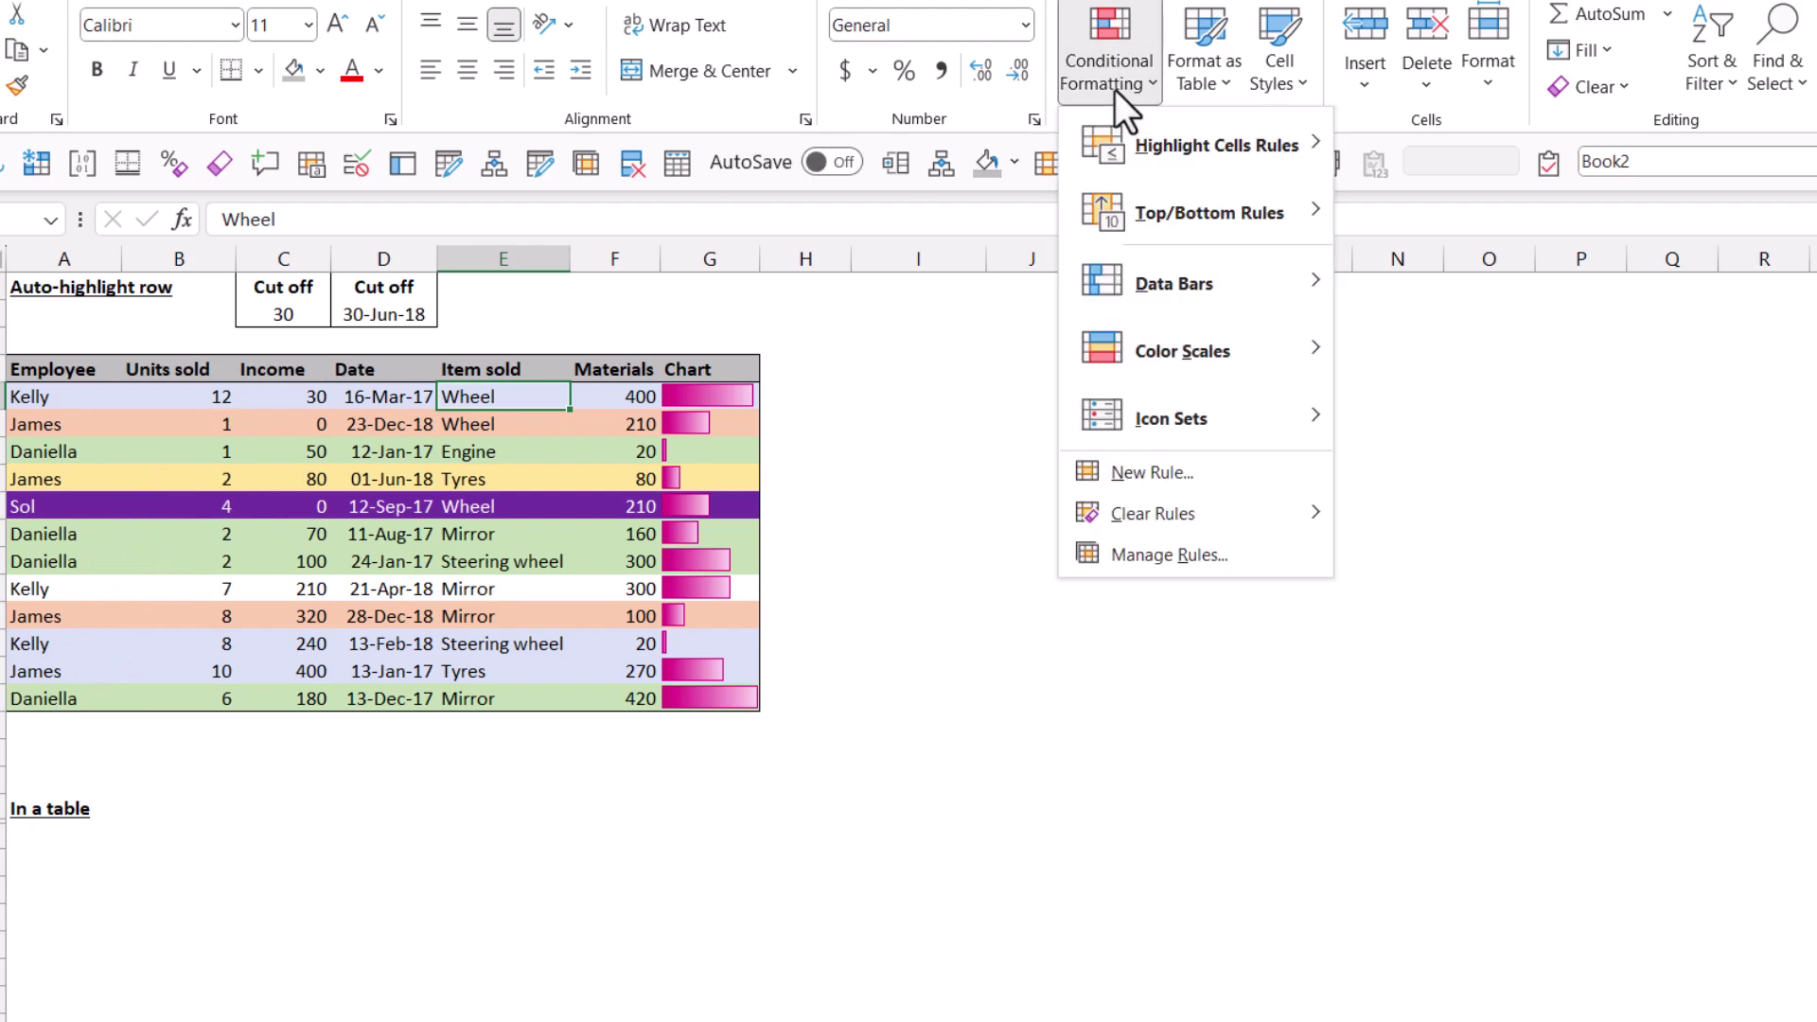
{"action": "left_click", "coordinate": [1141, 558]}
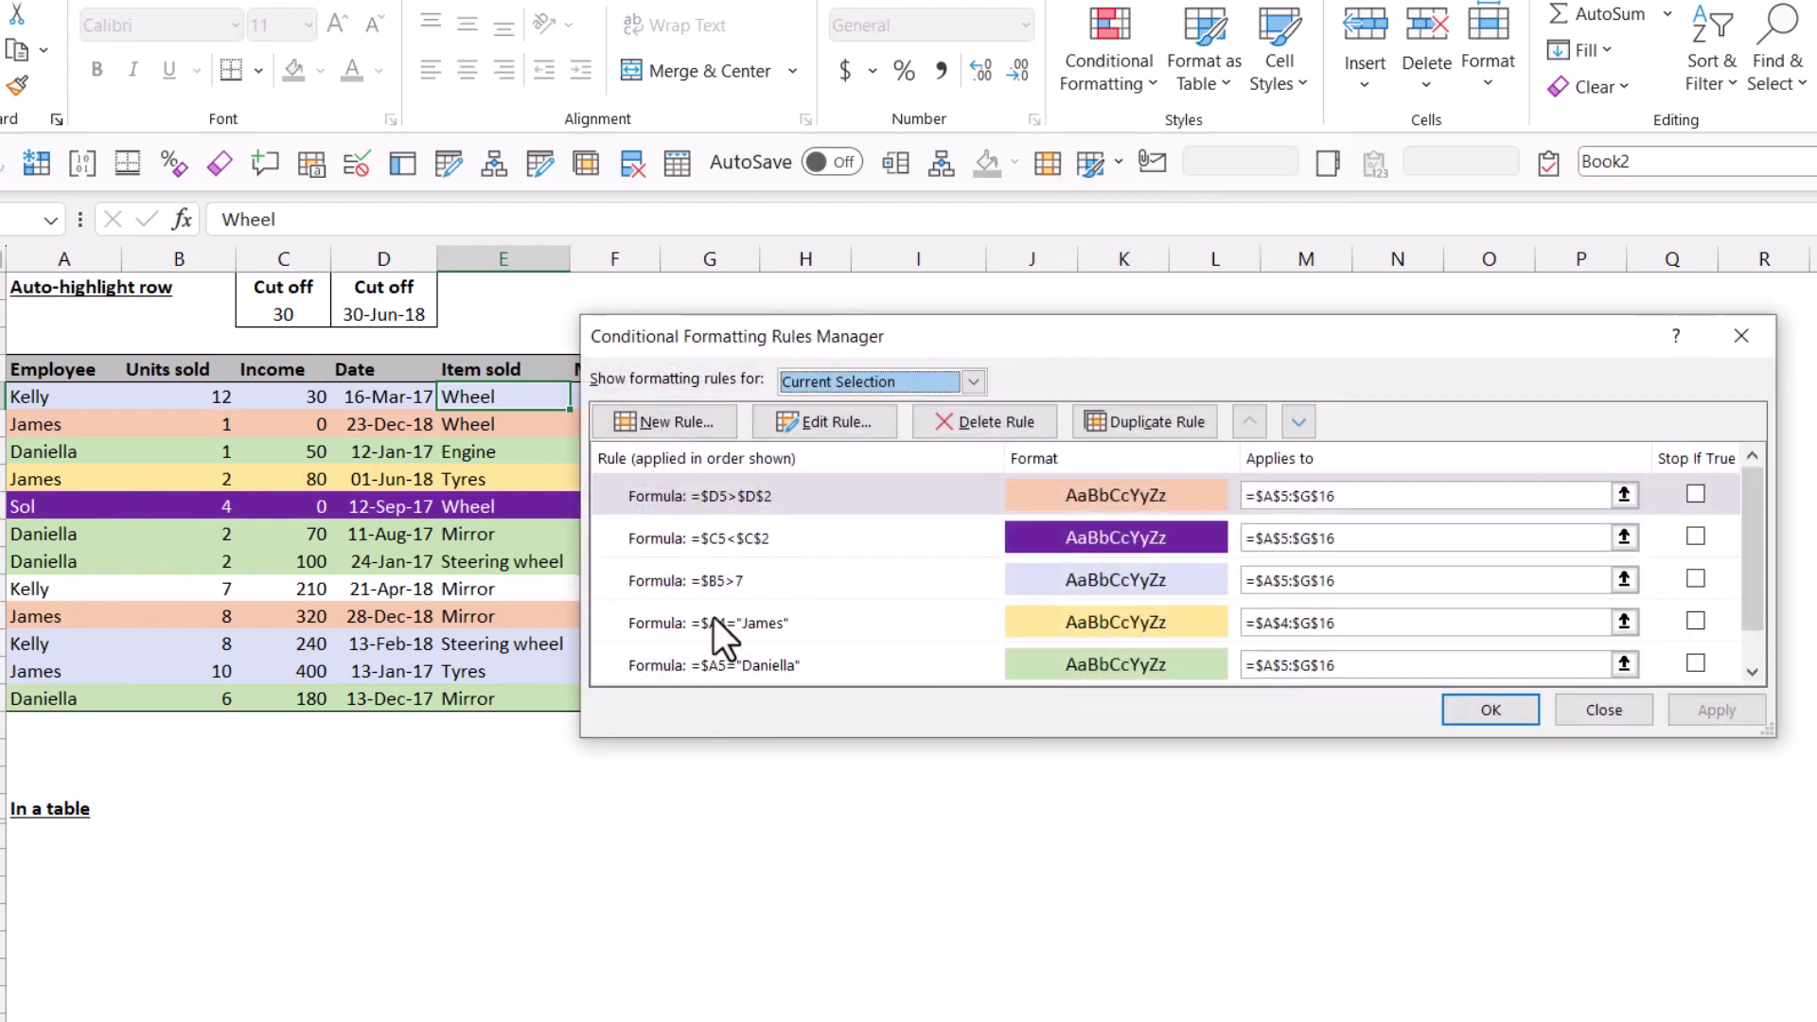
{"action": "left_click", "coordinate": [806, 581]}
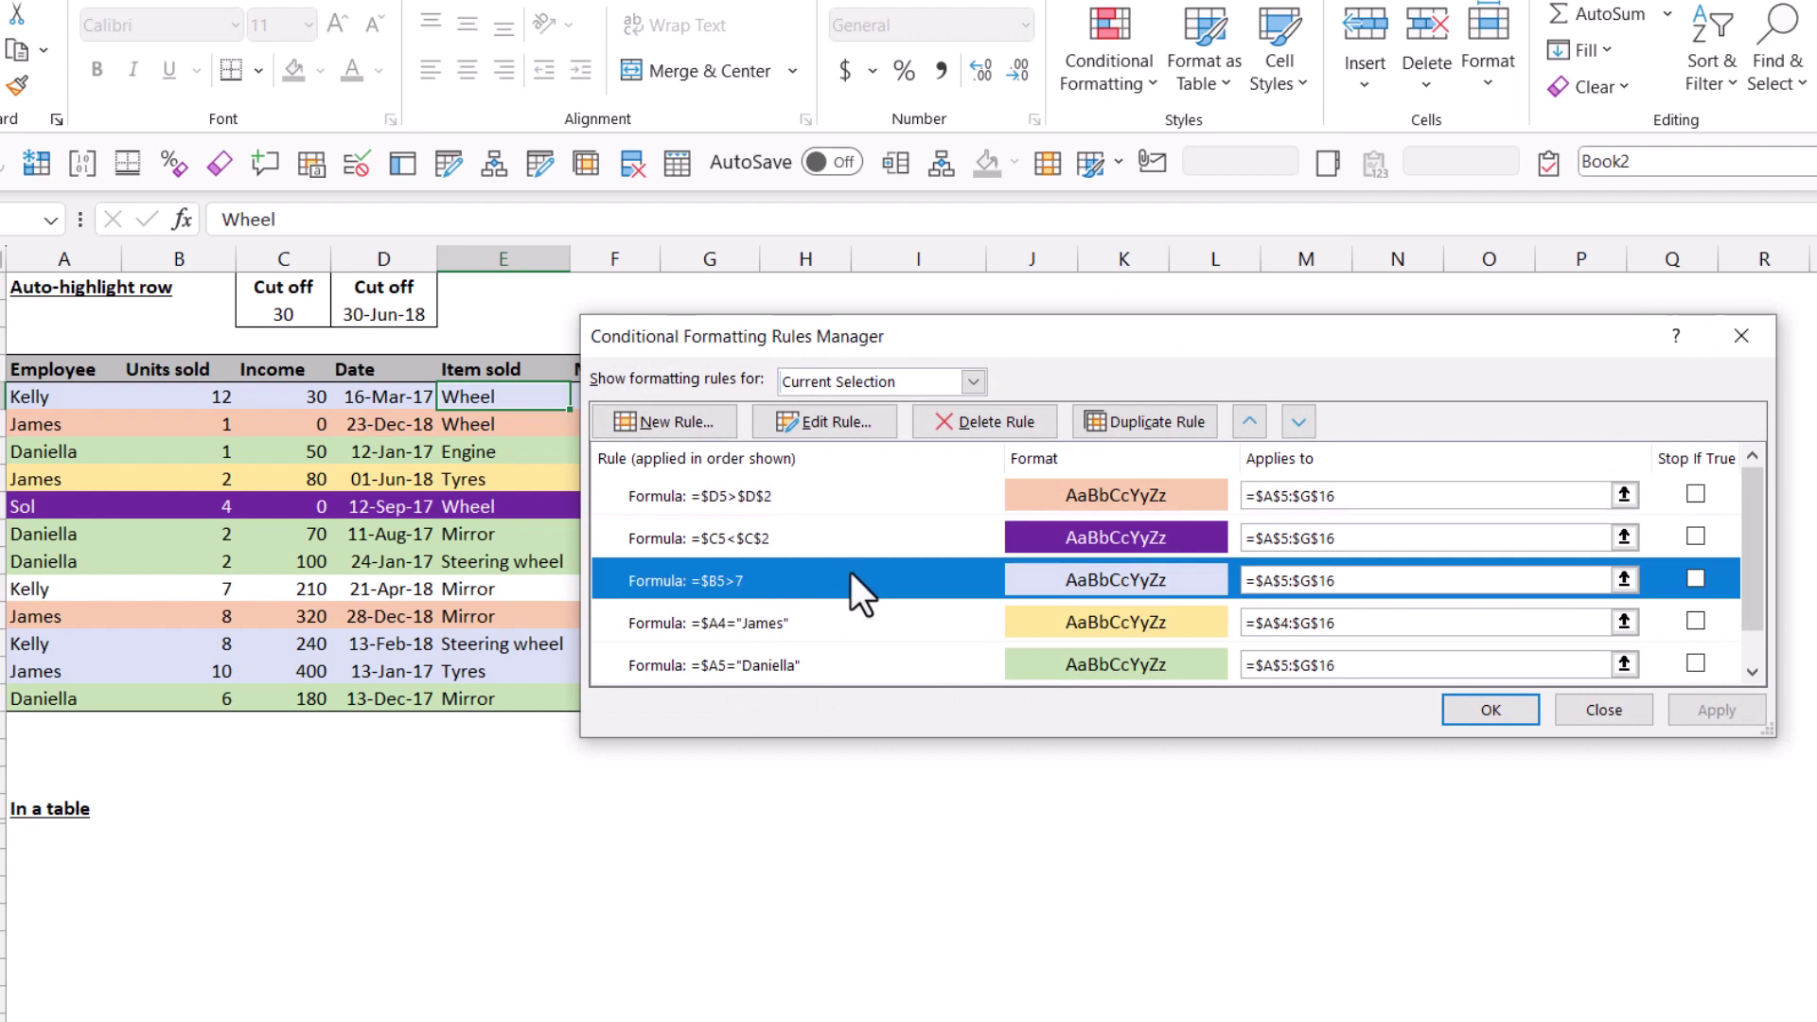
{"action": "left_click", "coordinate": [871, 627]}
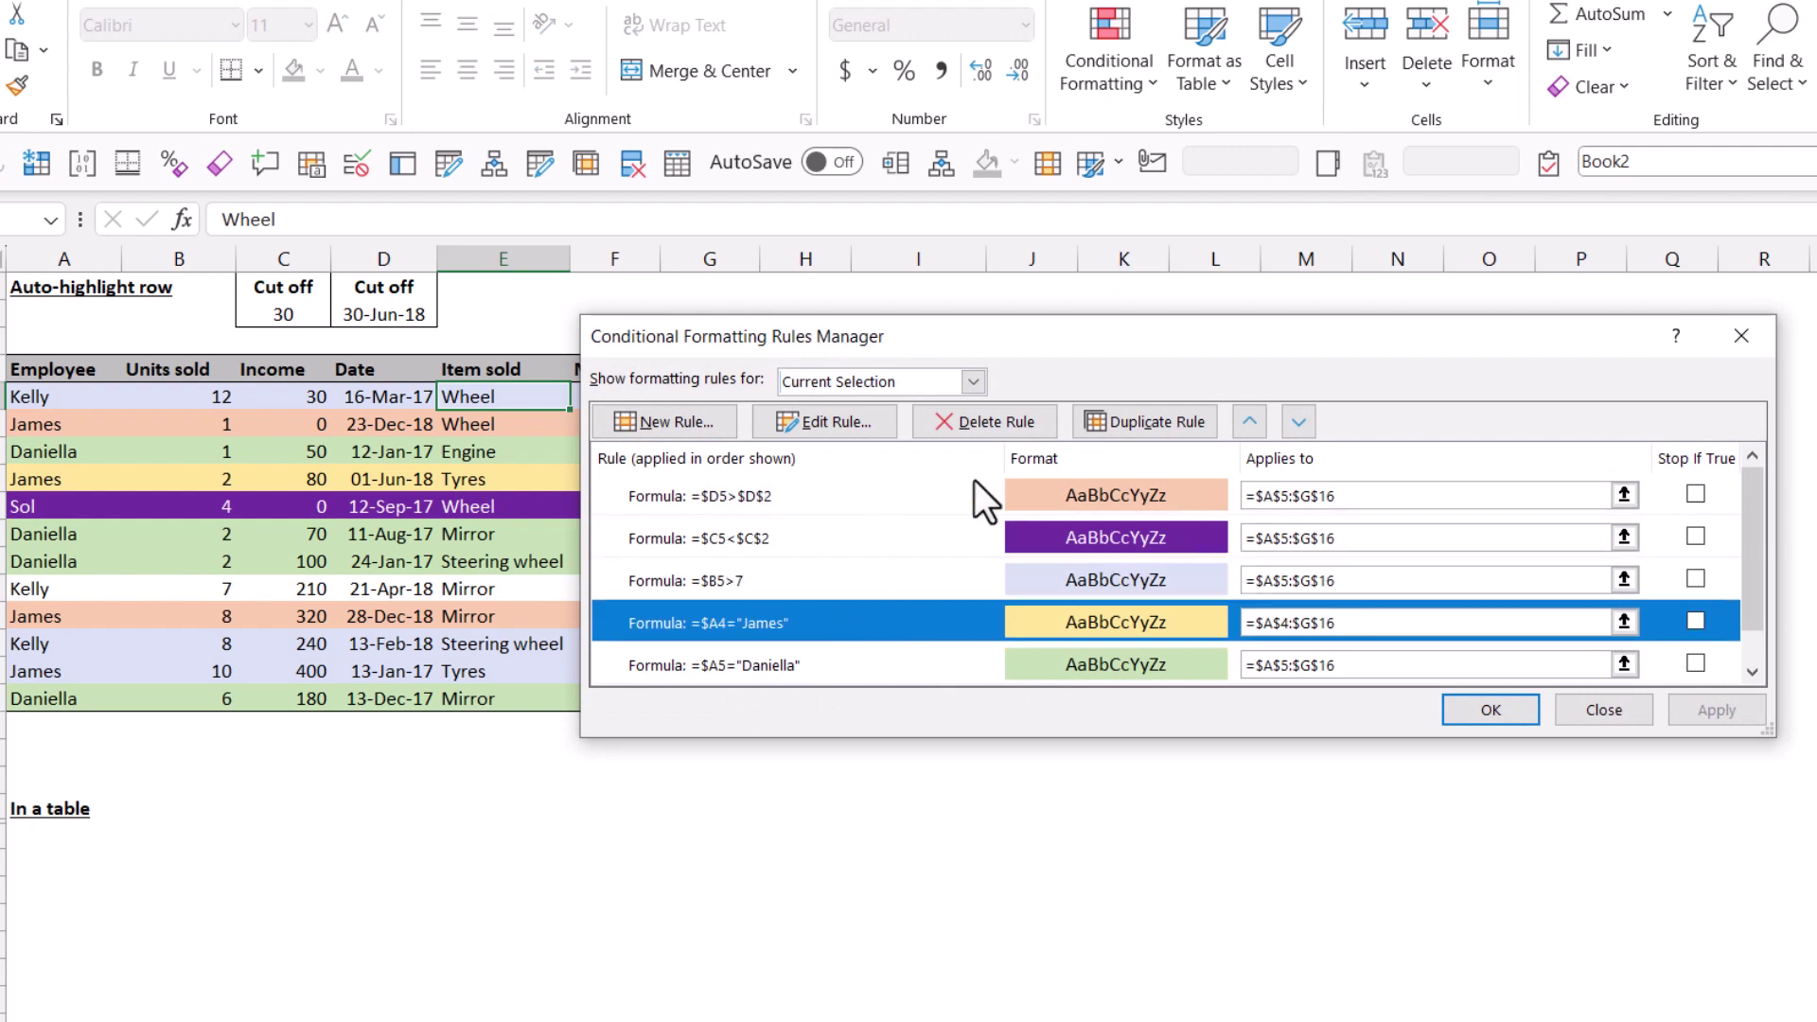
{"action": "left_click", "coordinate": [1245, 422]}
{"action": "left_click", "coordinate": [1245, 422]}
{"action": "left_click", "coordinate": [1245, 422]}
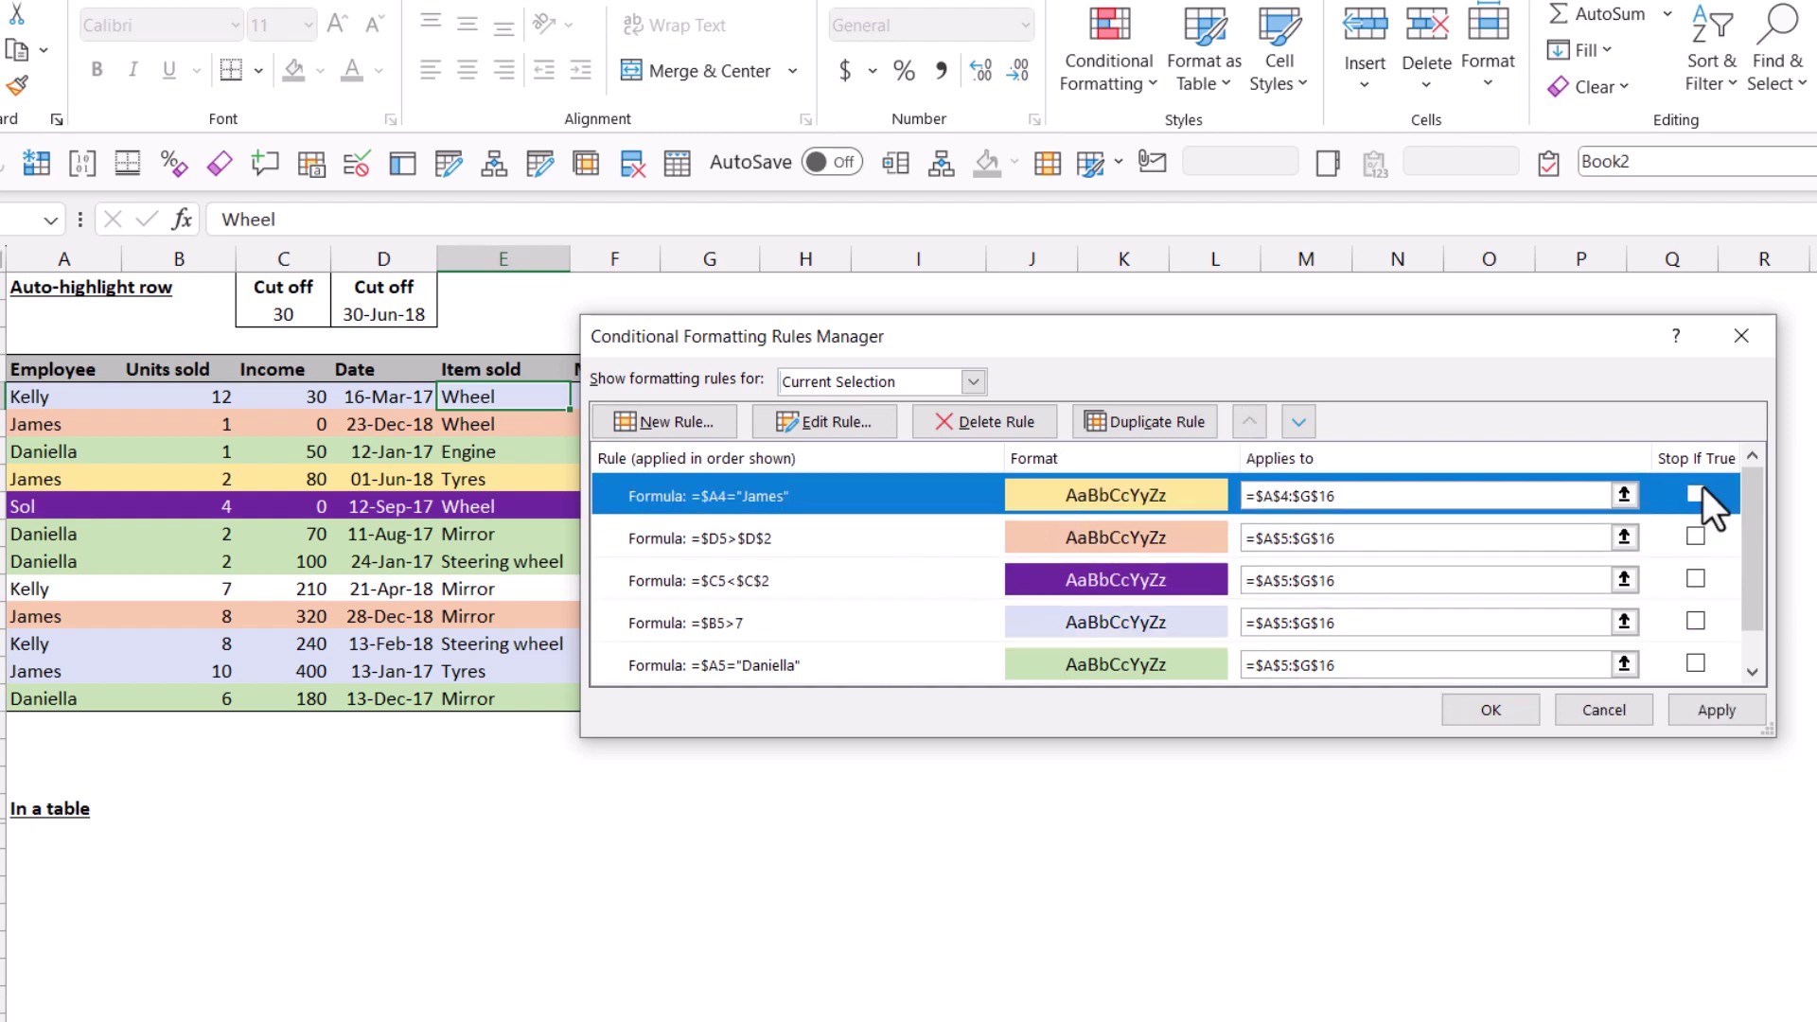
{"action": "left_click", "coordinate": [1485, 707]}
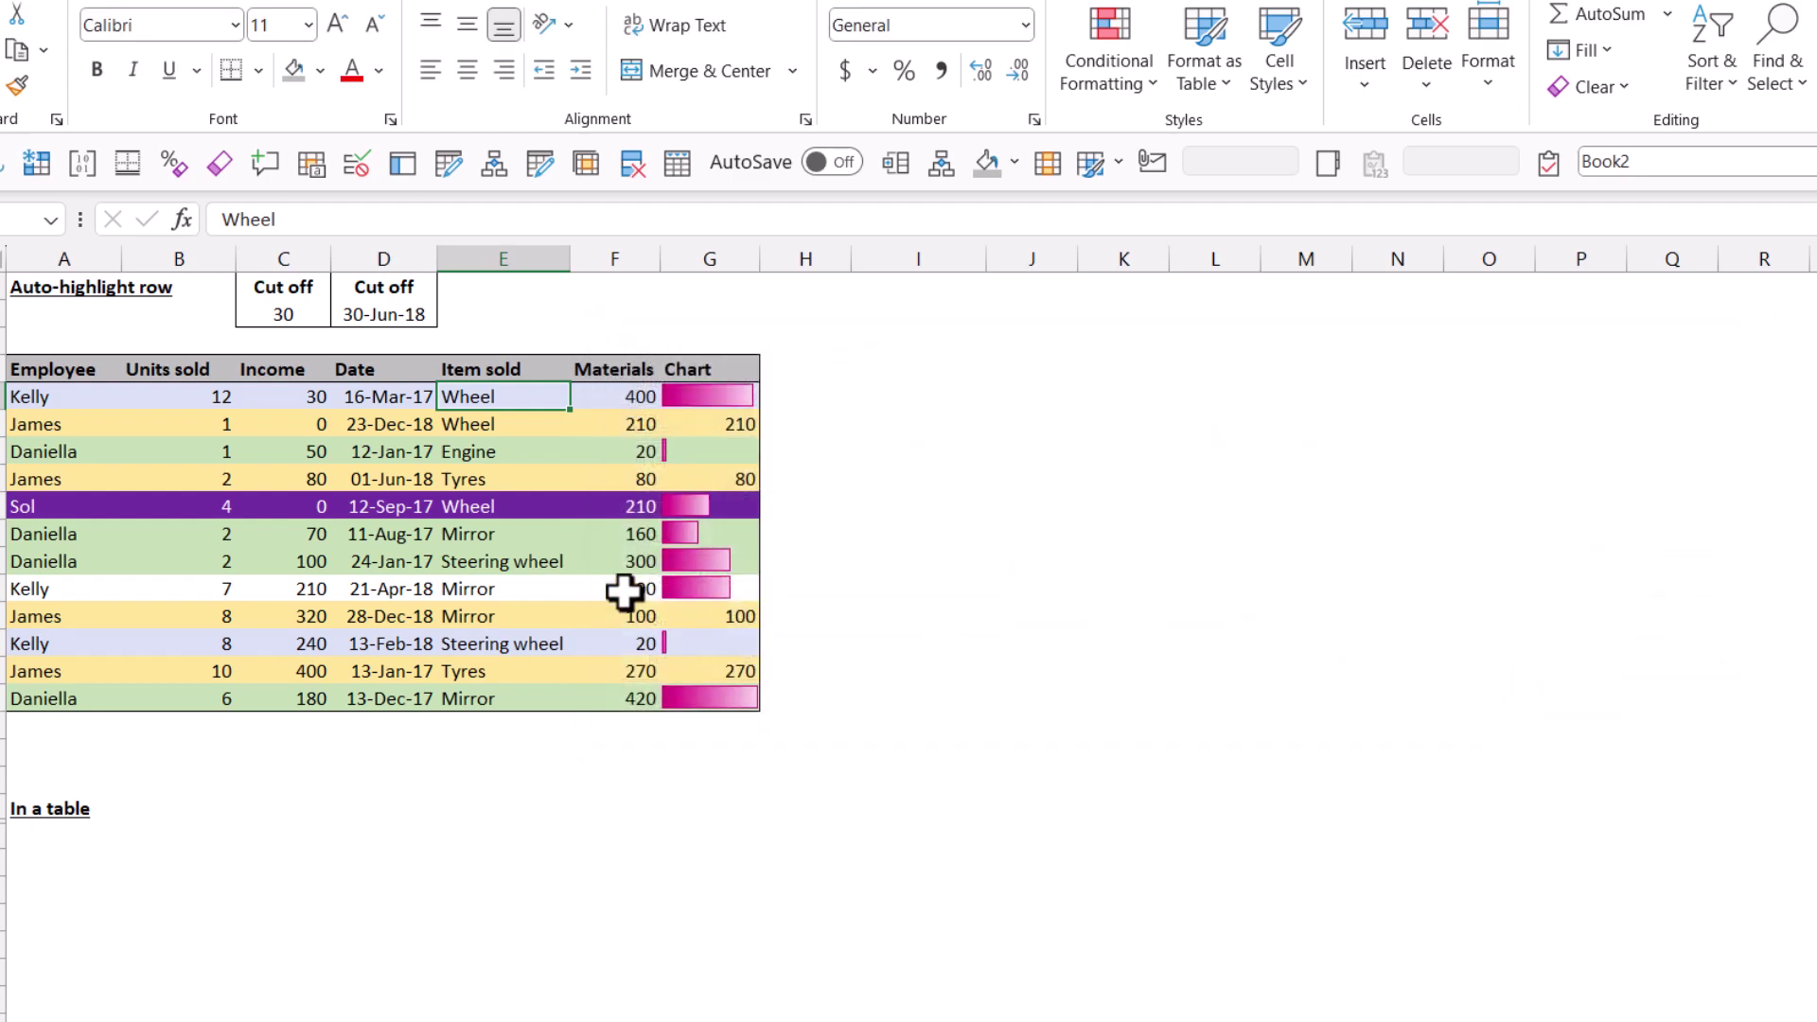
Step: Check the highlighting of the employee rows and the date in D11 under the new rule order
{"action": "left_click", "coordinate": [63, 425]}
{"action": "left_click", "coordinate": [89, 456]}
{"action": "left_click", "coordinate": [117, 535]}
{"action": "left_click", "coordinate": [111, 568]}
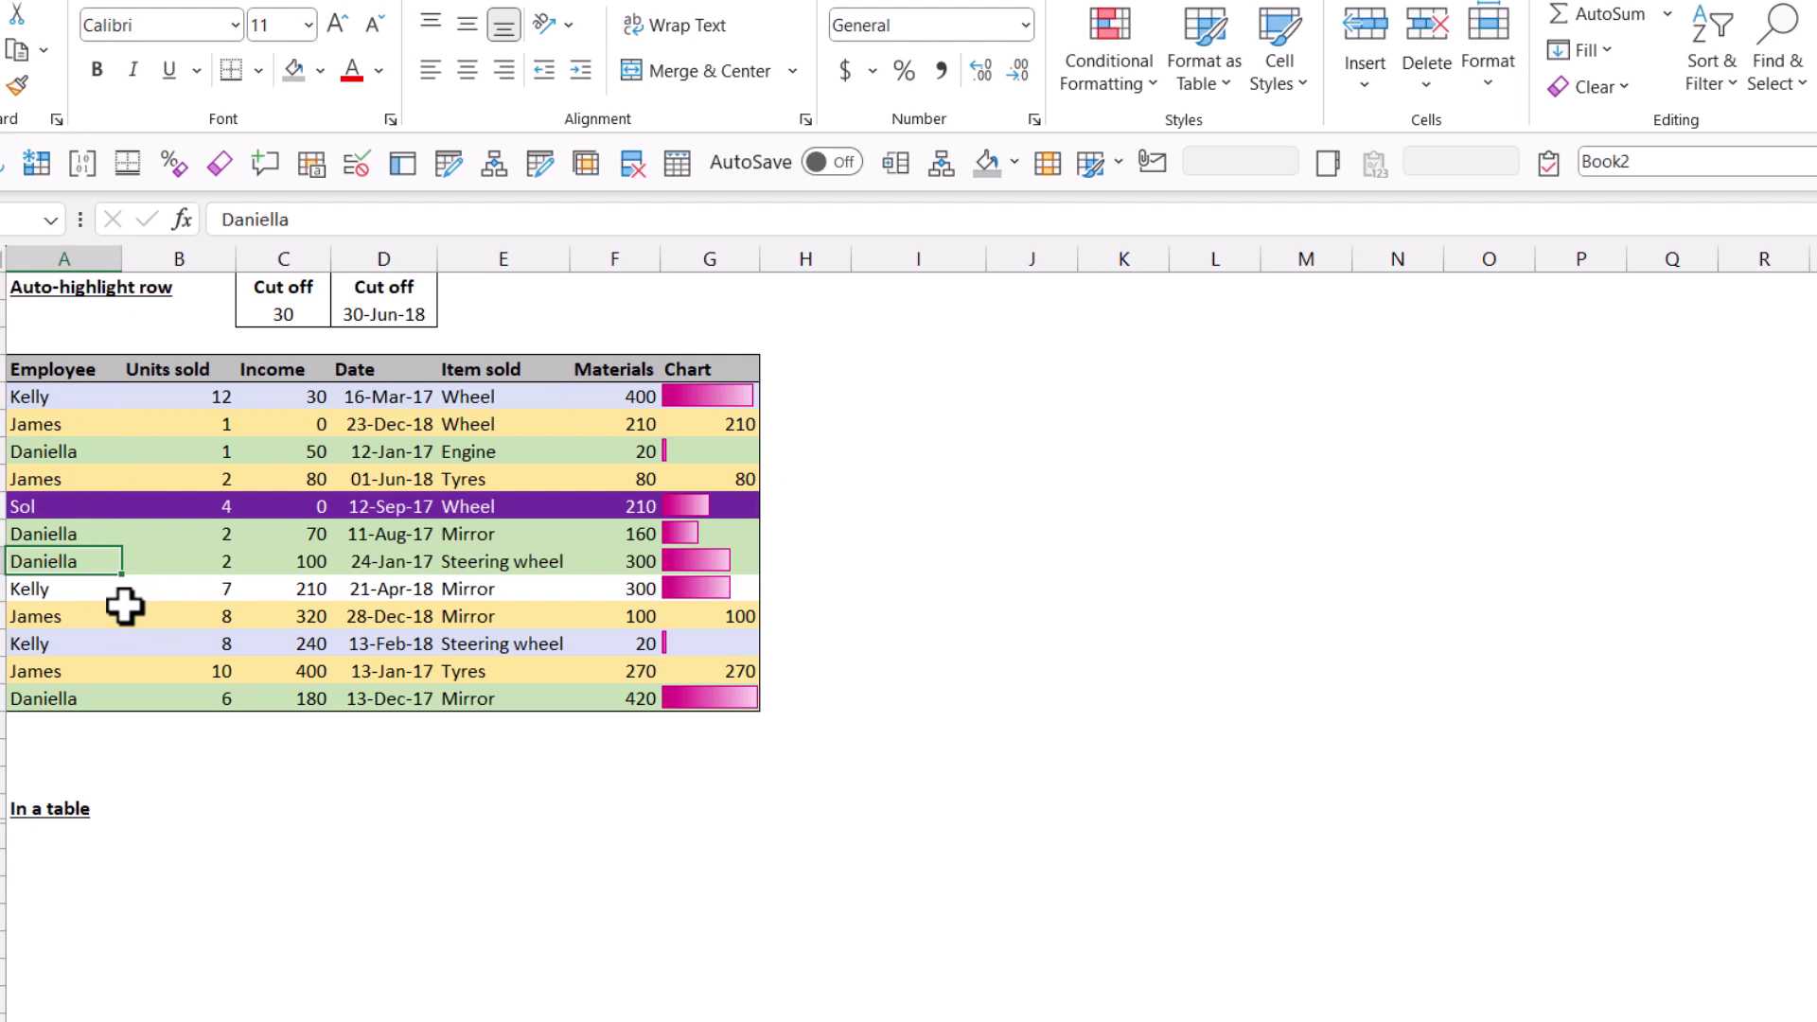
{"action": "key", "text": "Right"}
{"action": "key", "text": "Right"}
{"action": "key", "text": "Right"}
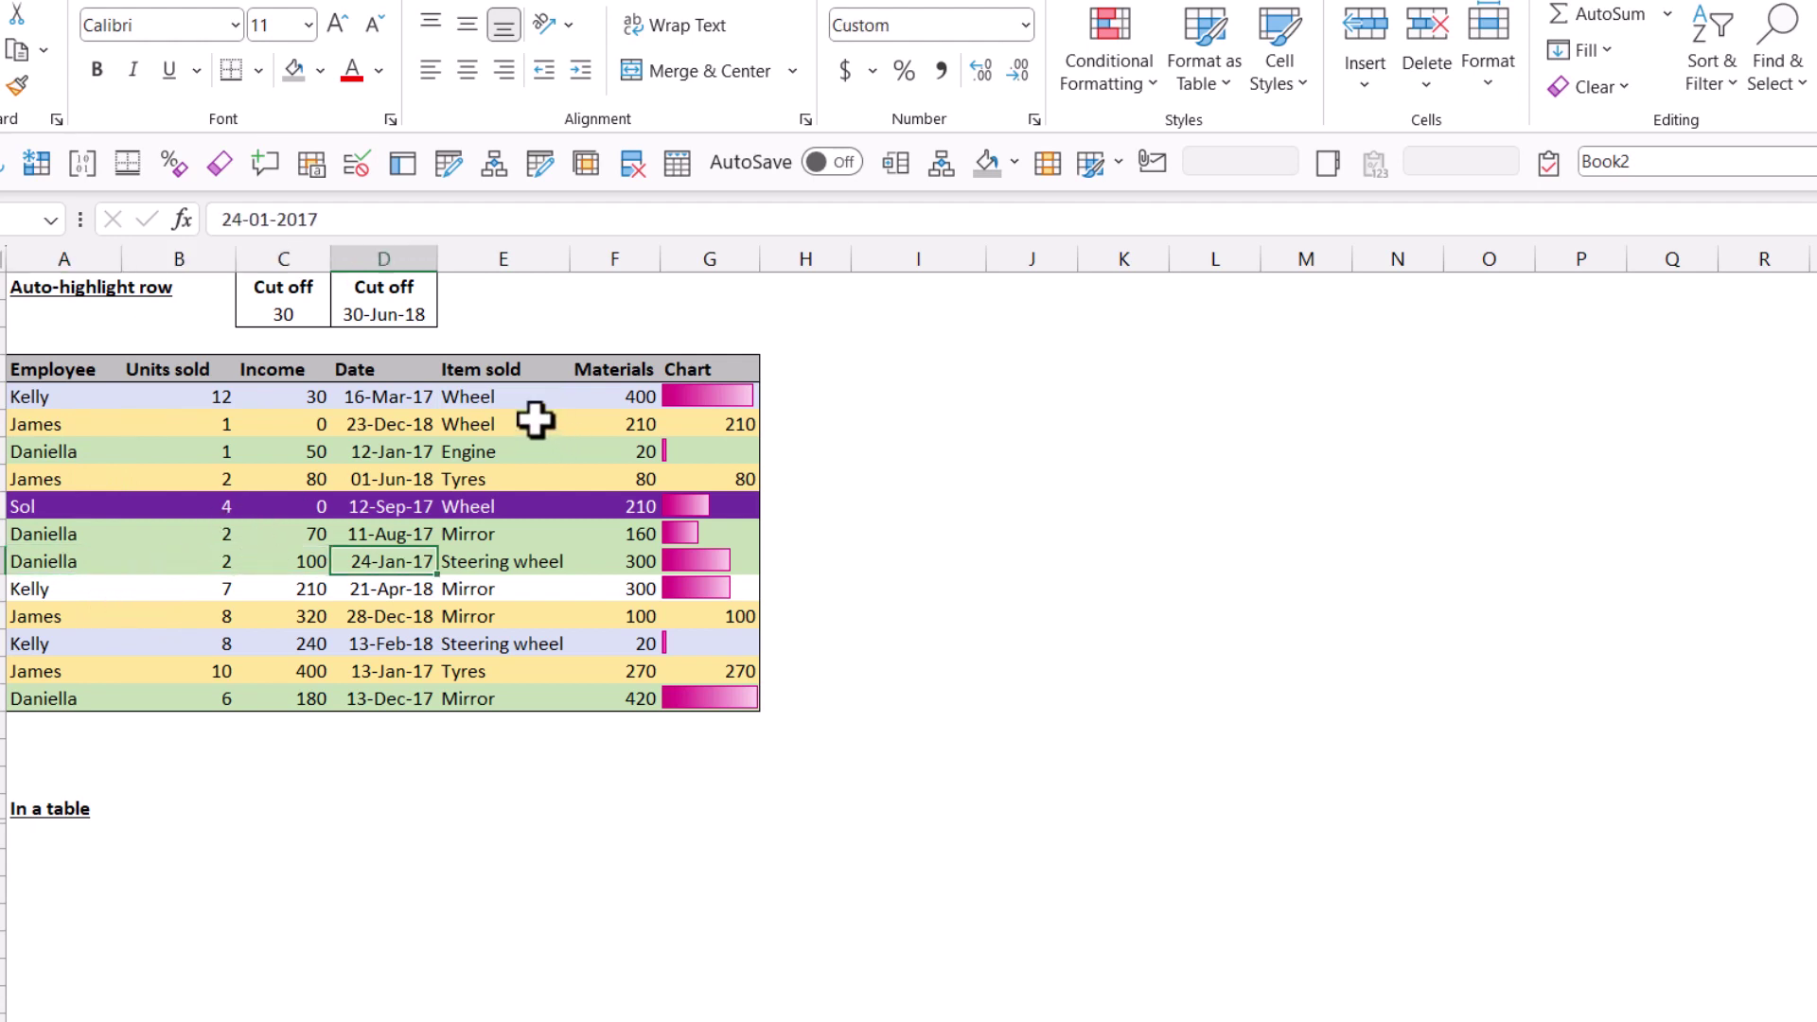
Step: Try a text-contains highlight for "Wheel" on the Item sold data cells with Light Red Fill with Dark Red Text
{"action": "left_click_drag", "start_coordinate": [520, 392], "coordinate": [527, 705]}
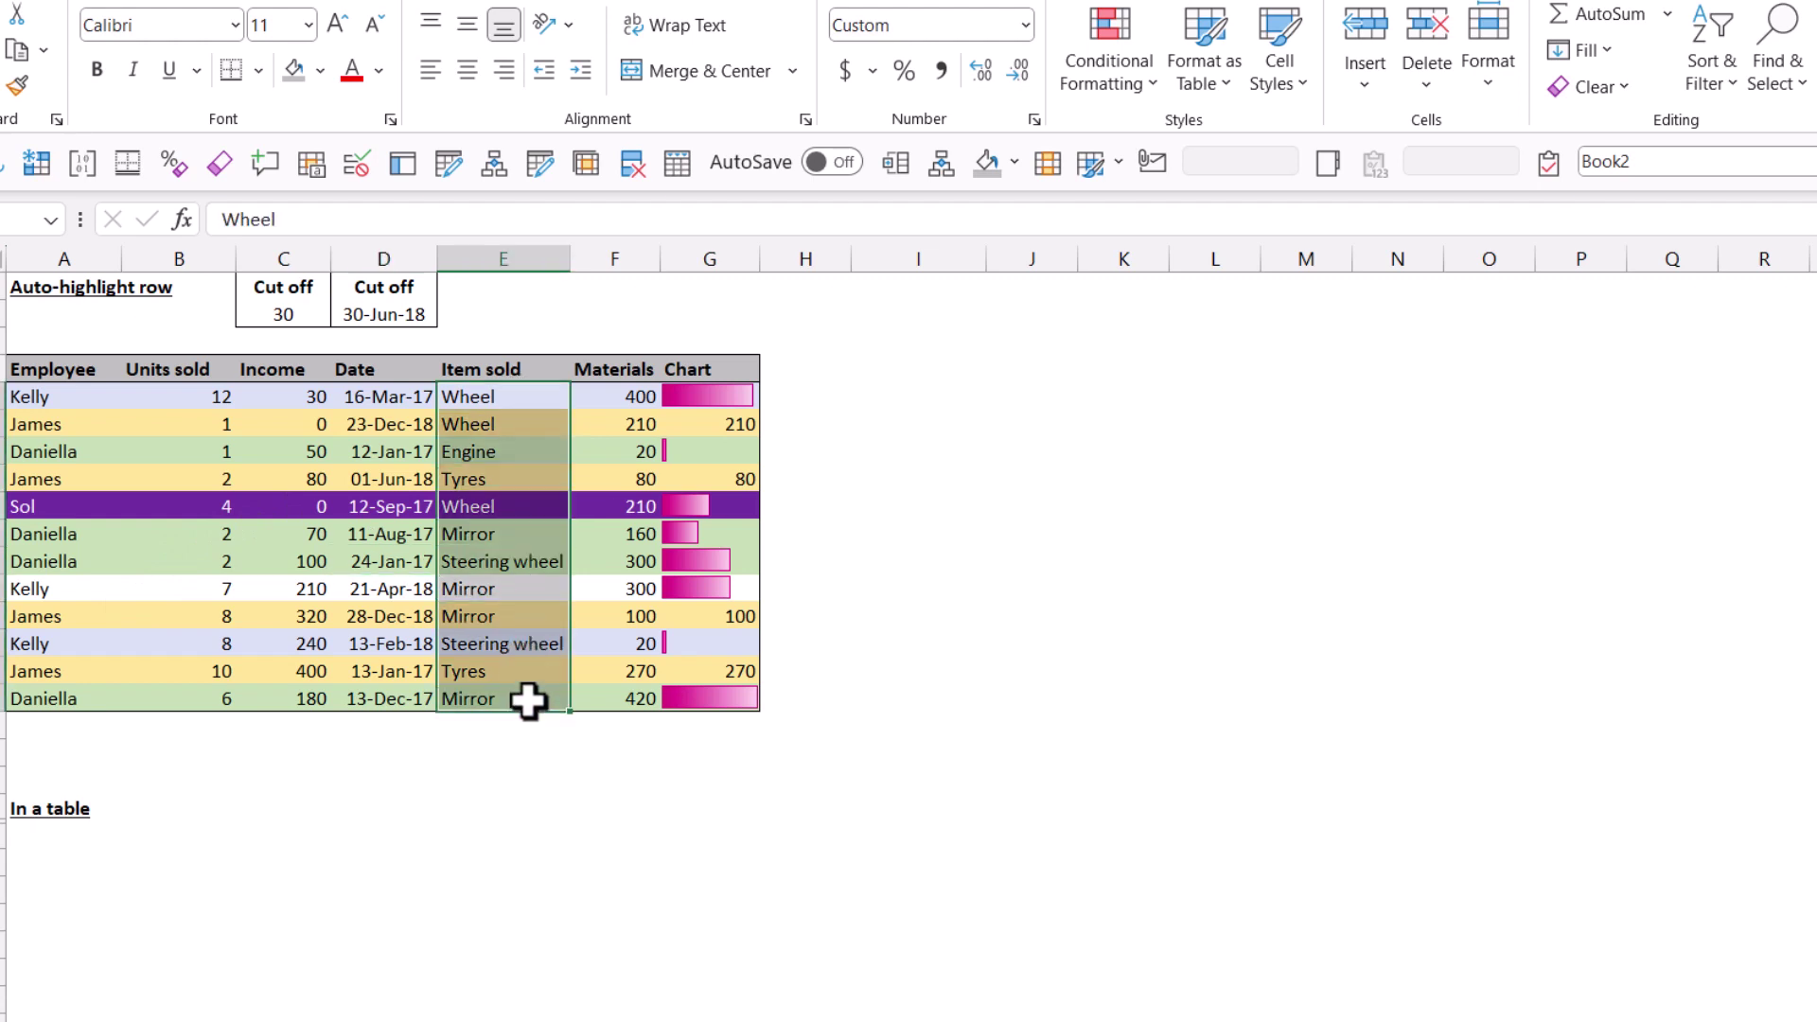
{"action": "left_click", "coordinate": [1103, 49]}
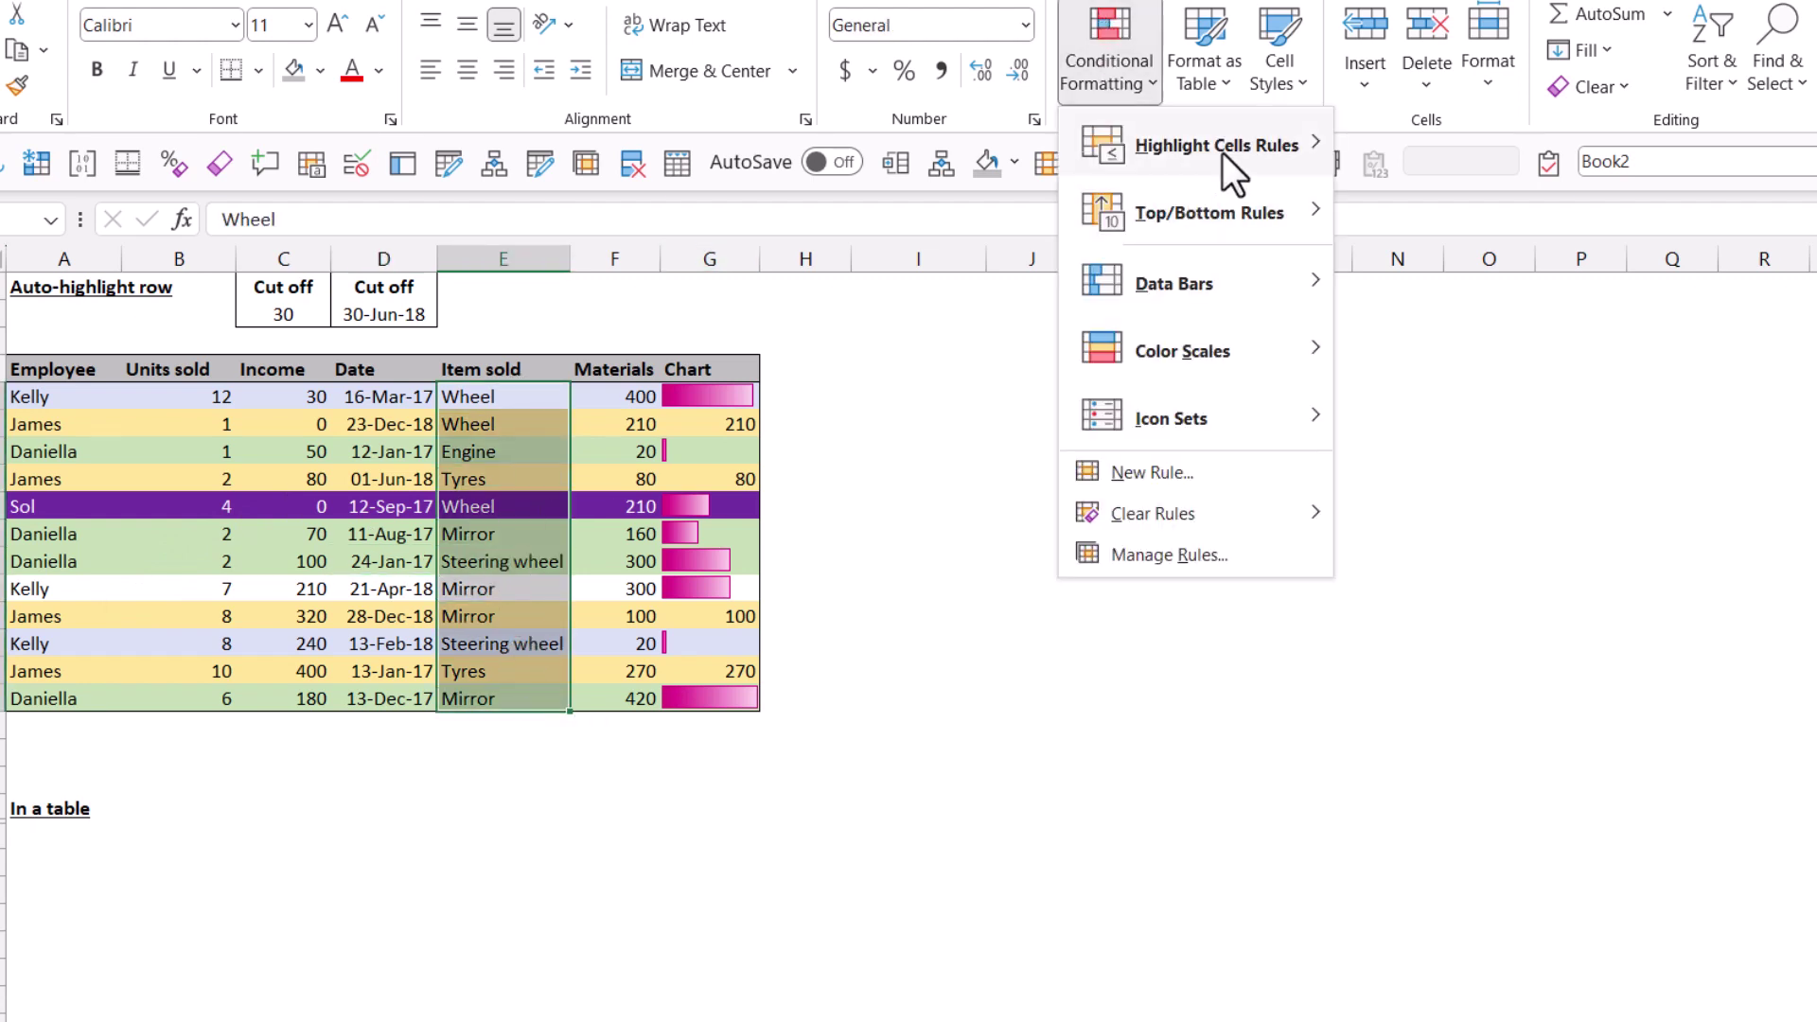
{"action": "mouse_move", "coordinate": [1222, 151]}
{"action": "left_click", "coordinate": [1535, 432]}
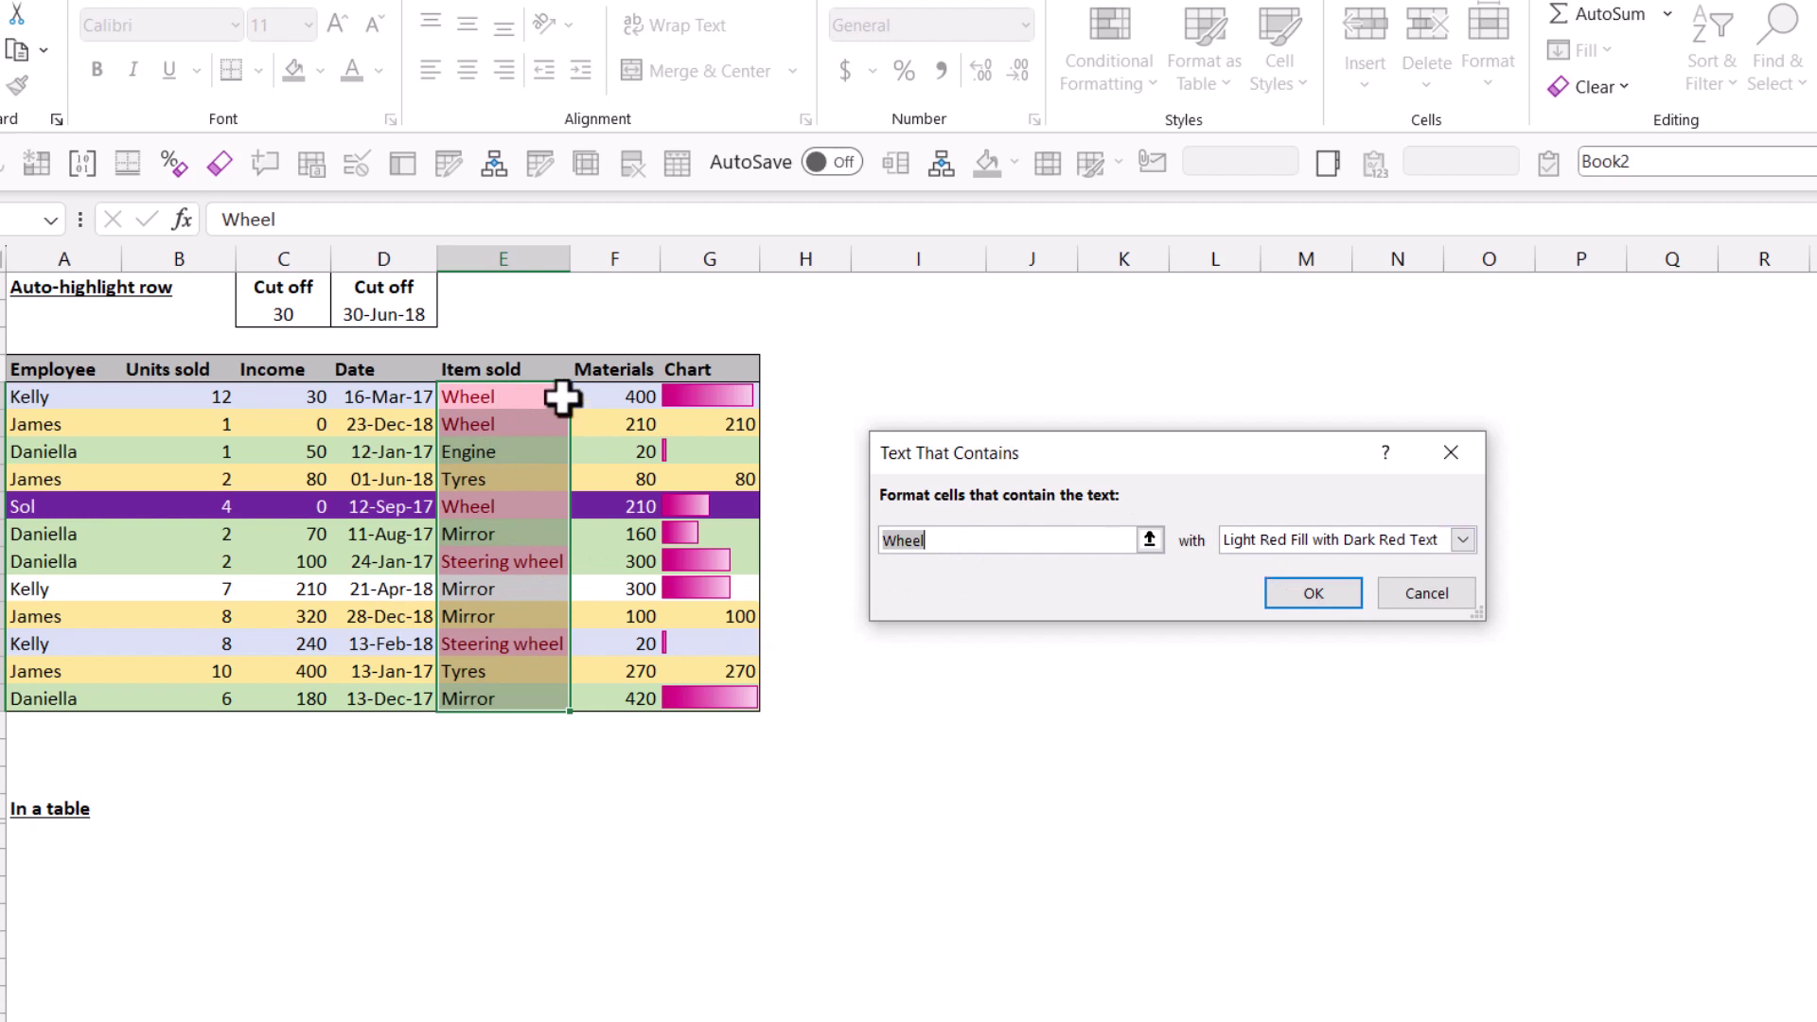
{"action": "left_click", "coordinate": [1427, 604]}
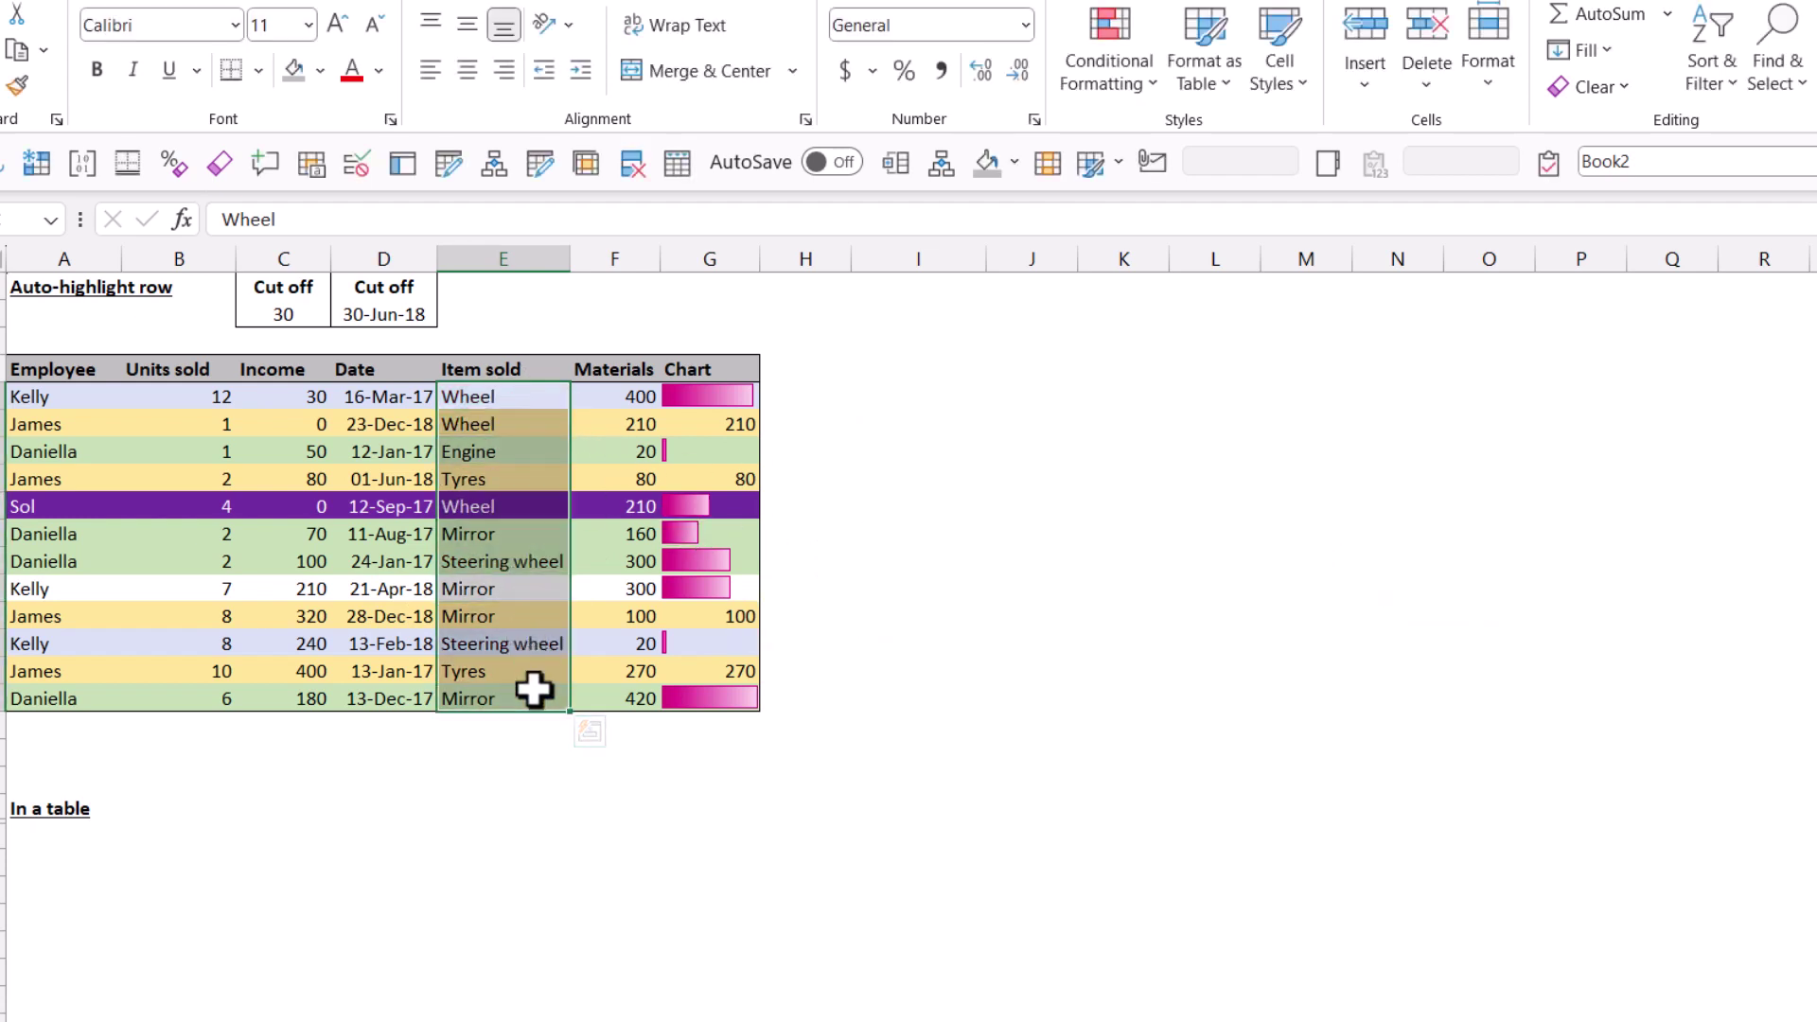
{"action": "left_click", "coordinate": [982, 483]}
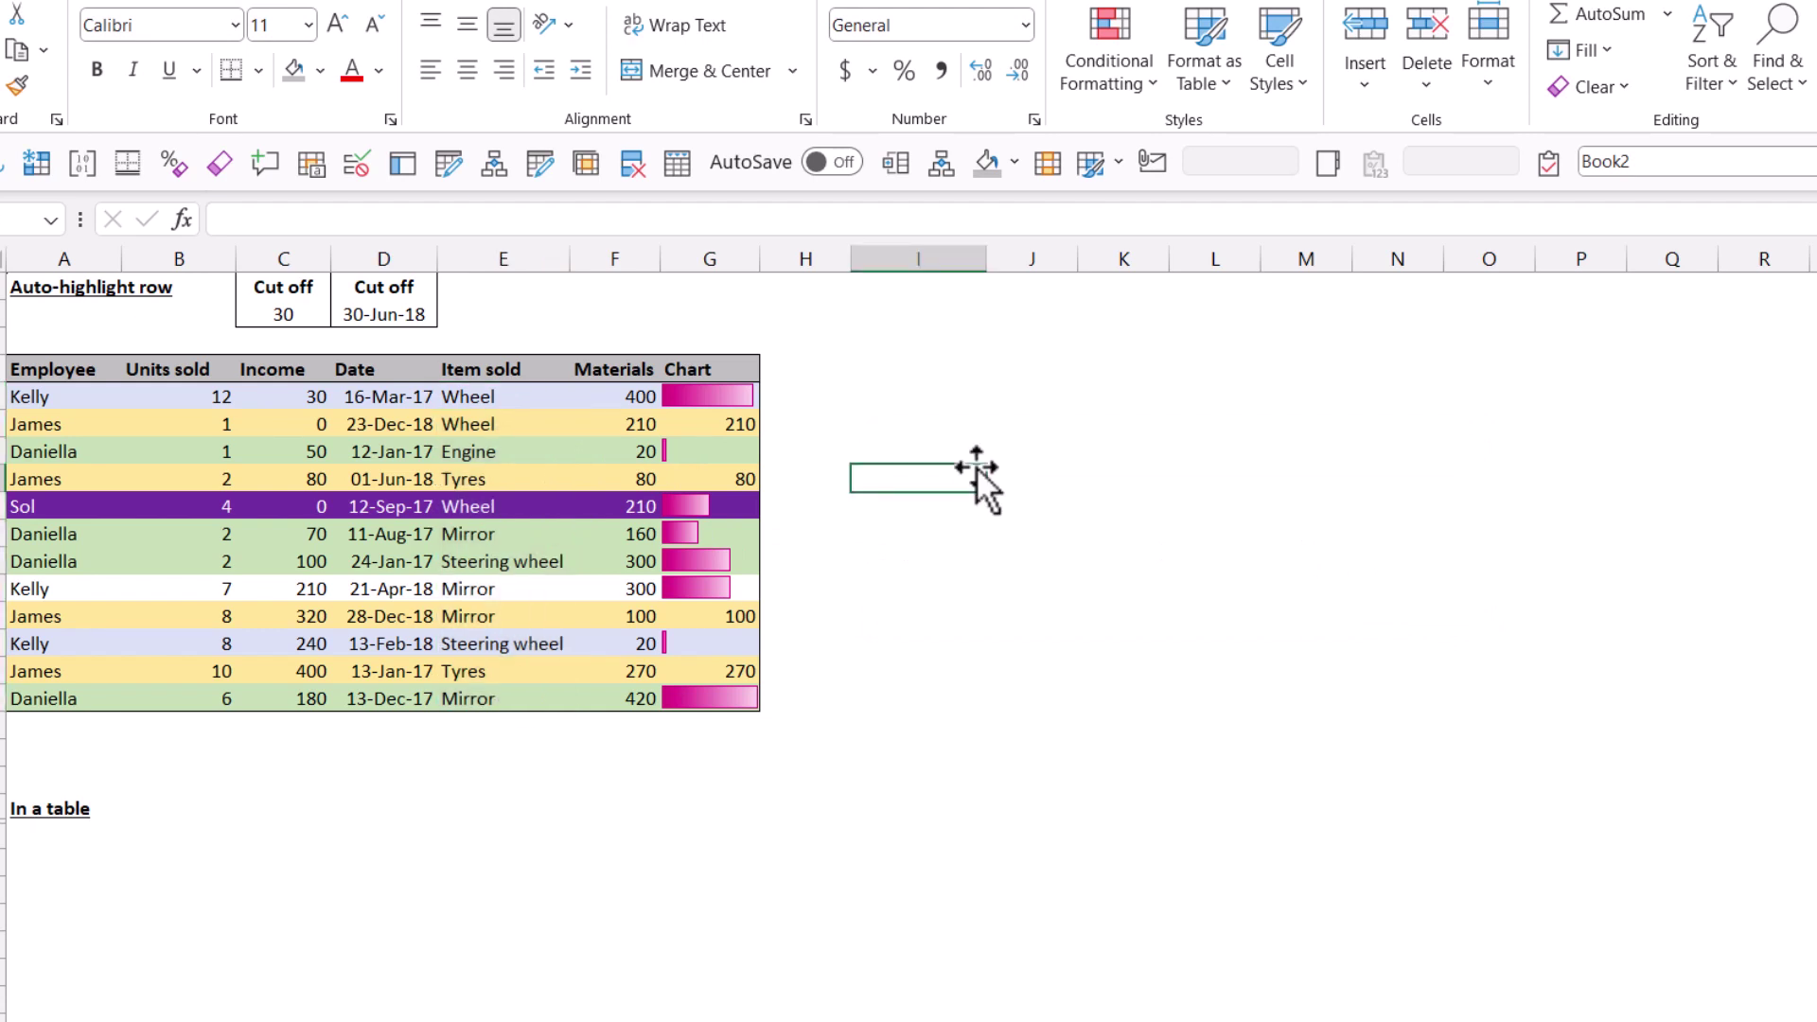
Step: Check the data bar display in the Chart column cells of the upper data range
{"action": "left_click", "coordinate": [711, 671]}
{"action": "left_click", "coordinate": [719, 397]}
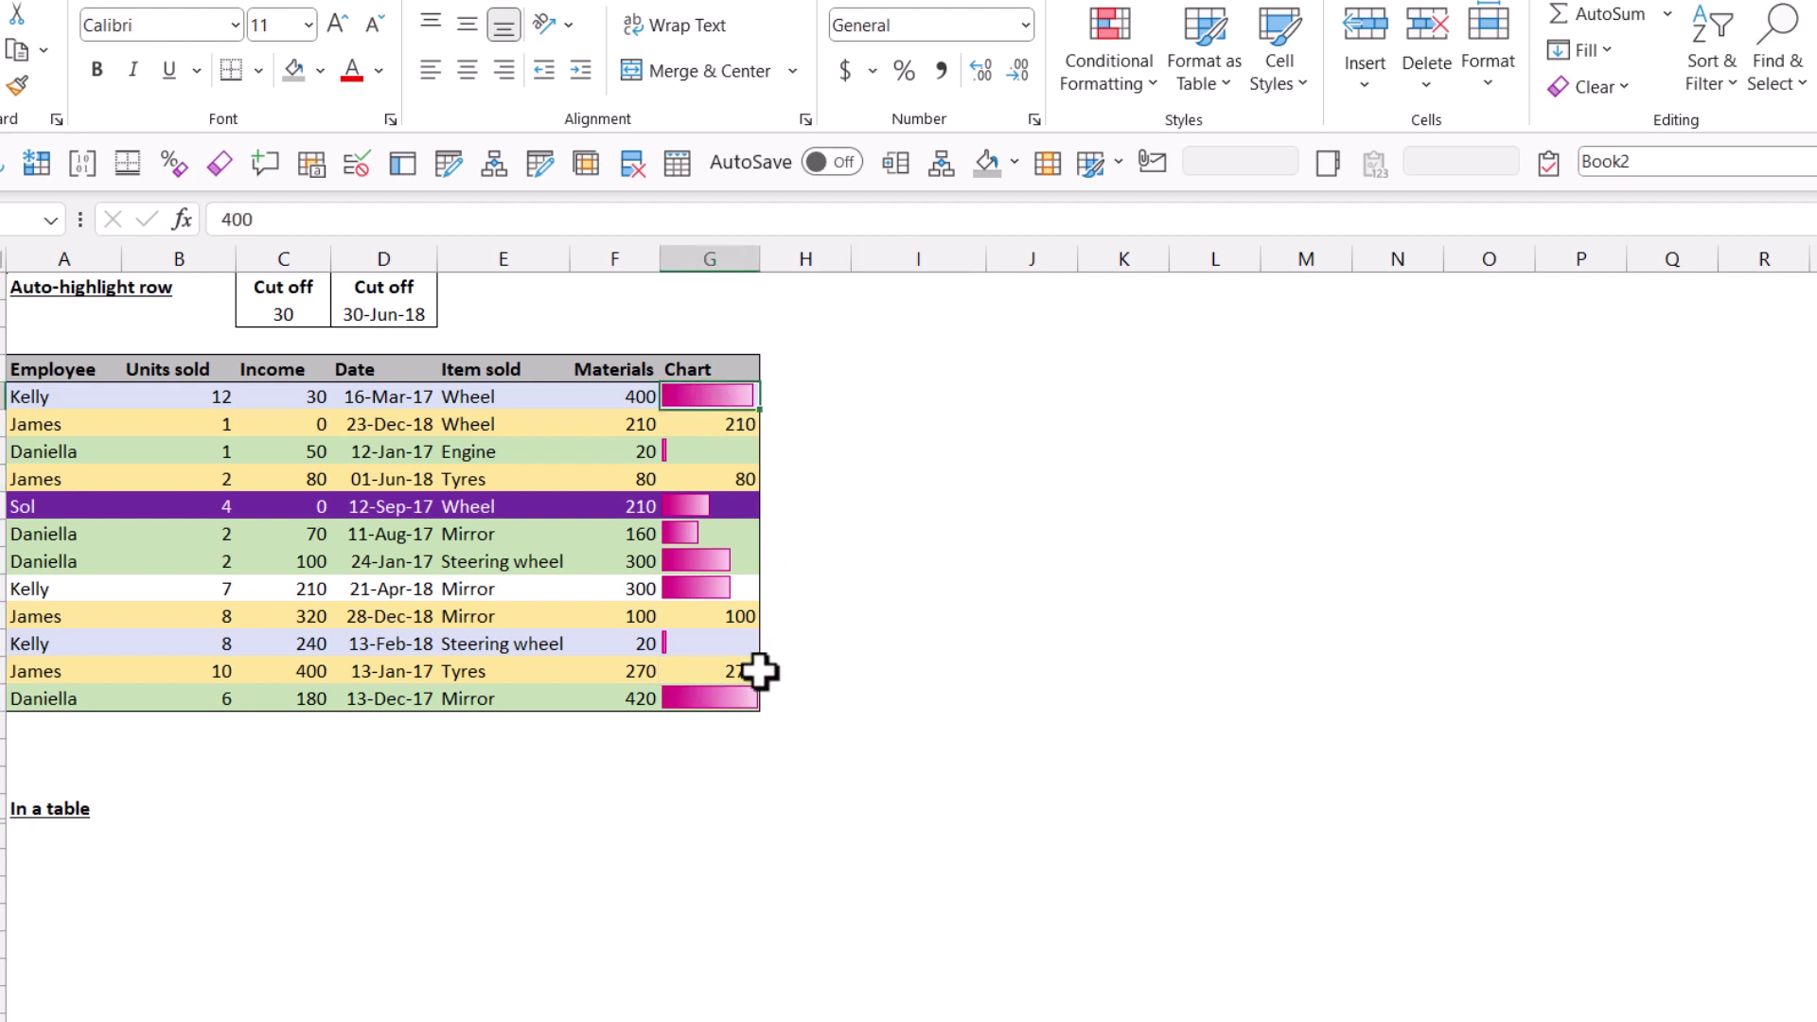
{"action": "left_click", "coordinate": [698, 428]}
{"action": "left_click_drag", "start_coordinate": [710, 395], "coordinate": [726, 698]}
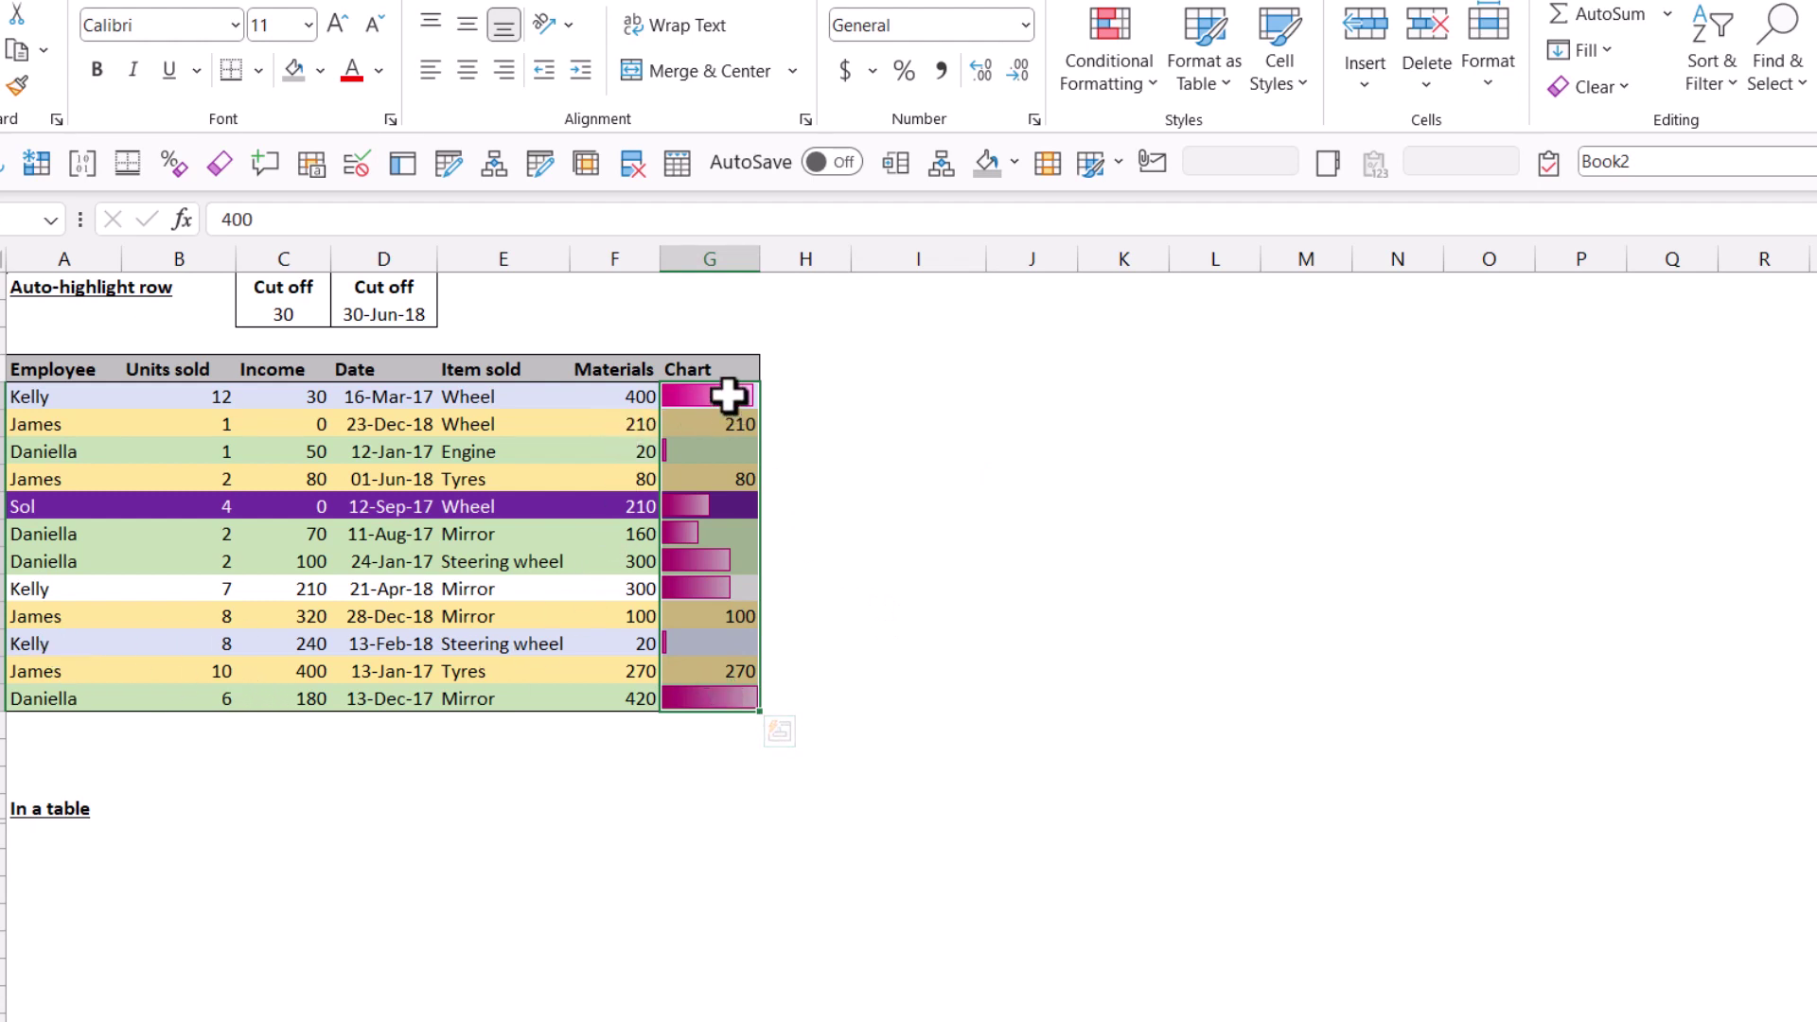
{"action": "left_click", "coordinate": [92, 690]}
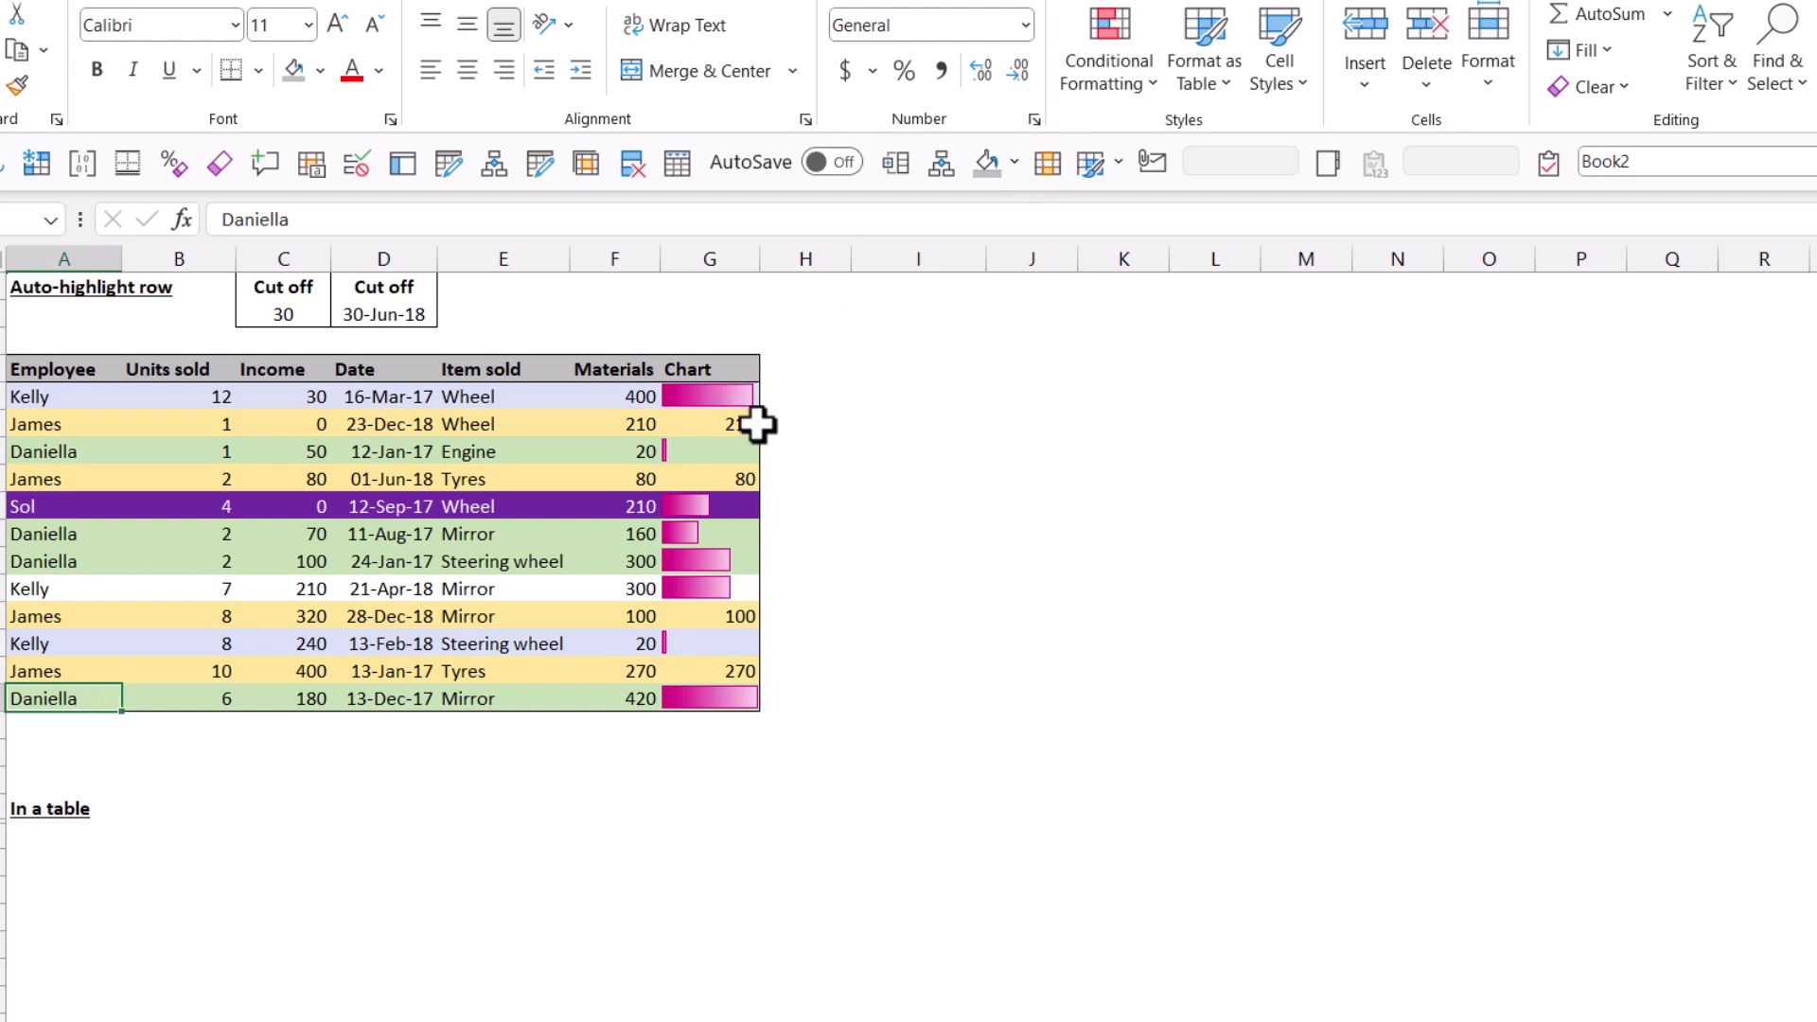
Step: Try green gradient-fill data bars on the Income column values, and undo them
{"action": "left_click", "coordinate": [1149, 53]}
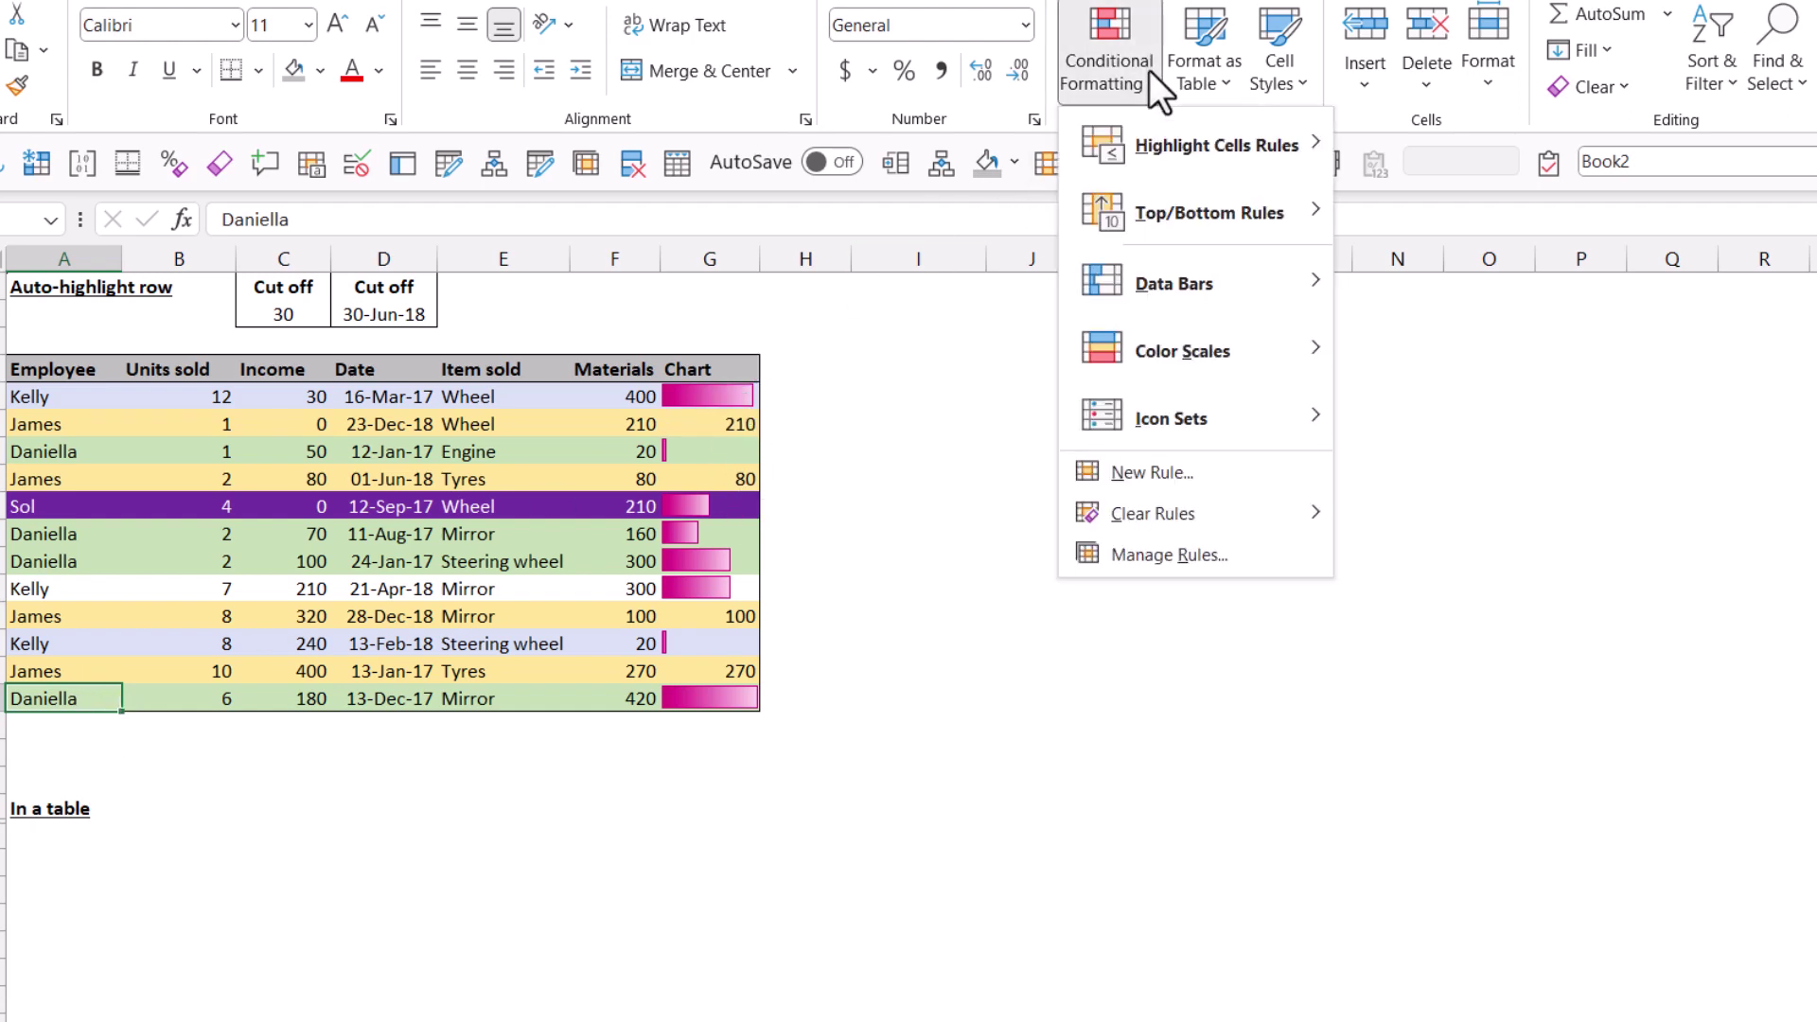
{"action": "left_click", "coordinate": [608, 393]}
{"action": "left_click_drag", "start_coordinate": [615, 396], "coordinate": [637, 676]}
{"action": "left_click_drag", "start_coordinate": [302, 396], "coordinate": [303, 701]}
{"action": "left_click", "coordinate": [1098, 75]}
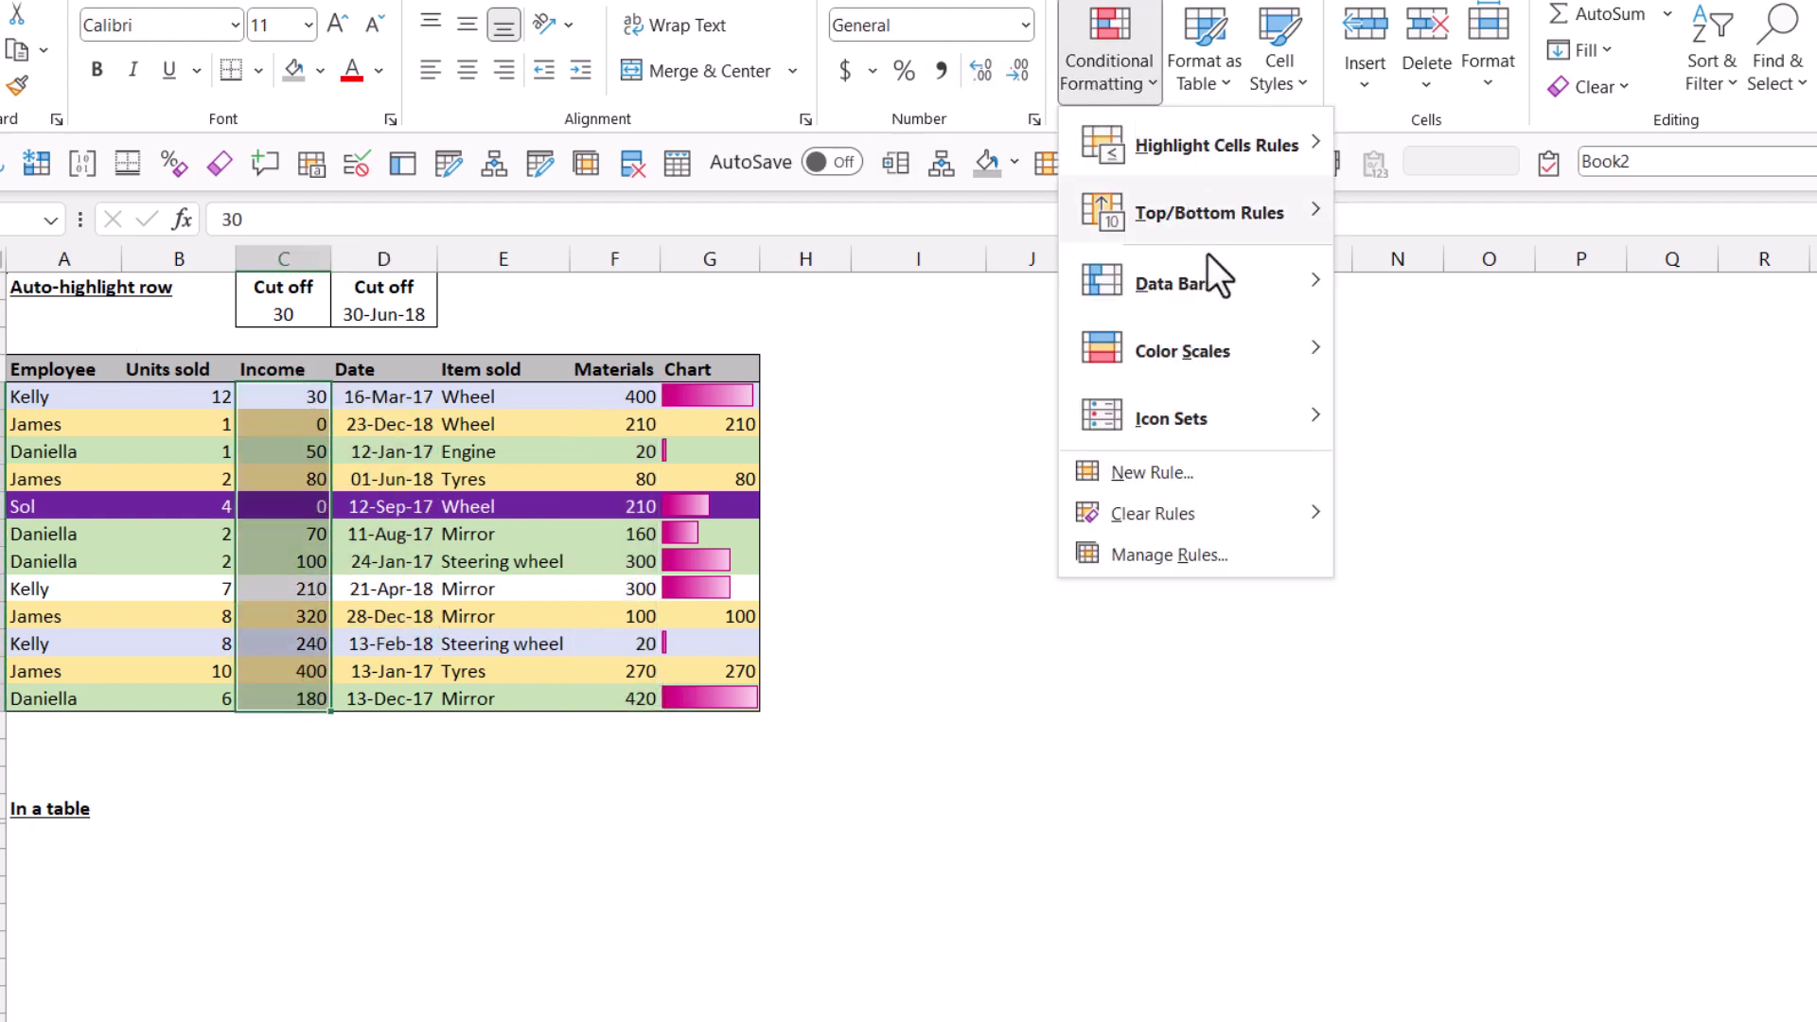
{"action": "mouse_move", "coordinate": [1251, 288]}
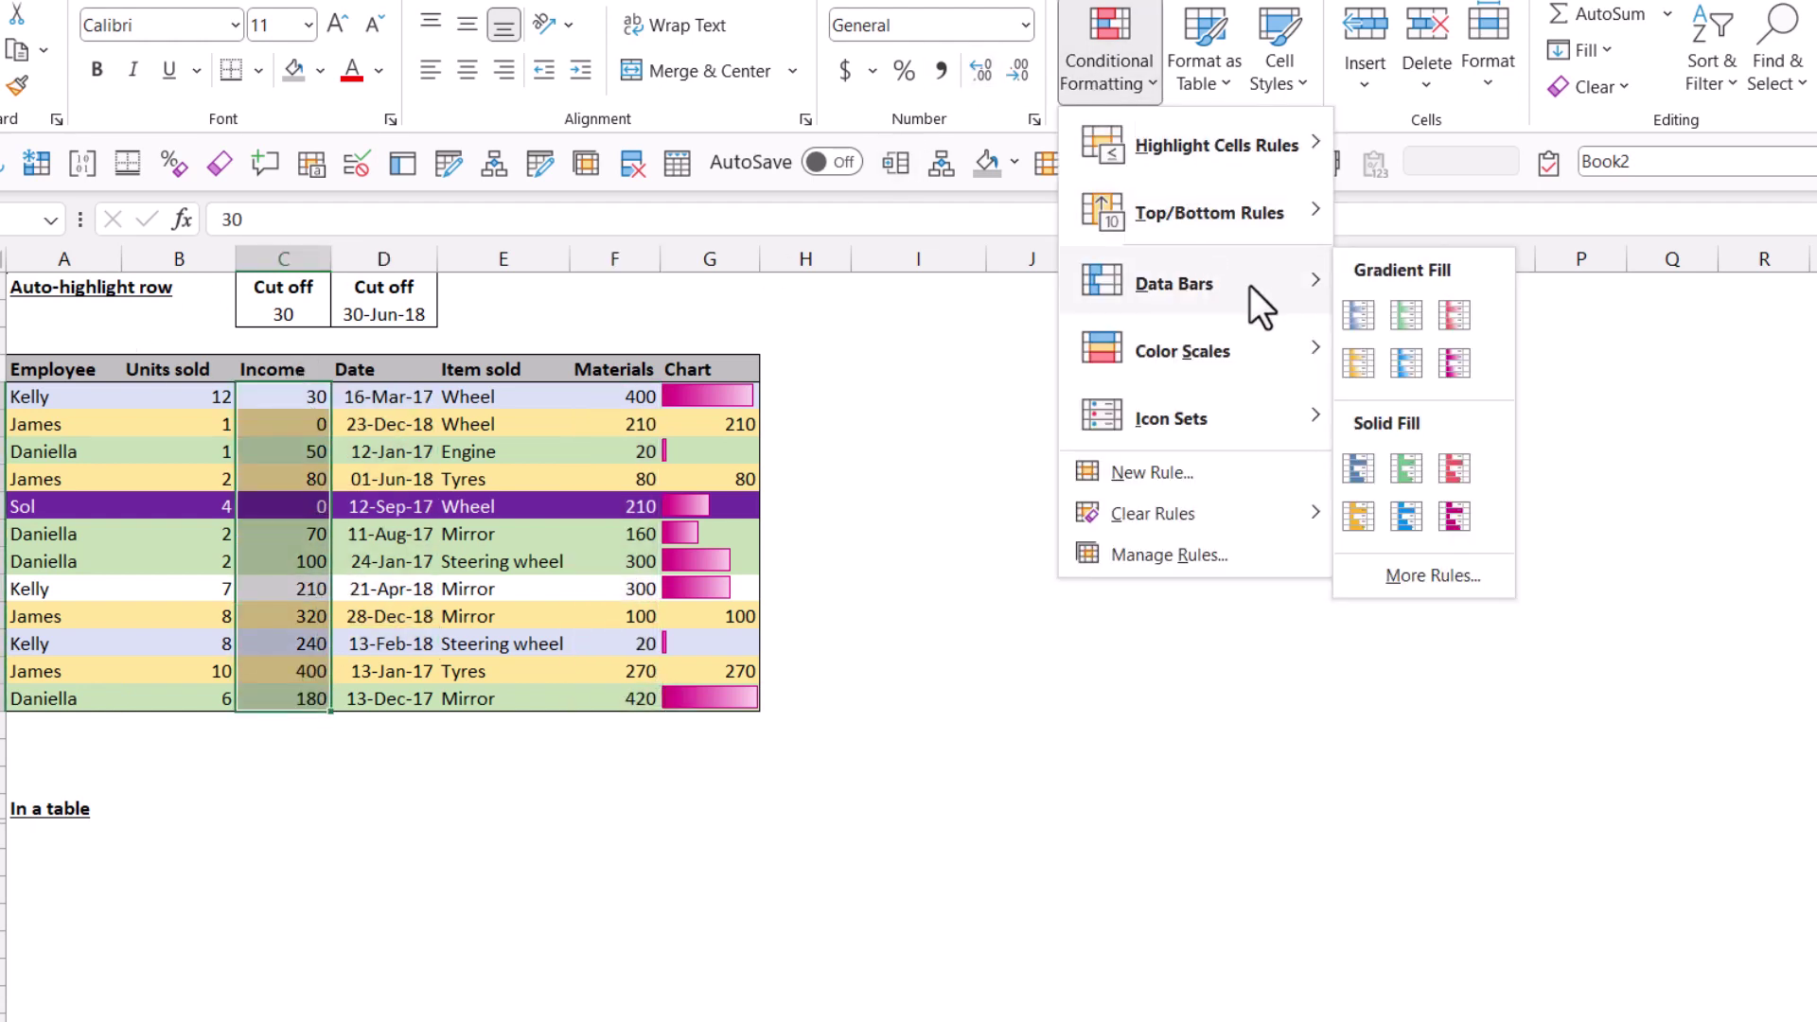
{"action": "left_click", "coordinate": [1400, 319]}
{"action": "left_click", "coordinate": [882, 417]}
{"action": "key", "text": "ctrl+z"}
Step: Disable Stop If True for the yellow employee-name rule on the Chart column and apply the change
{"action": "left_click_drag", "start_coordinate": [701, 399], "coordinate": [726, 722]}
{"action": "left_click", "coordinate": [730, 697], "text": "shift"}
{"action": "left_click", "coordinate": [1102, 66]}
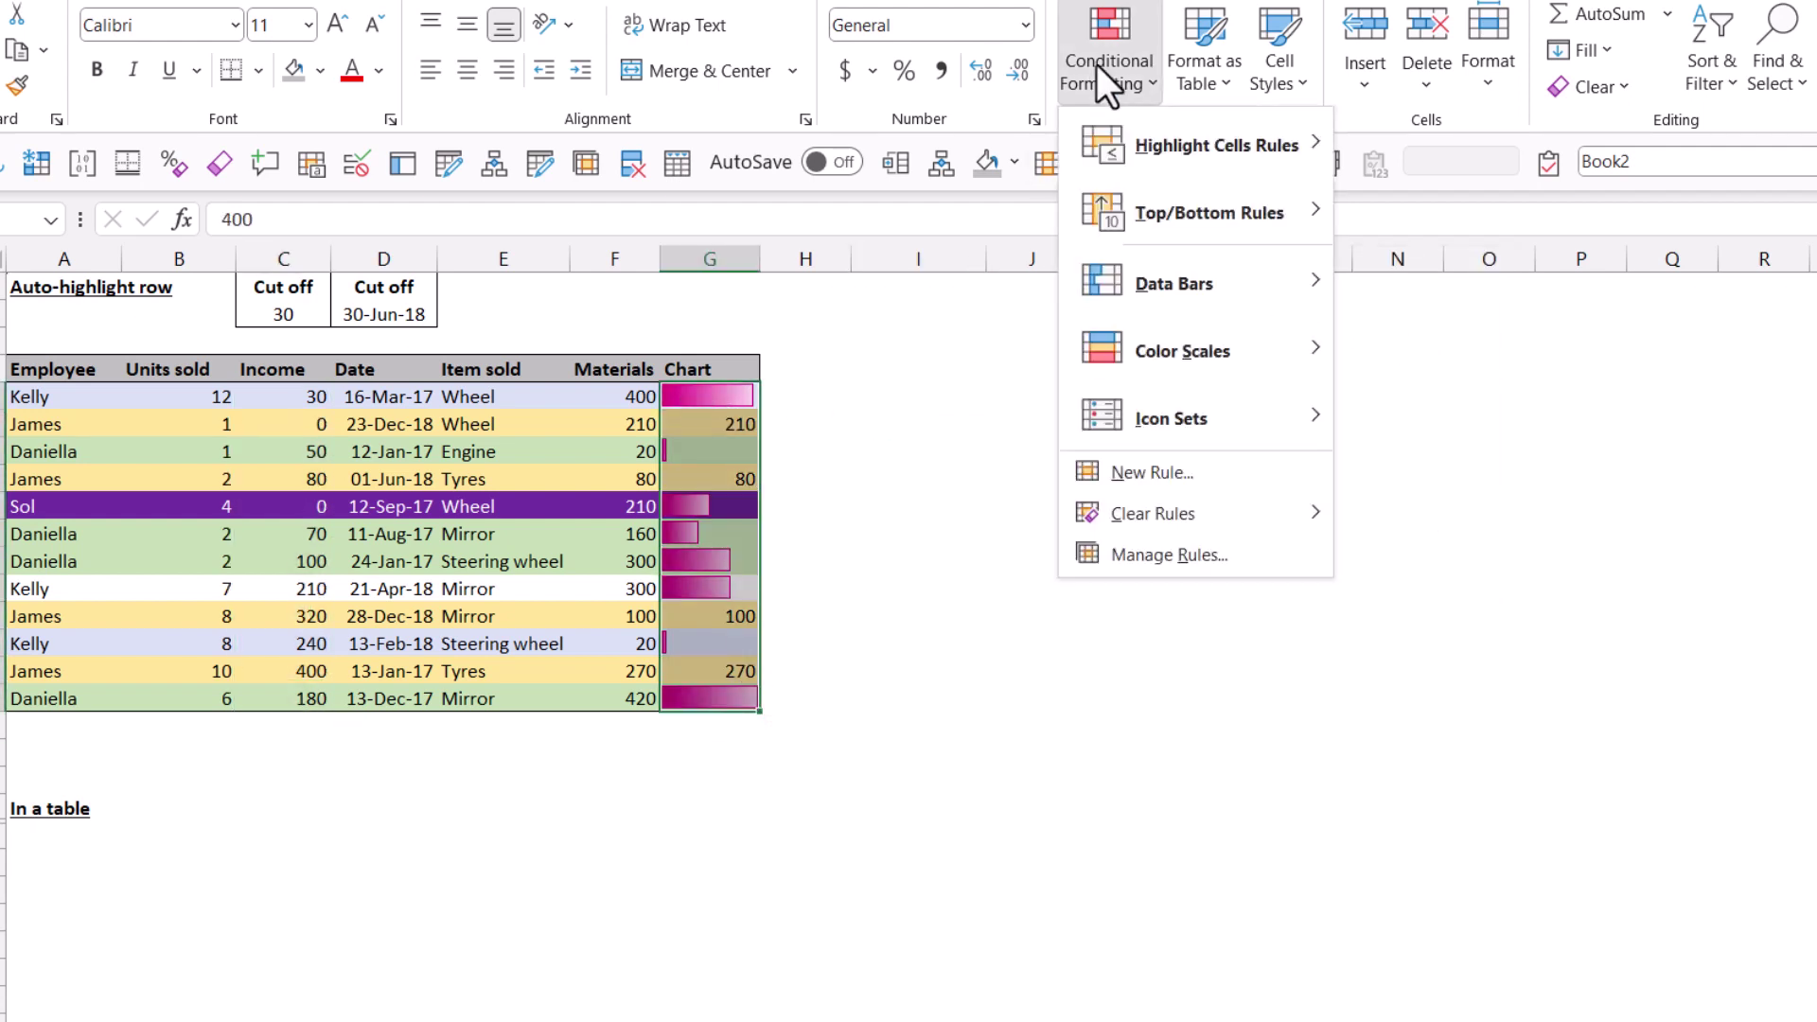
{"action": "left_click", "coordinate": [1223, 554]}
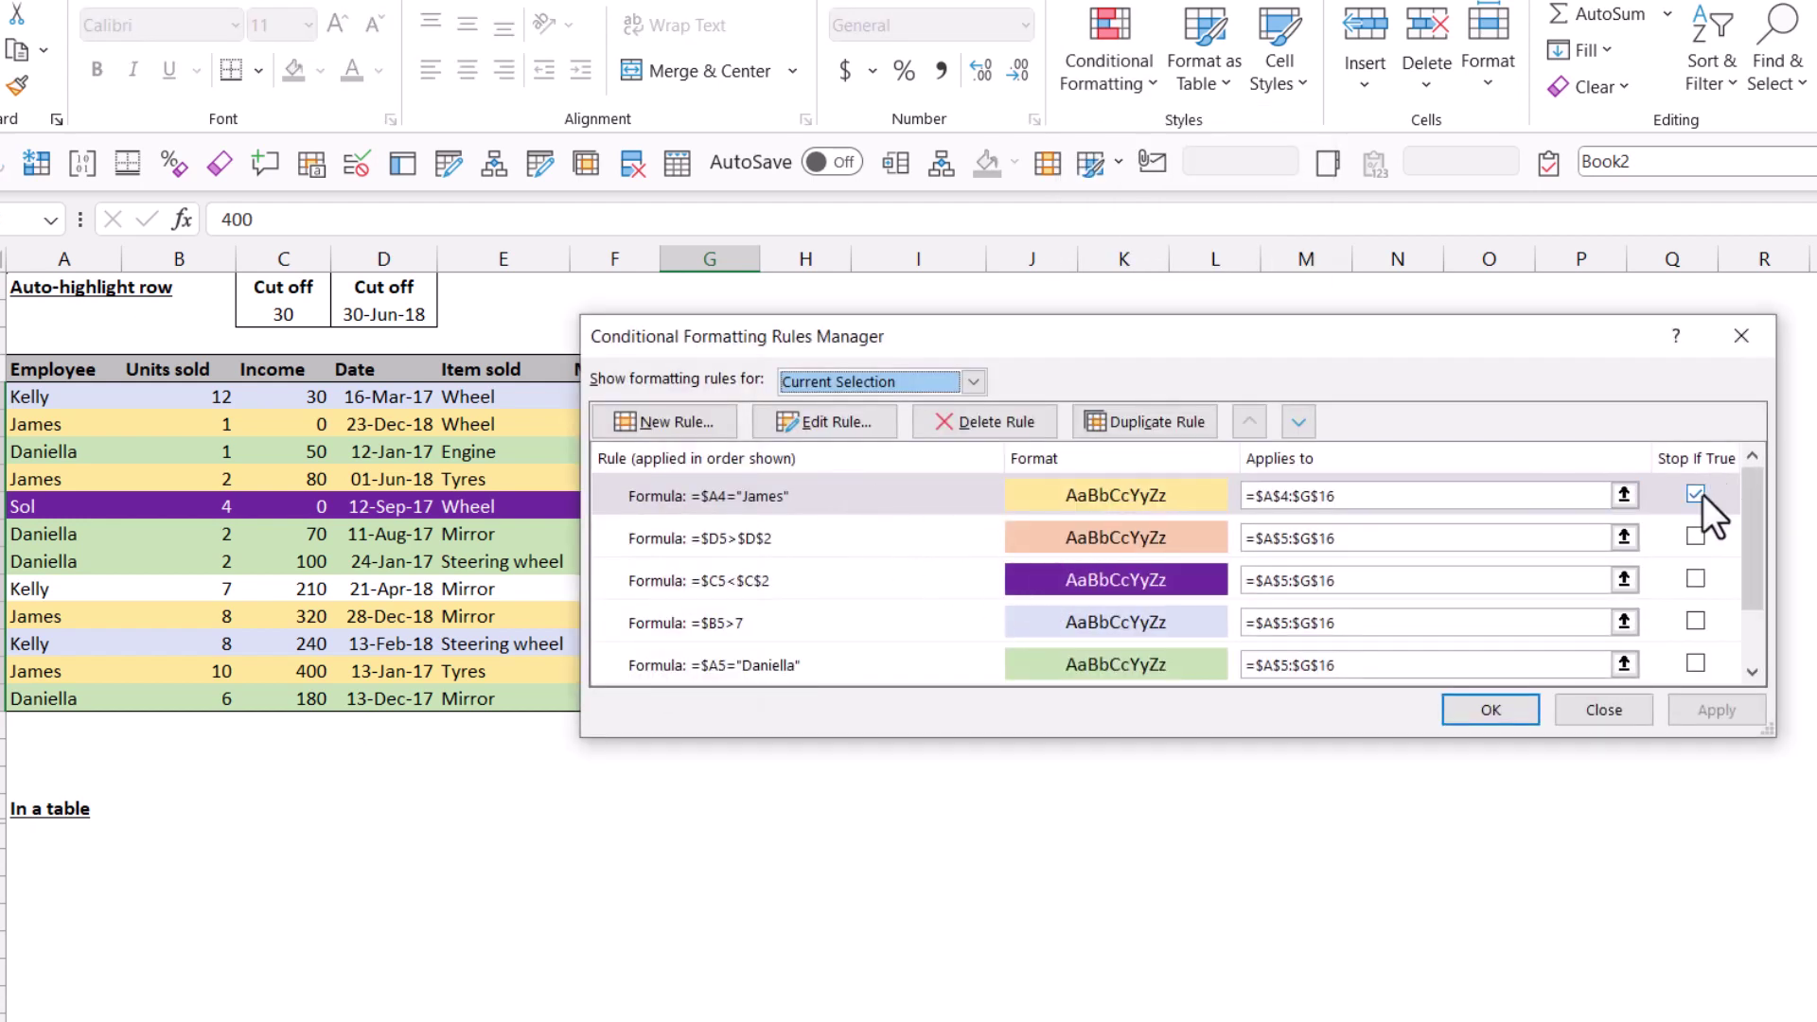
{"action": "left_click", "coordinate": [1696, 494]}
{"action": "left_click", "coordinate": [1677, 708]}
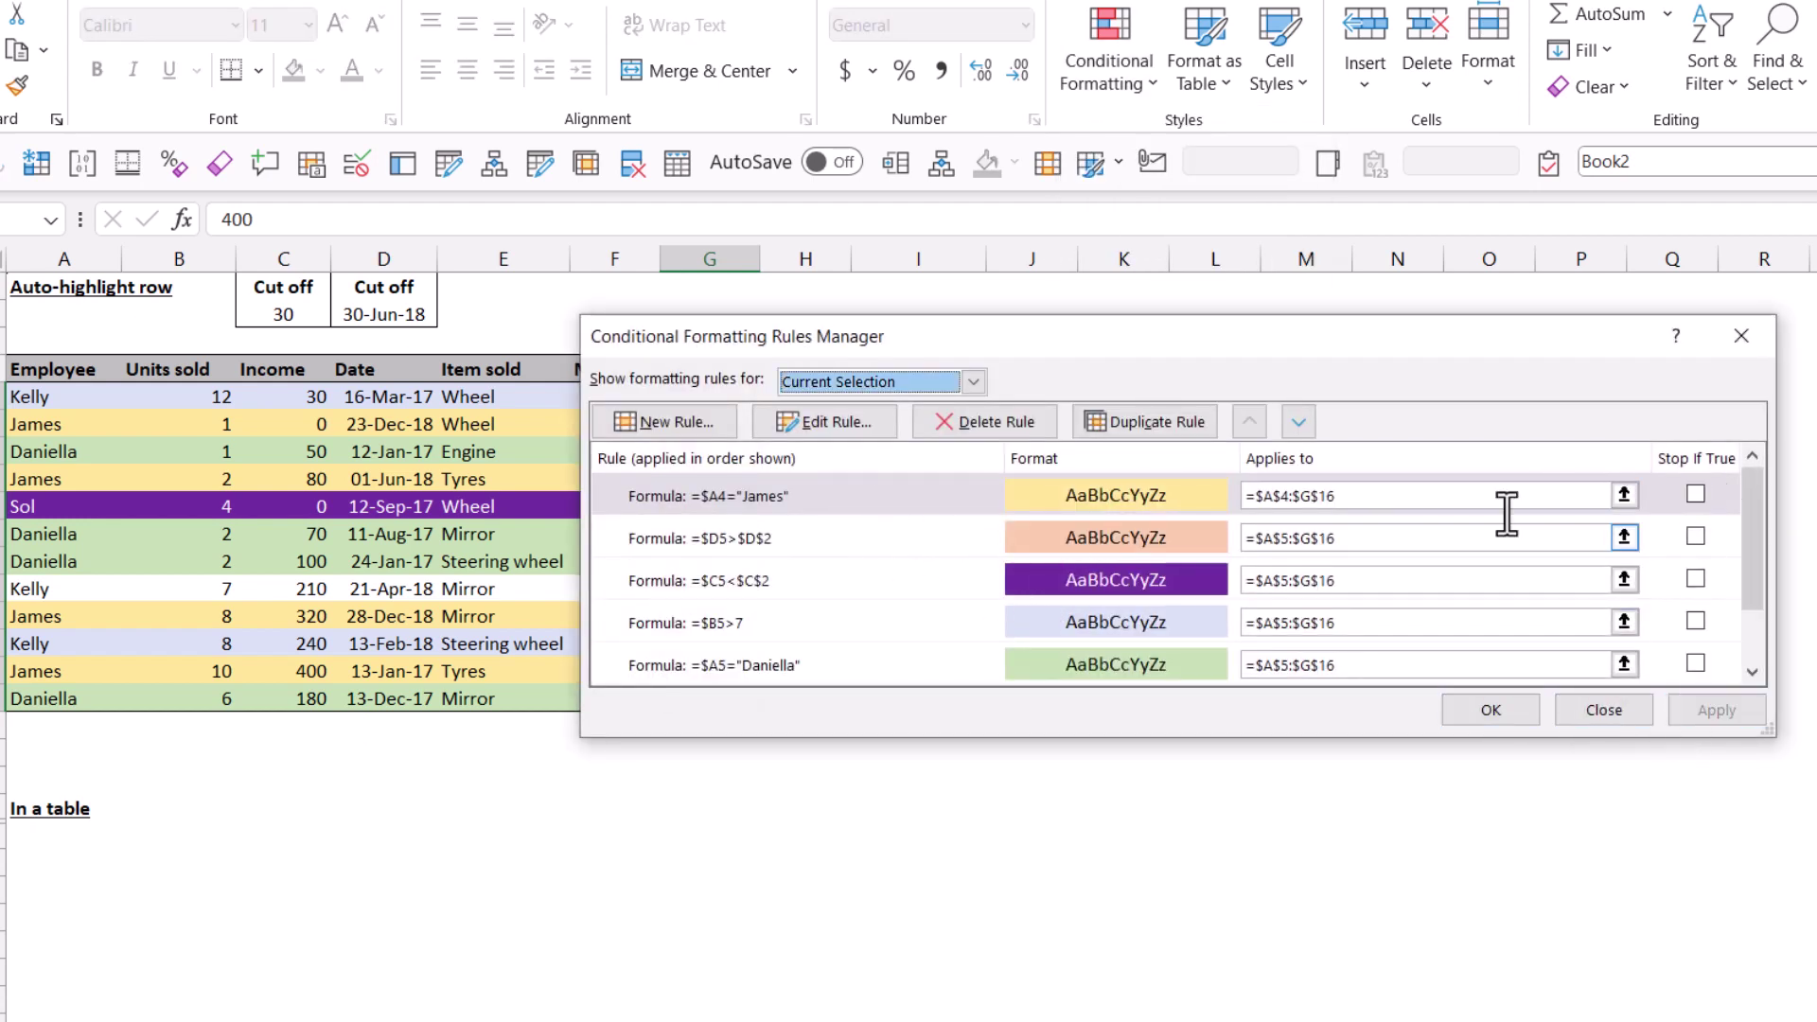
{"action": "left_click_drag", "start_coordinate": [1148, 336], "coordinate": [838, 468]}
{"action": "left_click", "coordinate": [1276, 838]}
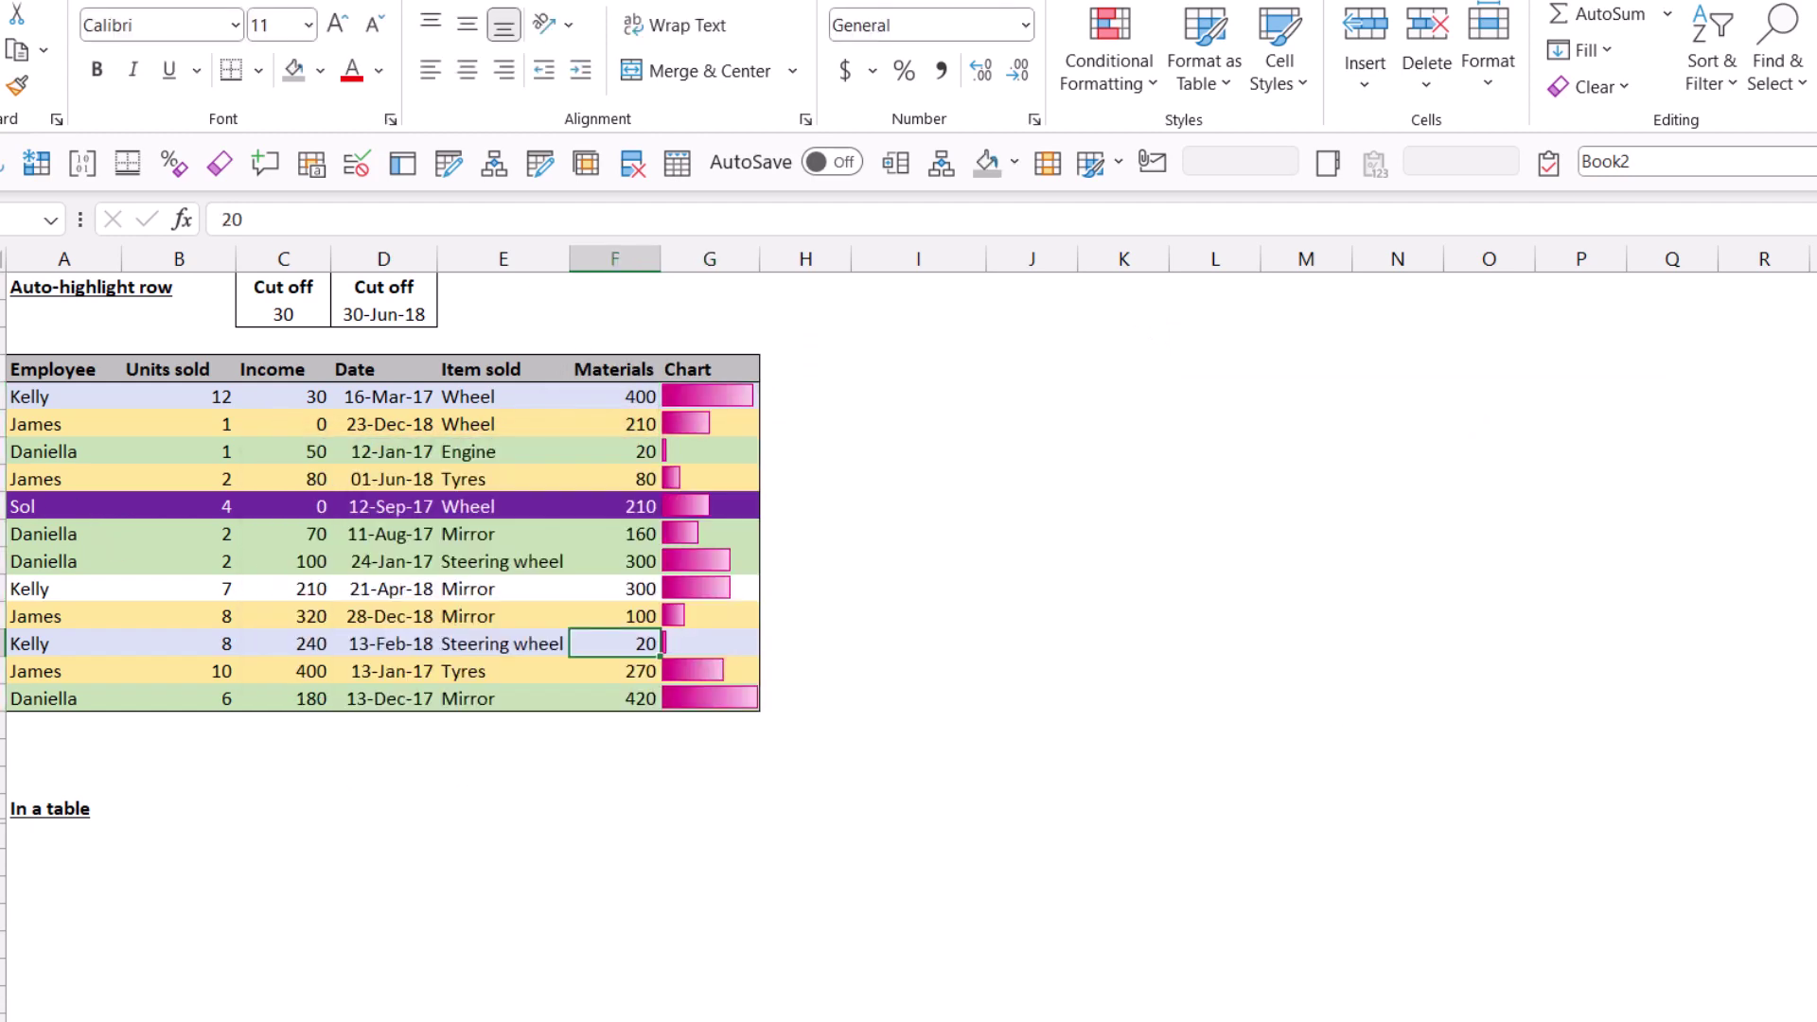
Step: Copy the Product code column with its header and paste it with full formatting over the Item sold column in the upper range
{"action": "scroll", "coordinate": [763, 714], "scroll_direction": "down", "scroll_amount": 2}
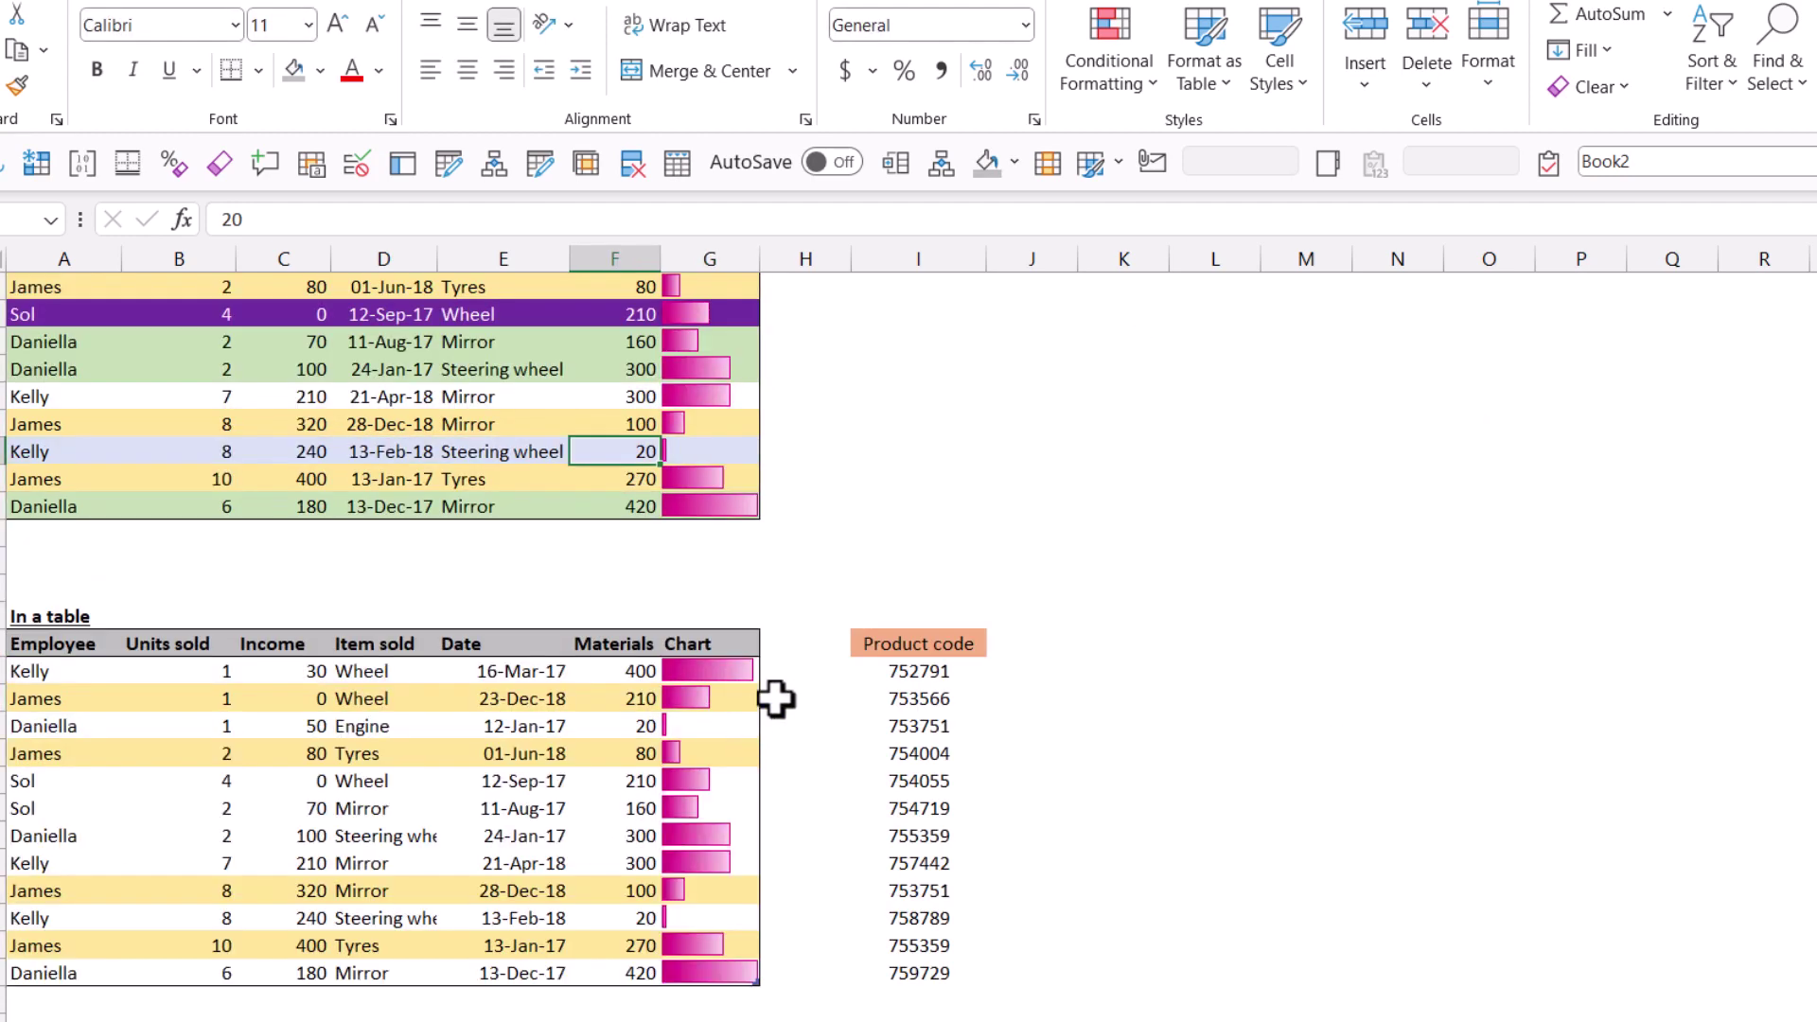
{"action": "left_click_drag", "start_coordinate": [937, 641], "coordinate": [928, 981]}
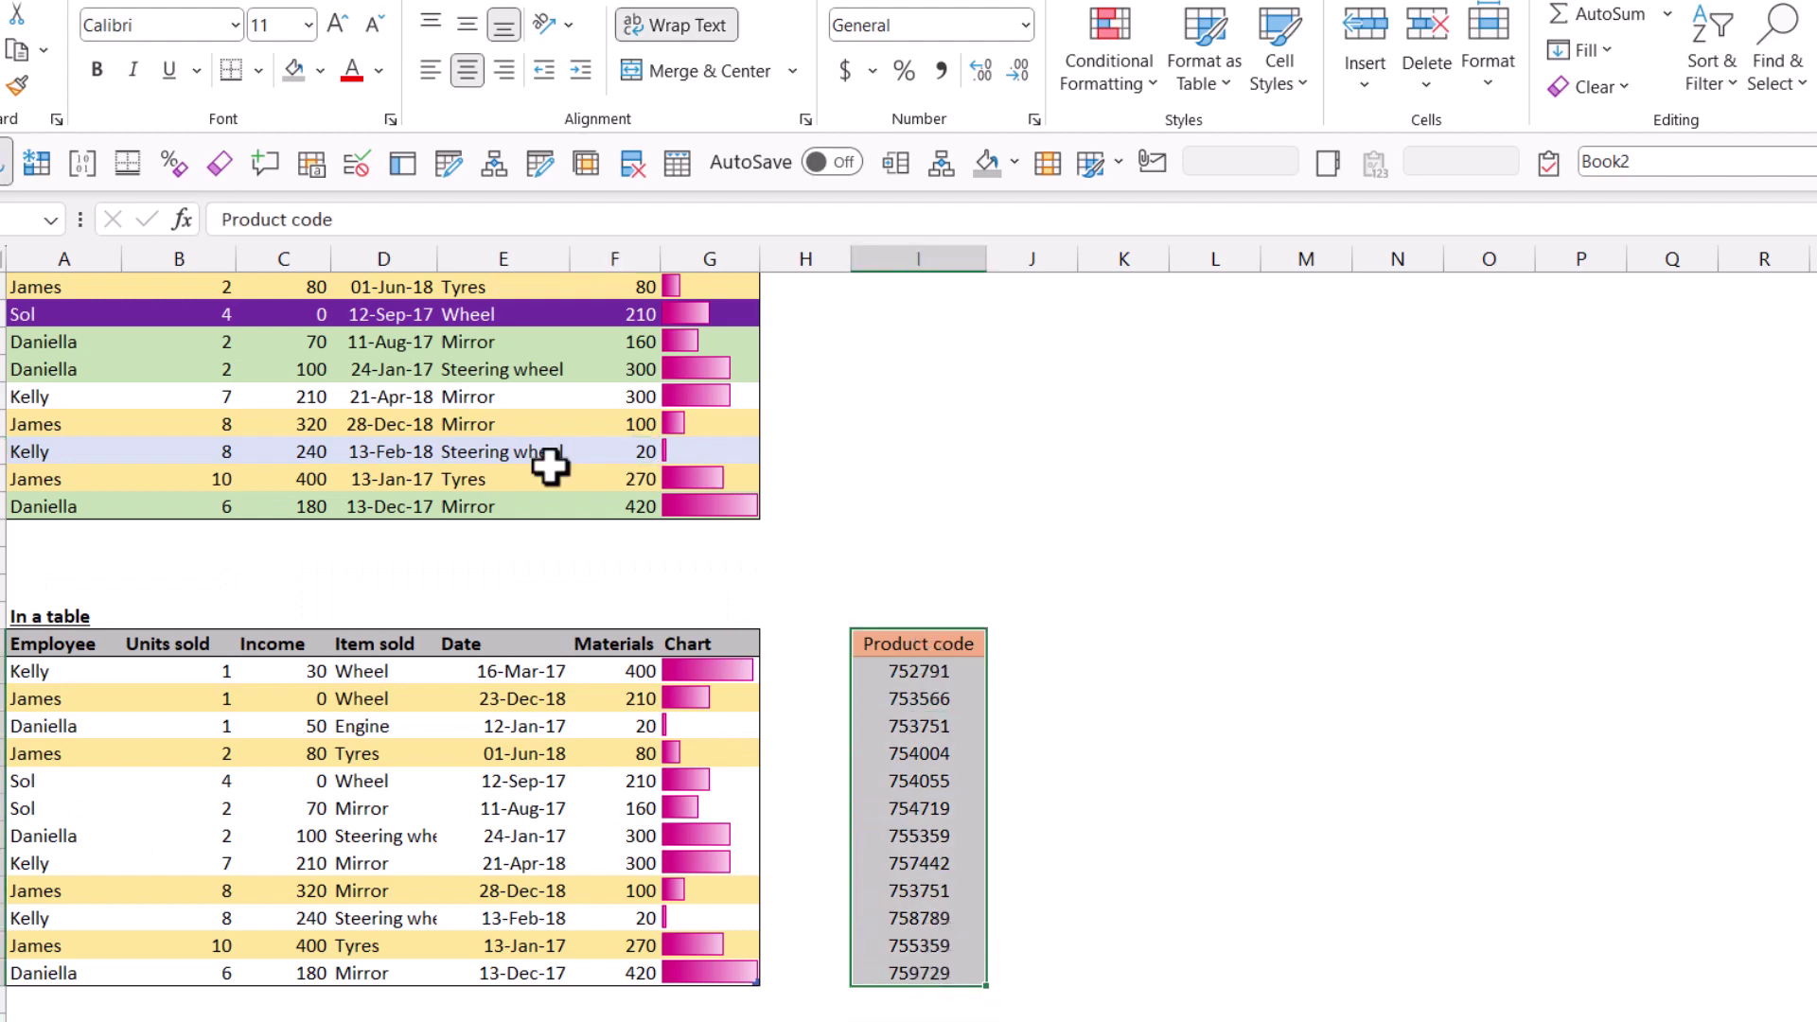
{"action": "scroll", "coordinate": [551, 466], "scroll_direction": "up", "scroll_amount": 2}
{"action": "right_click", "coordinate": [925, 894]}
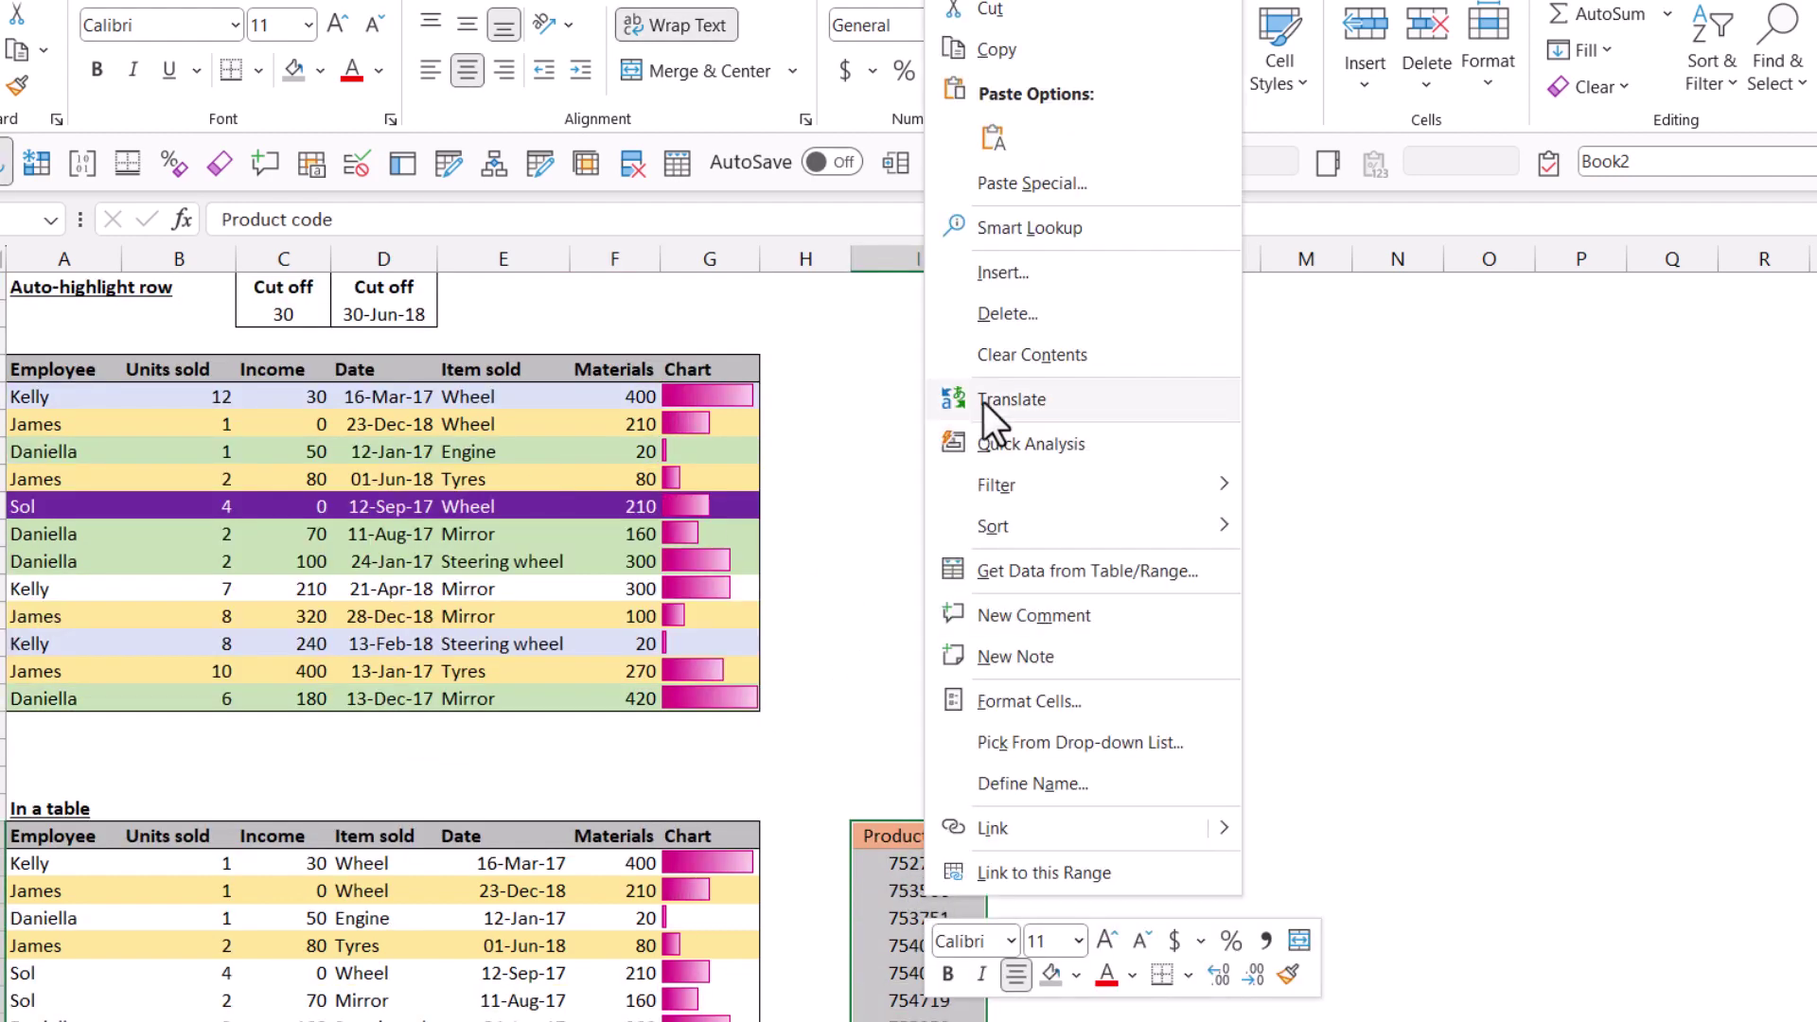
{"action": "left_click", "coordinate": [1034, 61]}
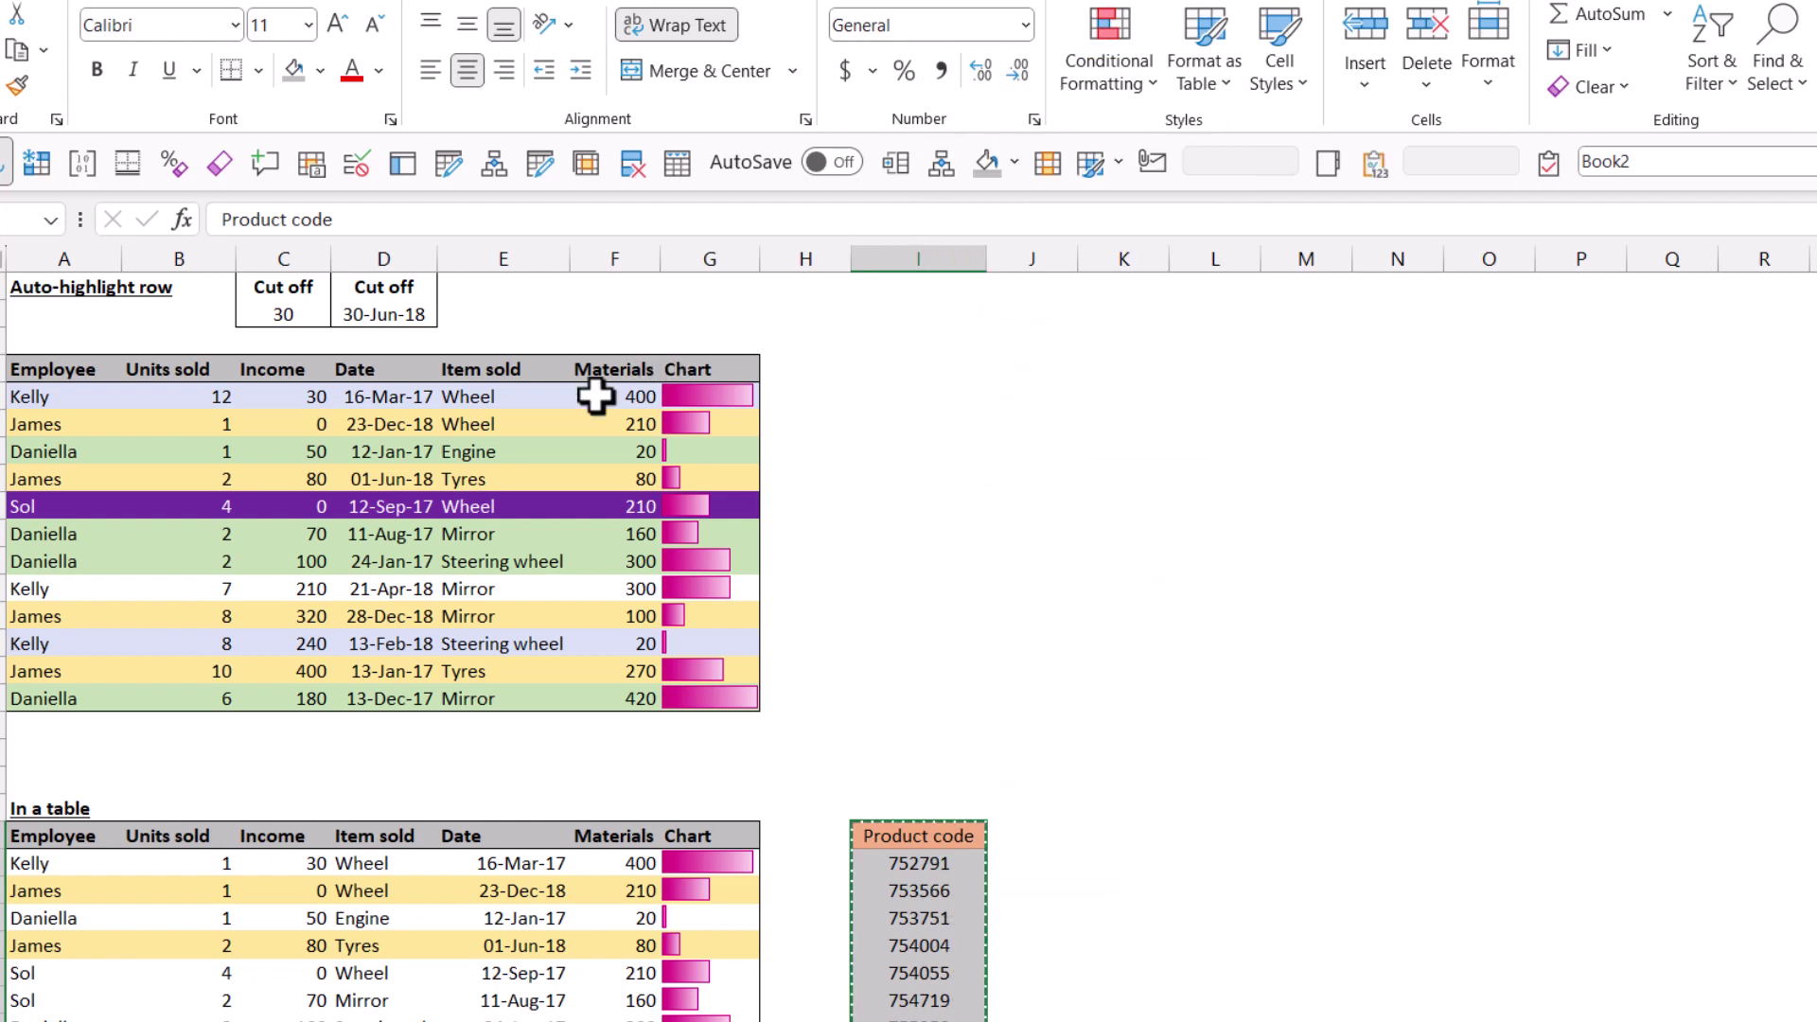
{"action": "left_click", "coordinate": [511, 367]}
{"action": "key", "text": "ctrl+v"}
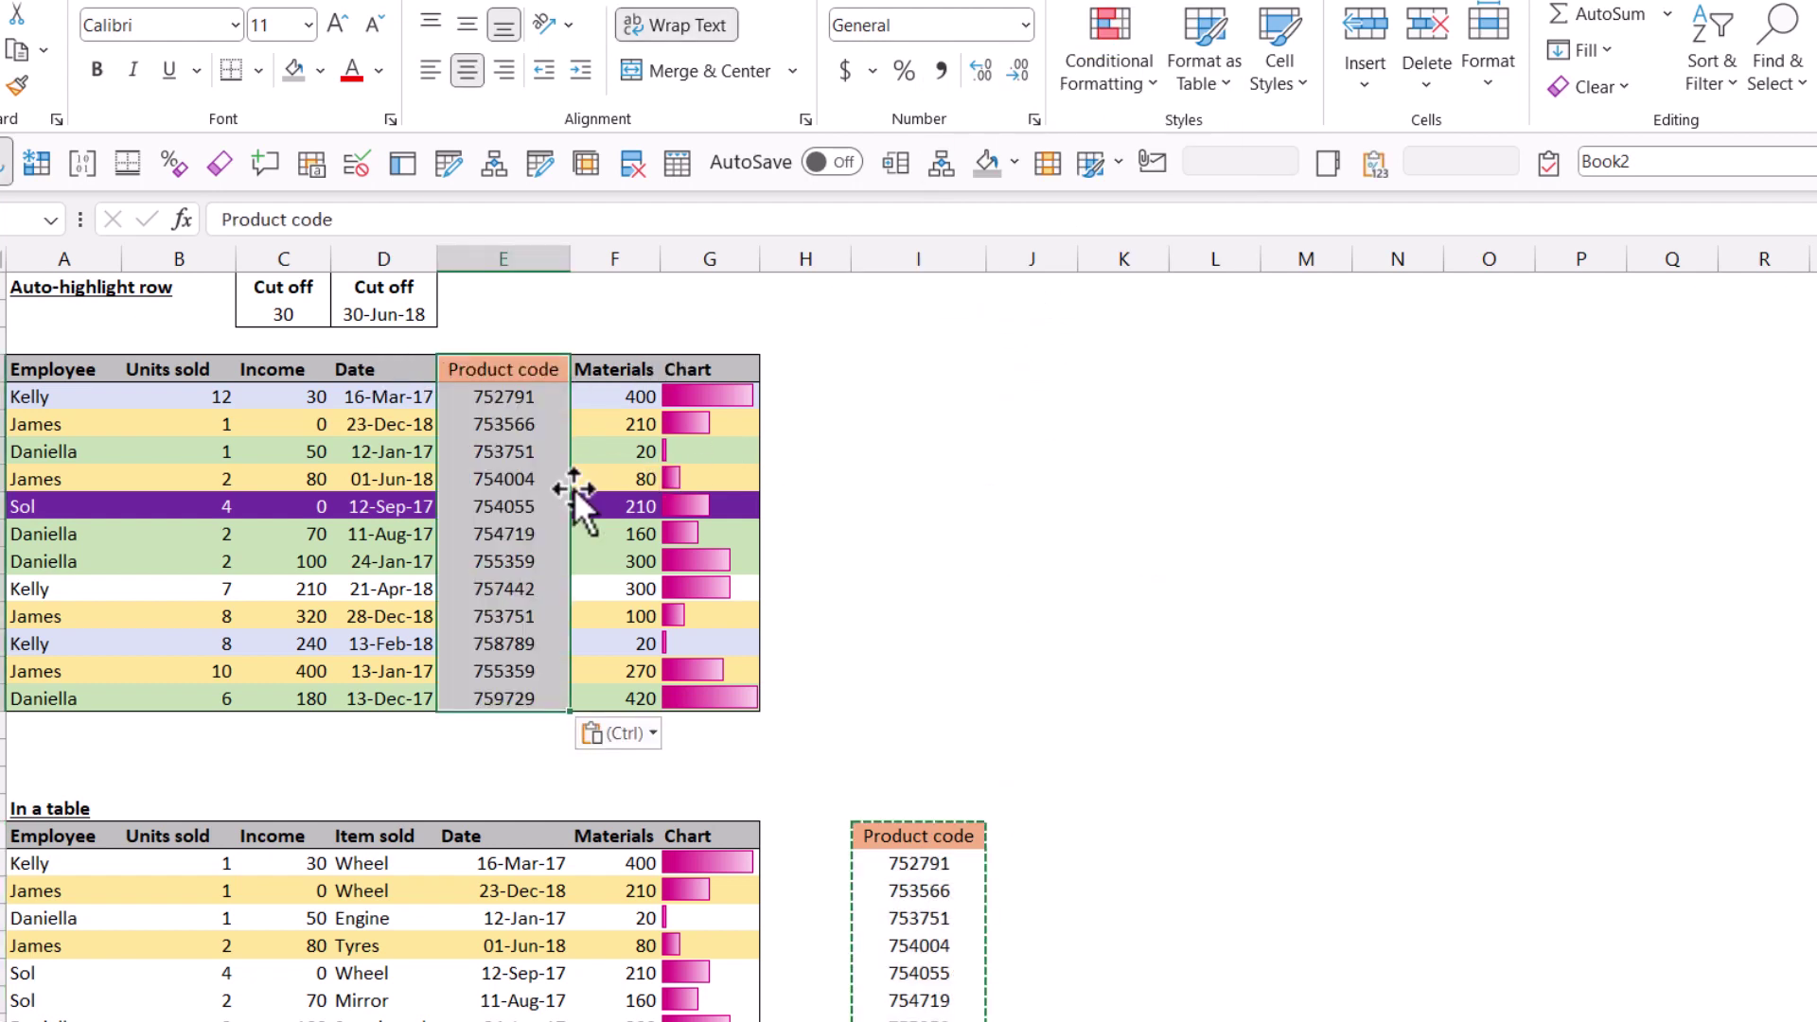
Step: Check the row highlighting in the pasted Product code column and compare it with the table below
{"action": "left_click", "coordinate": [476, 427]}
{"action": "left_click", "coordinate": [486, 616]}
{"action": "left_click", "coordinate": [514, 701]}
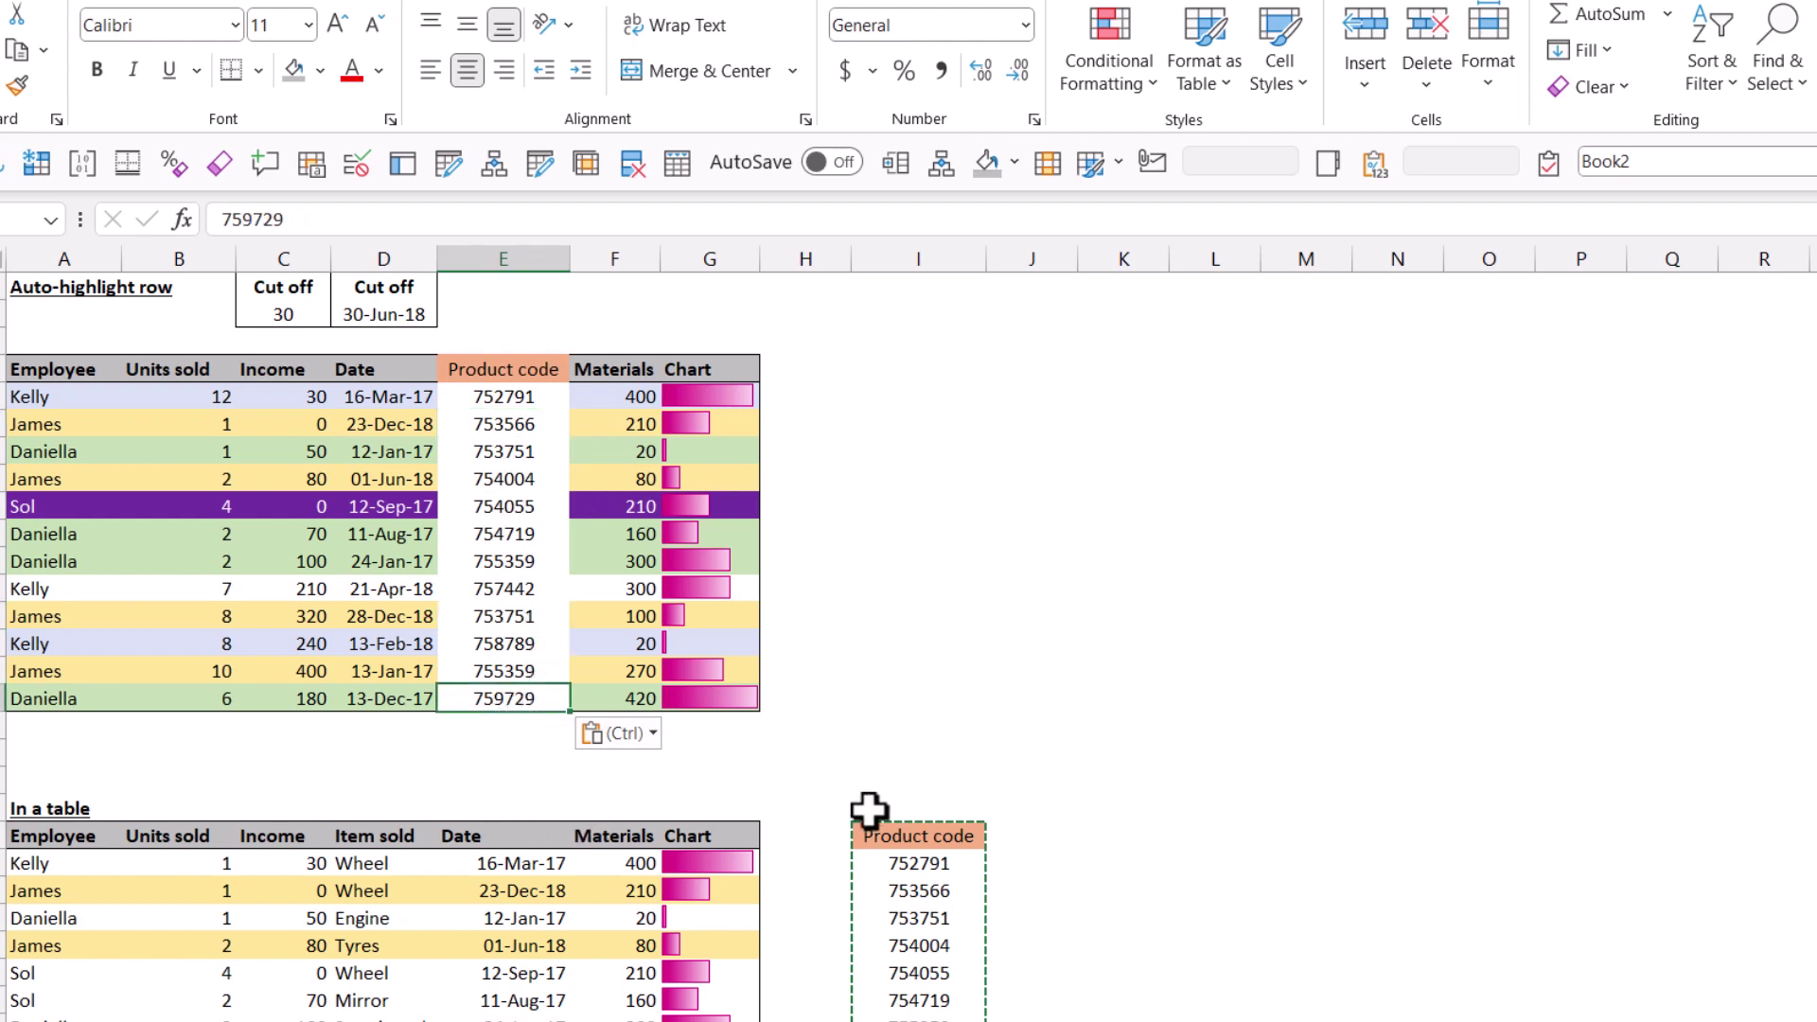
{"action": "left_click", "coordinate": [509, 859]}
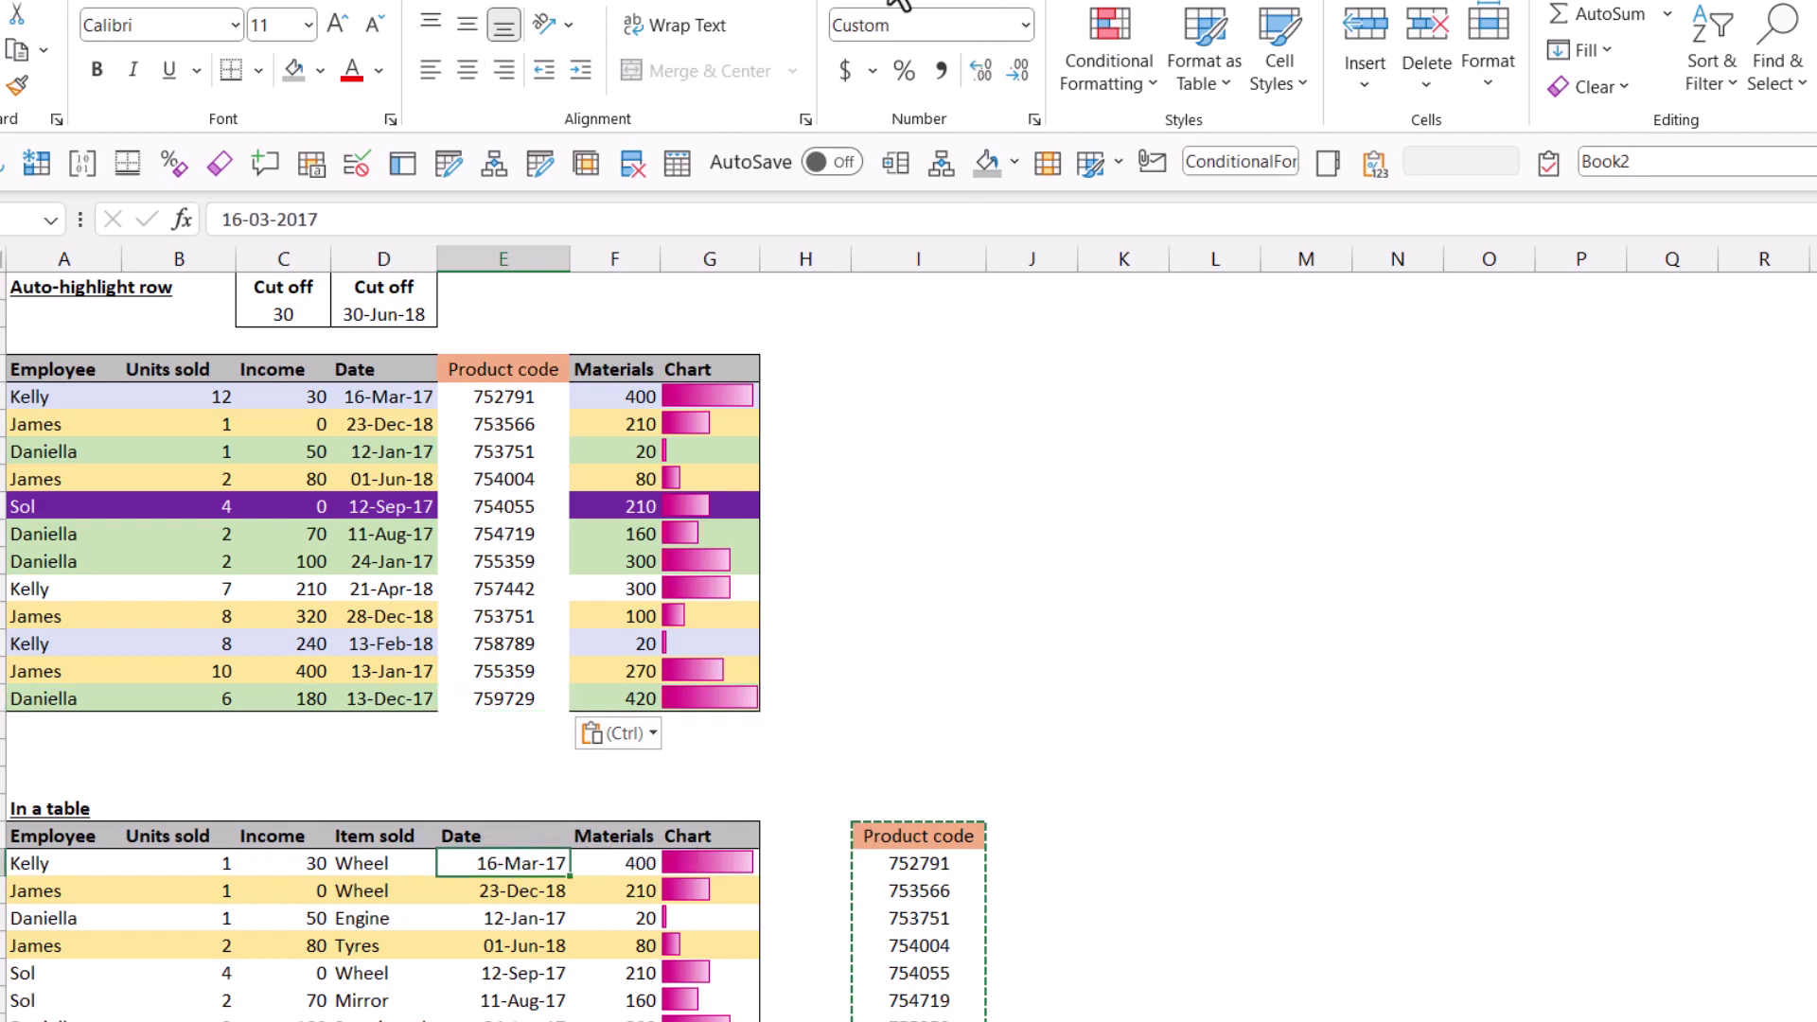
{"action": "left_click", "coordinate": [503, 451]}
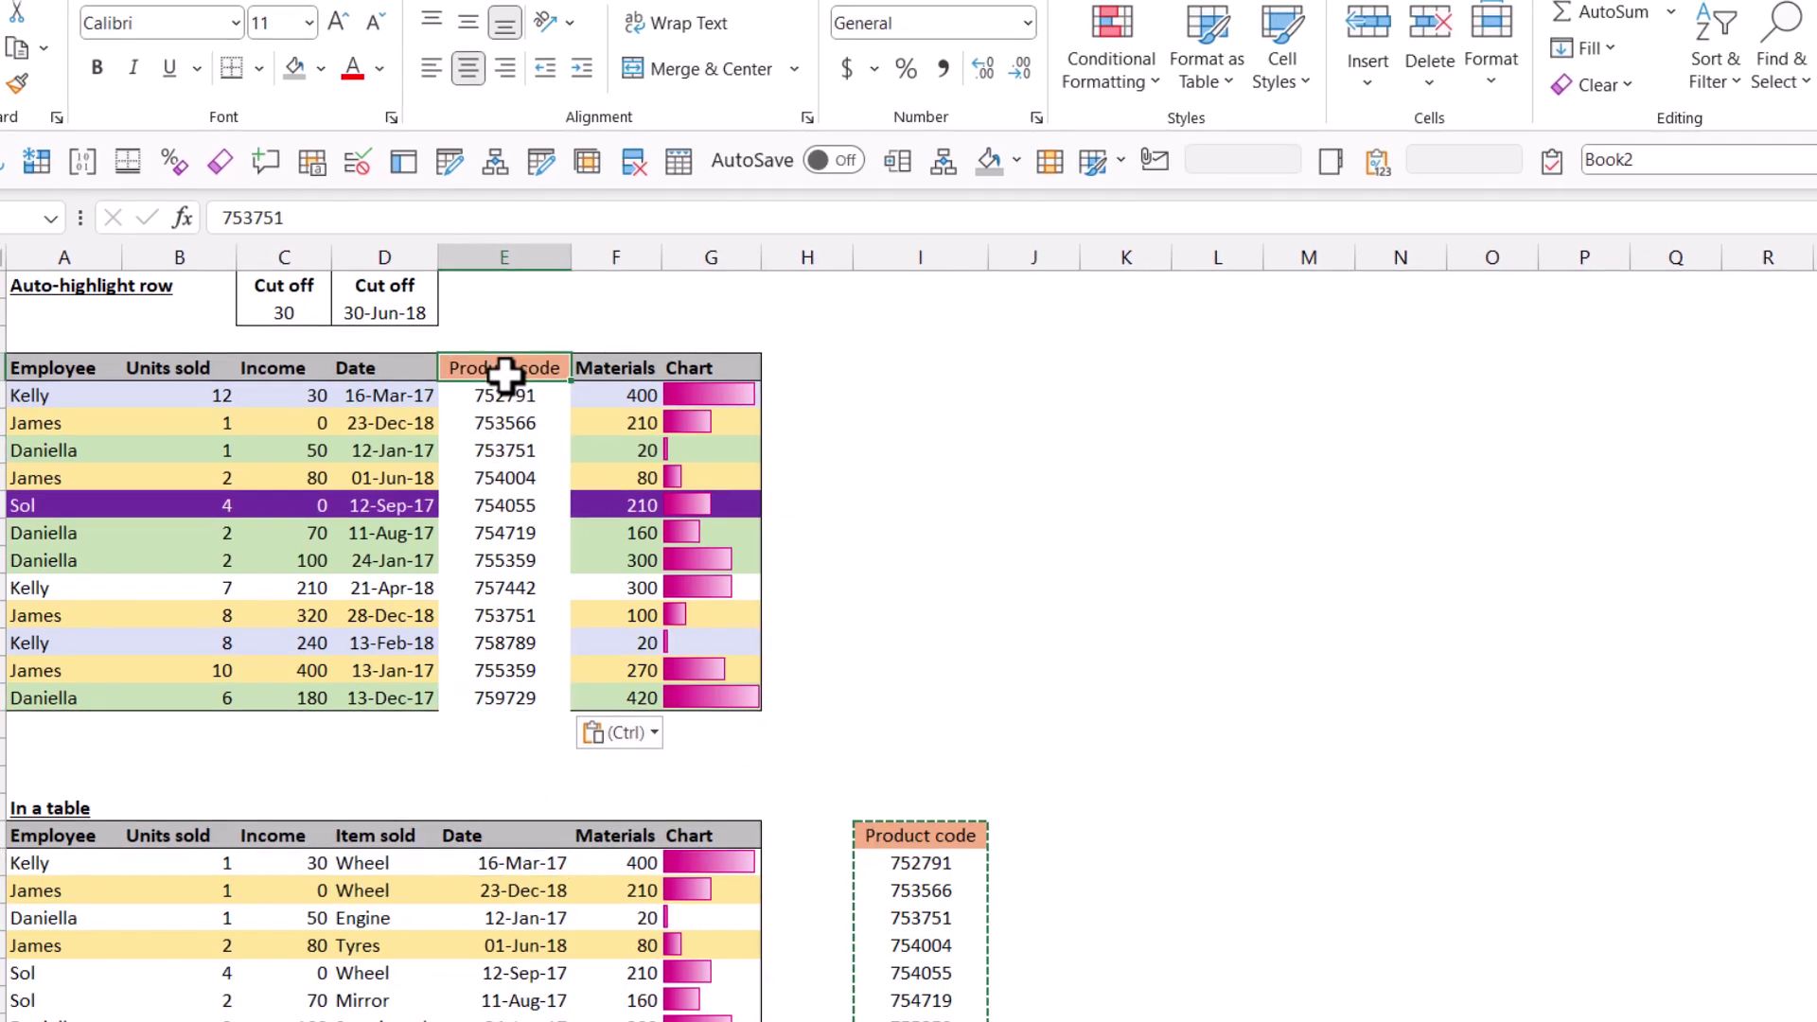
{"action": "left_click", "coordinate": [501, 369]}
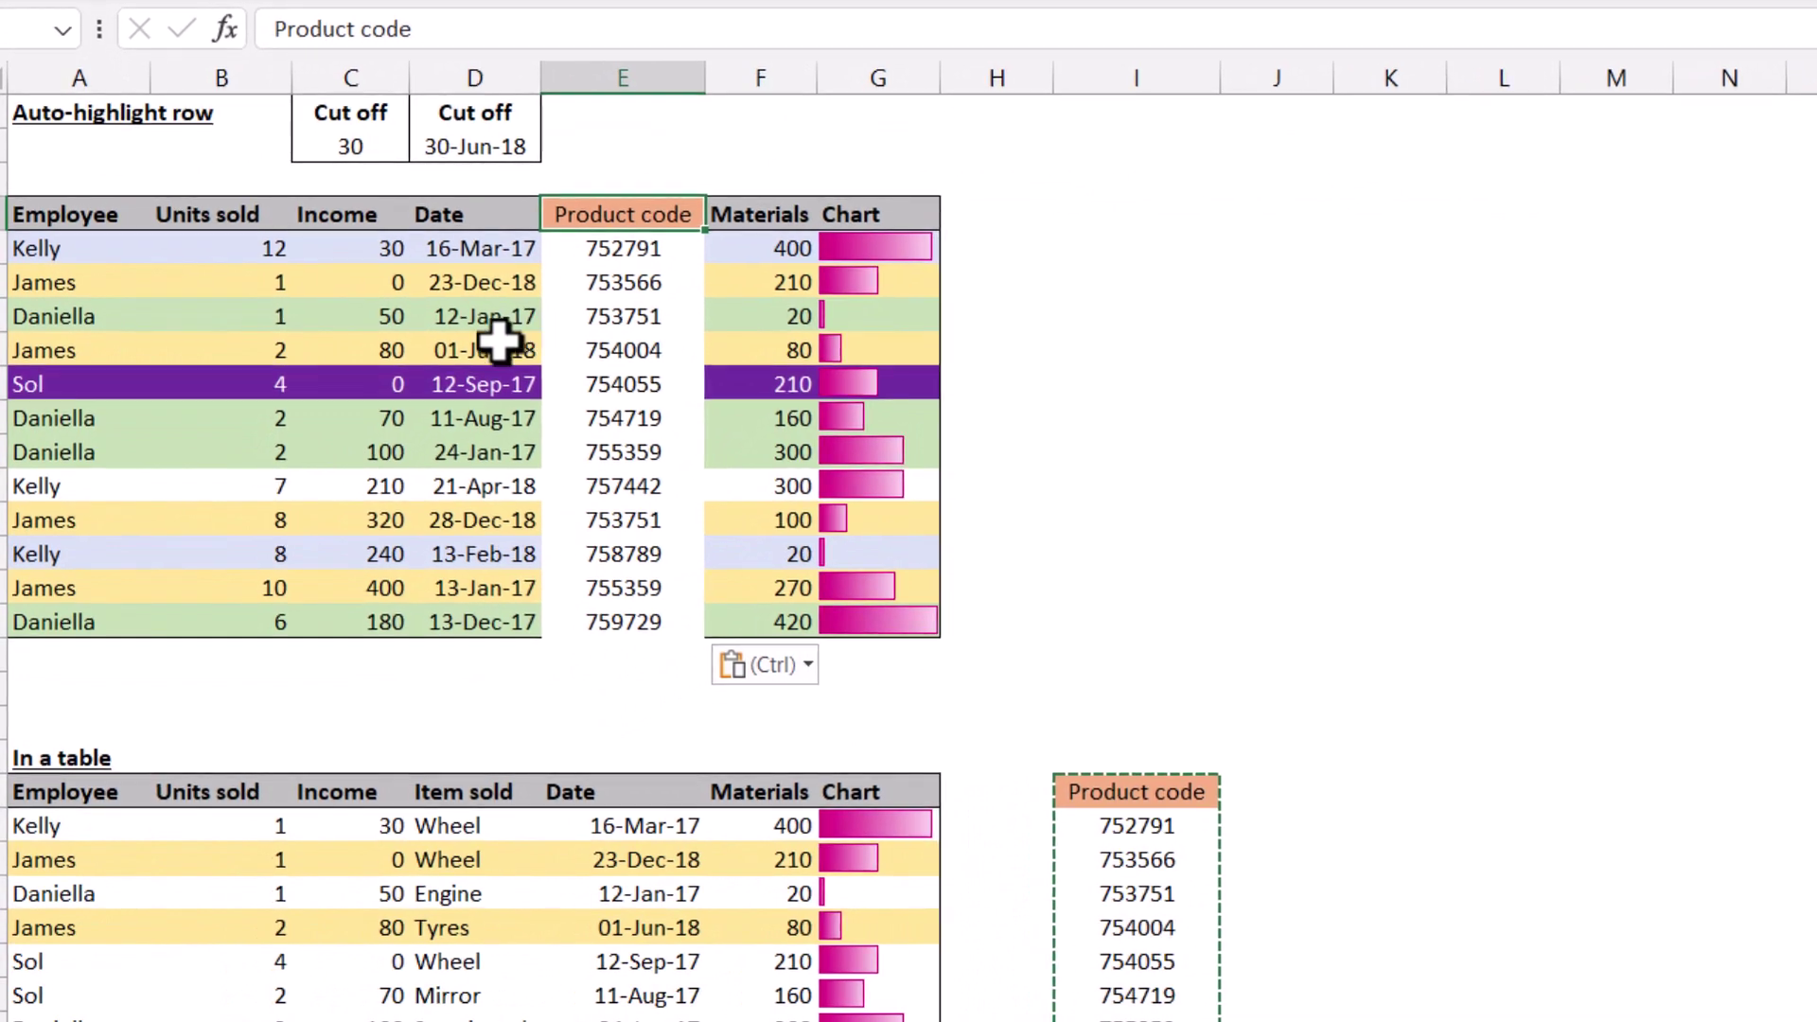
Step: Examine the Applies to ranges of the conditional formatting rules for the upper data range
{"action": "left_click", "coordinate": [415, 453]}
{"action": "left_click", "coordinate": [1413, 2]}
{"action": "left_click", "coordinate": [1484, 441]}
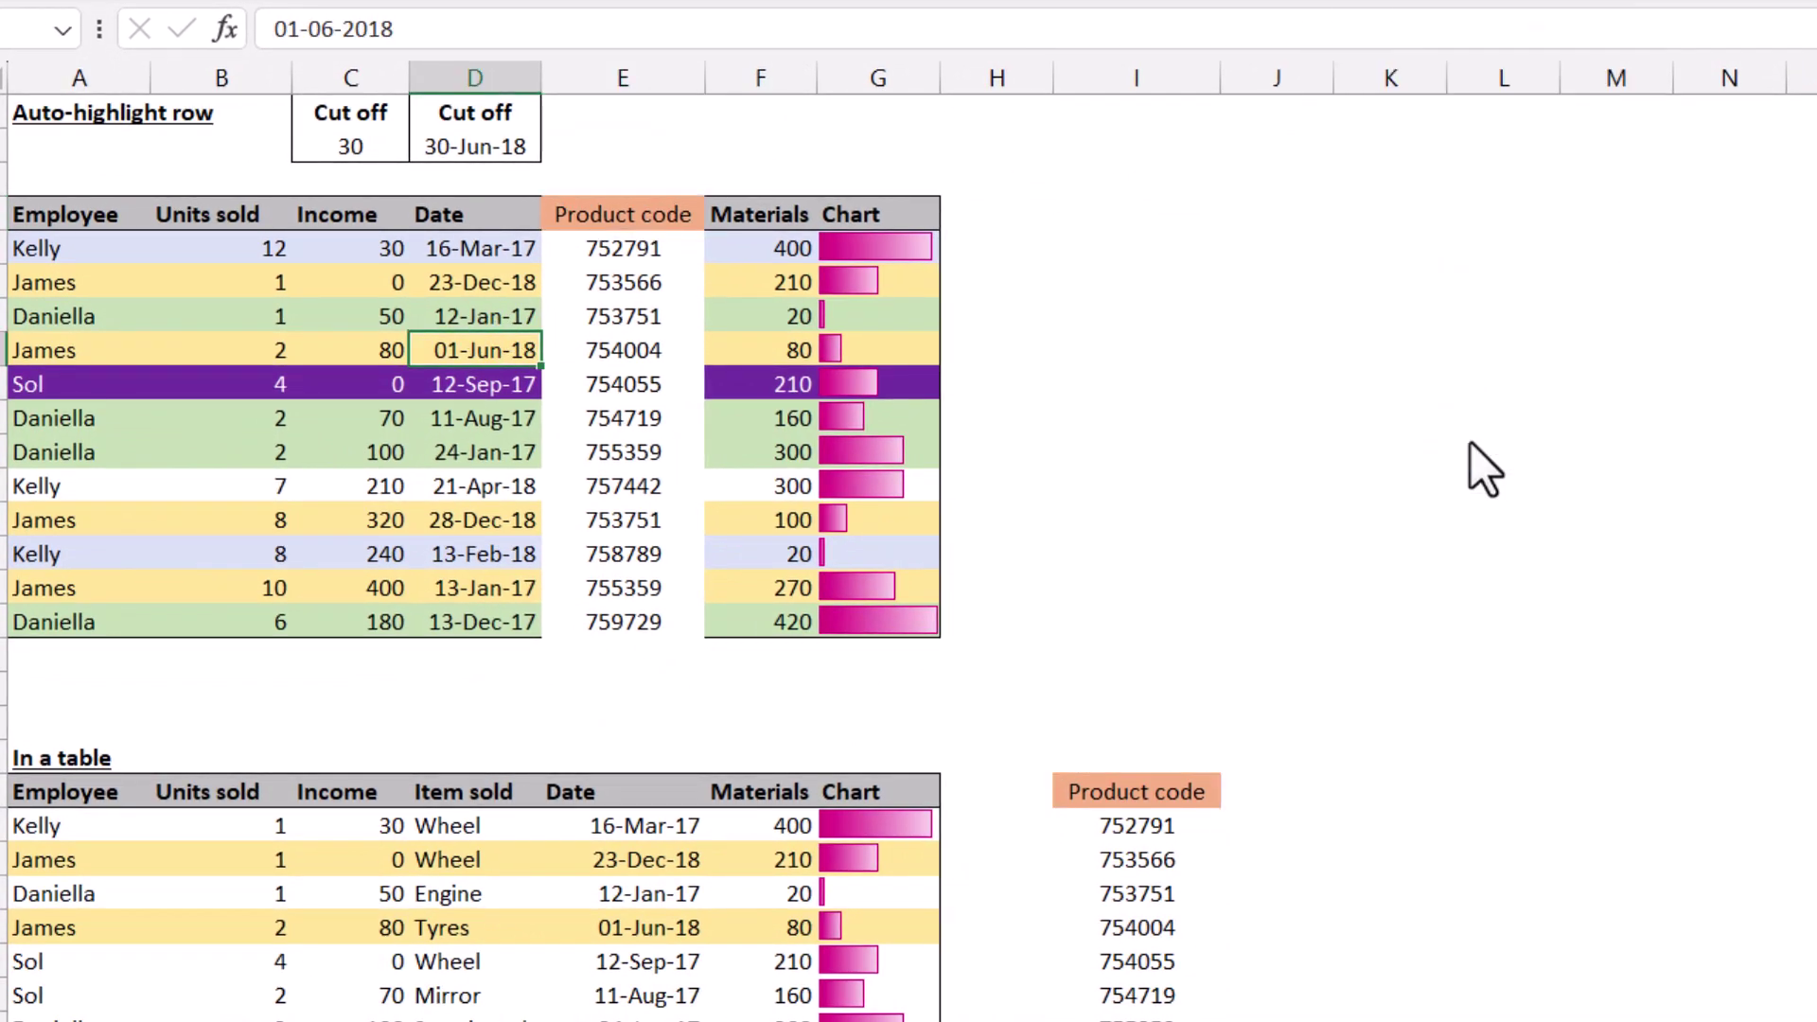
{"action": "left_click_drag", "start_coordinate": [1142, 531], "coordinate": [1366, 532]}
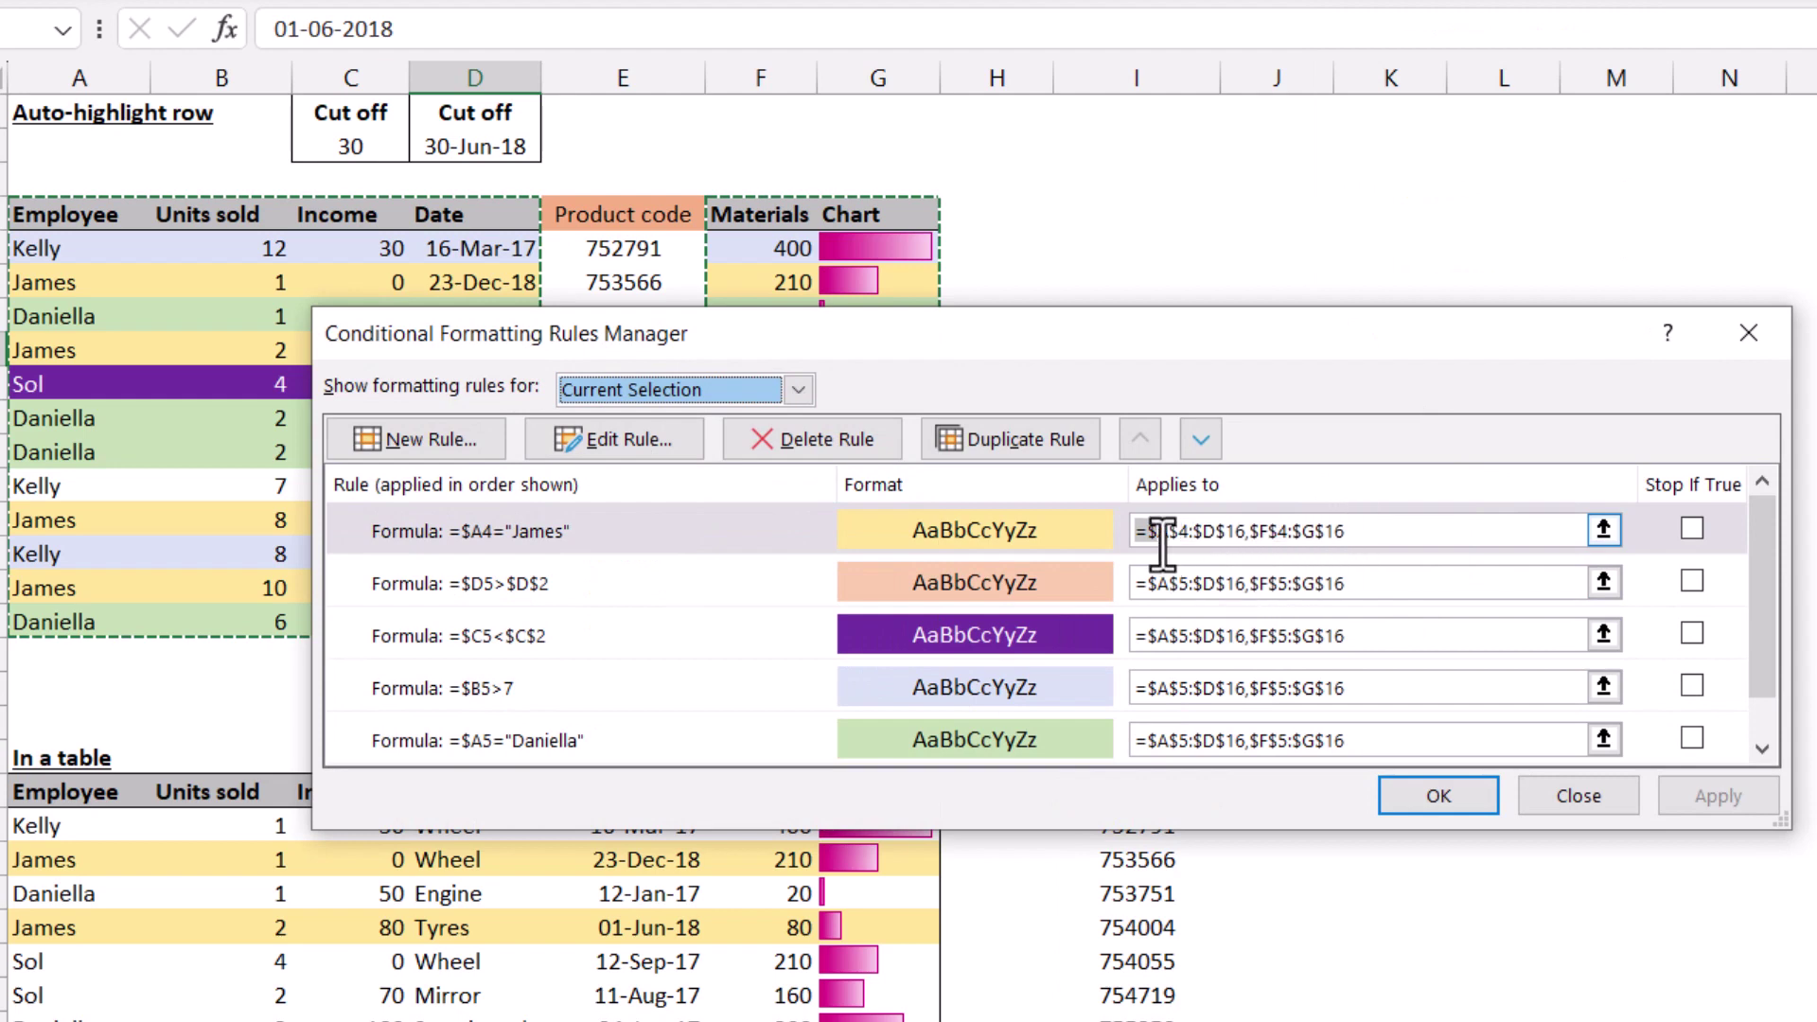
{"action": "left_click", "coordinate": [1379, 540]}
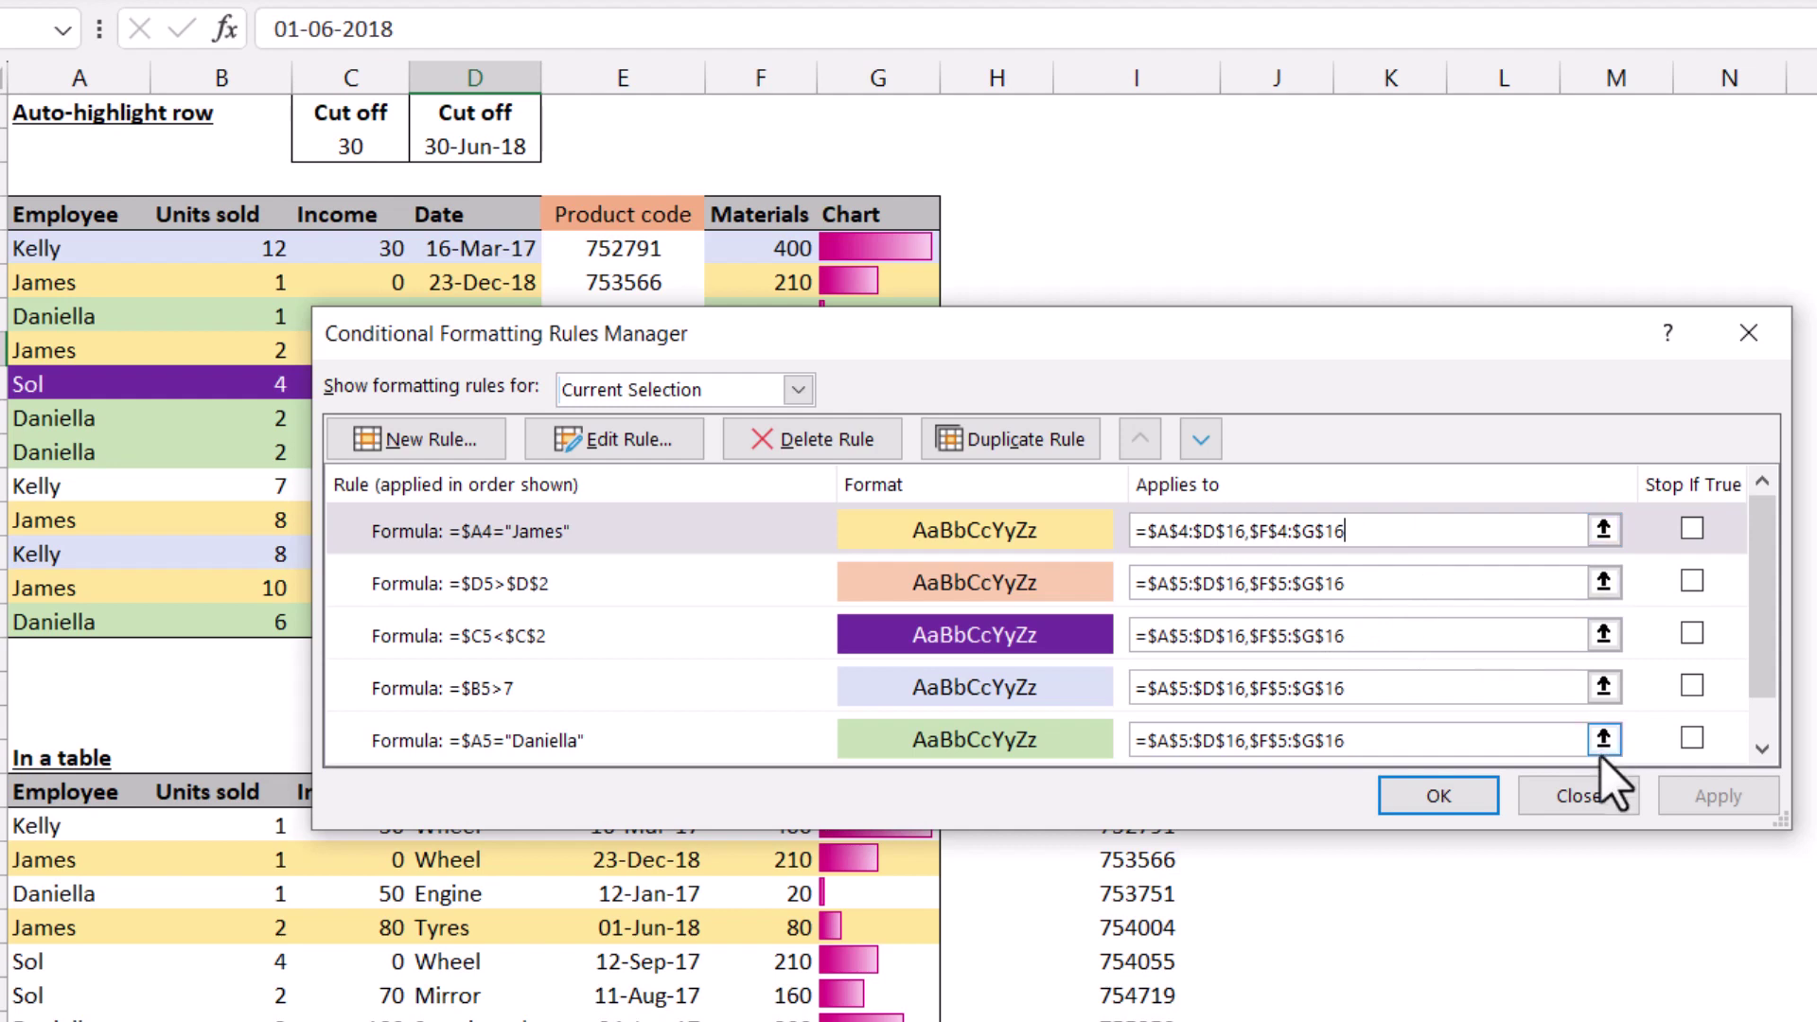
{"action": "left_click", "coordinate": [1763, 339]}
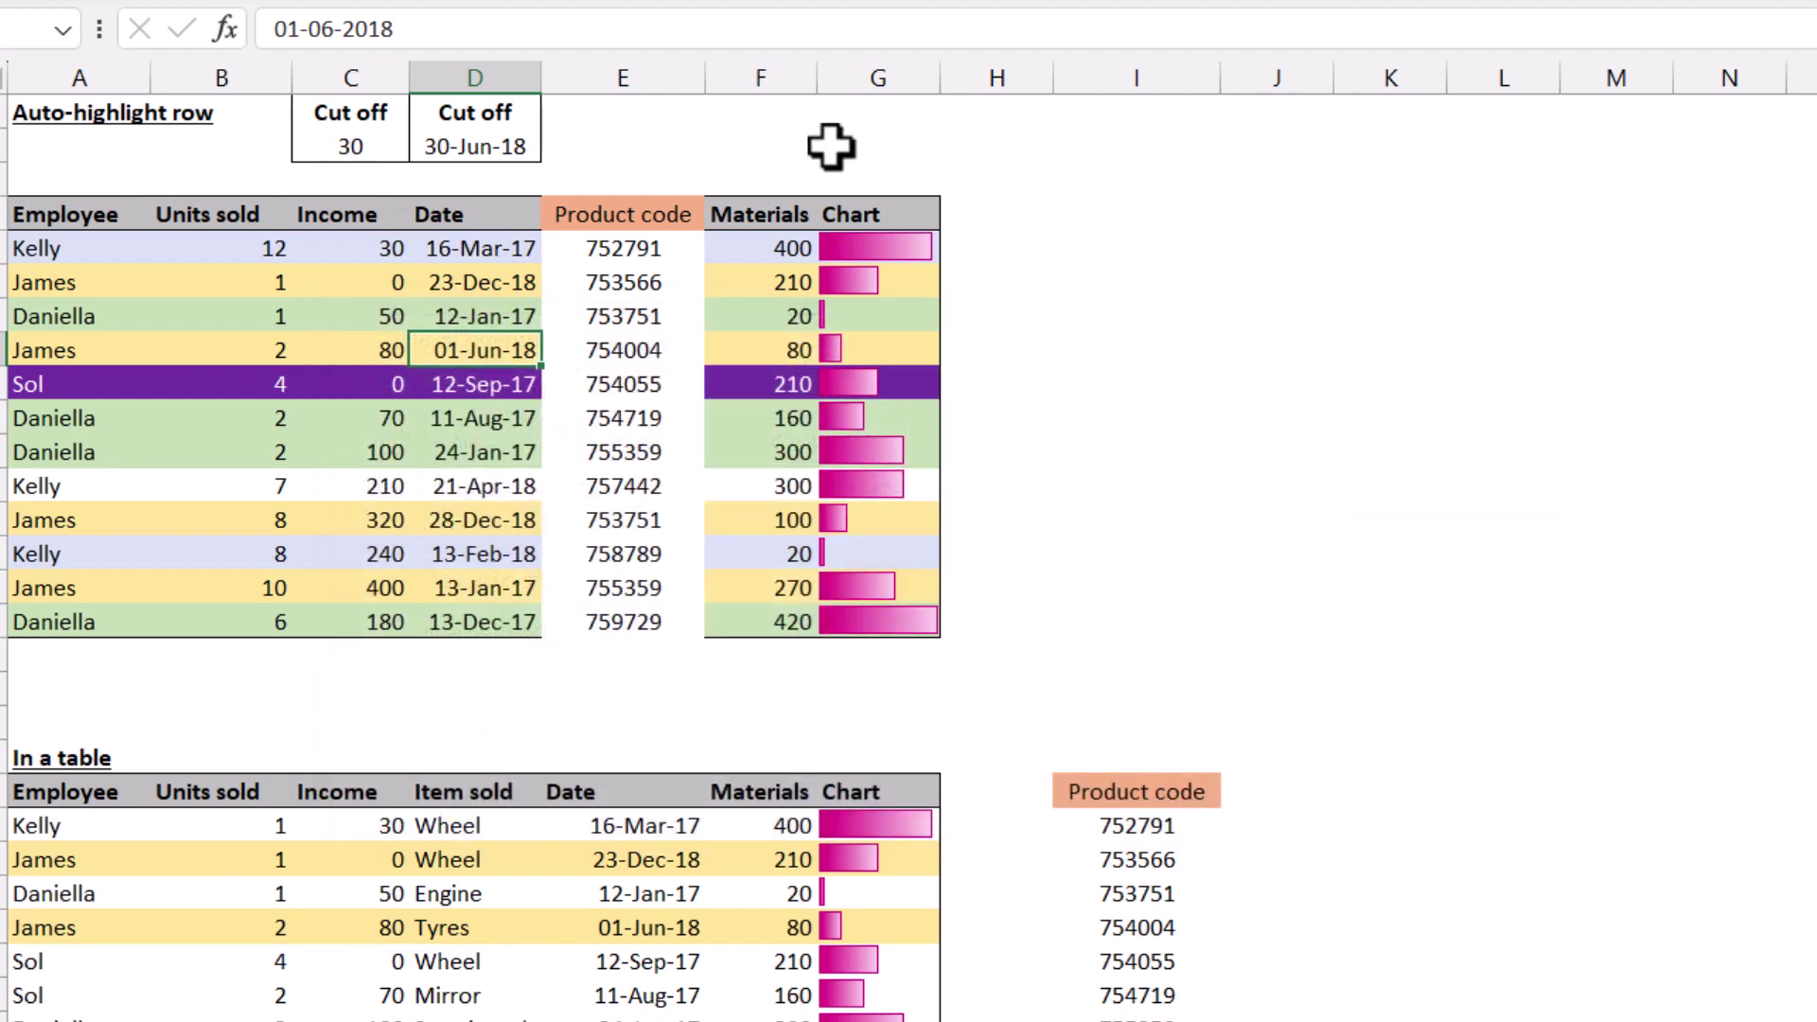
Step: Undo the paste of the product codes over the Item sold column
{"action": "left_click", "coordinate": [649, 284]}
{"action": "key", "text": "ctrl+z"}
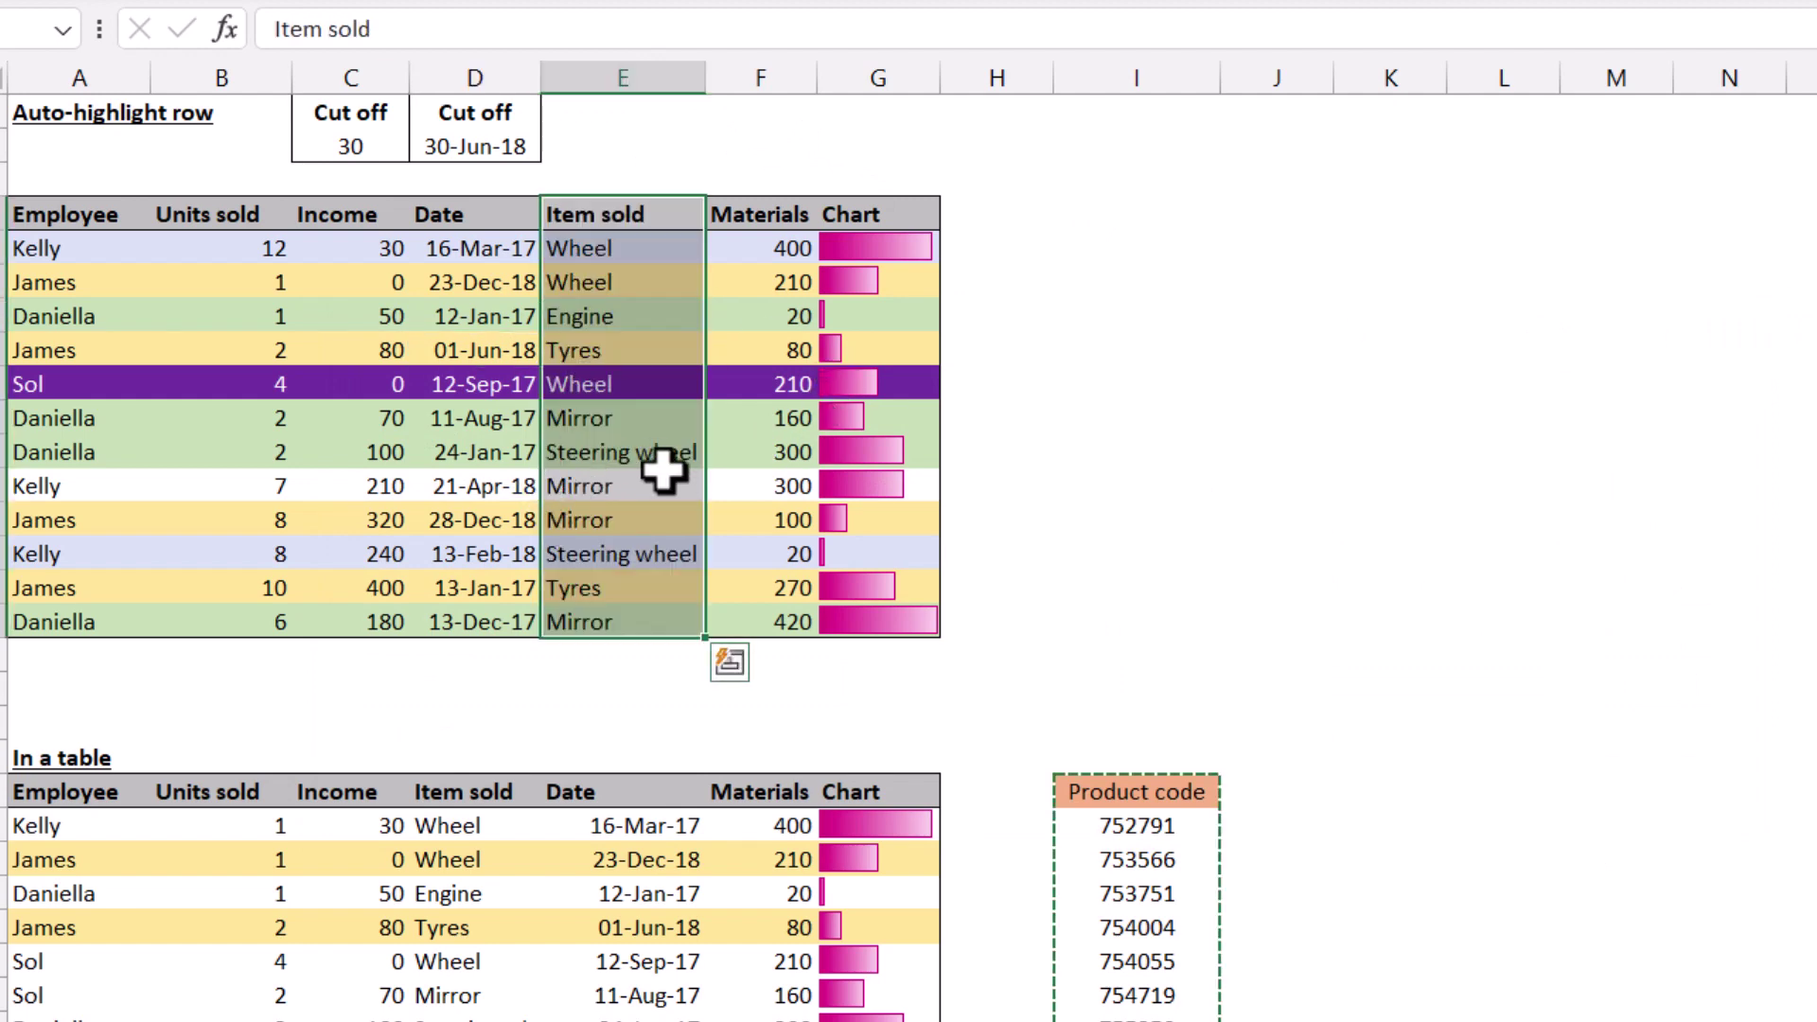
Step: Copy the Product code column with its header and paste it over the Item sold column using Paste Special with Values and number formats
{"action": "left_click", "coordinate": [1138, 795]}
{"action": "key", "text": "ctrl+shift+Down"}
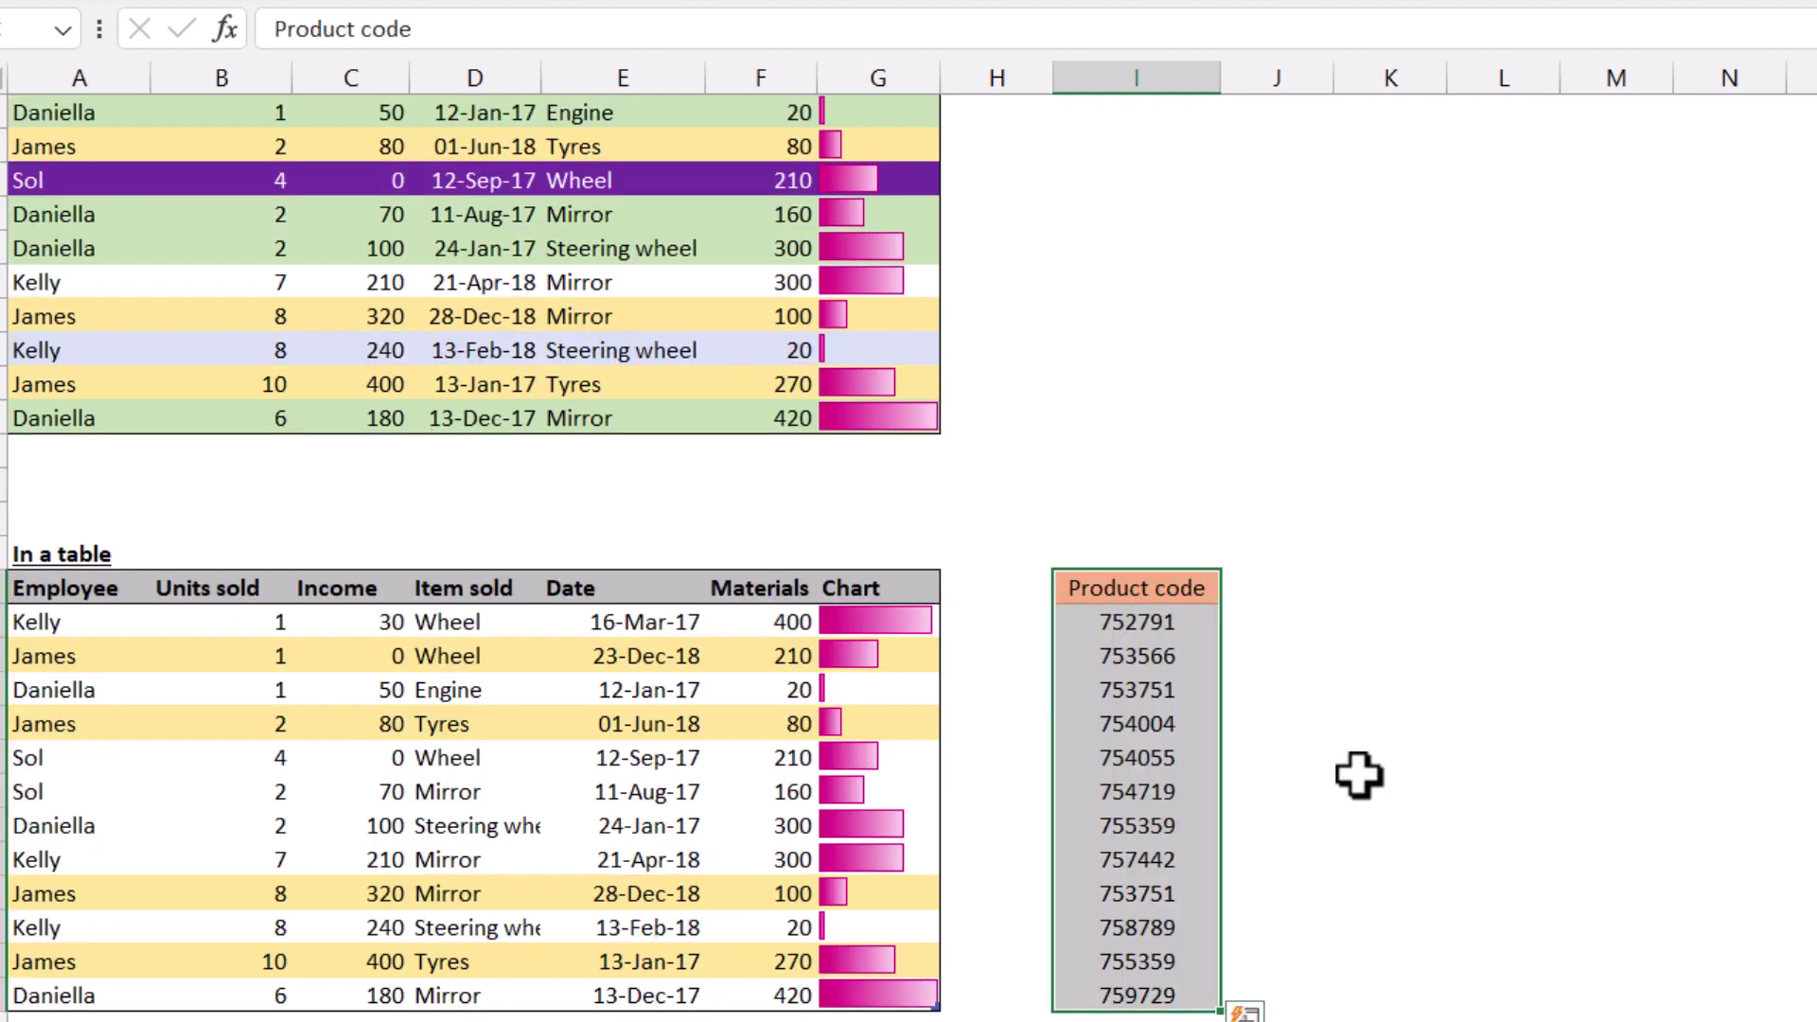
{"action": "key", "text": "ctrl+c"}
{"action": "scroll", "coordinate": [438, 337], "scroll_direction": "up", "scroll_amount": 2}
{"action": "right_click", "coordinate": [587, 202]}
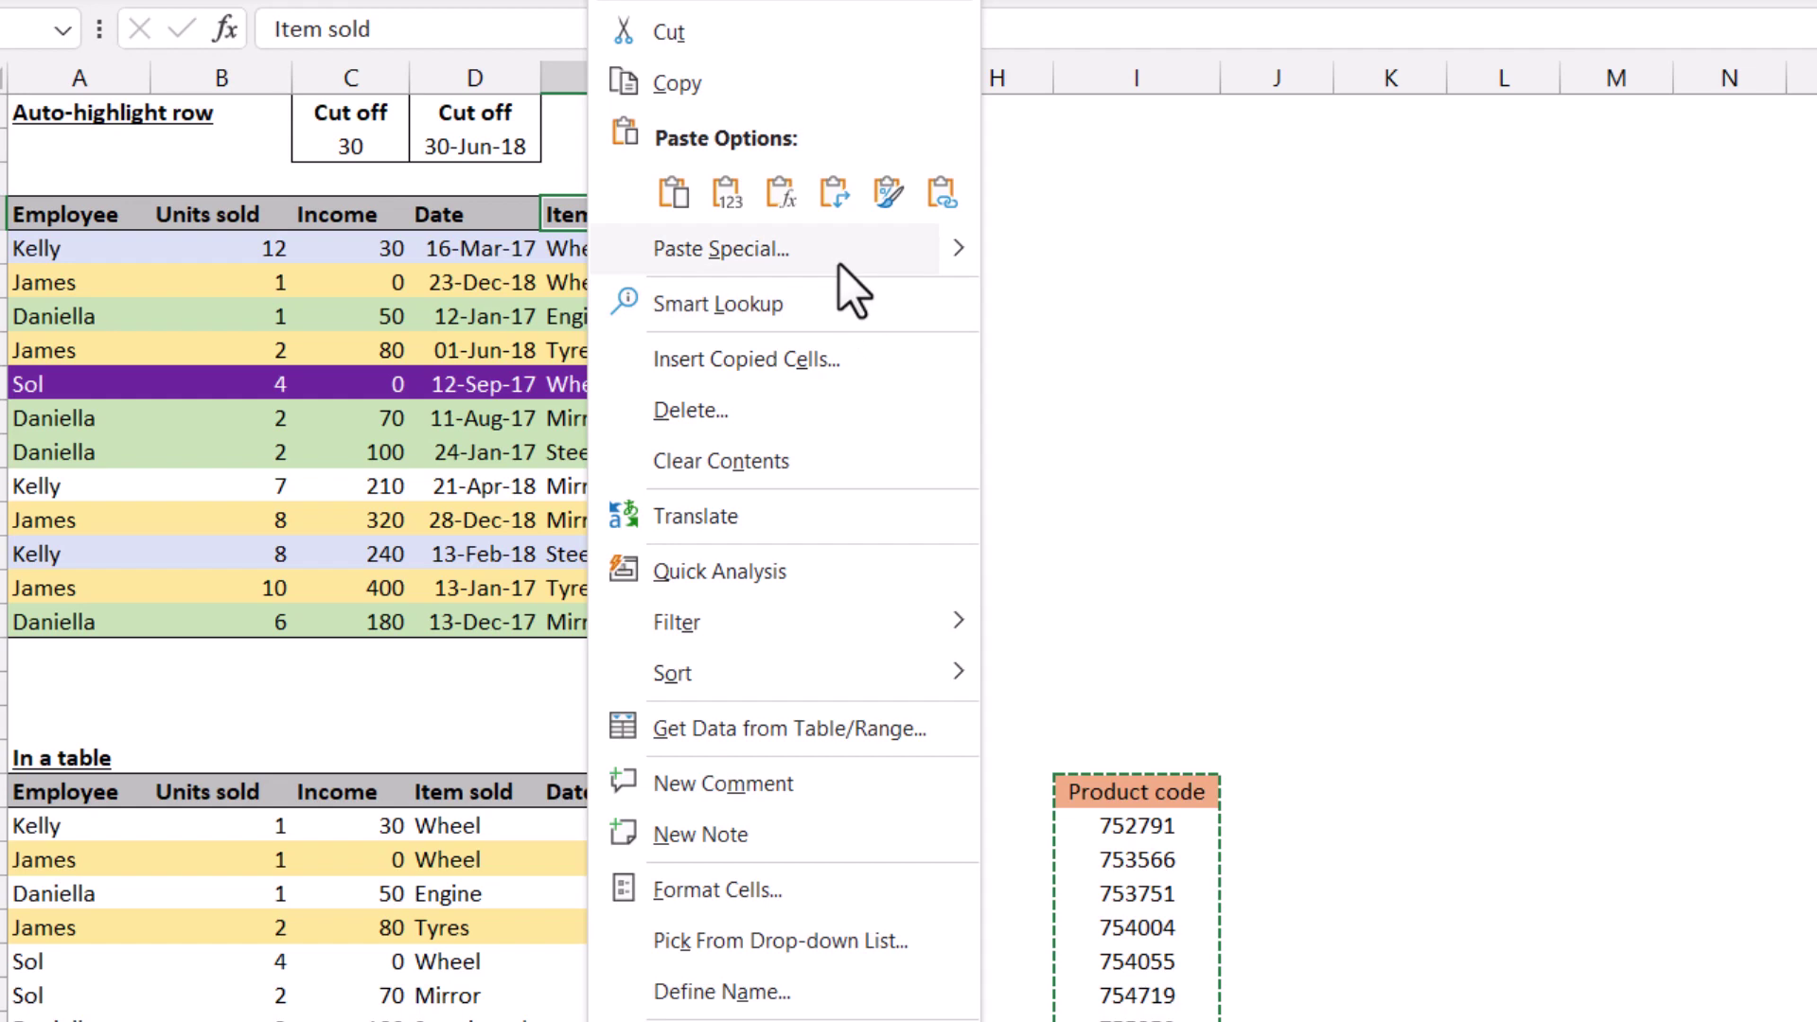
{"action": "mouse_move", "coordinate": [949, 247]}
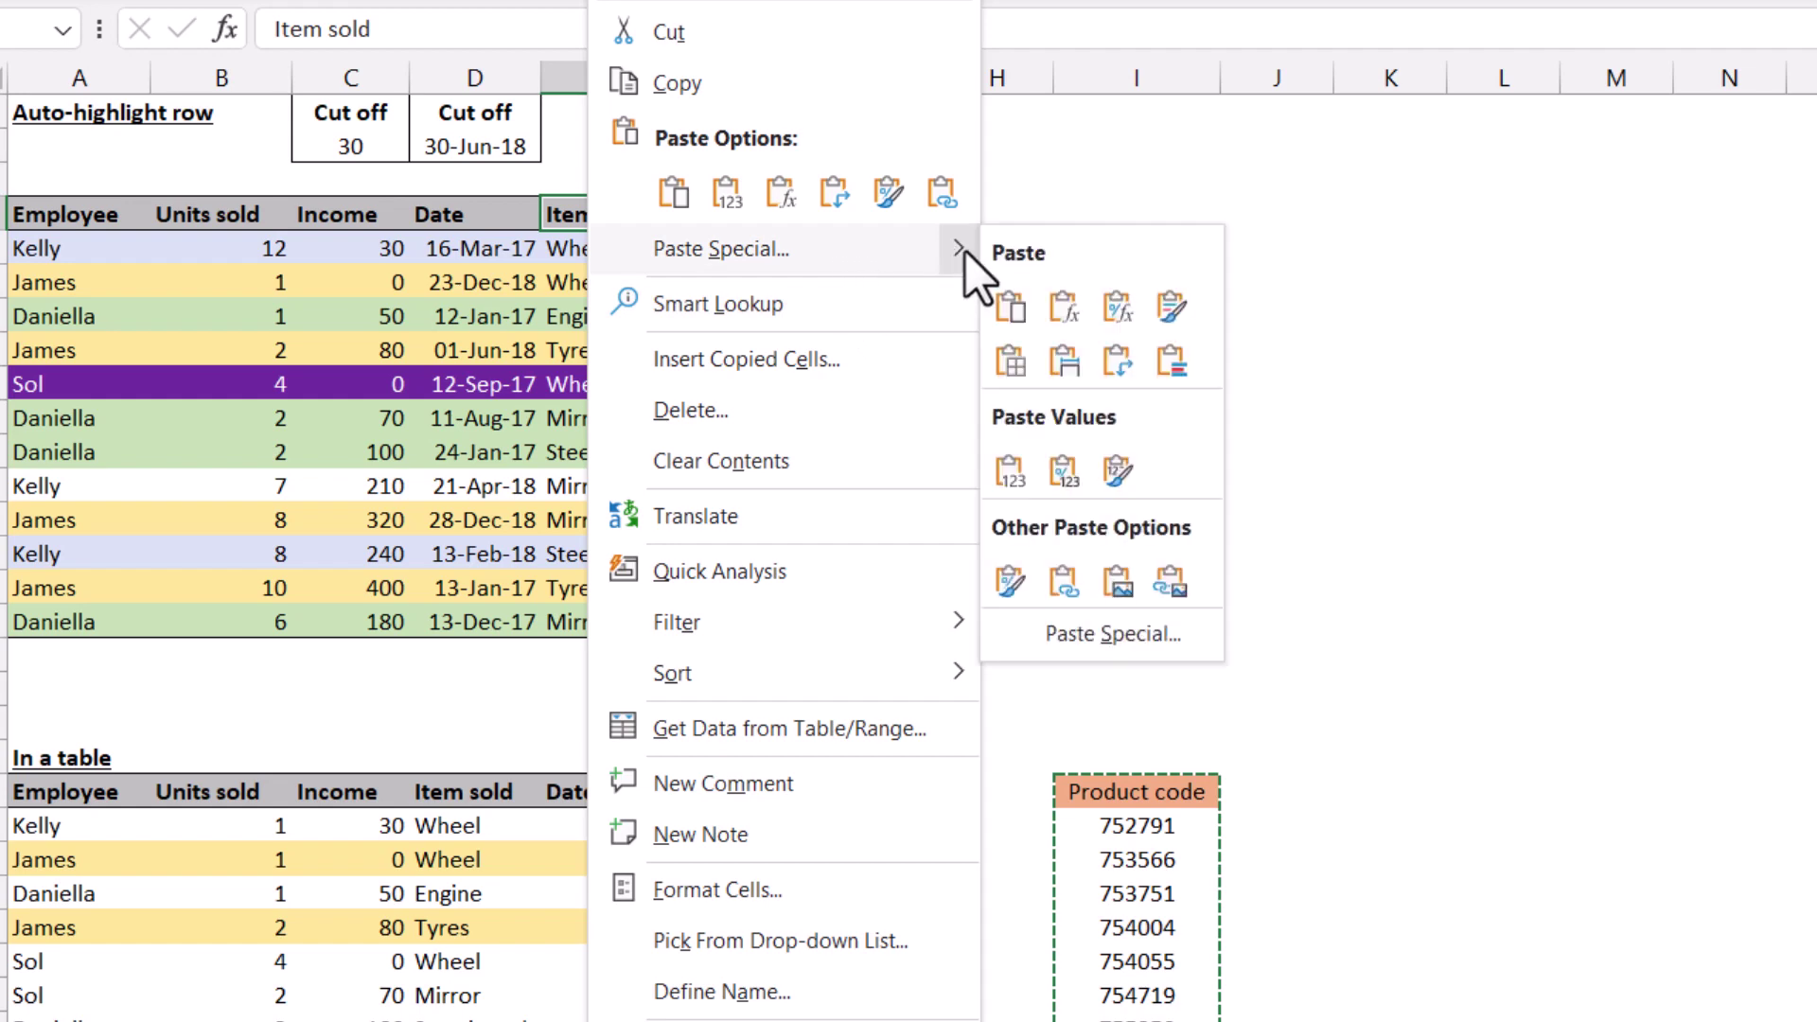
{"action": "left_click", "coordinate": [1065, 632]}
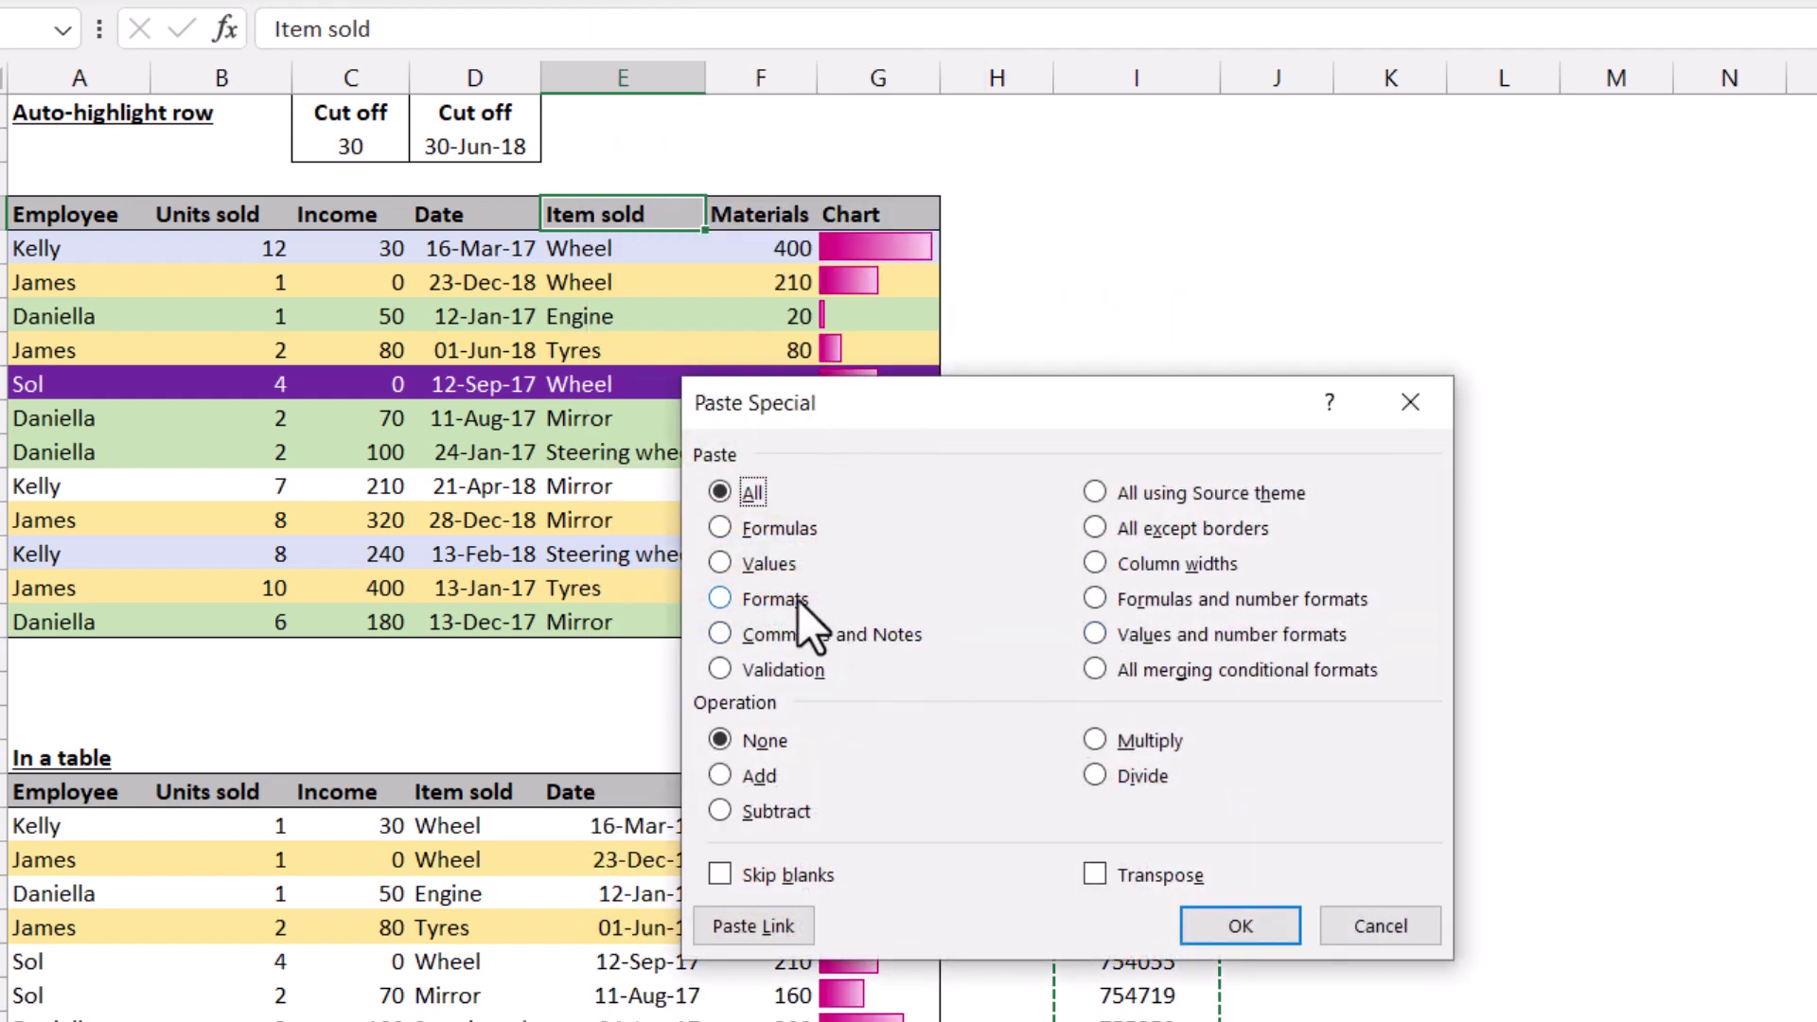
{"action": "left_click", "coordinate": [1194, 634]}
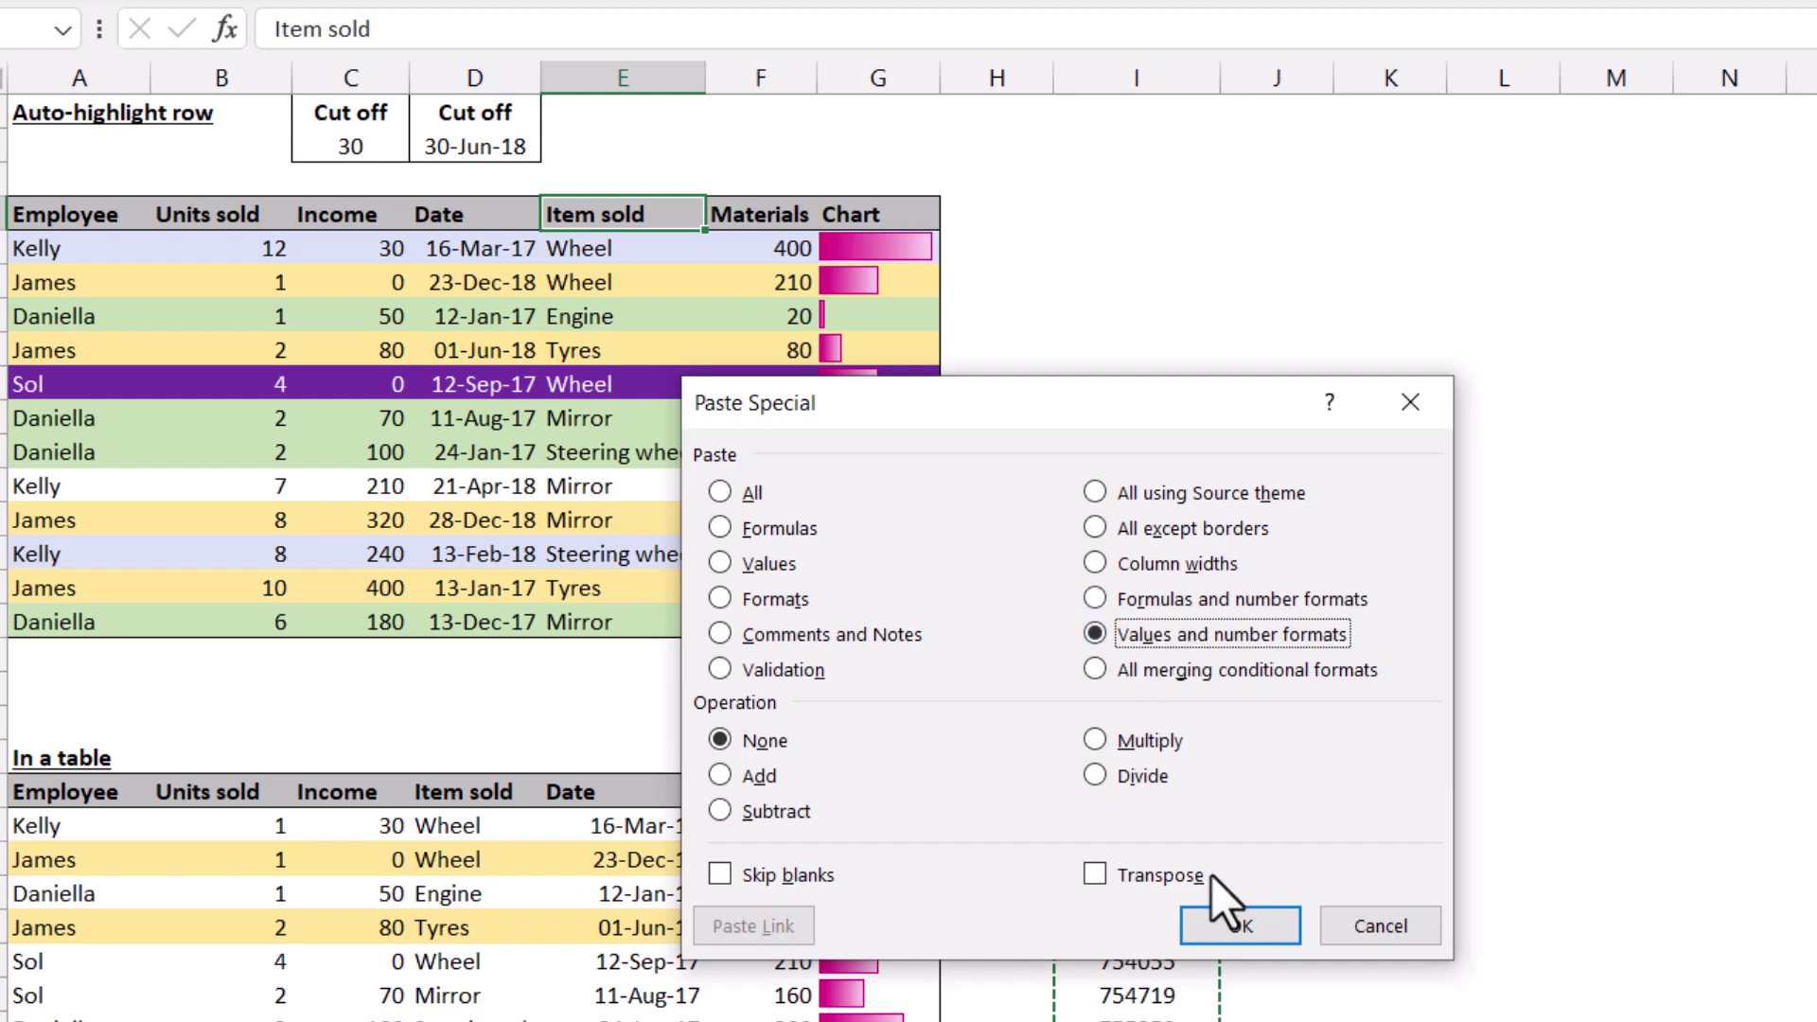
{"action": "left_click", "coordinate": [1235, 923]}
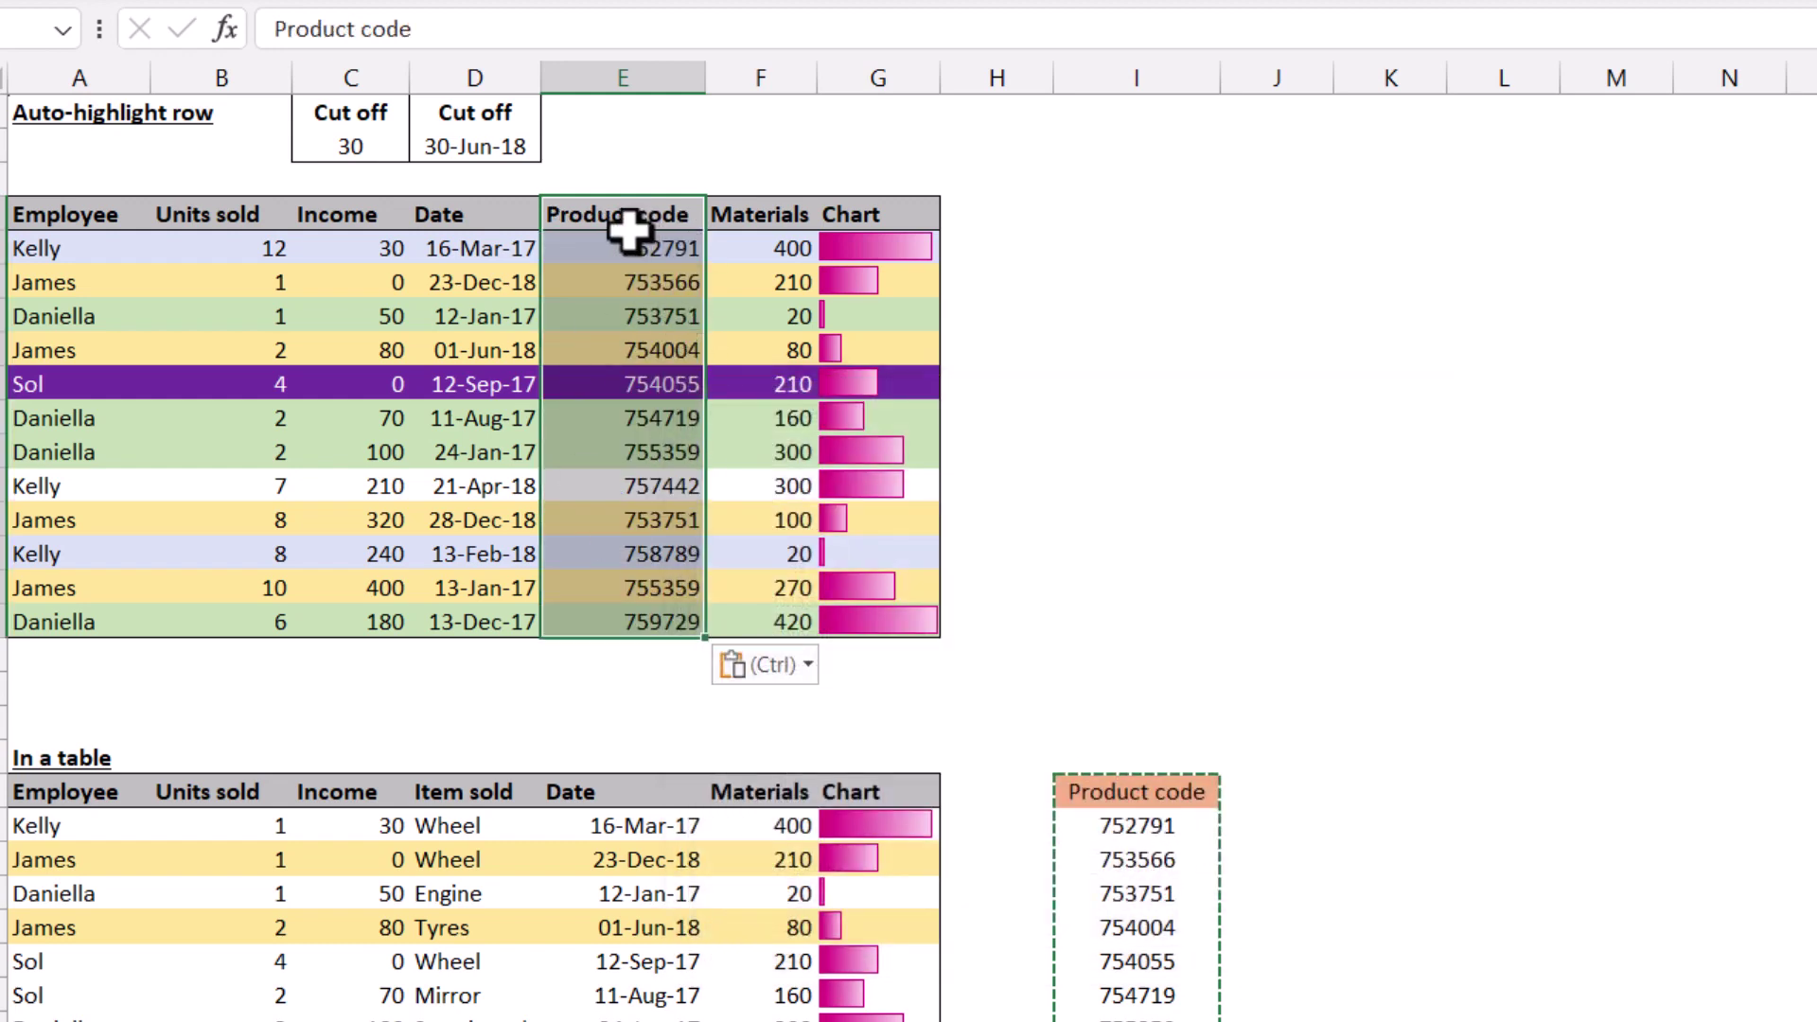
Step: Undo the values and number formats paste of the product codes over the upper range's Item sold column
{"action": "left_click_drag", "start_coordinate": [1213, 493], "coordinate": [1230, 493]}
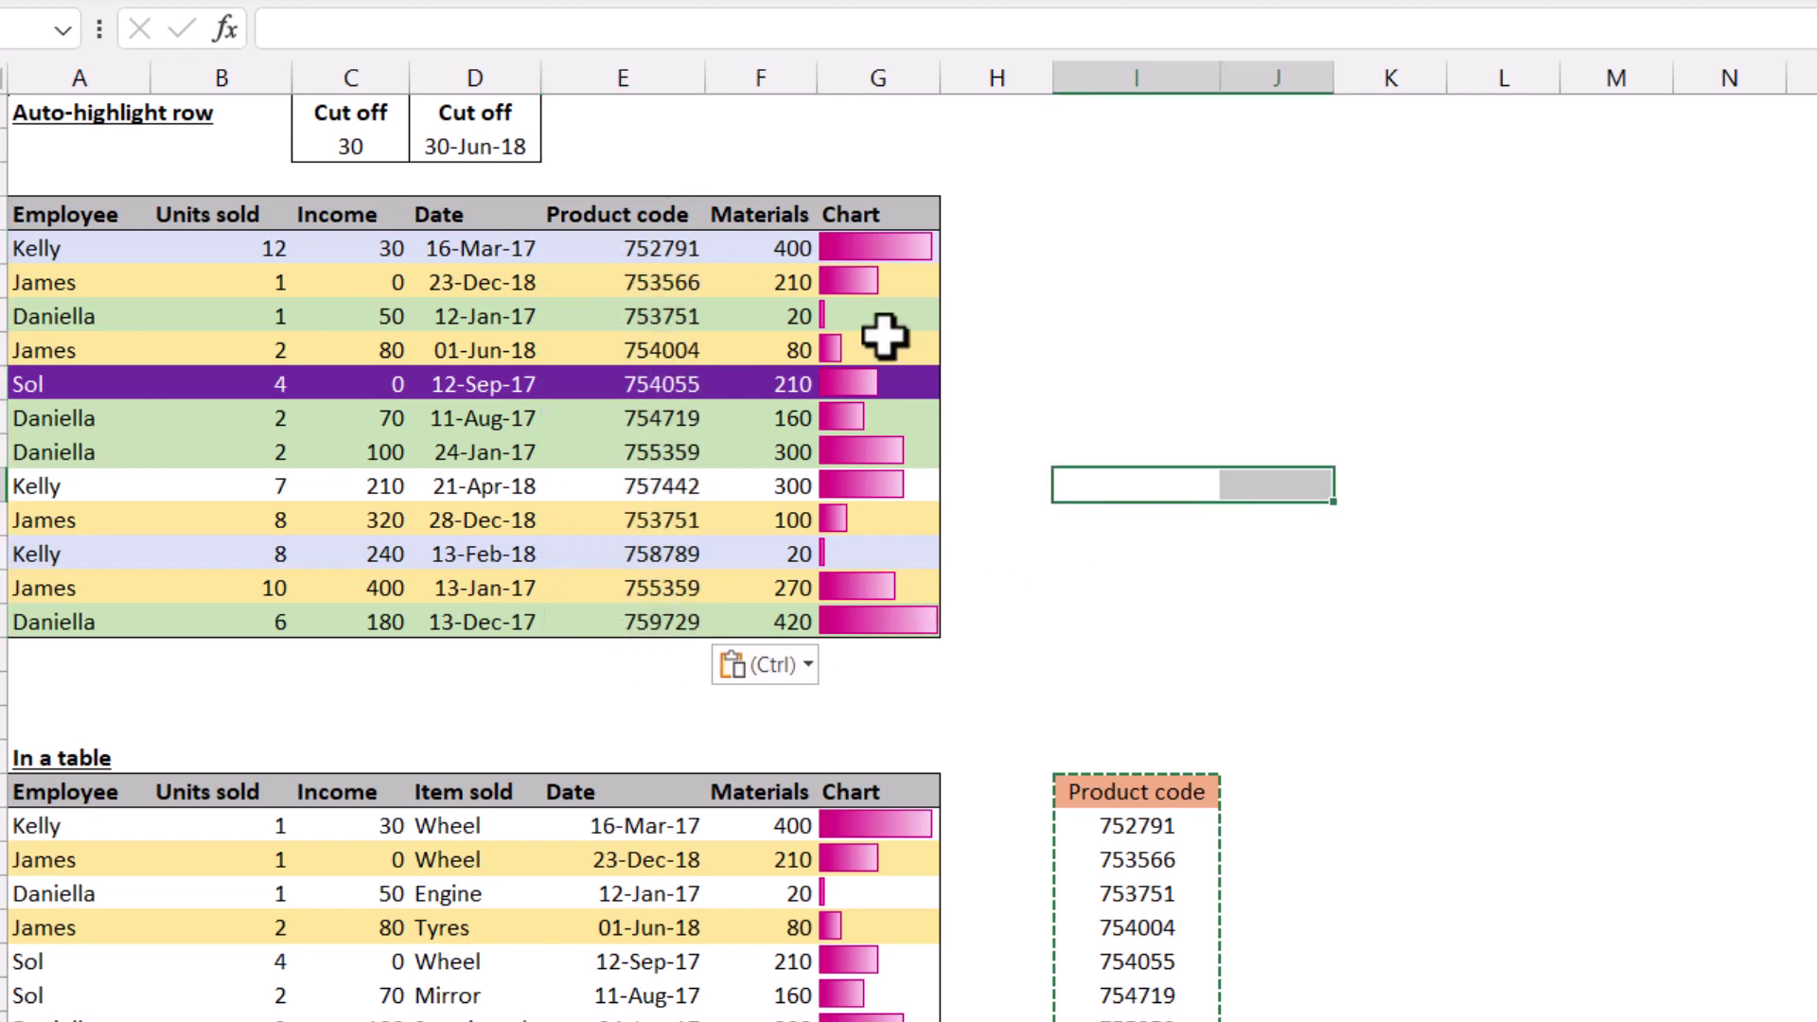
{"action": "key", "text": "ctrl+z"}
{"action": "left_click", "coordinate": [1239, 582]}
Step: Copy the Product code column with its header, paste it over the lower table's Item sold column, and undo the paste
{"action": "scroll", "coordinate": [973, 667], "scroll_direction": "down", "scroll_amount": 3}
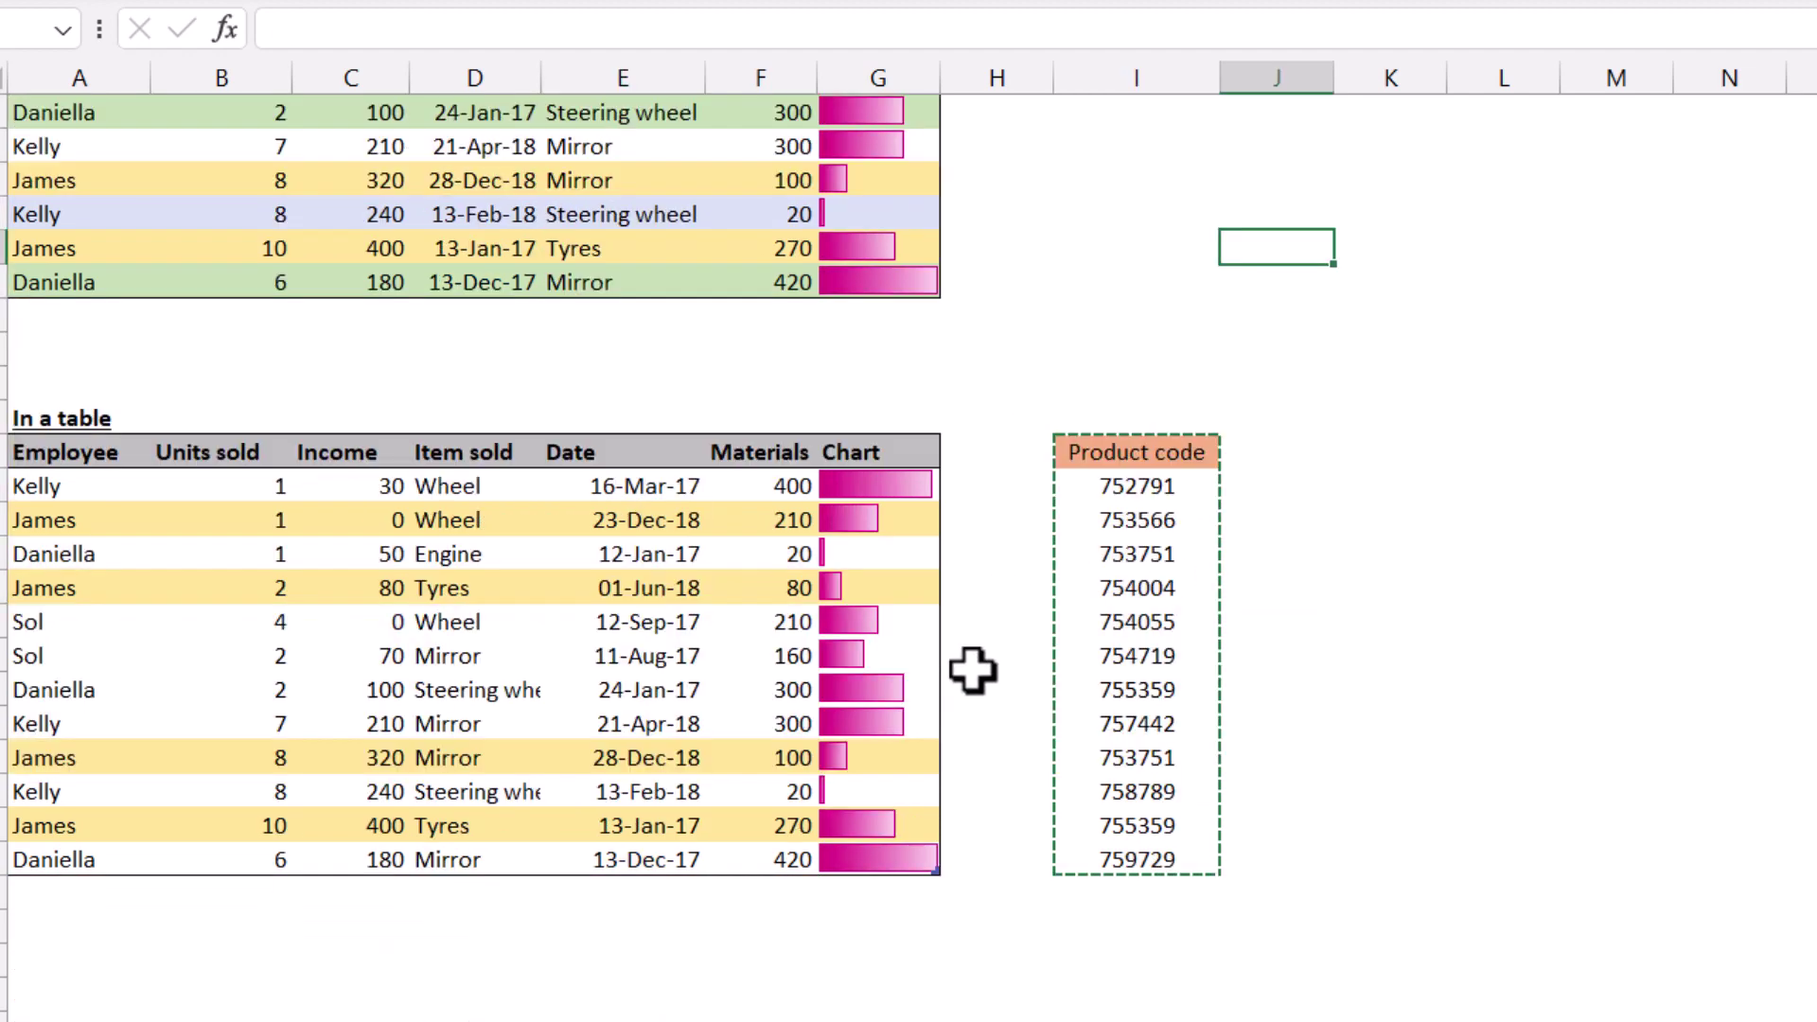
{"action": "left_click", "coordinate": [99, 485]}
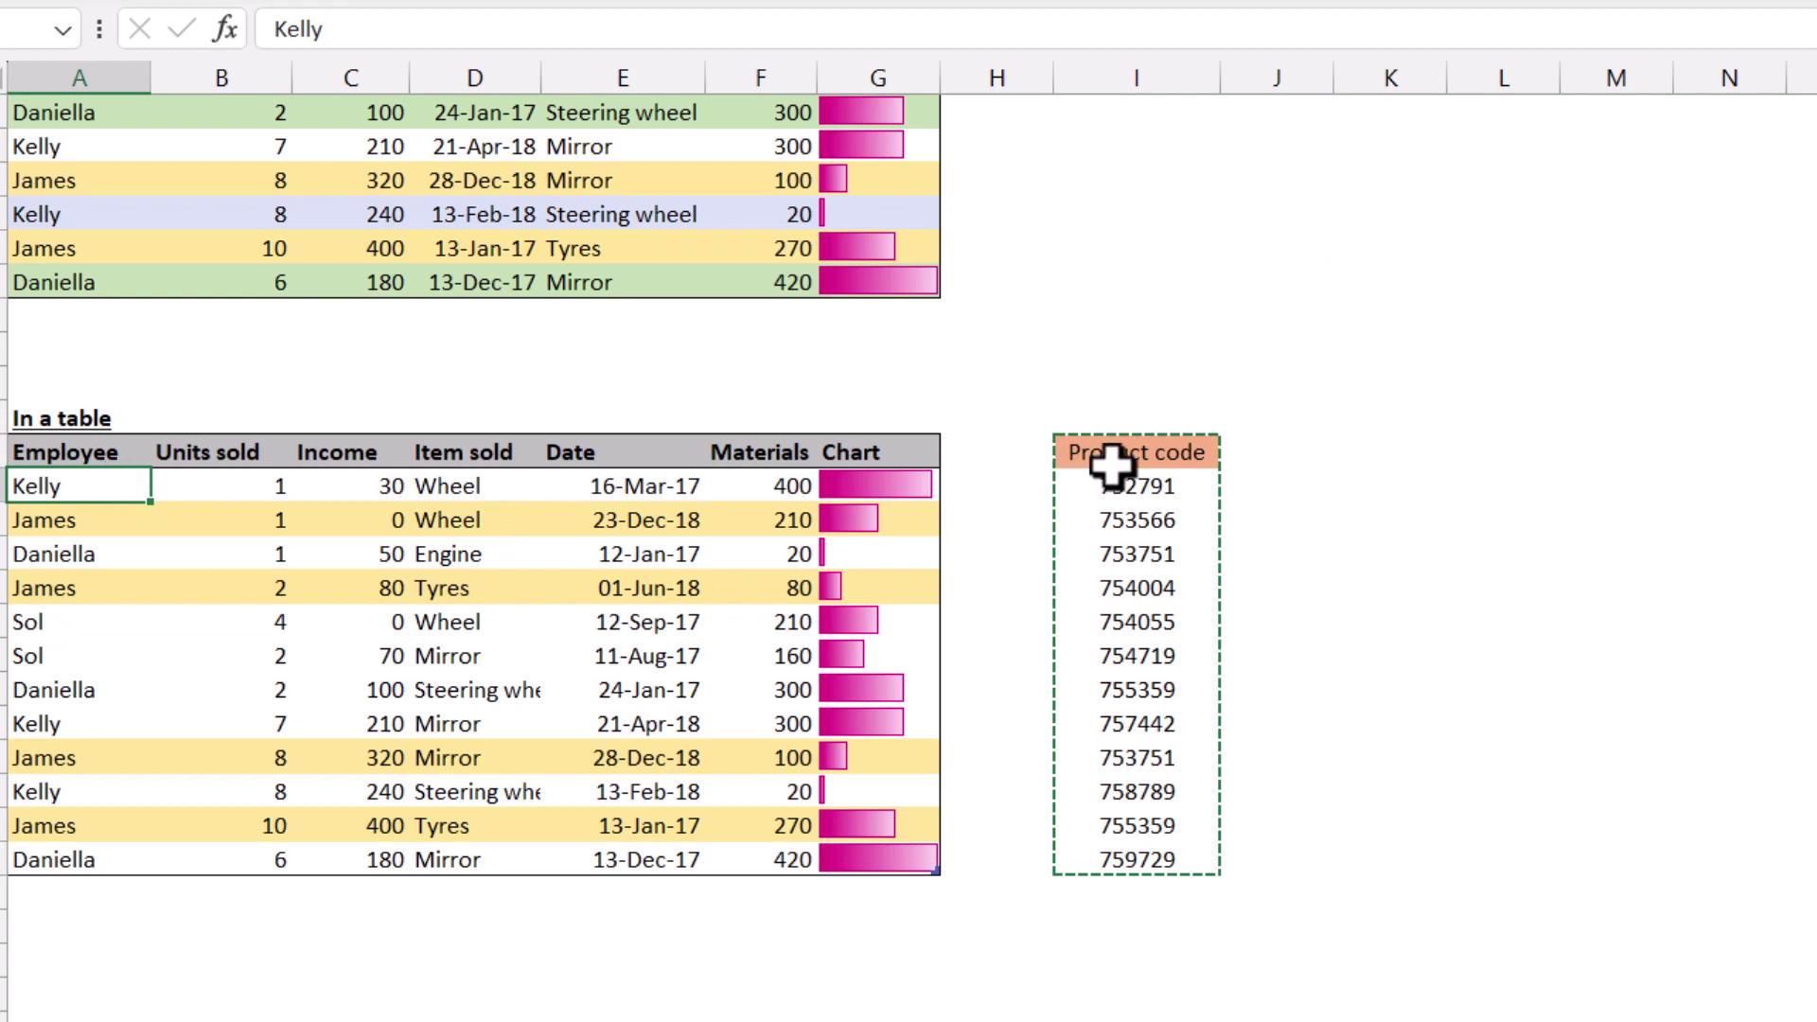
{"action": "mouse_move", "coordinate": [1063, 458]}
{"action": "left_mouse_down"}
{"action": "mouse_move", "coordinate": [1135, 754]}
{"action": "mouse_move", "coordinate": [1145, 880]}
{"action": "mouse_move", "coordinate": [1148, 860]}
{"action": "left_mouse_up"}
{"action": "key", "text": "ctrl+c"}
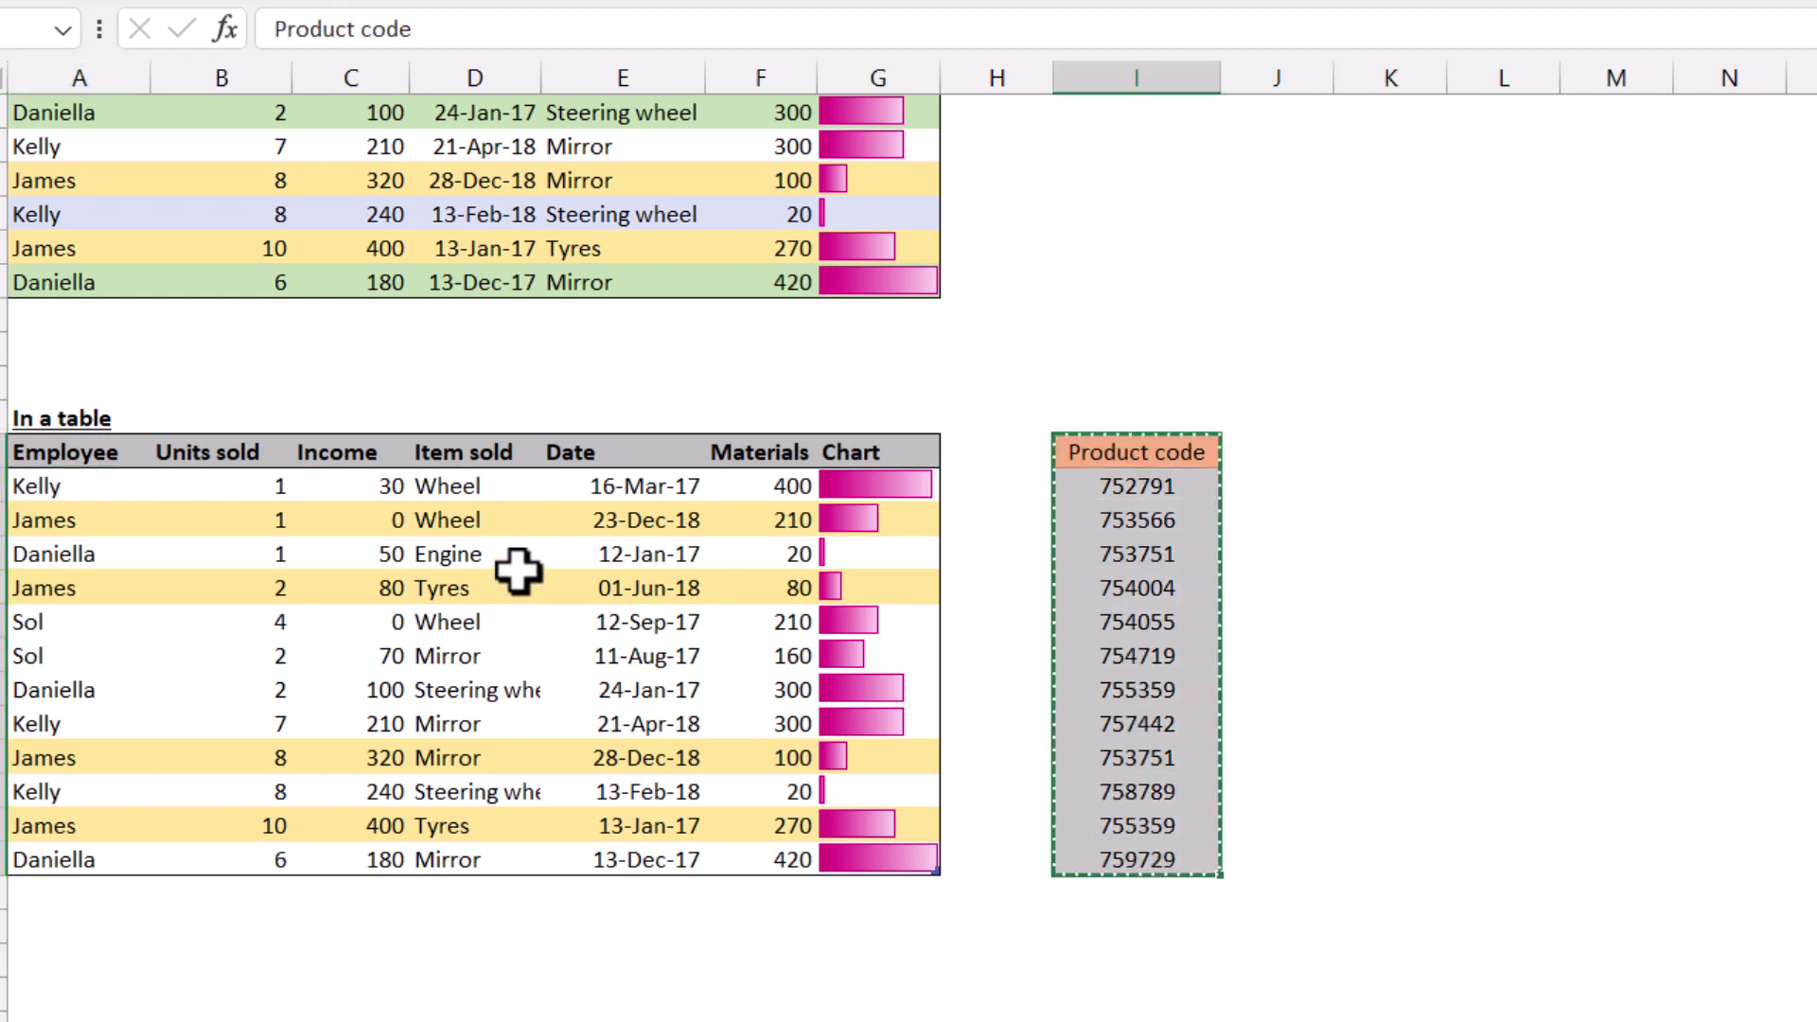
{"action": "left_click", "coordinate": [442, 452]}
{"action": "key", "text": "ctrl+v"}
{"action": "key", "text": "ctrl+z"}
{"action": "left_click_drag", "start_coordinate": [1156, 445], "coordinate": [1196, 852]}
{"action": "key", "text": "ctrl+v"}
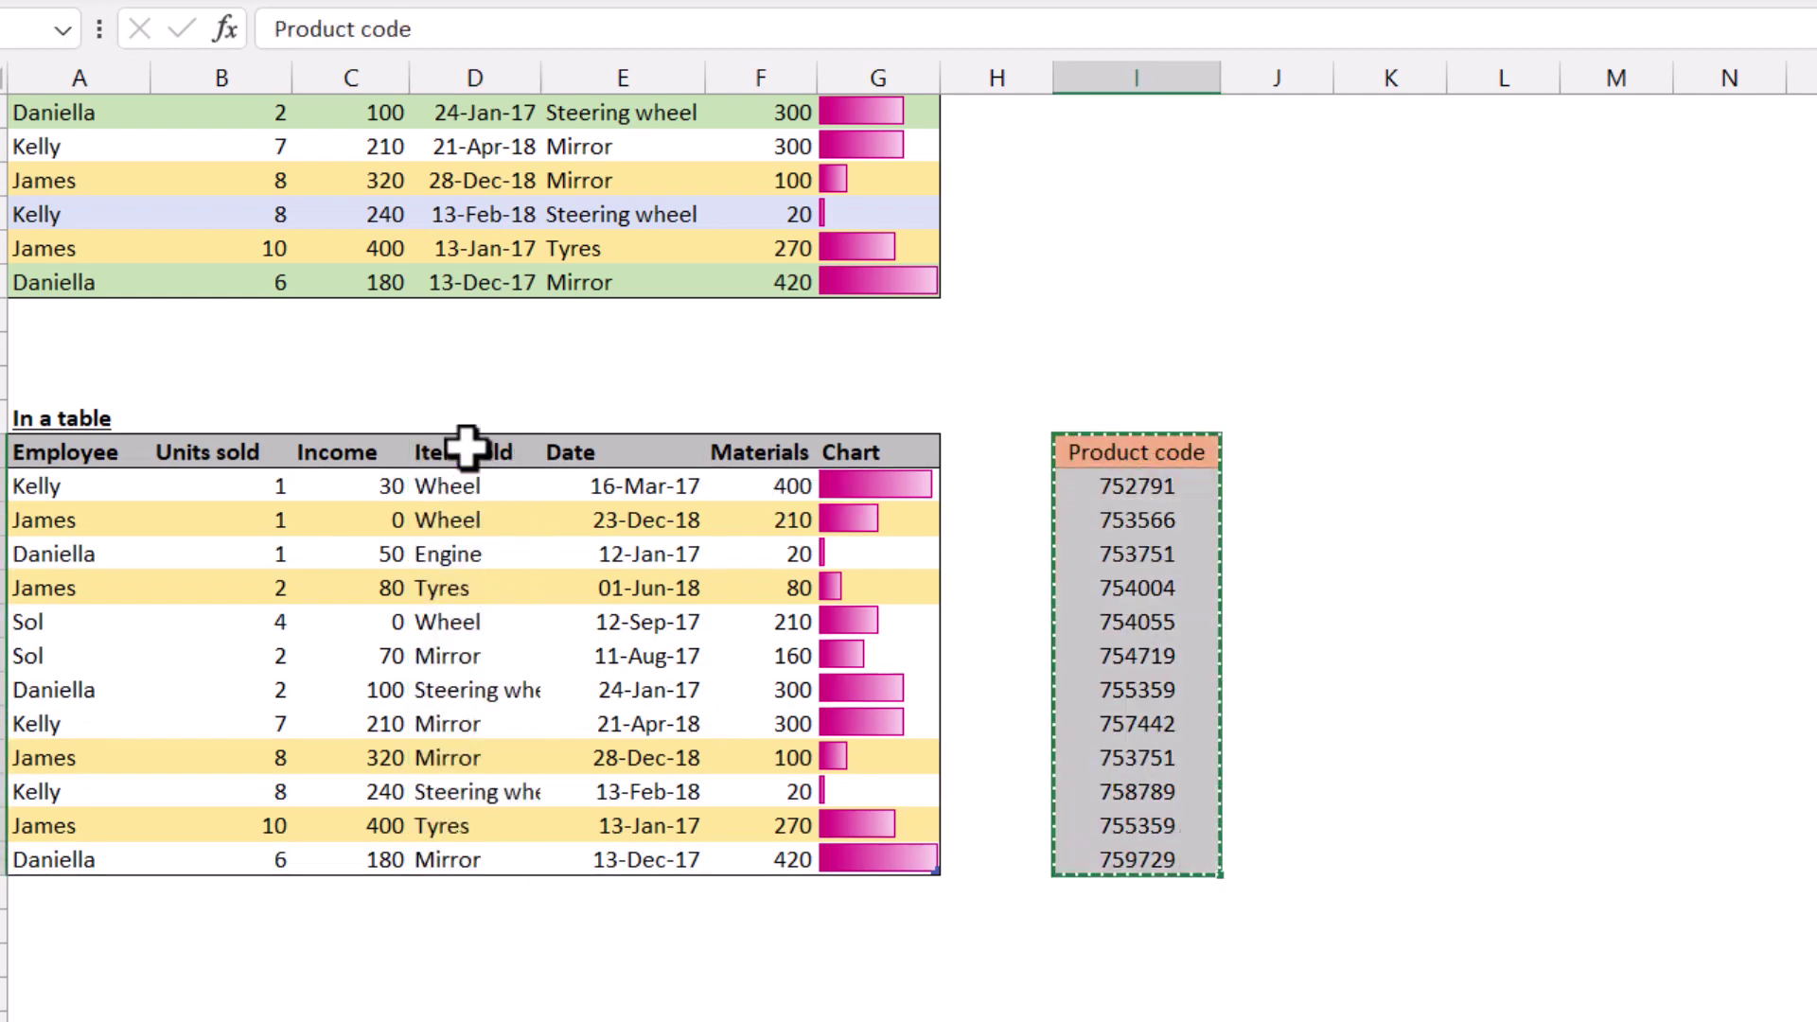
{"action": "left_click", "coordinate": [466, 444]}
{"action": "key", "text": "ctrl+v"}
{"action": "key", "text": "ctrl+z"}
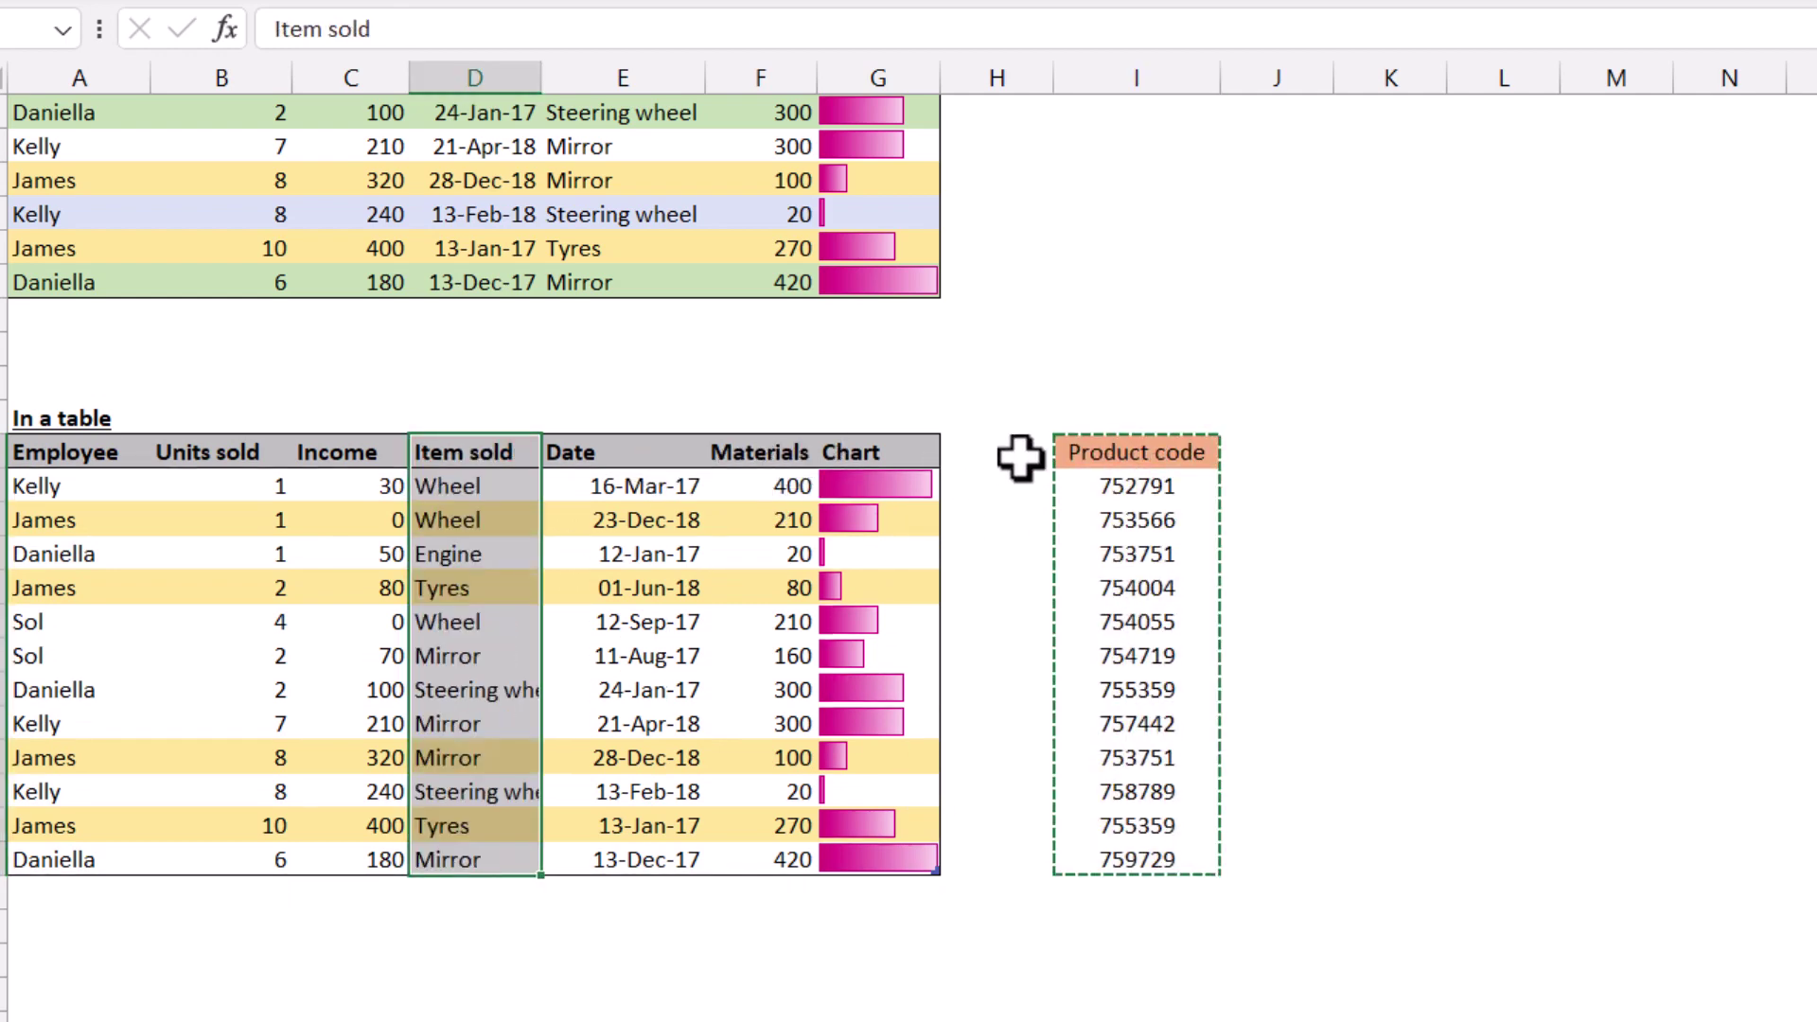
Step: Move the Product code column with its header over the lower table's Item sold column
{"action": "left_click_drag", "start_coordinate": [1124, 449], "coordinate": [1144, 860]}
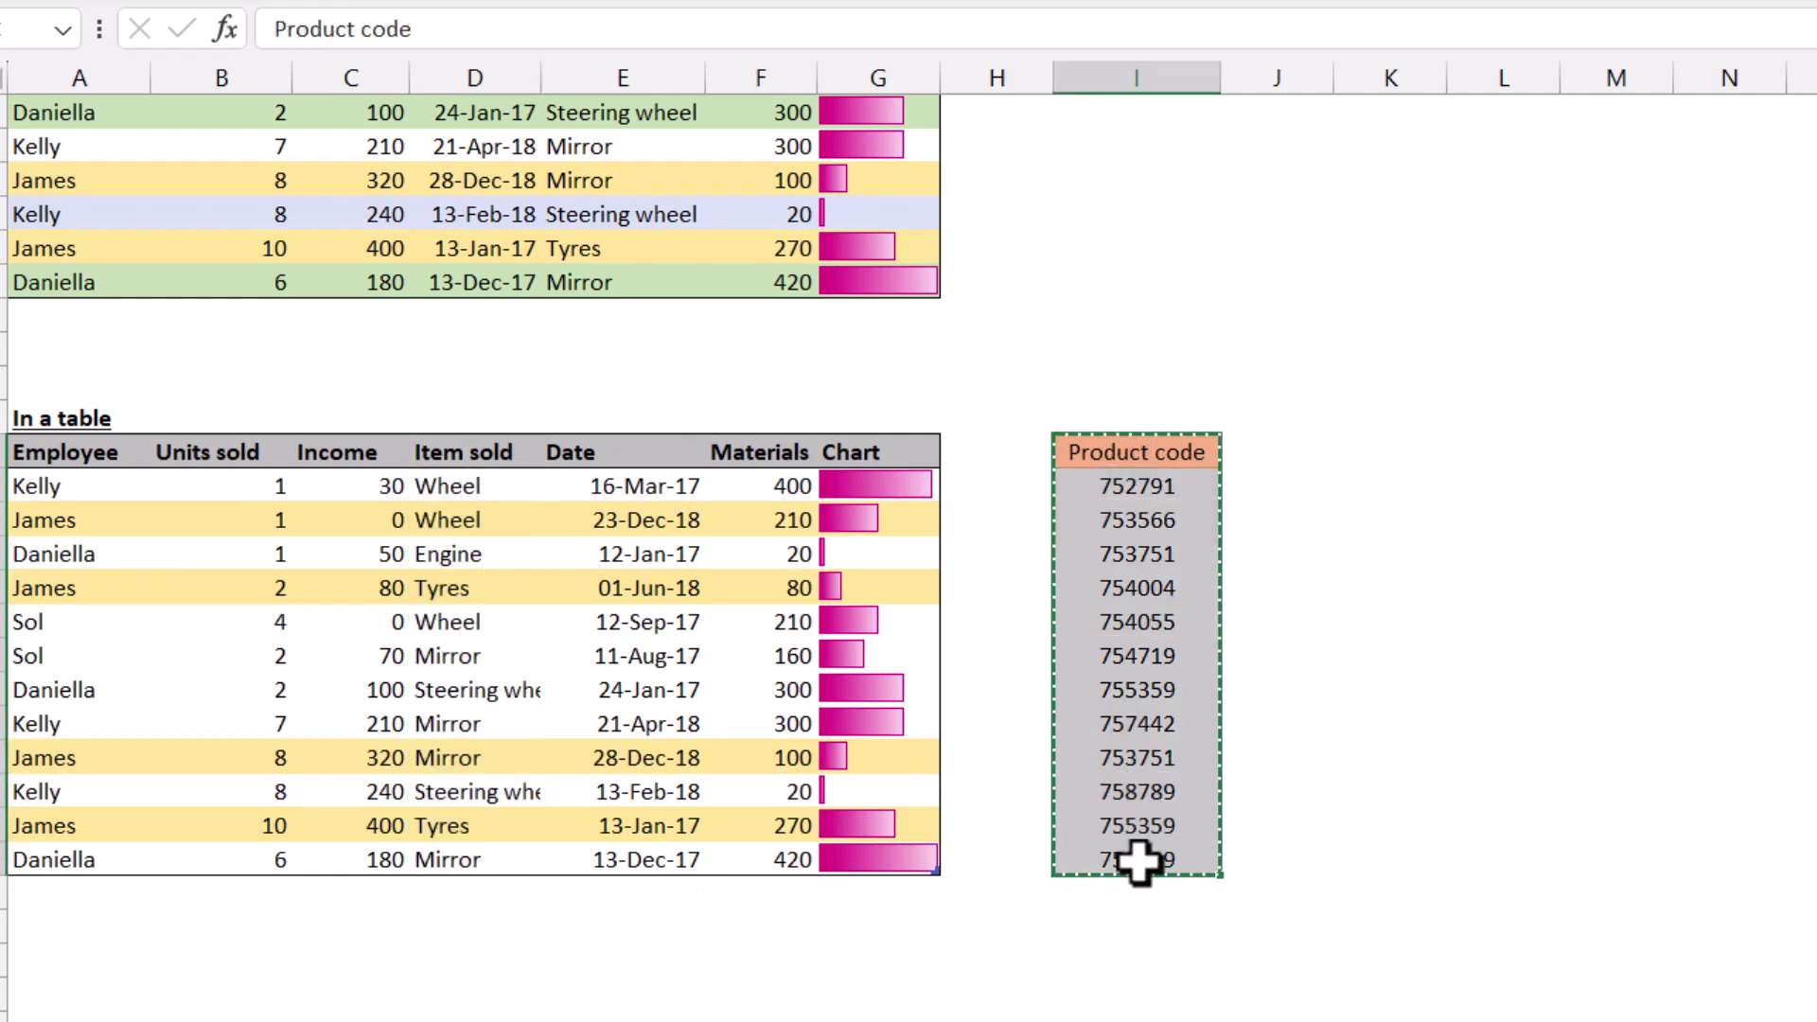
{"action": "left_click", "coordinate": [500, 449]}
{"action": "key", "text": "ctrl+v"}
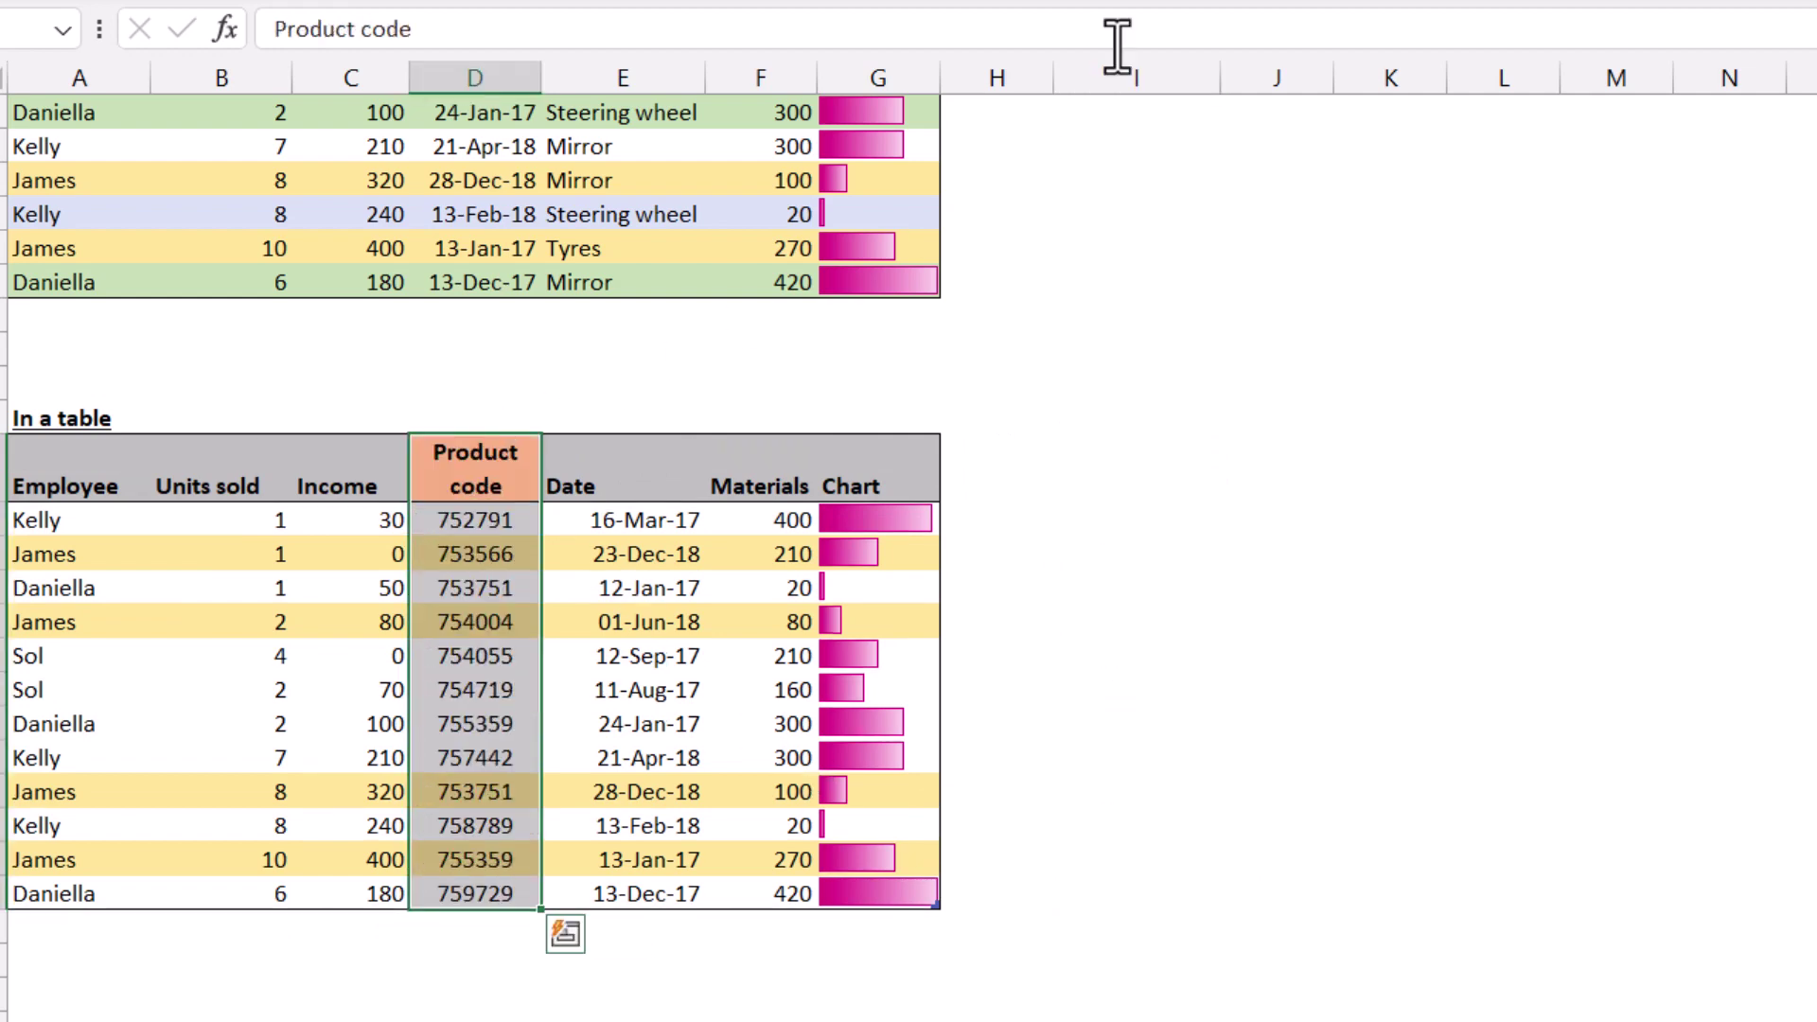
Step: Examine the Applies to ranges of the conditional formatting rules for the lower table
{"action": "left_click", "coordinate": [1457, 445]}
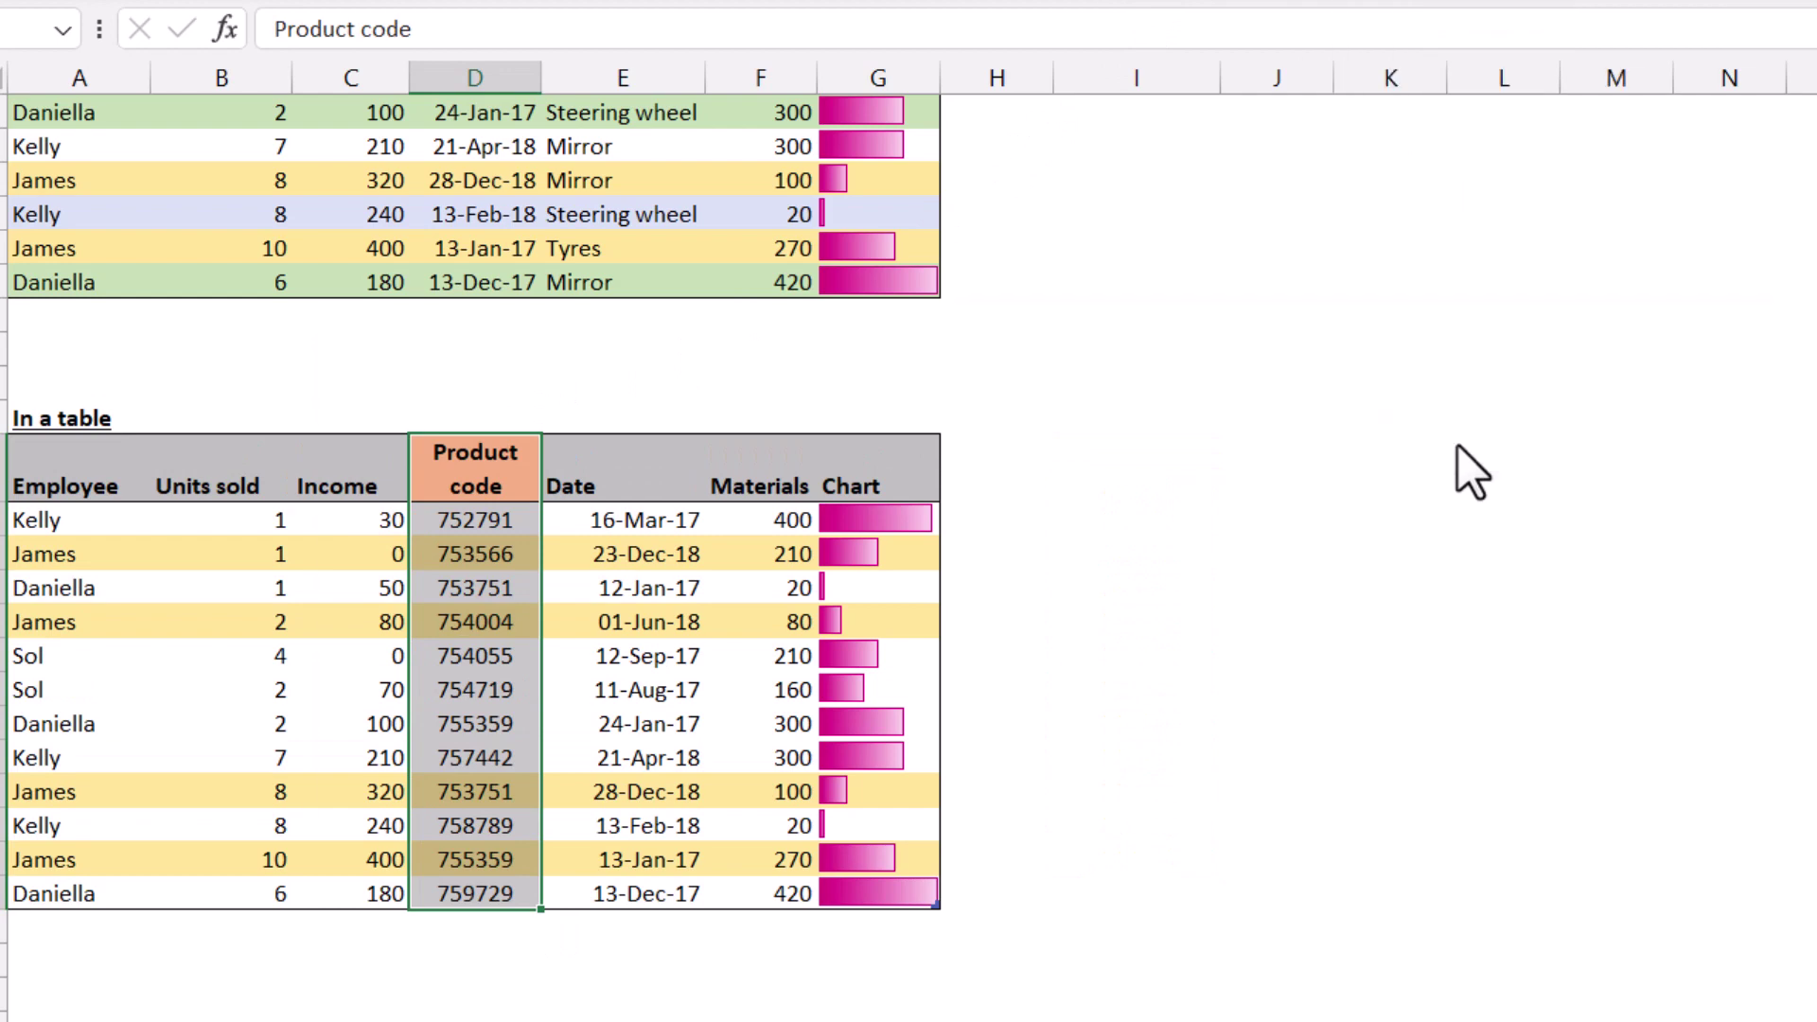
{"action": "left_click", "coordinate": [1200, 531]}
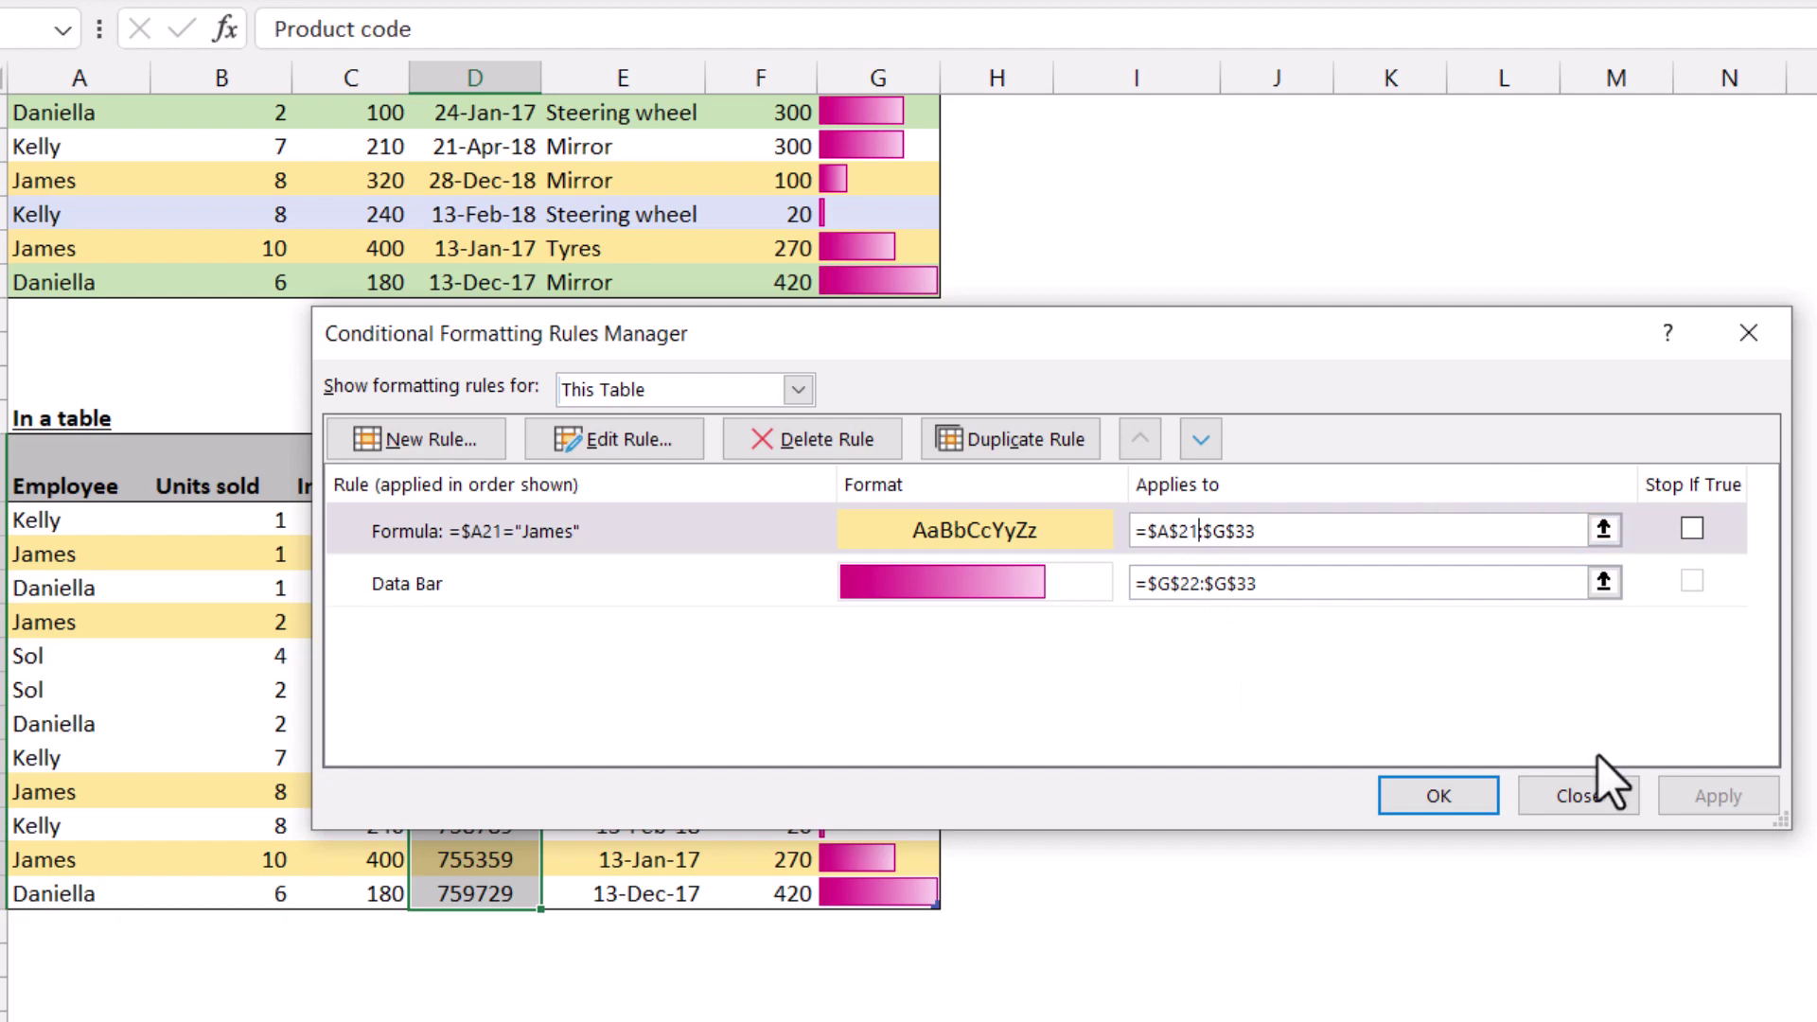
{"action": "left_click", "coordinate": [1578, 795]}
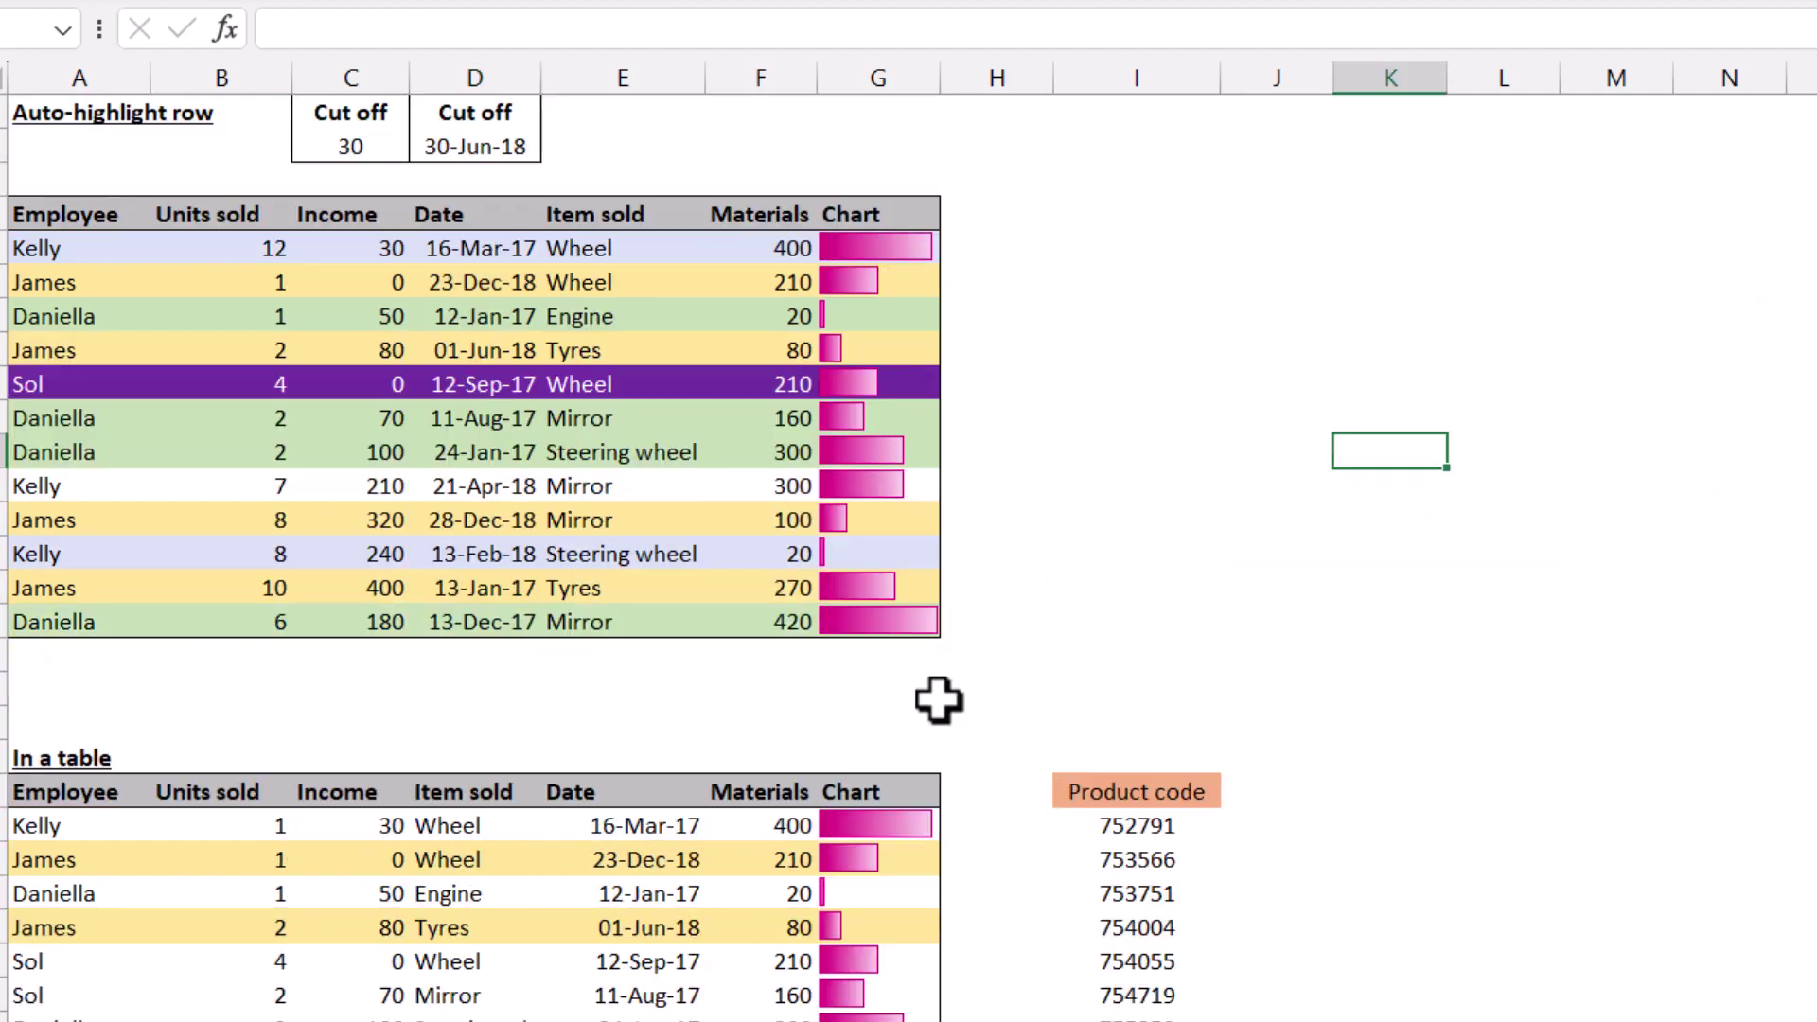
Step: Select the lower table's first data row and extend the selection to all of the table's data rows
{"action": "scroll", "coordinate": [937, 697], "scroll_direction": "down", "scroll_amount": 3}
{"action": "left_click_drag", "start_coordinate": [1151, 450], "coordinate": [1143, 854]}
{"action": "left_click", "coordinate": [501, 658]}
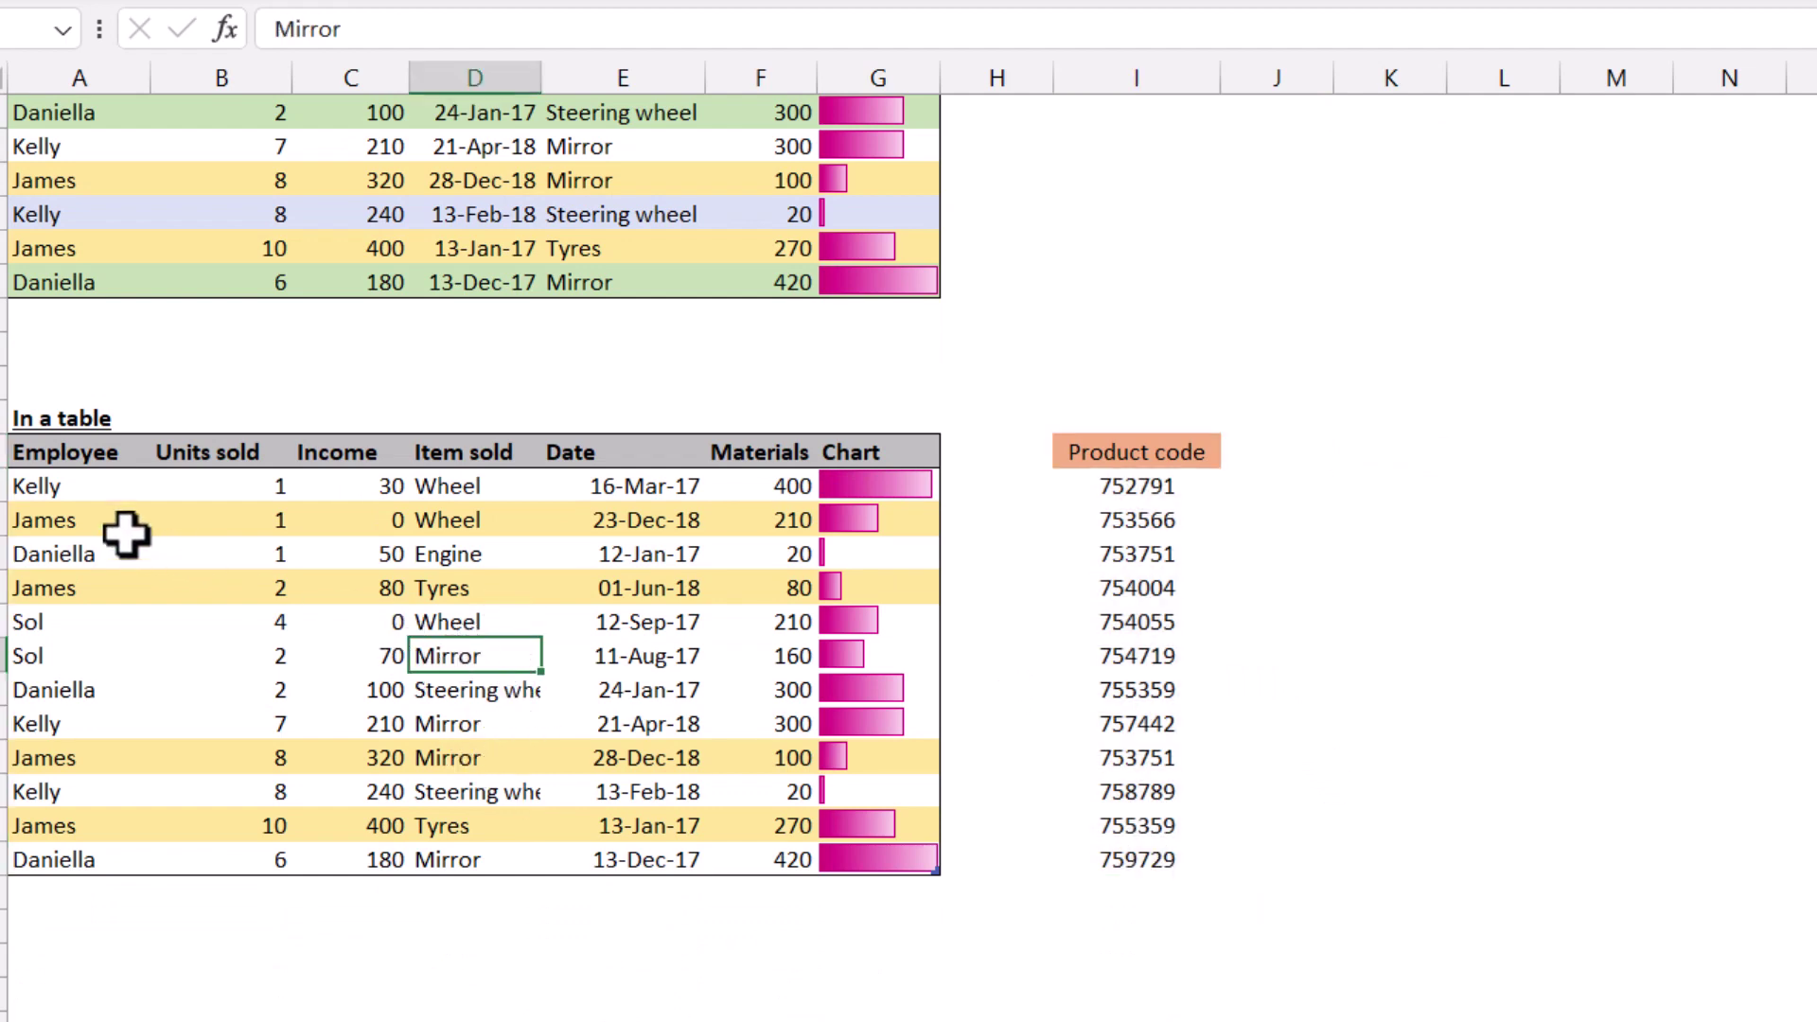
{"action": "left_click", "coordinate": [57, 486]}
{"action": "key", "text": "shift+space"}
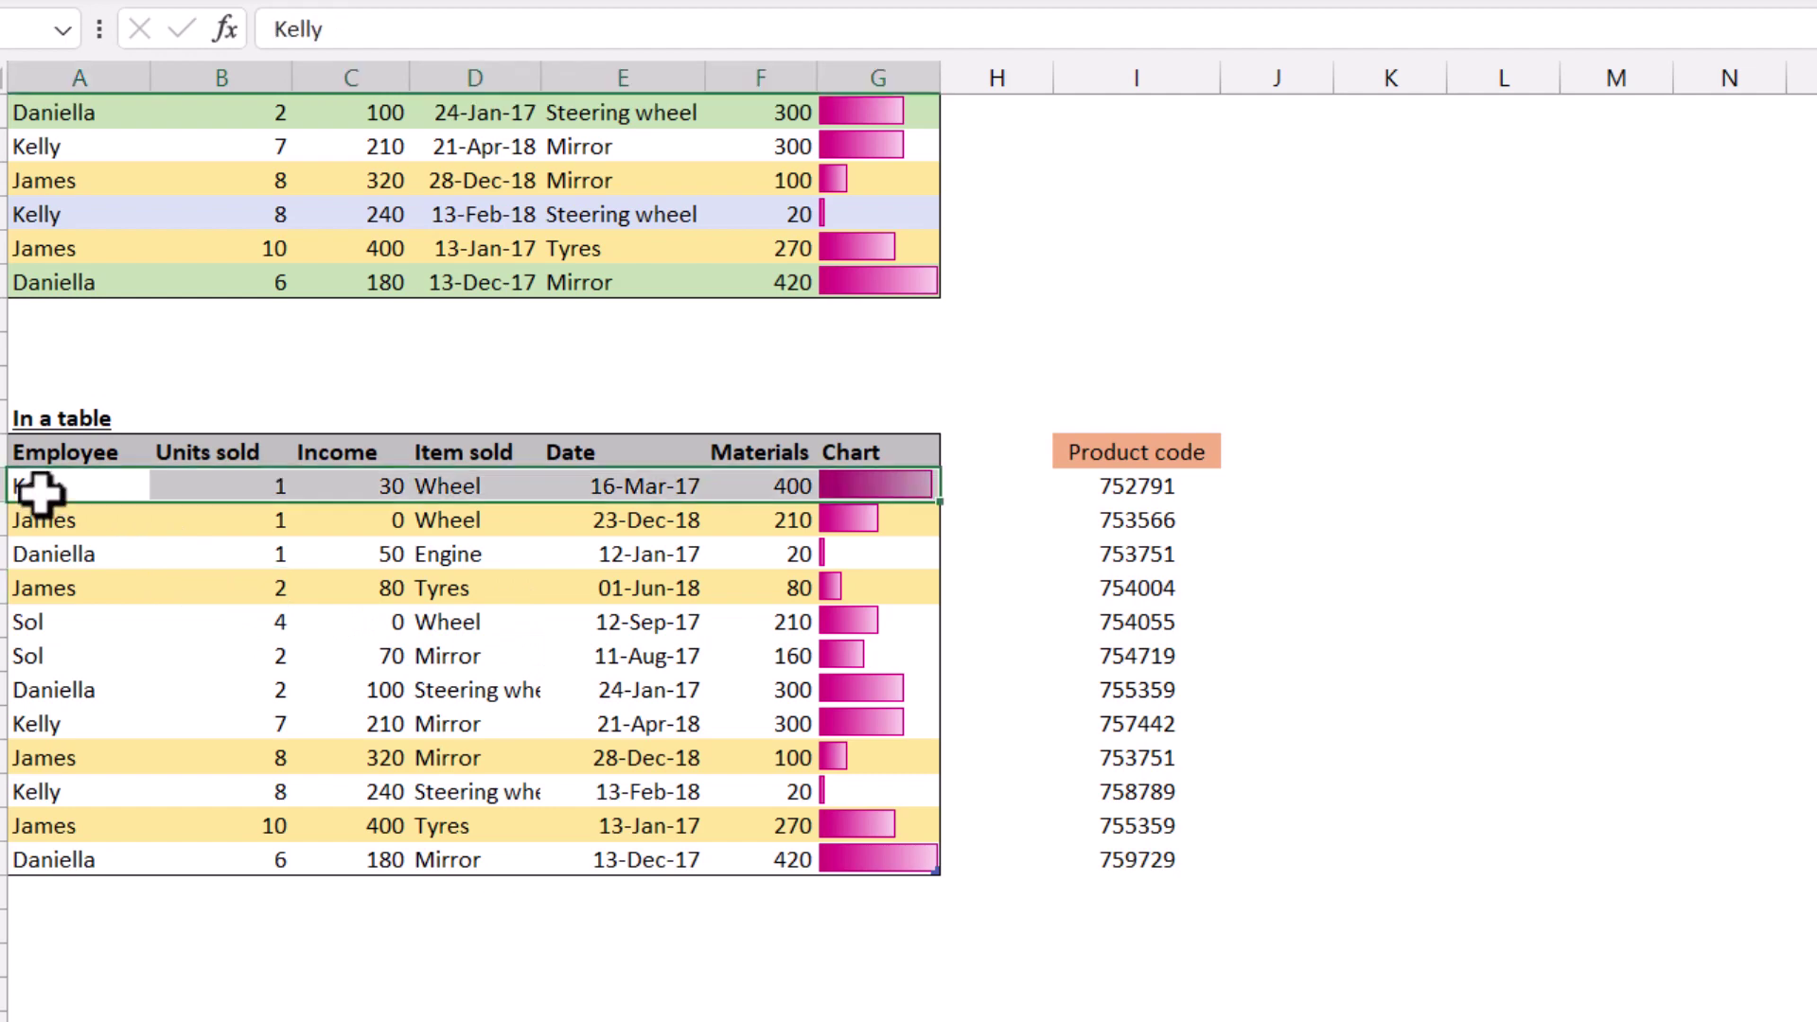
{"action": "key", "text": "ctrl+q"}
{"action": "left_click", "coordinate": [76, 486]}
{"action": "key", "text": "ctrl+a"}
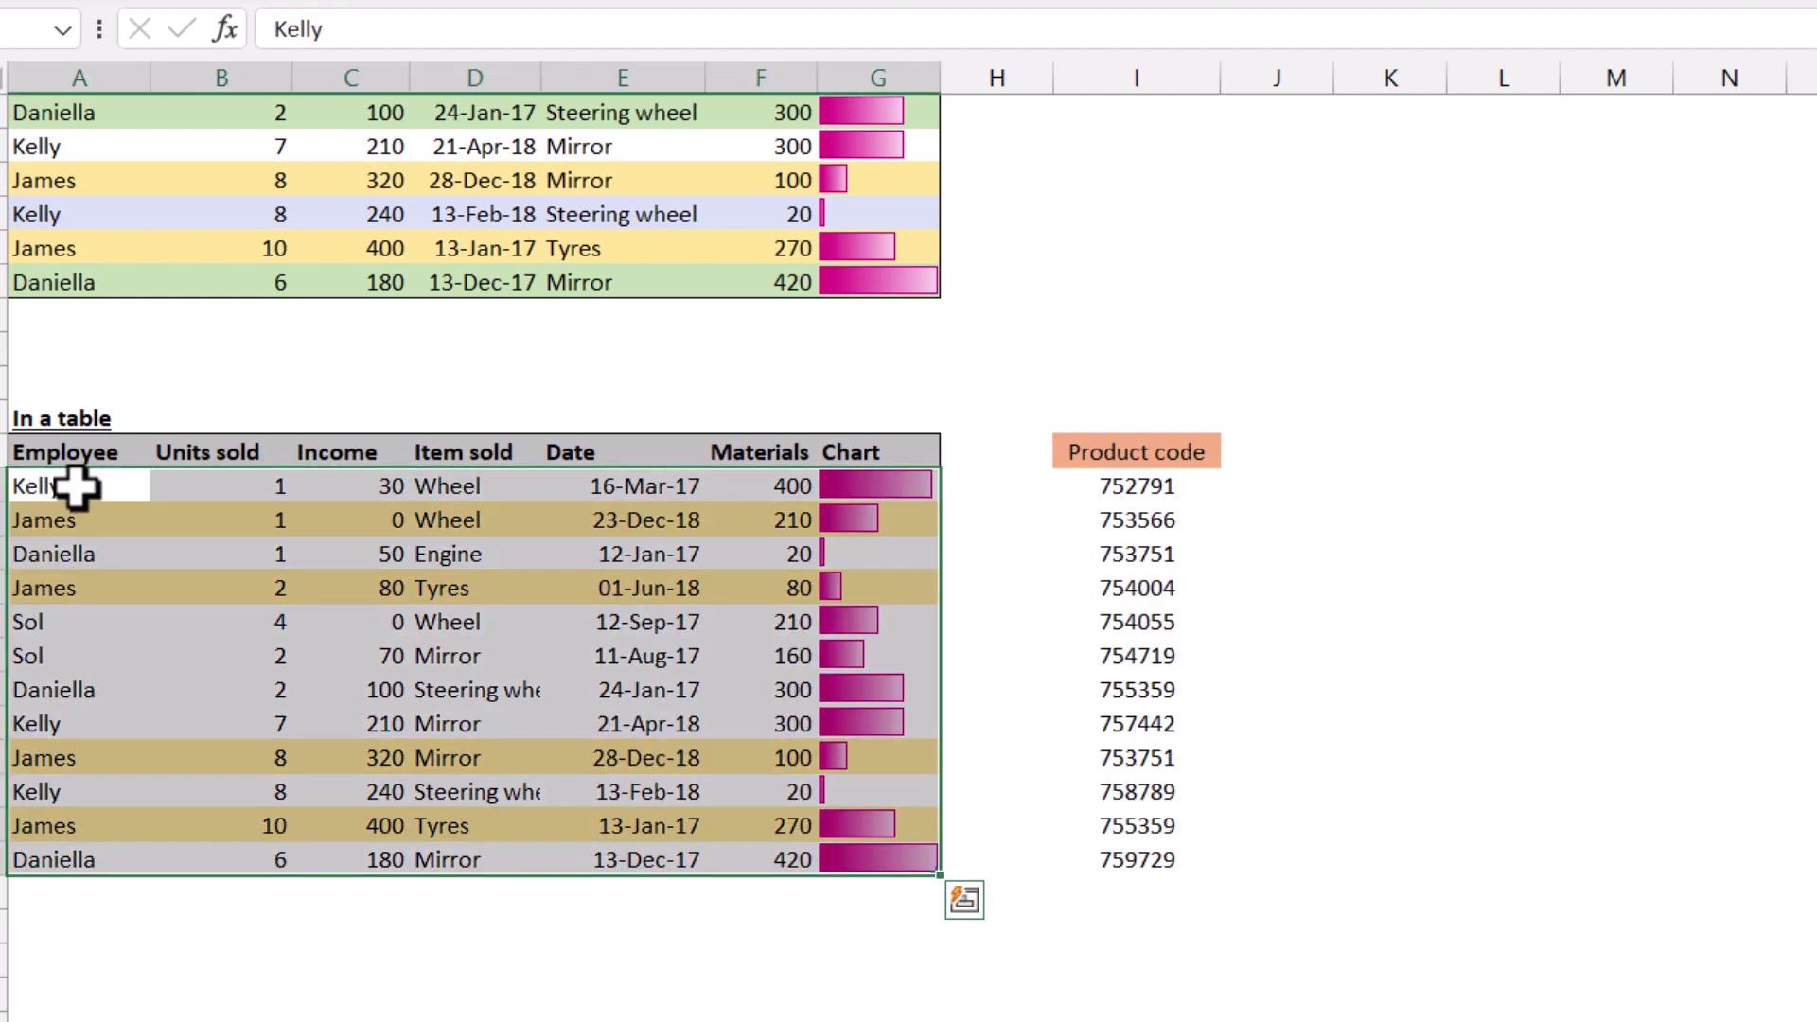